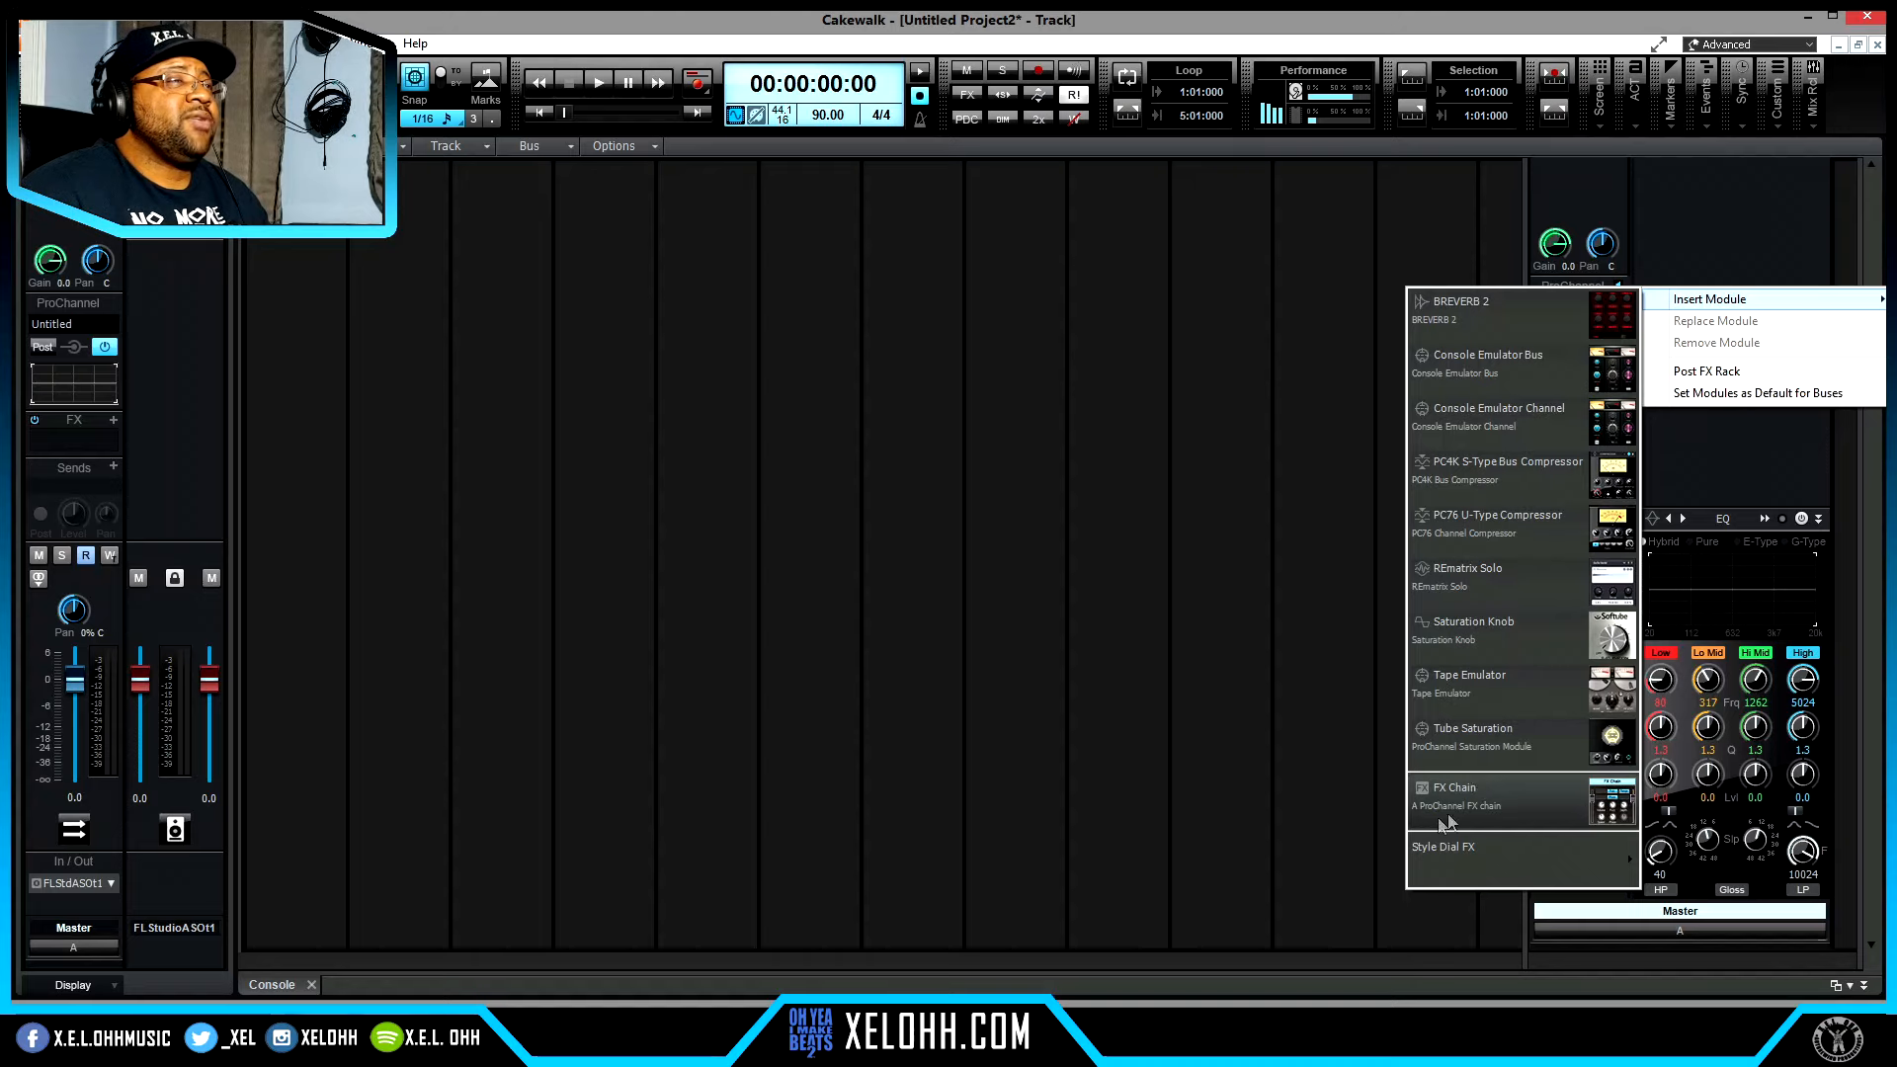
# - Review the Style Dial FX modules that can be inserted on the Master bus and collapse its ProChannel
pyautogui.moveTo(1459, 848)
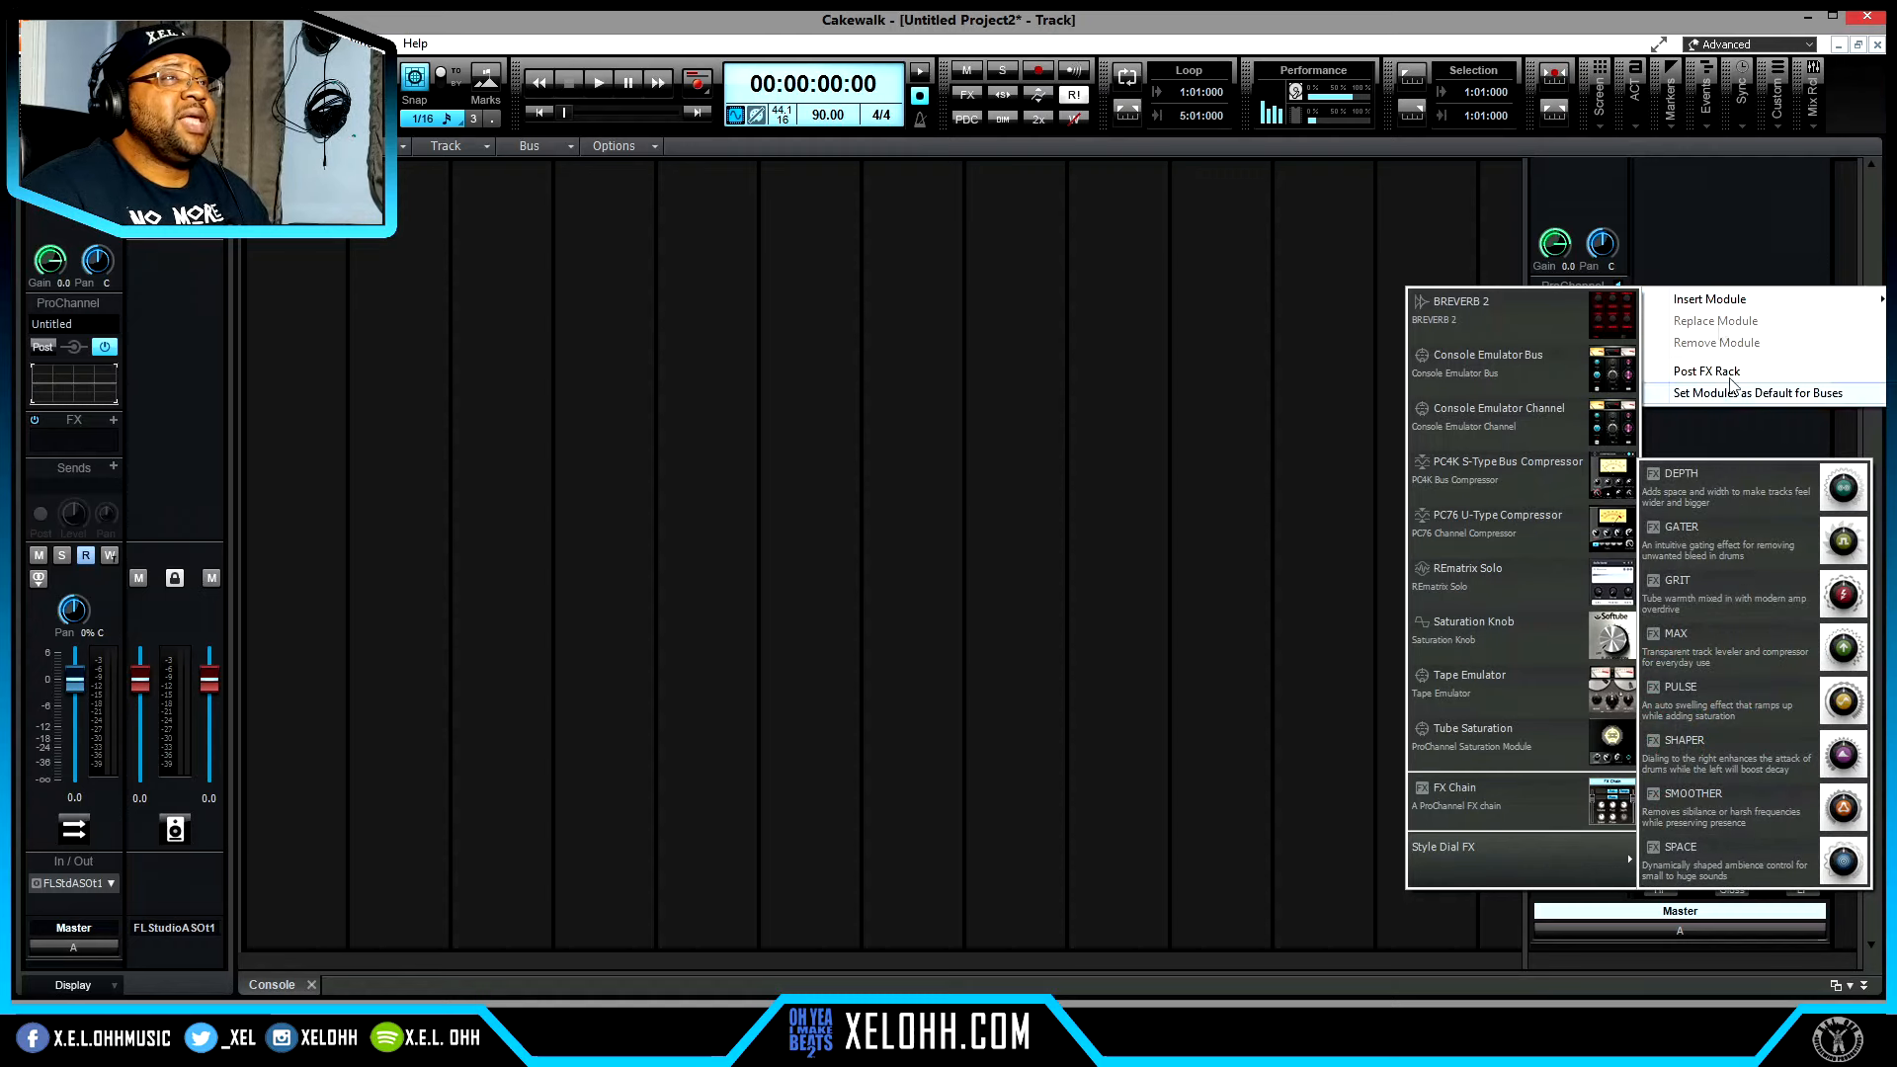
pyautogui.click(1714, 216)
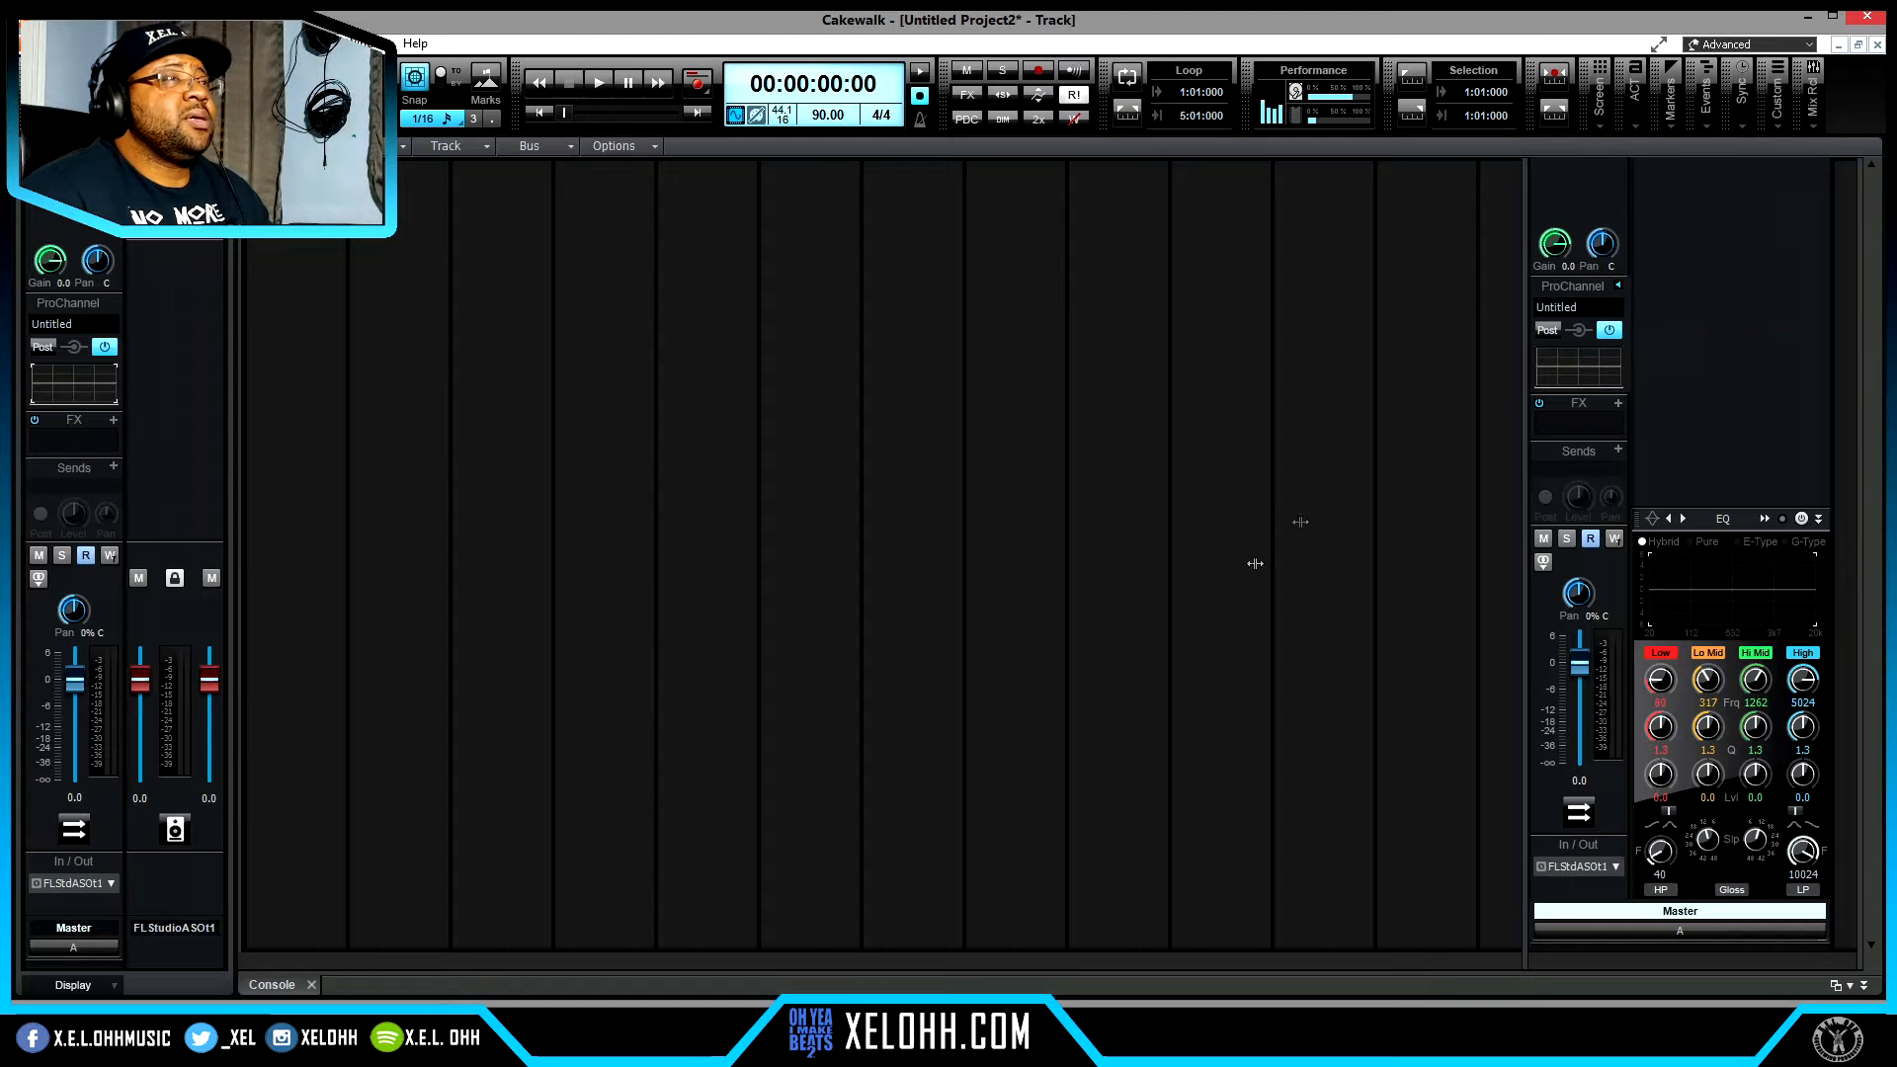
pyautogui.click(1619, 286)
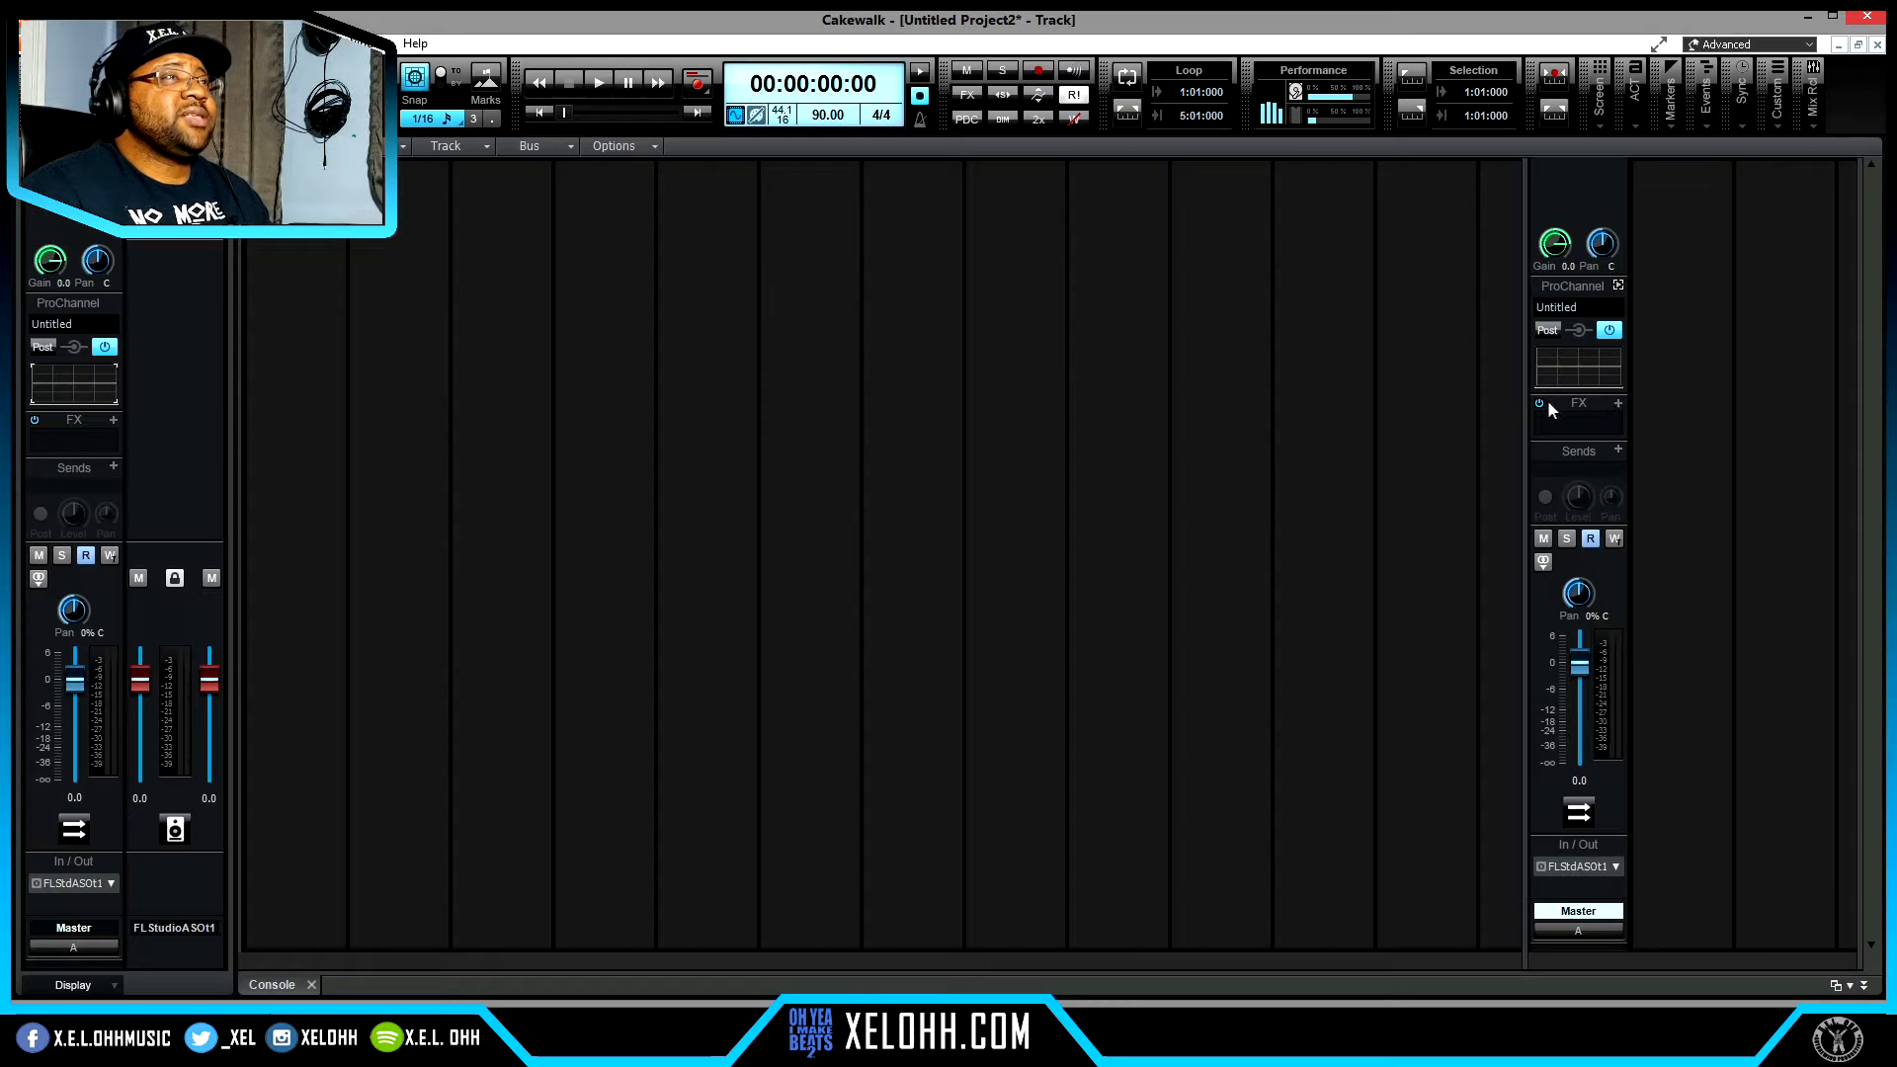
# - Review the audio effects and send destinations that can be added to the Master bus
pyautogui.click(1619, 405)
pyautogui.moveTo(1680, 422)
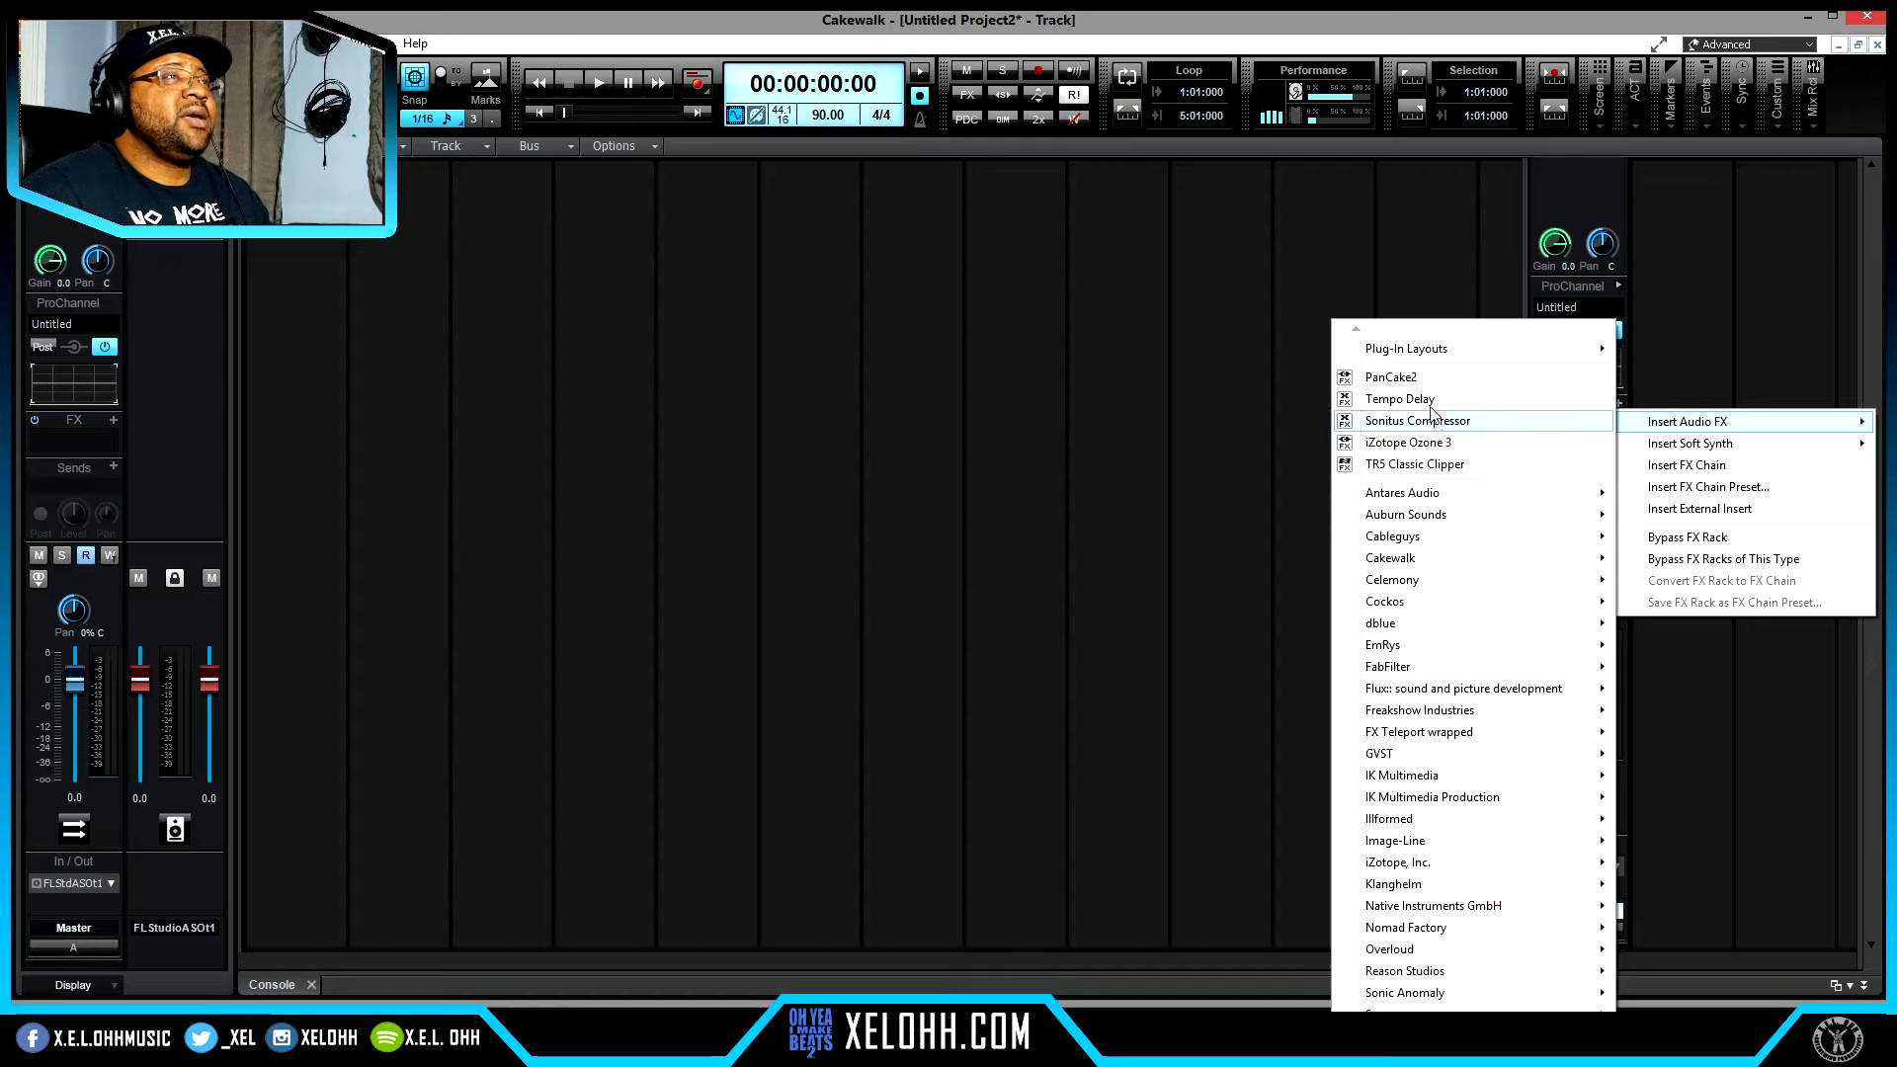
pyautogui.click(1735, 310)
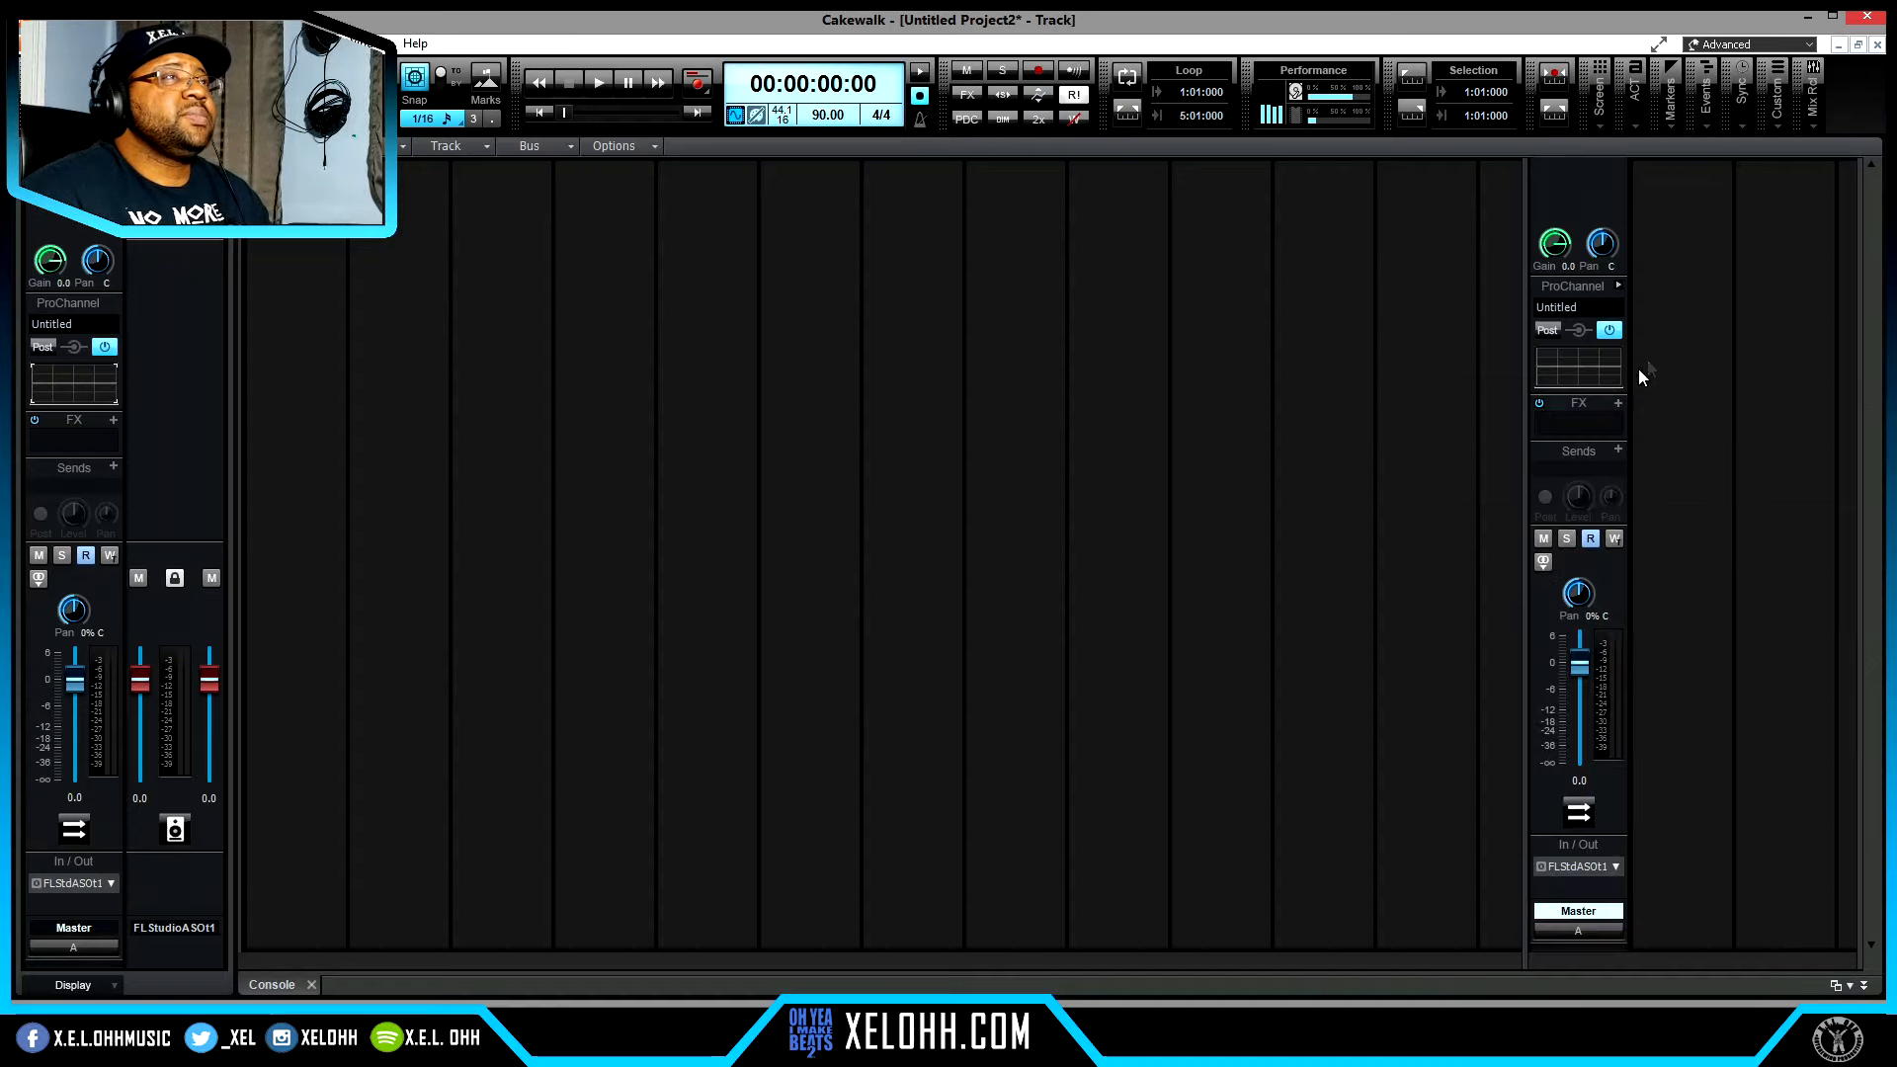
pyautogui.click(1616, 450)
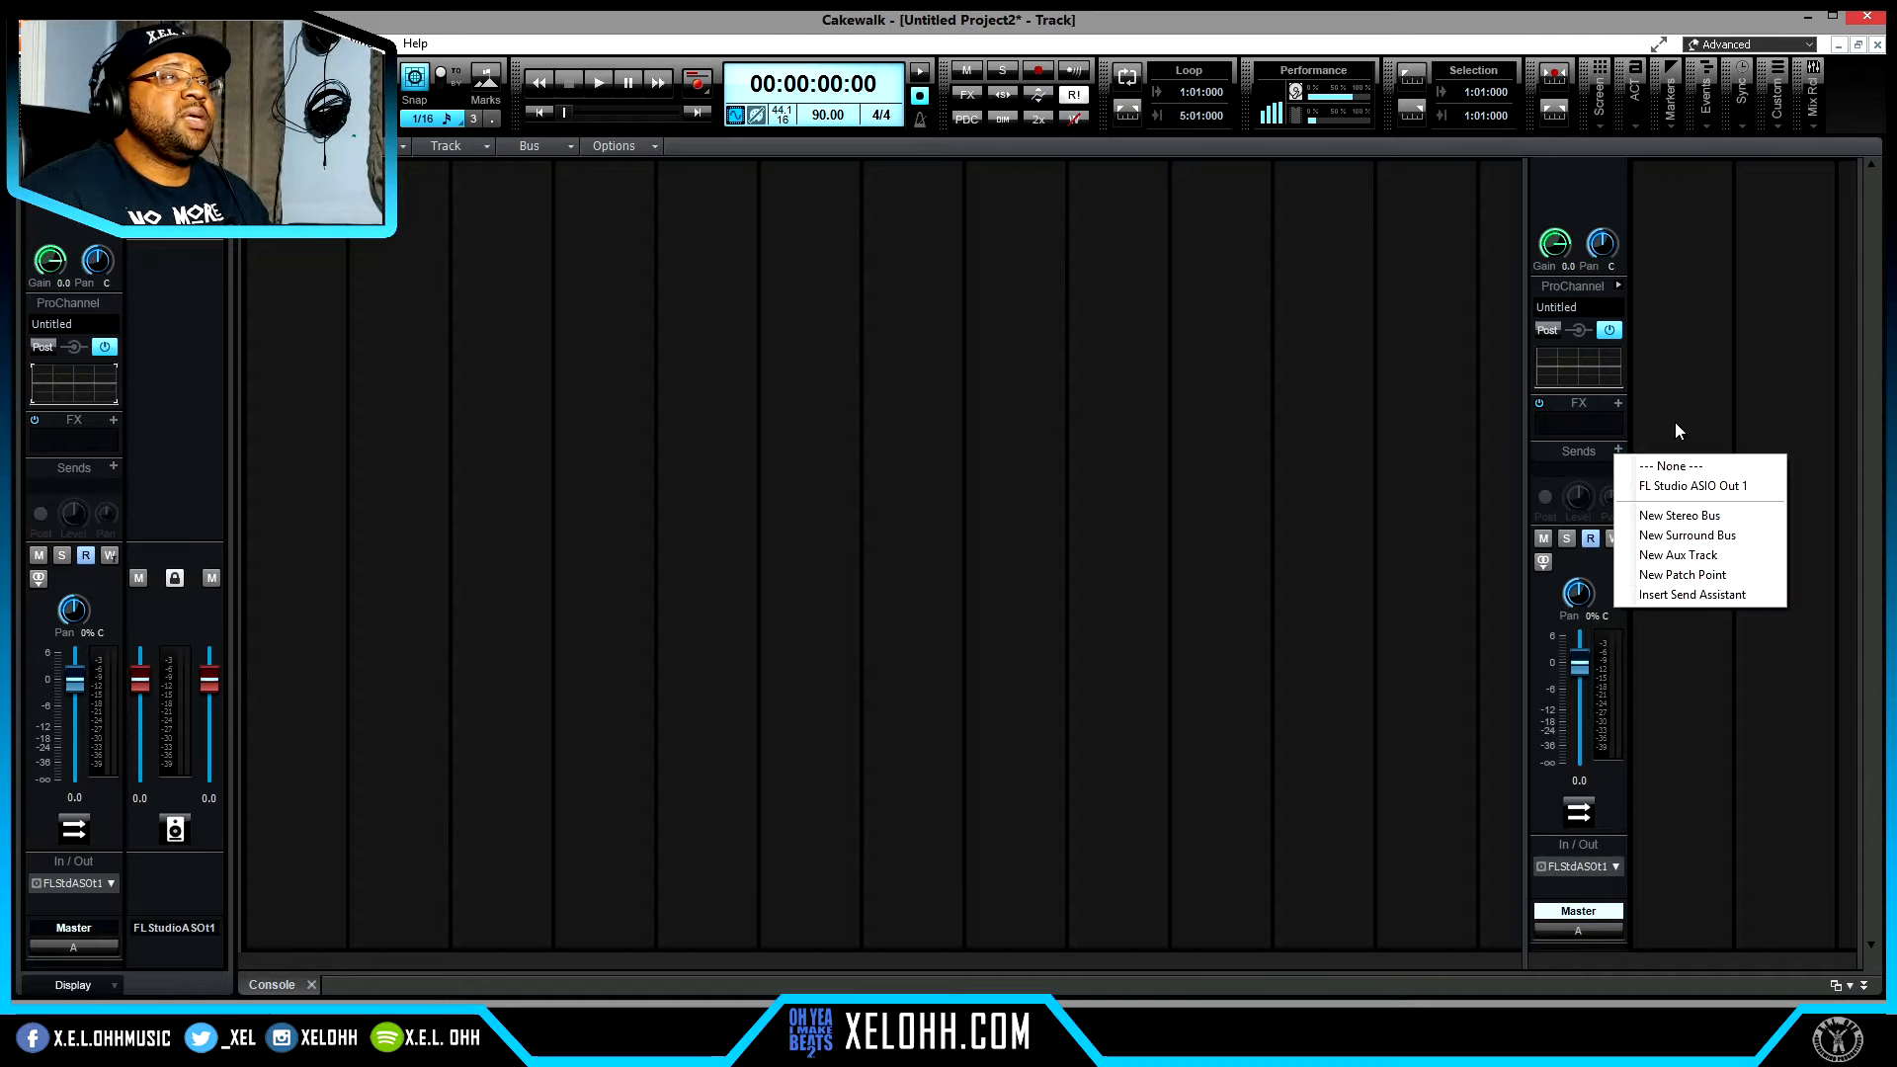
pyautogui.click(1683, 346)
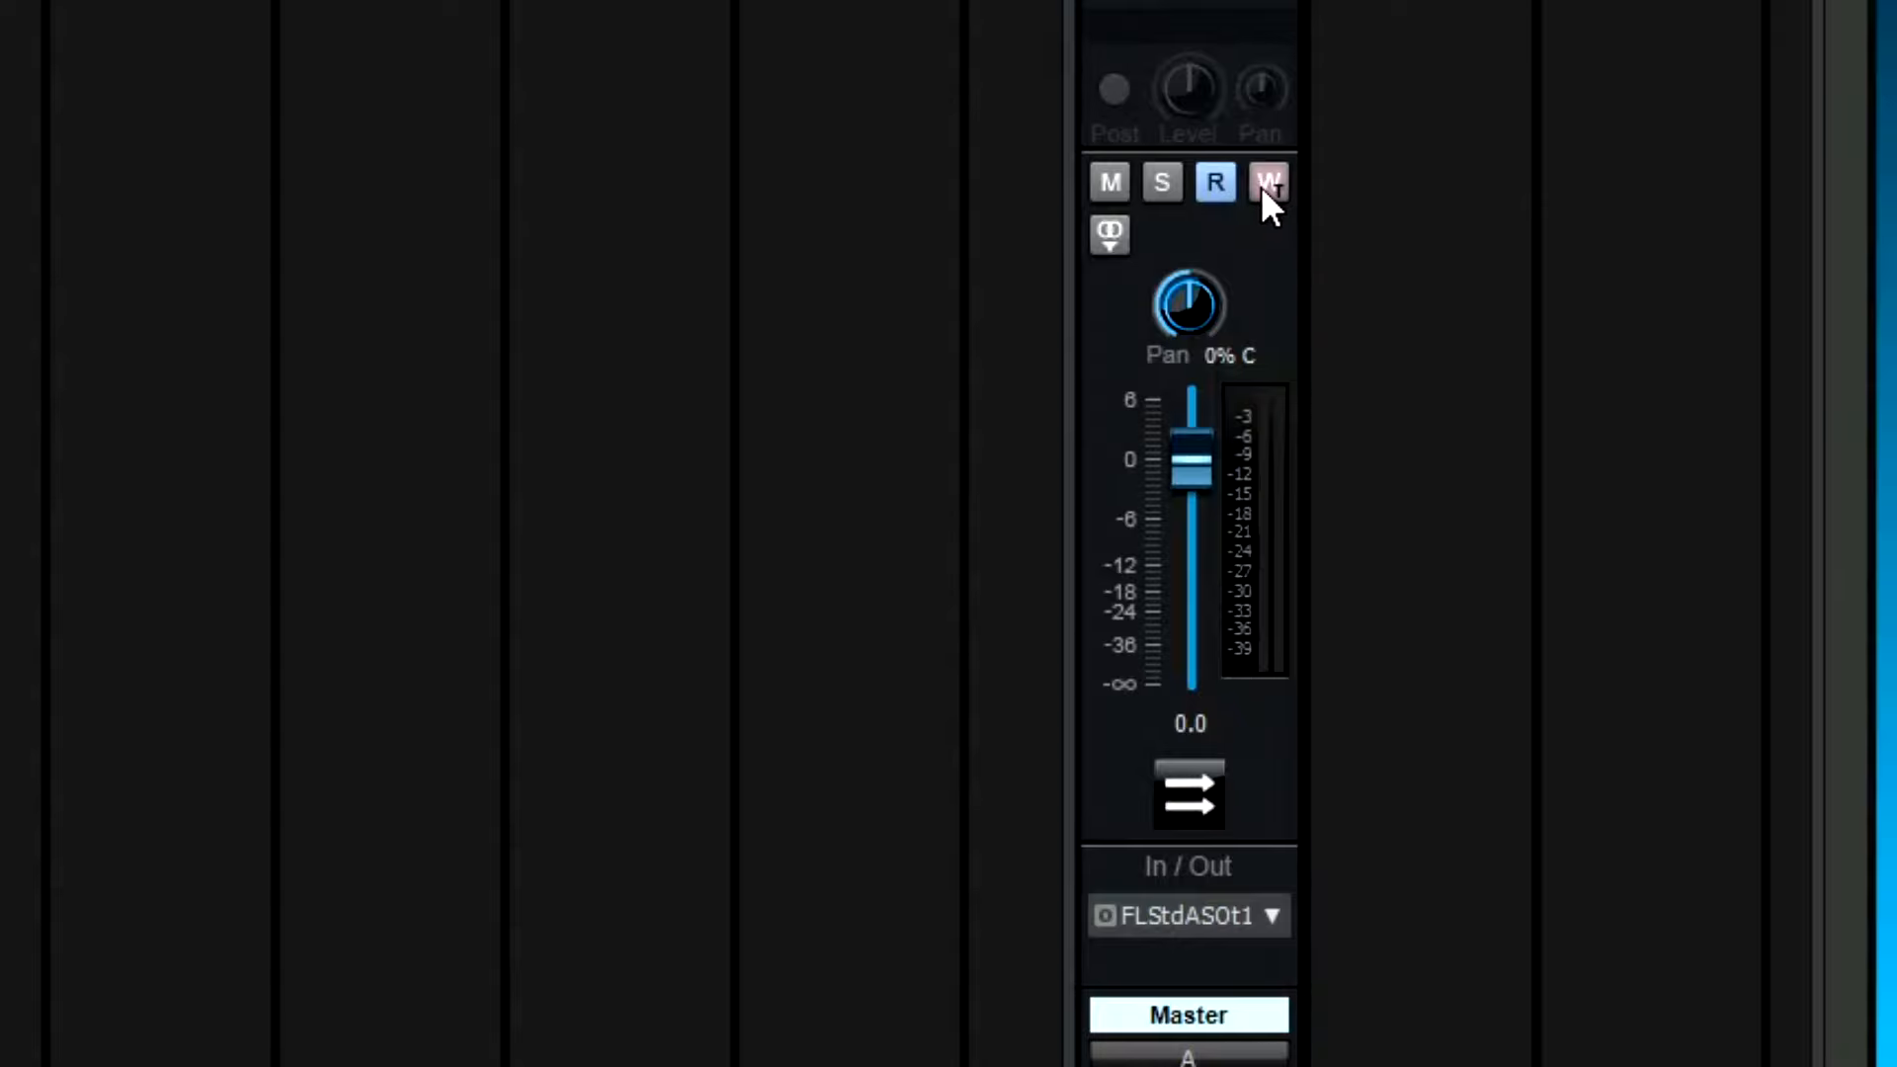
# - Switch the Master bus interleave to mono and back to stereo
pyautogui.click(1108, 237)
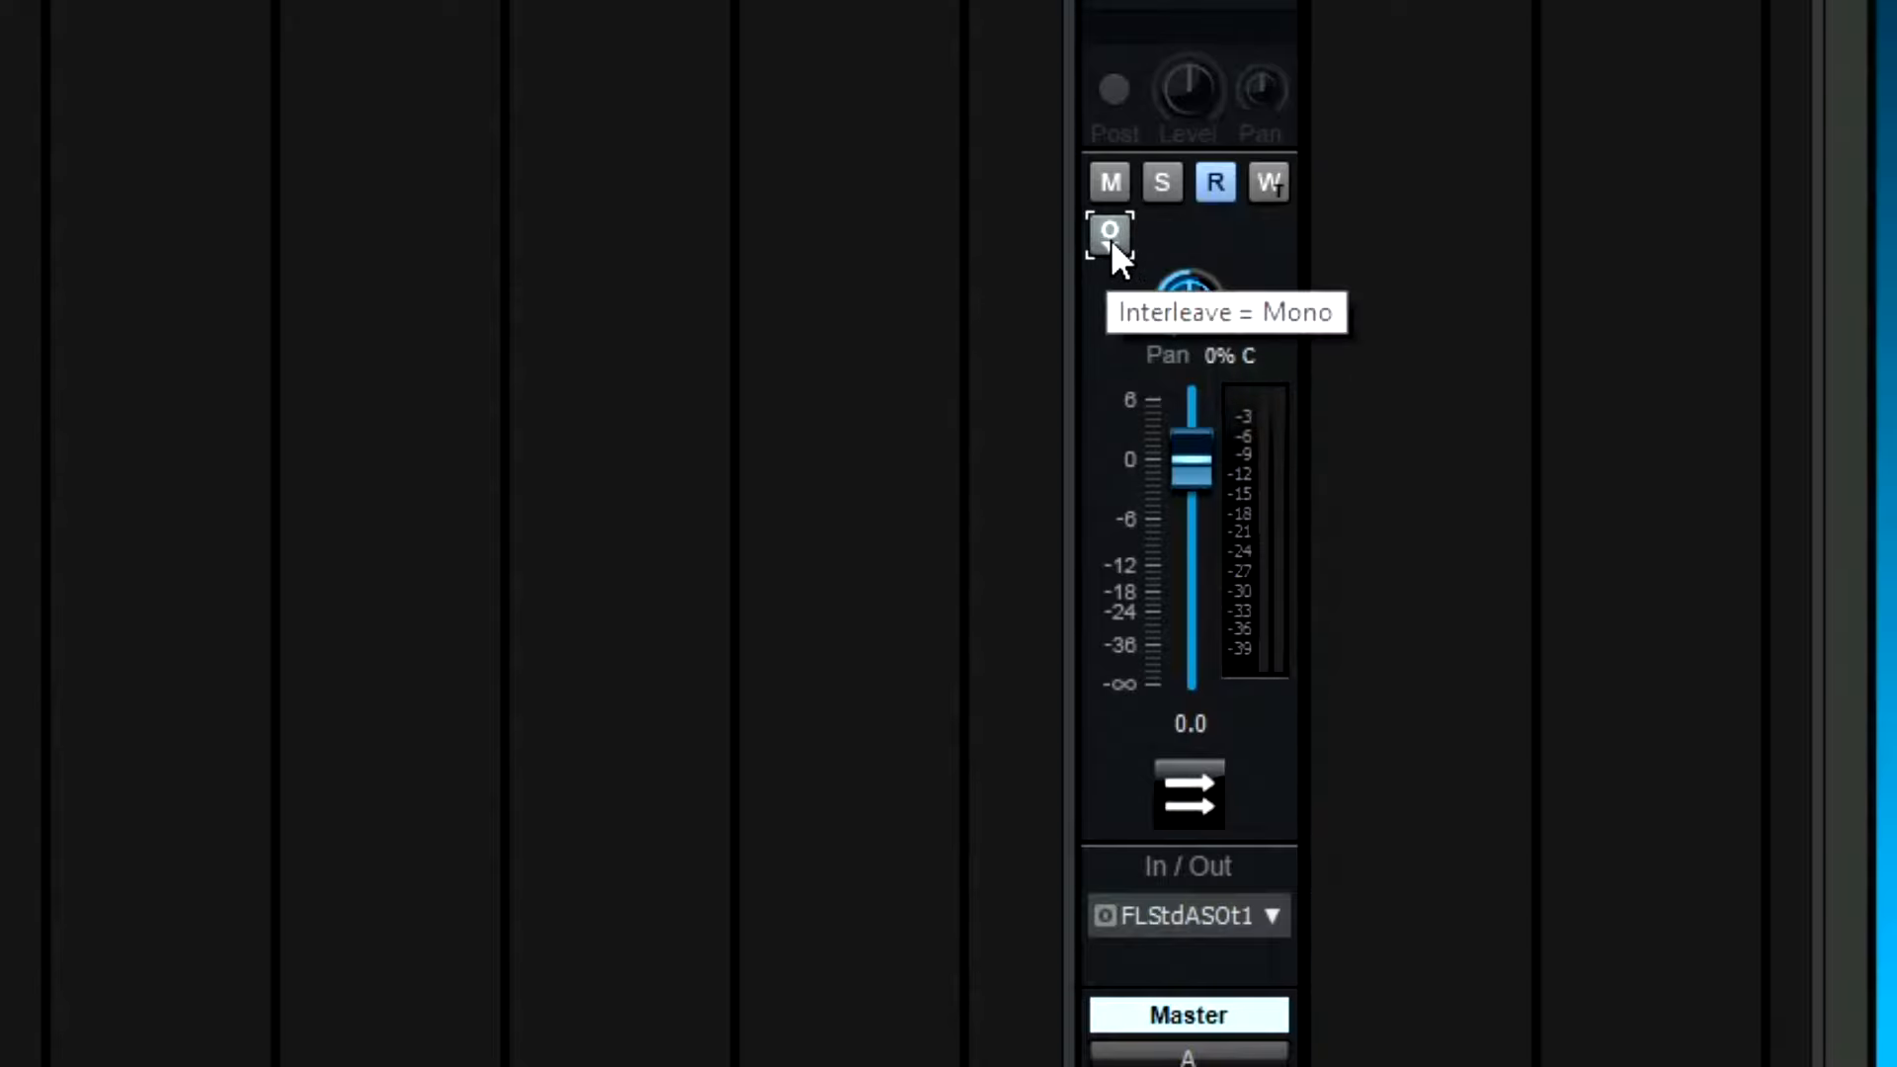
pyautogui.click(1111, 243)
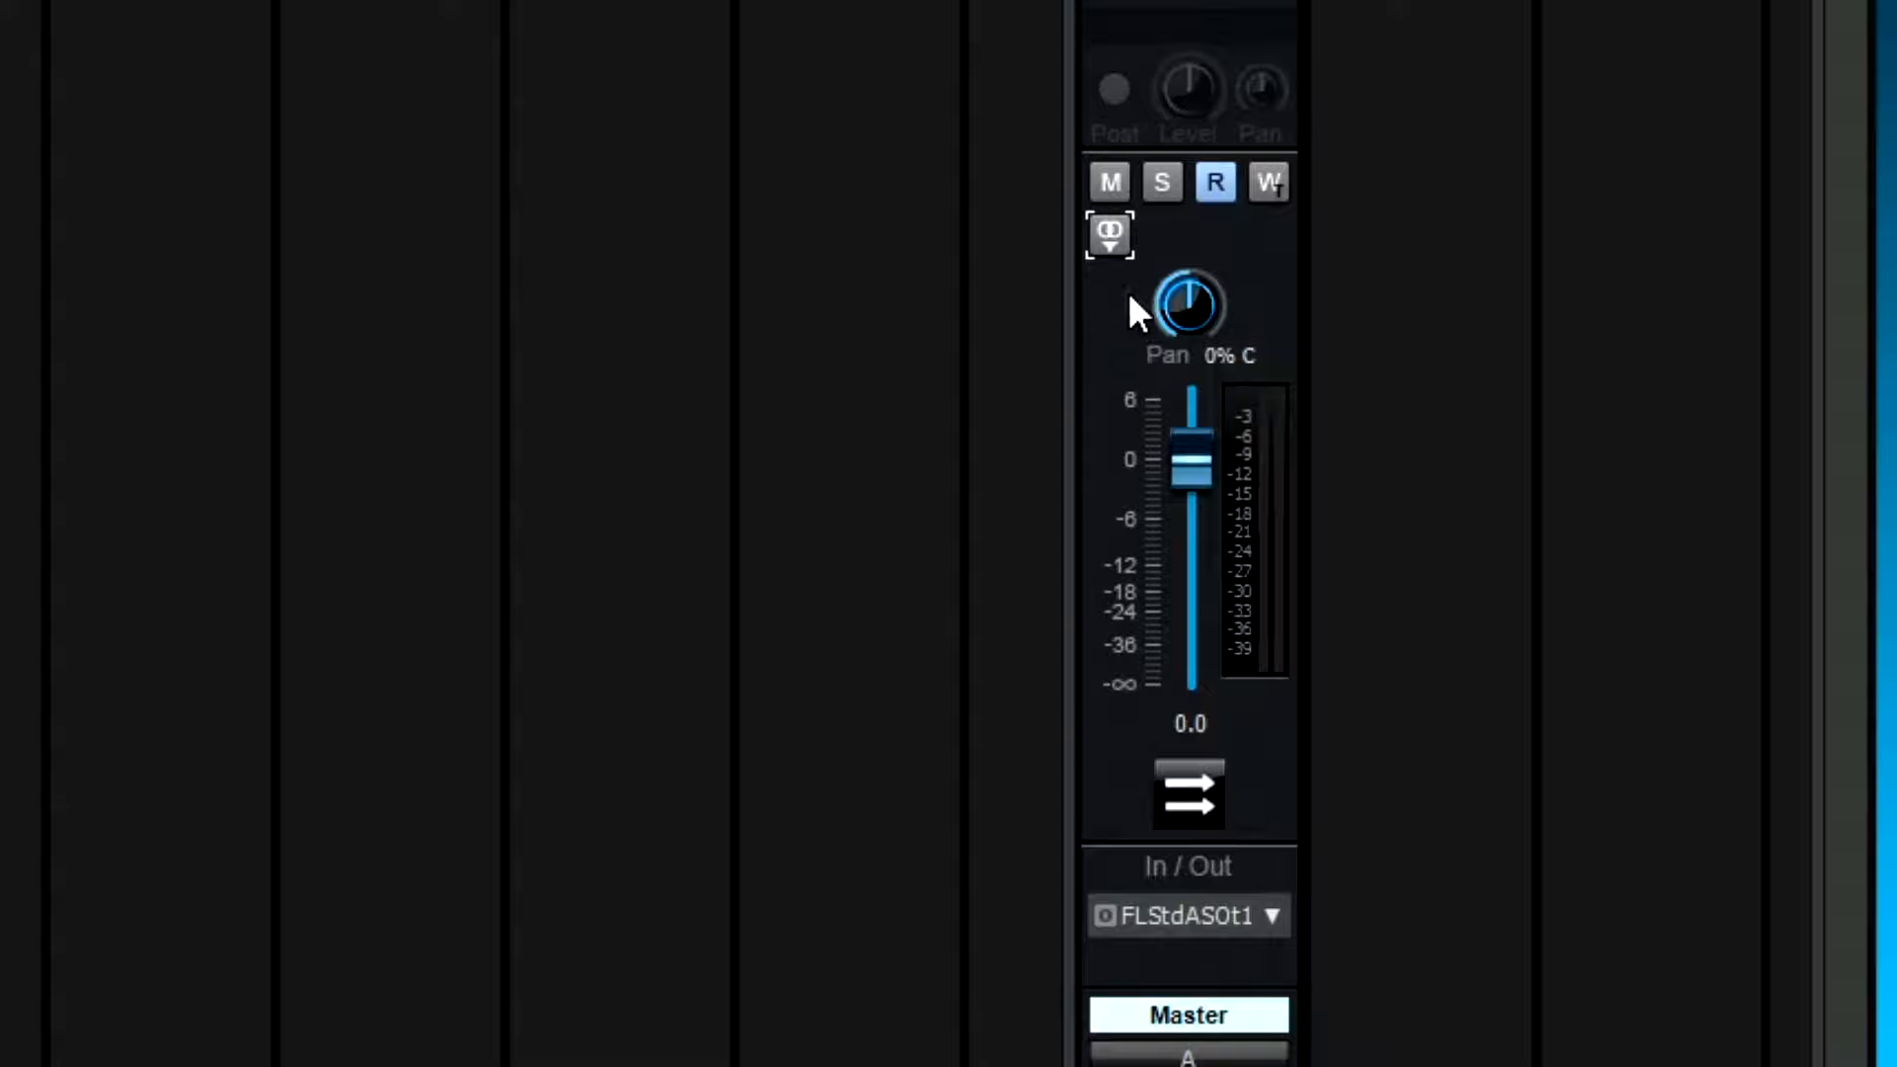
pyautogui.click(1111, 237)
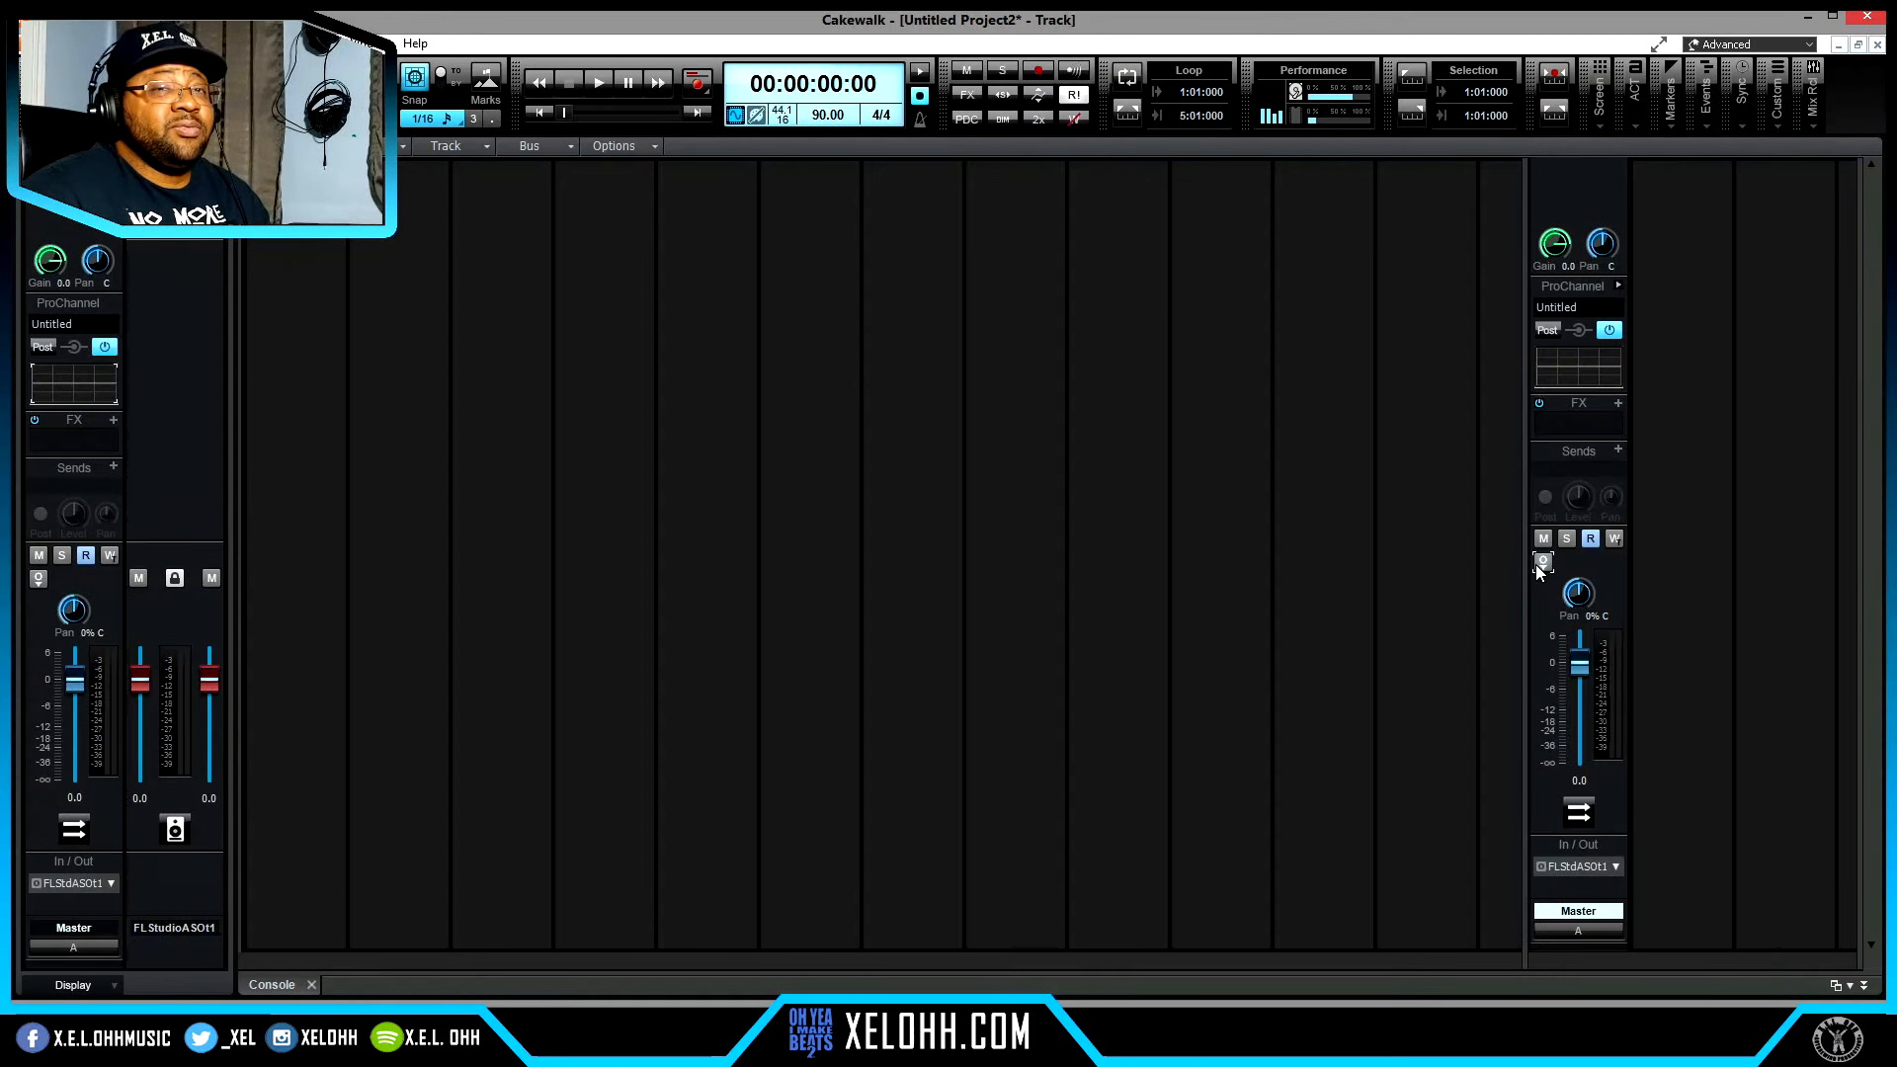
pyautogui.click(1542, 562)
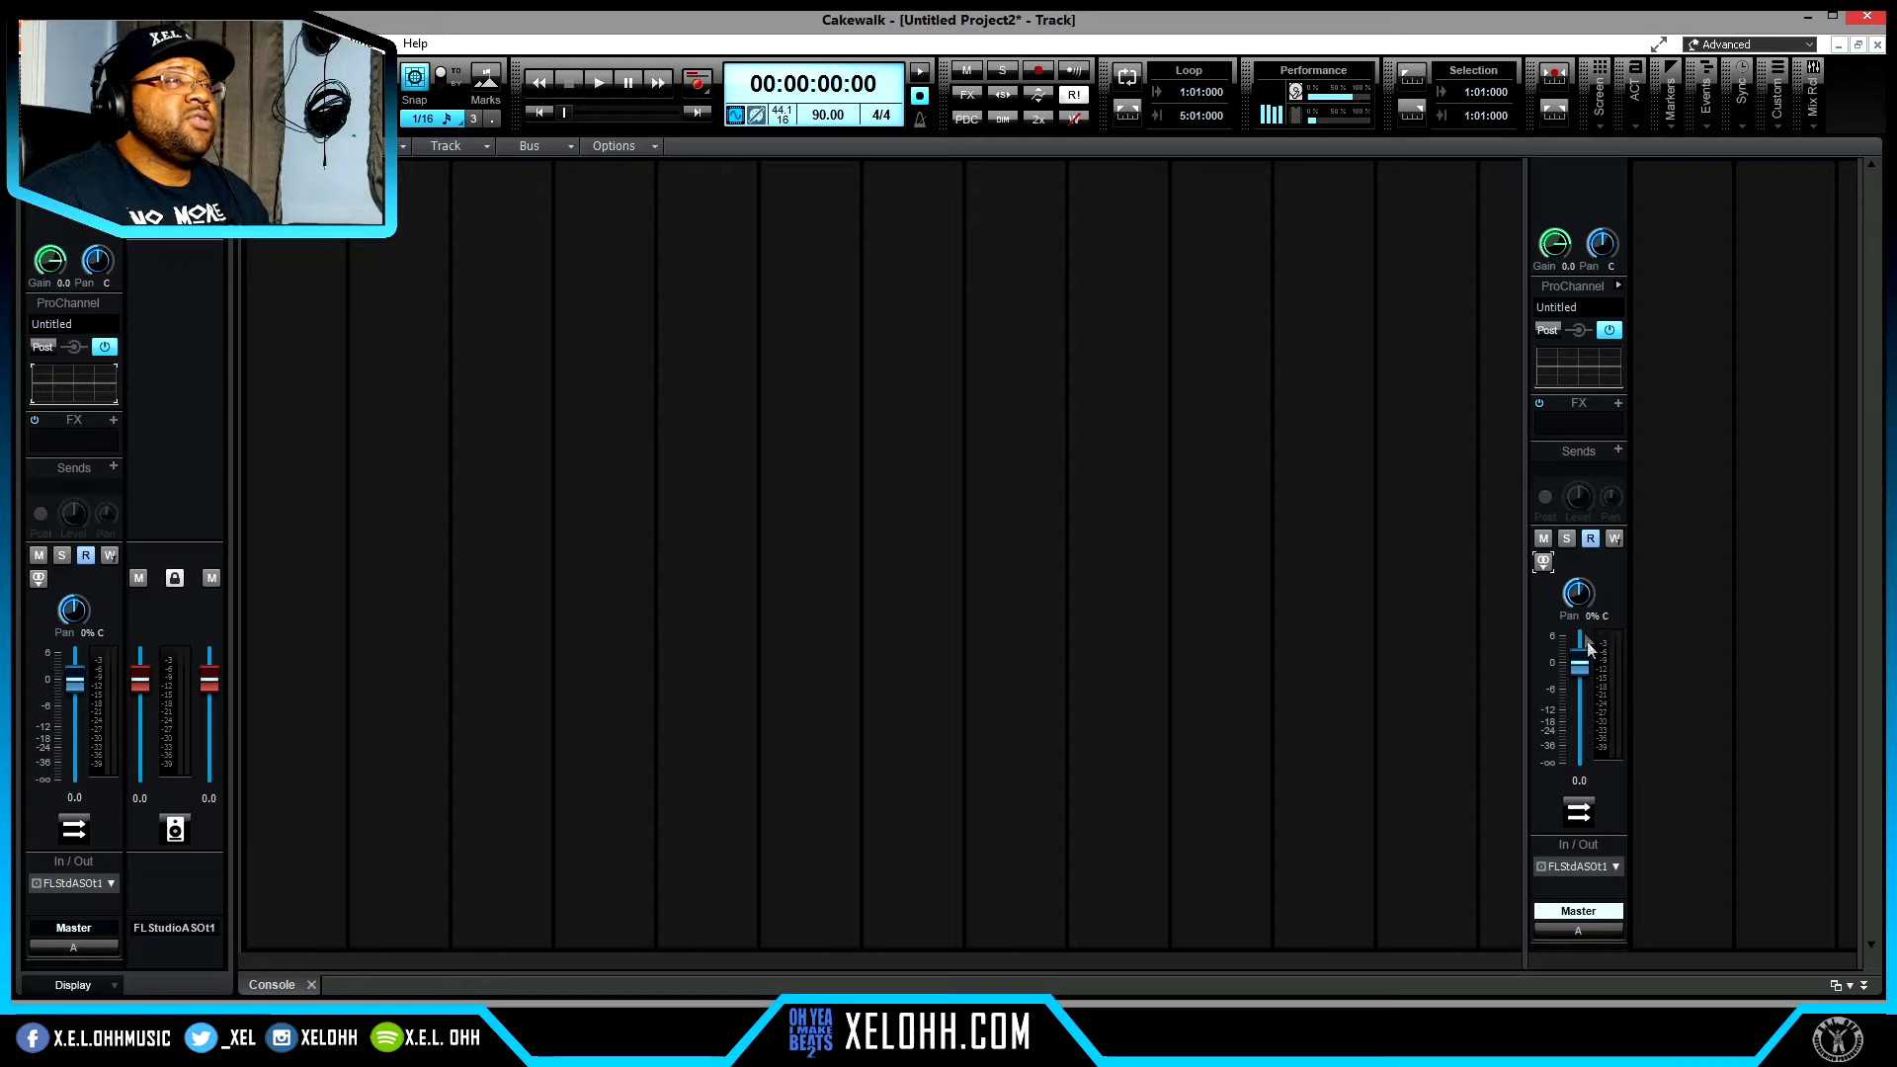
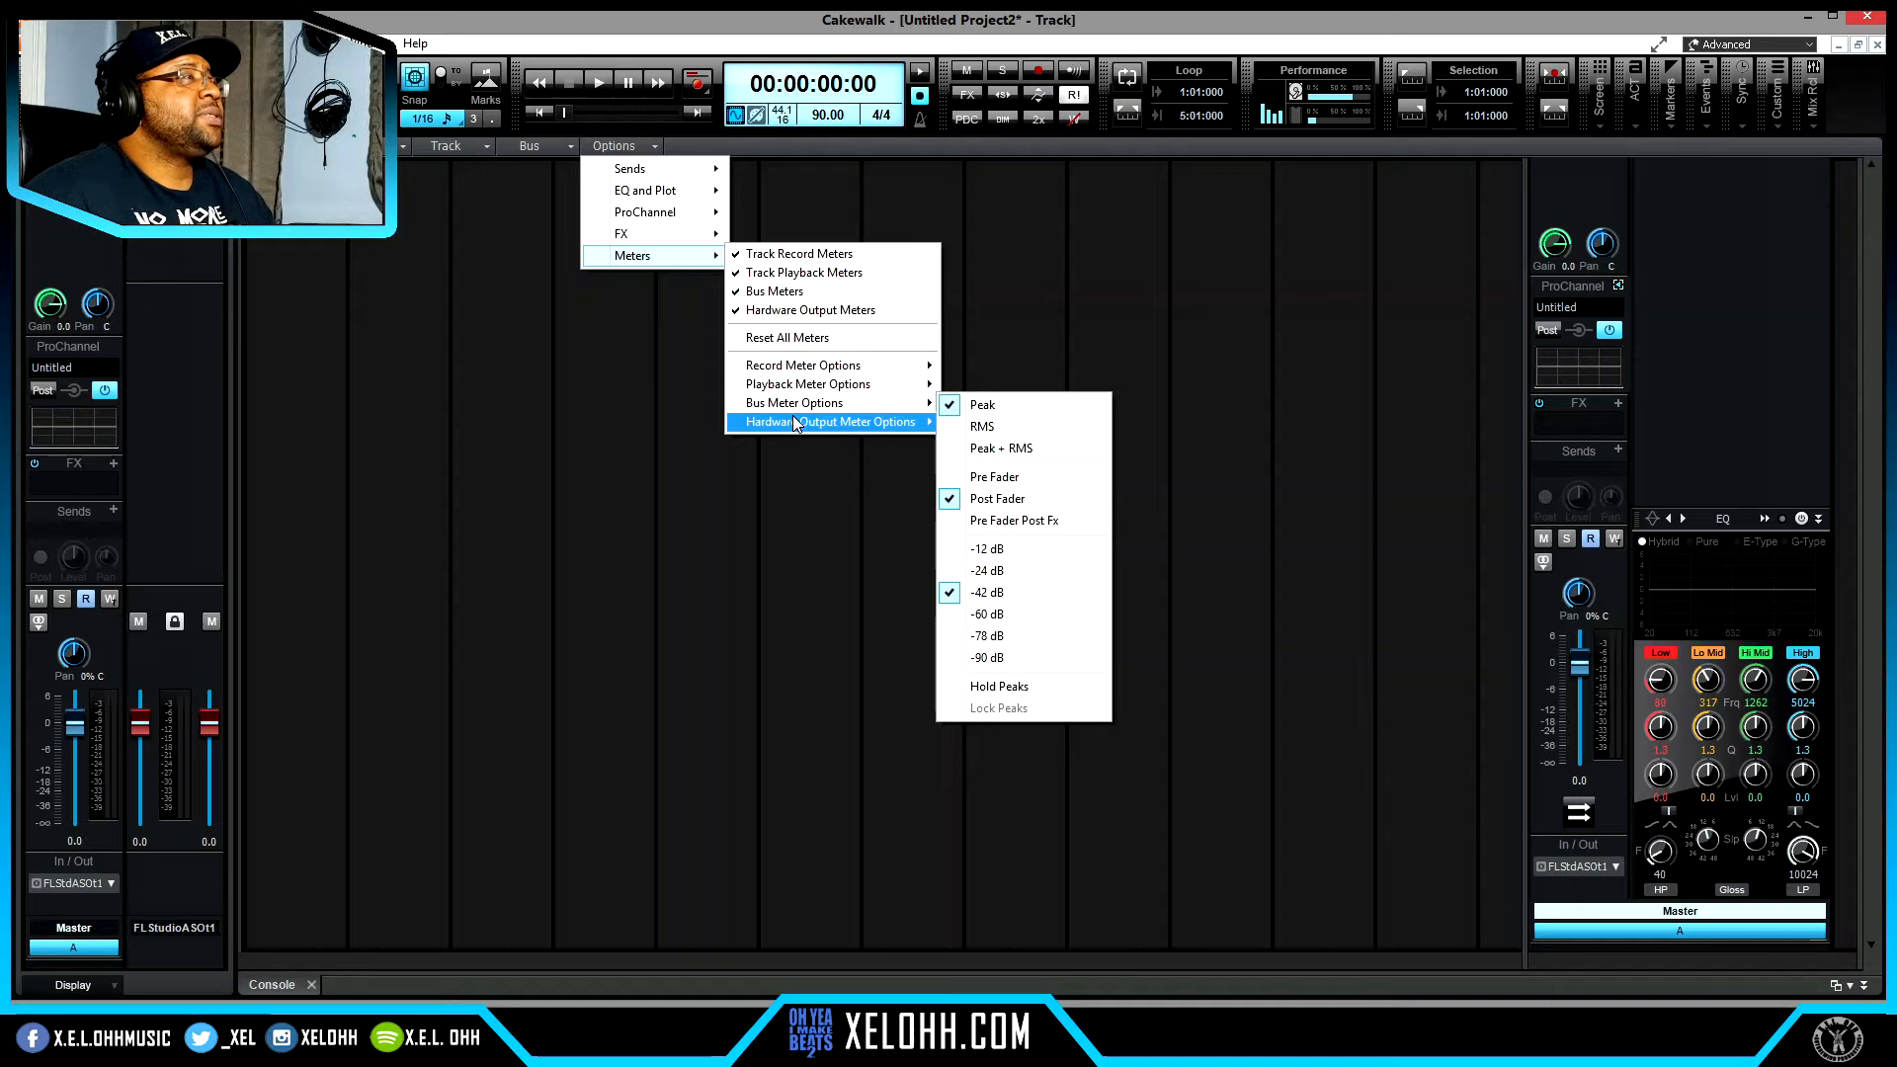
pyautogui.click(649, 145)
pyautogui.click(648, 145)
pyautogui.click(648, 144)
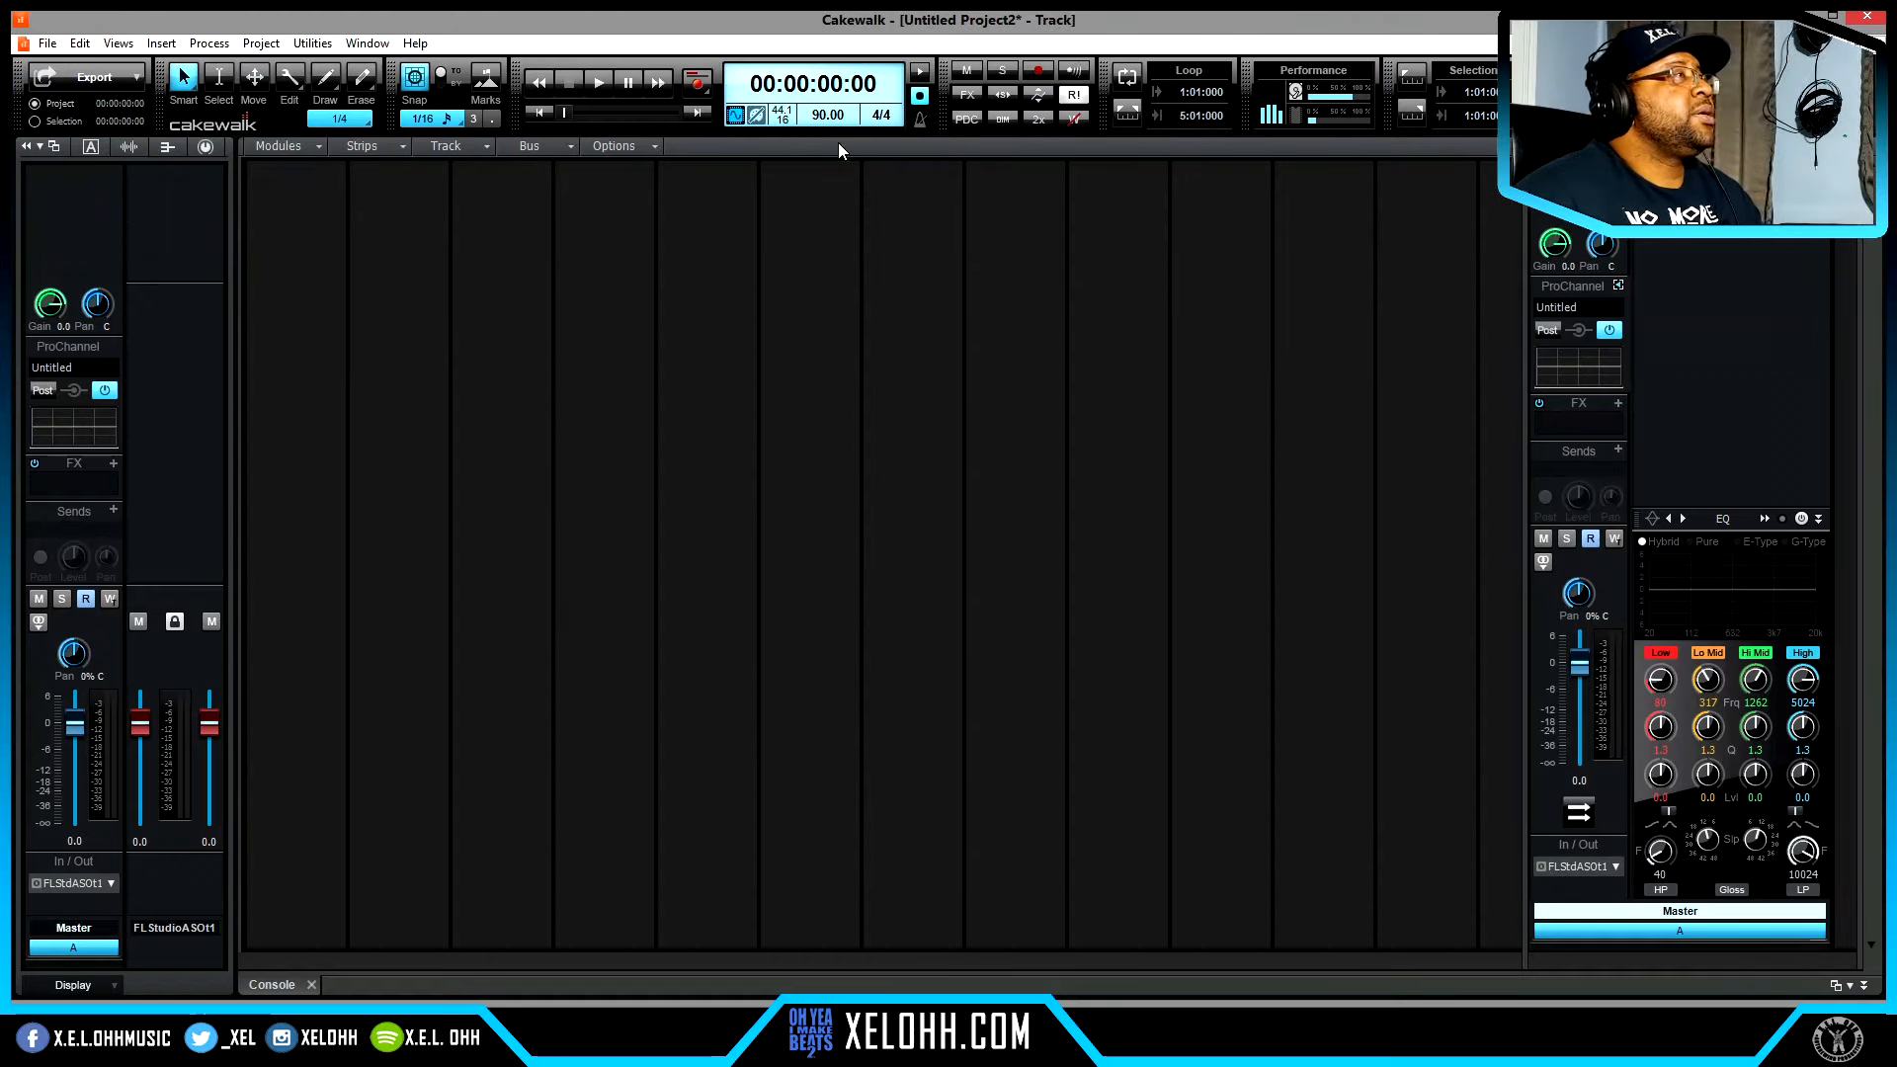
# - Hide the console and insert the XEL Just Drums track template into the empty track list
pyautogui.press('d')
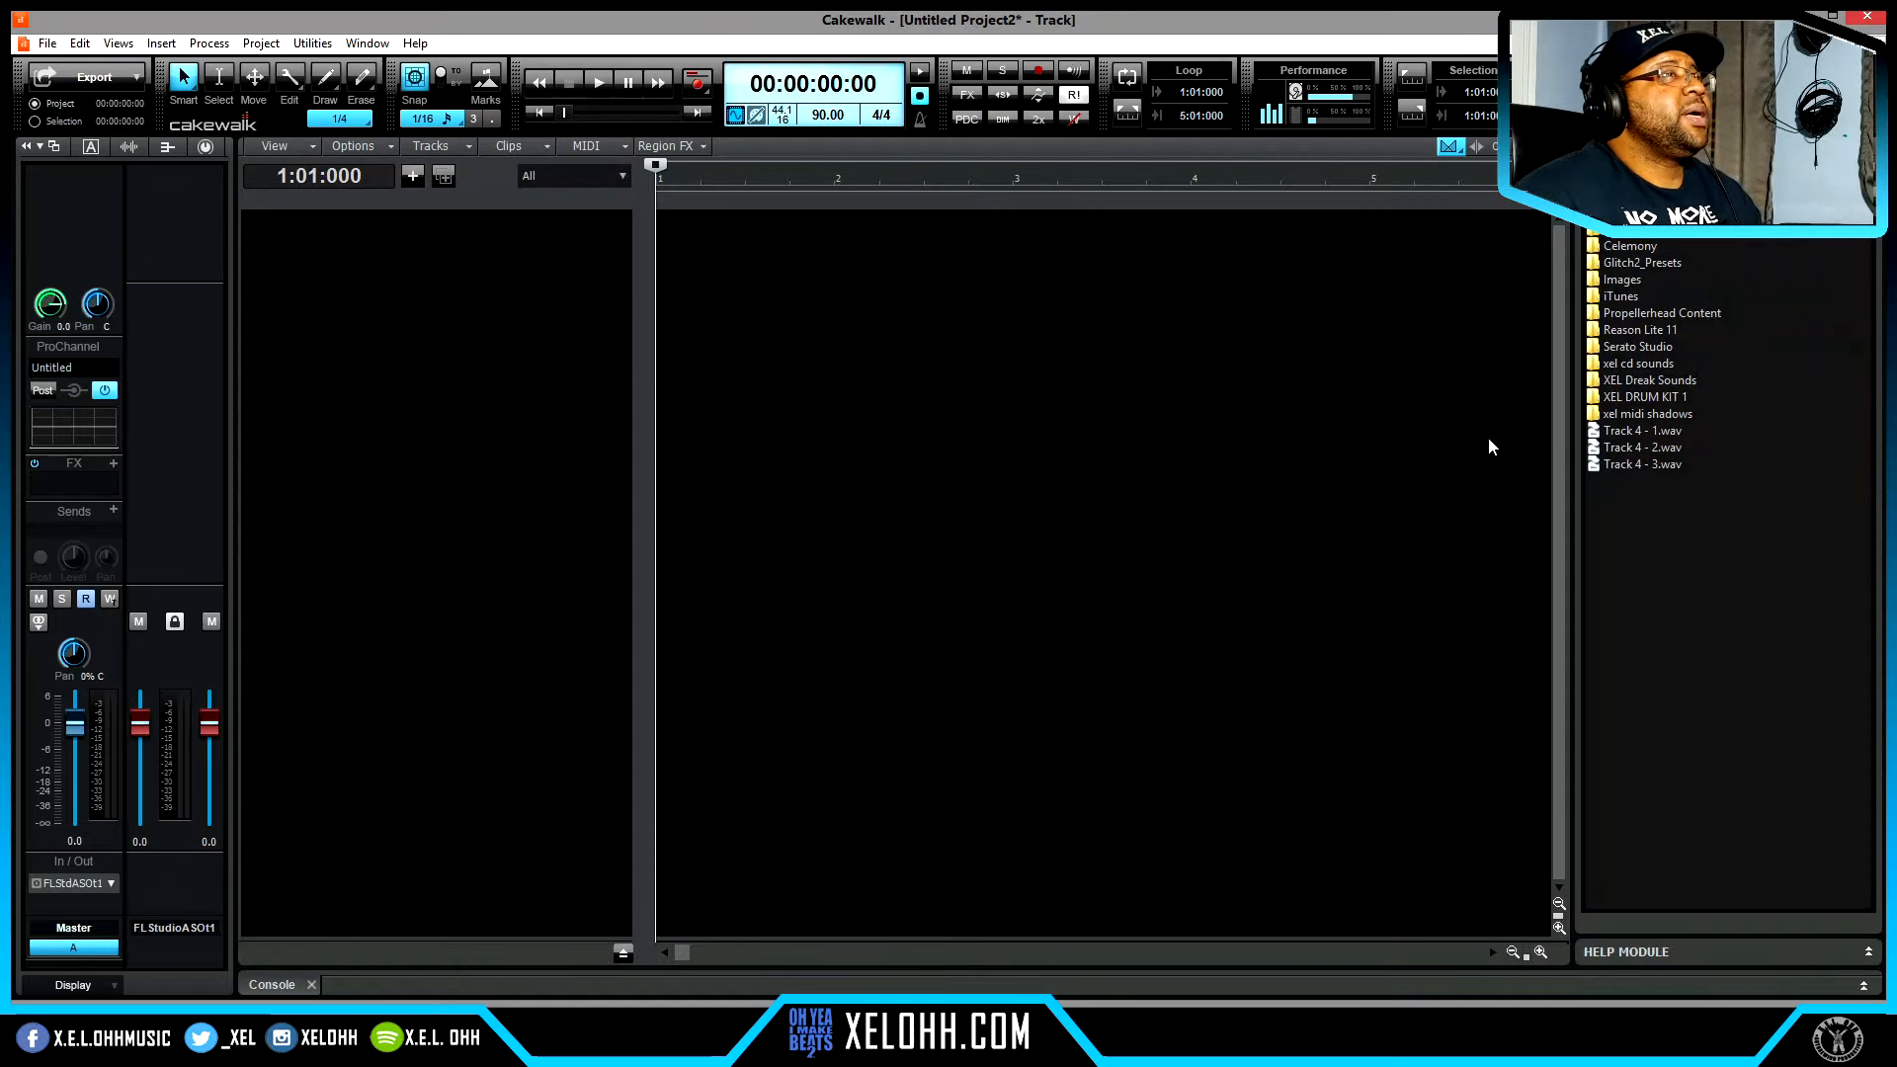
pyautogui.rightClick(330, 315)
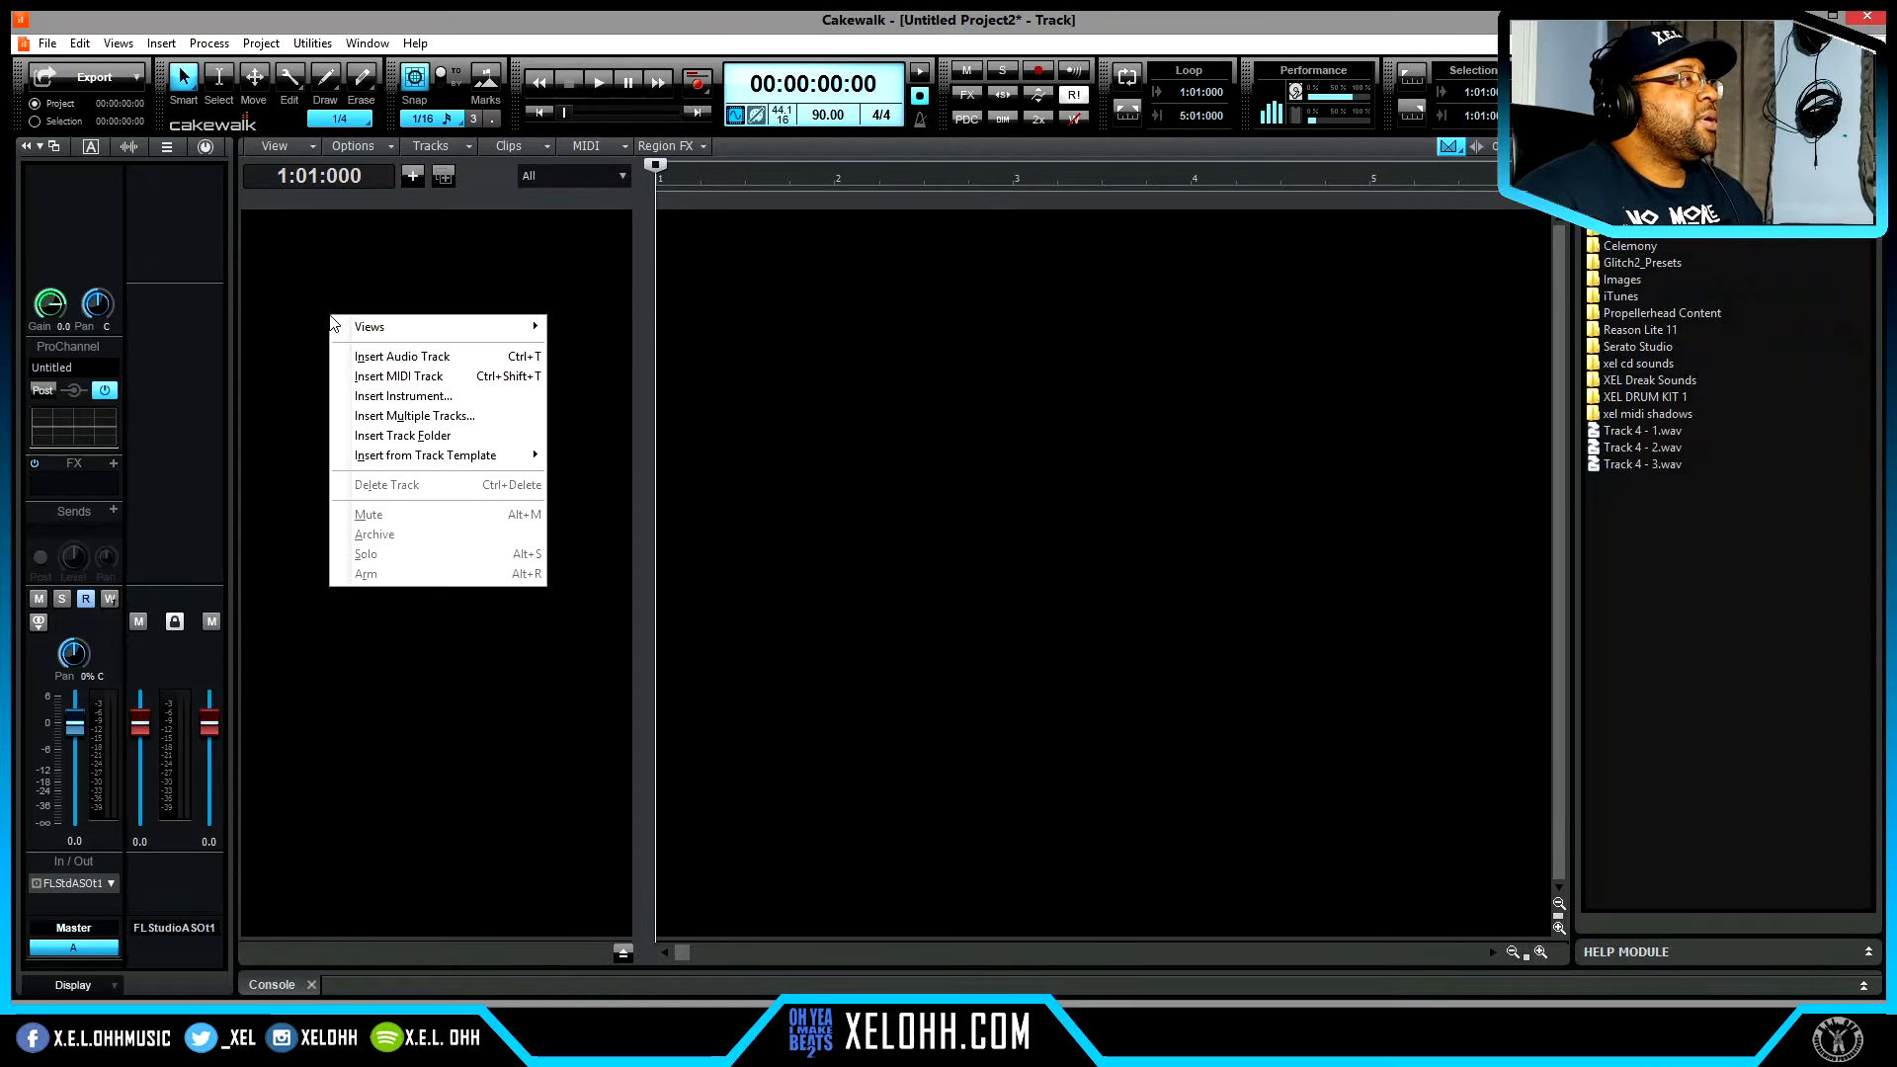
pyautogui.moveTo(470, 464)
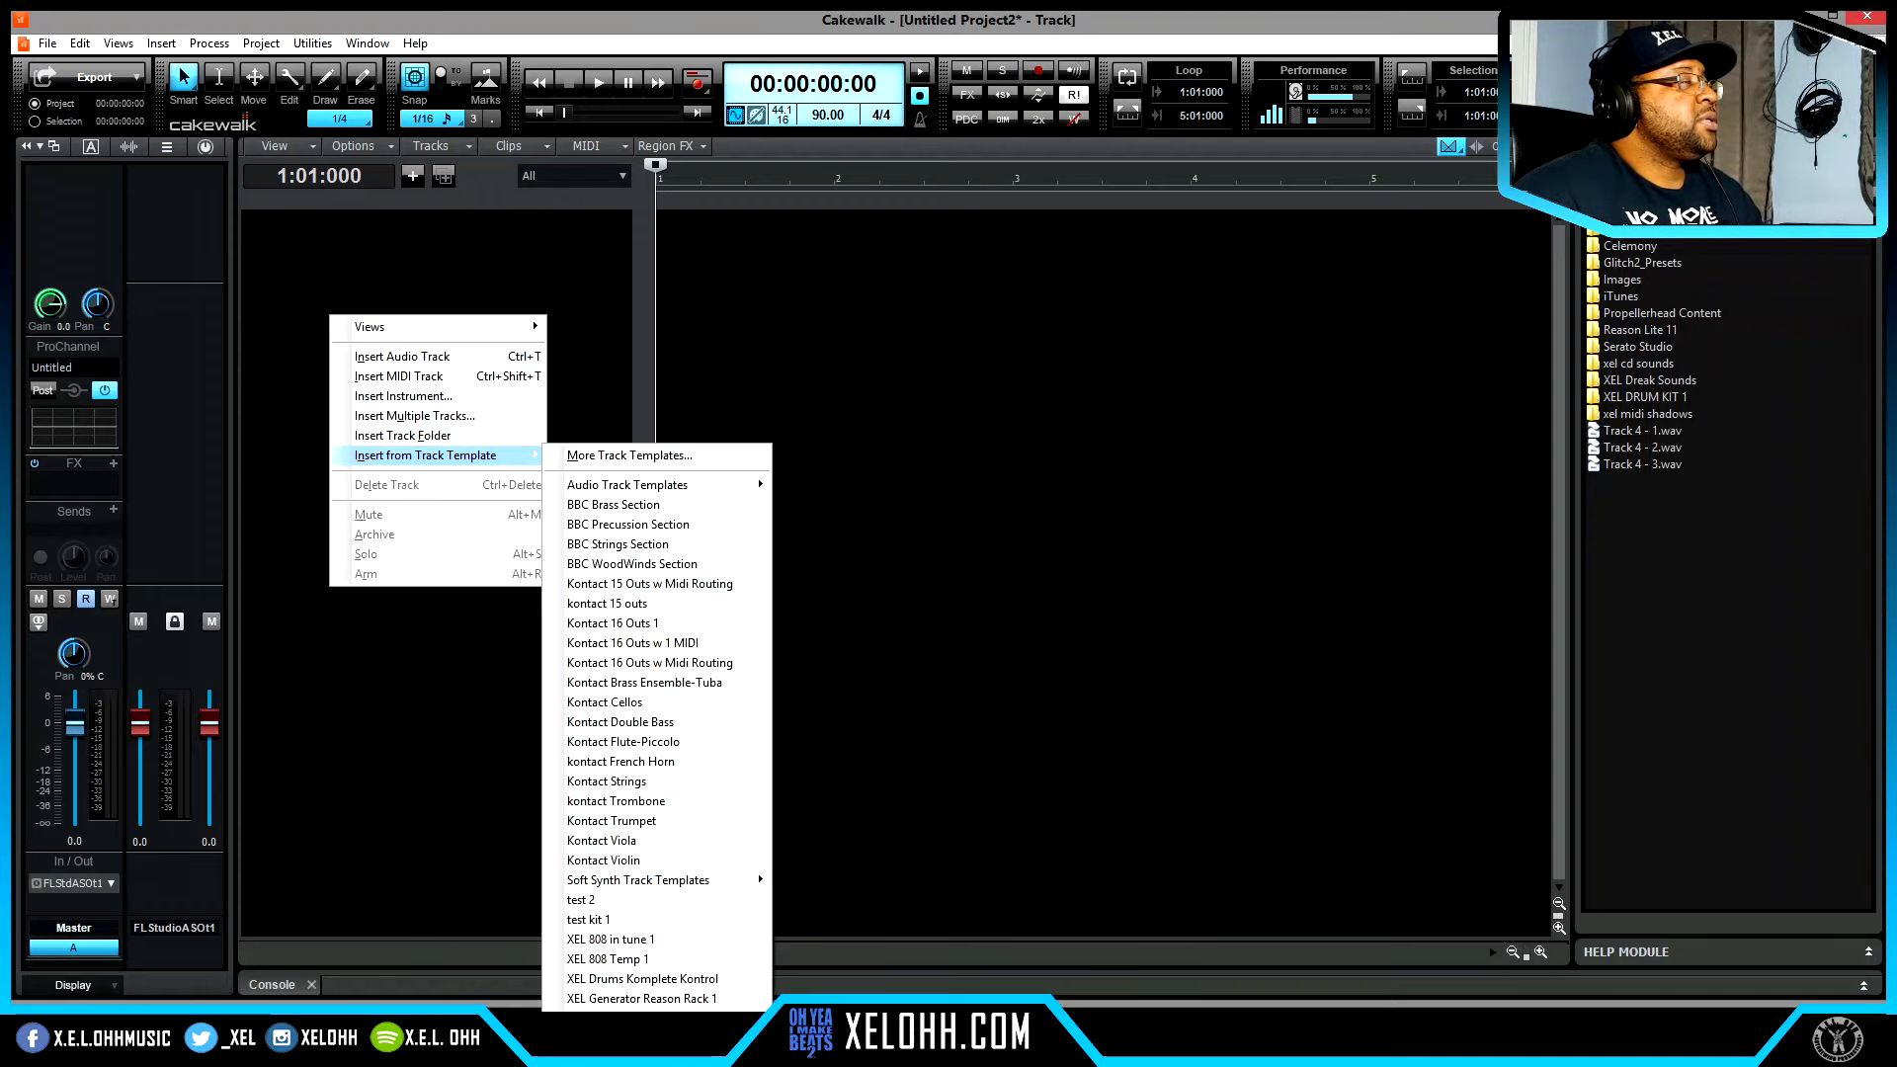
pyautogui.click(647, 998)
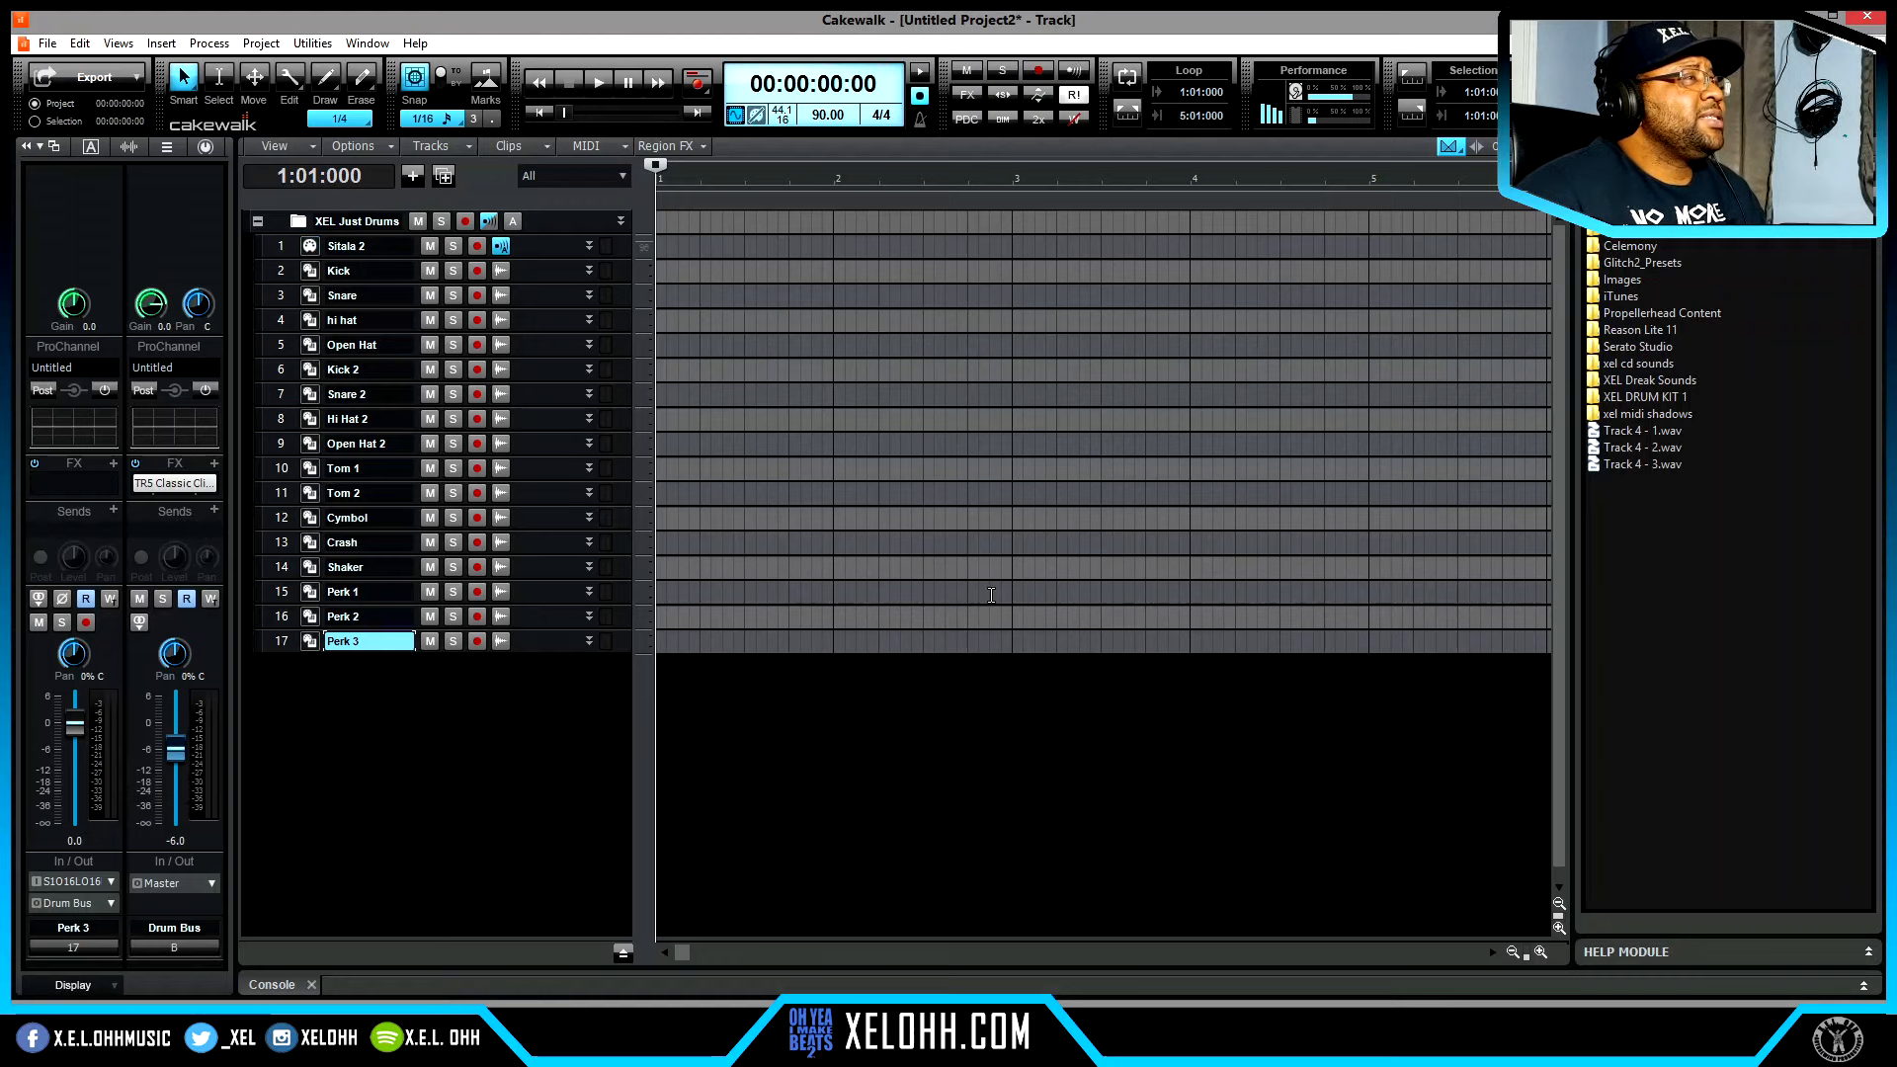
# - Examine the drum channels and the Drum Bus effects in the console with the Master ProChannel collapsed, and return to the tracks
pyautogui.click(266, 986)
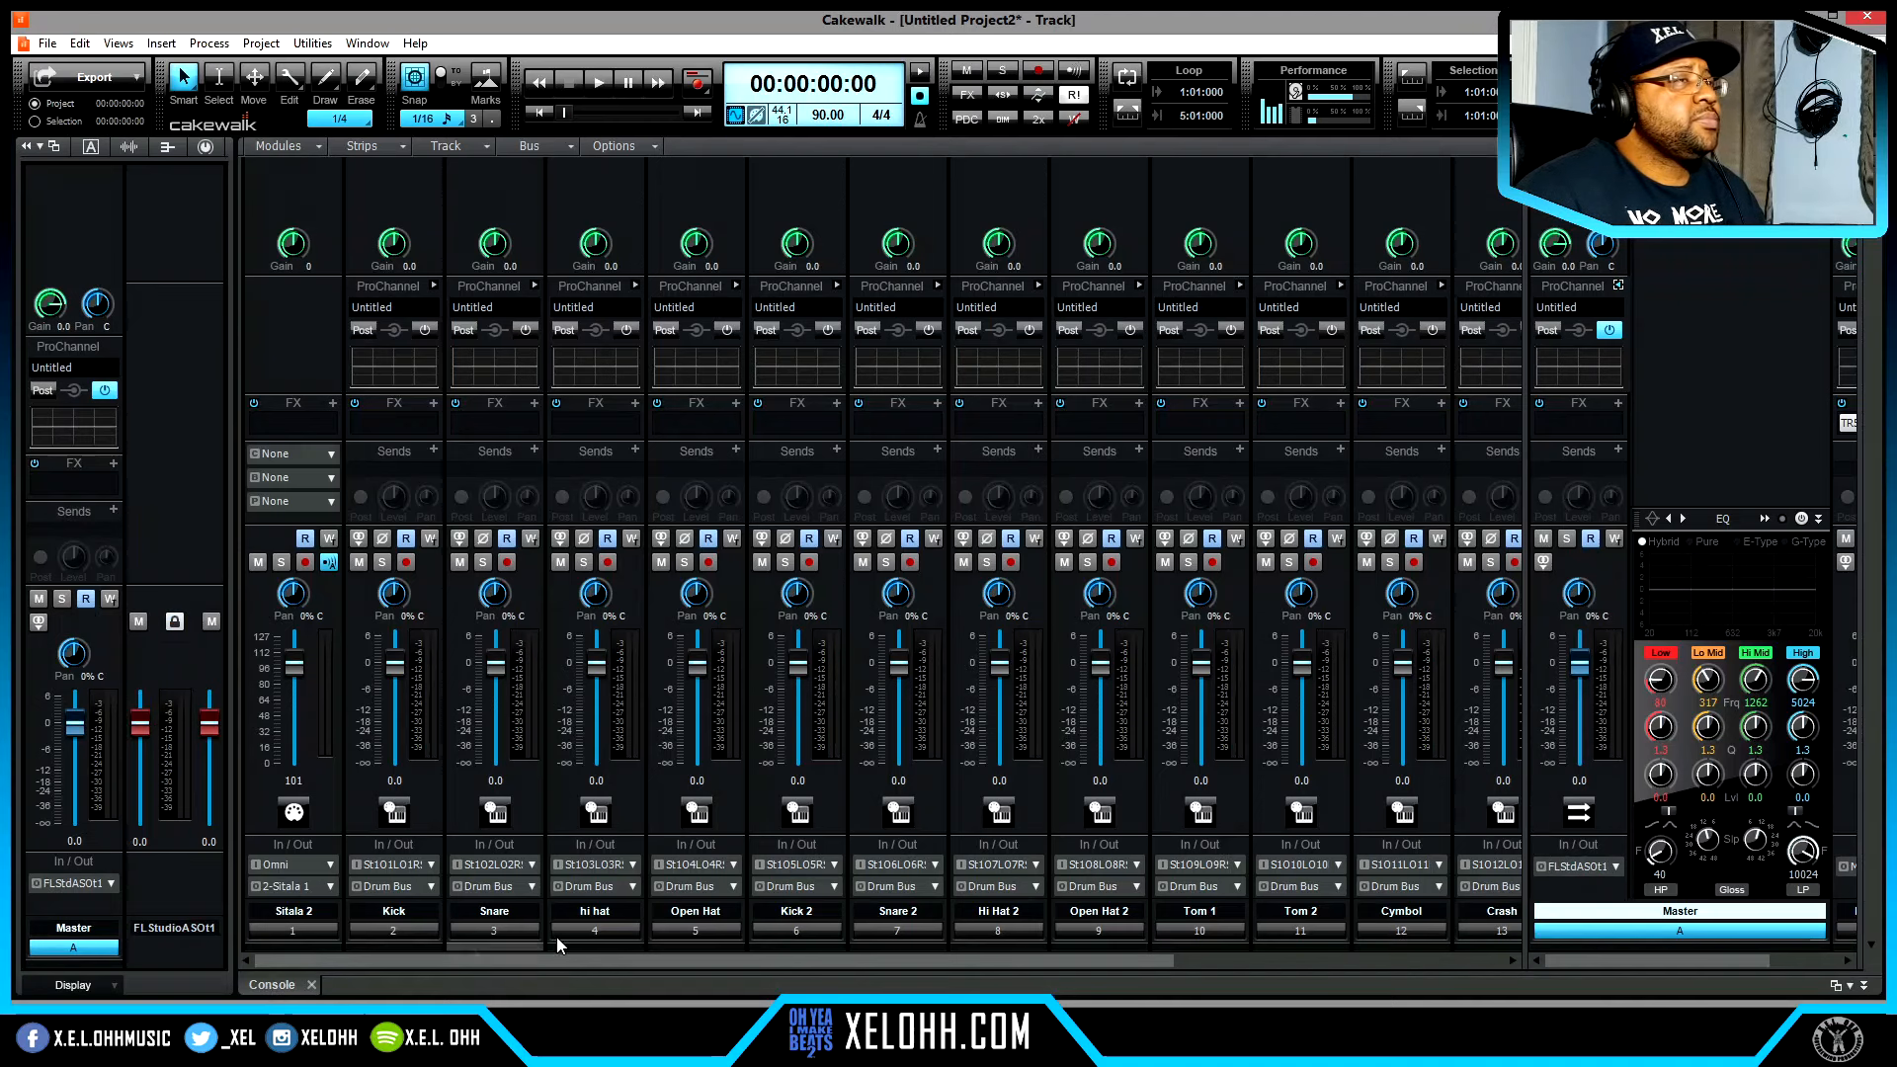
pyautogui.moveTo(871, 962); pyautogui.dragTo(1147, 963)
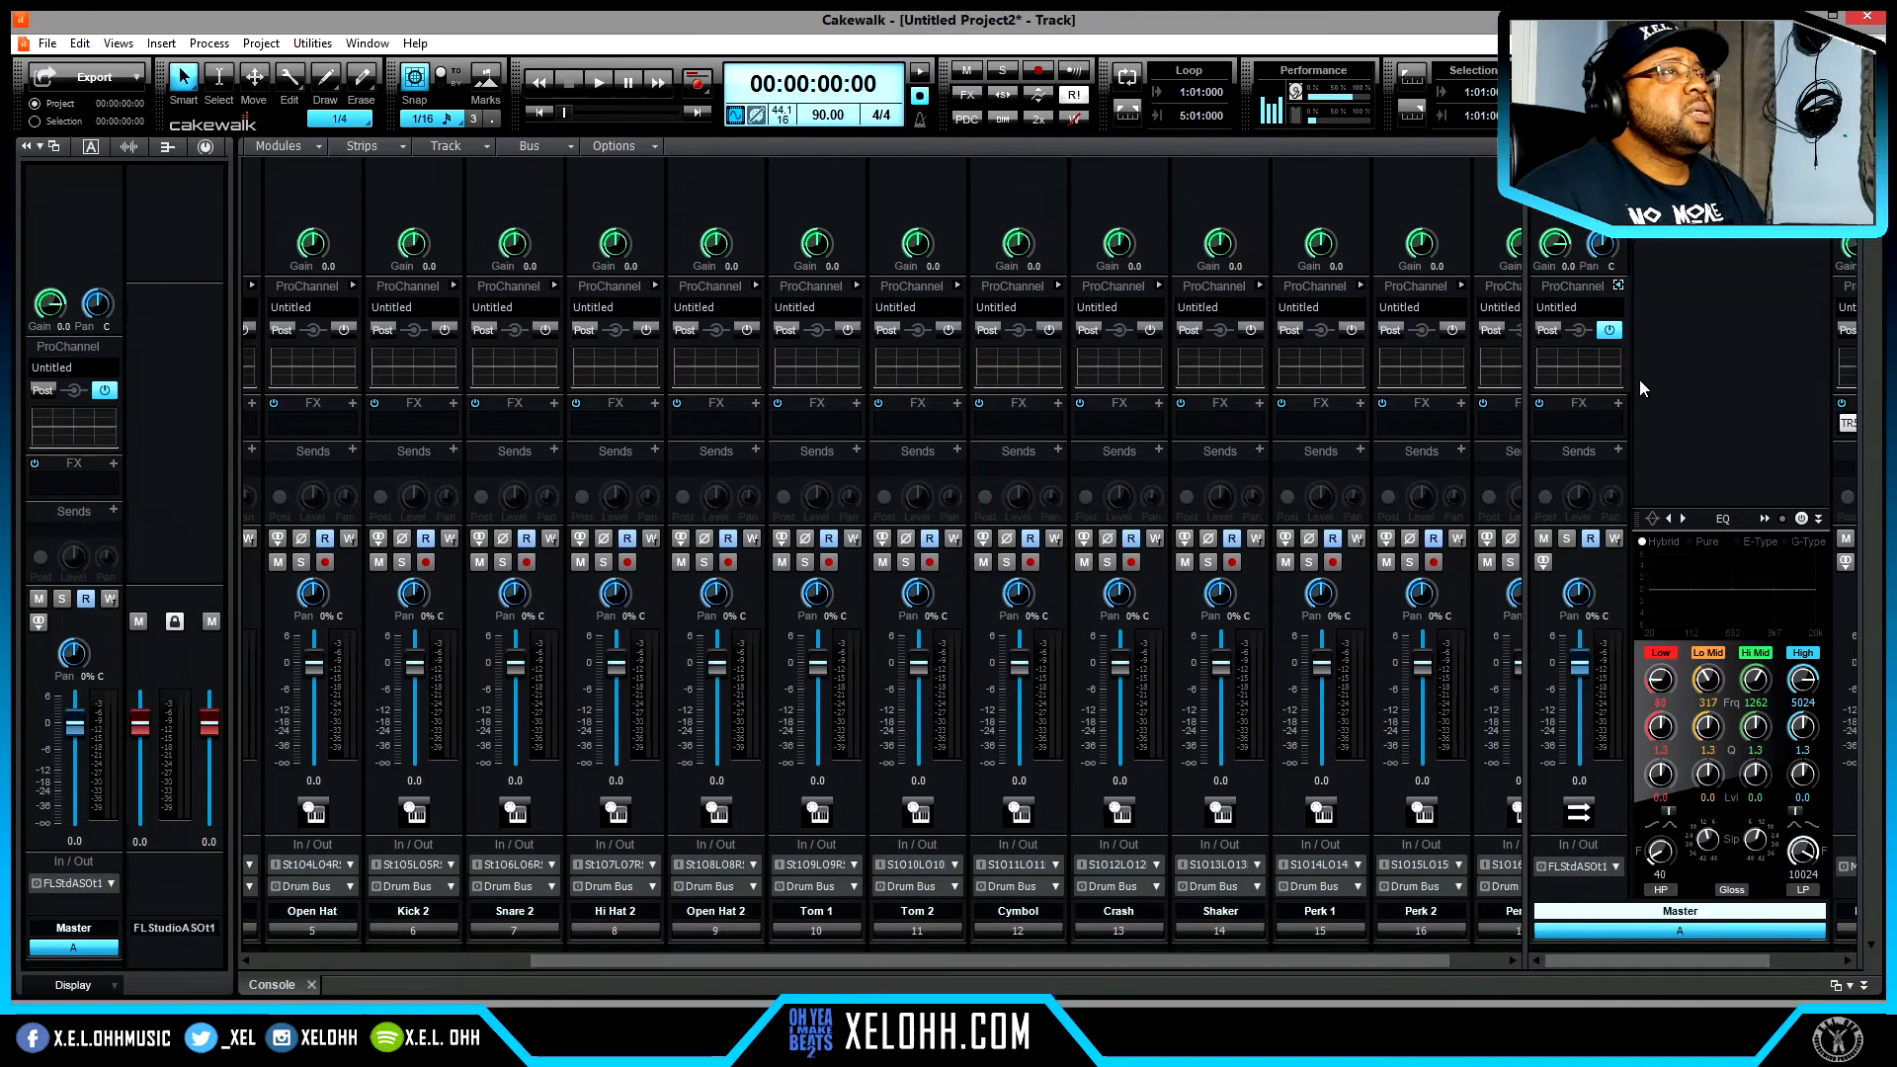
pyautogui.click(1618, 286)
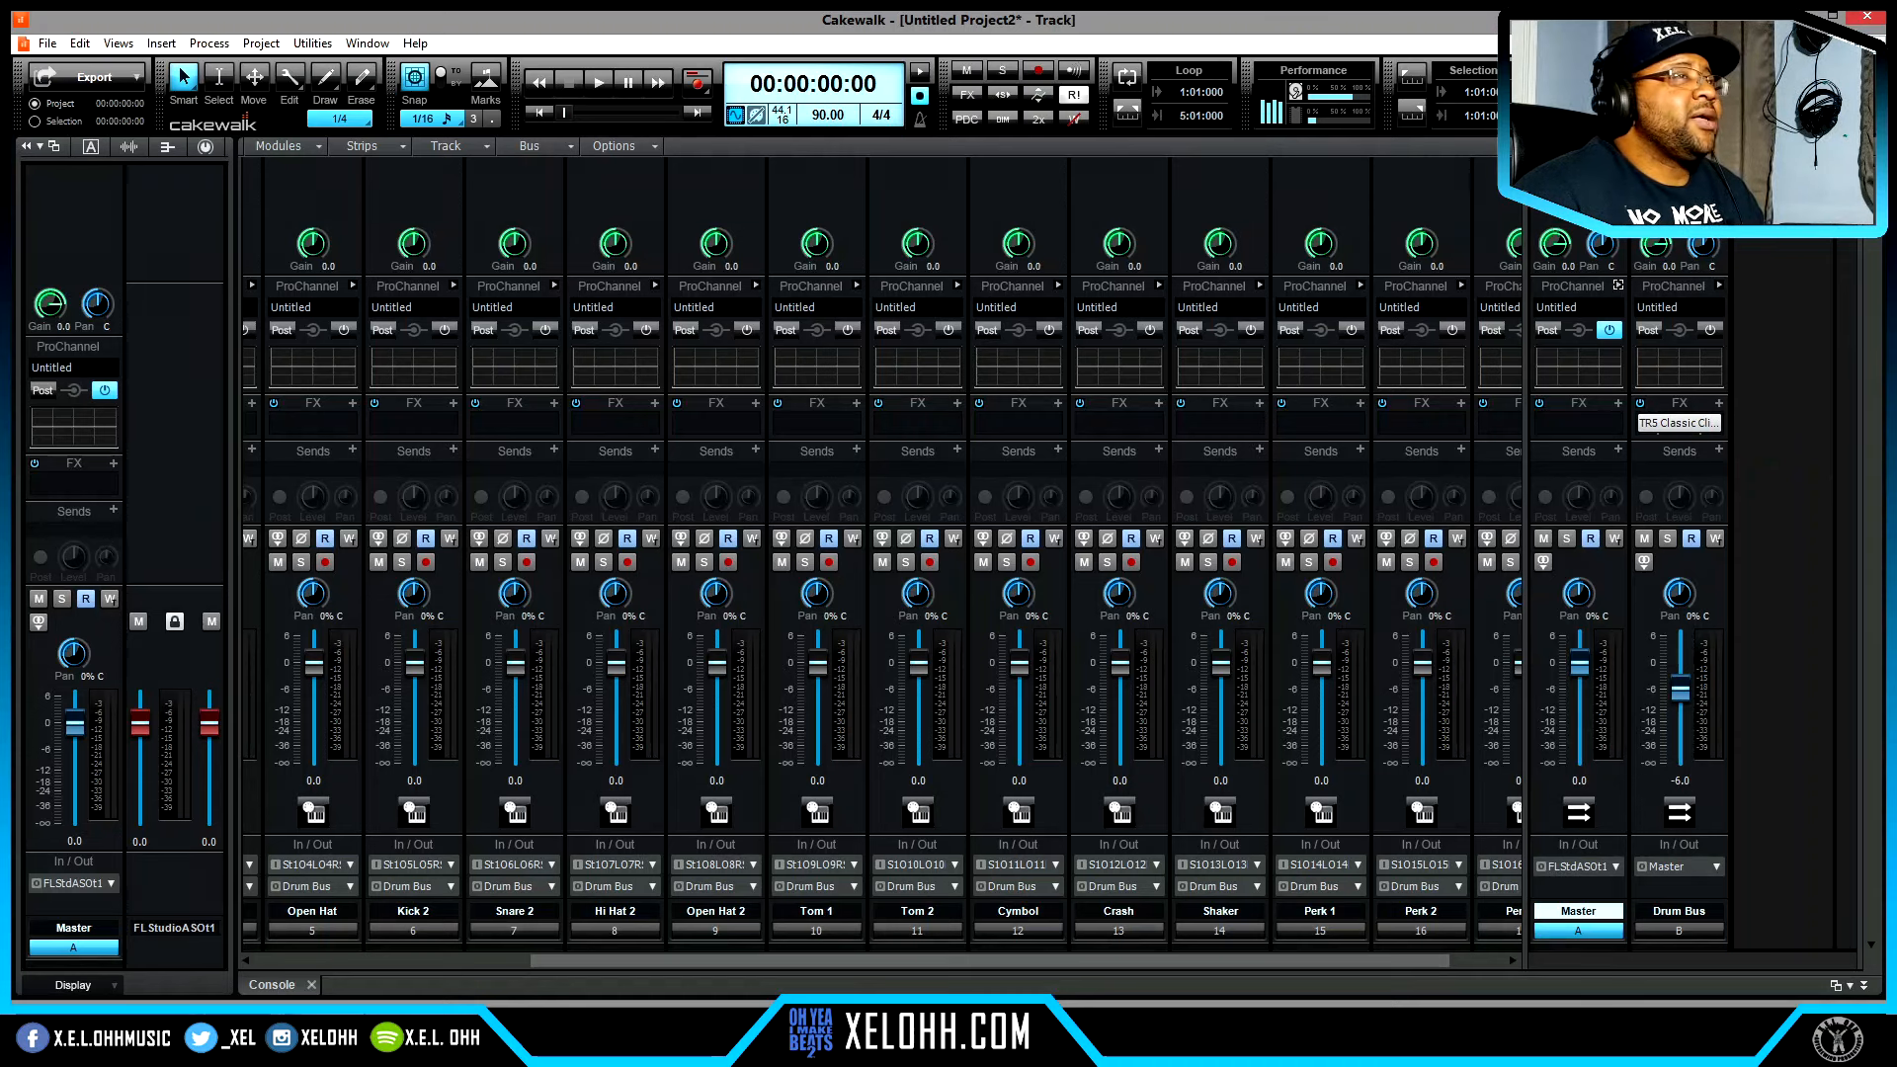
pyautogui.moveTo(1703, 427)
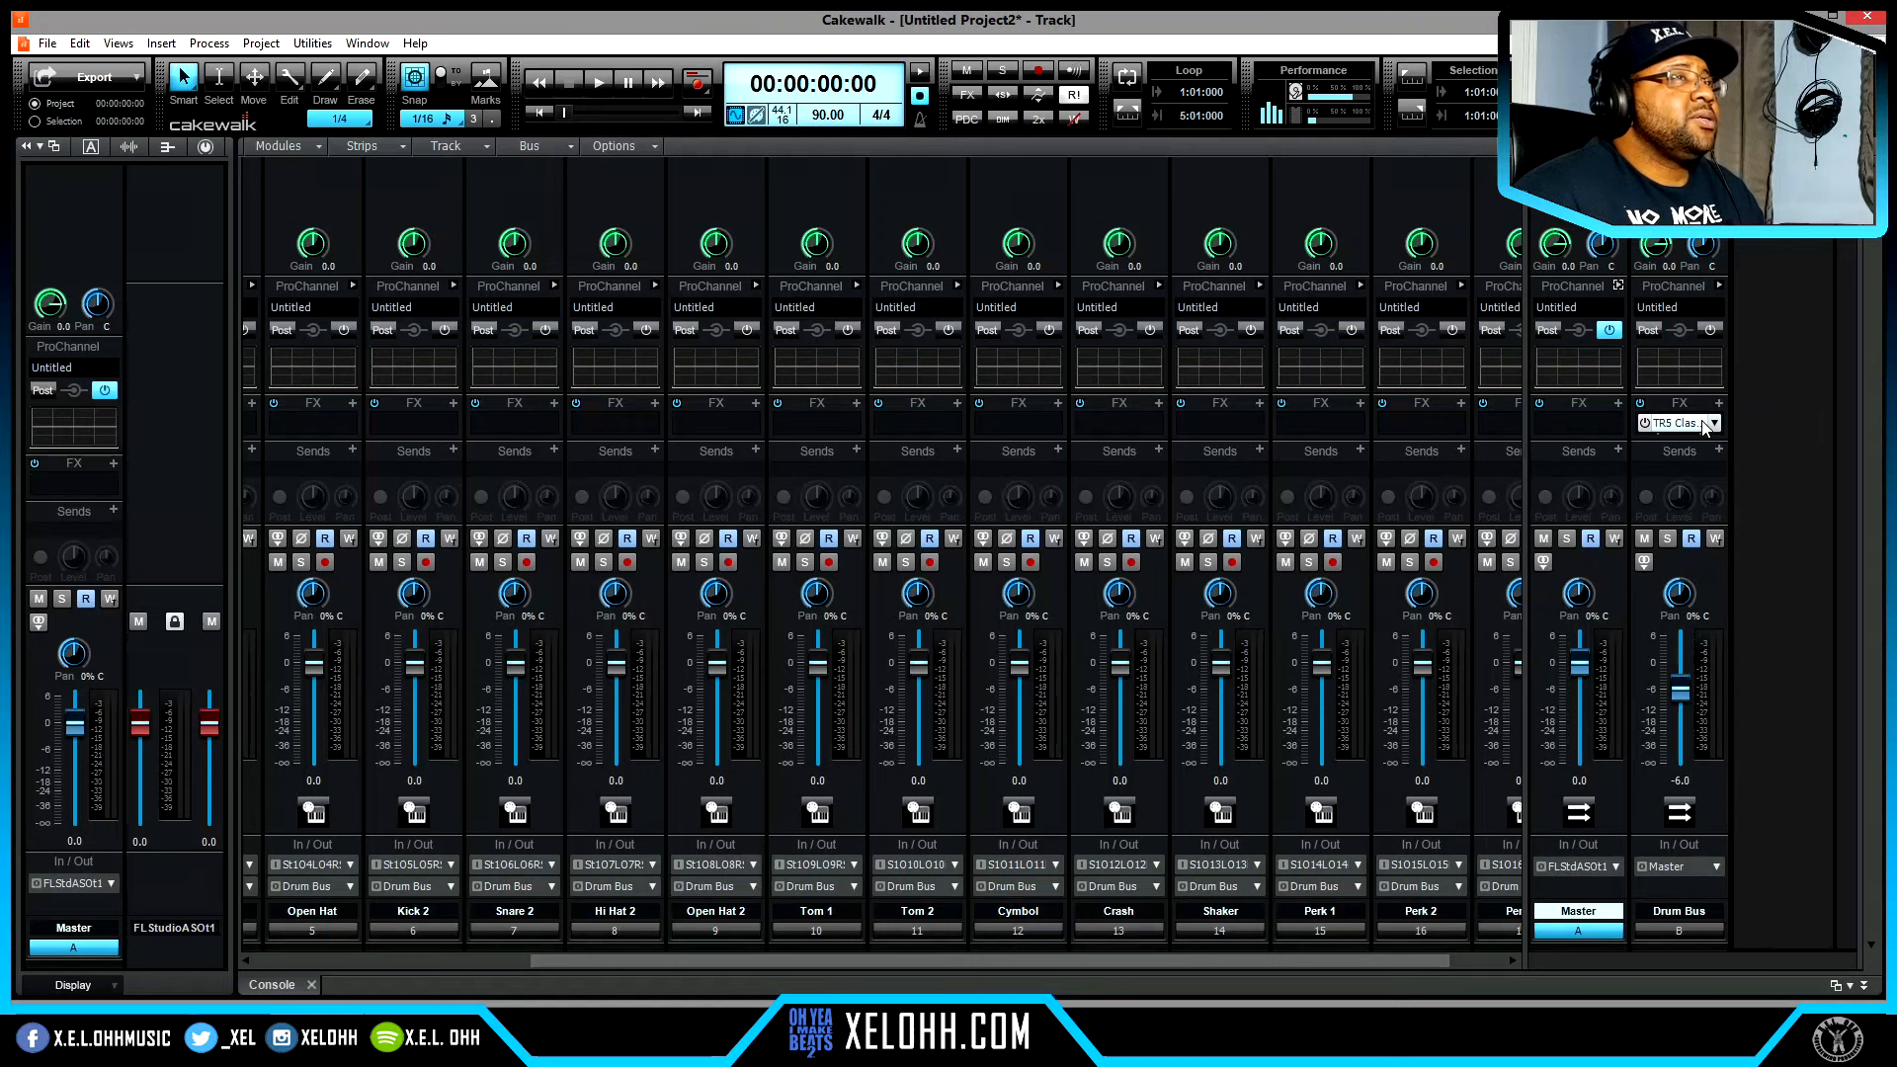
pyautogui.click(269, 987)
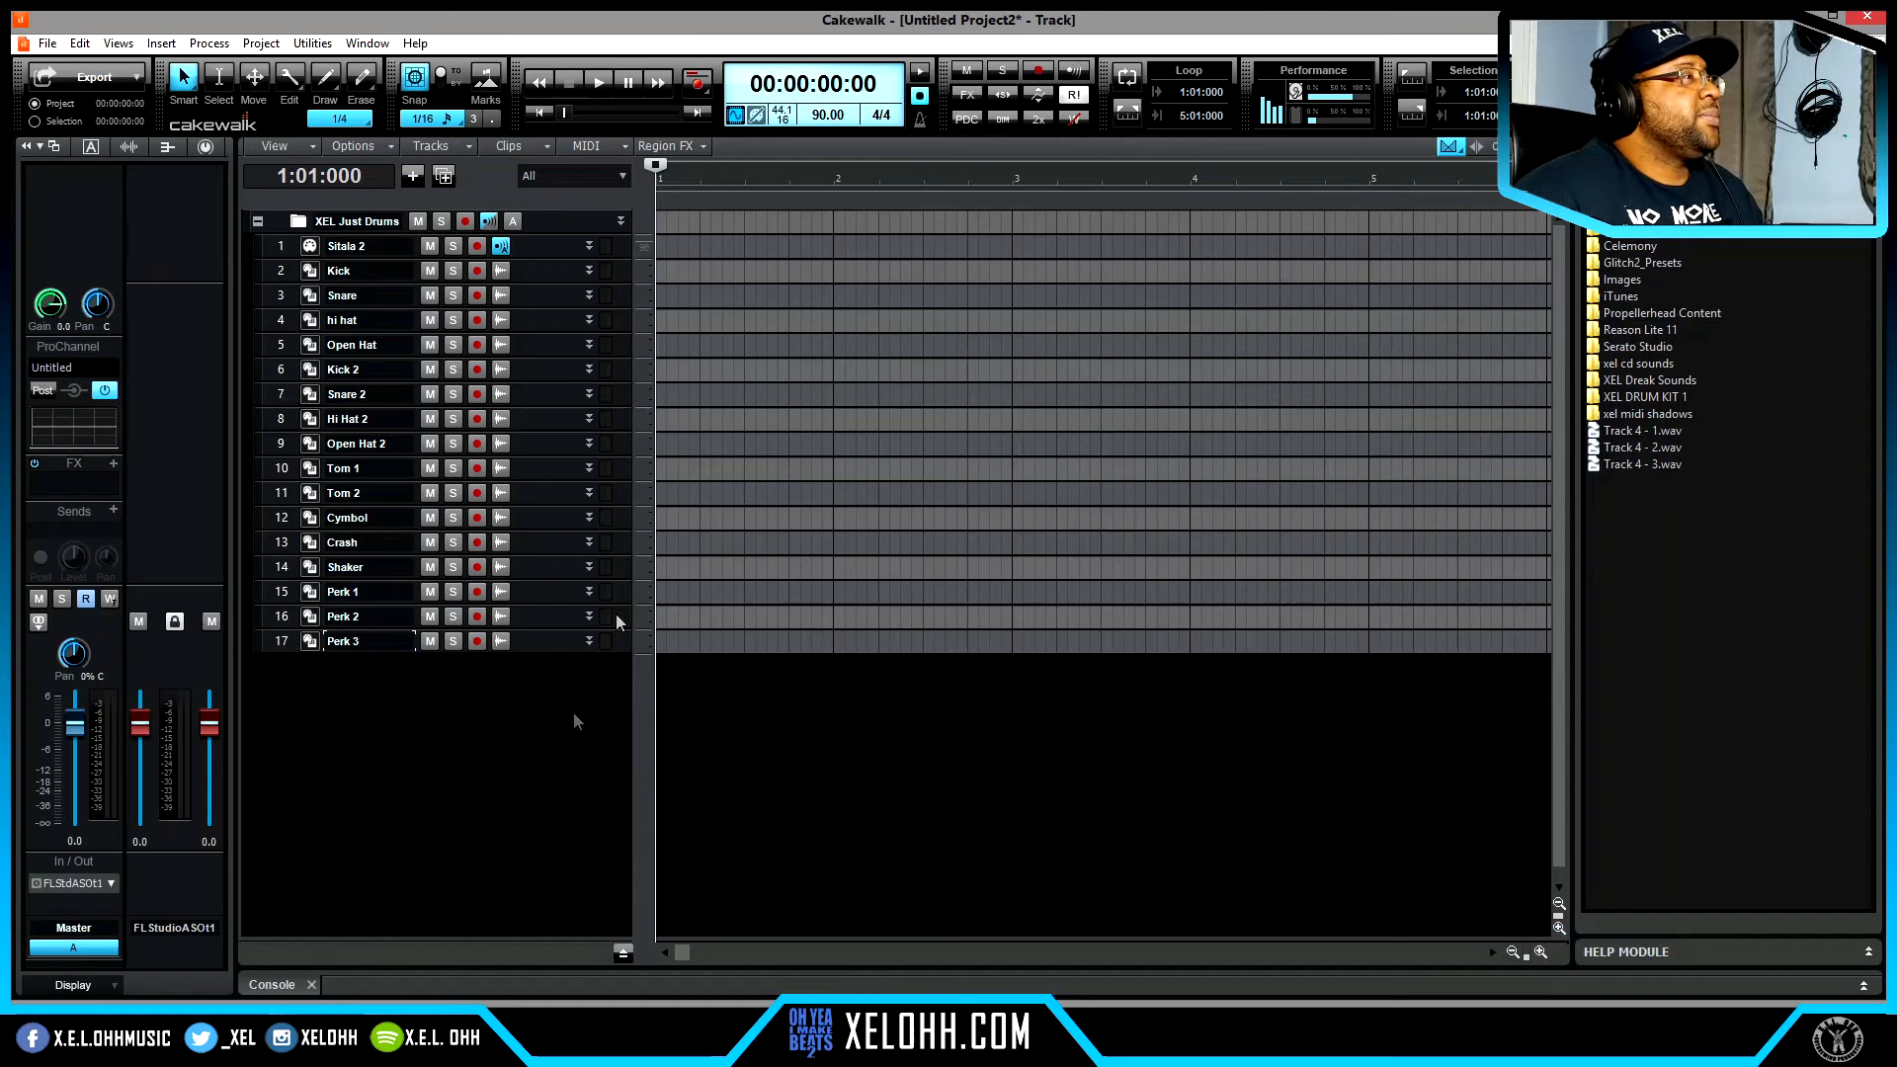
# - Open the step sequencer for the Sitala 2 track, closing the instrument window and collapsing the Inspector for more room
pyautogui.click(310, 246)
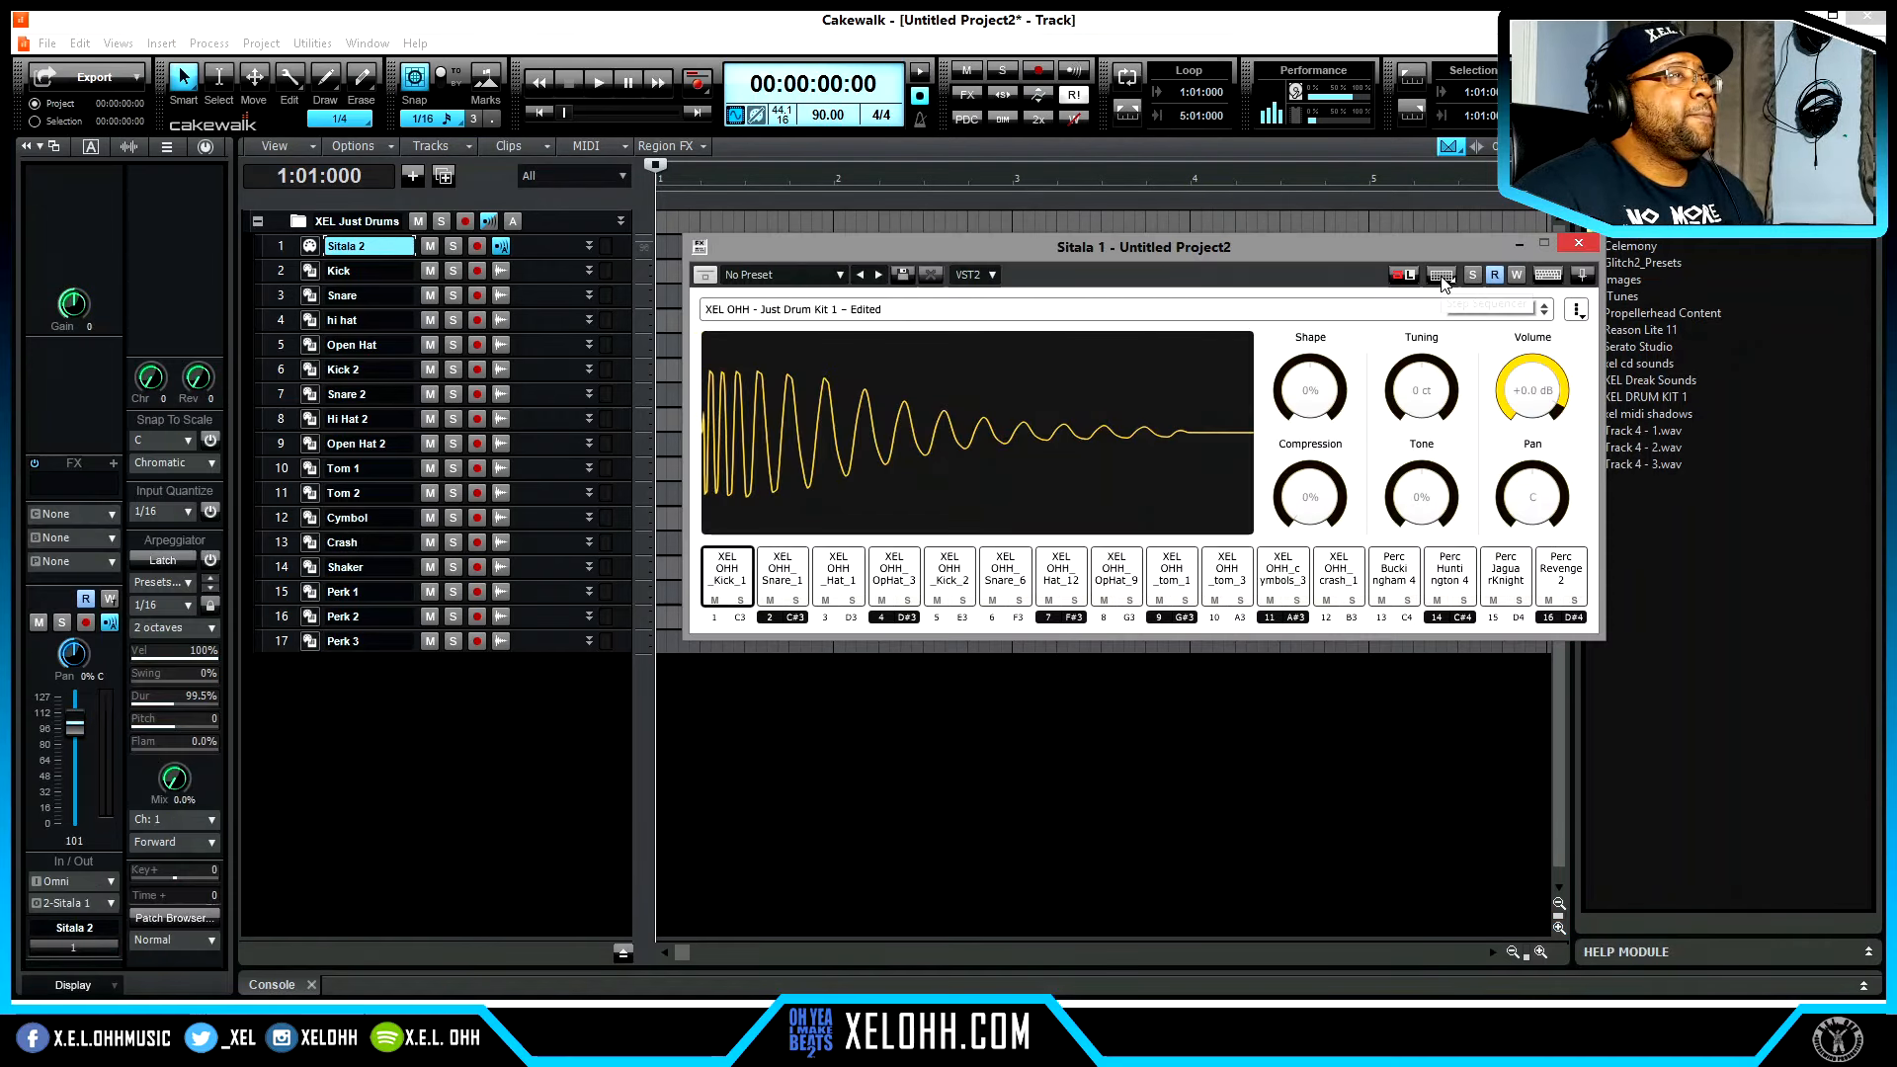
pyautogui.click(1471, 277)
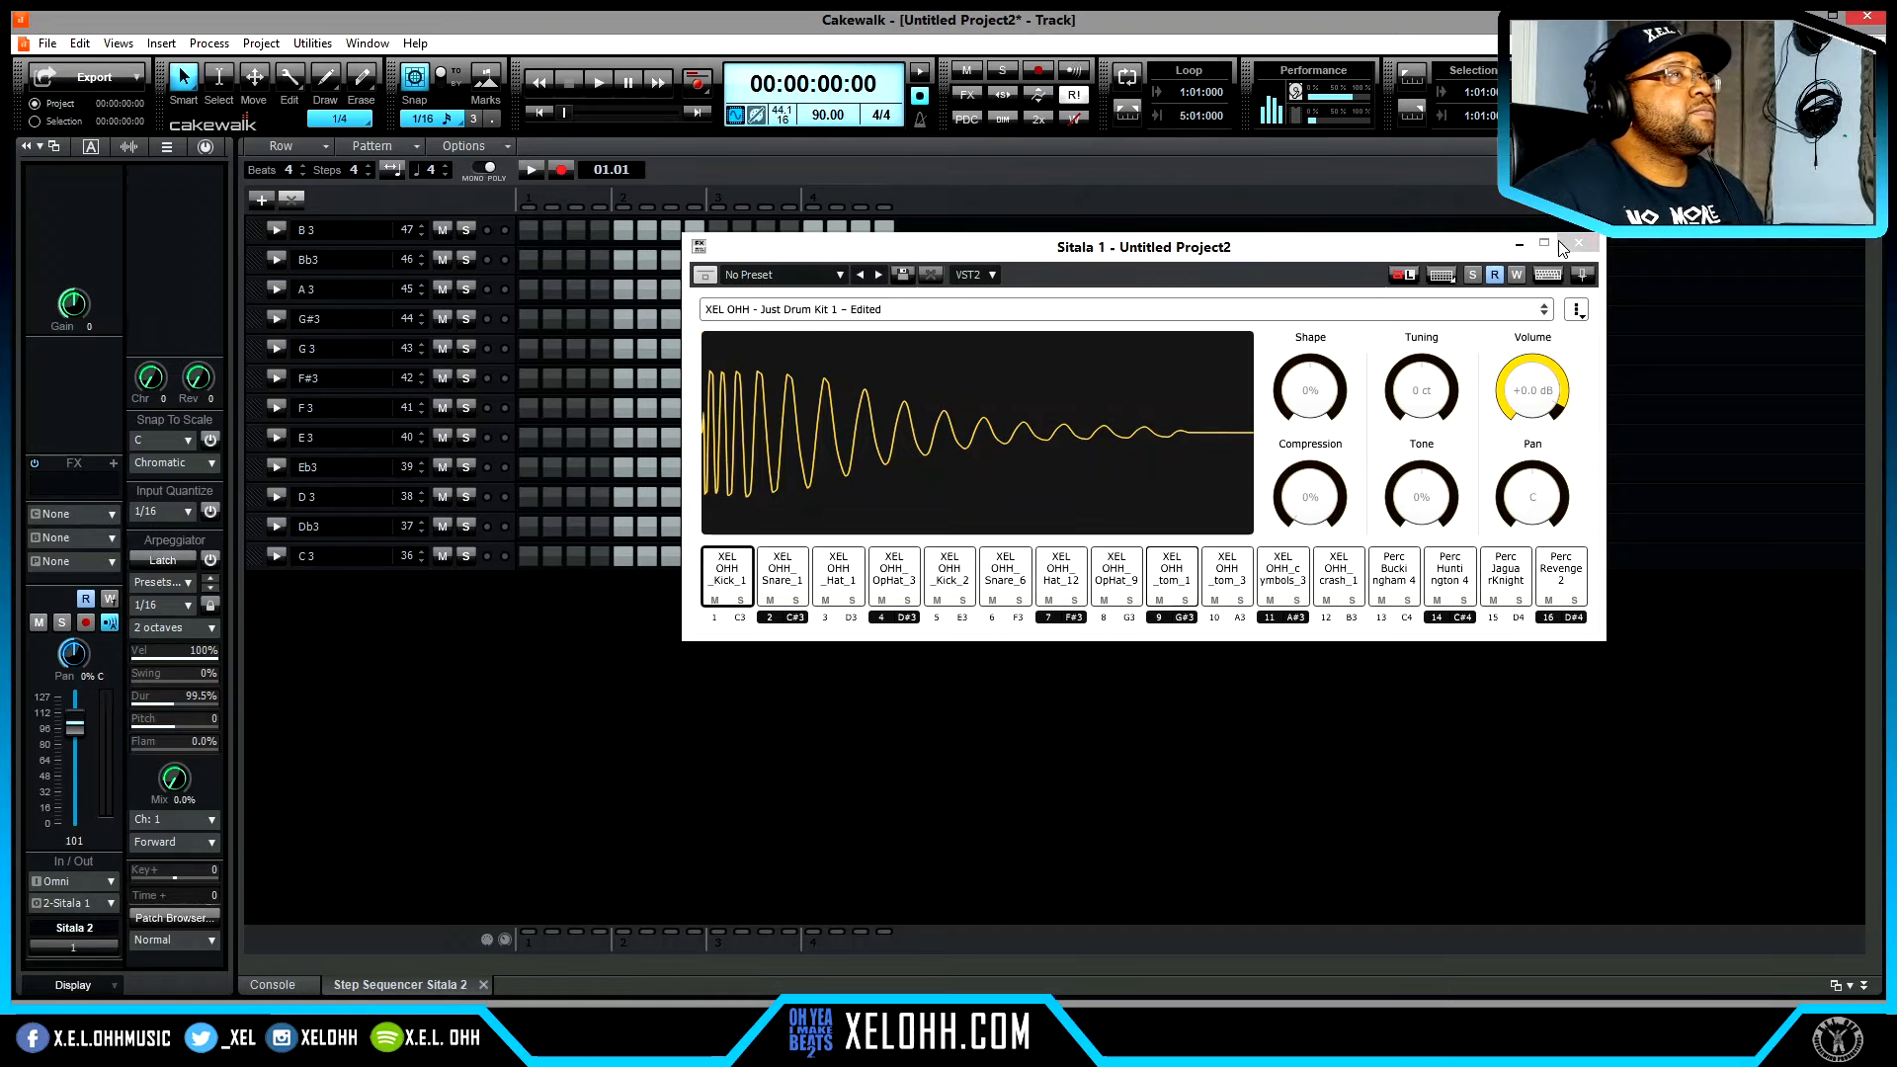
pyautogui.click(1577, 243)
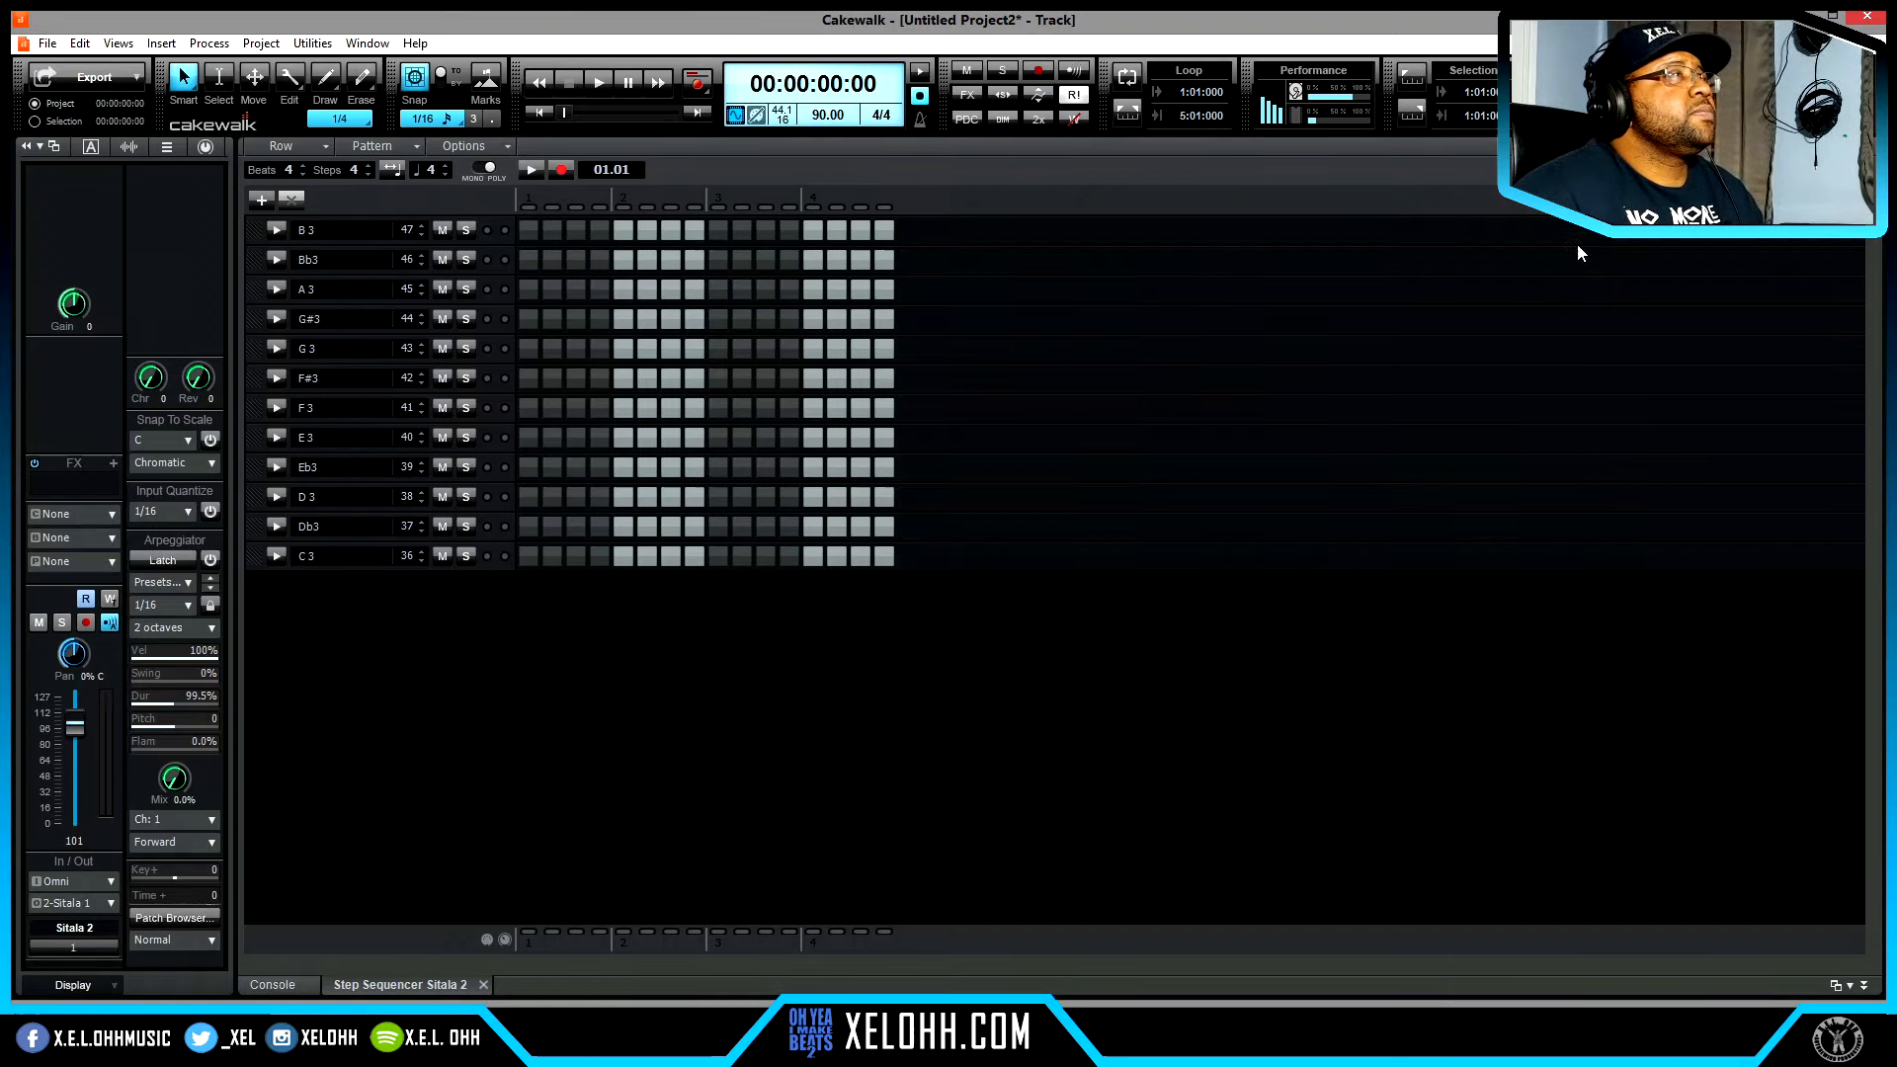
pyautogui.click(25, 146)
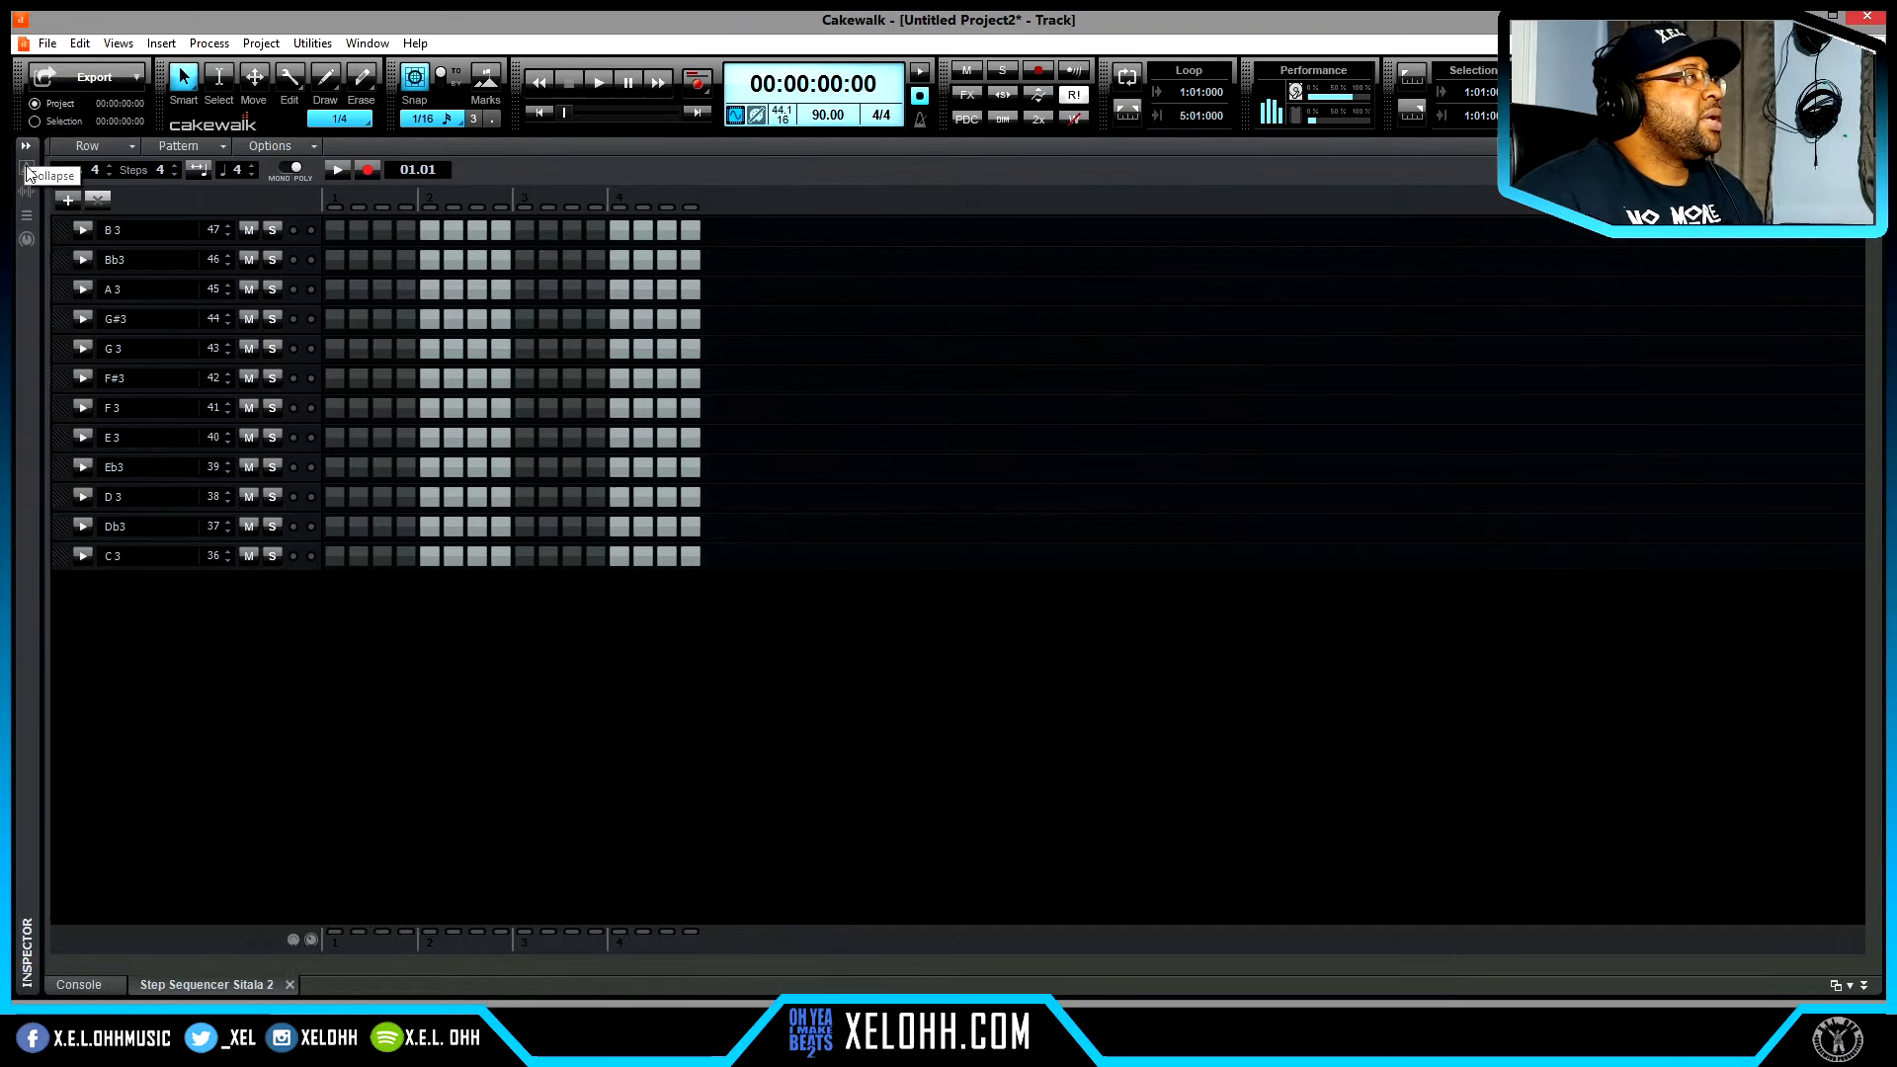
# - Set the step sequencer pattern length to 16 beats
pyautogui.click(95, 174)
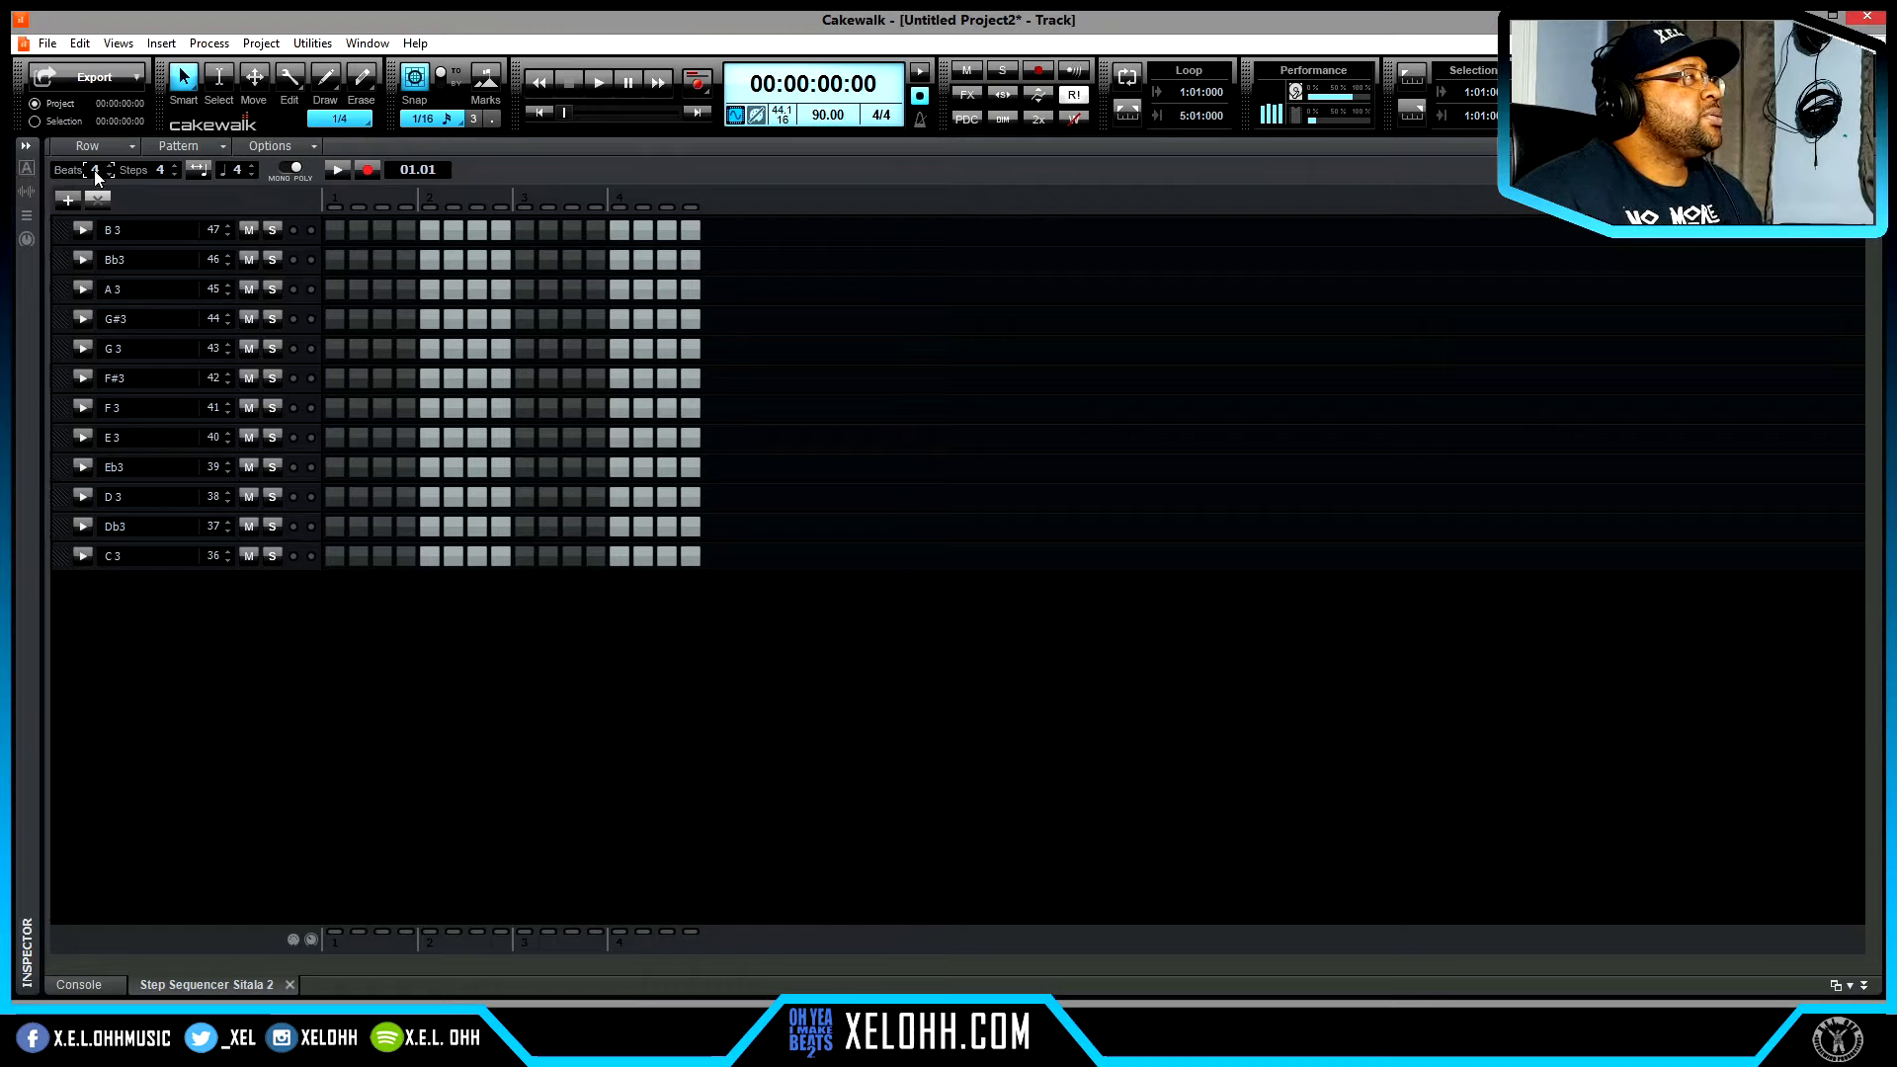
pyautogui.write('16')
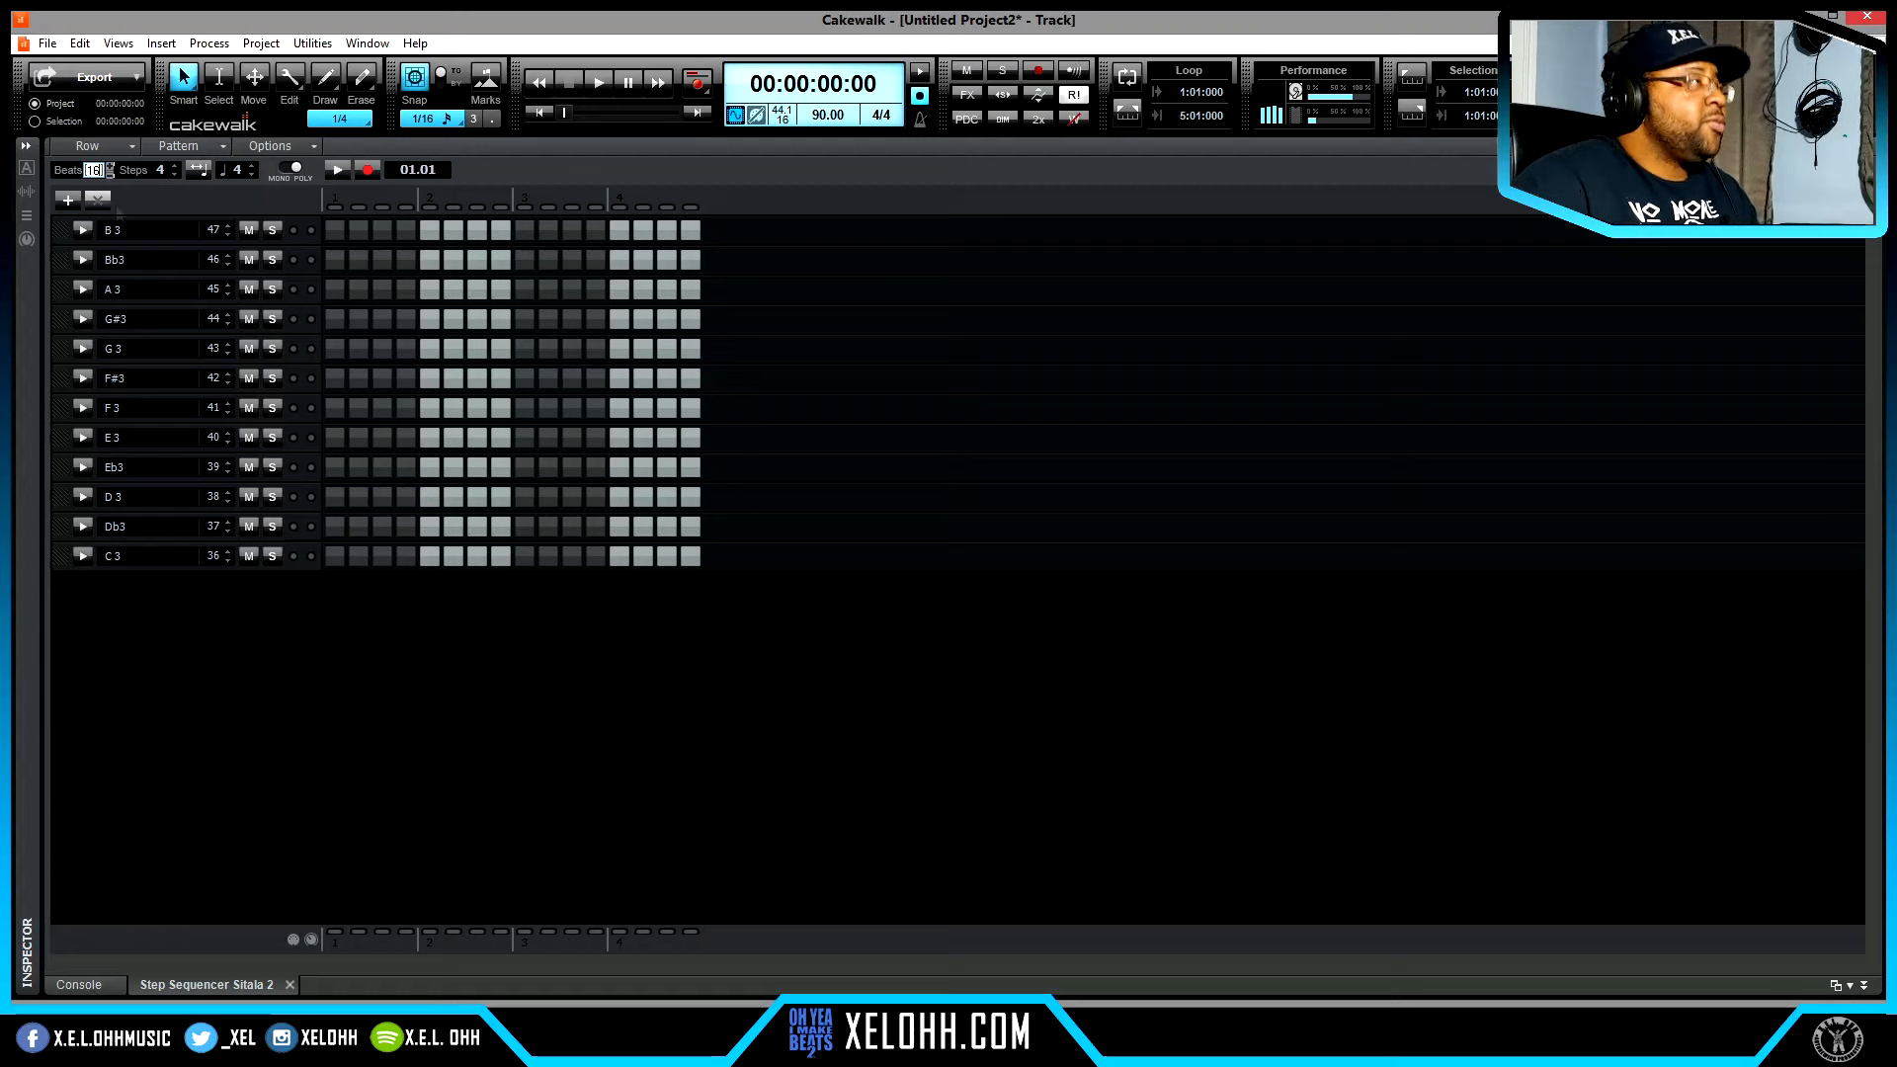
pyautogui.press('Return')
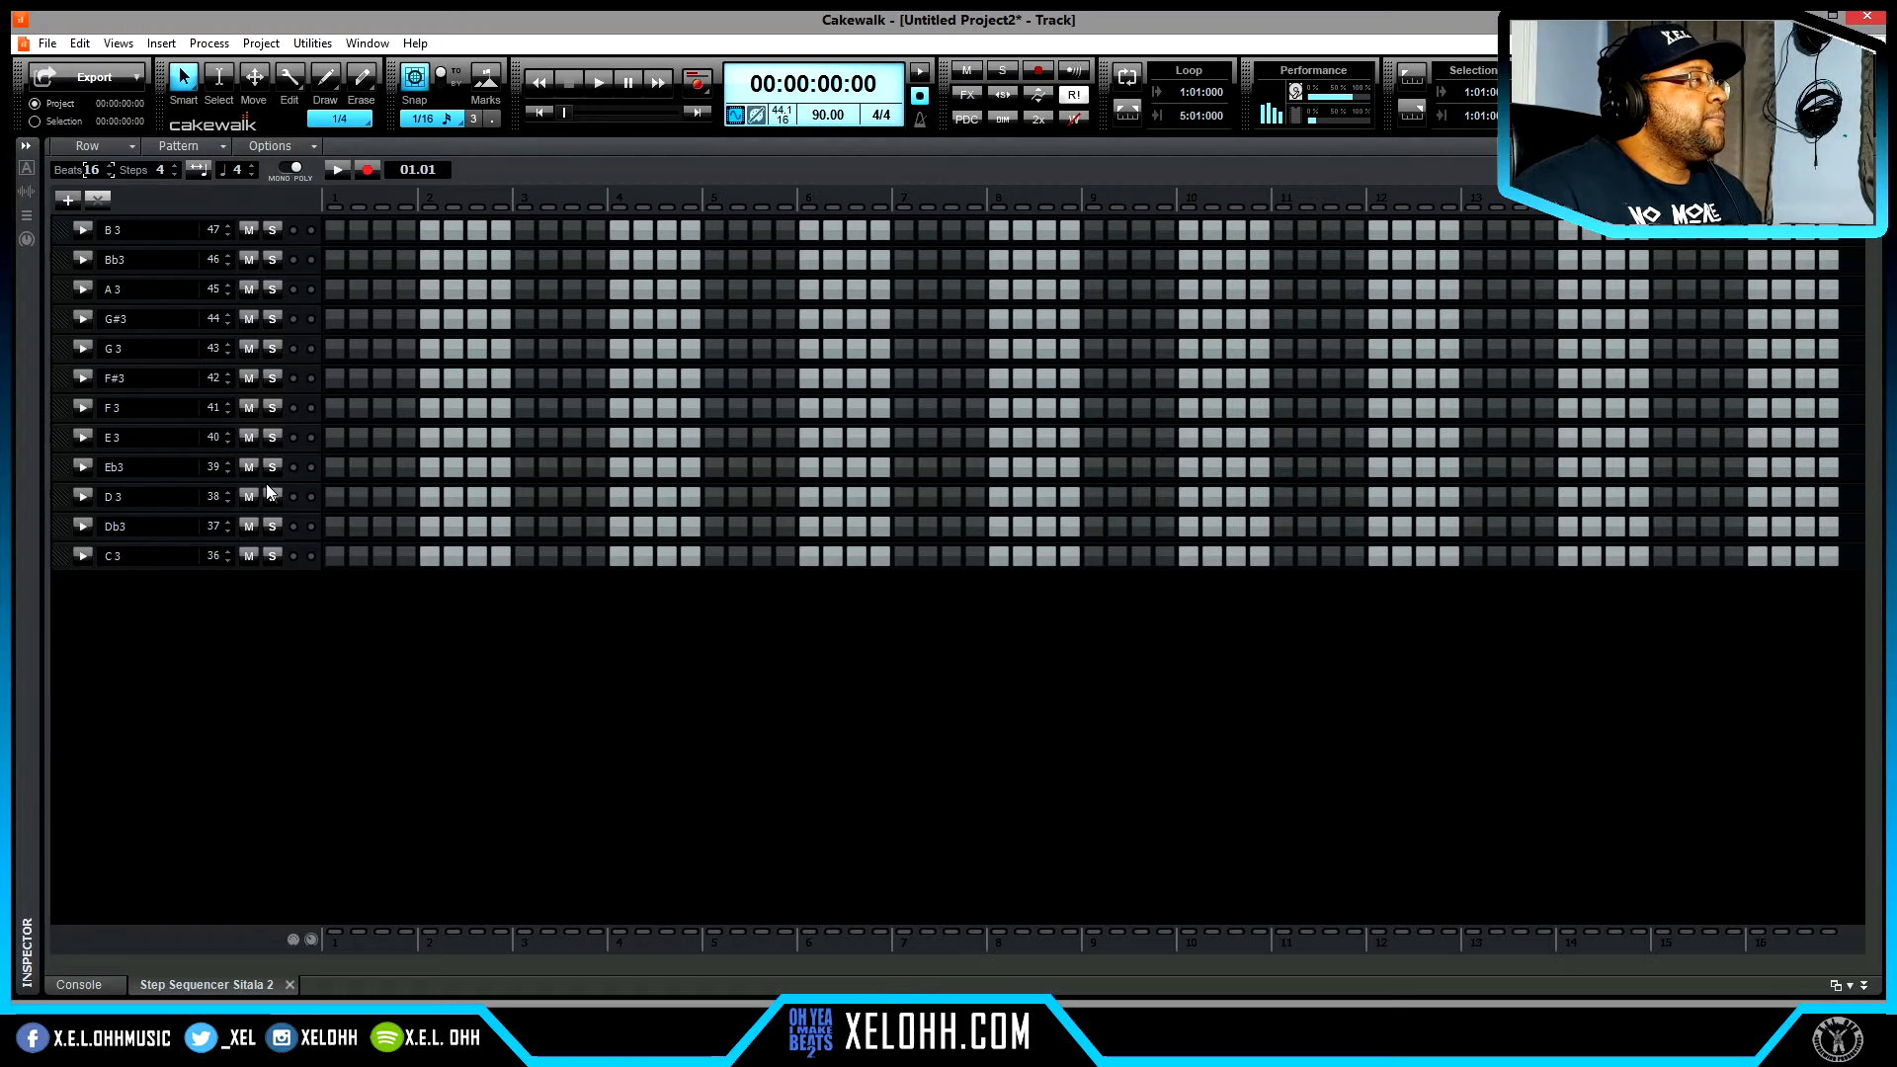
# - Fill the D3 row with a hit on every second step
pyautogui.rightClick(312, 507)
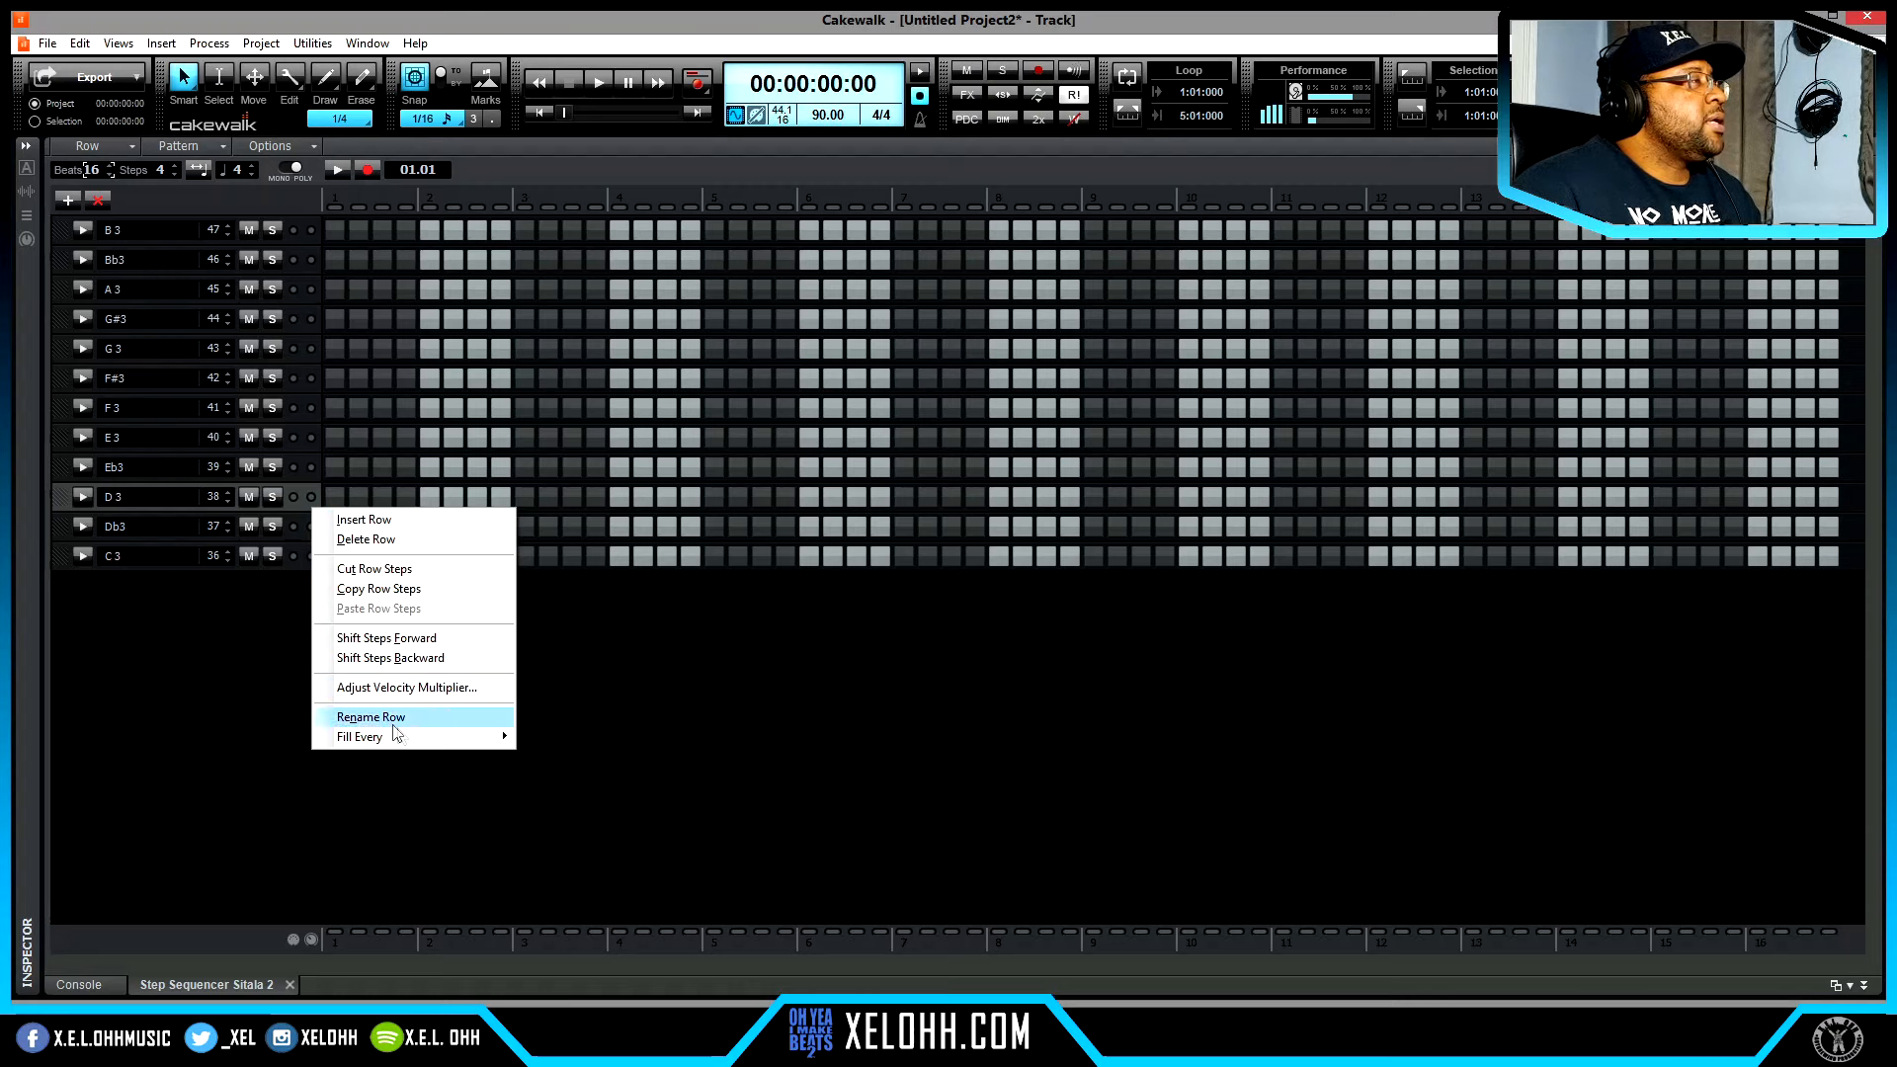
pyautogui.moveTo(445, 743)
pyautogui.click(547, 737)
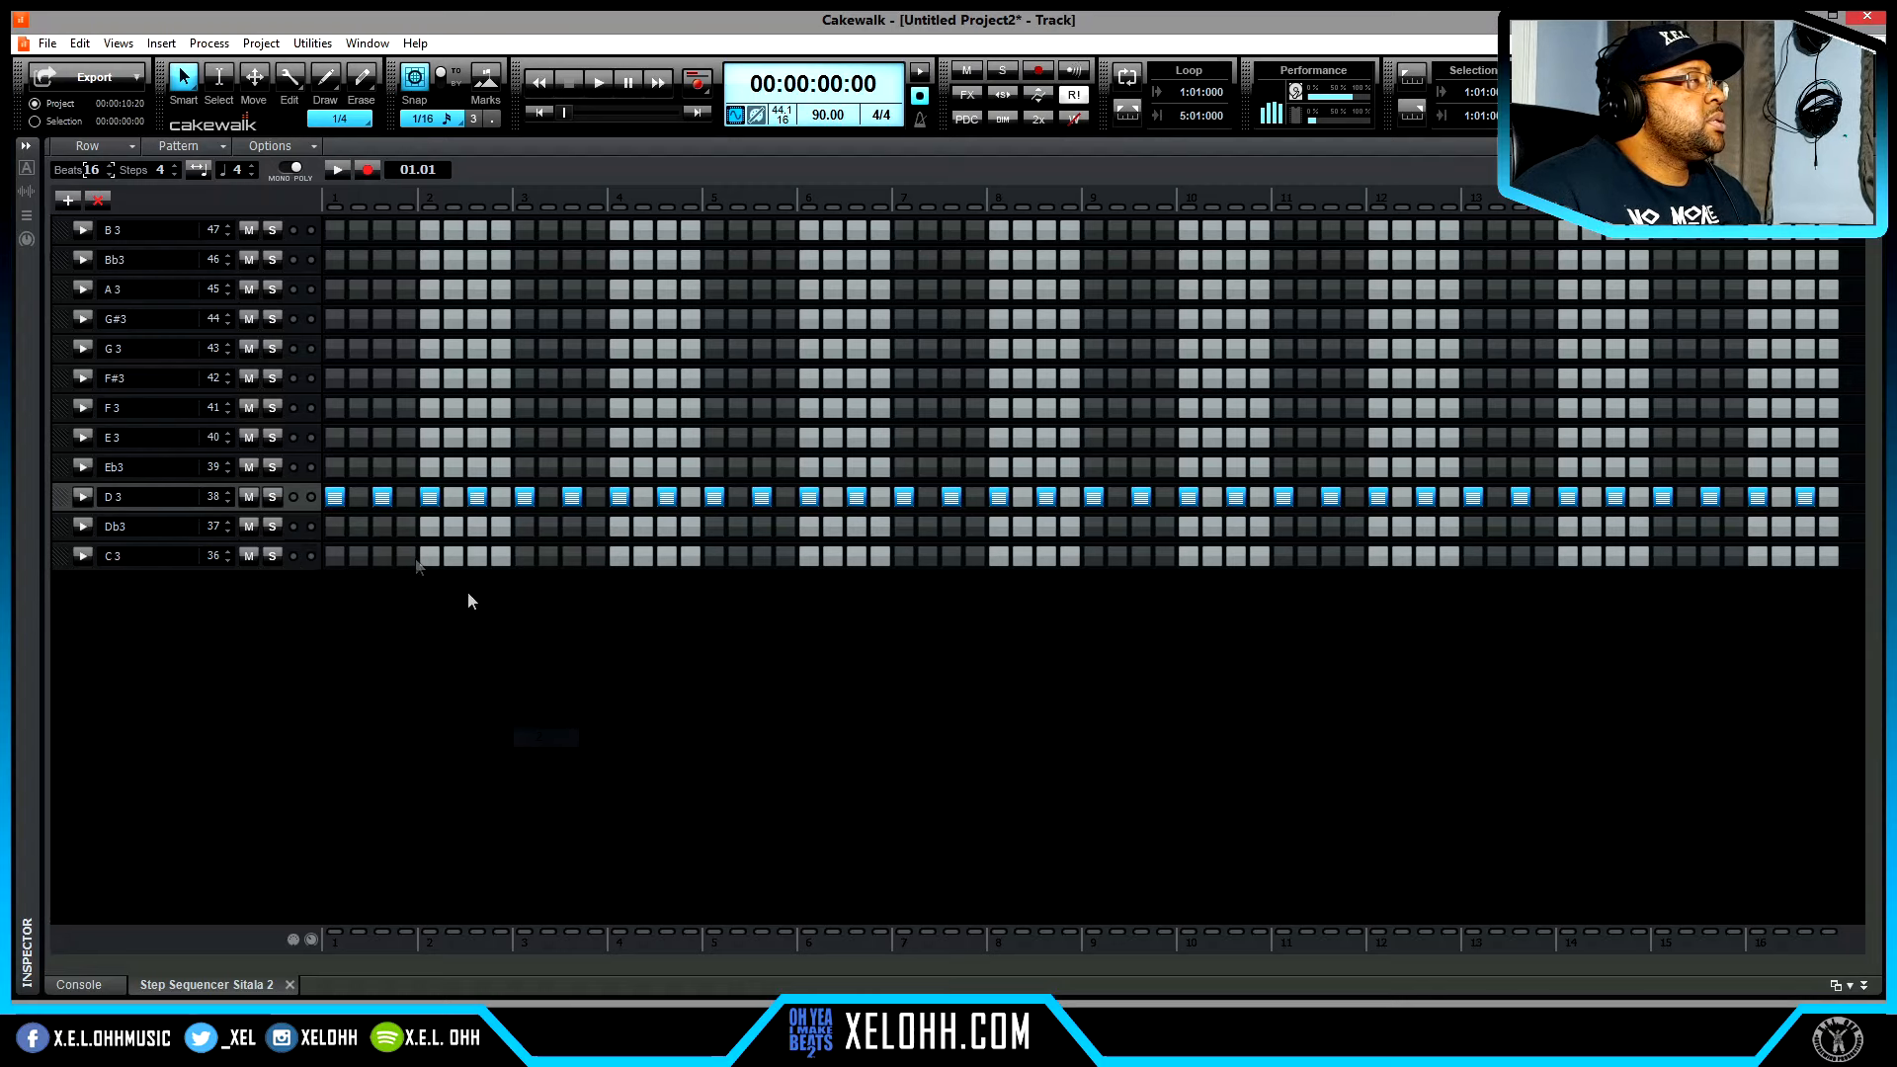
# - Lower the velocity of every other hit in the D3 row to varying levels across the 16 beats
pyautogui.click(83, 497)
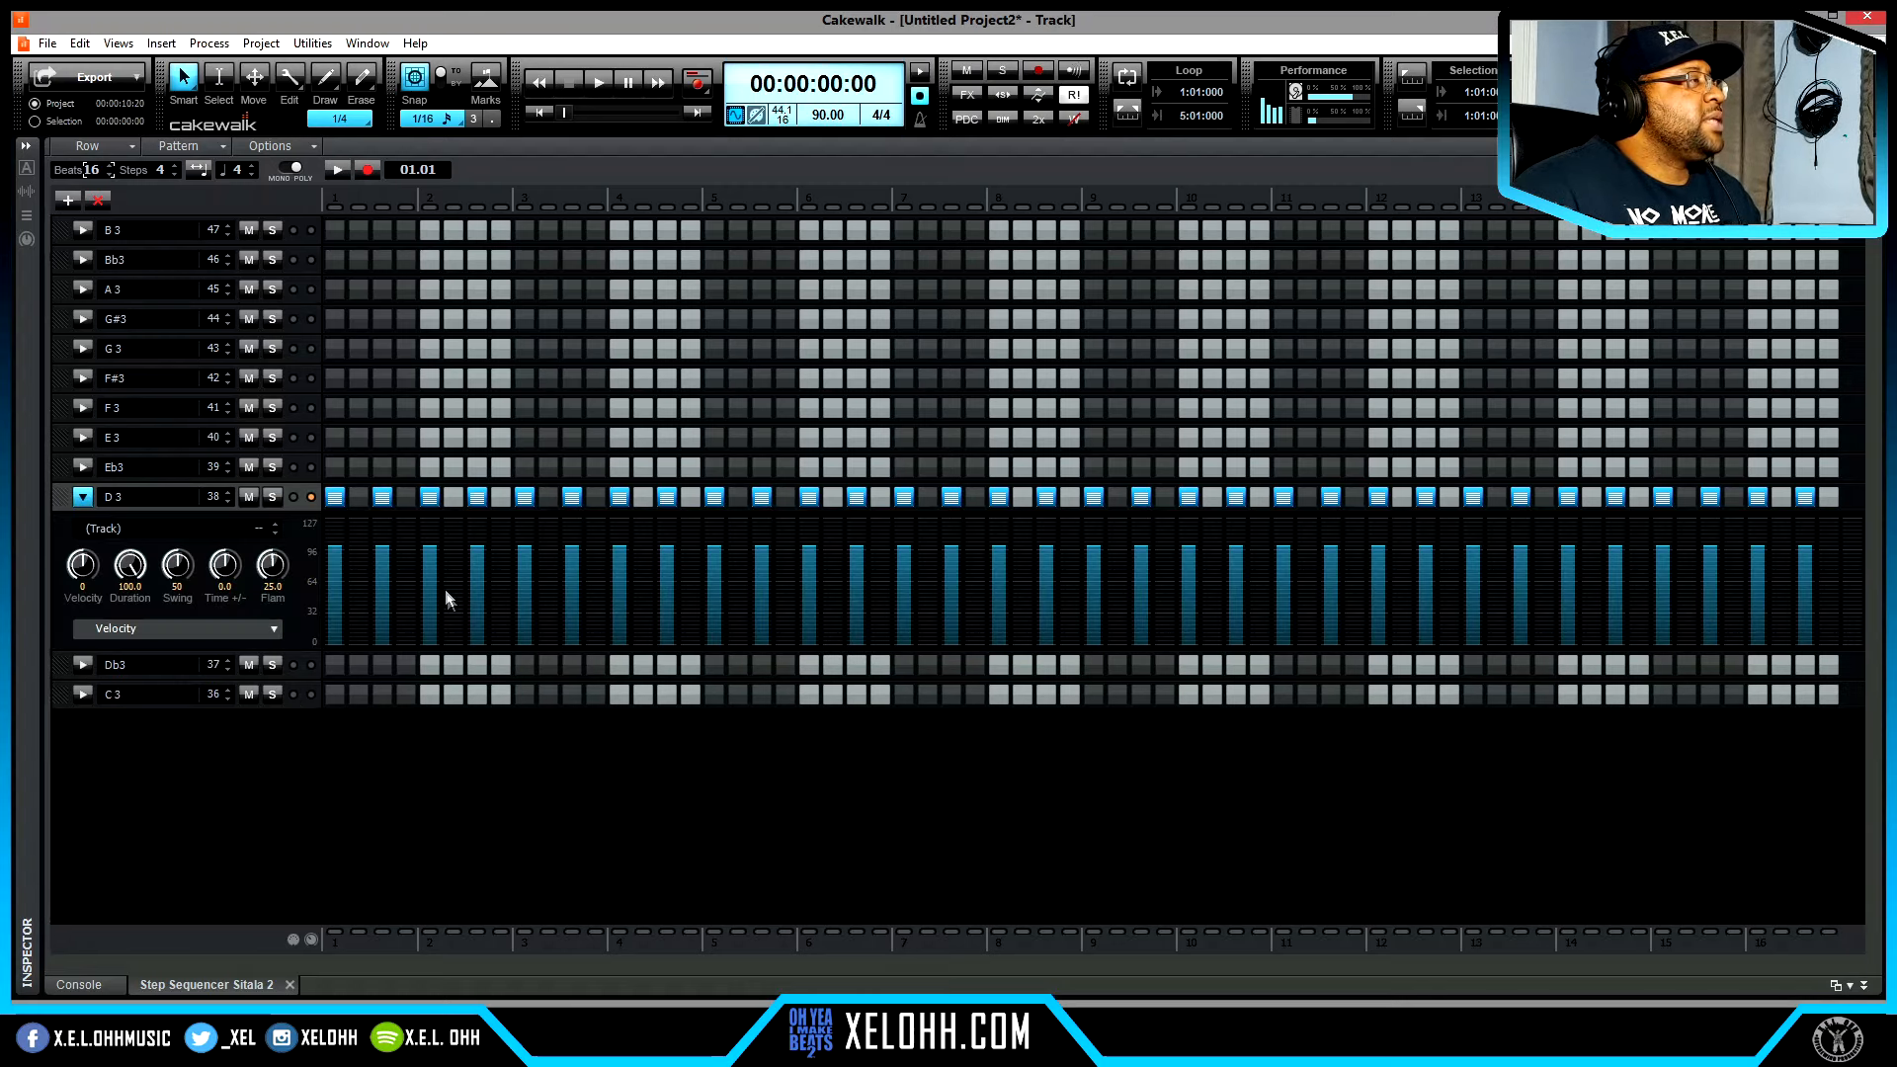
pyautogui.click(478, 588)
pyautogui.click(572, 585)
pyautogui.click(667, 591)
pyautogui.click(761, 583)
pyautogui.click(856, 596)
pyautogui.click(951, 609)
pyautogui.click(1046, 576)
pyautogui.click(1141, 586)
pyautogui.click(1236, 594)
pyautogui.click(1331, 583)
pyautogui.click(1425, 590)
pyautogui.click(1616, 583)
pyautogui.click(1710, 575)
pyautogui.click(1805, 591)
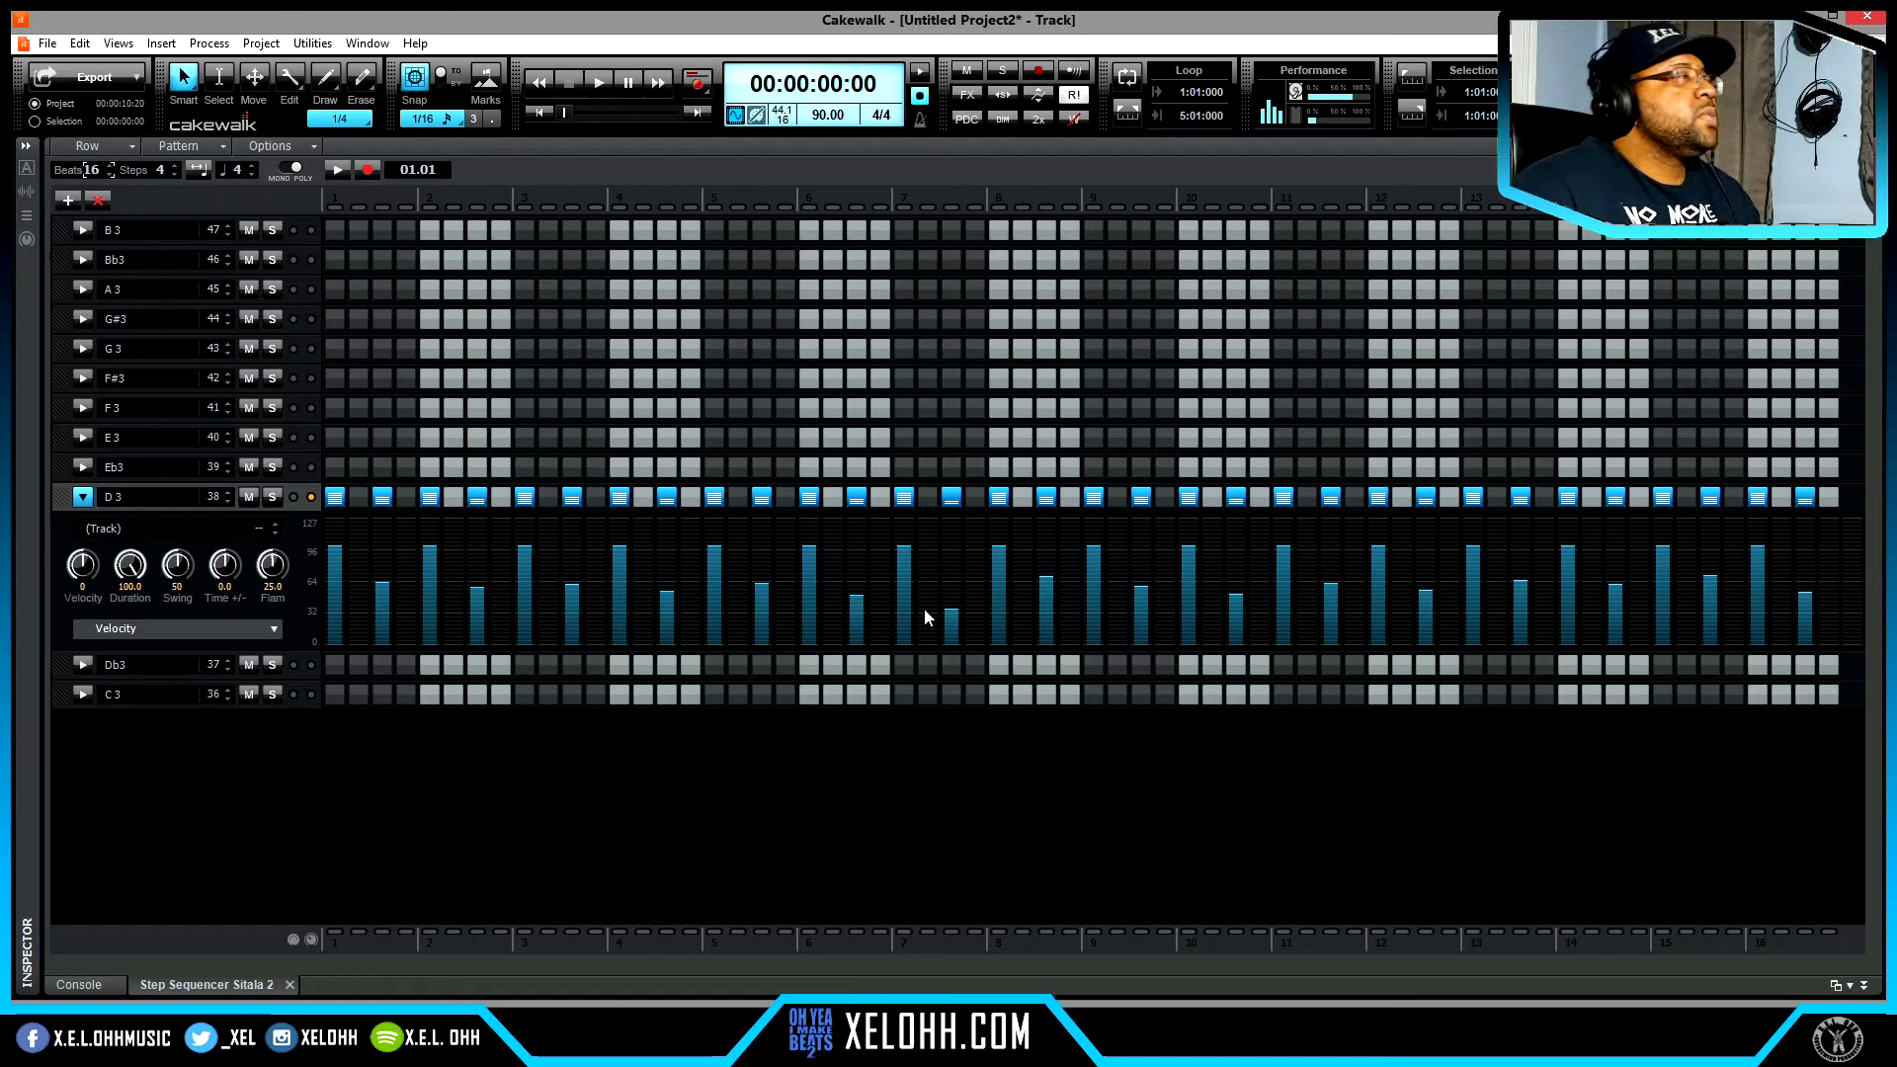
# - Hide the D3 row's velocity bars and set the row's time offset to 5.6
pyautogui.click(83, 498)
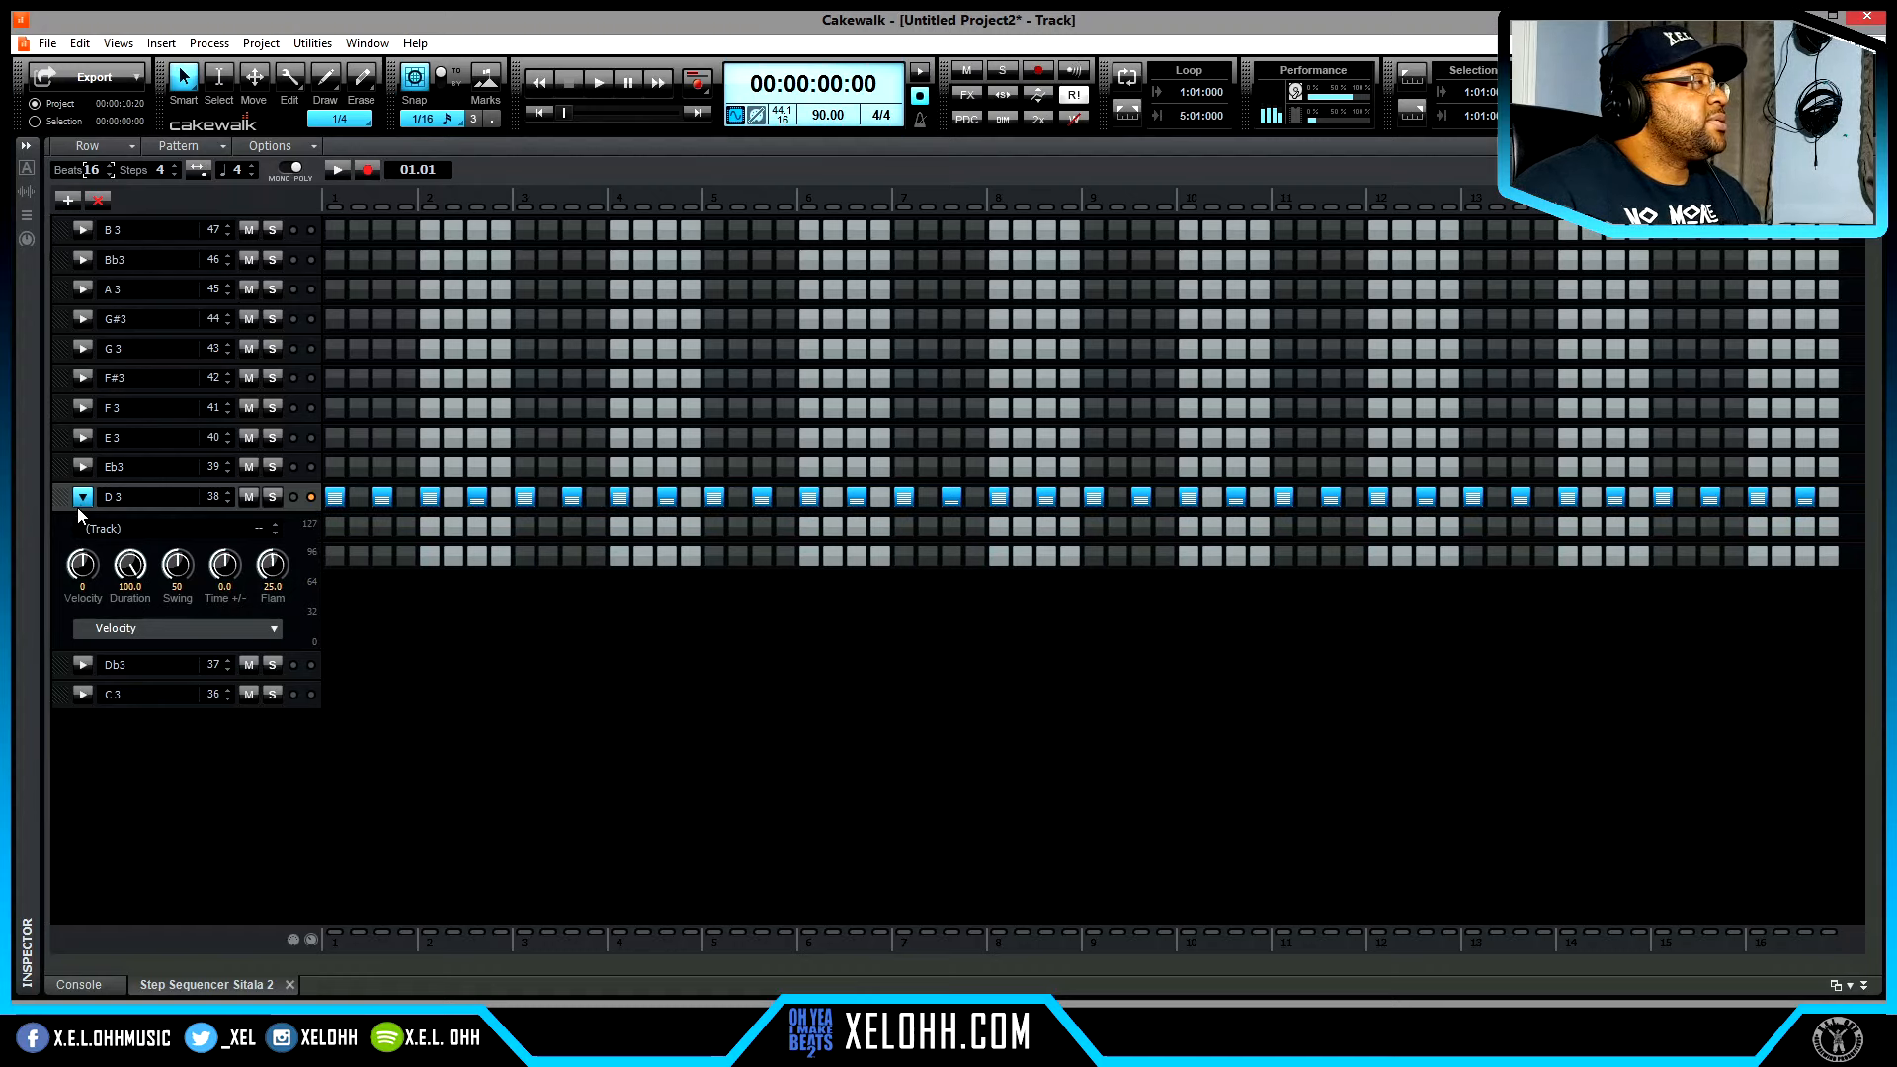
pyautogui.moveTo(224, 564); pyautogui.dragTo(224, 558)
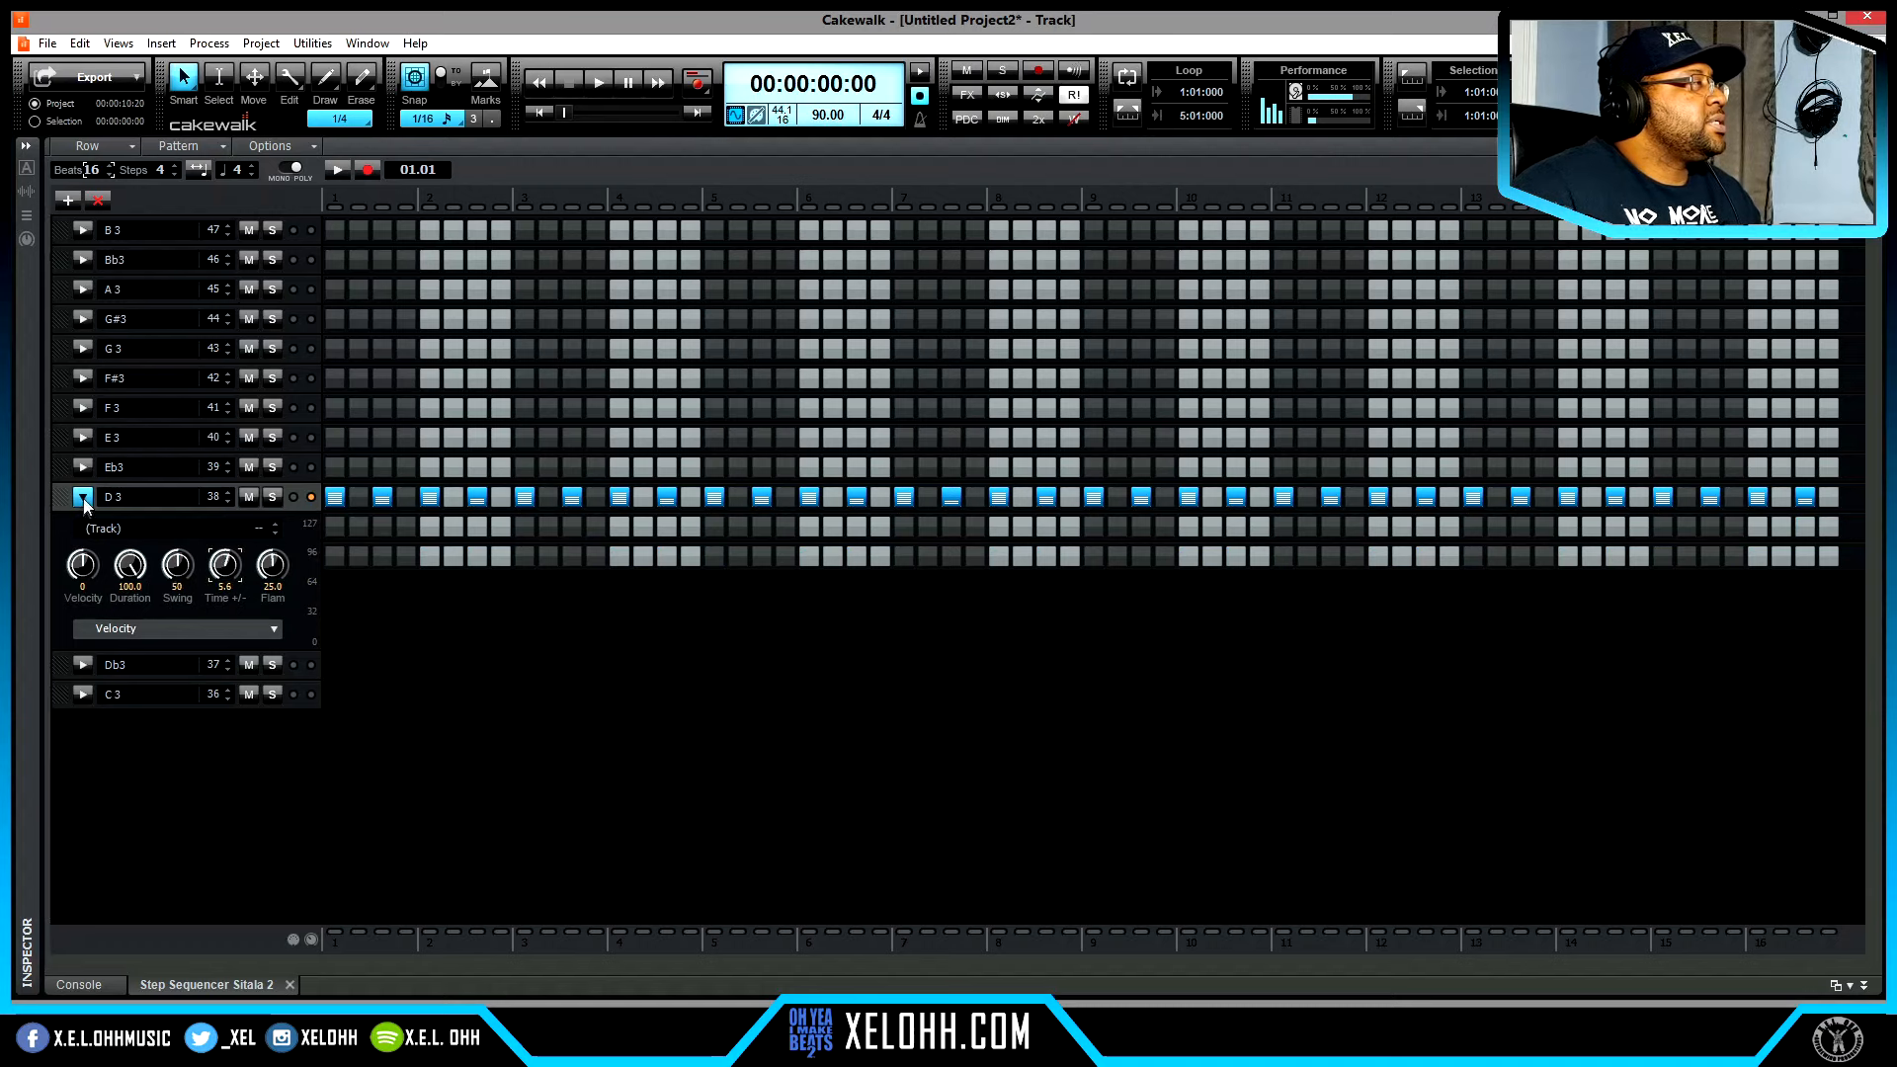
# - Collapse the D3 row and add Db3 hits on the first step of every even beat plus step 64
pyautogui.click(83, 498)
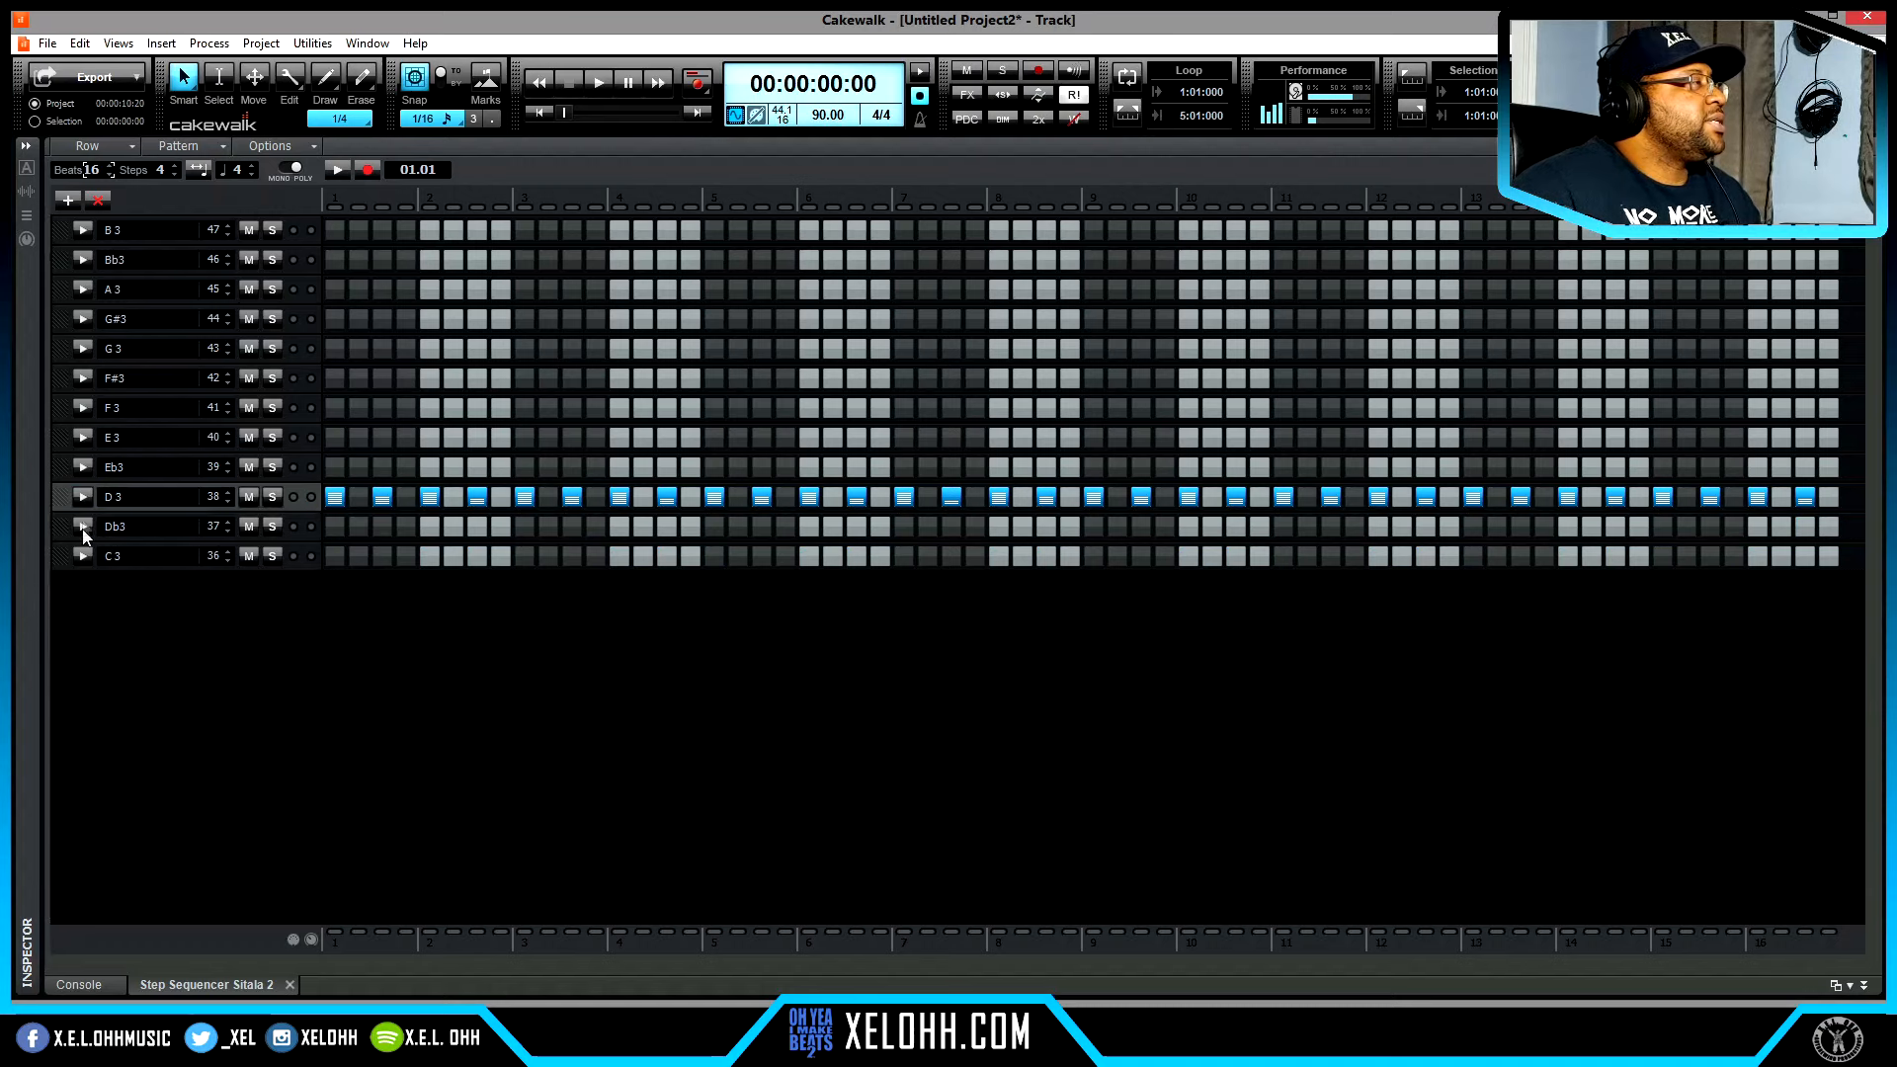
pyautogui.click(429, 527)
pyautogui.click(616, 524)
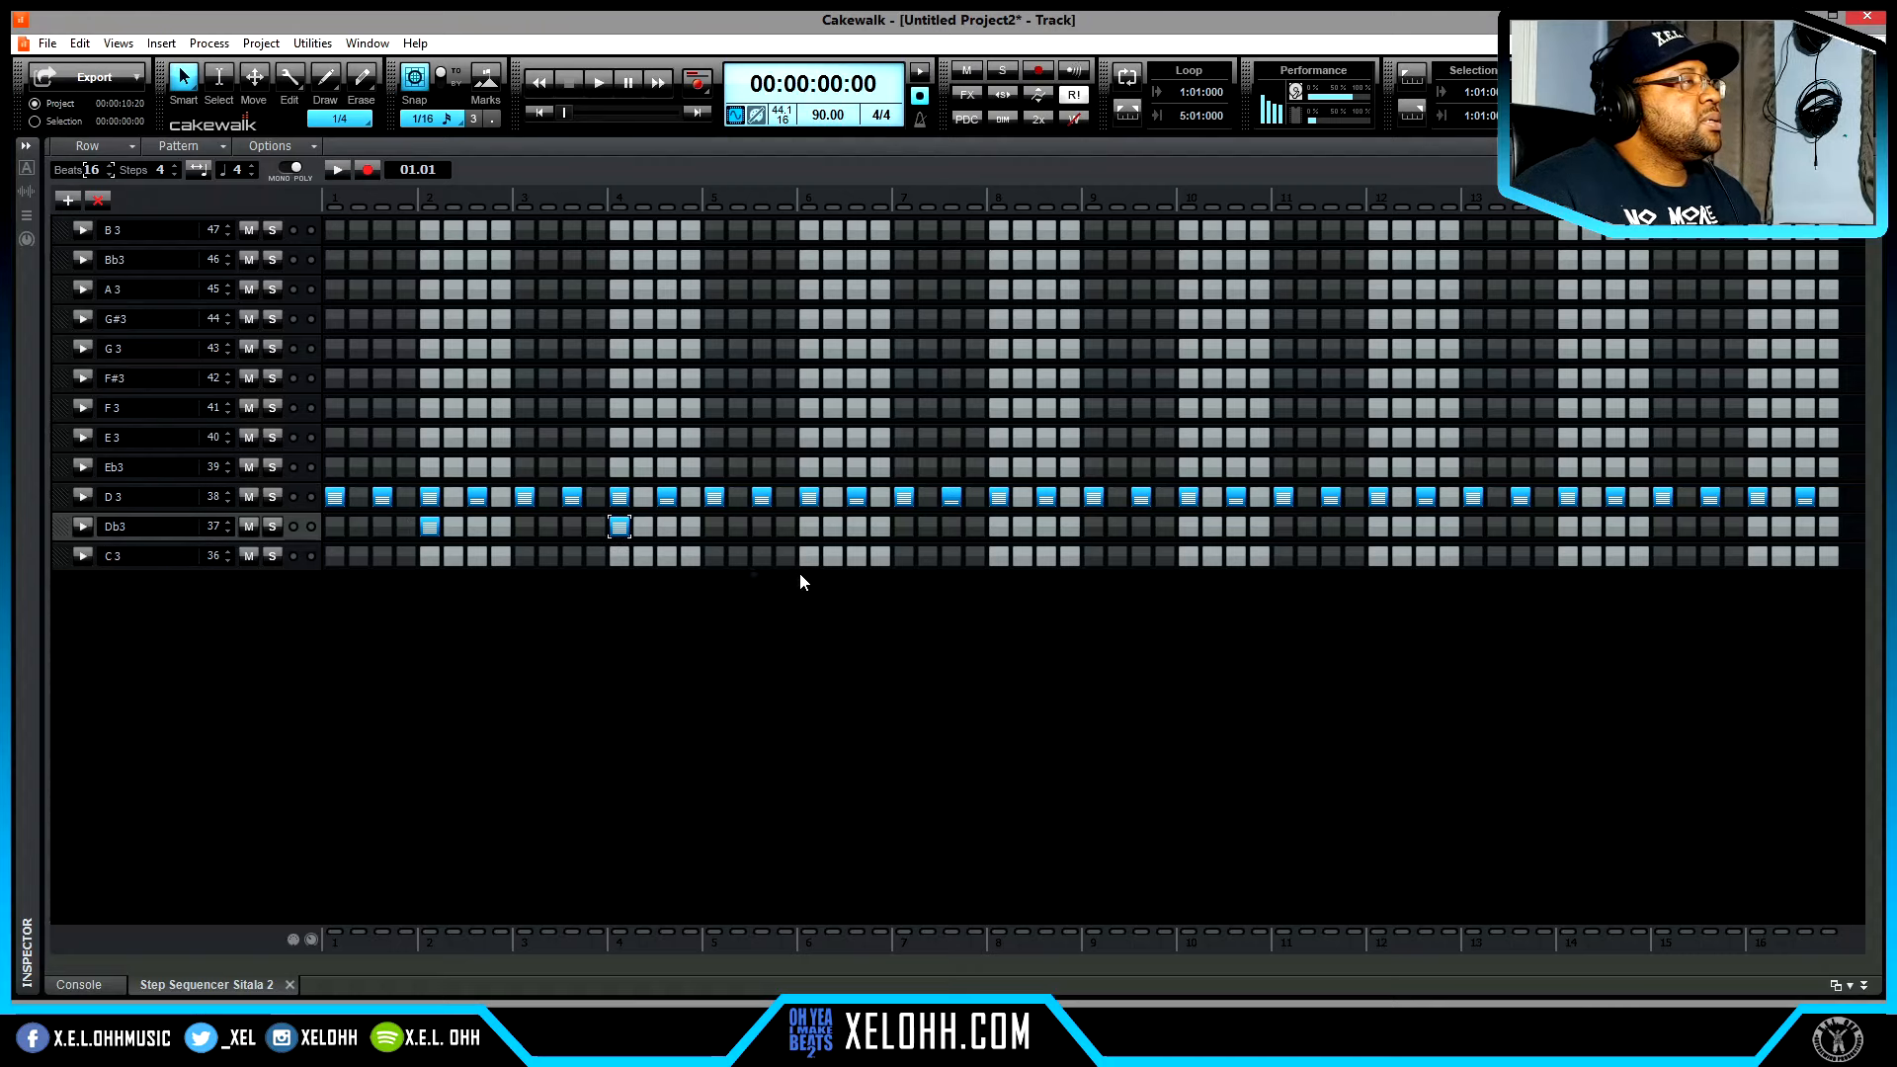
pyautogui.click(998, 525)
pyautogui.click(1567, 527)
pyautogui.click(1757, 527)
pyautogui.click(1828, 526)
# - Add hits in the C3 row on steps 1, 3, 11, 19, 27, 33, 36, 43, 51, 59 and 63
pyautogui.click(334, 556)
pyautogui.click(381, 556)
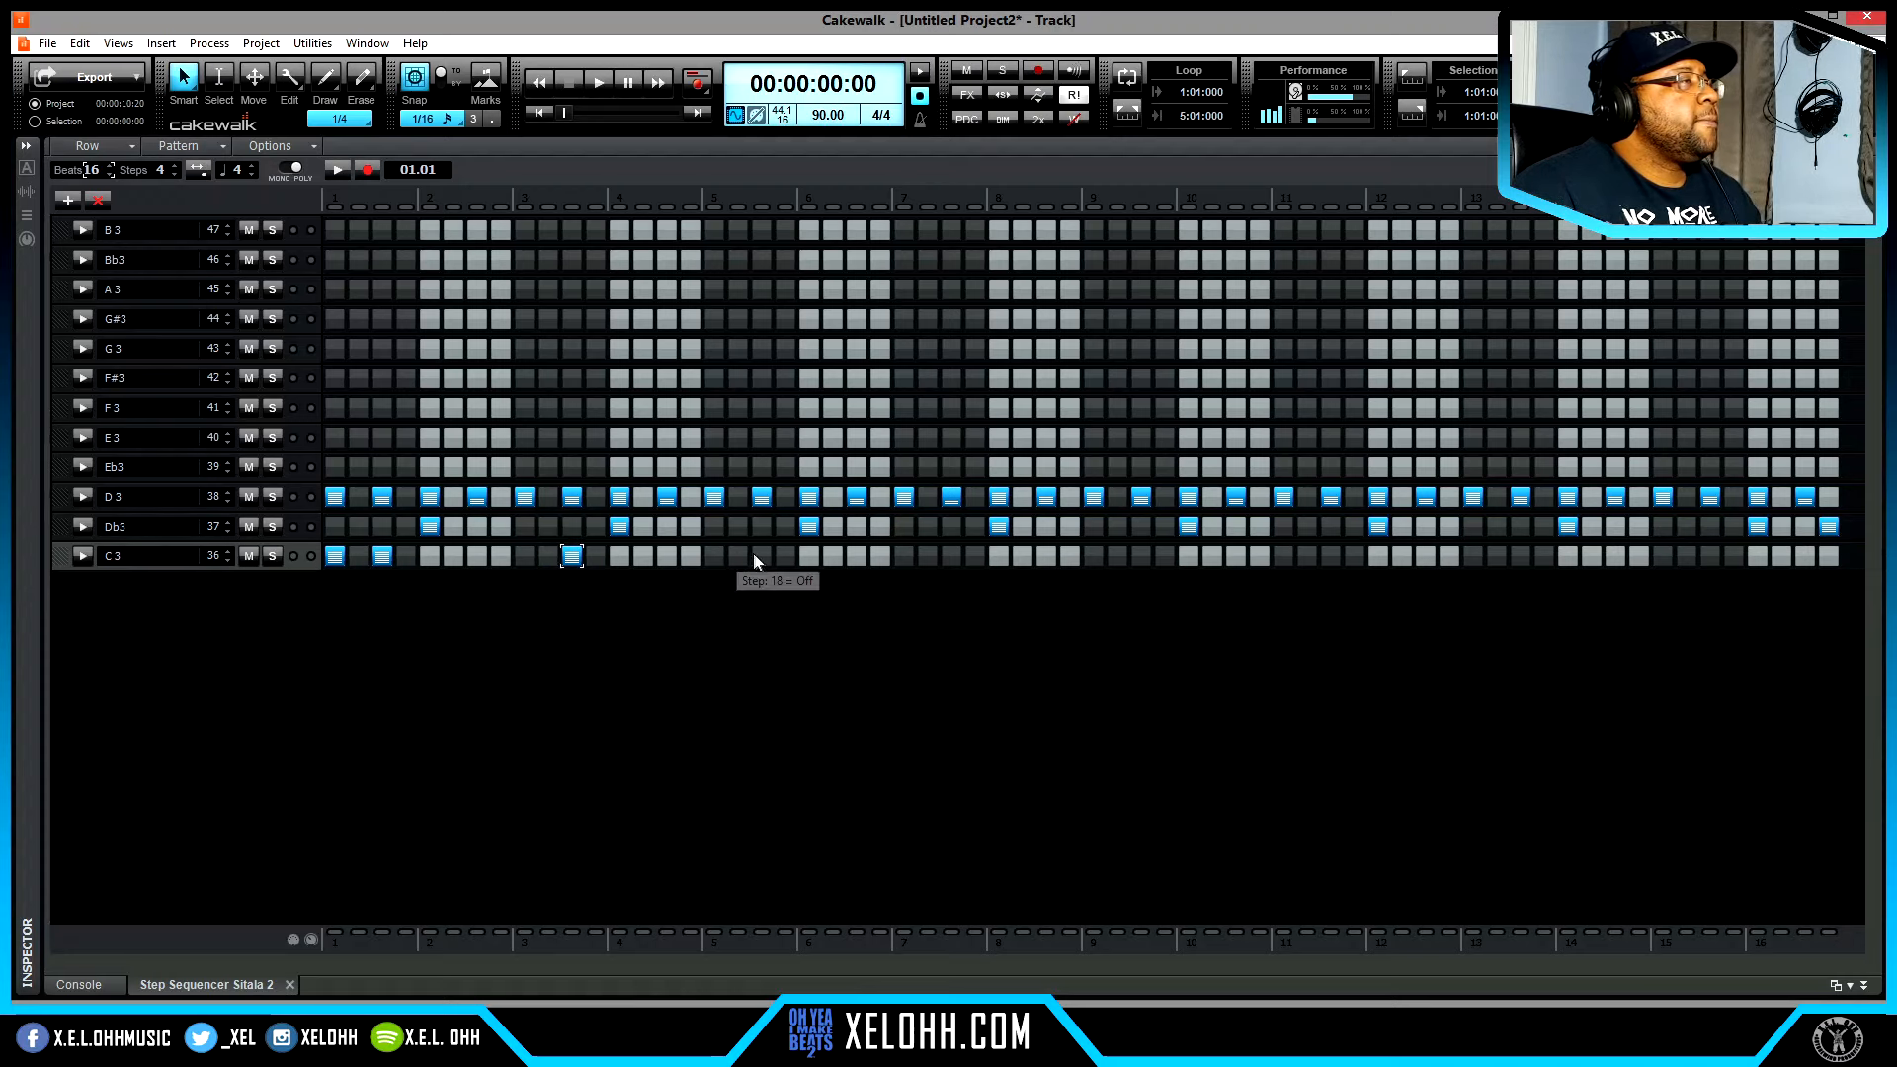
pyautogui.click(1093, 556)
pyautogui.click(1163, 556)
pyautogui.click(1520, 556)
pyautogui.click(1709, 556)
pyautogui.click(1805, 556)
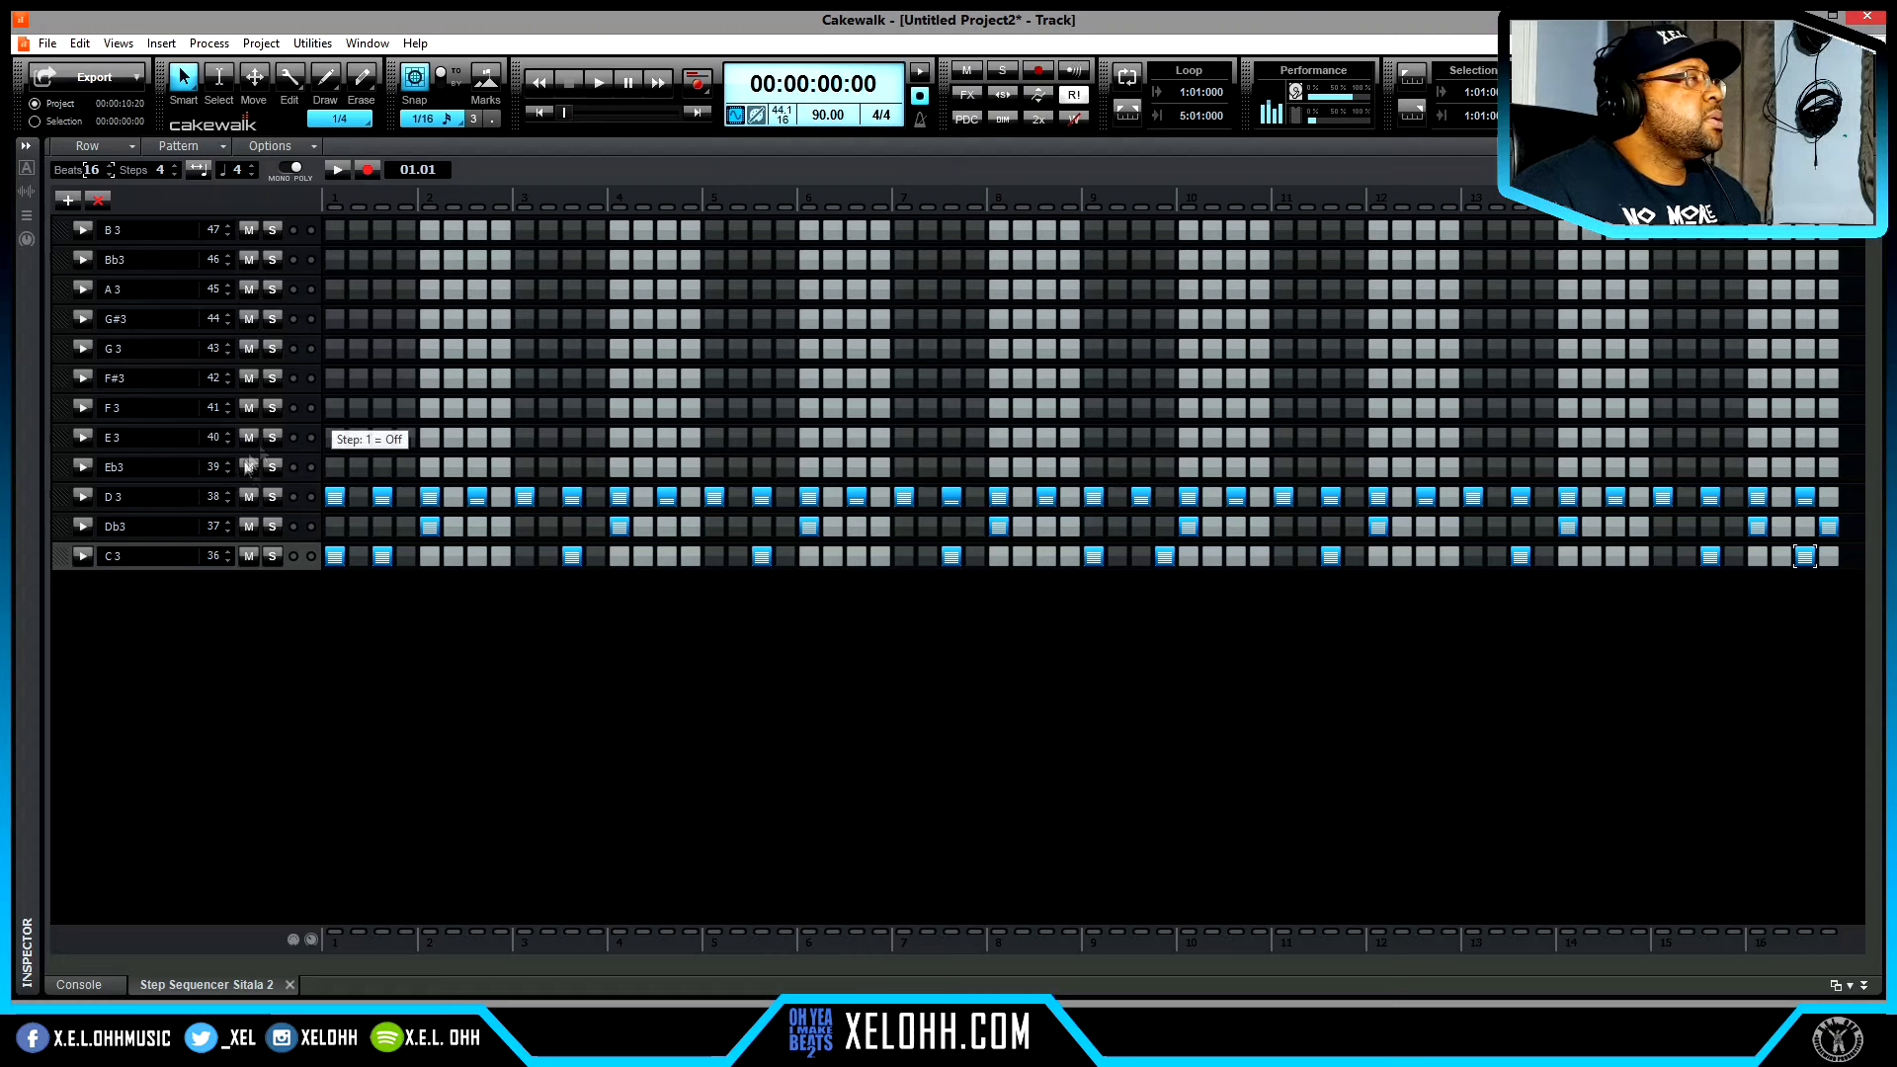
# - Add an Eb3 hit on step 1 and lower its velocity to about 60
pyautogui.click(335, 466)
pyautogui.click(82, 467)
pyautogui.click(333, 555)
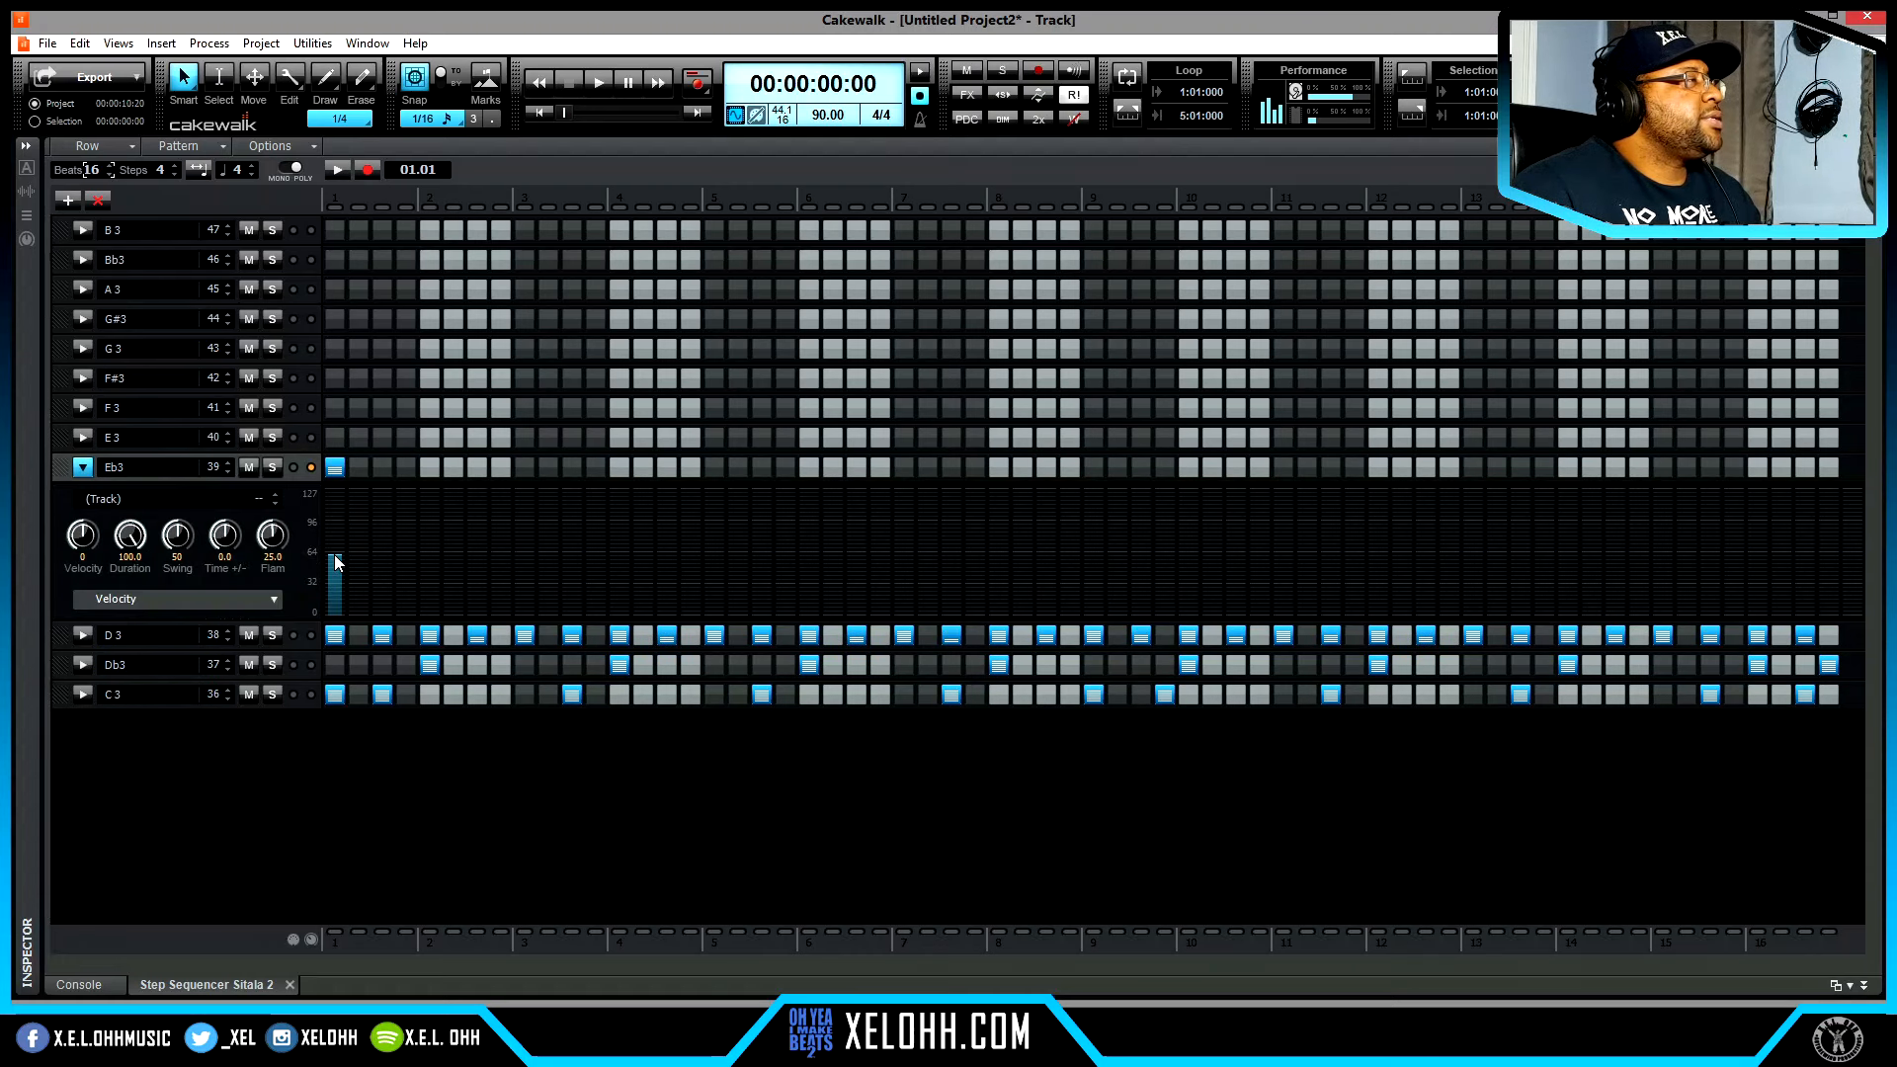
pyautogui.click(82, 468)
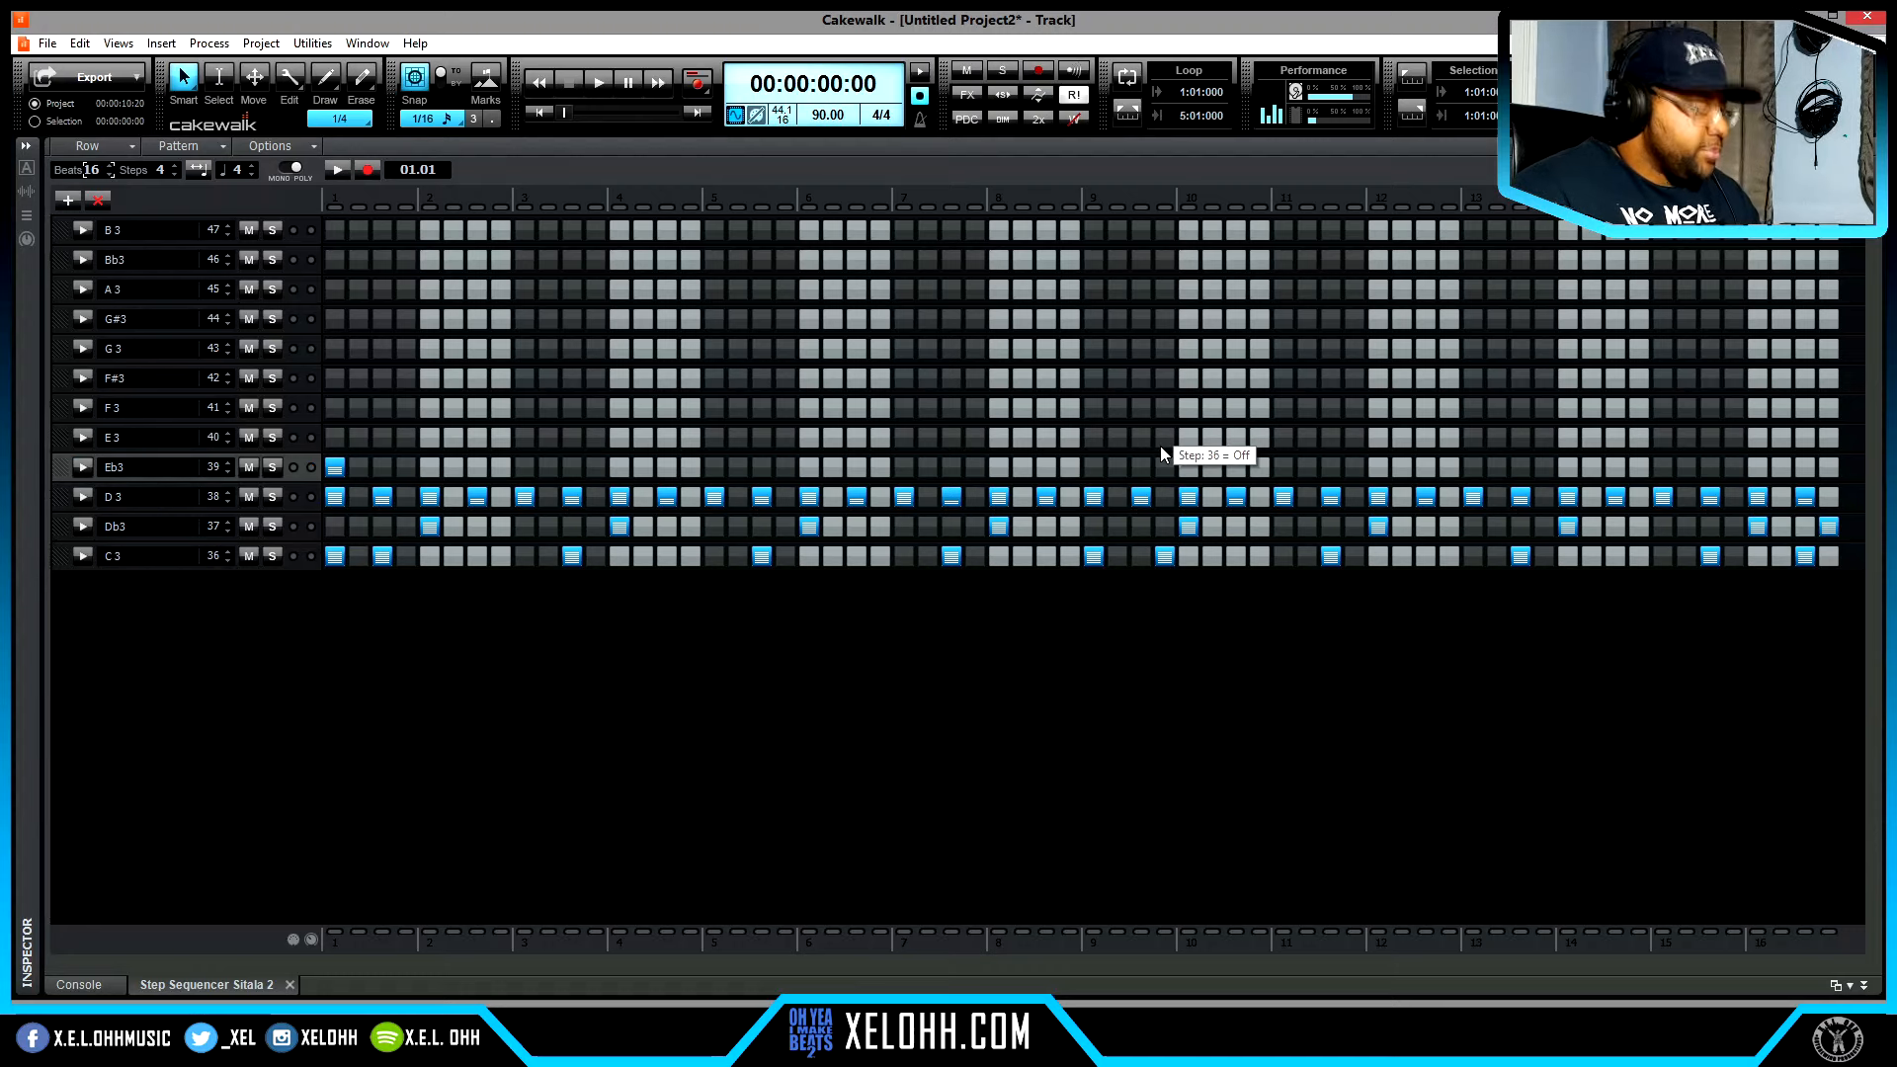
# - Collapse the XEL Just Drums folder in the track view and add Italy Soul [85 BPM • Ebm].wav as a new audio track at measure 1
pyautogui.press('d')
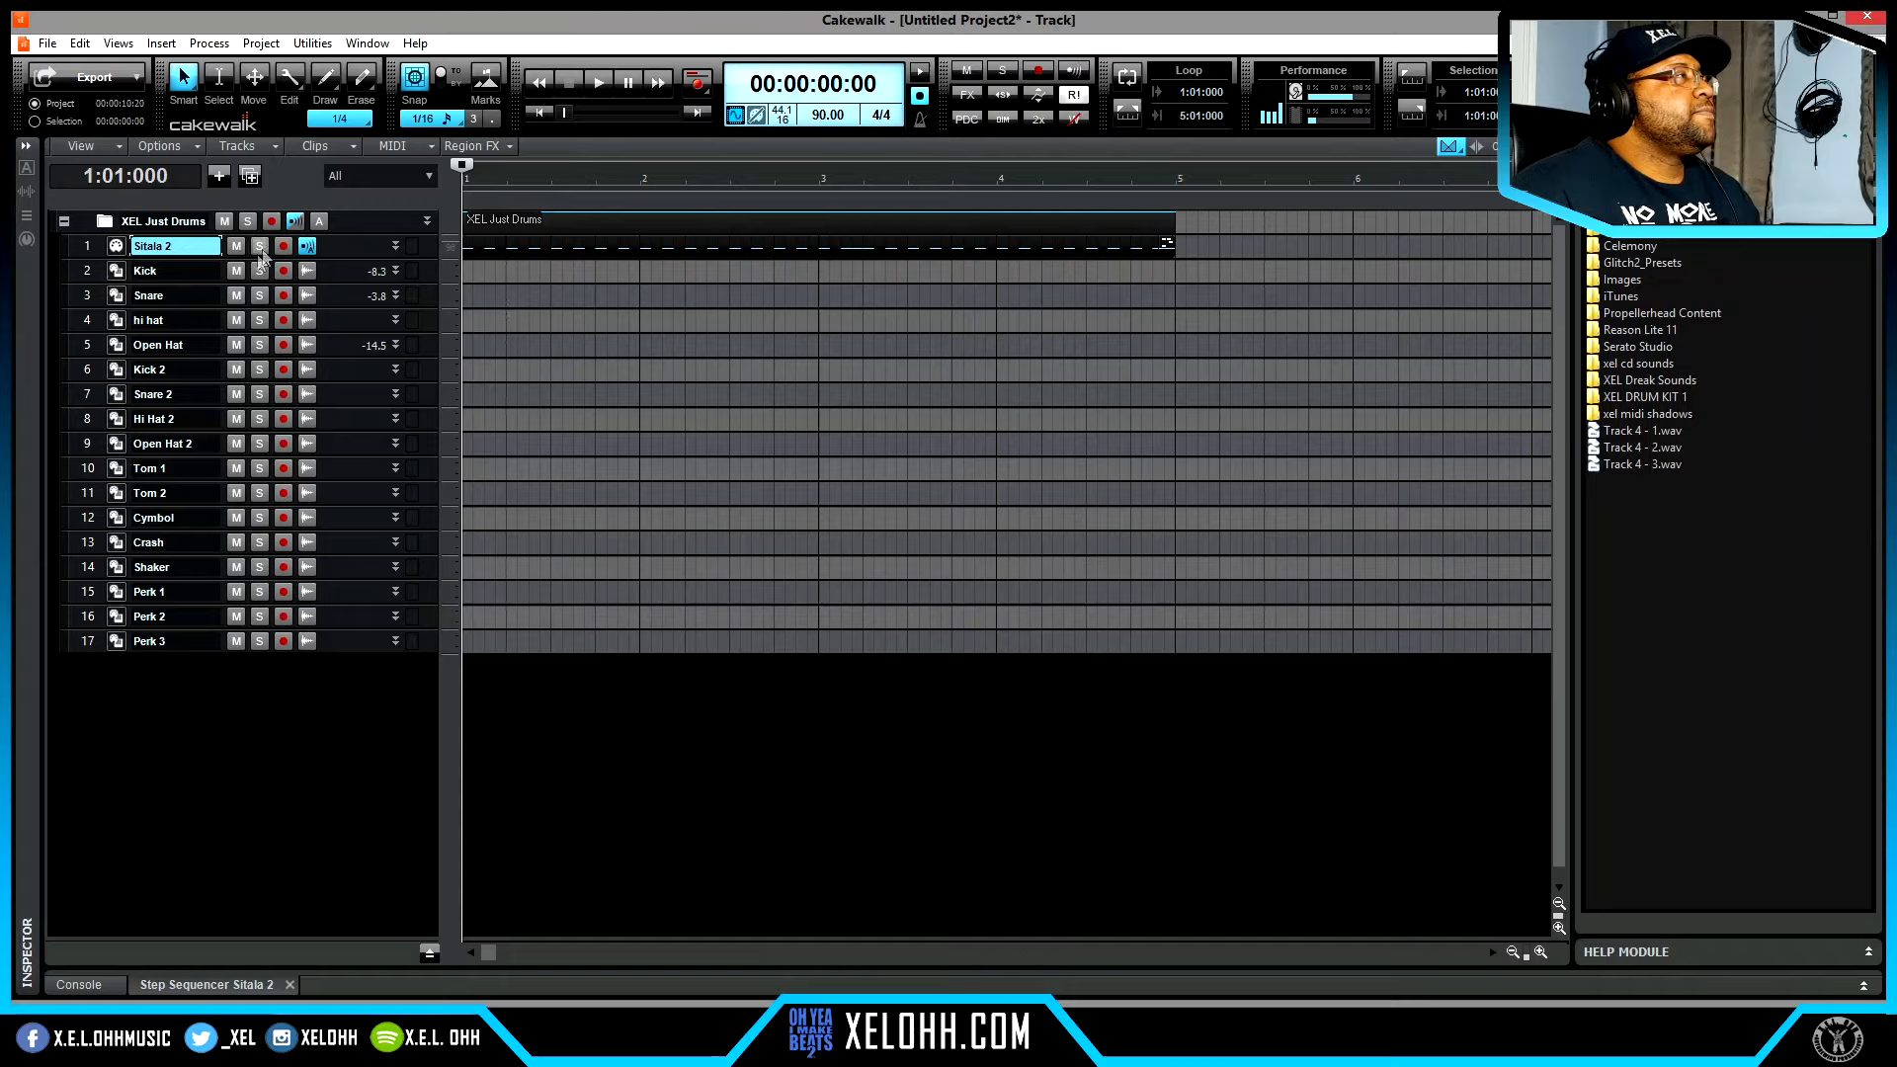
pyautogui.click(63, 221)
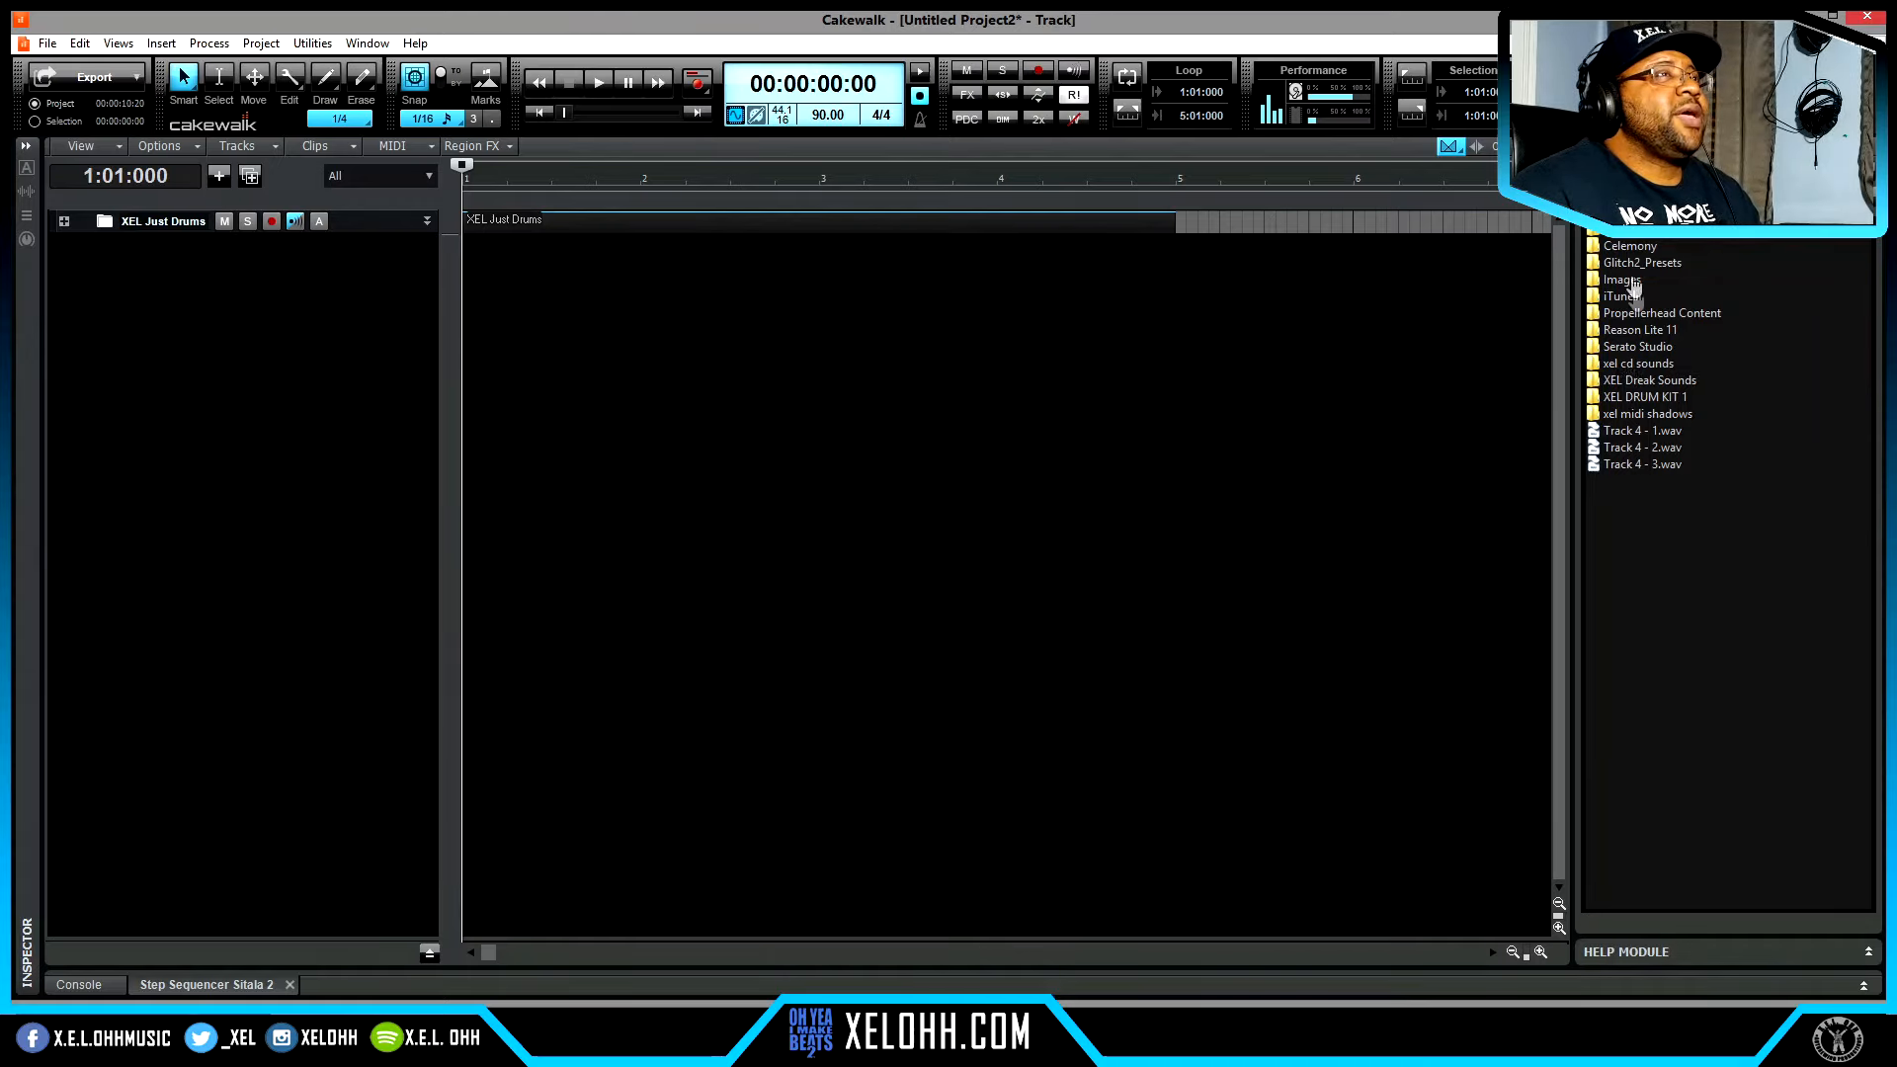
pyautogui.moveTo(1680, 465); pyautogui.dragTo(890, 344)
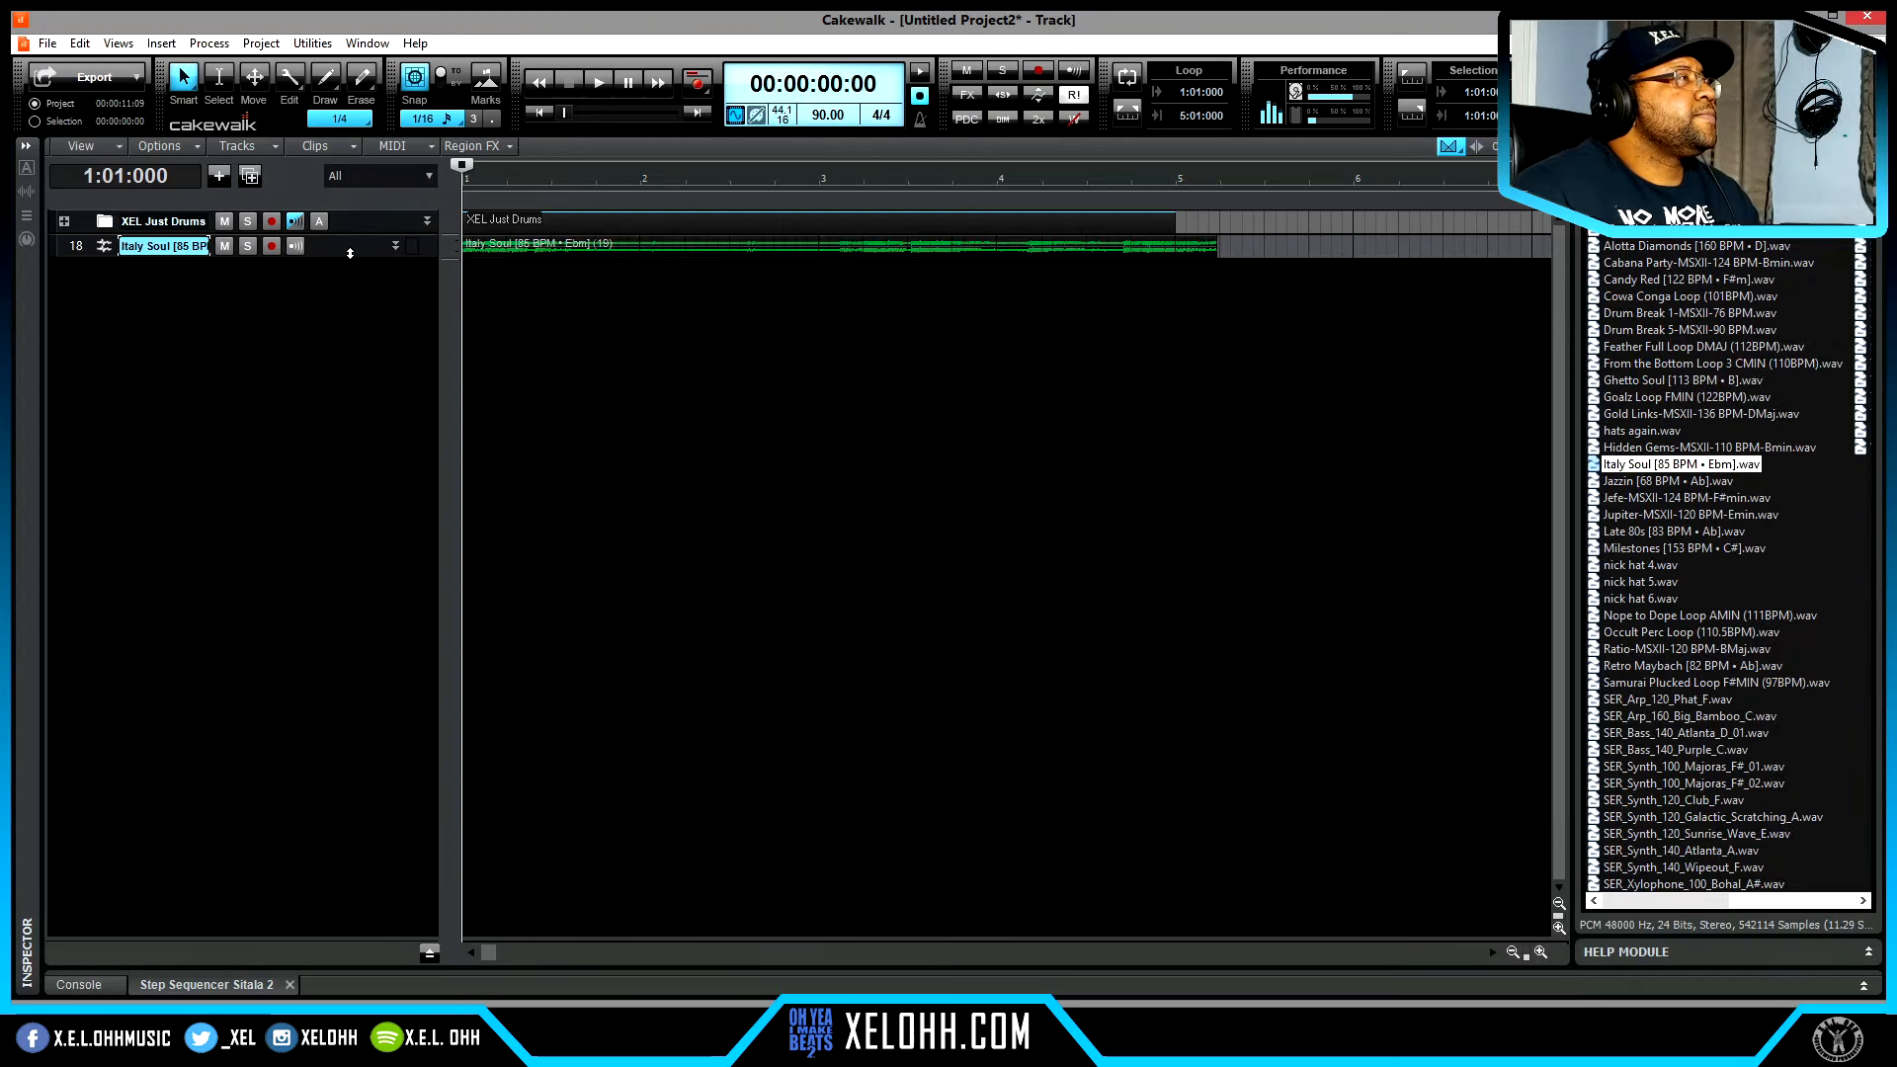
# - Enlarge the Italy Soul track, time-stretch its clip to end at measure 5, and bounce it to clips
pyautogui.moveTo(350, 257); pyautogui.dragTo(336, 302)
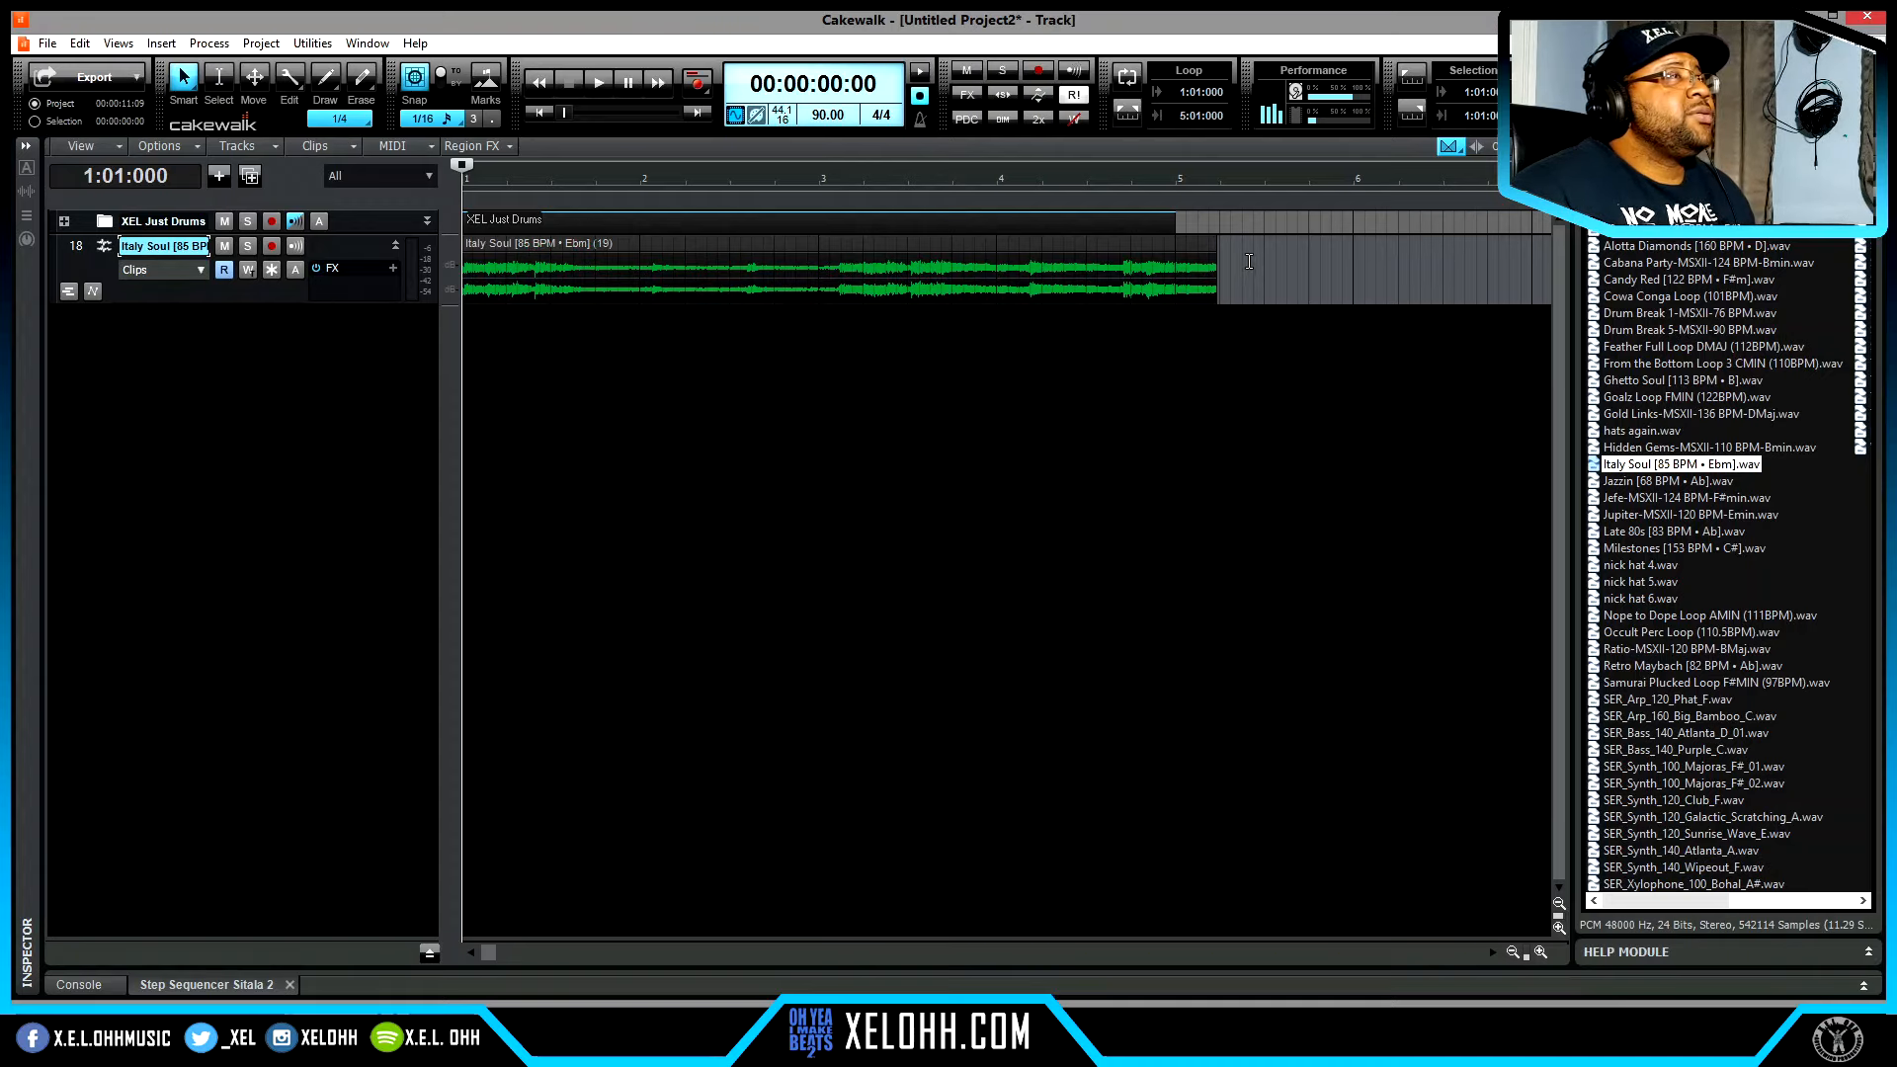
pyautogui.moveTo(1217, 257); pyautogui.dragTo(1176, 269)
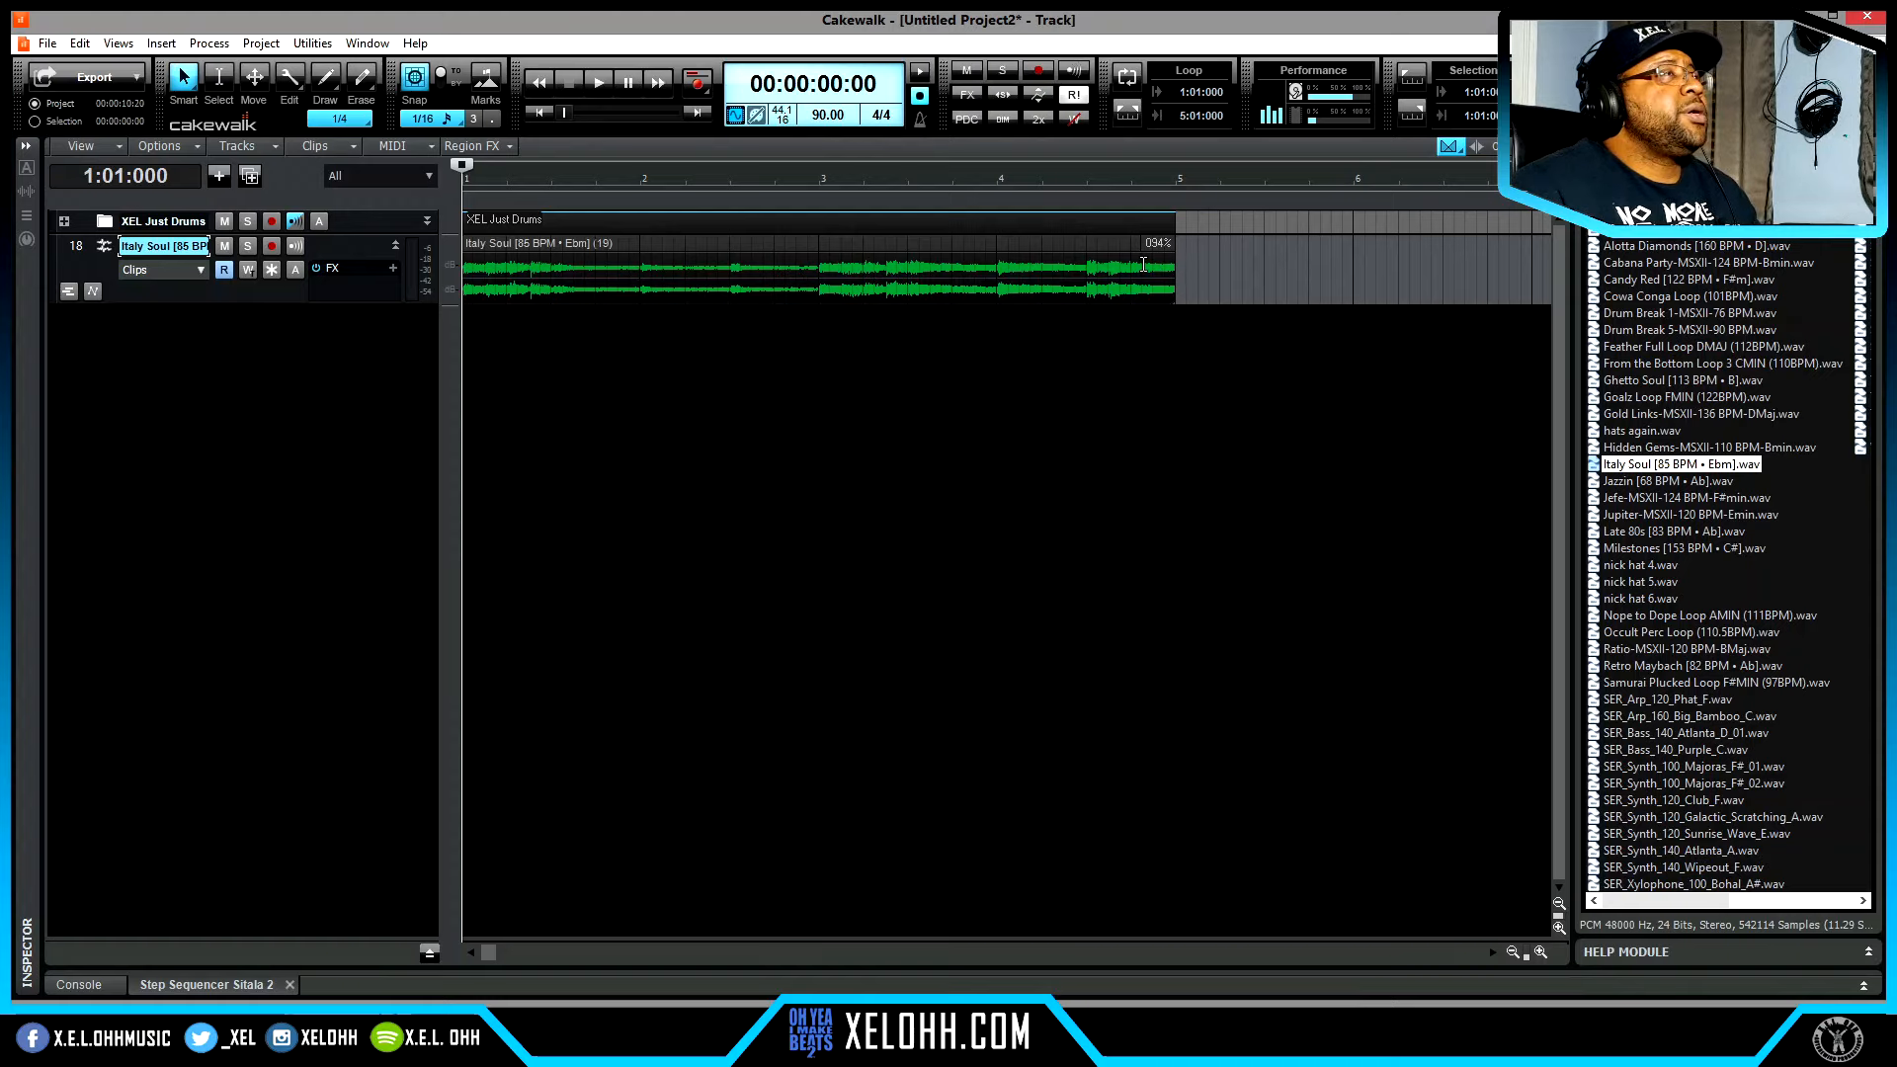
pyautogui.rightClick(1132, 252)
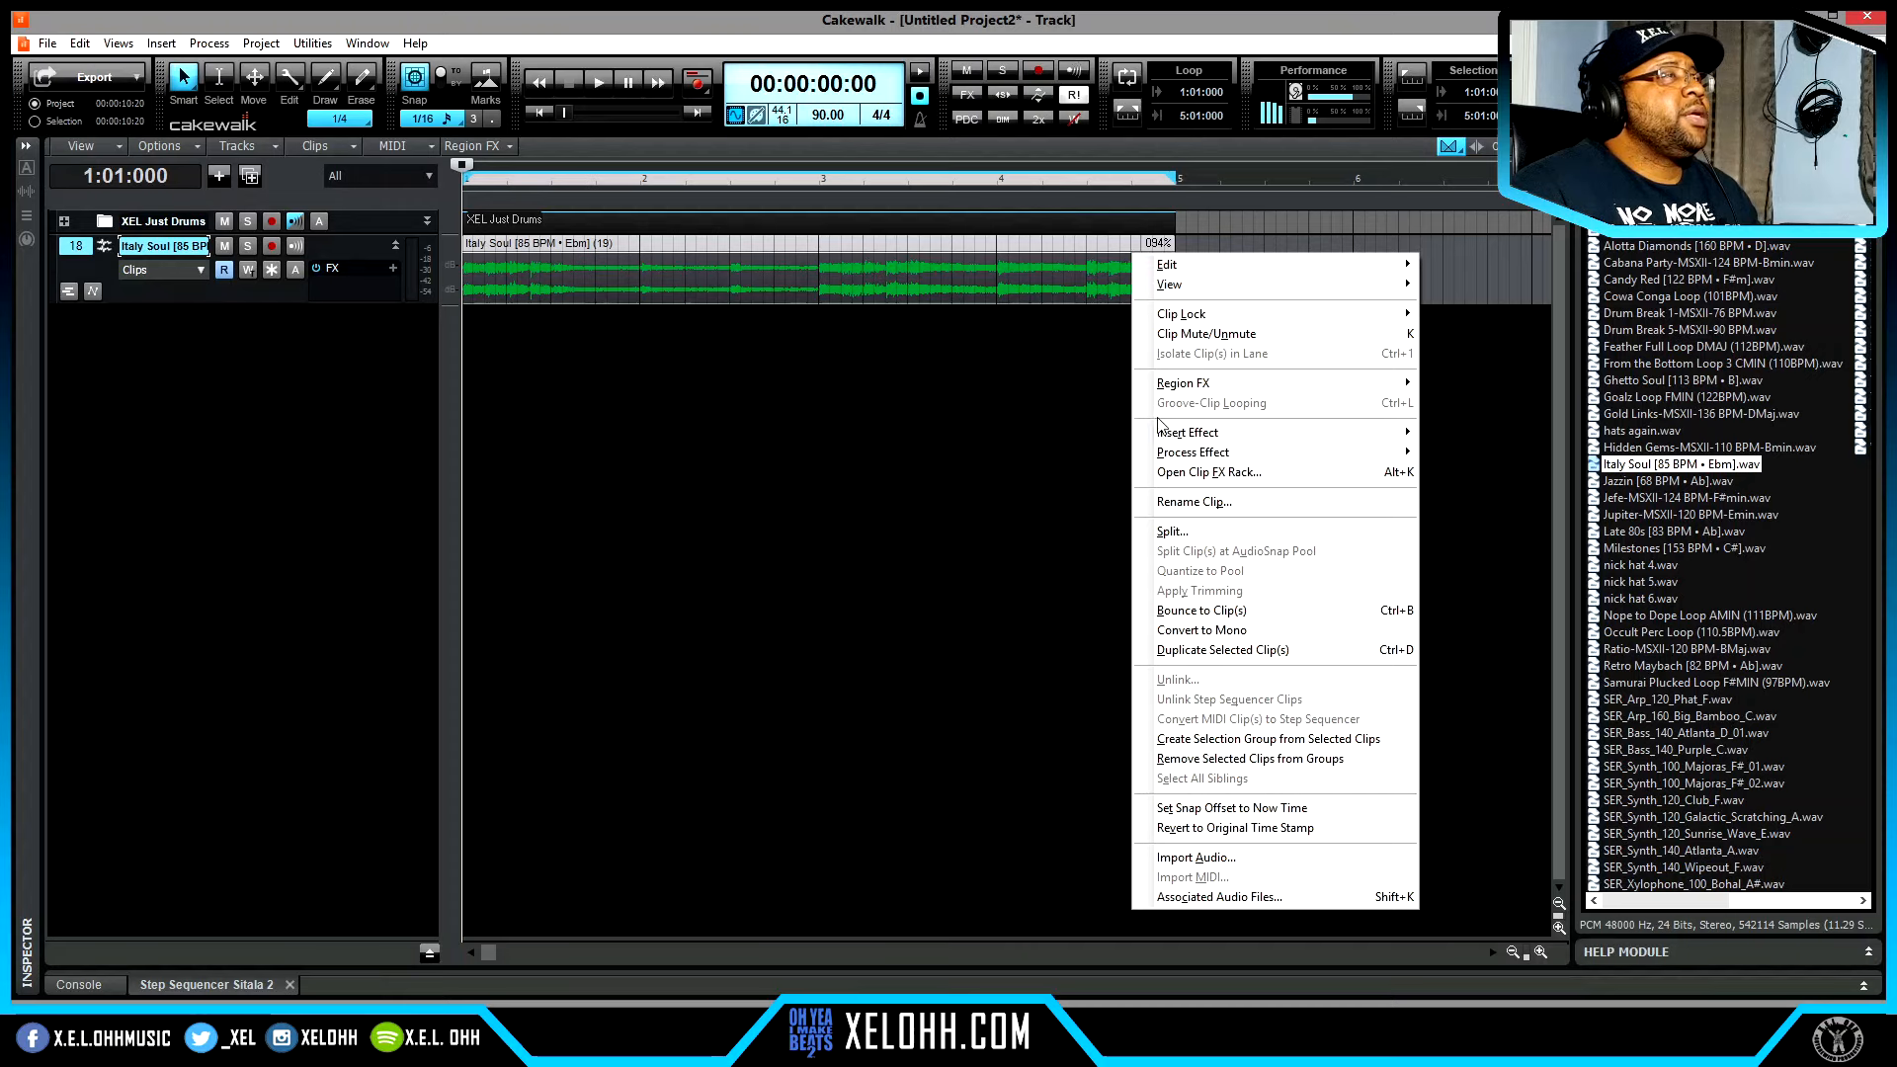
pyautogui.click(1178, 611)
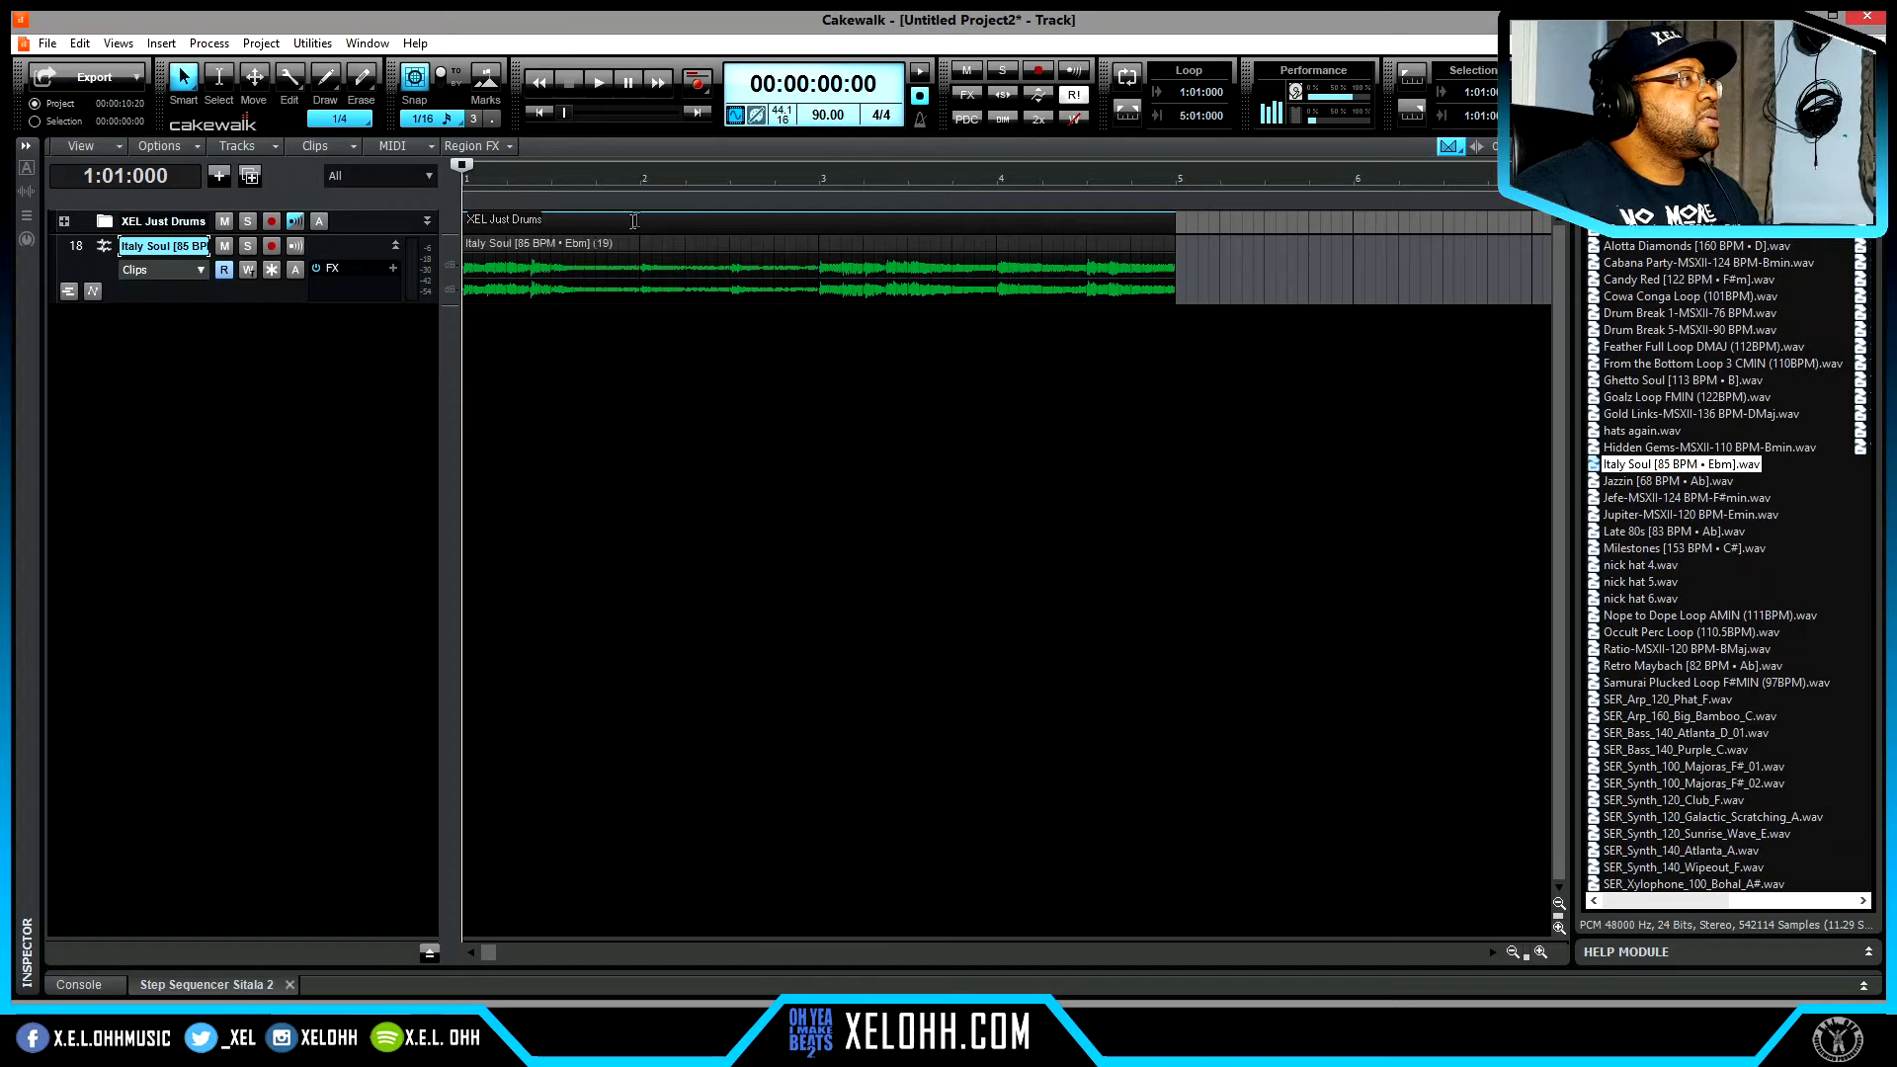
# - Insert an Iota Mini instrument track with Omni input and enlarge its track height
pyautogui.rightClick(303, 405)
pyautogui.click(393, 480)
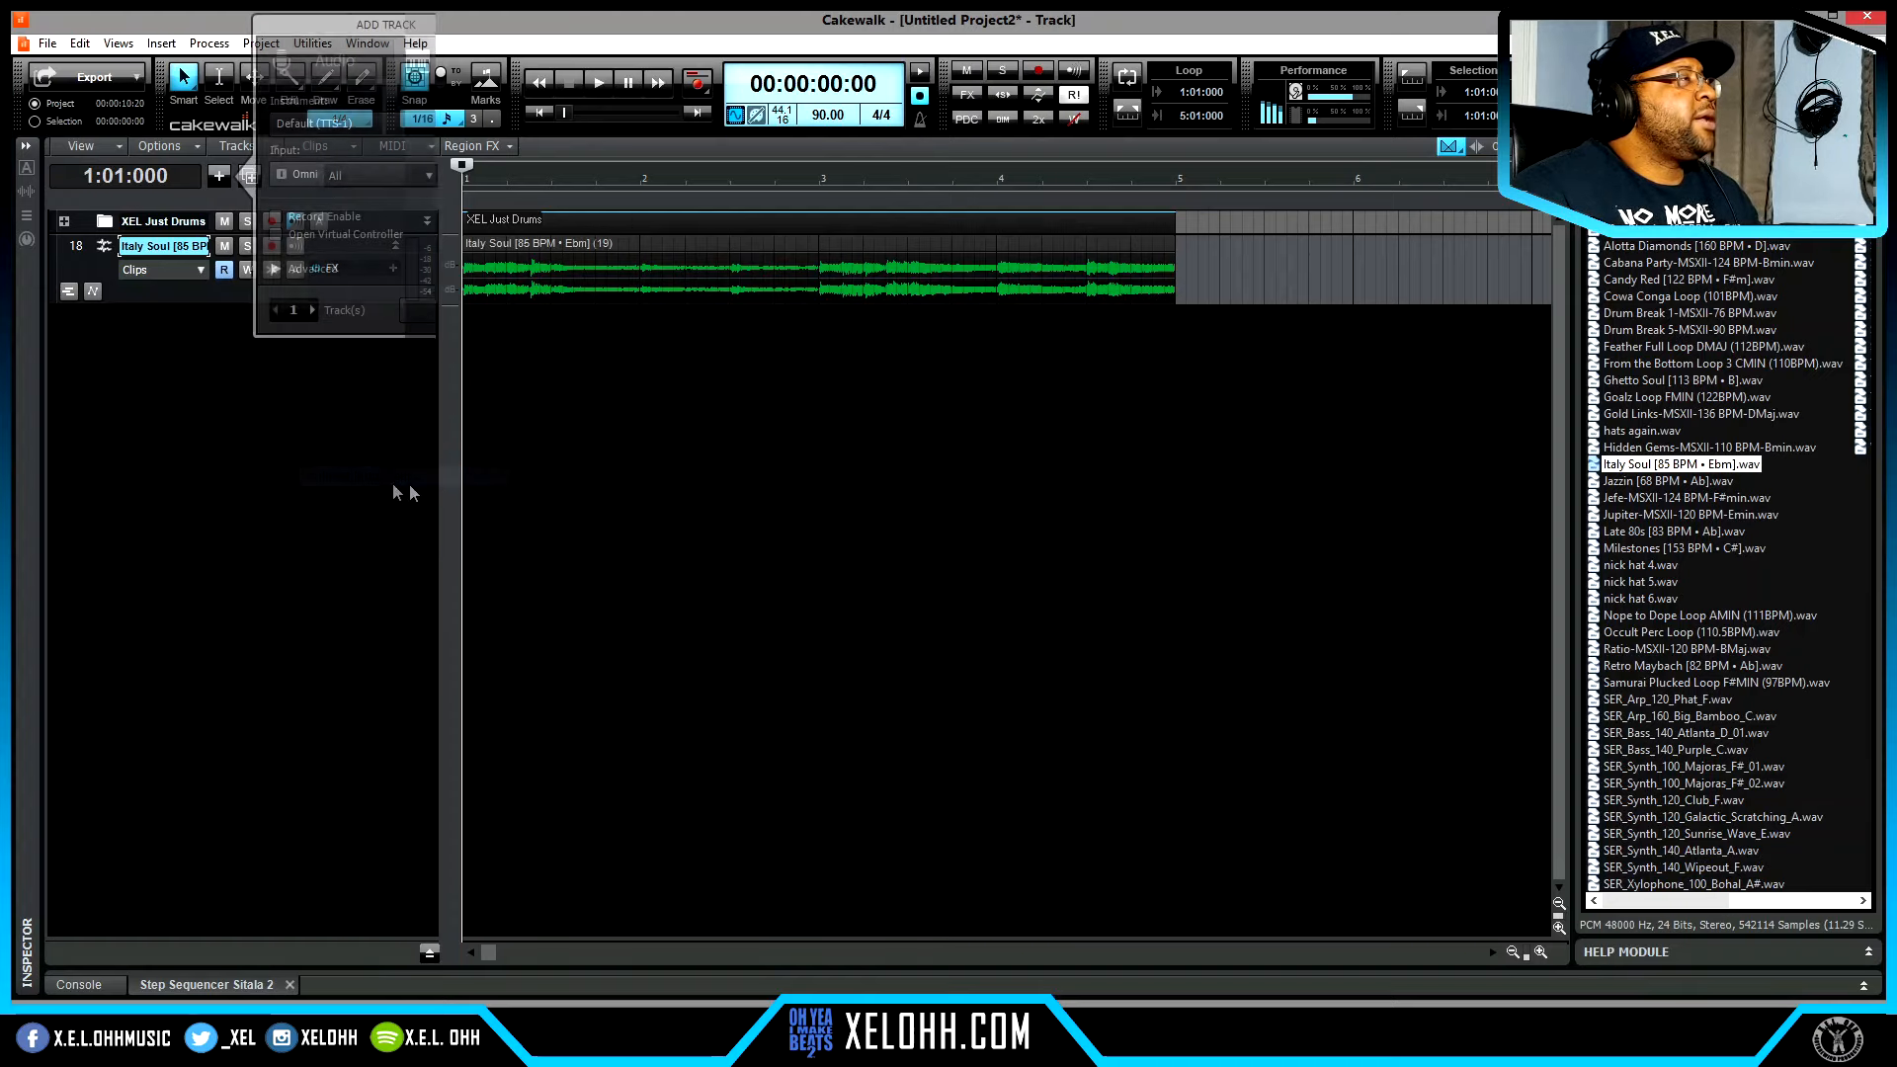
pyautogui.click(508, 124)
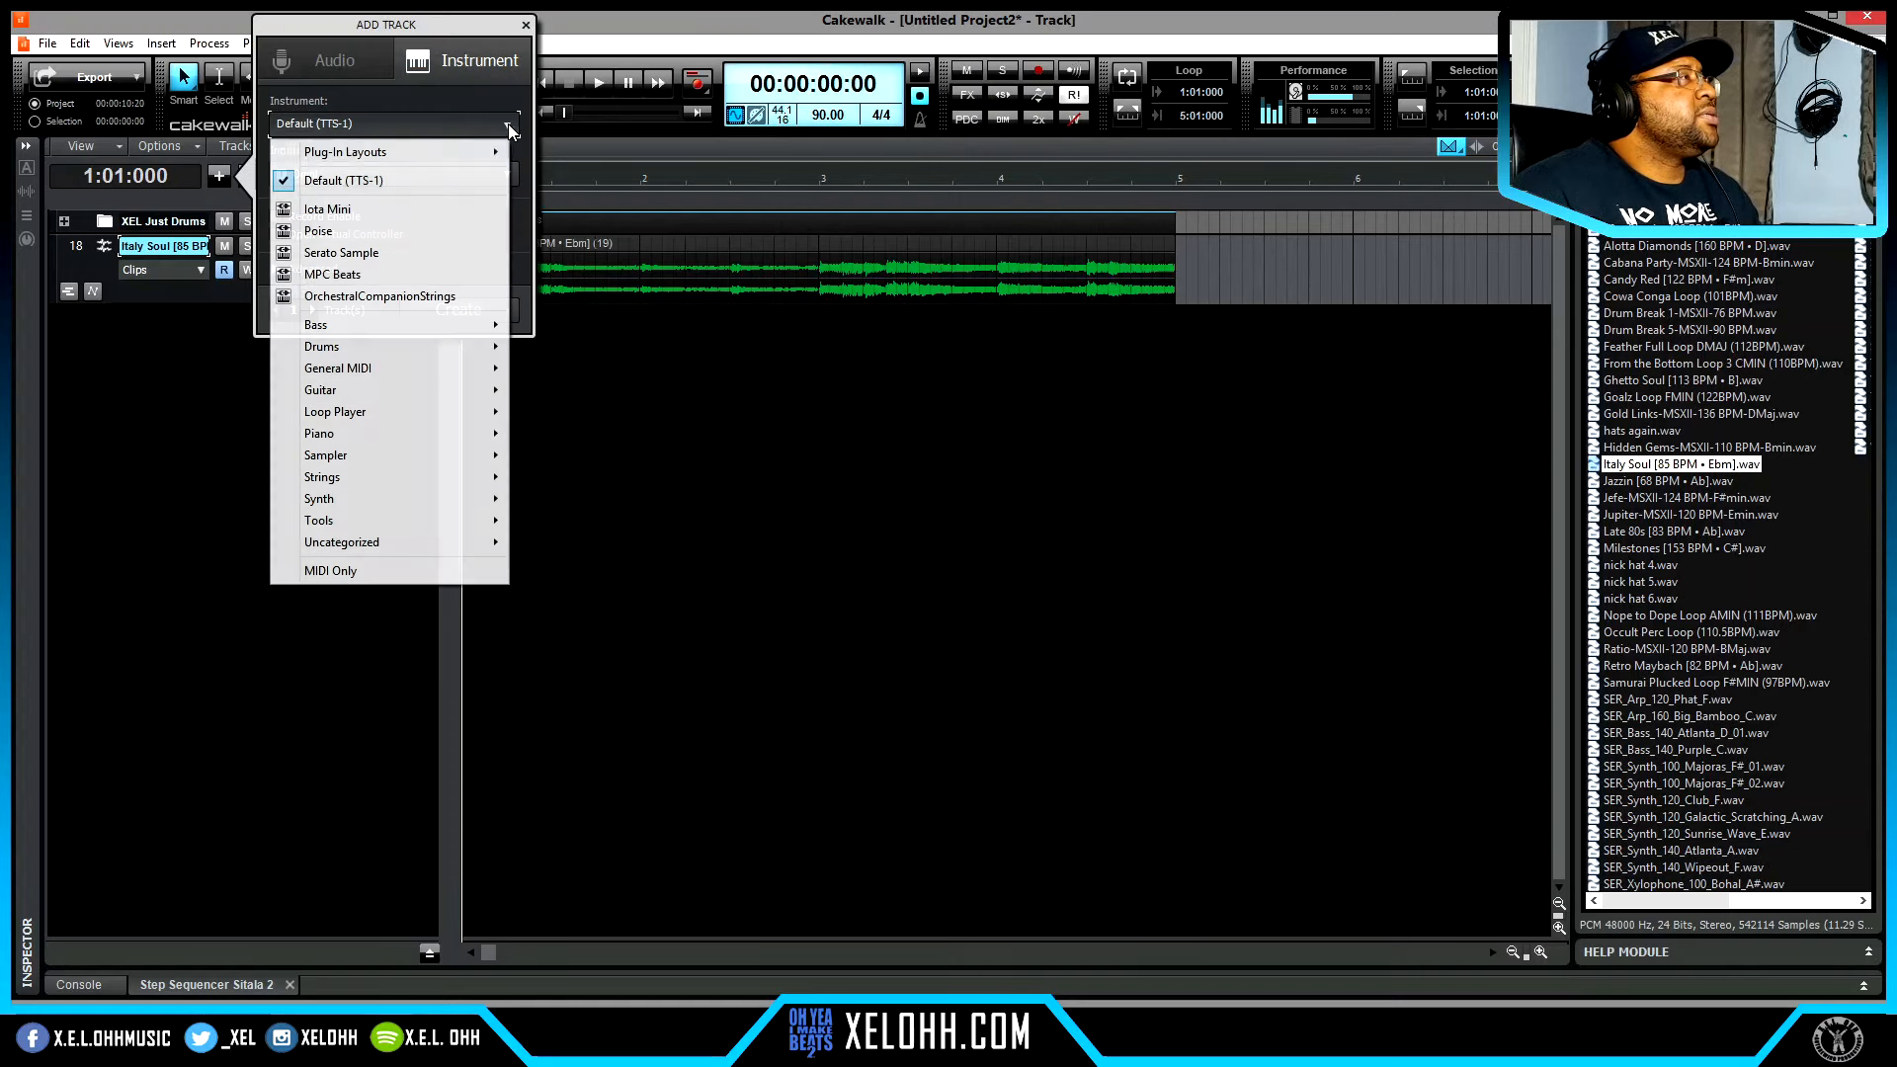
pyautogui.click(411, 209)
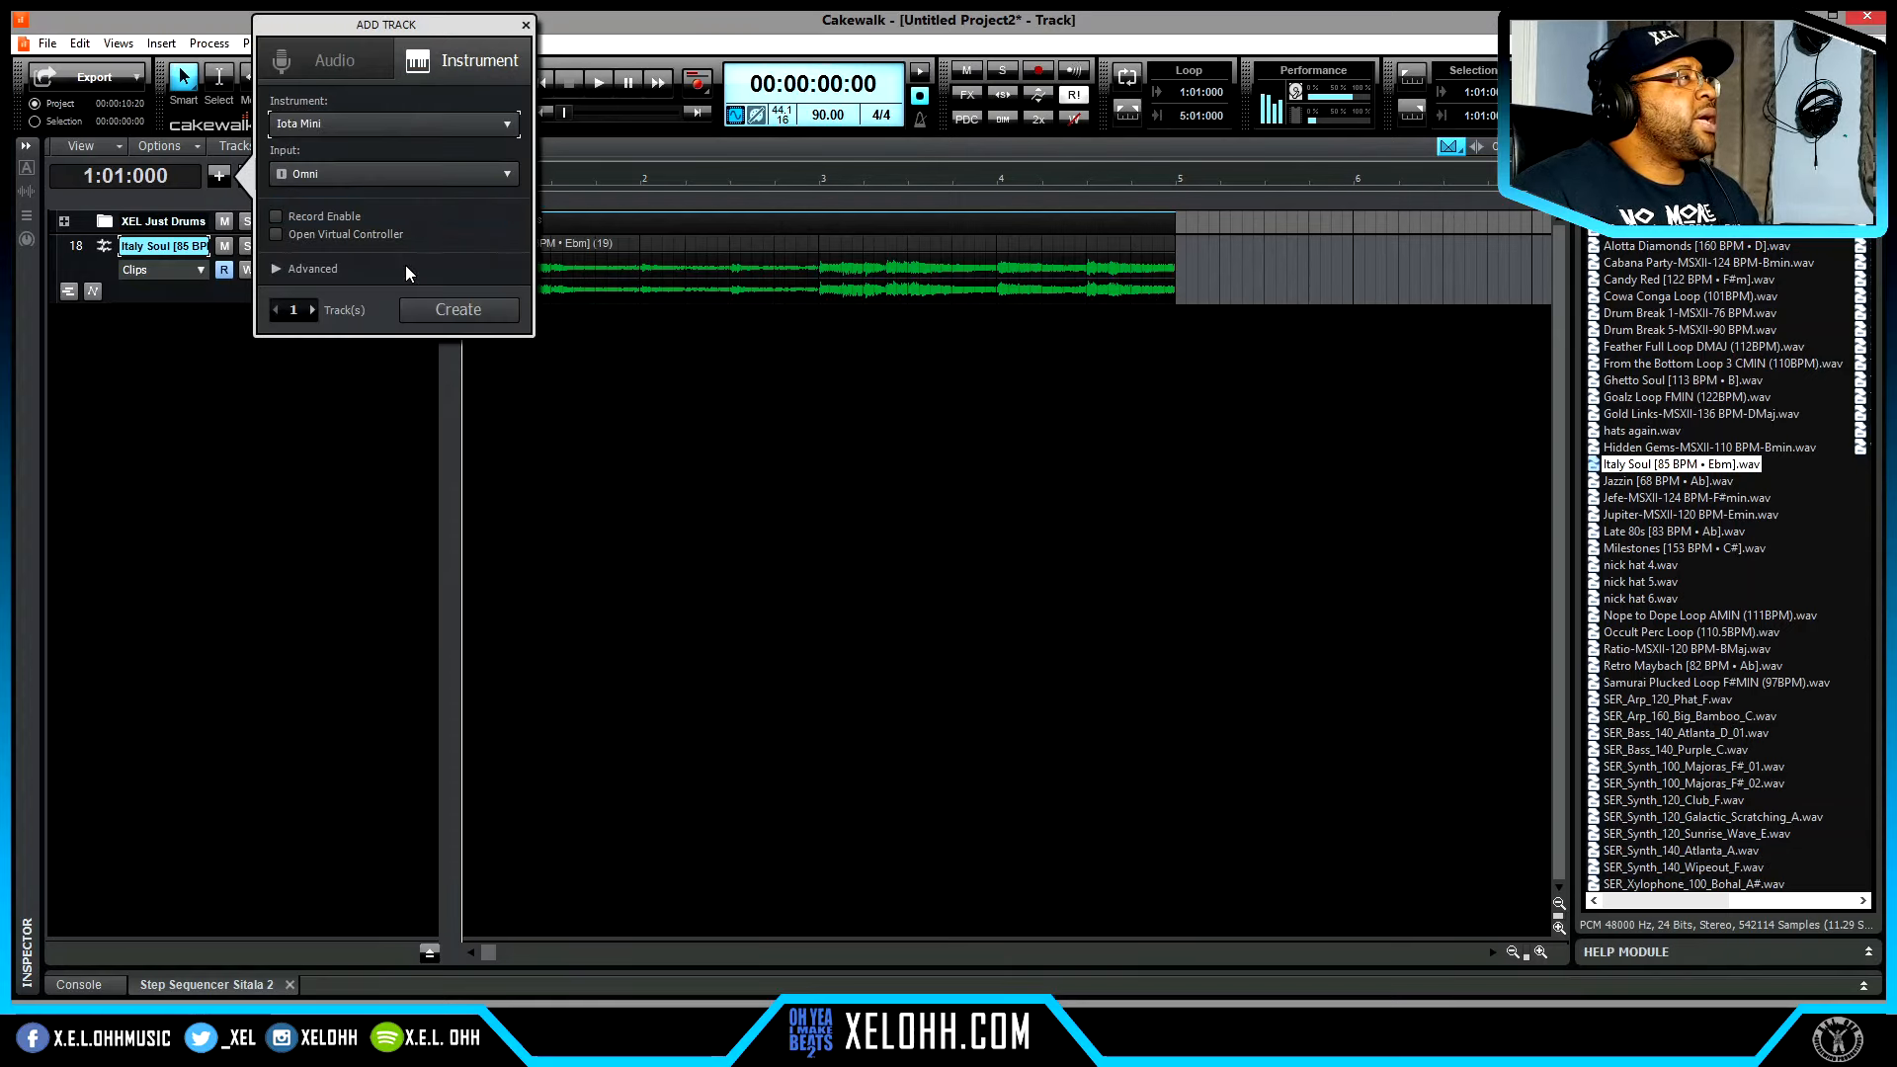
pyautogui.click(454, 310)
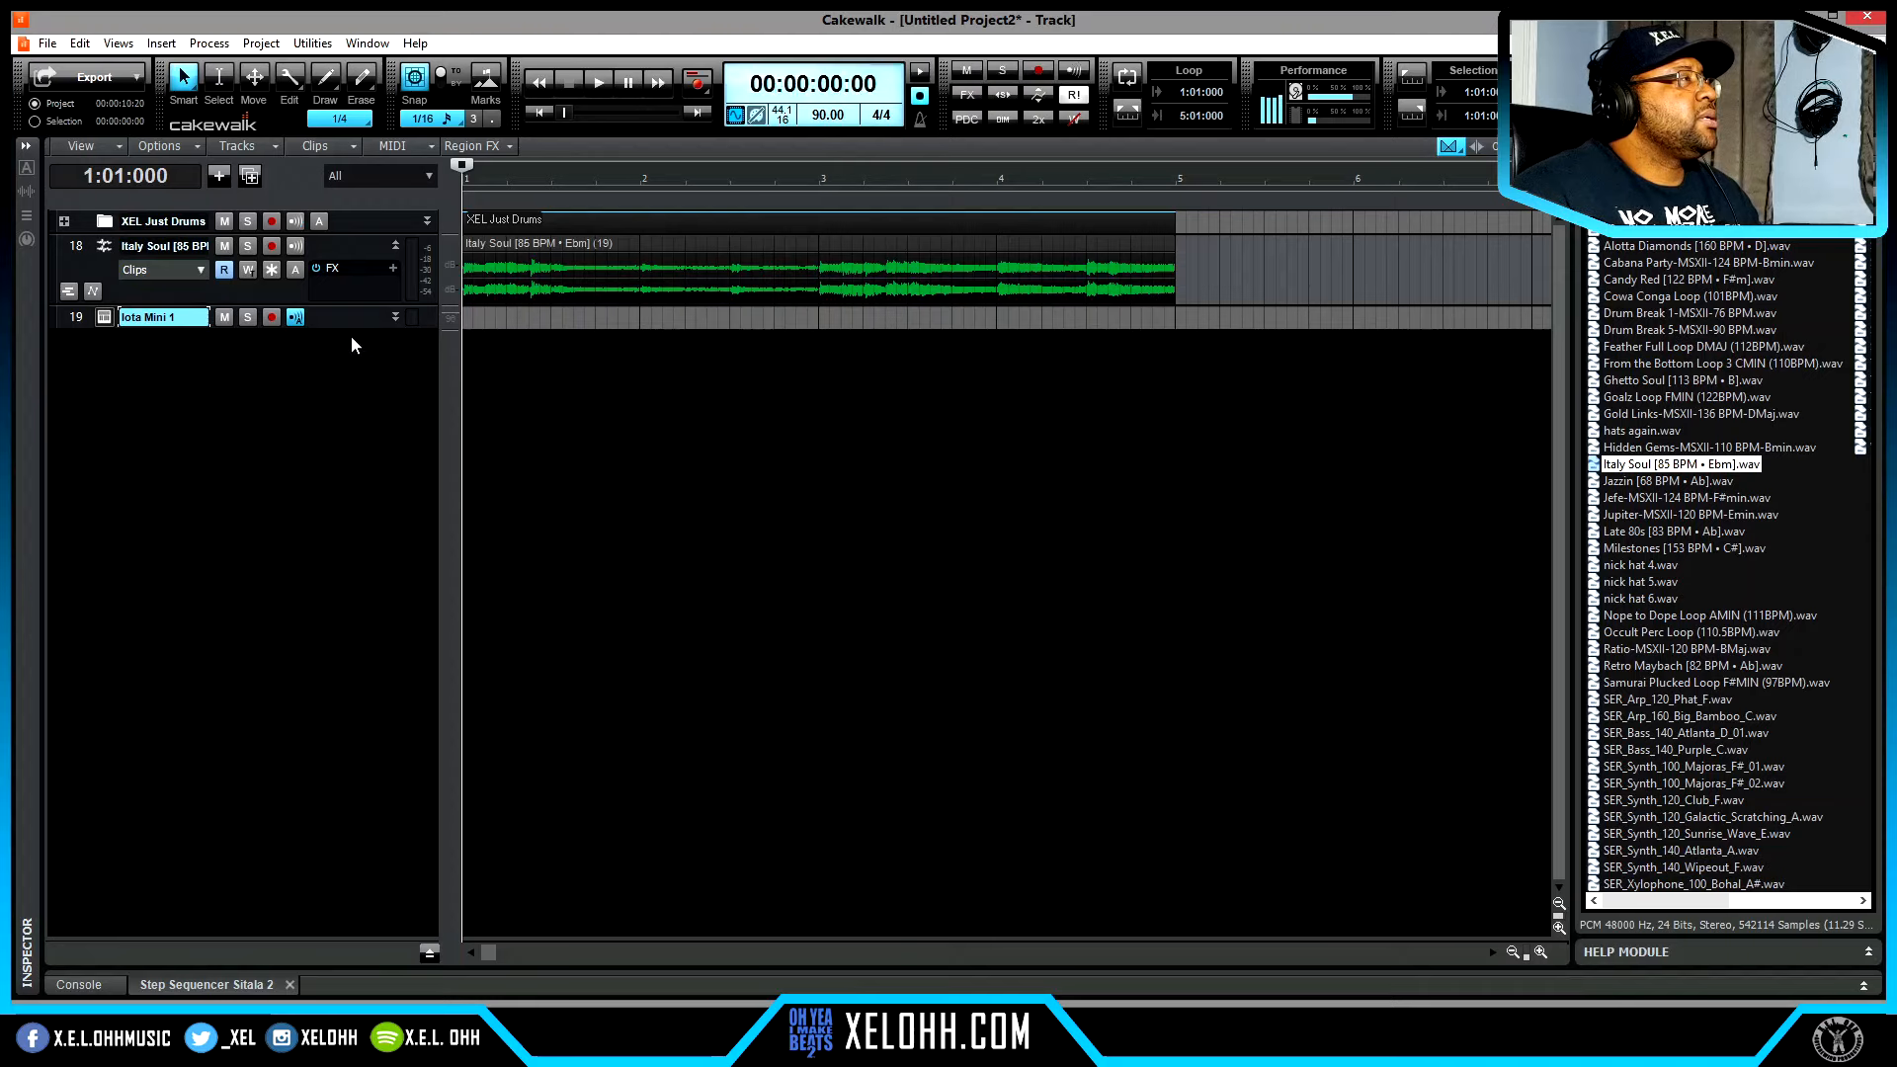
pyautogui.moveTo(347, 329); pyautogui.dragTo(347, 400)
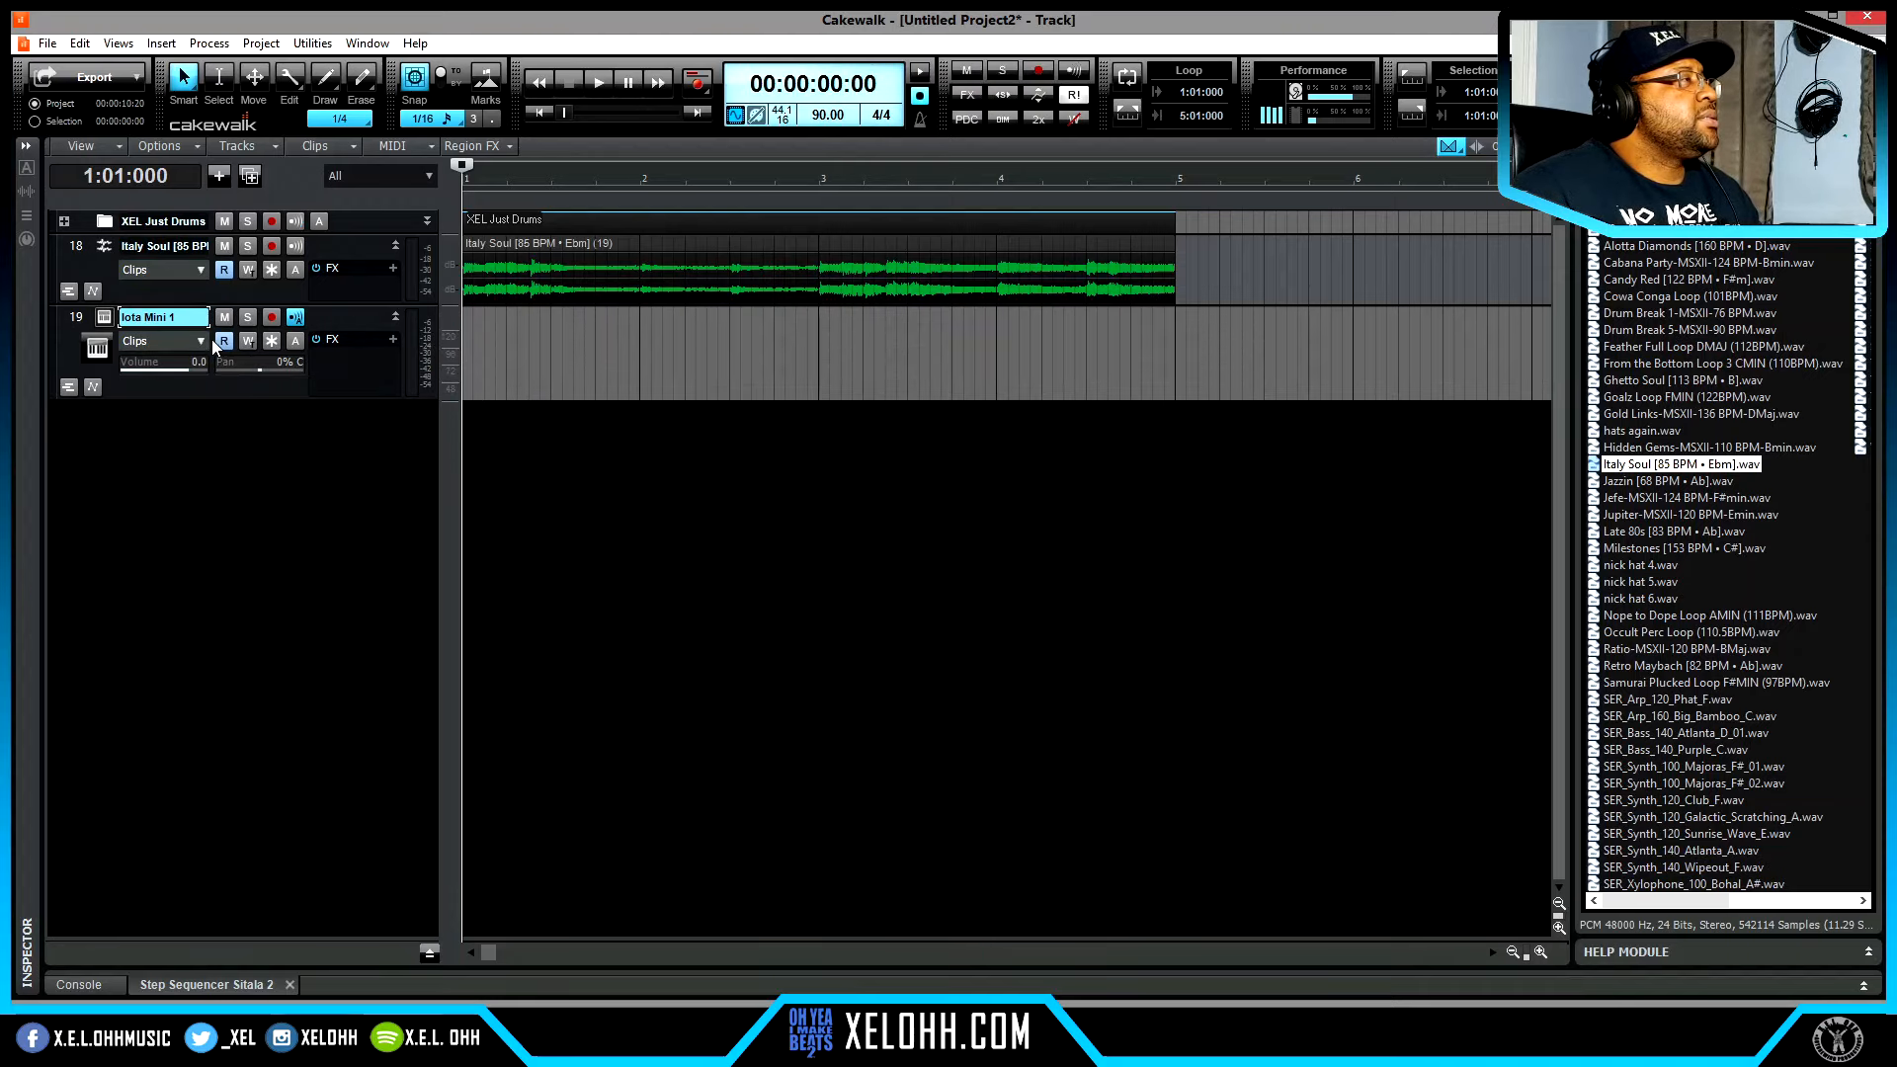
pyautogui.click(294, 317)
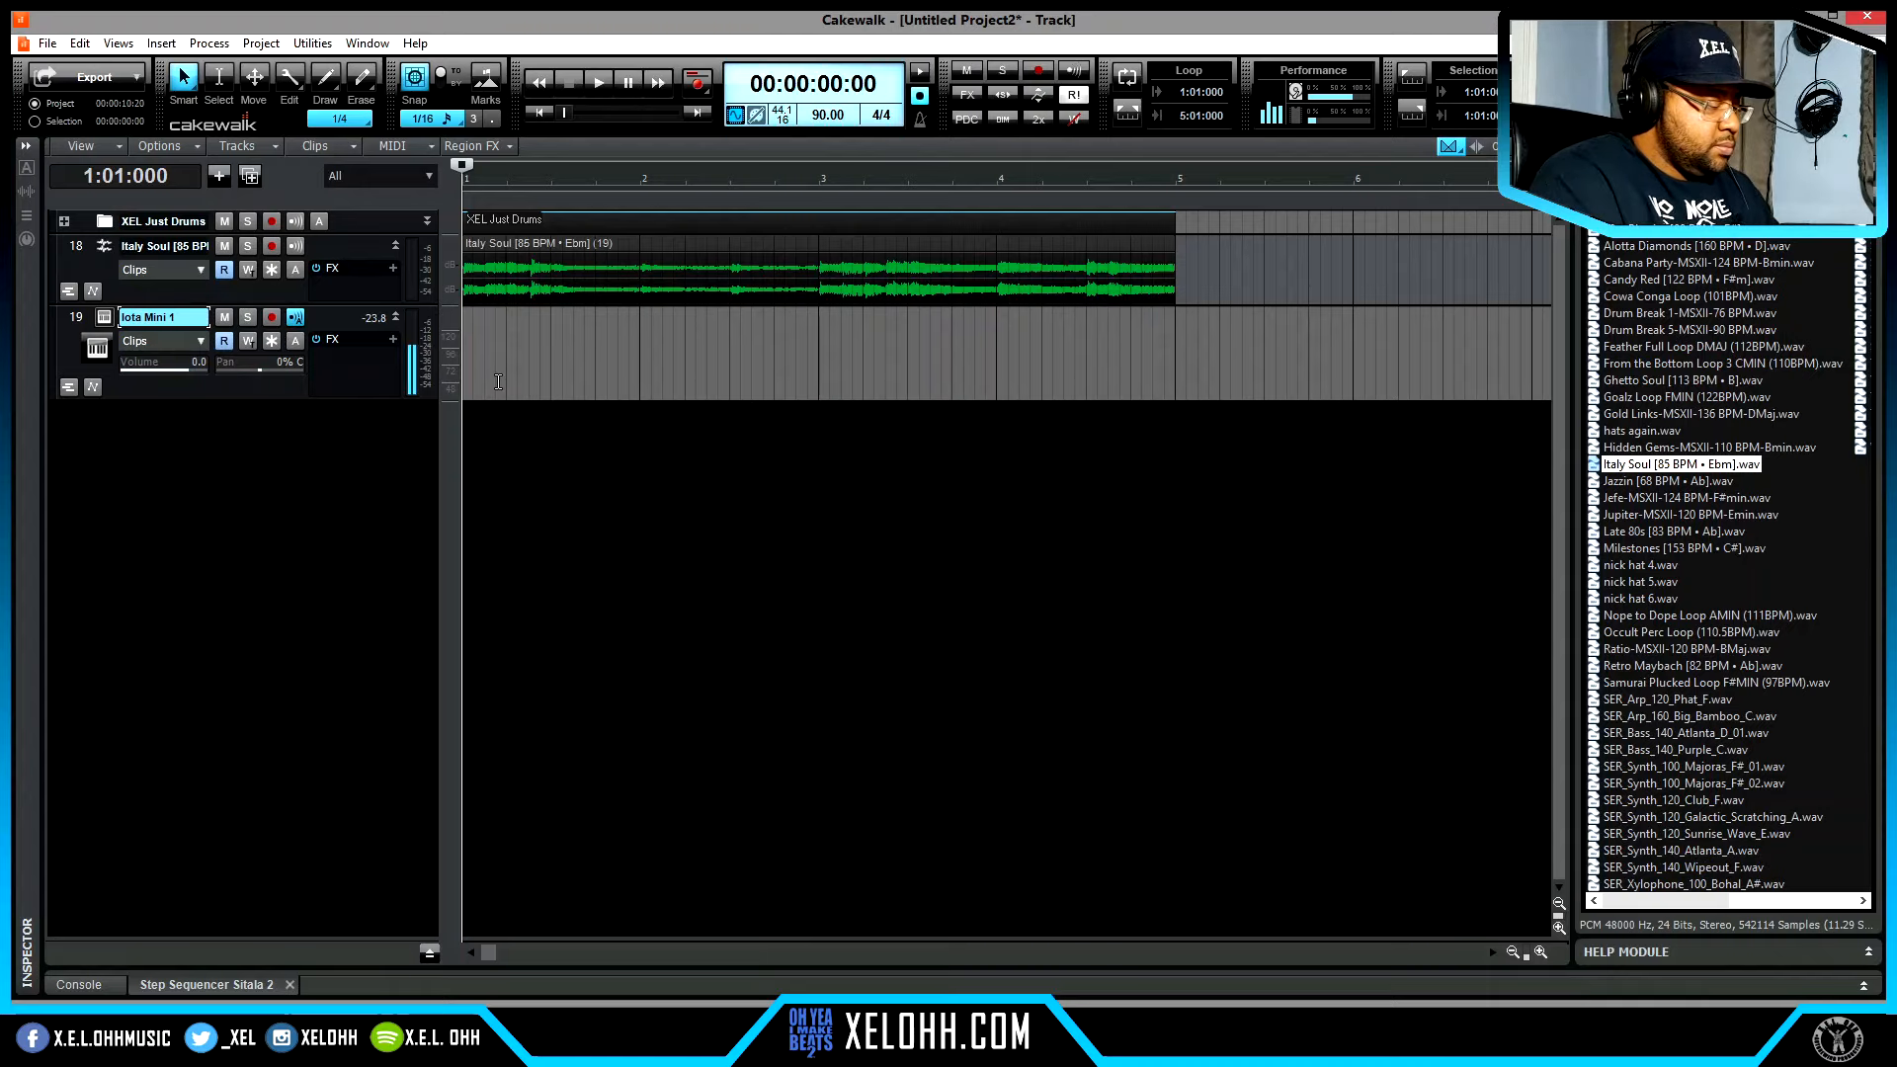
# - Load the Bell - Magical sound in Iota Mini and audition it over the project playback
pyautogui.click(103, 318)
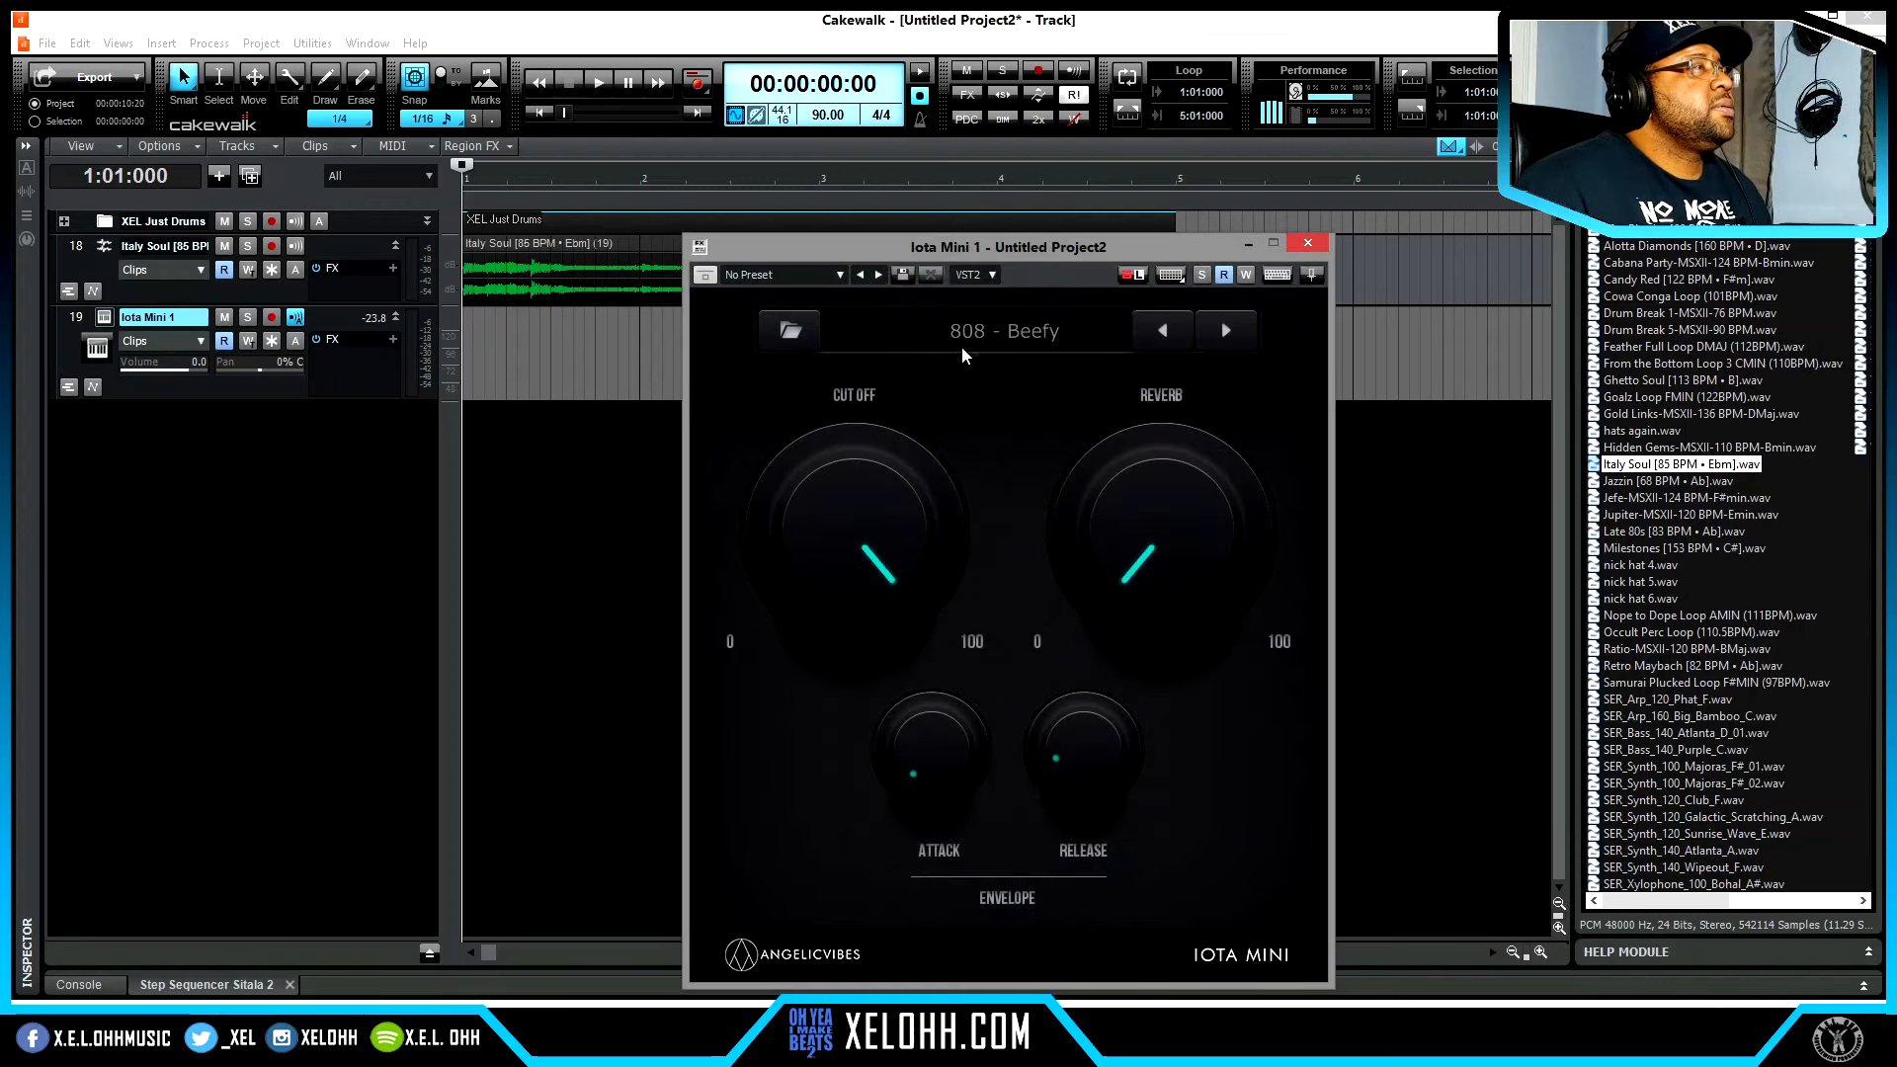
pyautogui.click(974, 342)
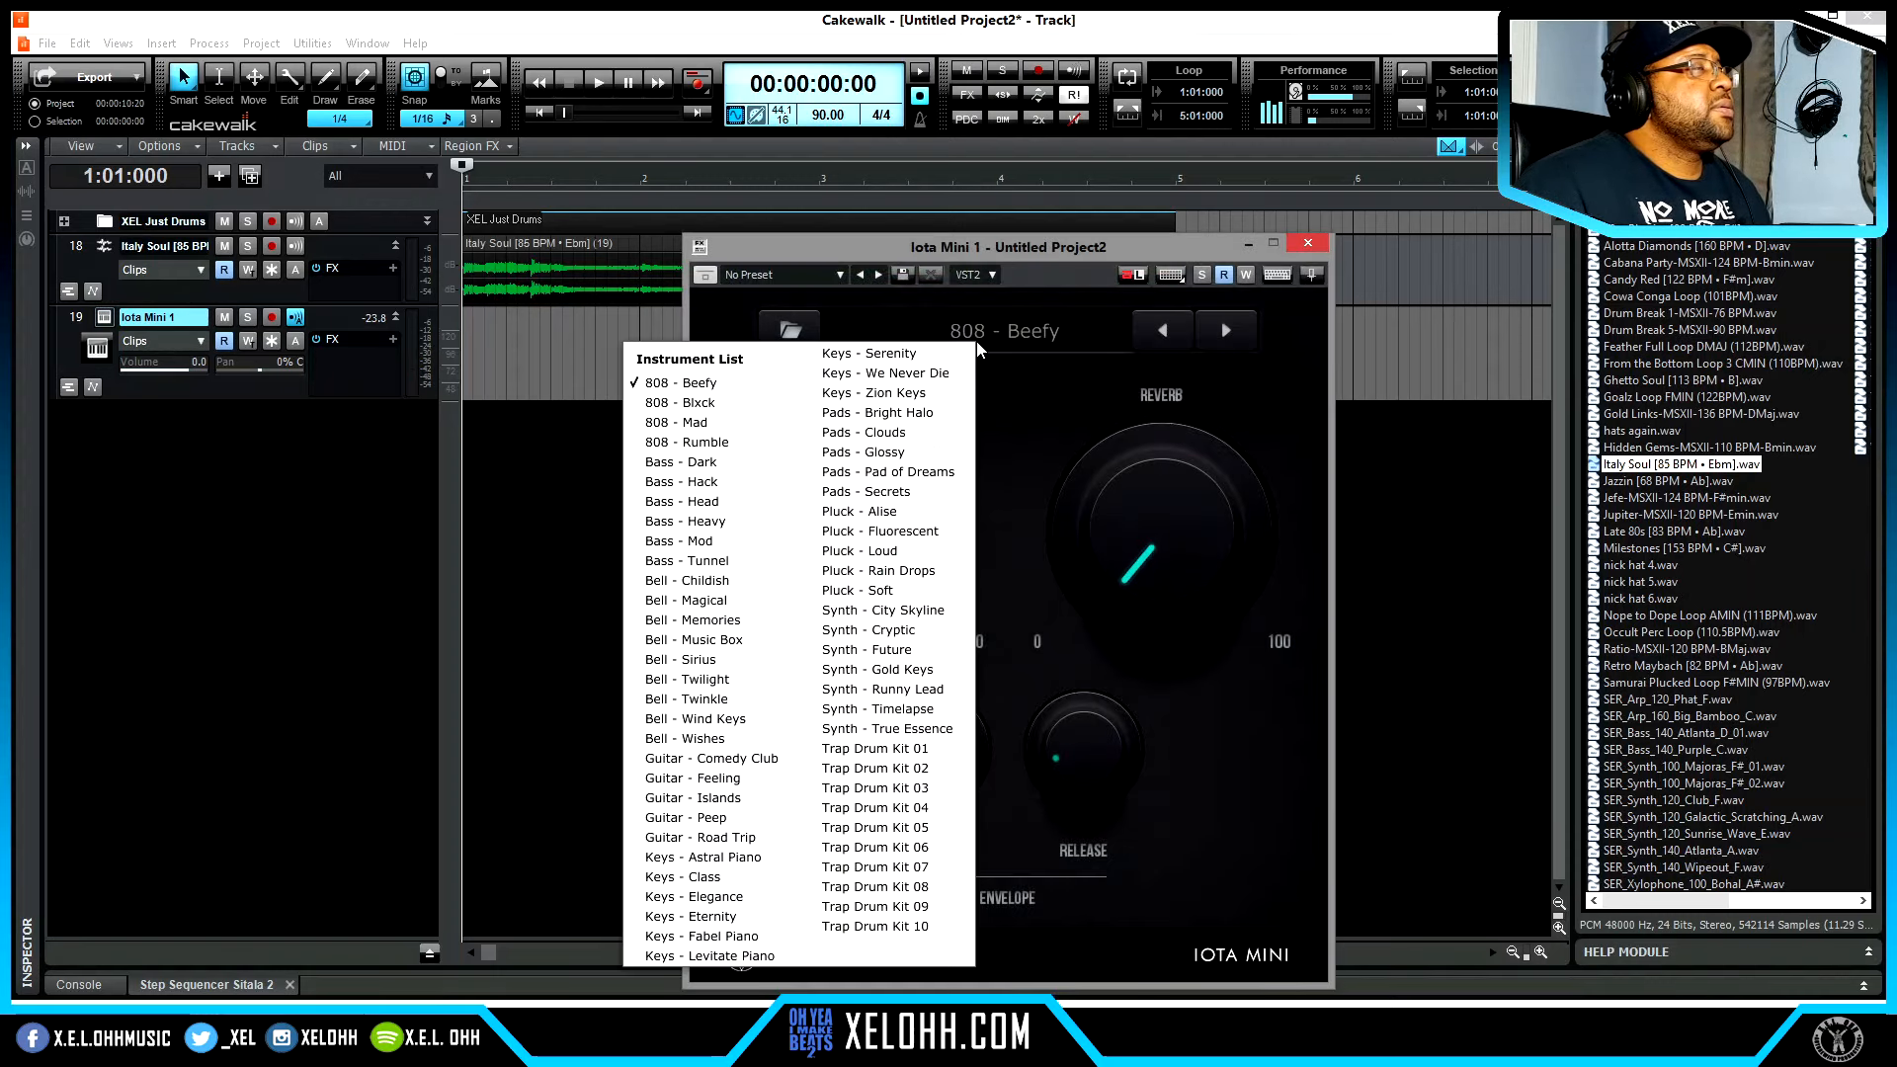
pyautogui.click(705, 599)
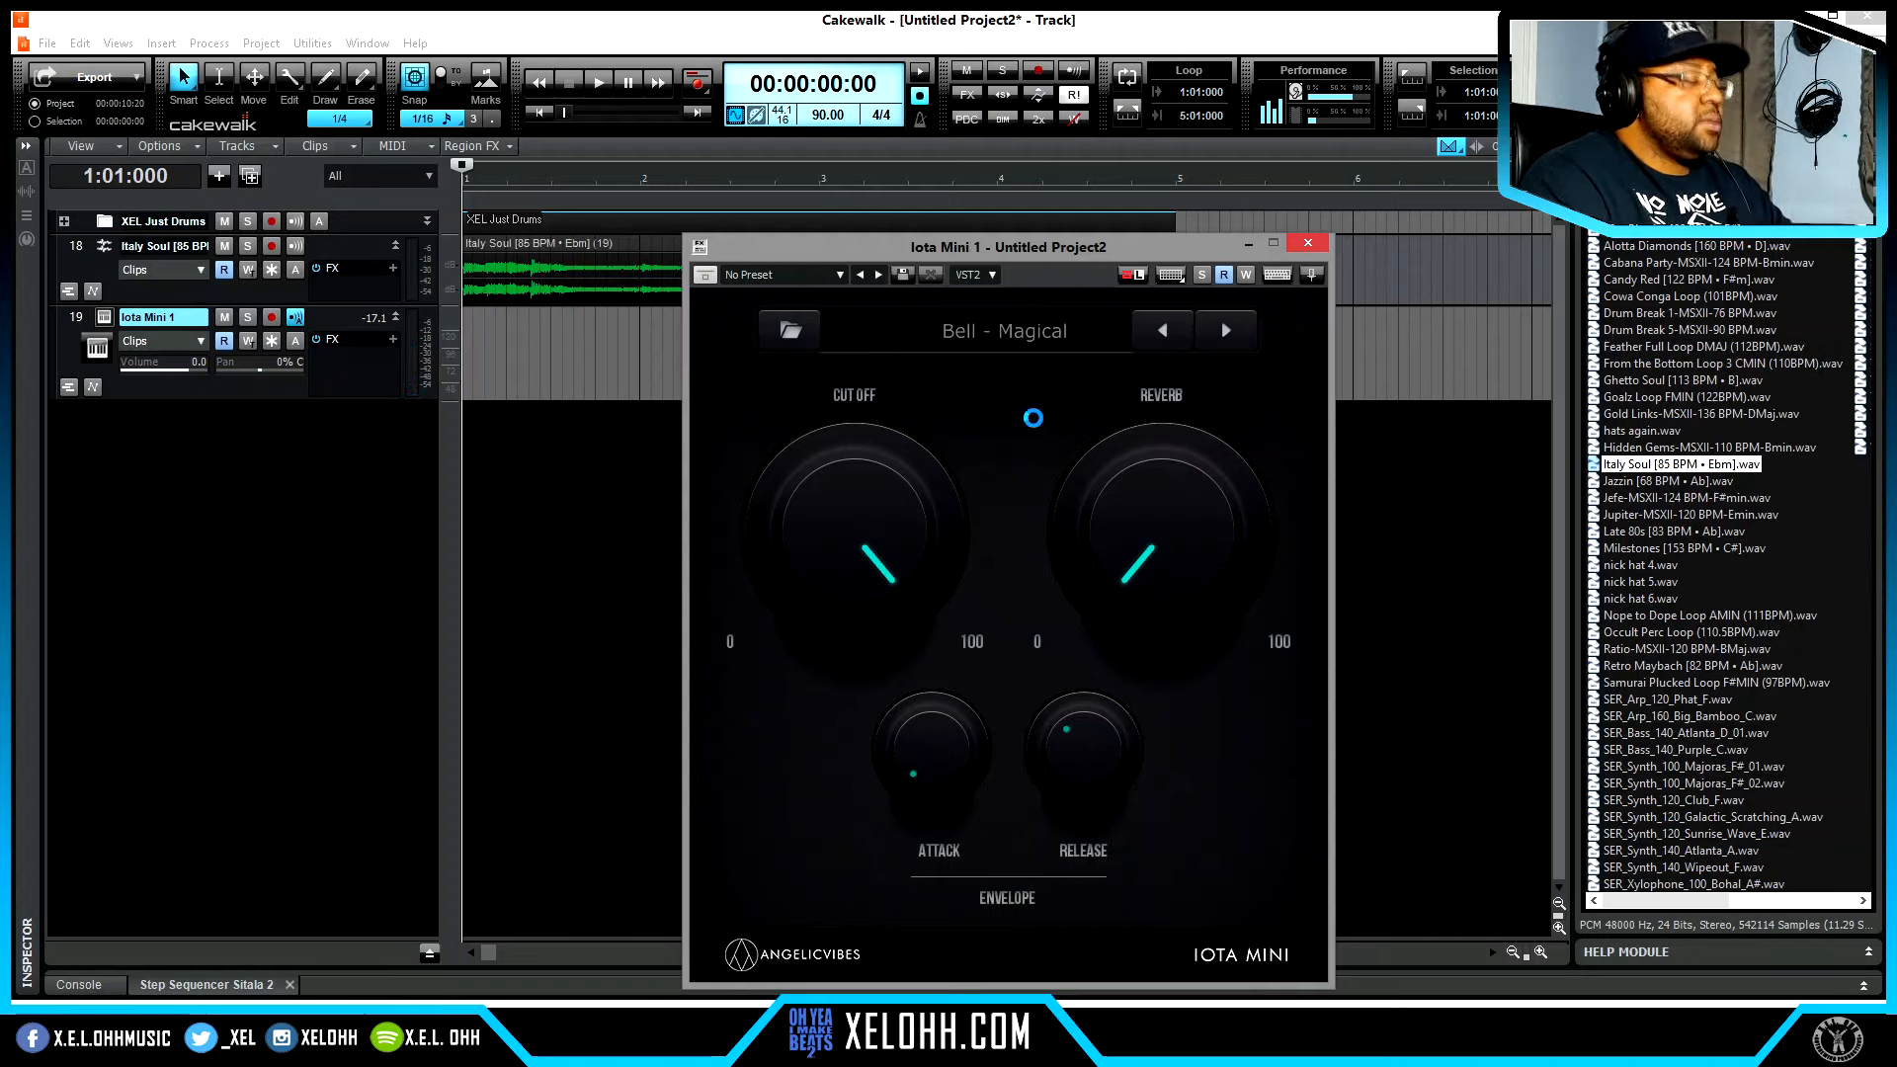
pyautogui.press('space')
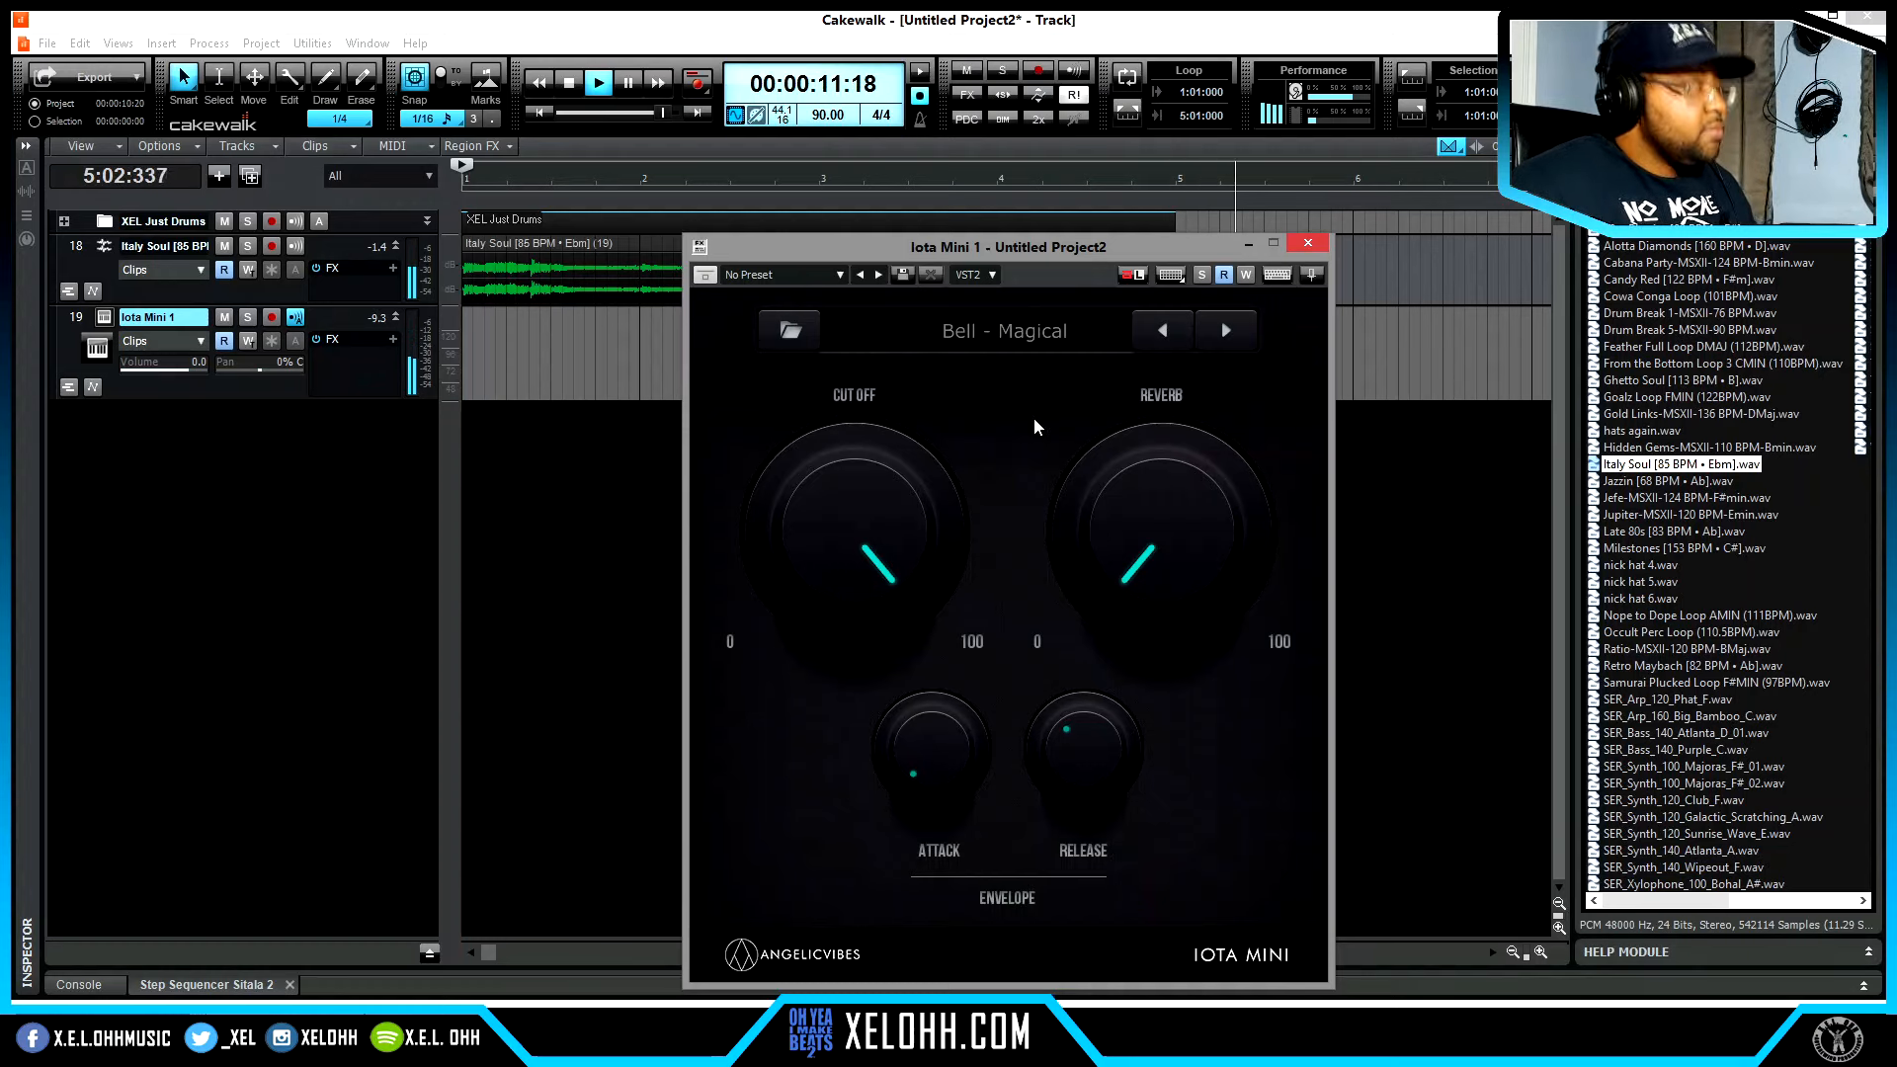
pyautogui.press('space')
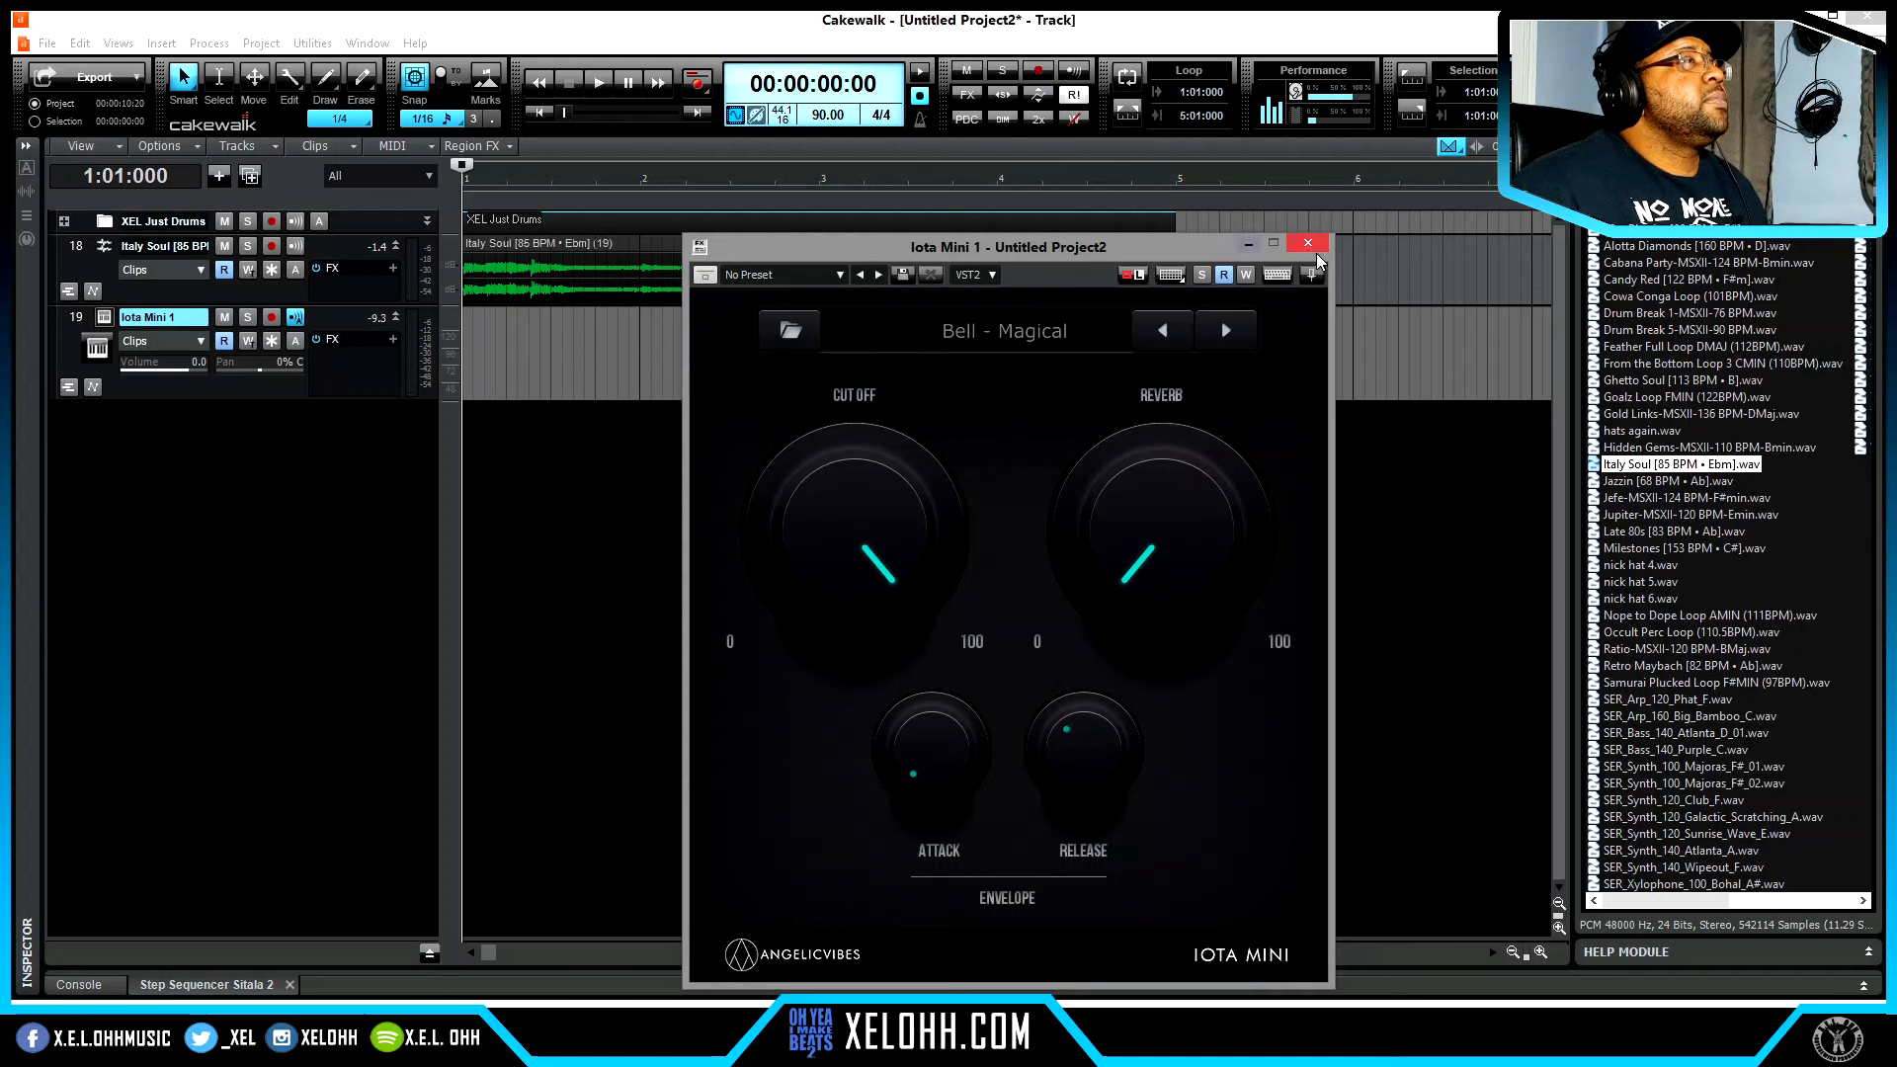
pyautogui.click(1308, 243)
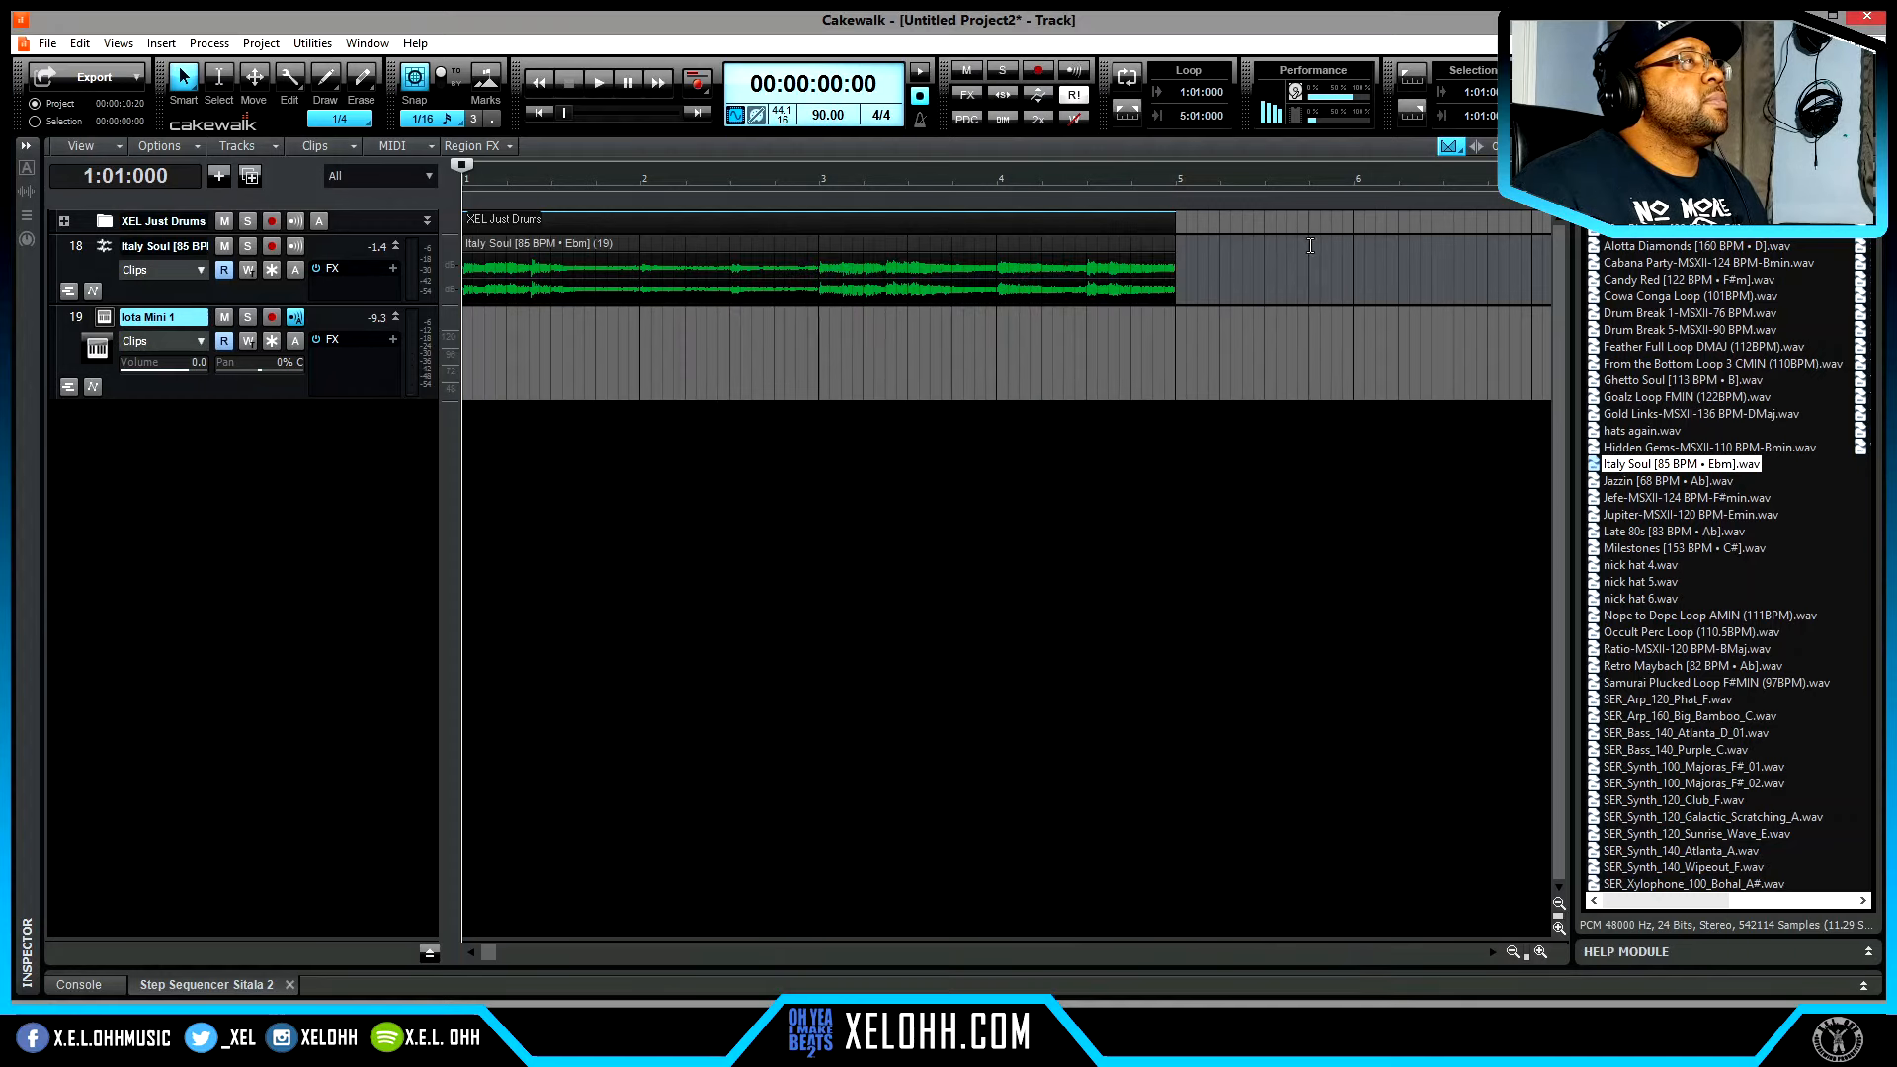
# - Loop the Italy Soul clip's range from measure 1 to 5 and record a MIDI take on the Iota Mini 1 track
pyautogui.click(1155, 244)
pyautogui.click(1125, 86)
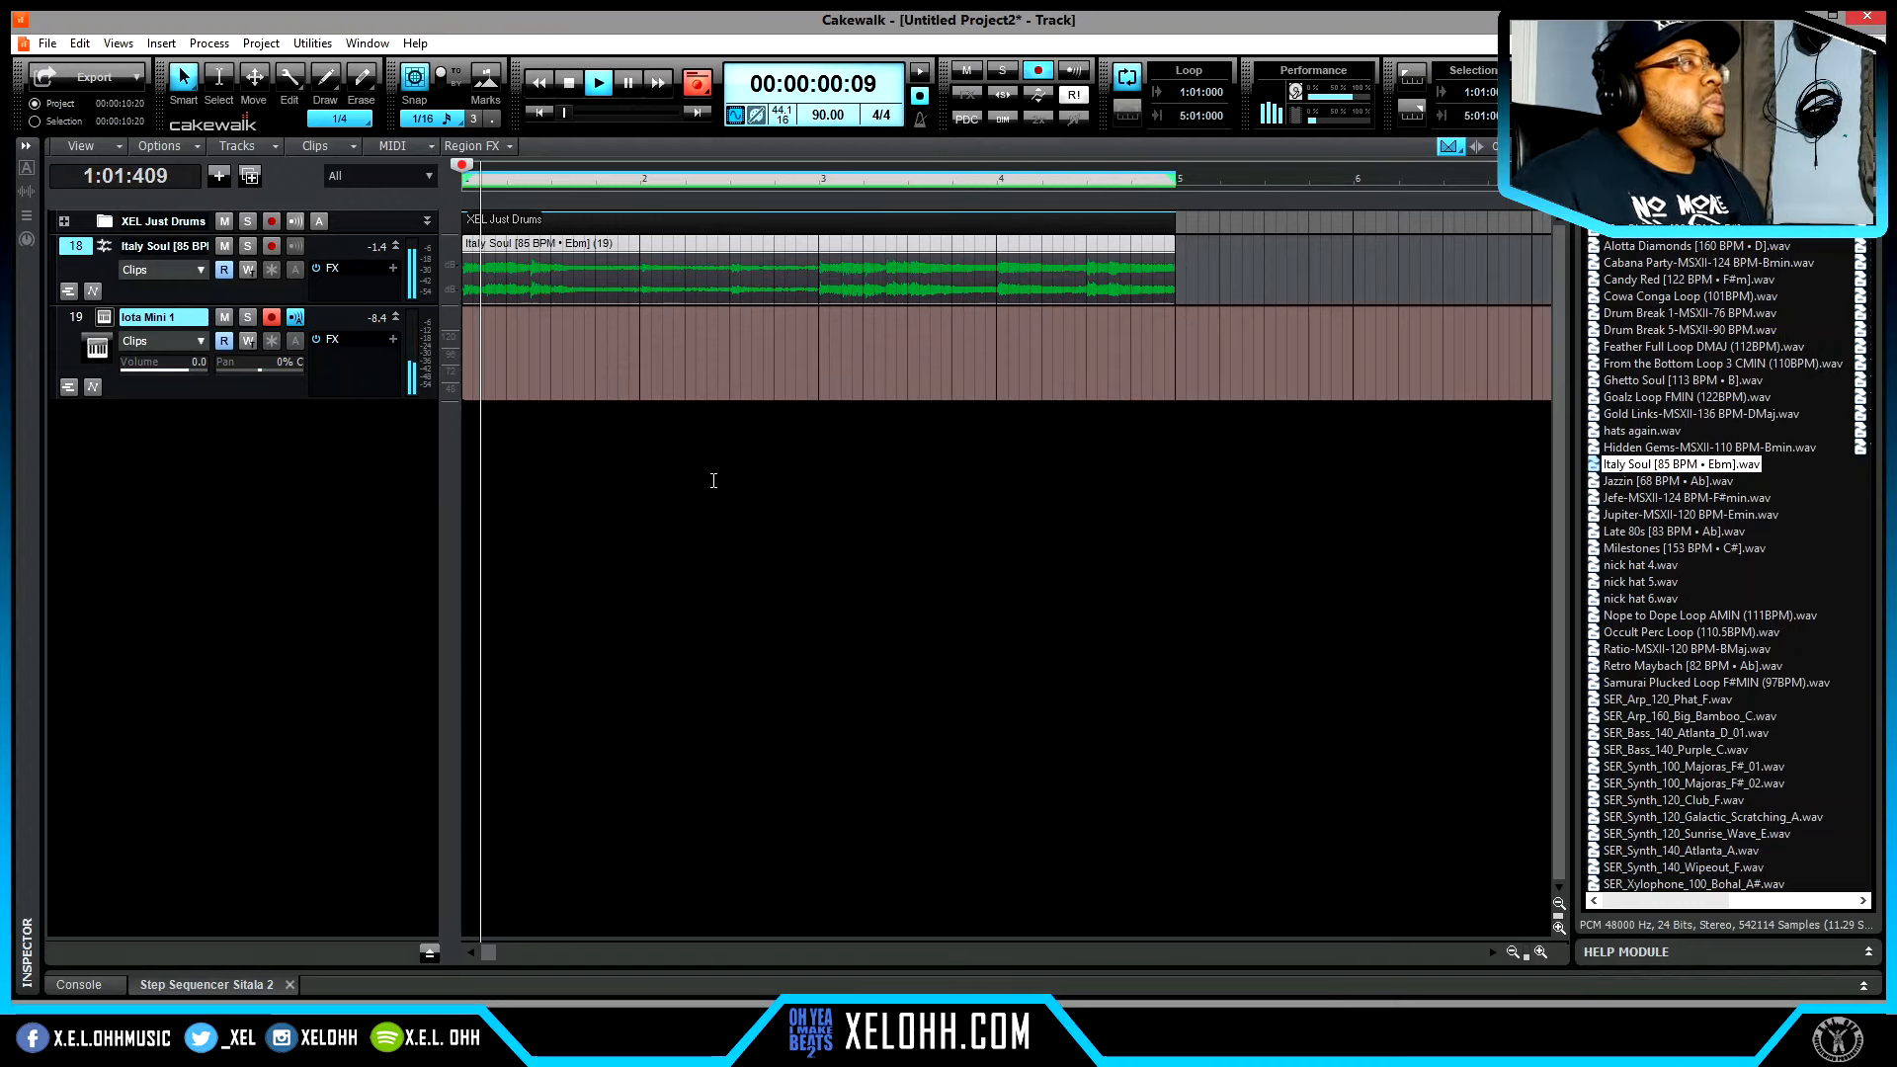
pyautogui.press('space')
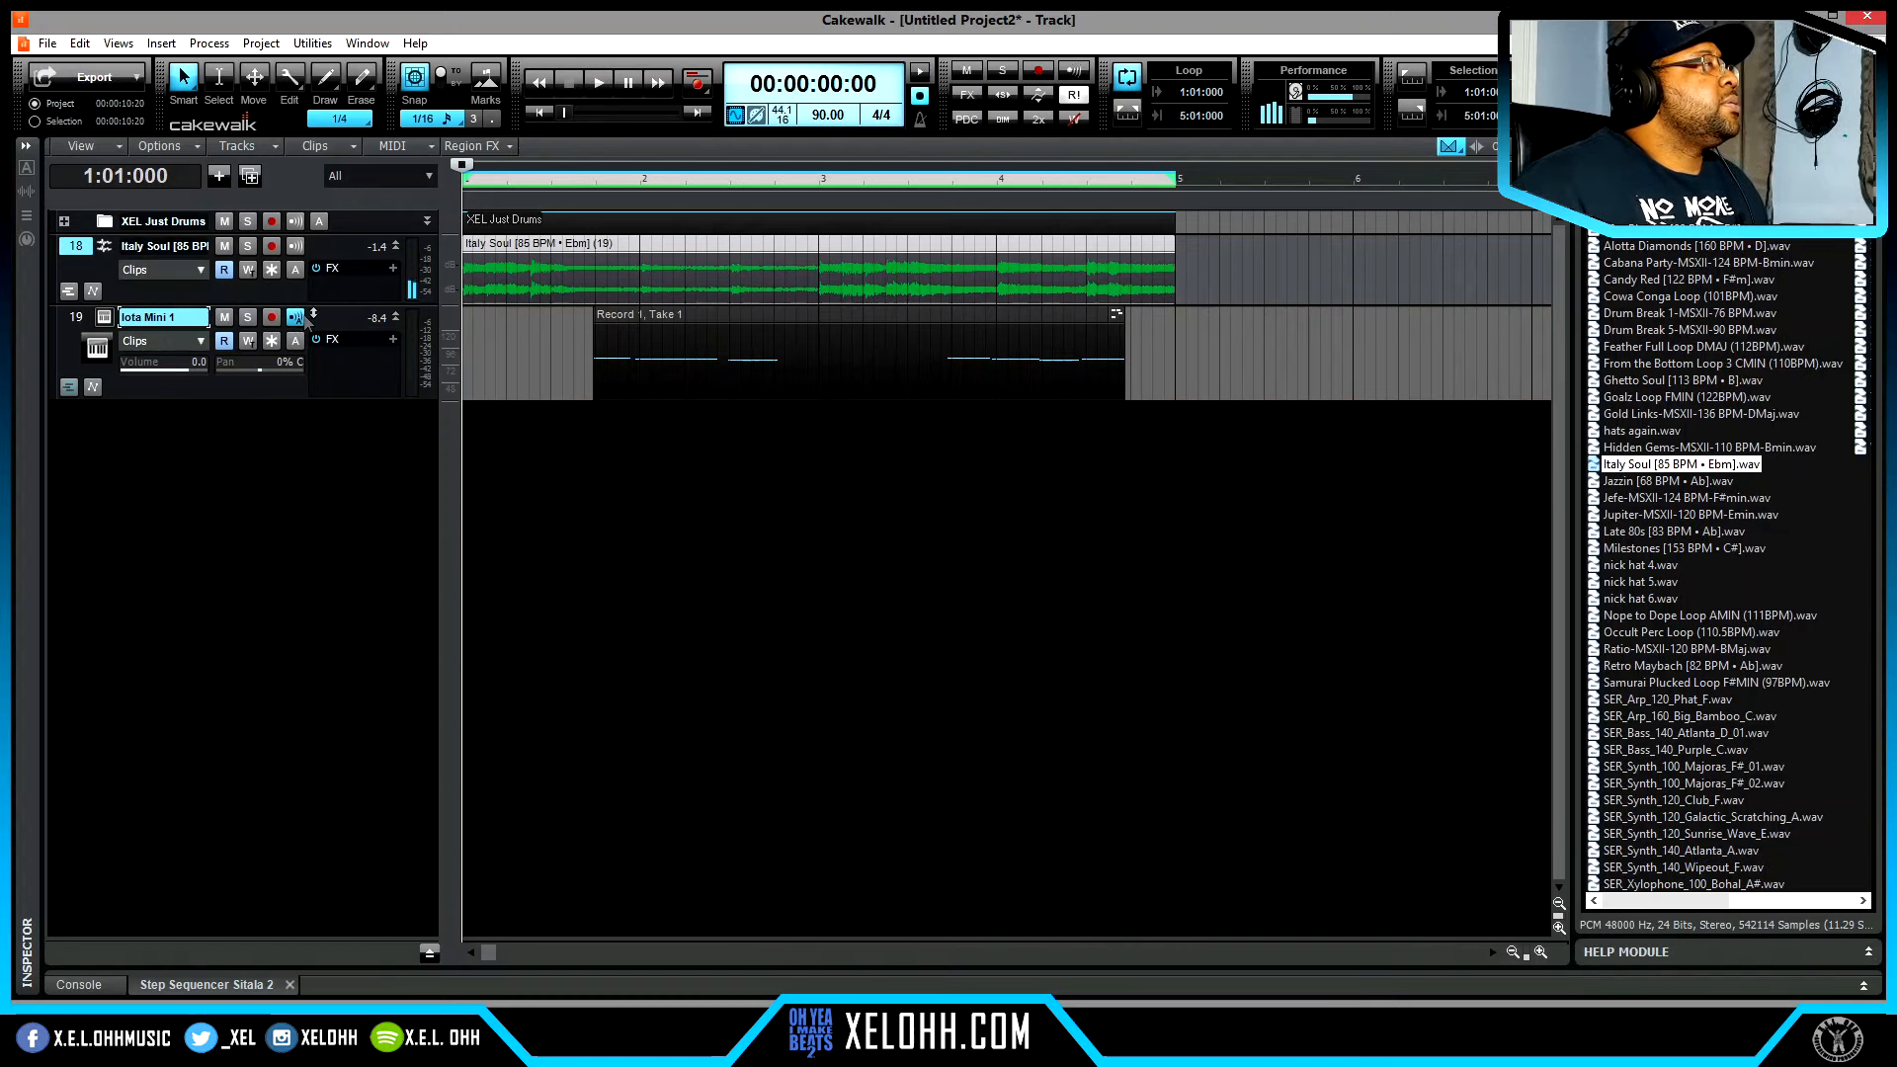
# - Quantize all notes of the recorded Iota Mini 1 take in the piano roll and play back the result
pyautogui.doubleClick(695, 321)
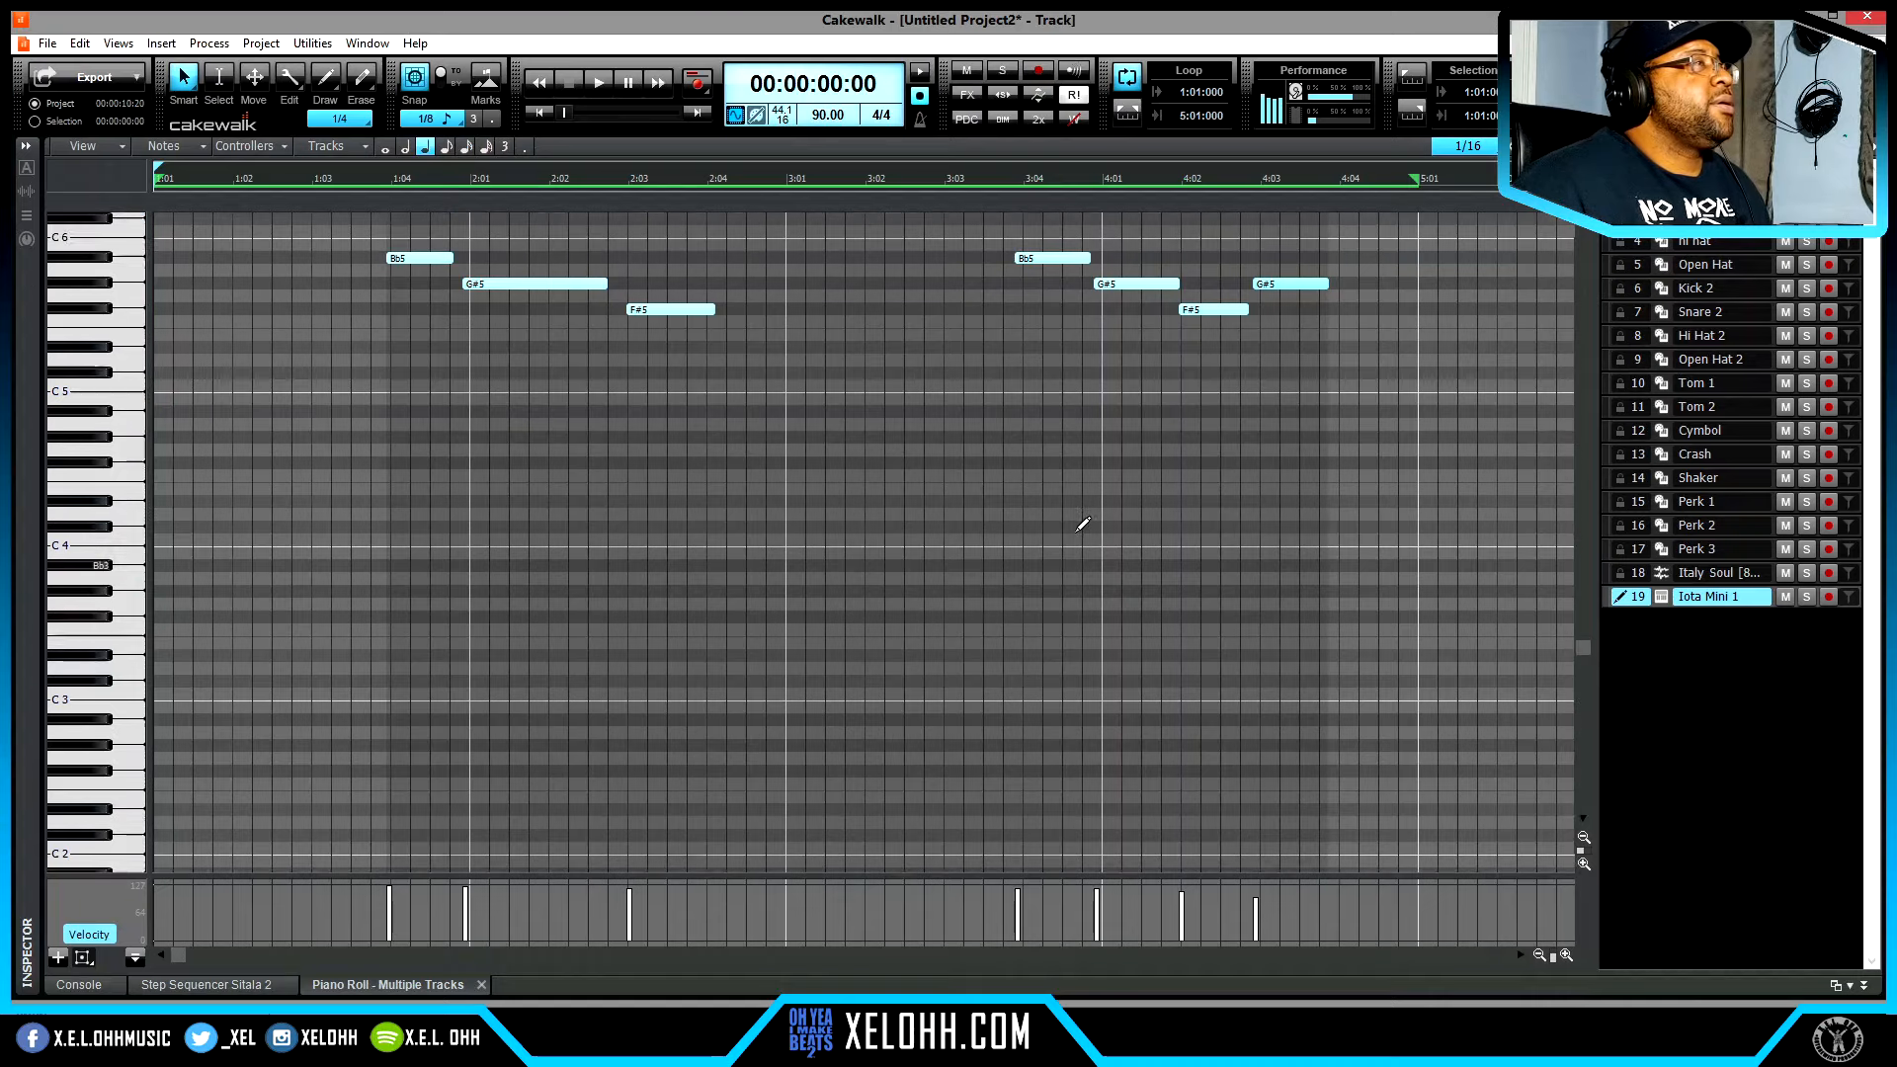
pyautogui.scroll(4, 1083, 524)
pyautogui.moveTo(1356, 474); pyautogui.dragTo(360, 330)
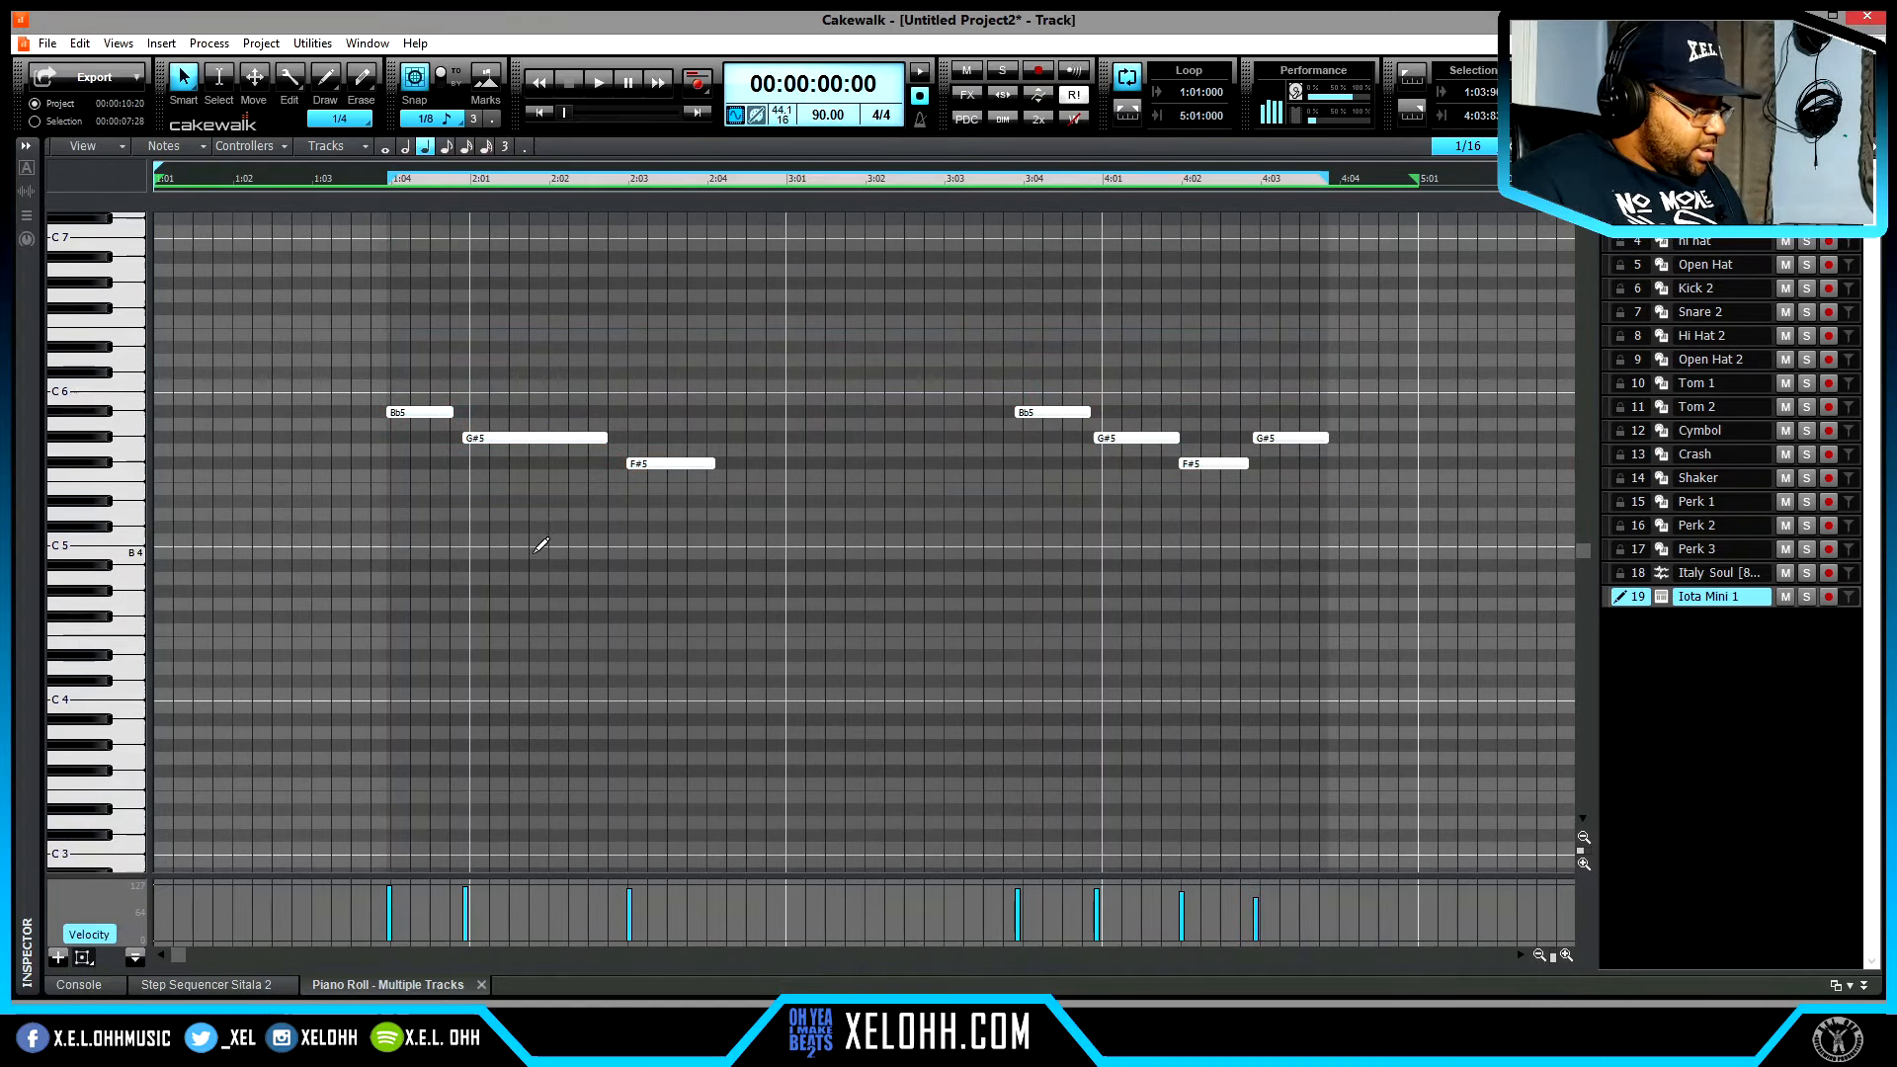
pyautogui.press('q')
pyautogui.click(1136, 352)
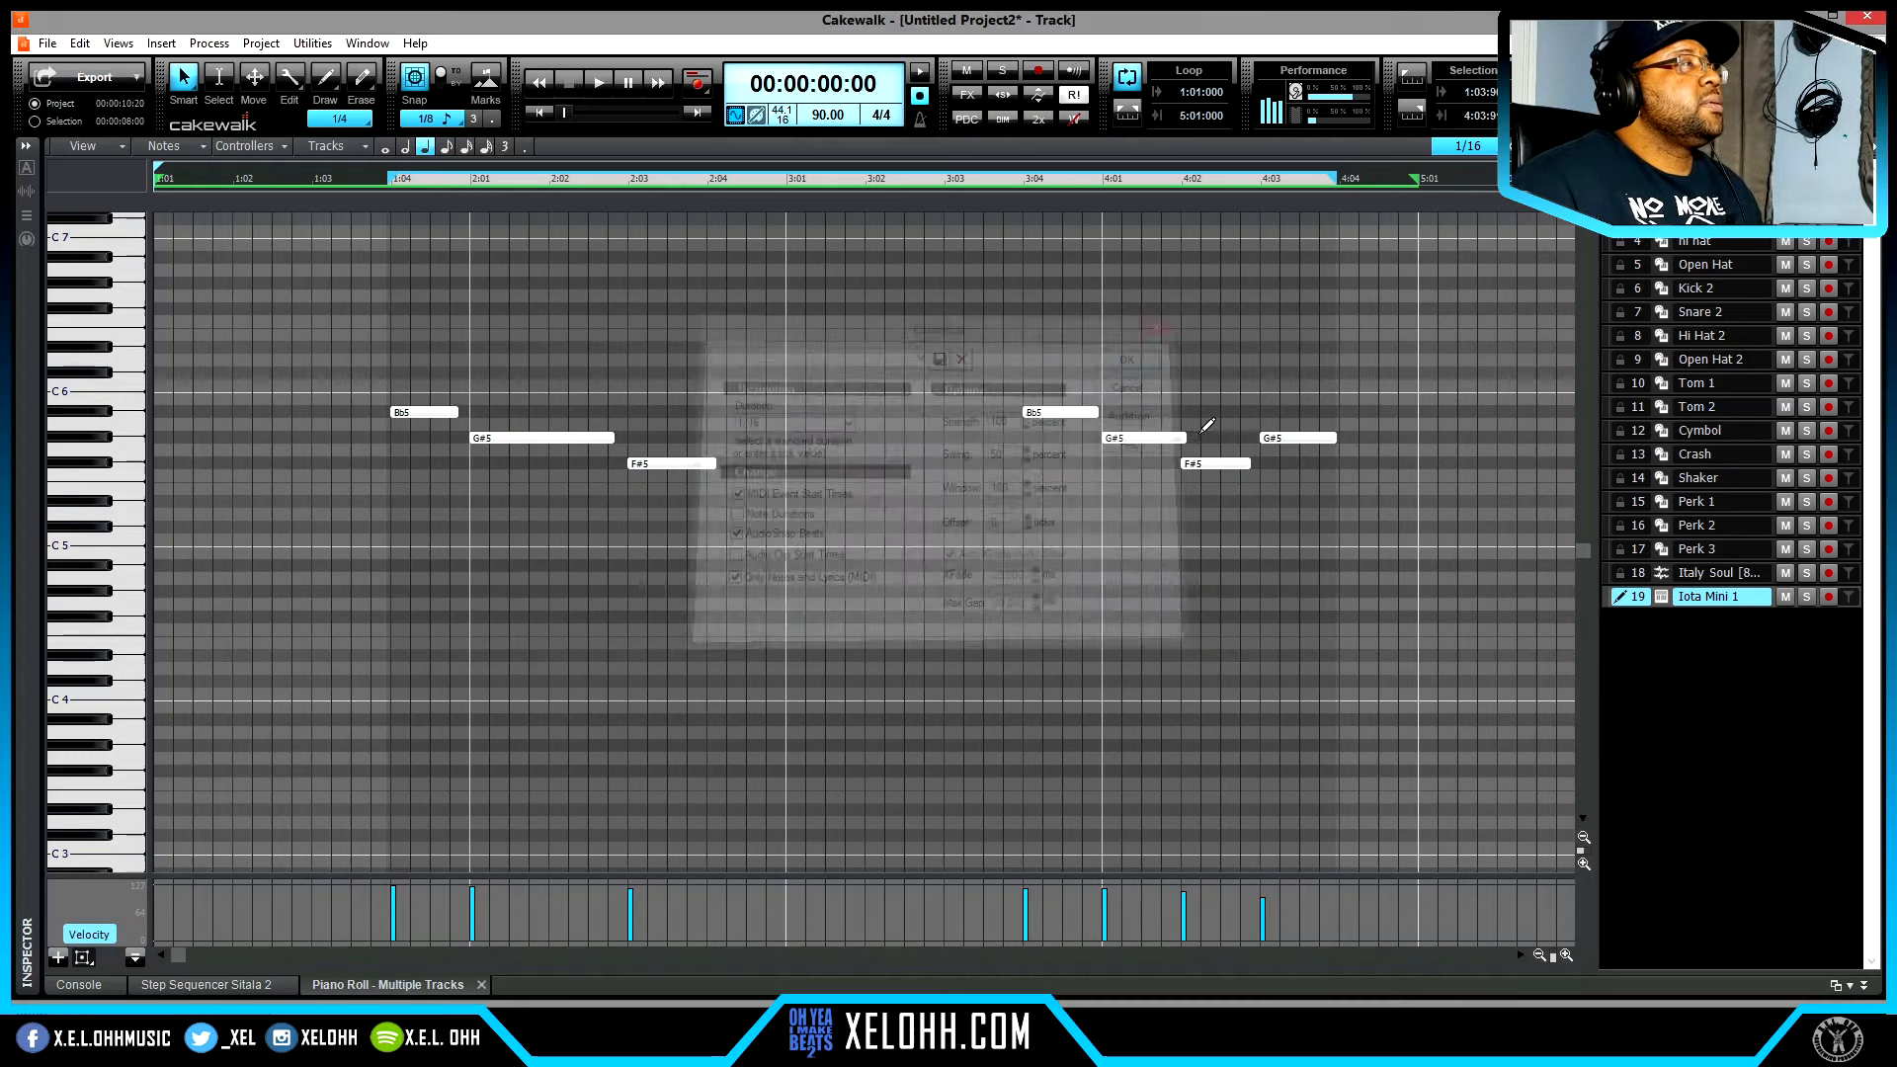
pyautogui.press('space')
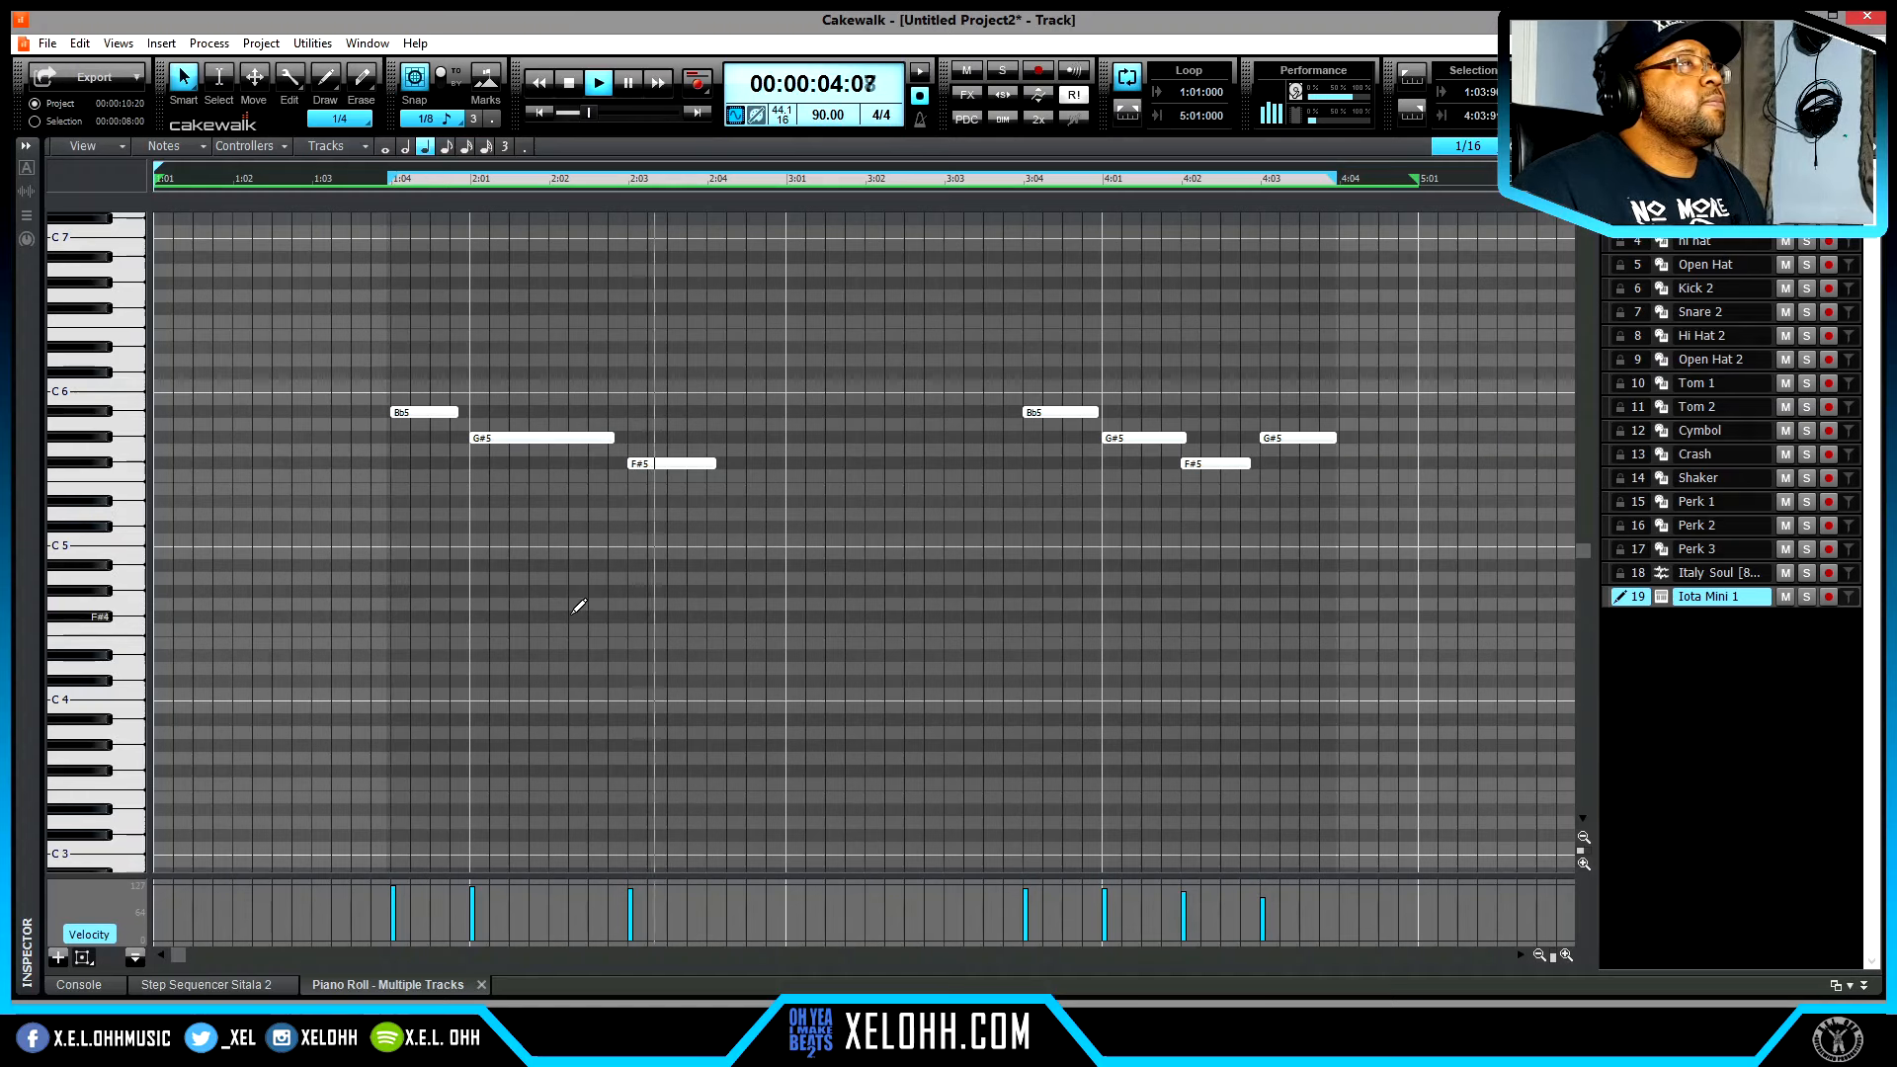
pyautogui.press('space')
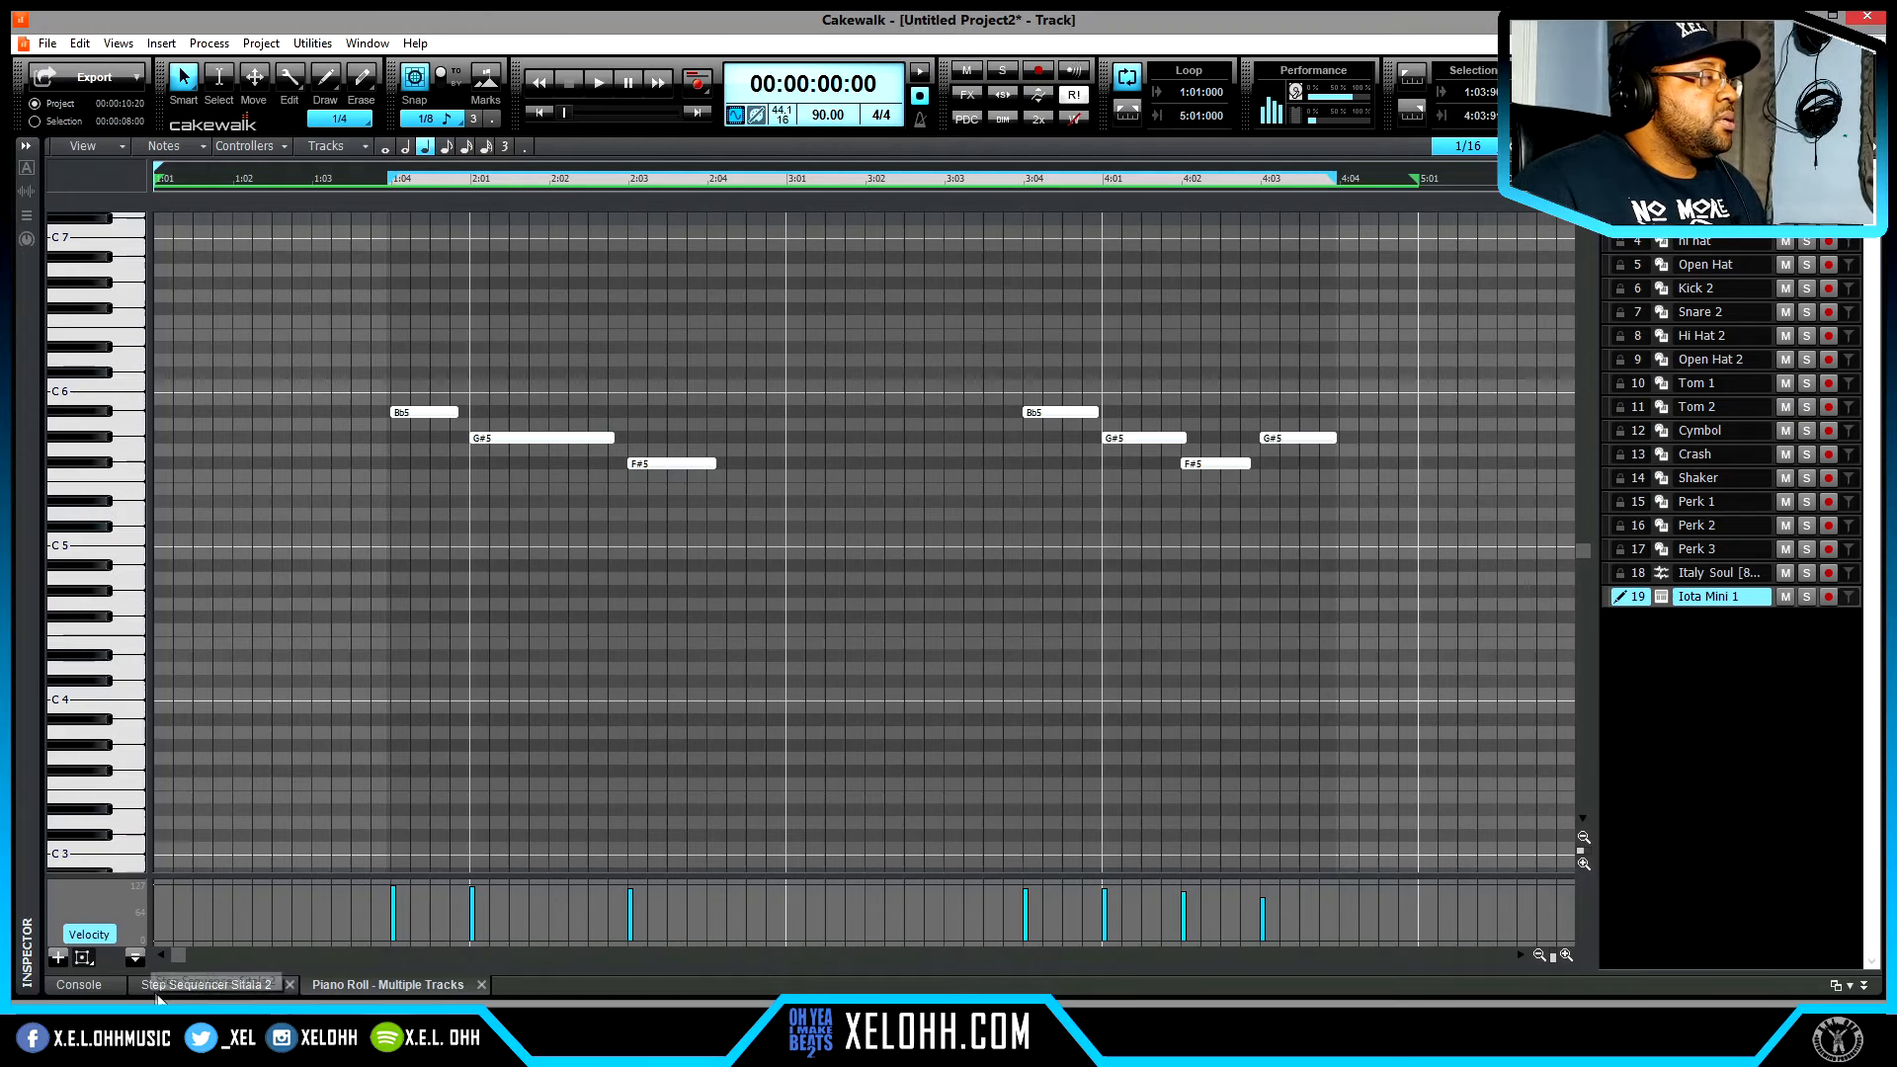
# - Review the console channel strips from Sitala 2 through Iota Mini 1 alongside the Master and Drum Bus
pyautogui.click(81, 987)
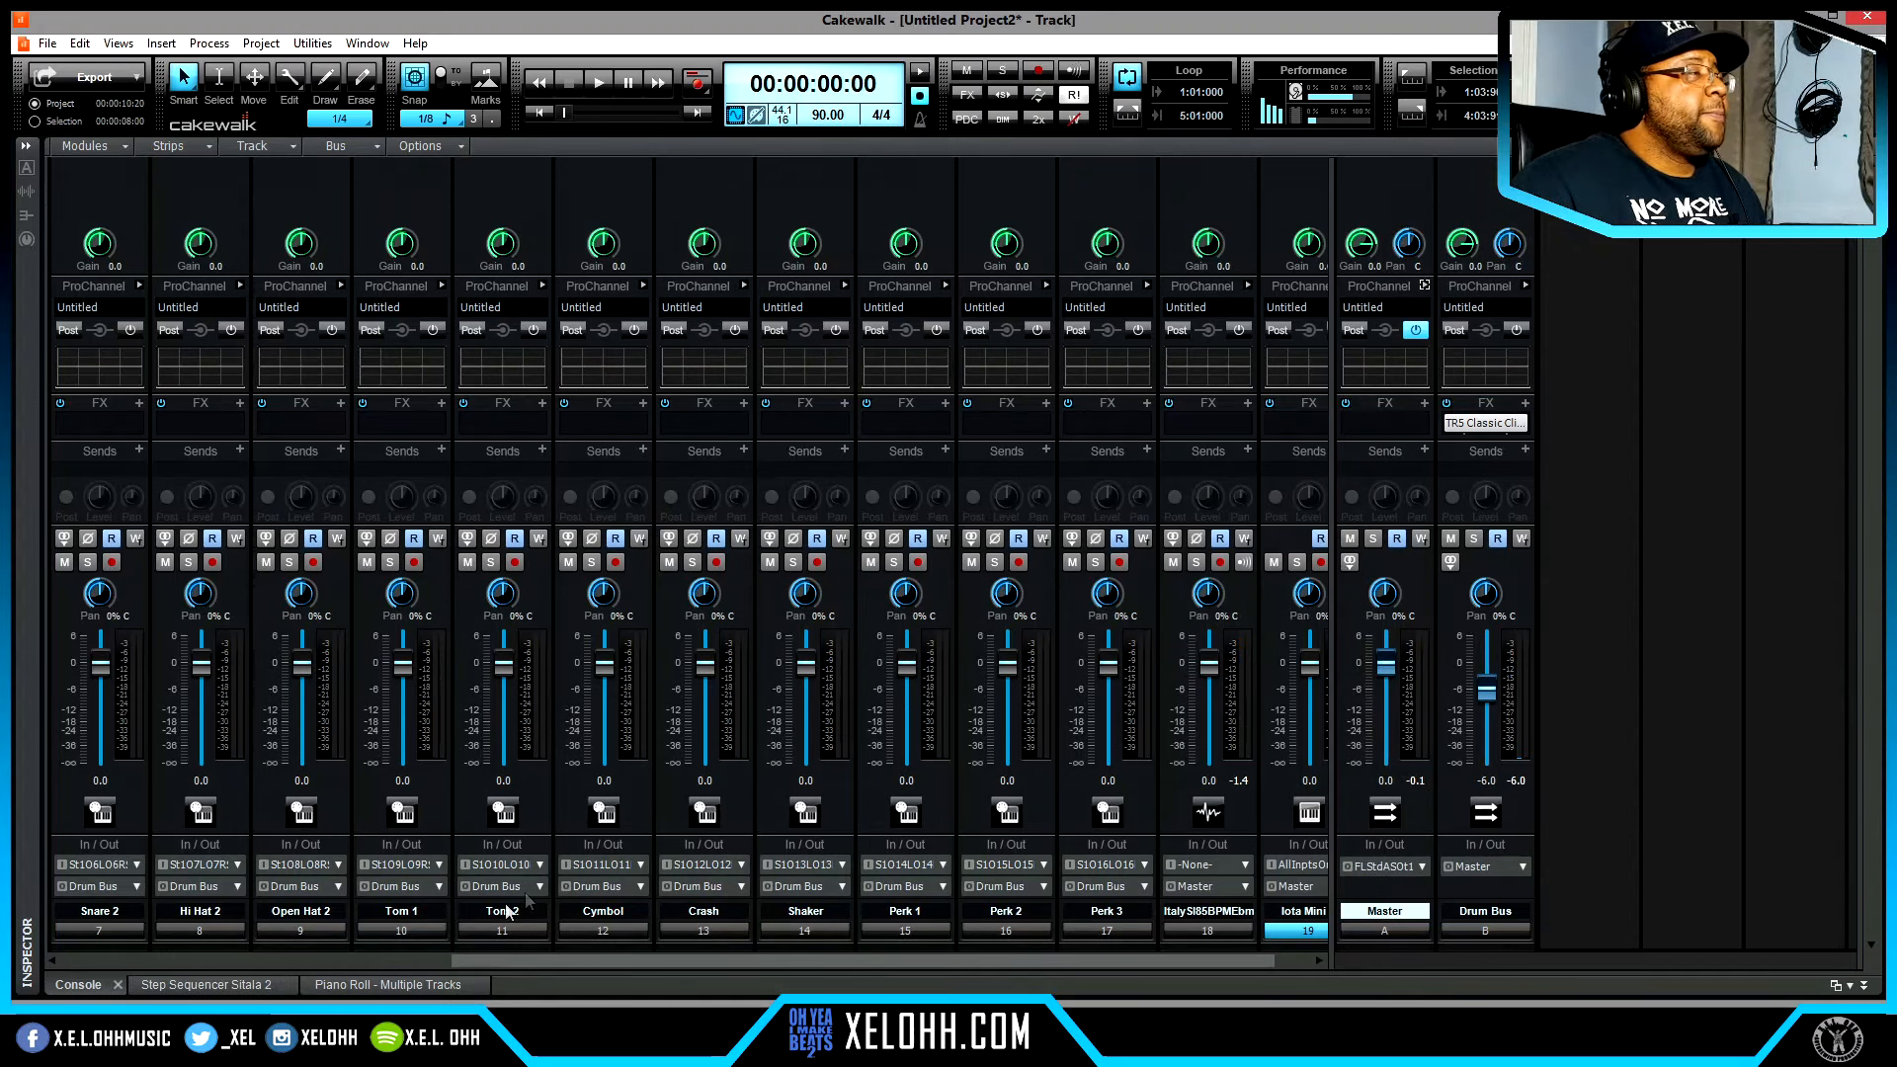
pyautogui.moveTo(578, 960); pyautogui.dragTo(113, 966)
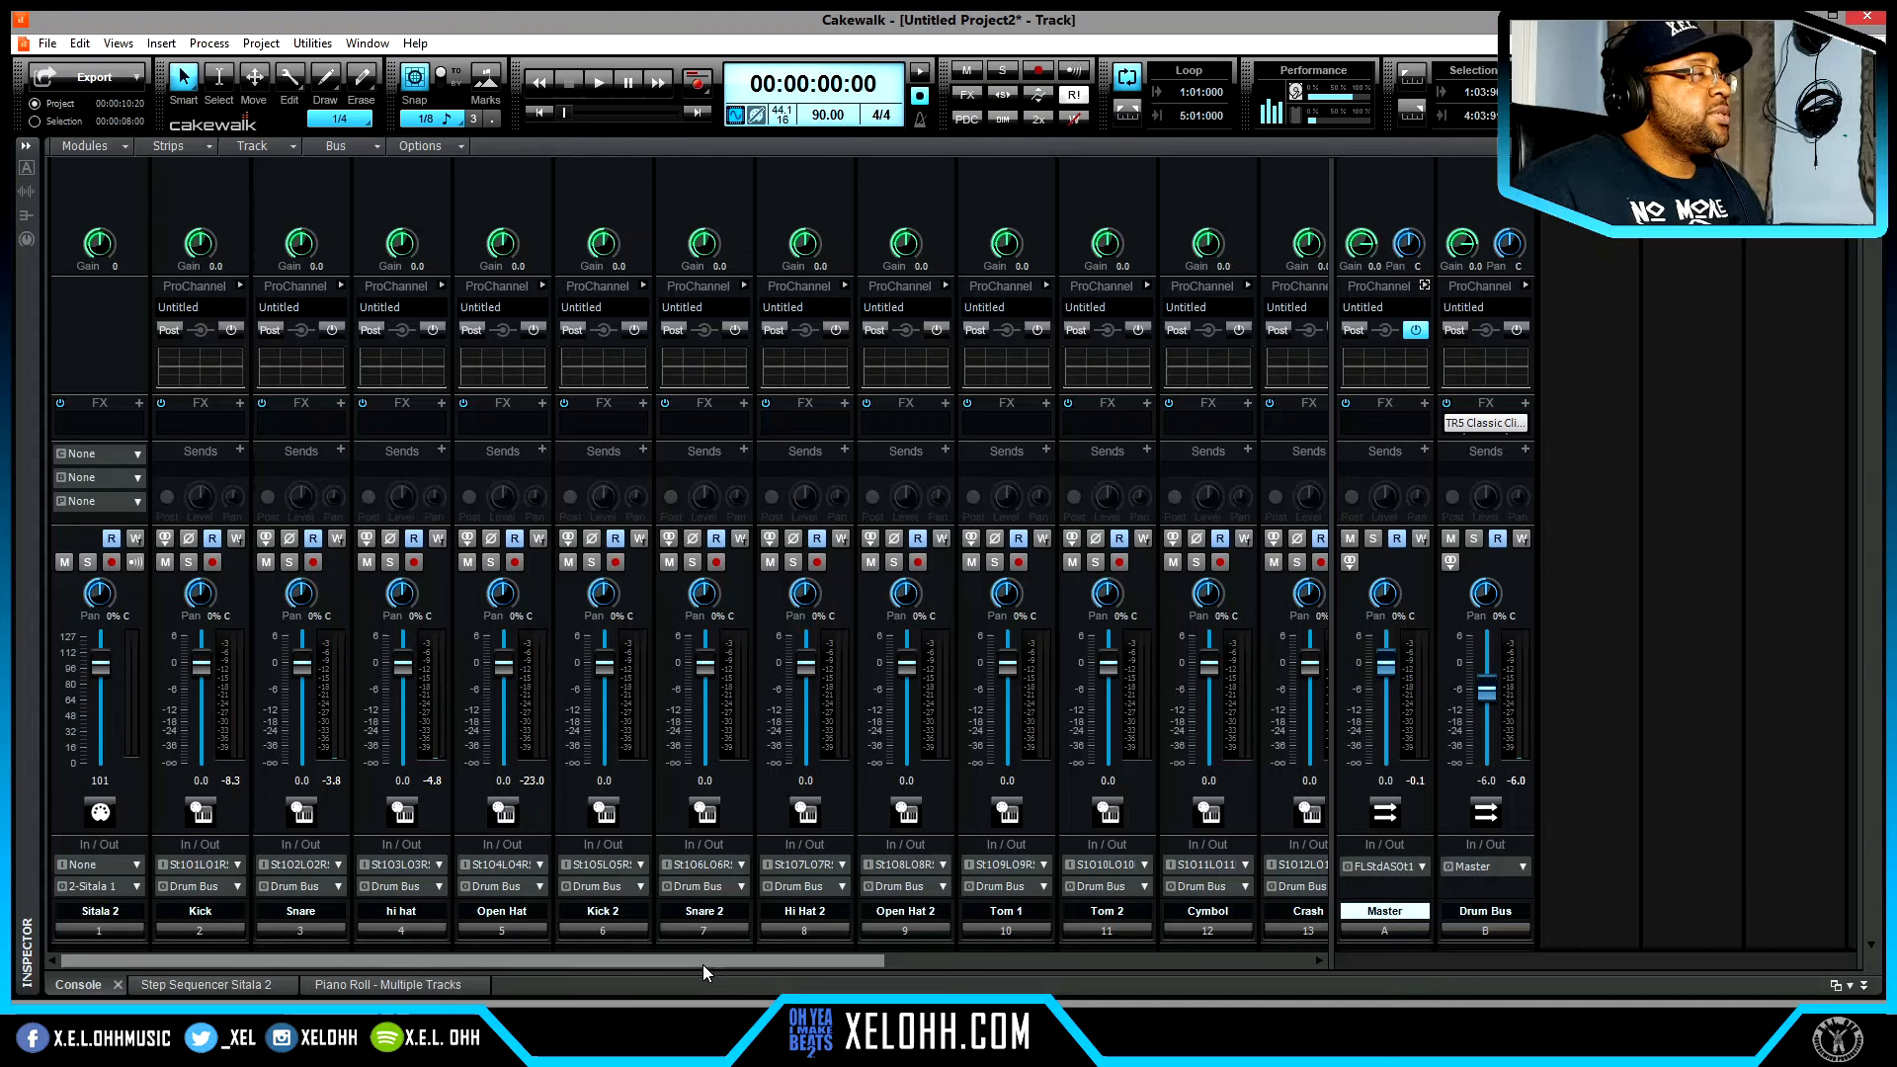
pyautogui.moveTo(707, 966); pyautogui.dragTo(1166, 966)
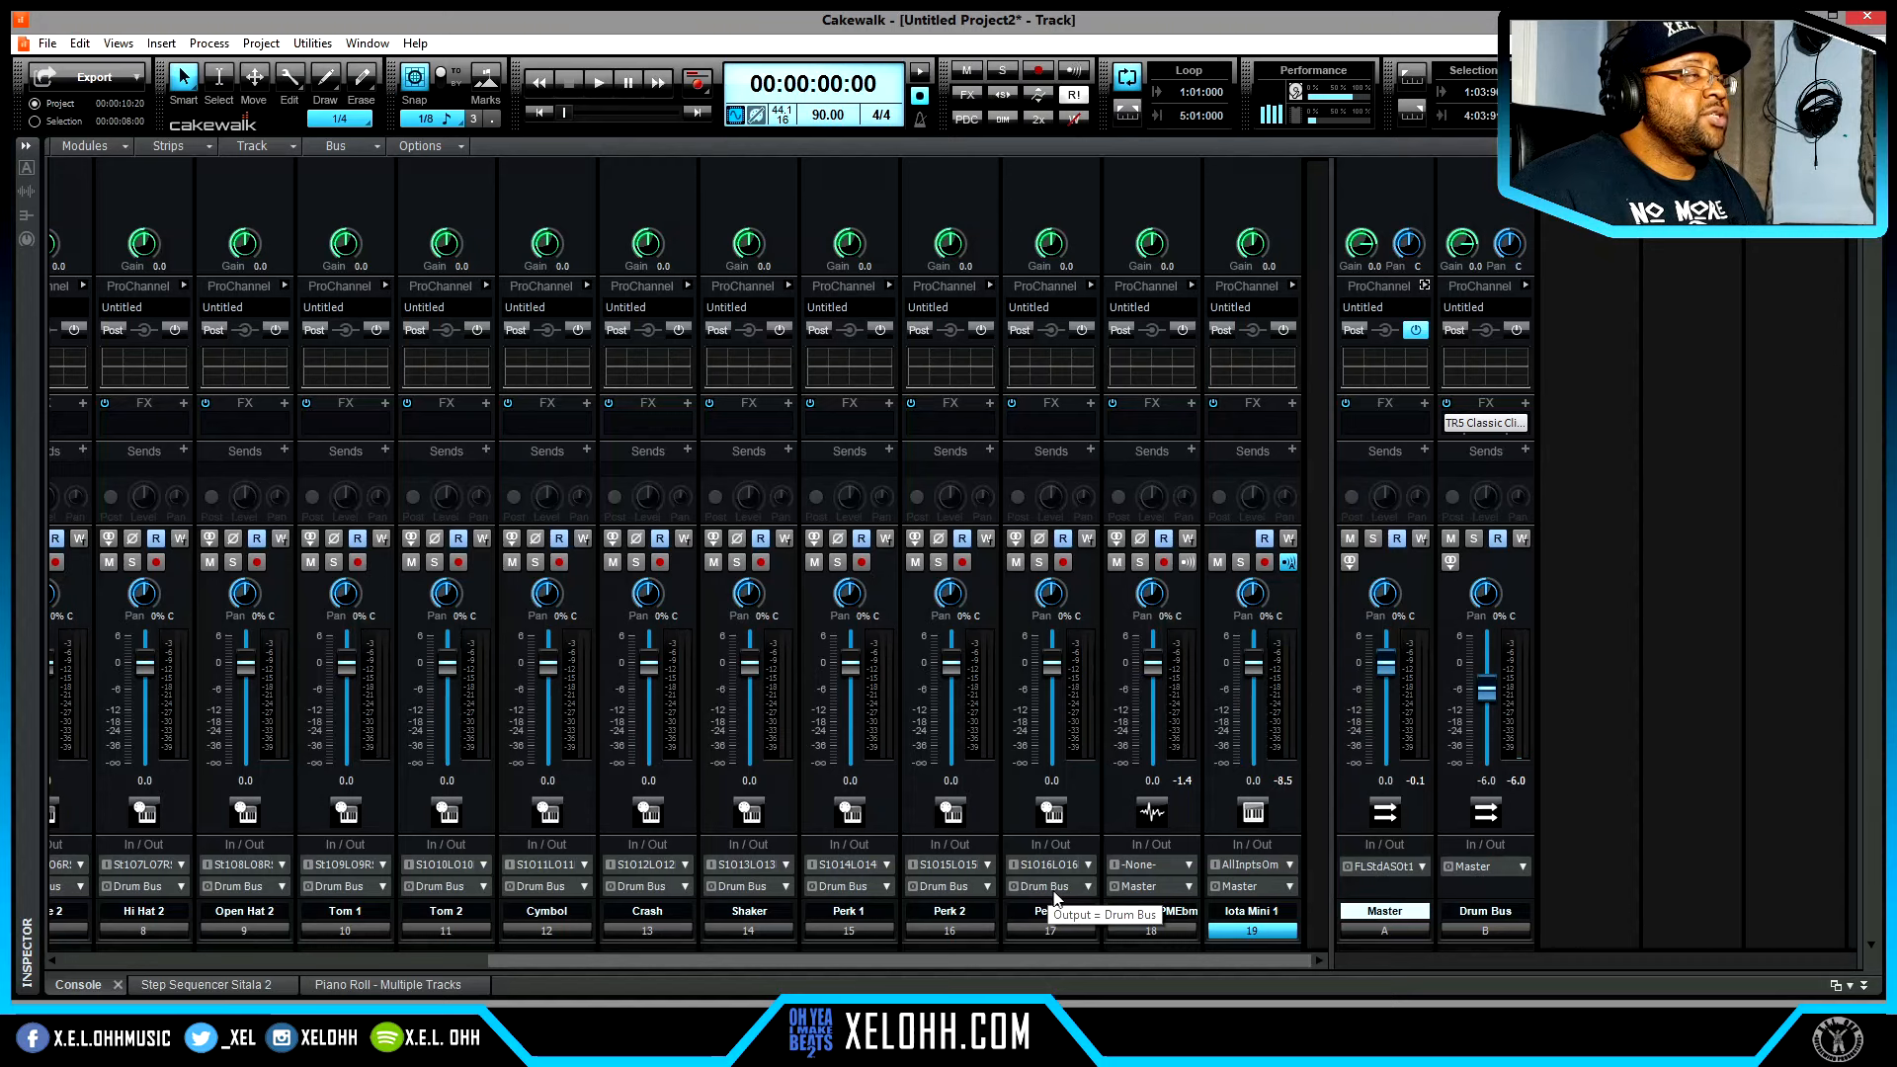
# - Insert a new stereo bus after the Drum Bus and name it sounds
pyautogui.rightClick(1585, 845)
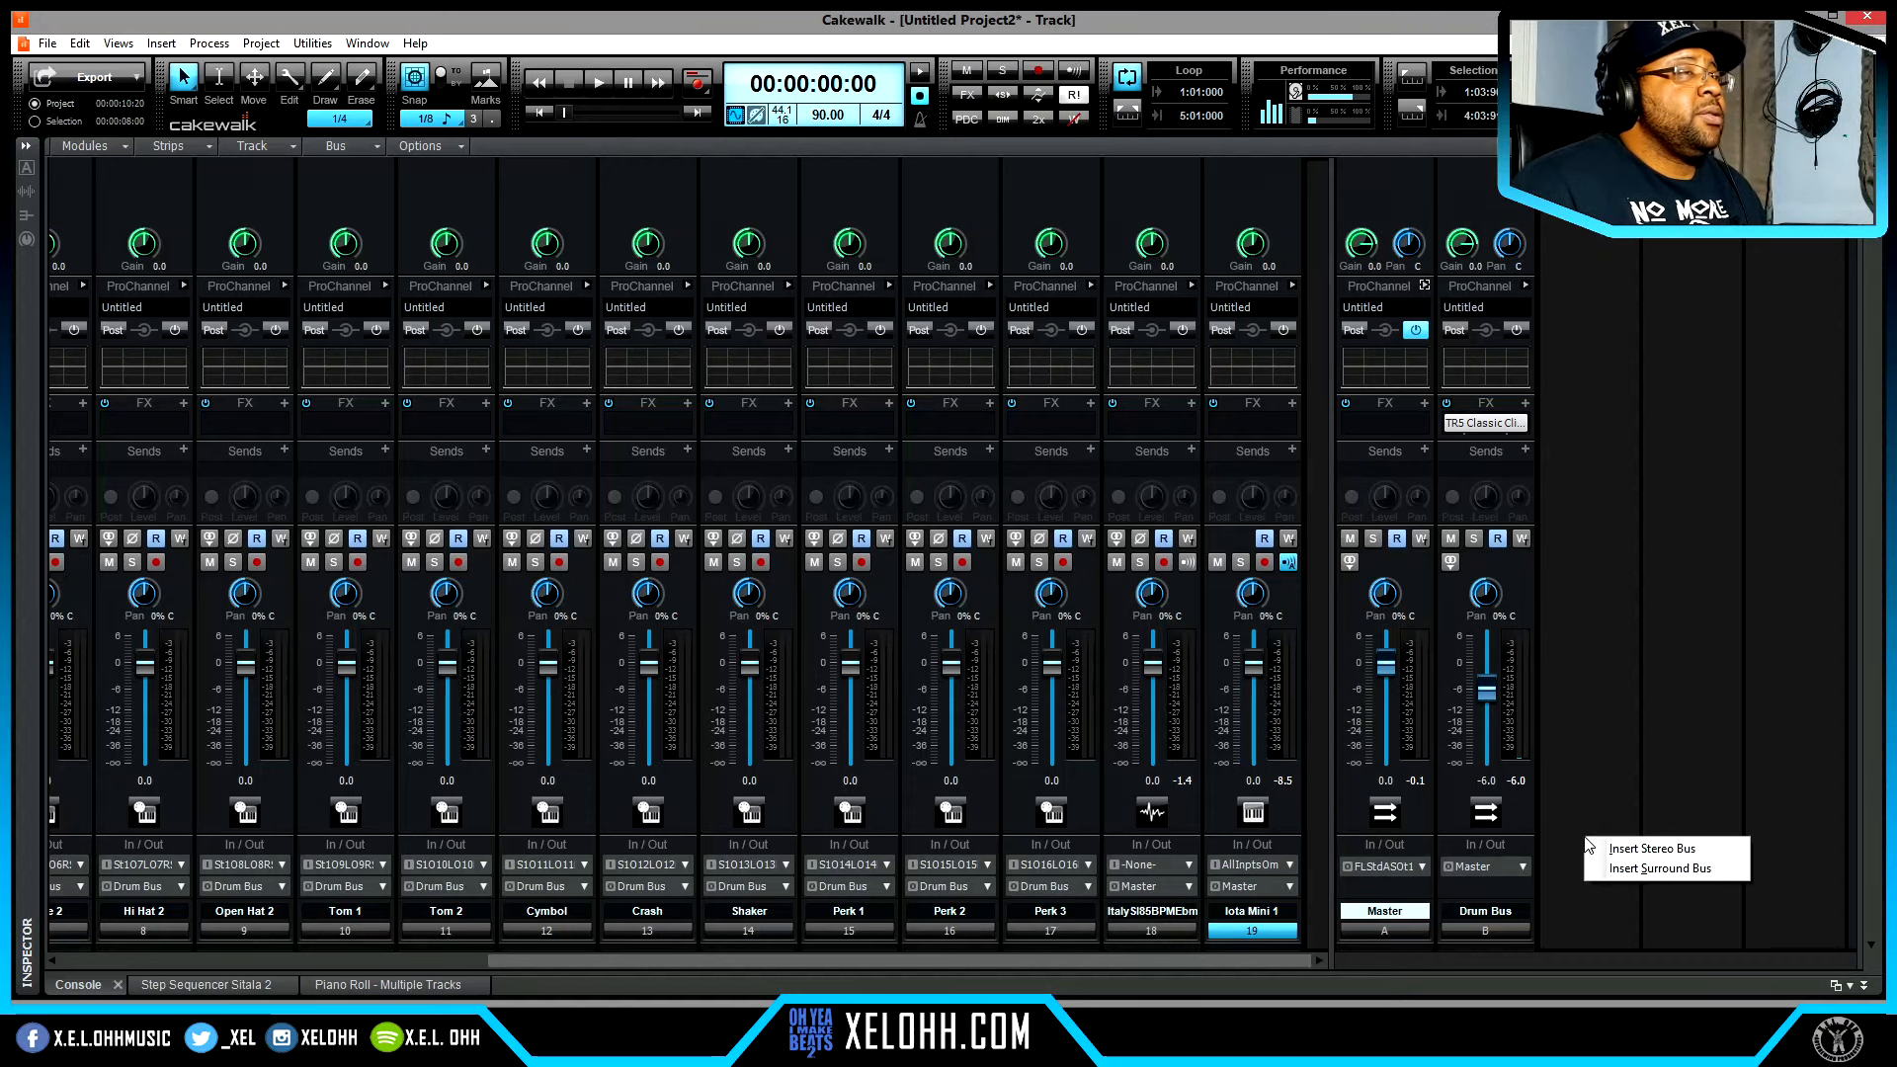
pyautogui.click(1642, 850)
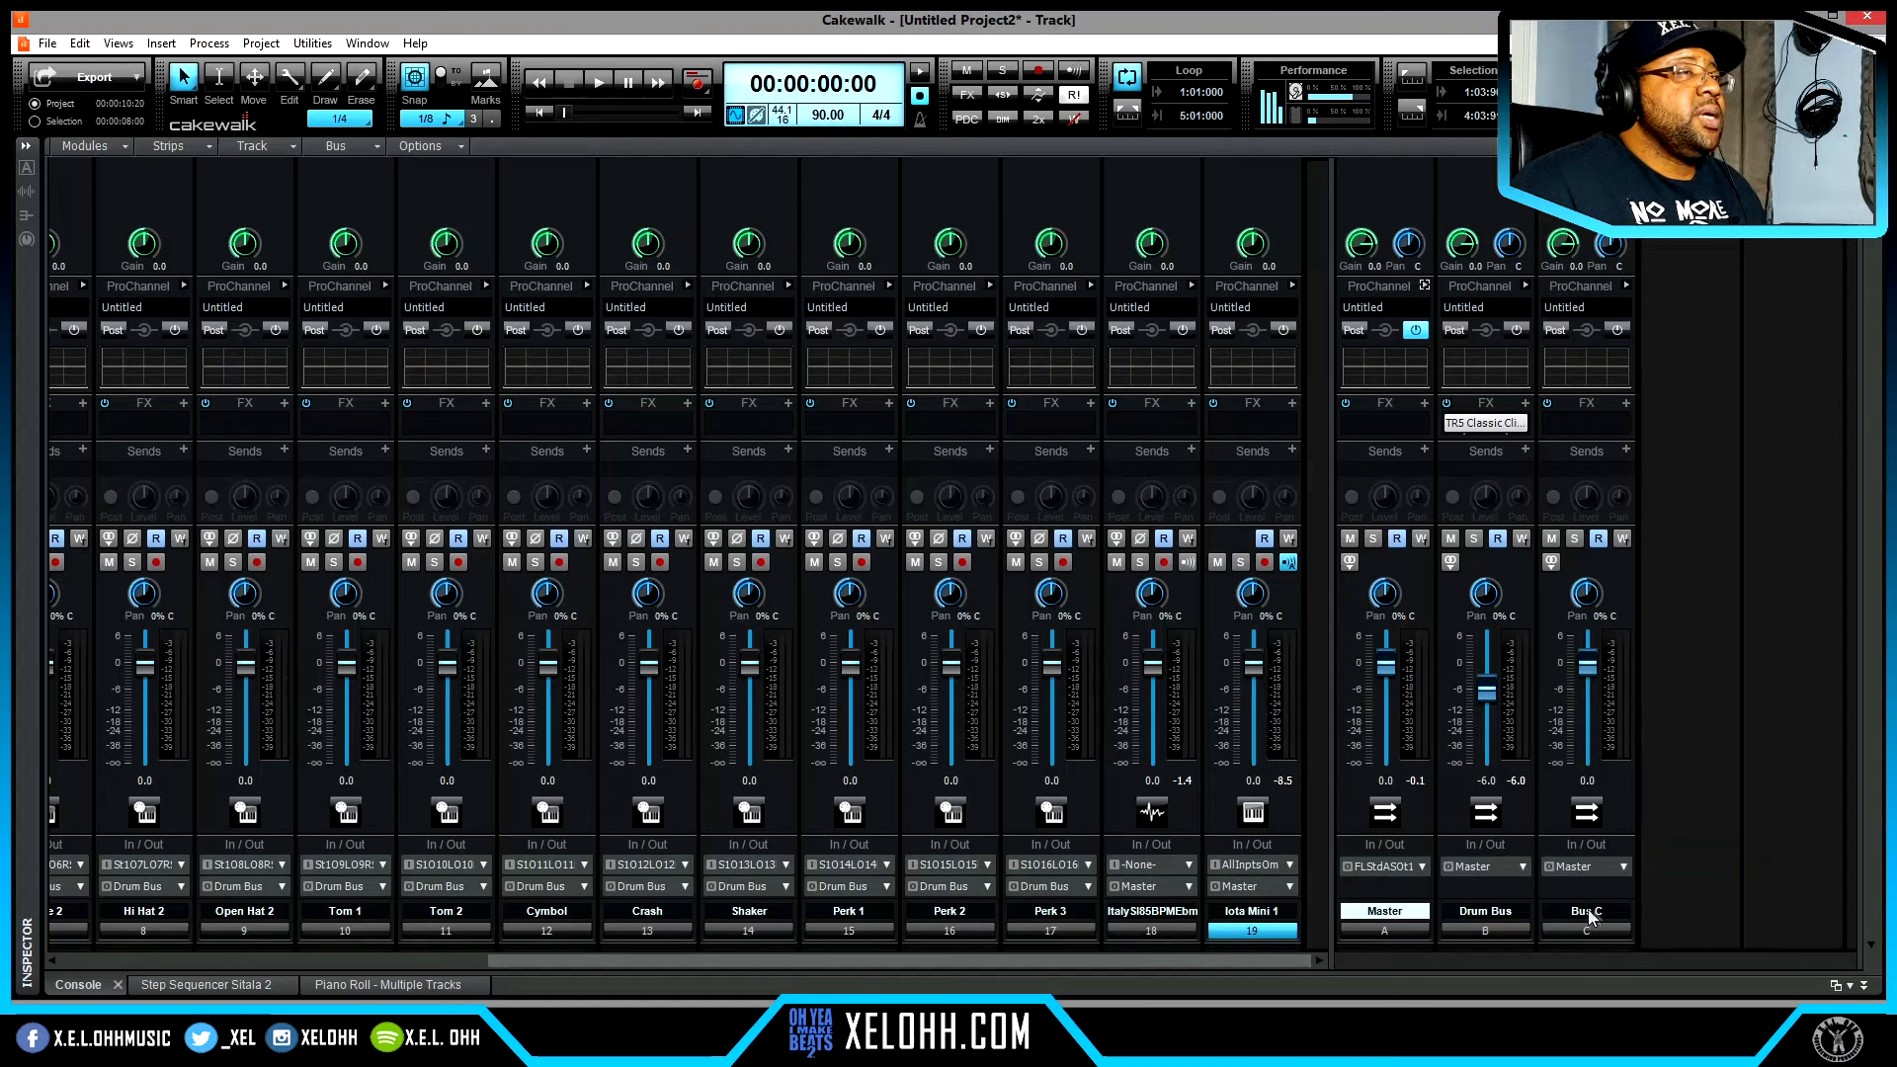
pyautogui.doubleClick(1593, 913)
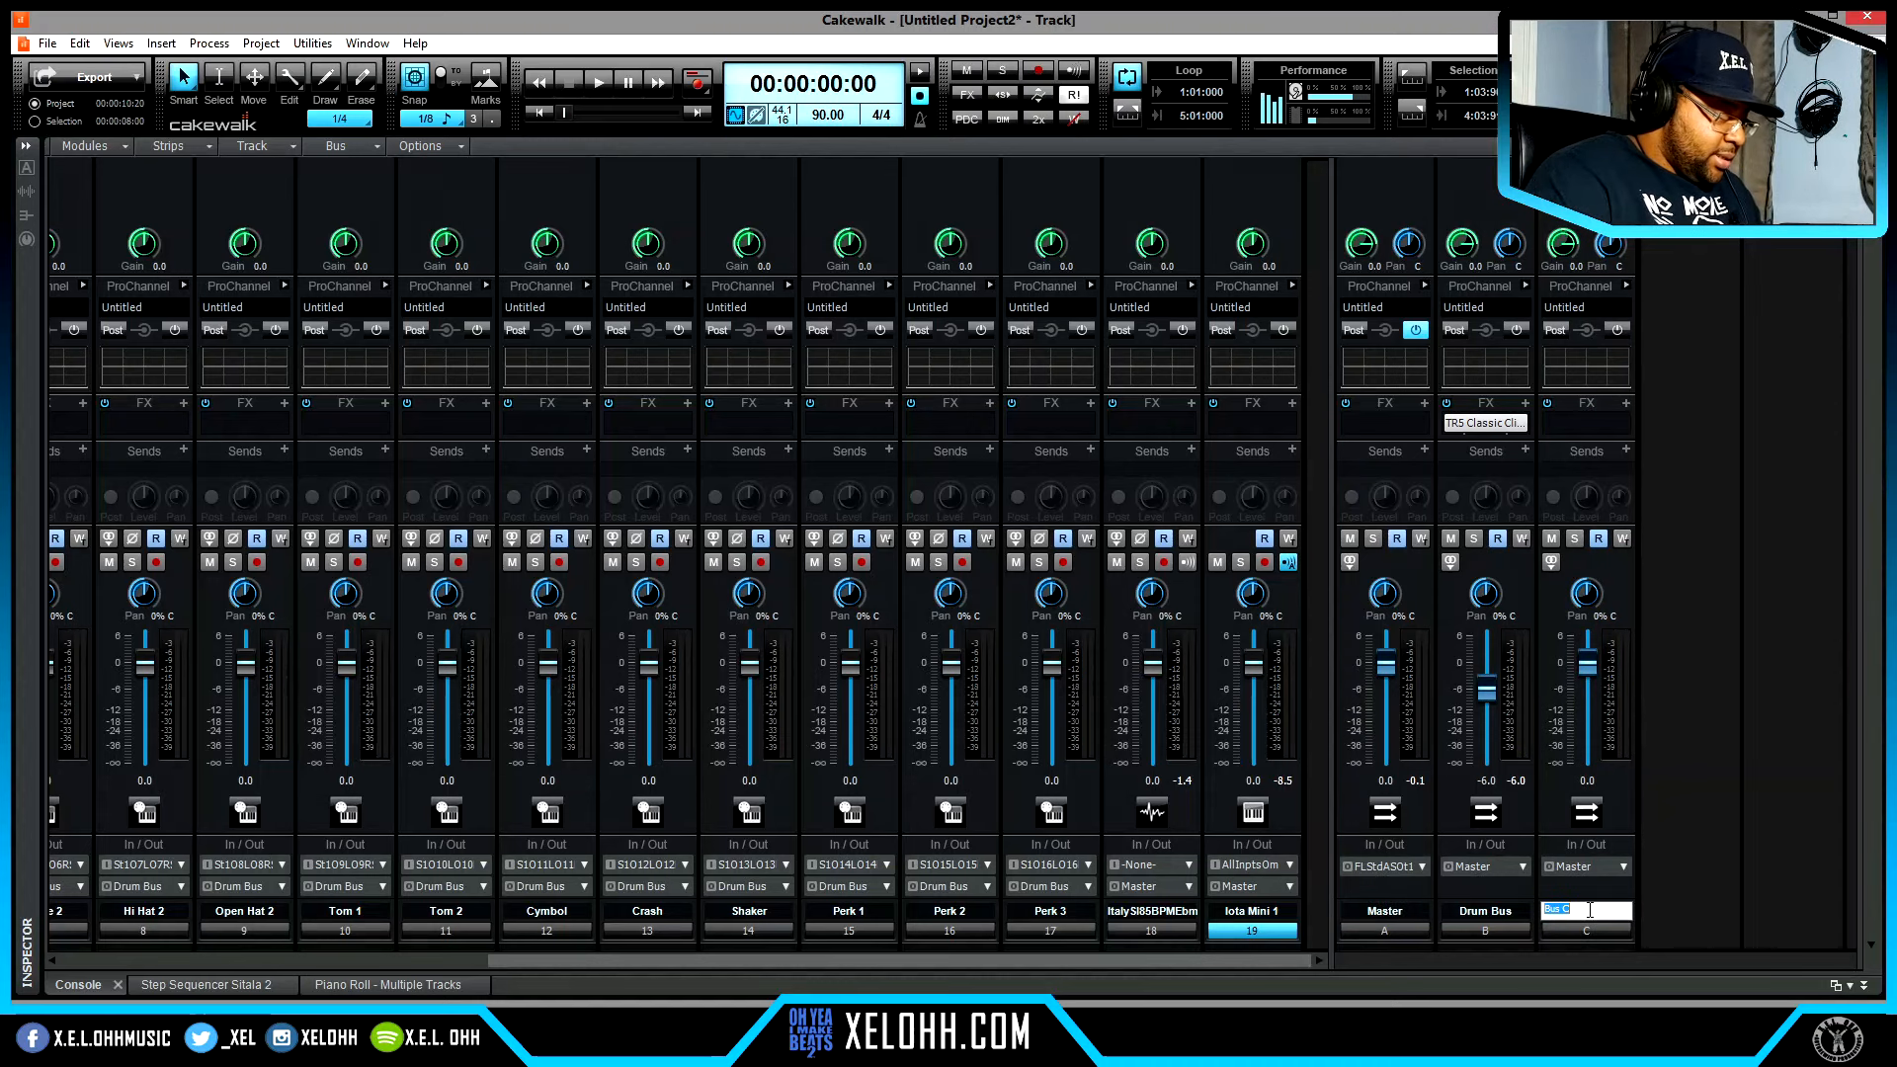
pyautogui.press('Return')
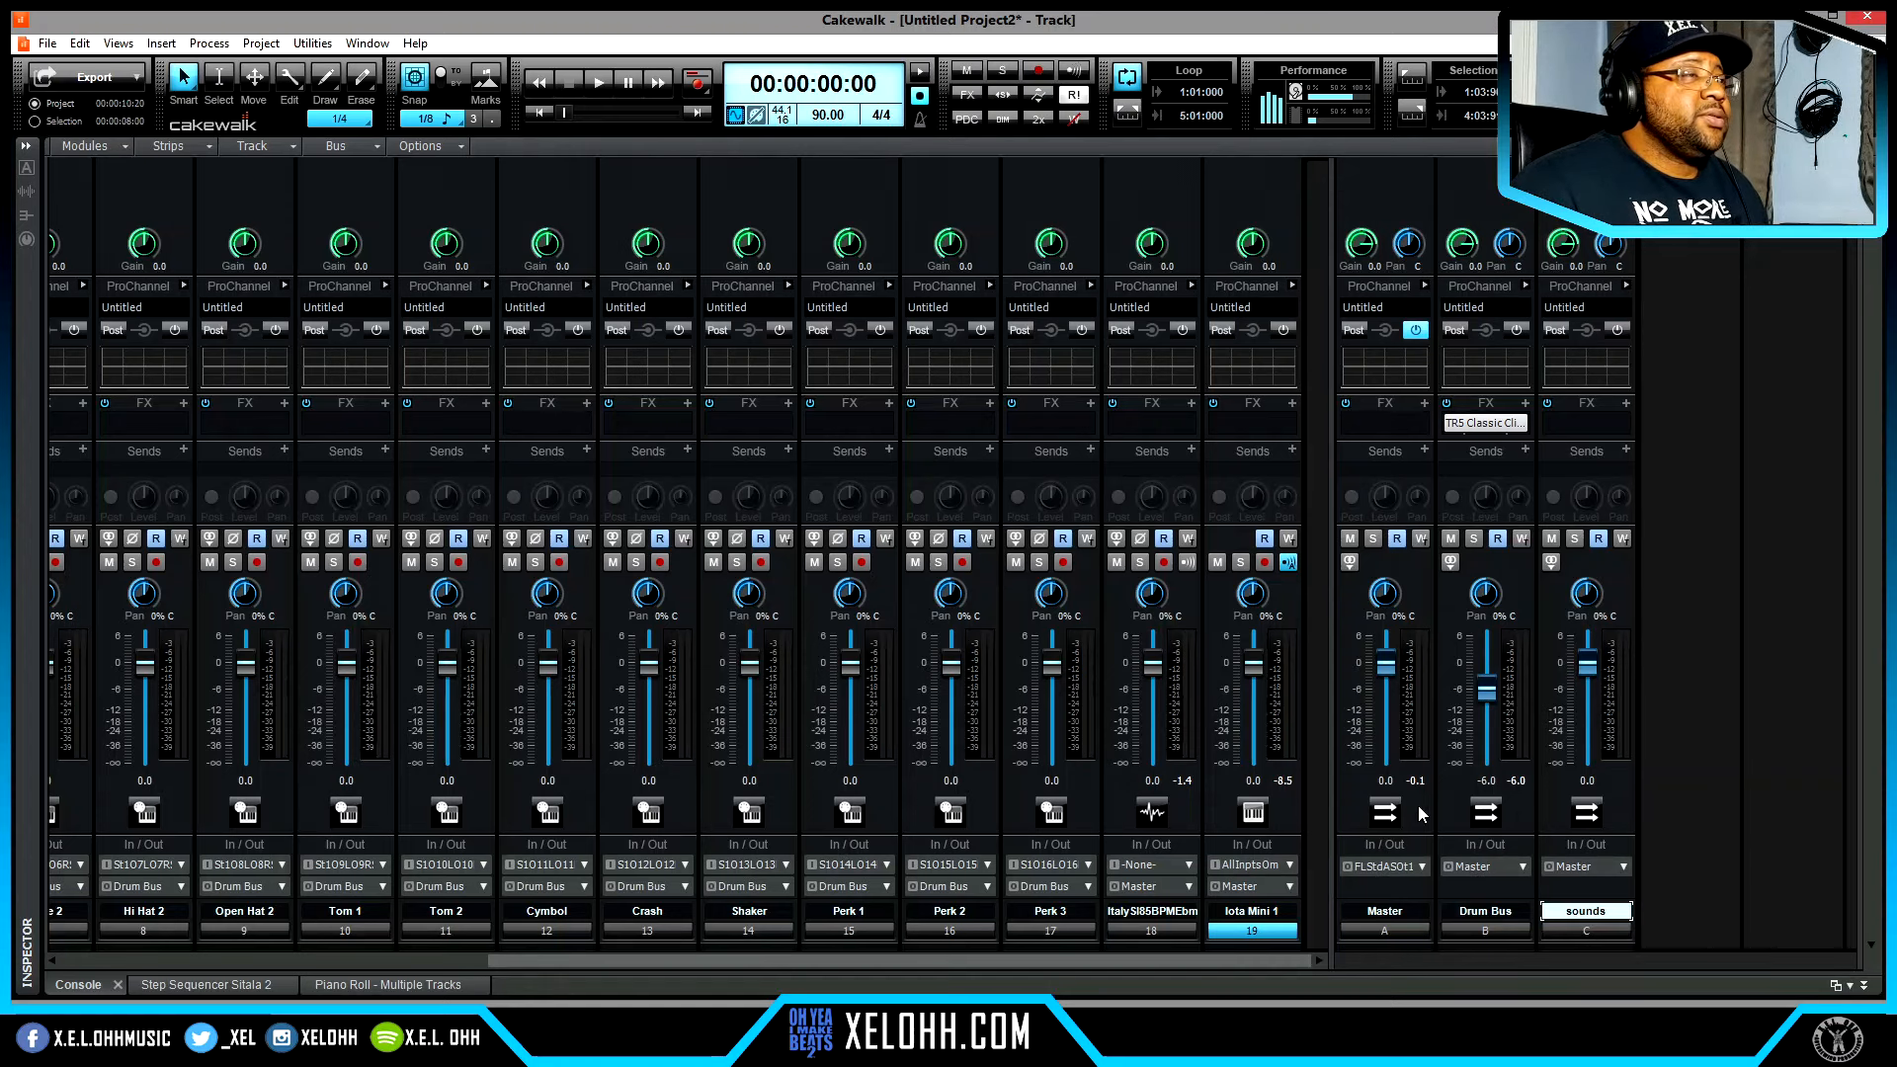
# - Route the outputs of the Italy Soul and Iota Mini 1 tracks together to the sounds bus
pyautogui.click(1167, 933)
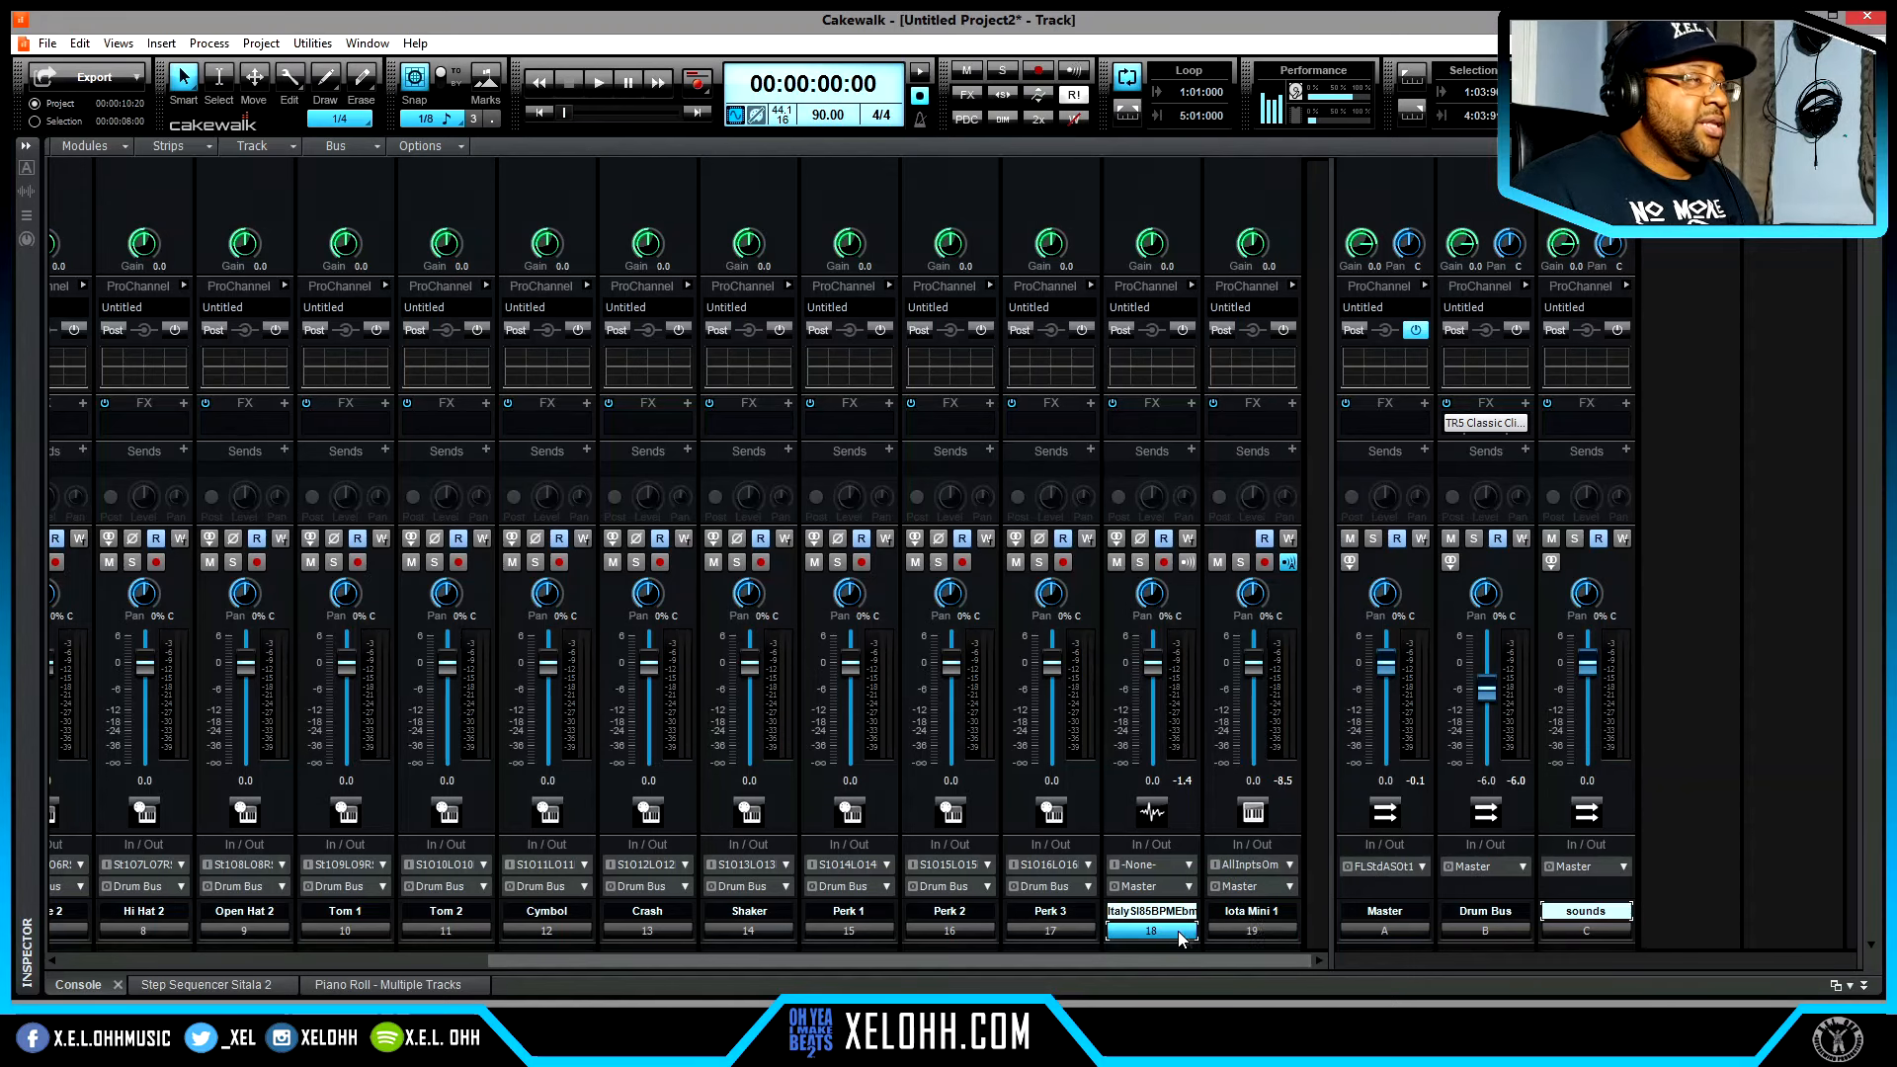
pyautogui.keyDown('shift'); pyautogui.click(1243, 932); pyautogui.keyUp('shift')
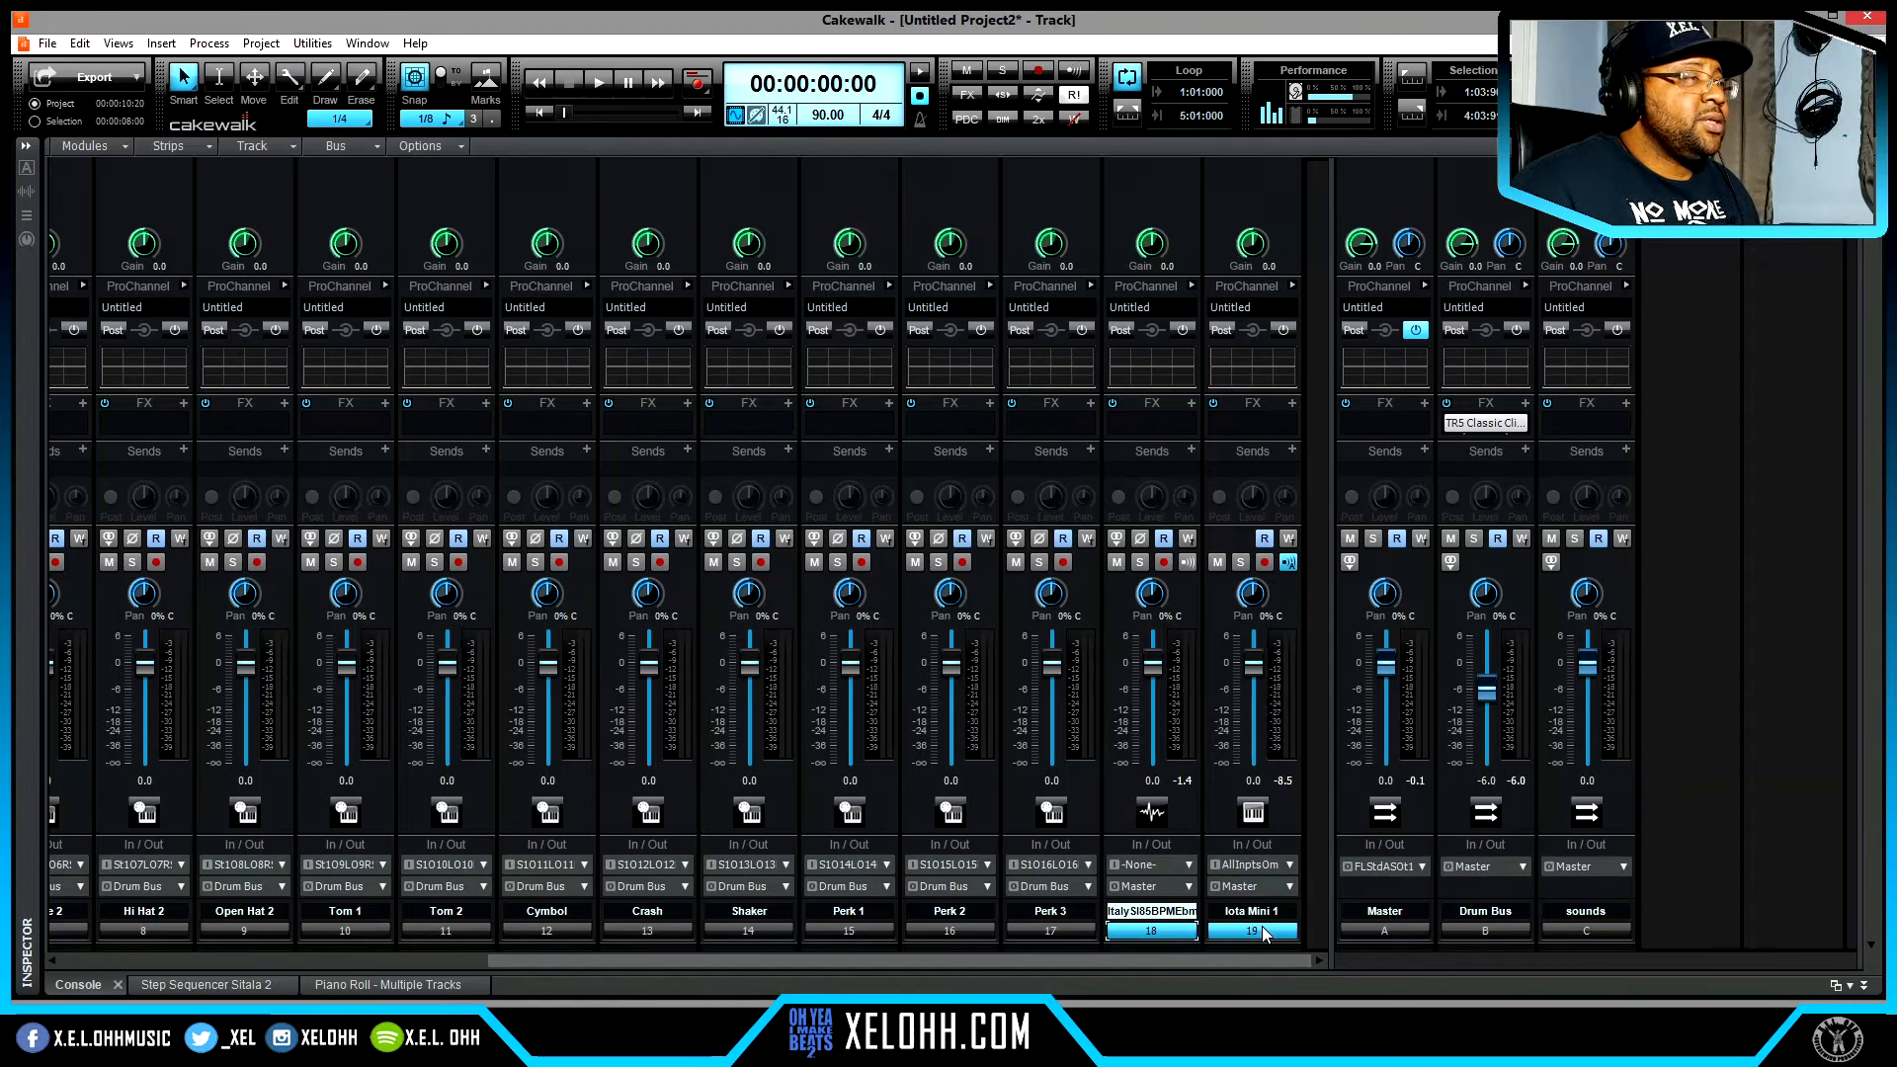
pyautogui.keyDown('ctrl'); pyautogui.click(1191, 886); pyautogui.keyUp('ctrl')
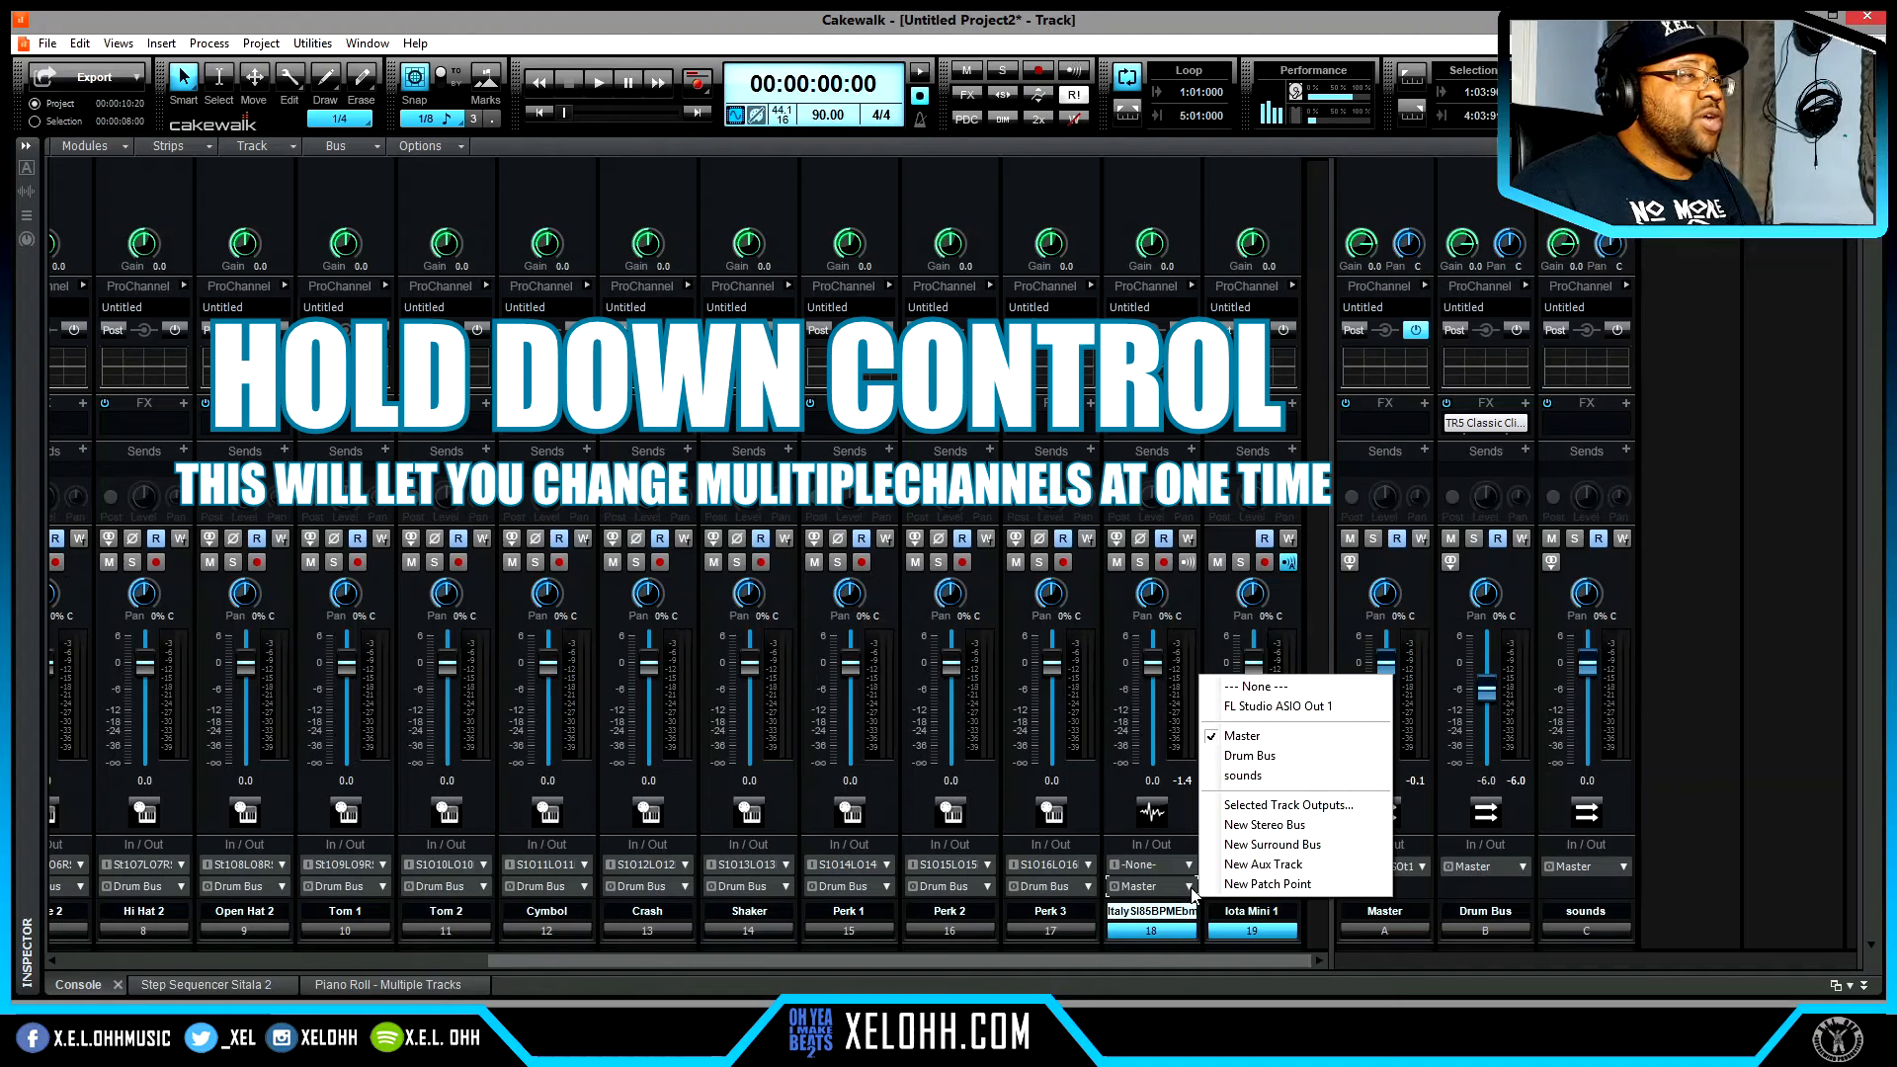
pyautogui.keyDown('ctrl'); pyautogui.click(1262, 777); pyautogui.keyUp('ctrl')
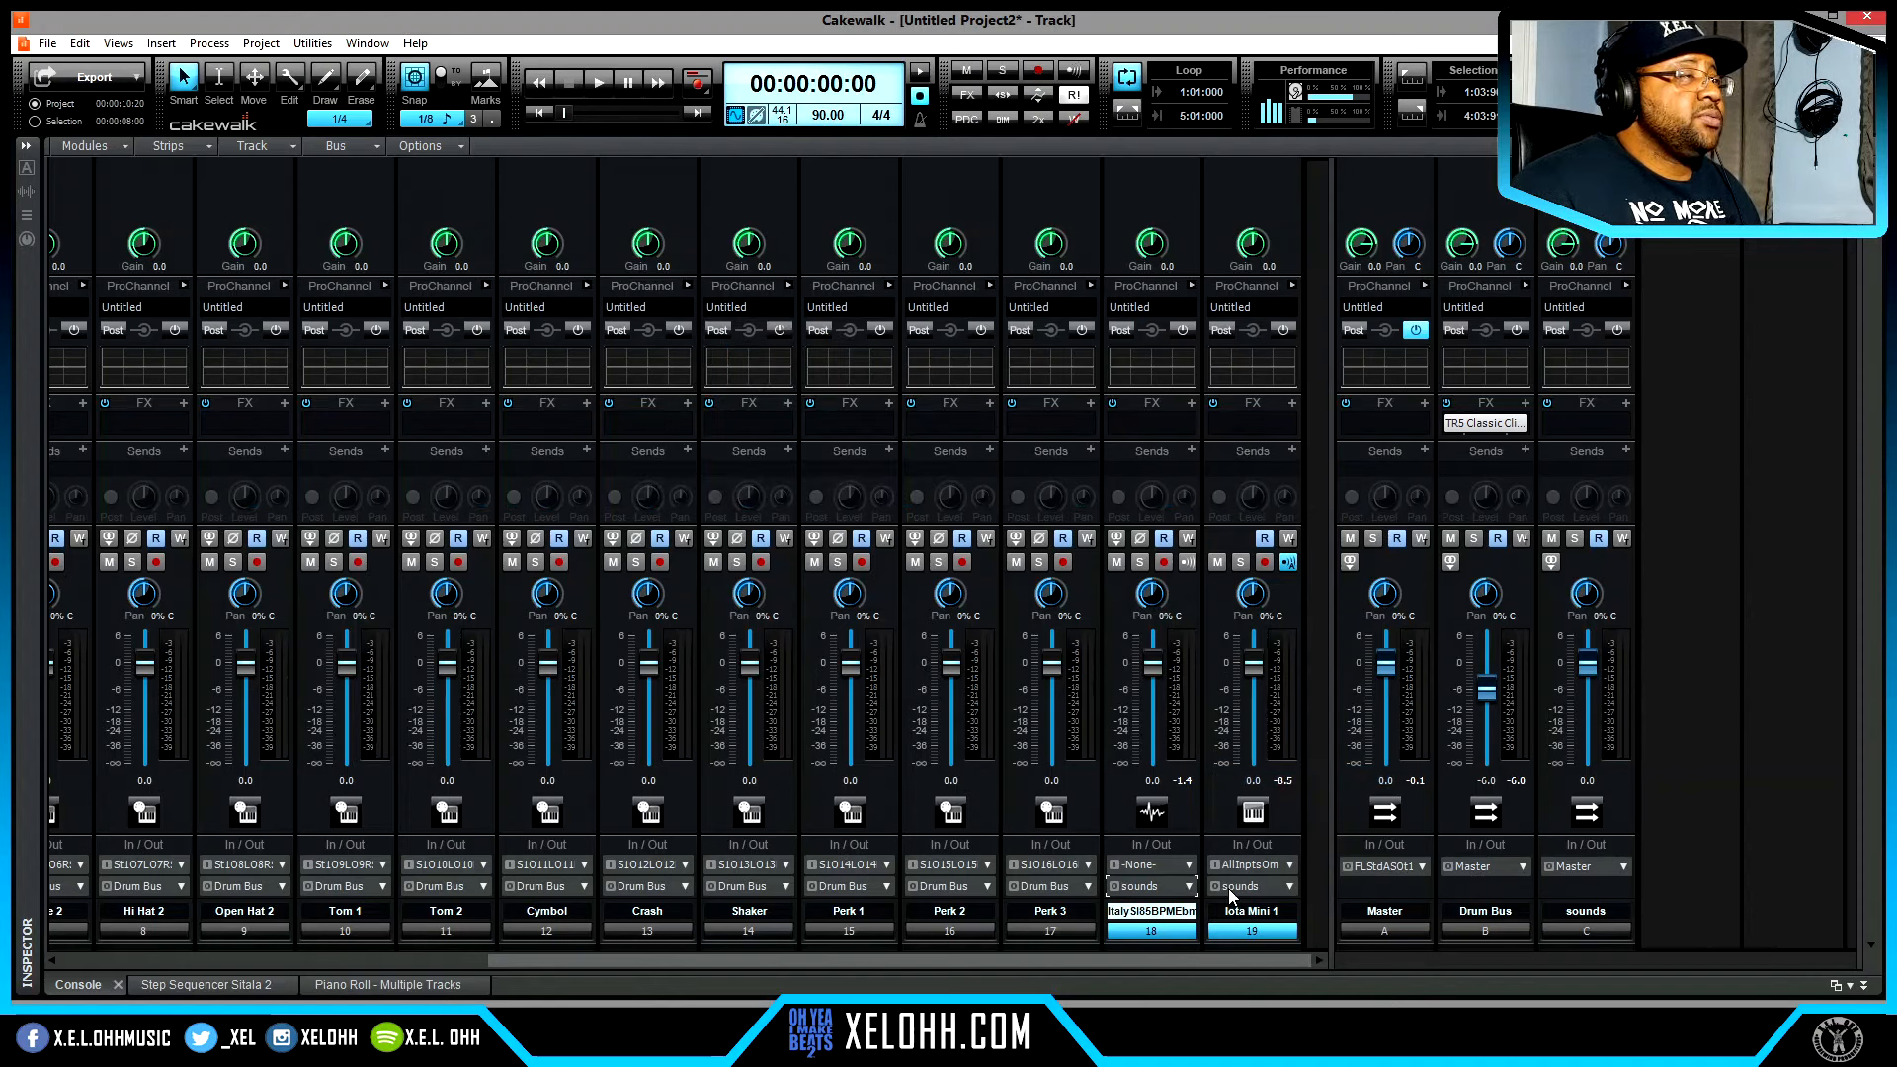
# - Color the Drum Bus blue and the sounds bus yellow
pyautogui.click(1490, 945)
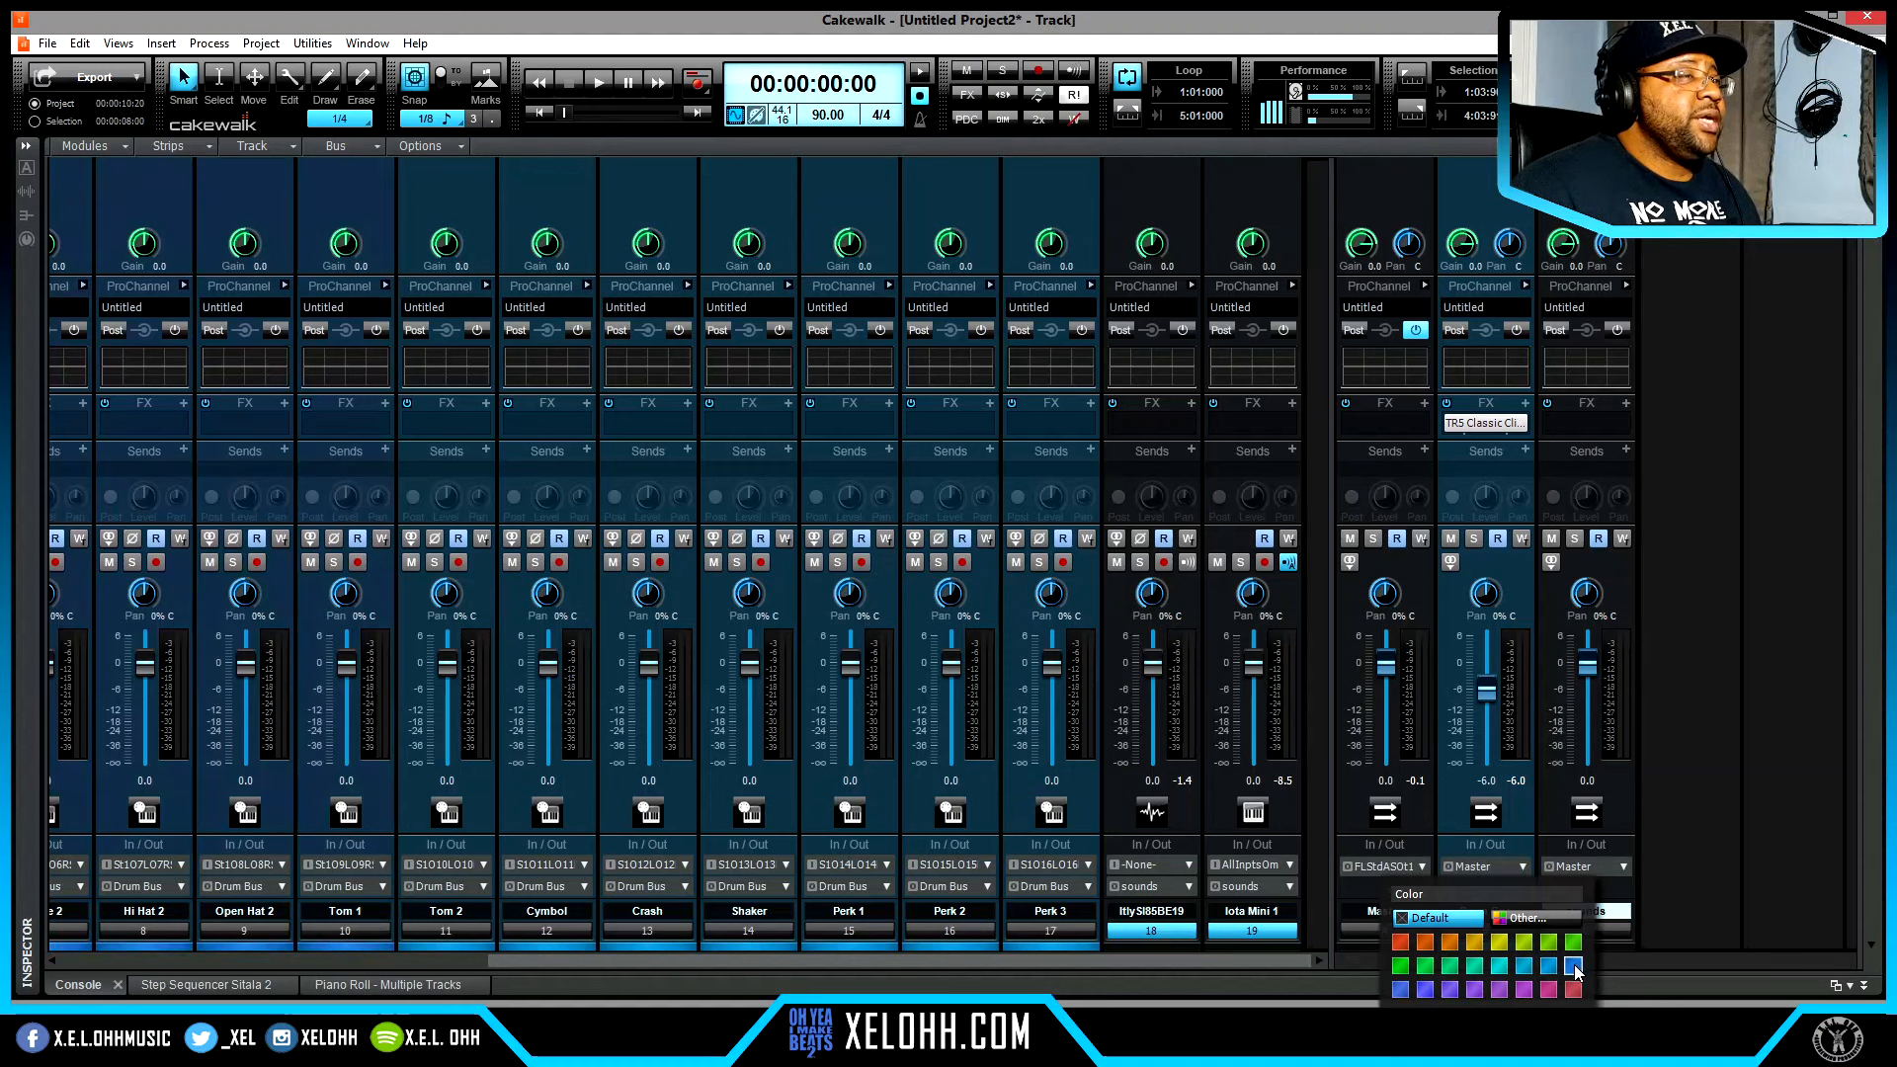
pyautogui.click(1574, 966)
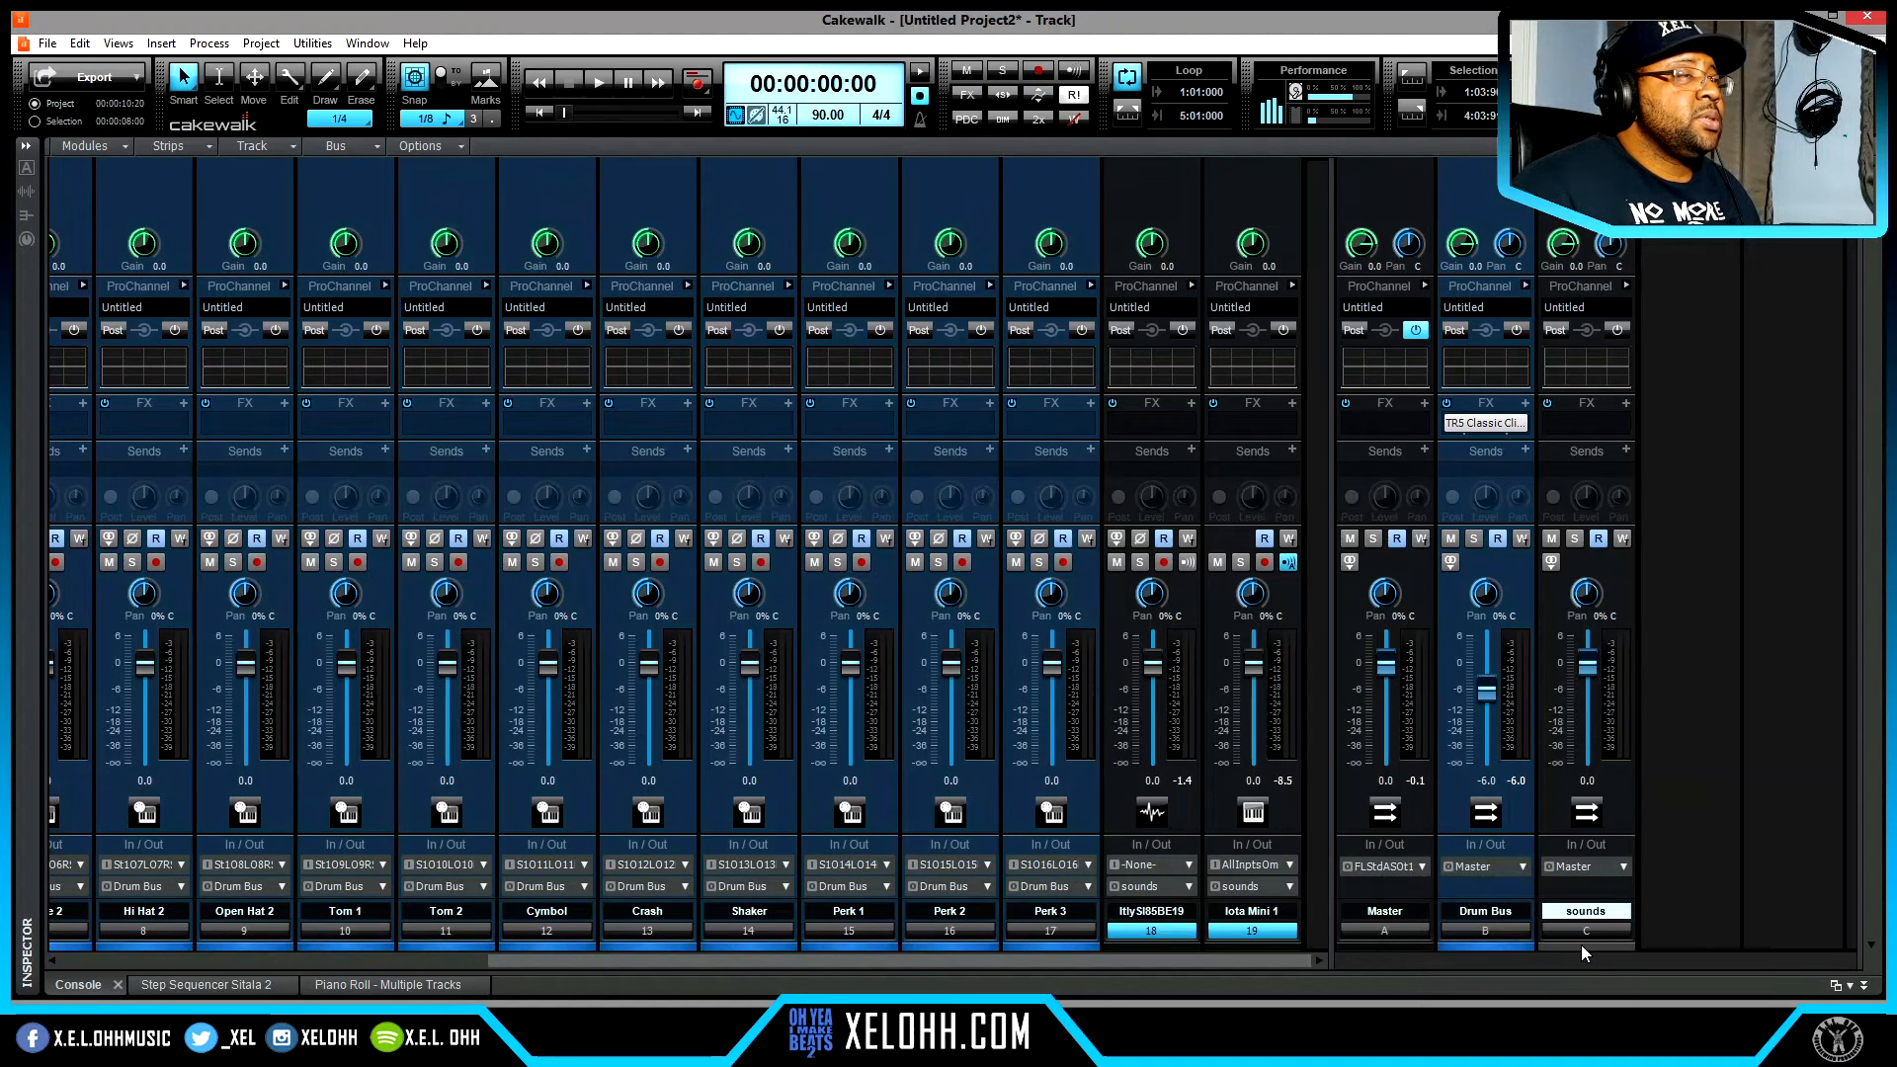
pyautogui.click(1581, 945)
pyautogui.click(1590, 941)
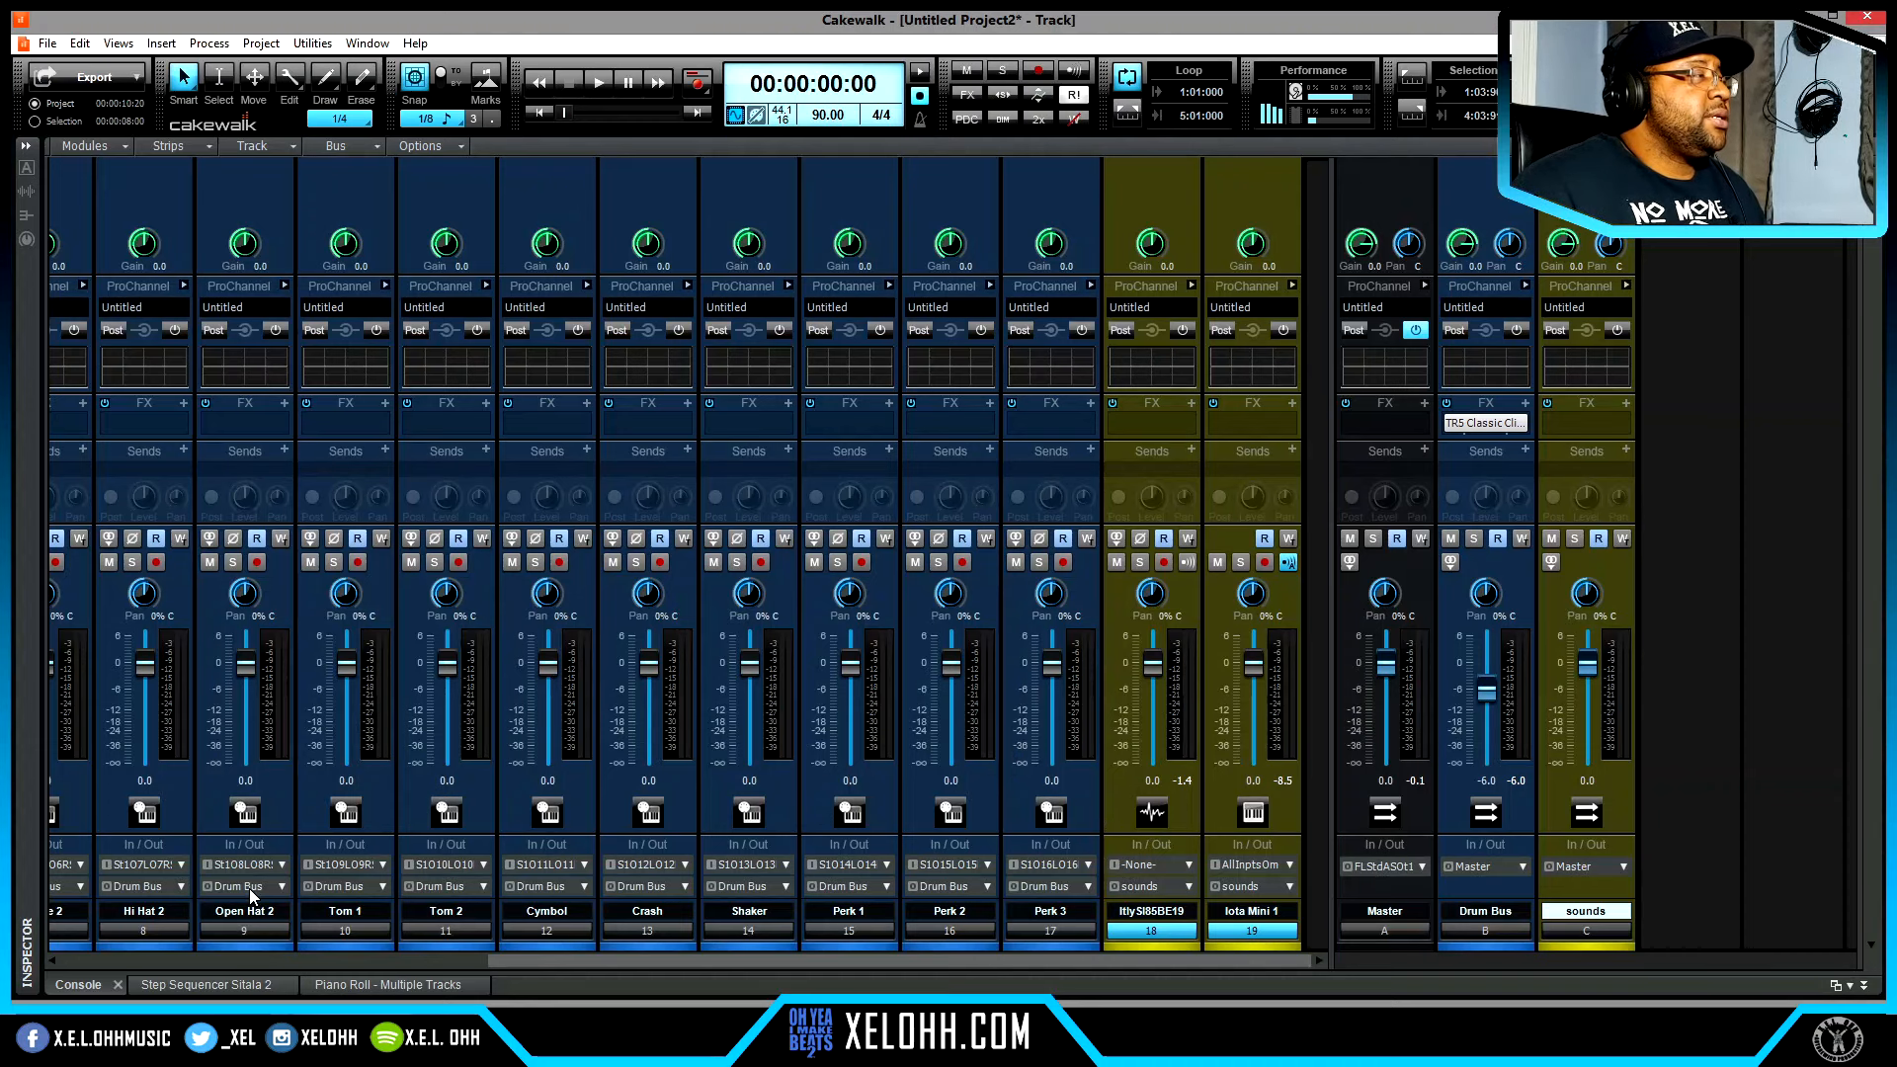
# - Hide the Sitala 2 track's strip from the console
pyautogui.moveTo(1033, 959); pyautogui.dragTo(579, 970)
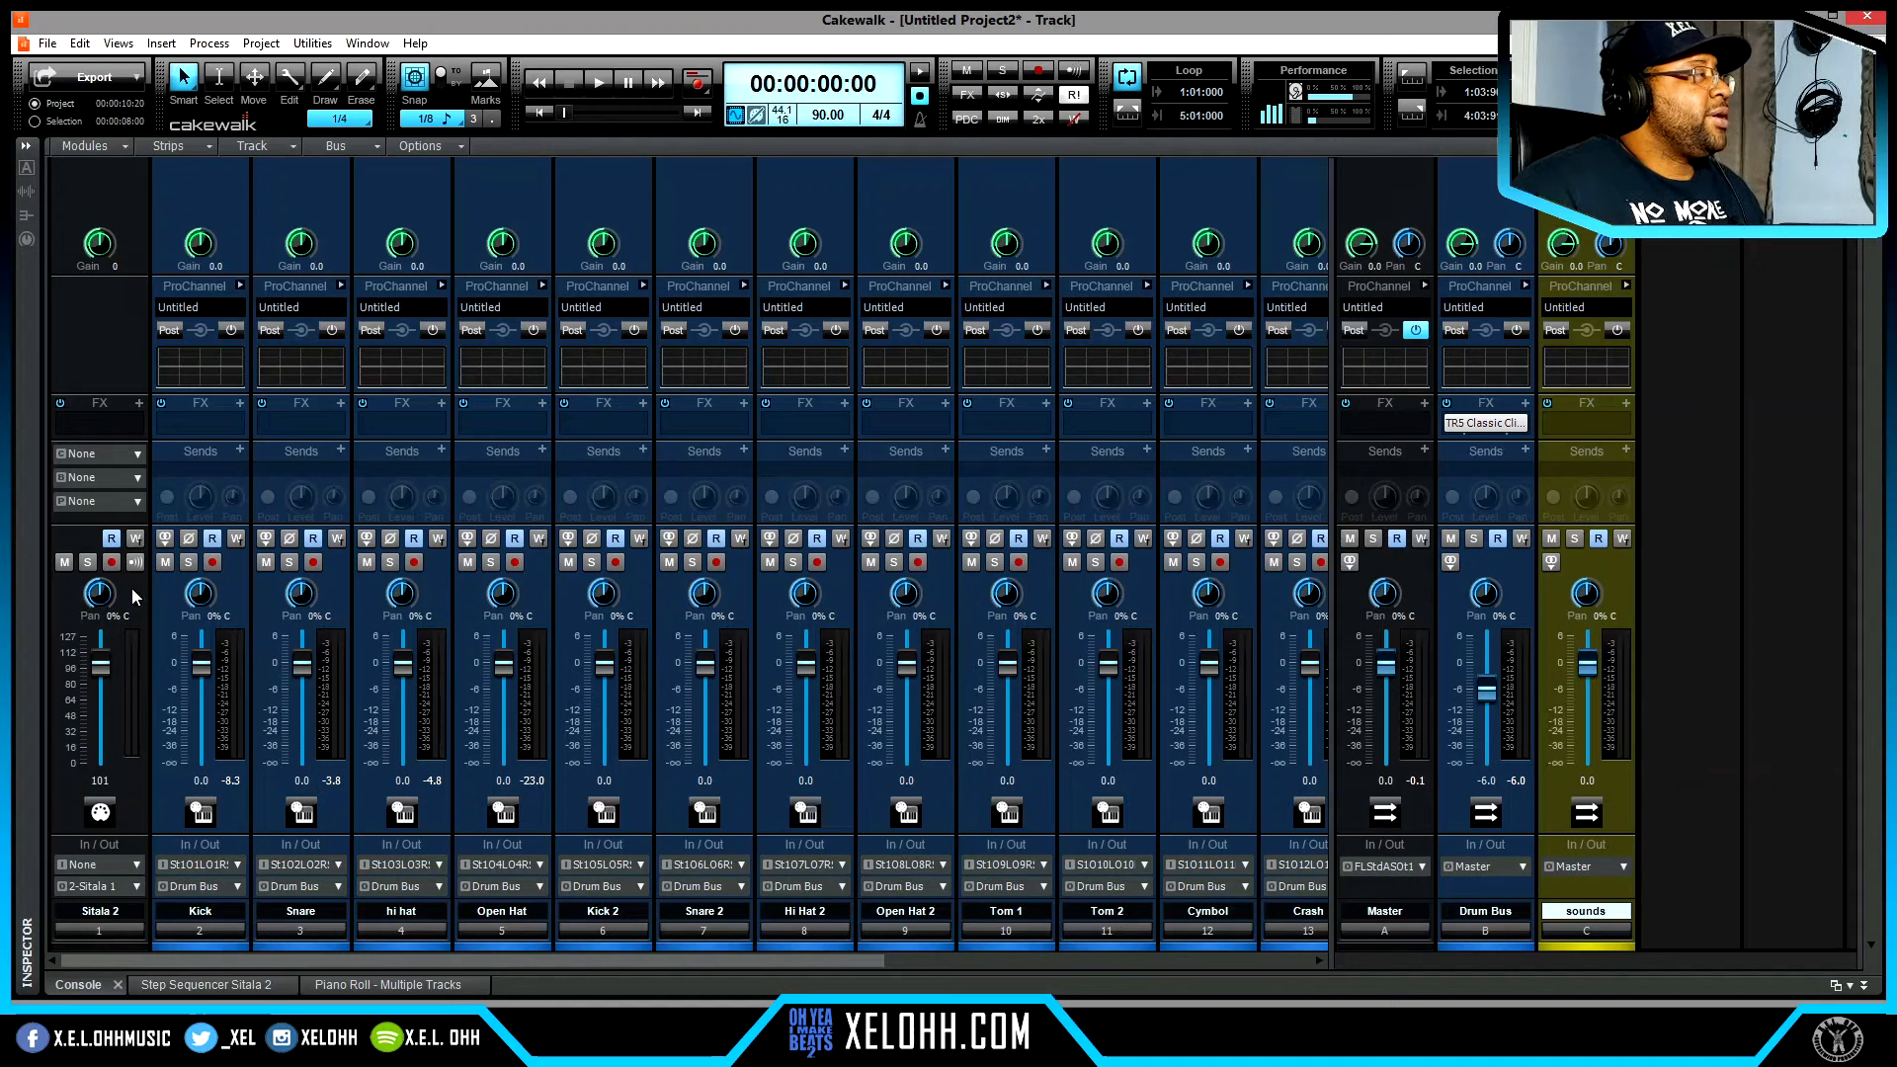
pyautogui.click(60, 595)
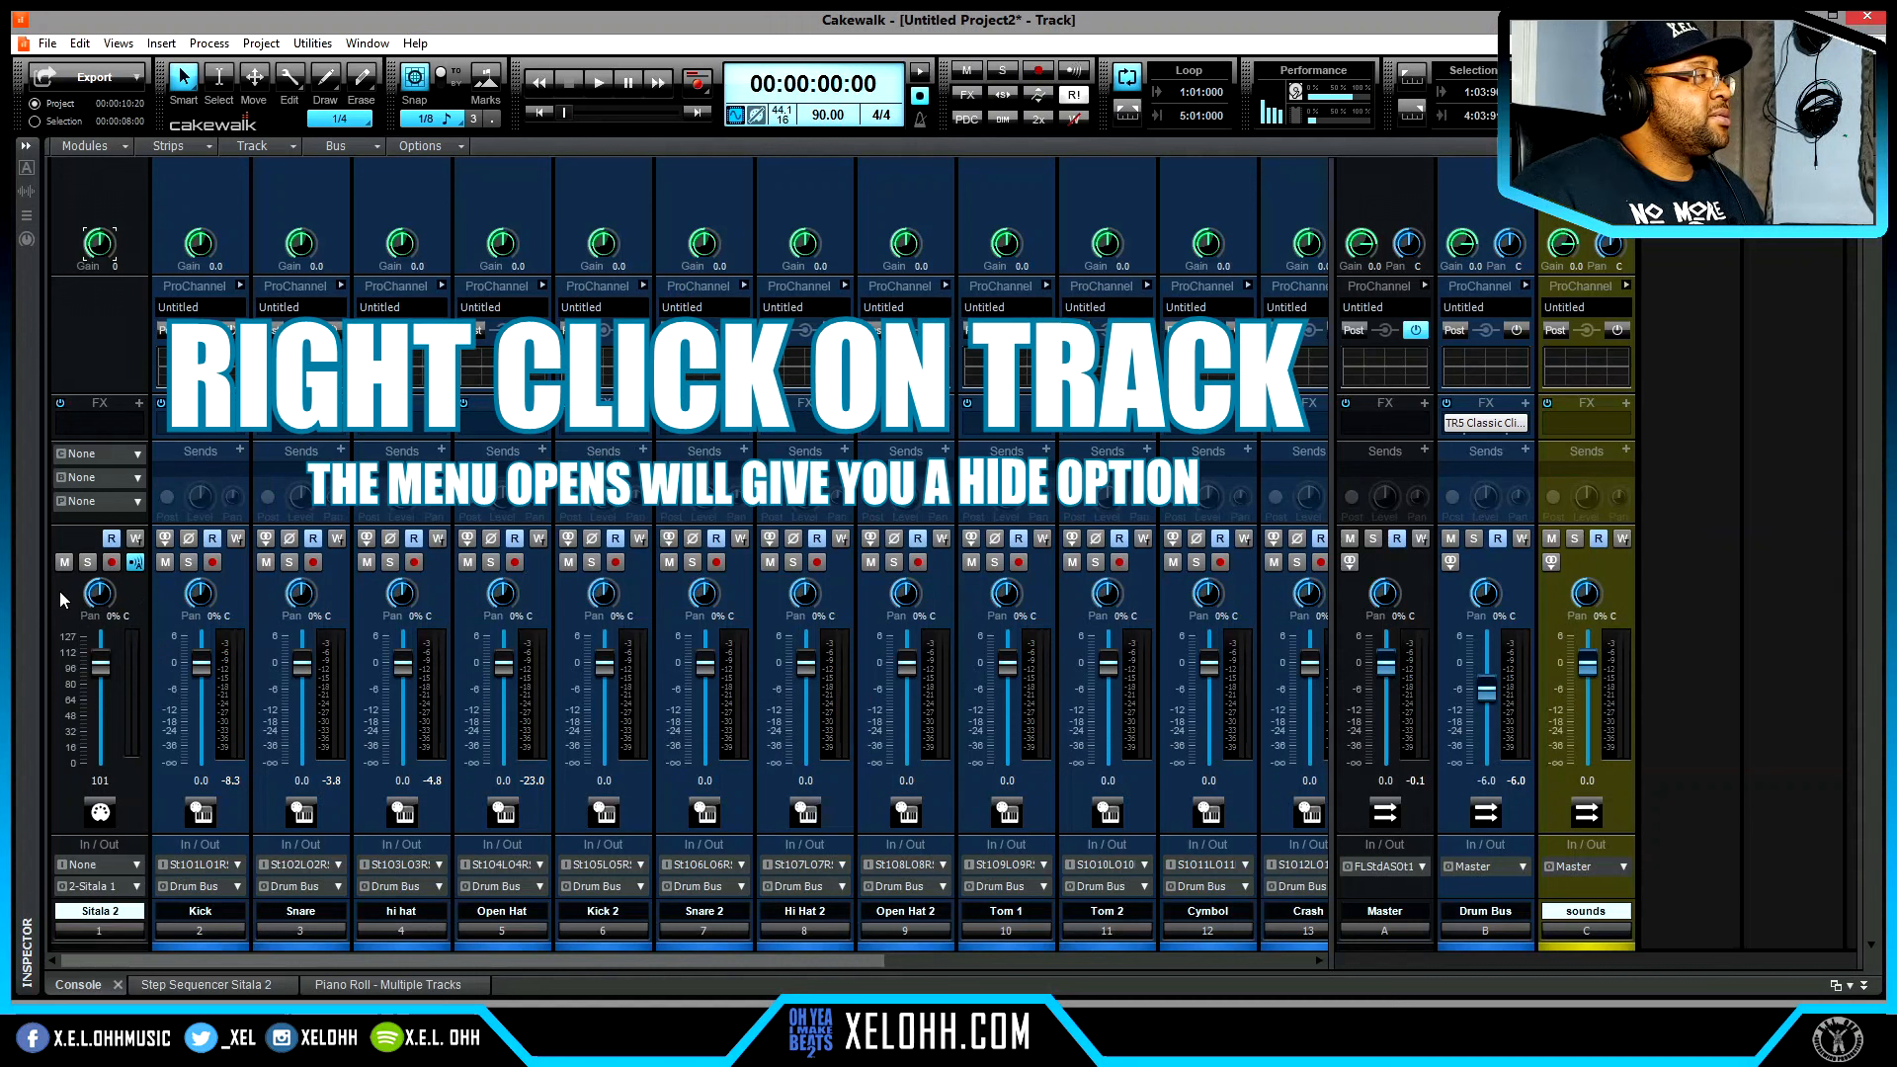
pyautogui.rightClick(59, 591)
pyautogui.rightClick(139, 582)
pyautogui.rightClick(139, 582)
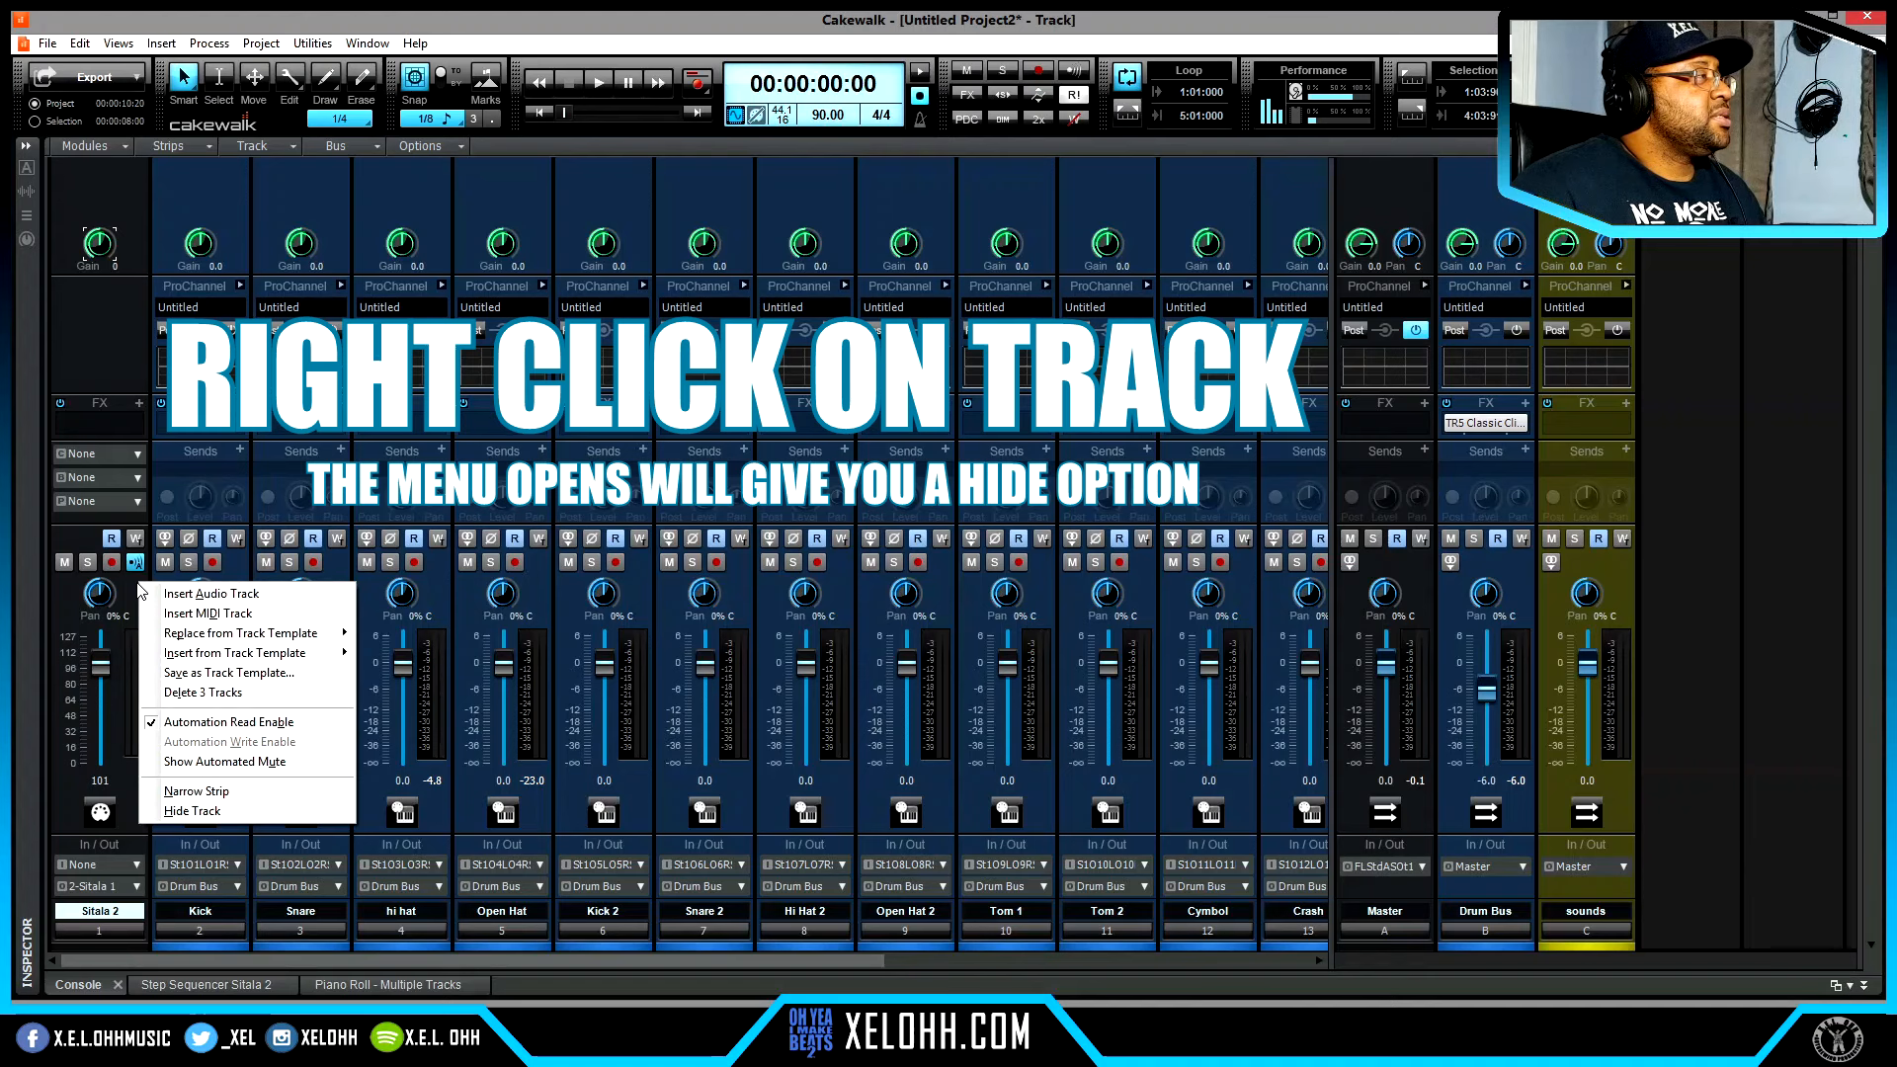
pyautogui.click(269, 810)
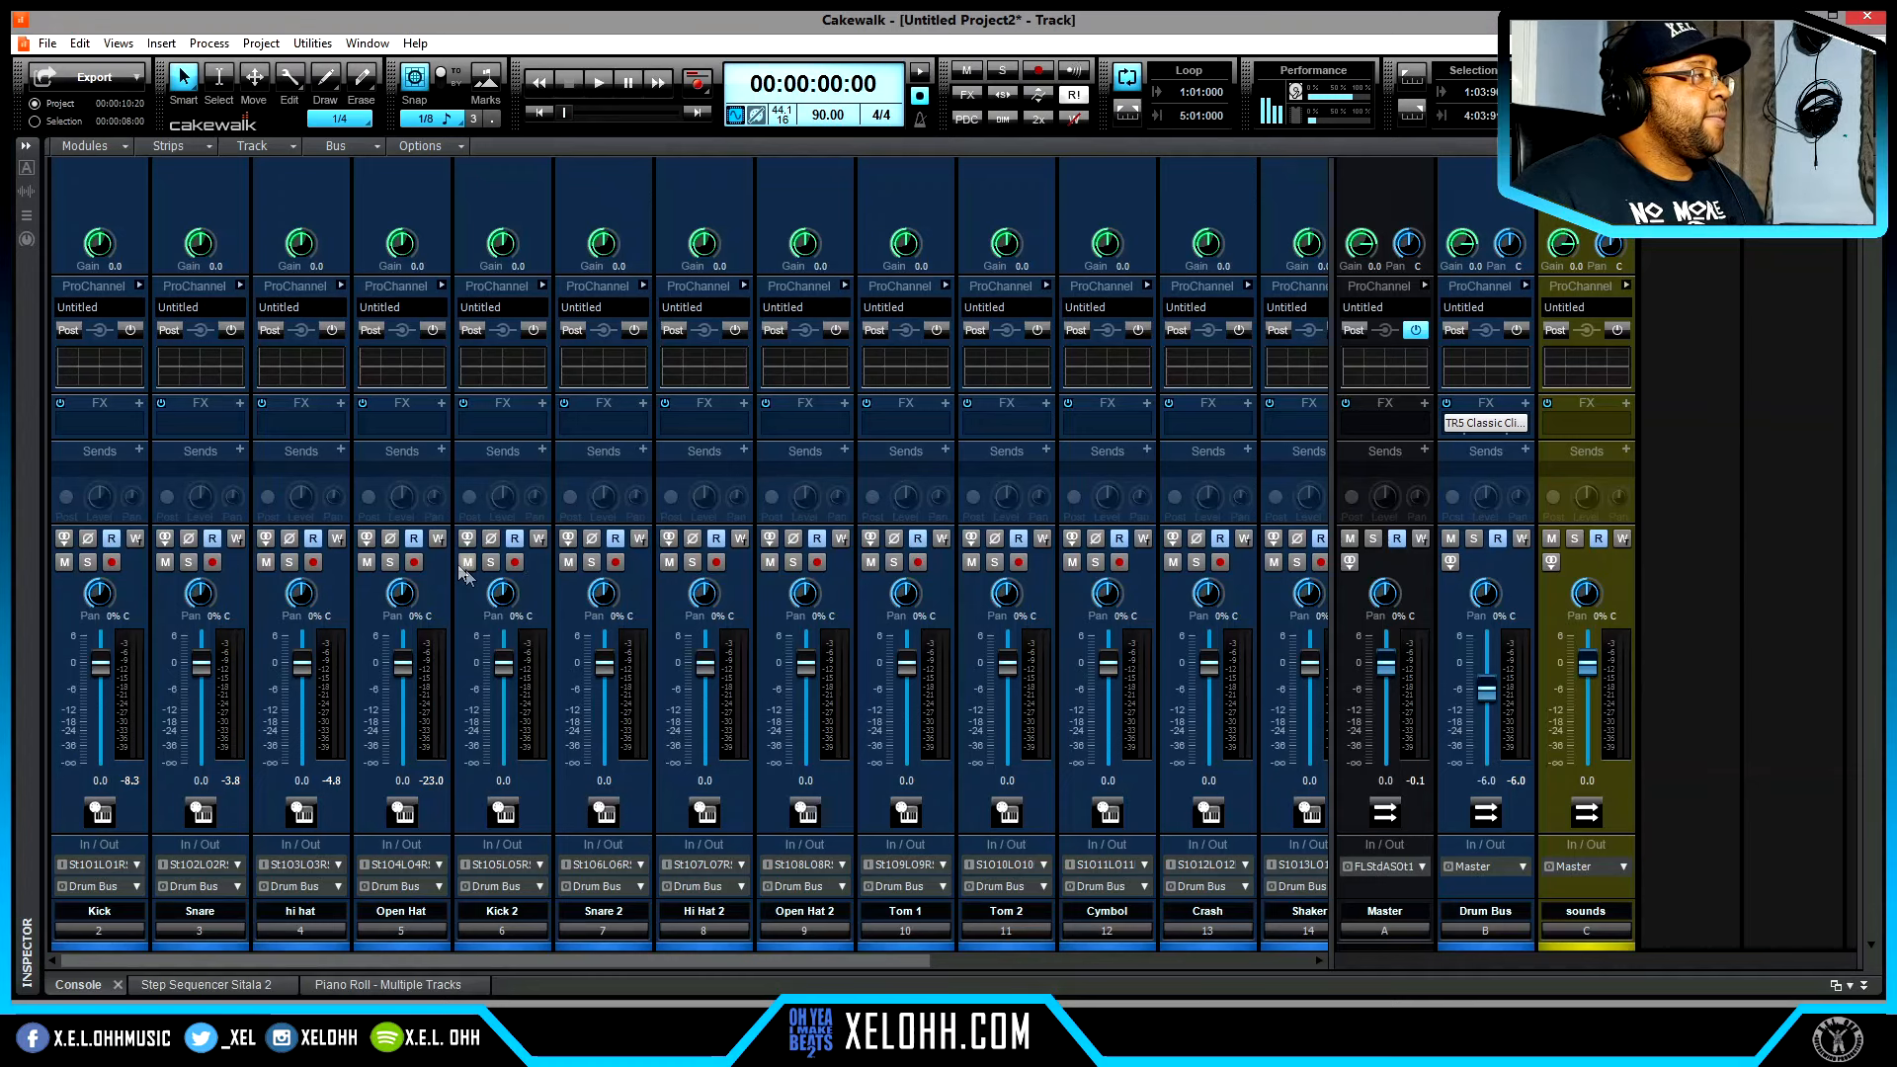
# - Move the Kick 2 strip ahead of Kick and back to its place after Open Hat
pyautogui.click(536, 591)
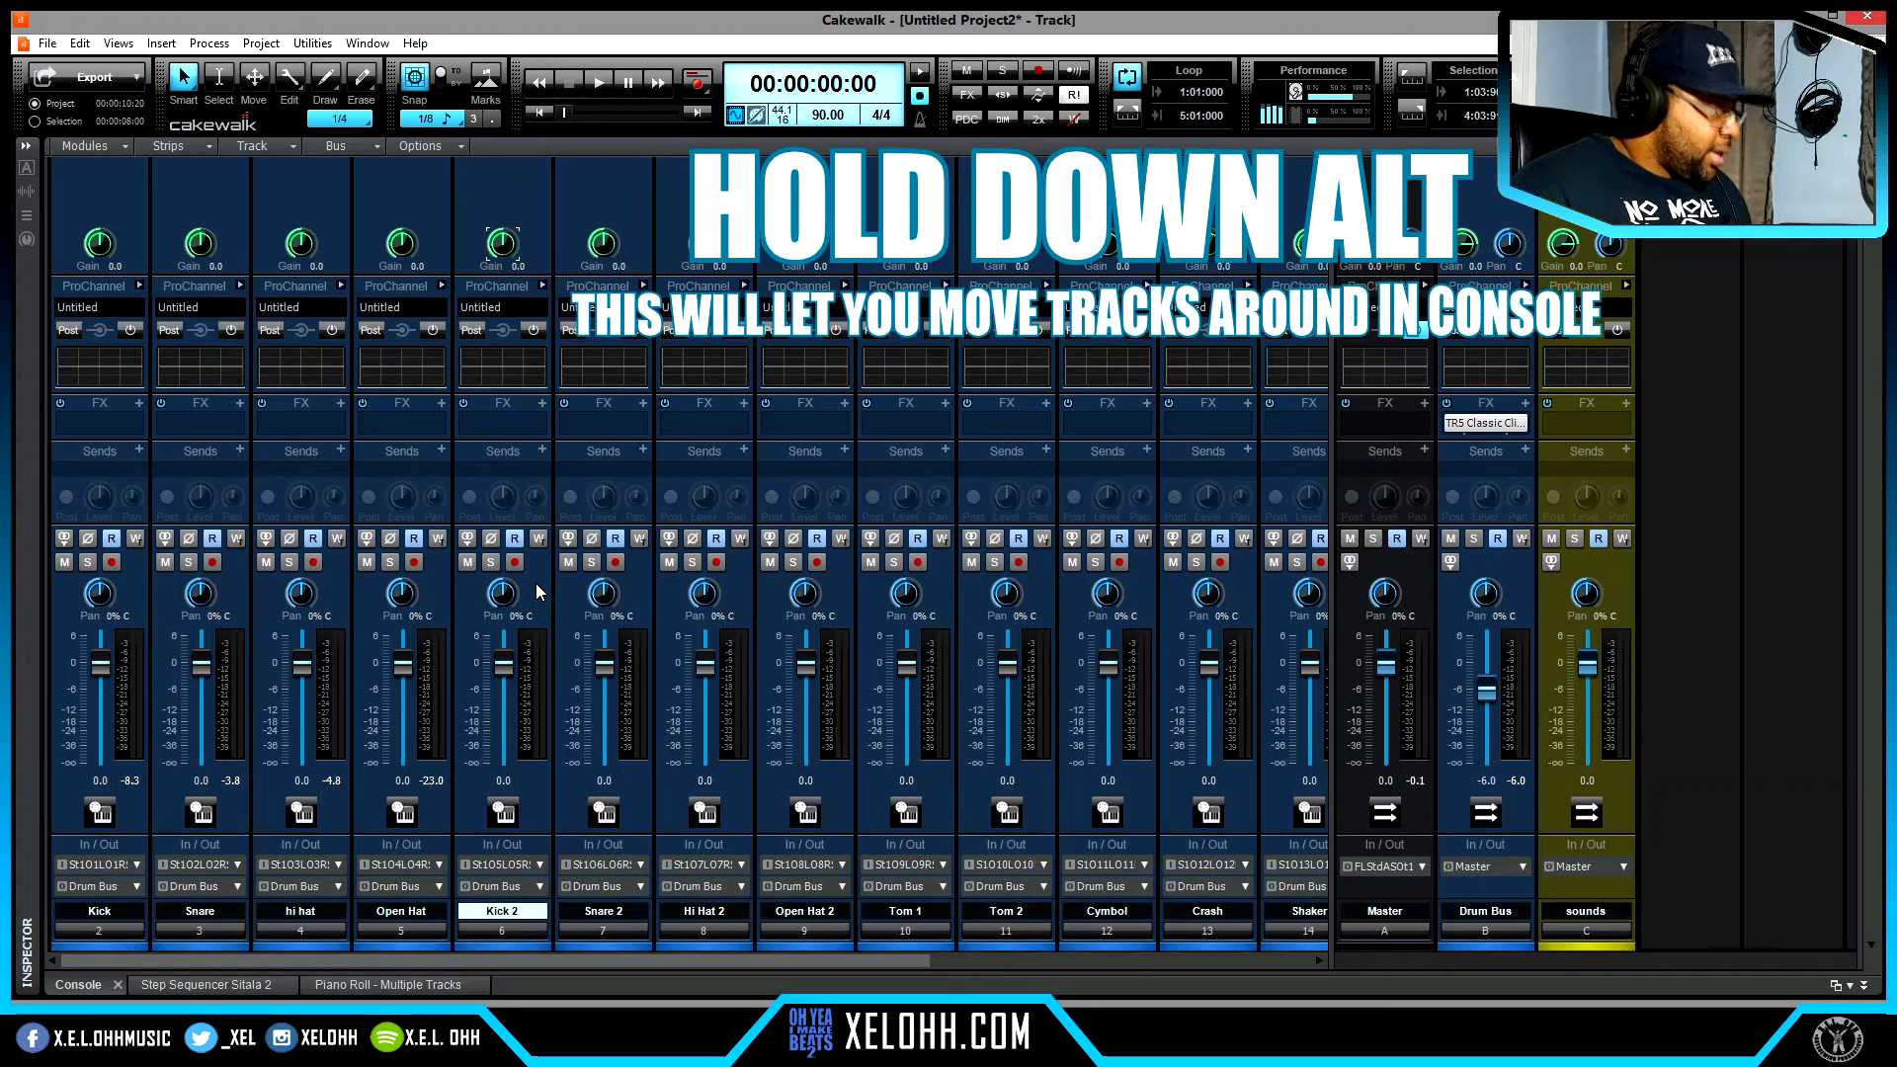
pyautogui.moveTo(537, 590); pyautogui.dragTo(111, 622)
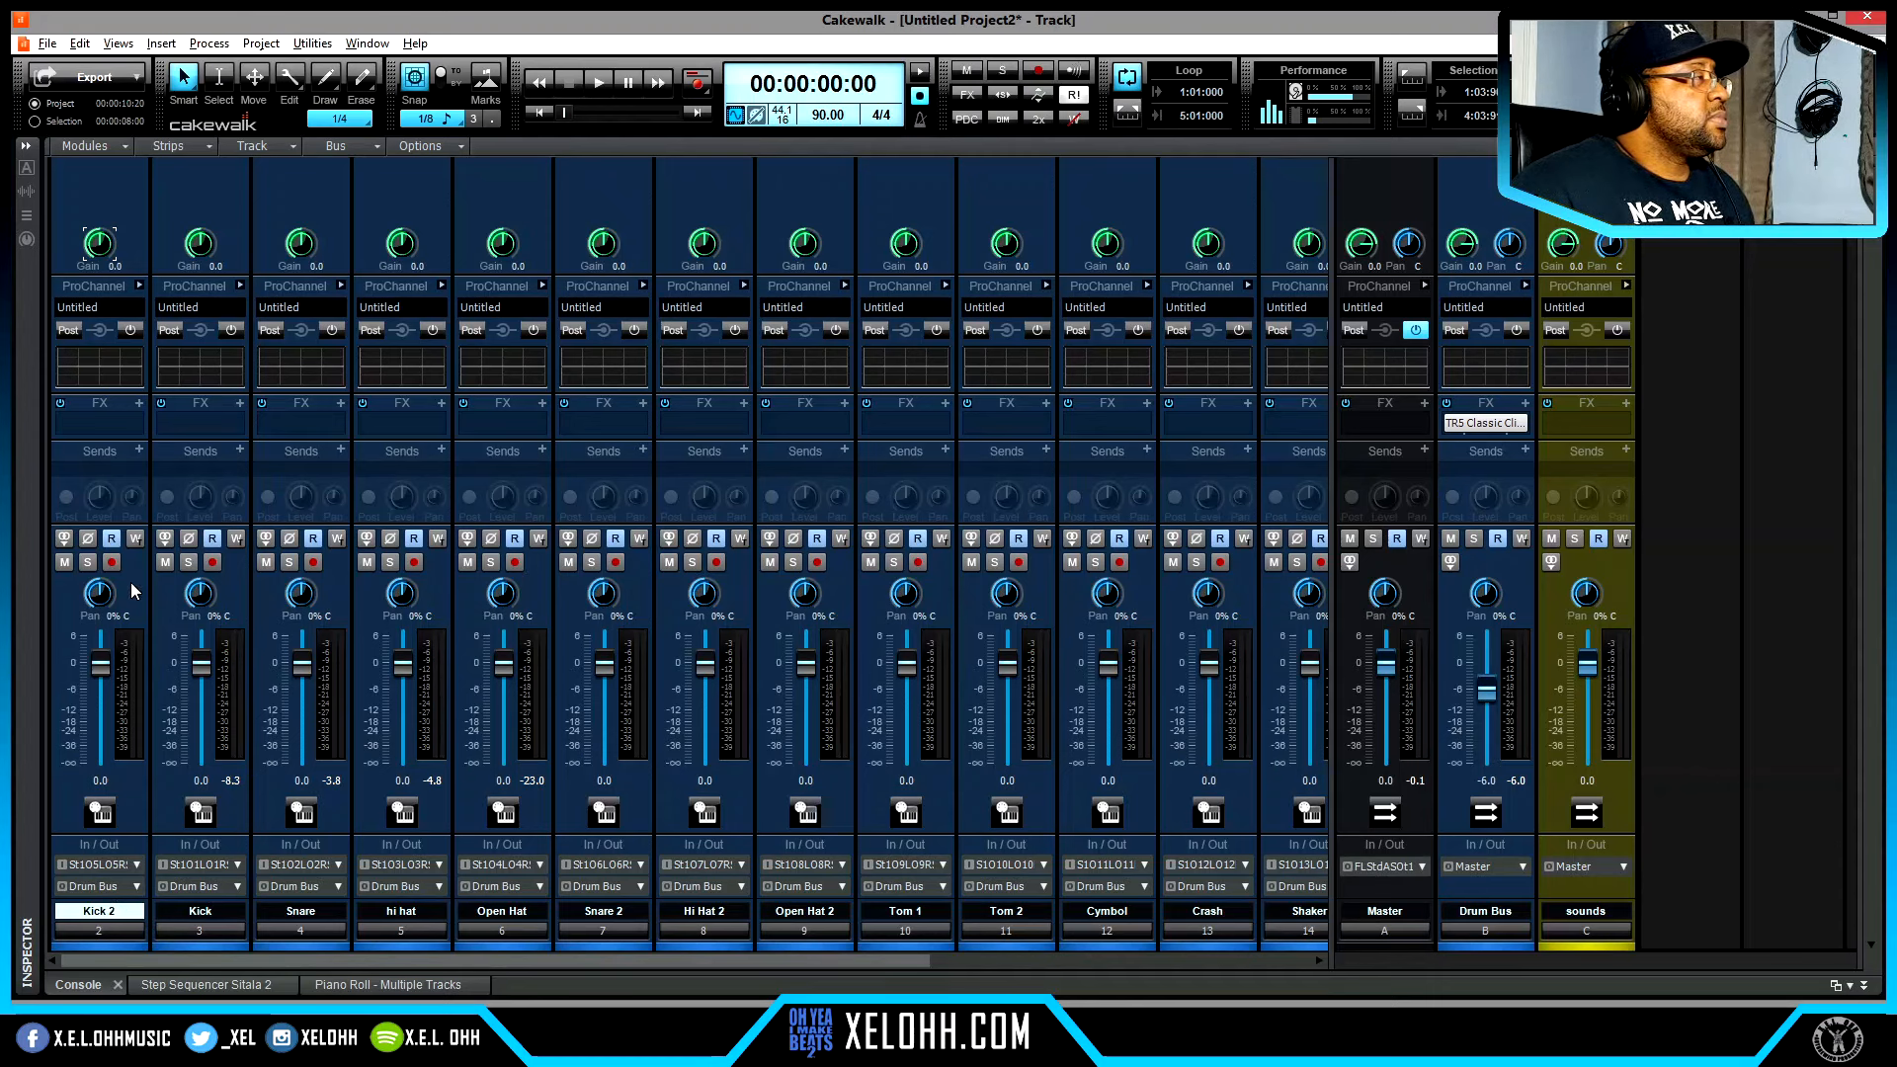
pyautogui.moveTo(129, 583); pyautogui.dragTo(460, 602)
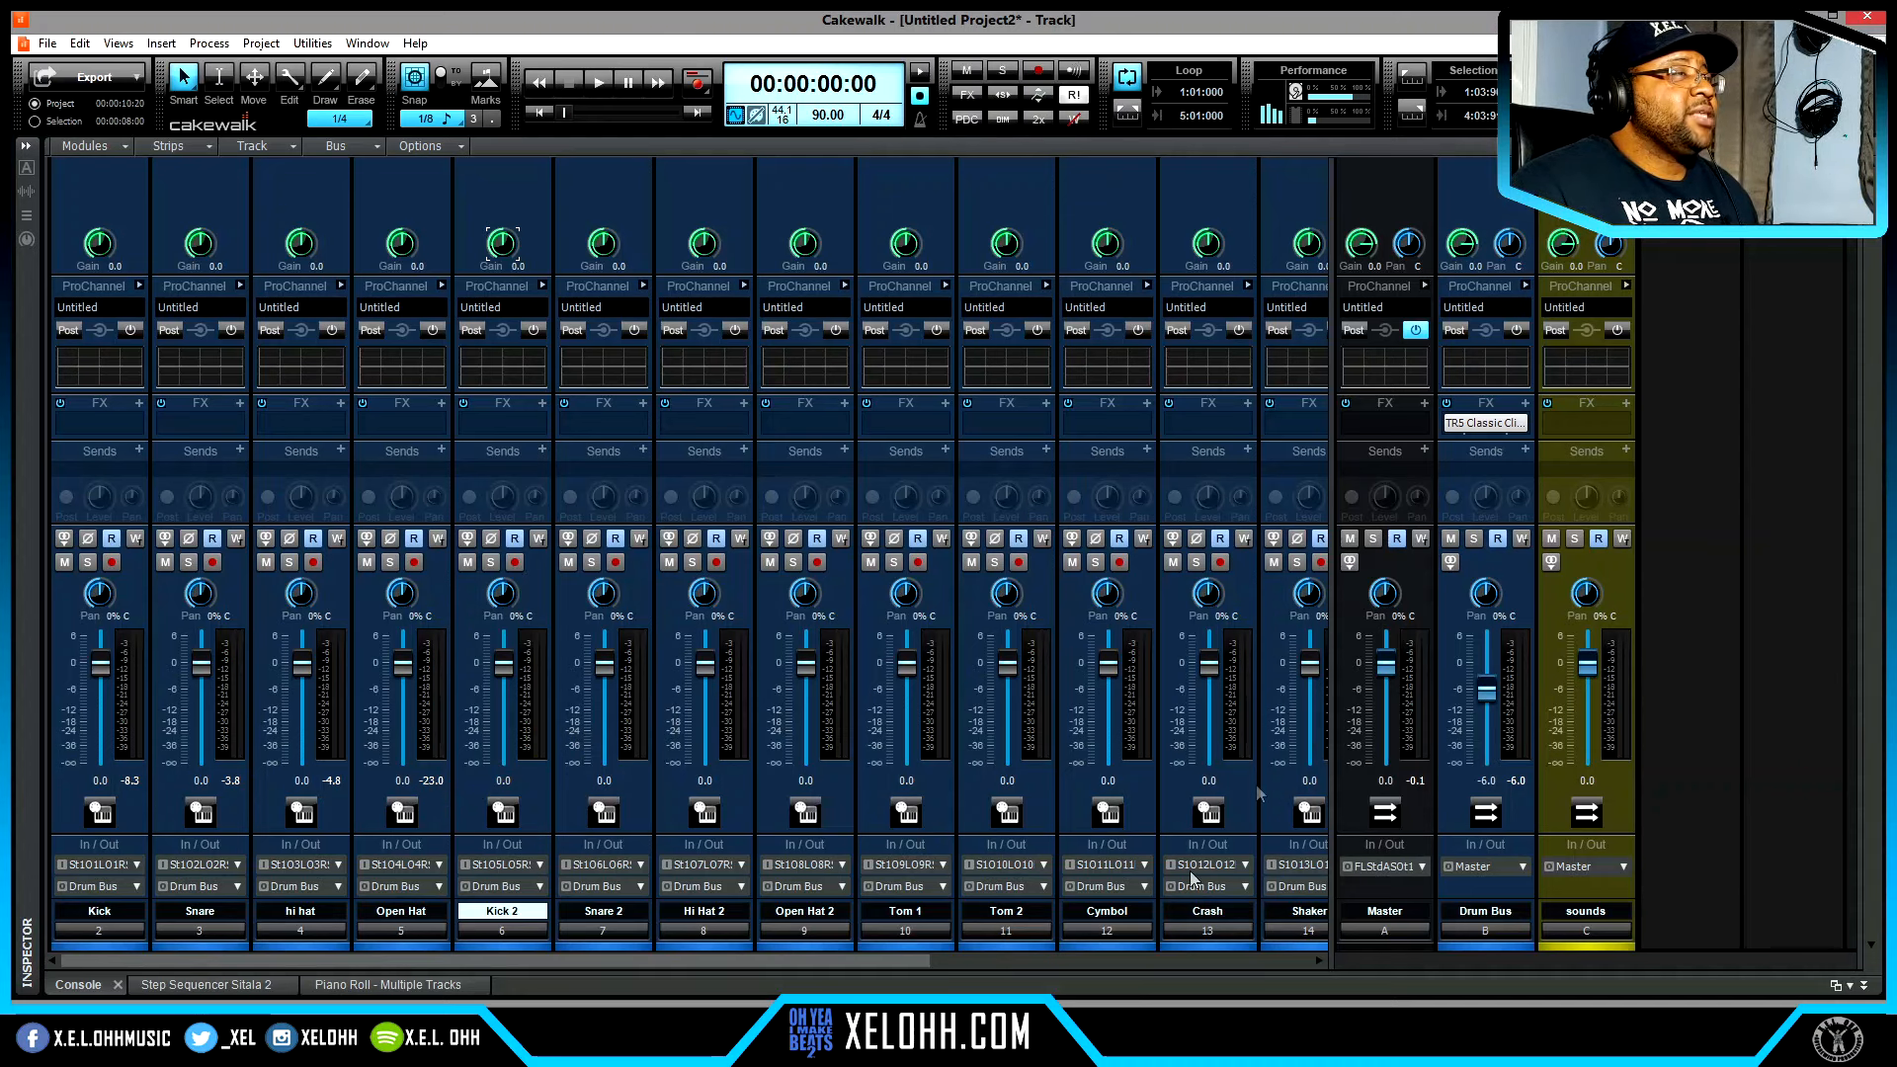
pyautogui.moveTo(825, 961); pyautogui.dragTo(1211, 976)
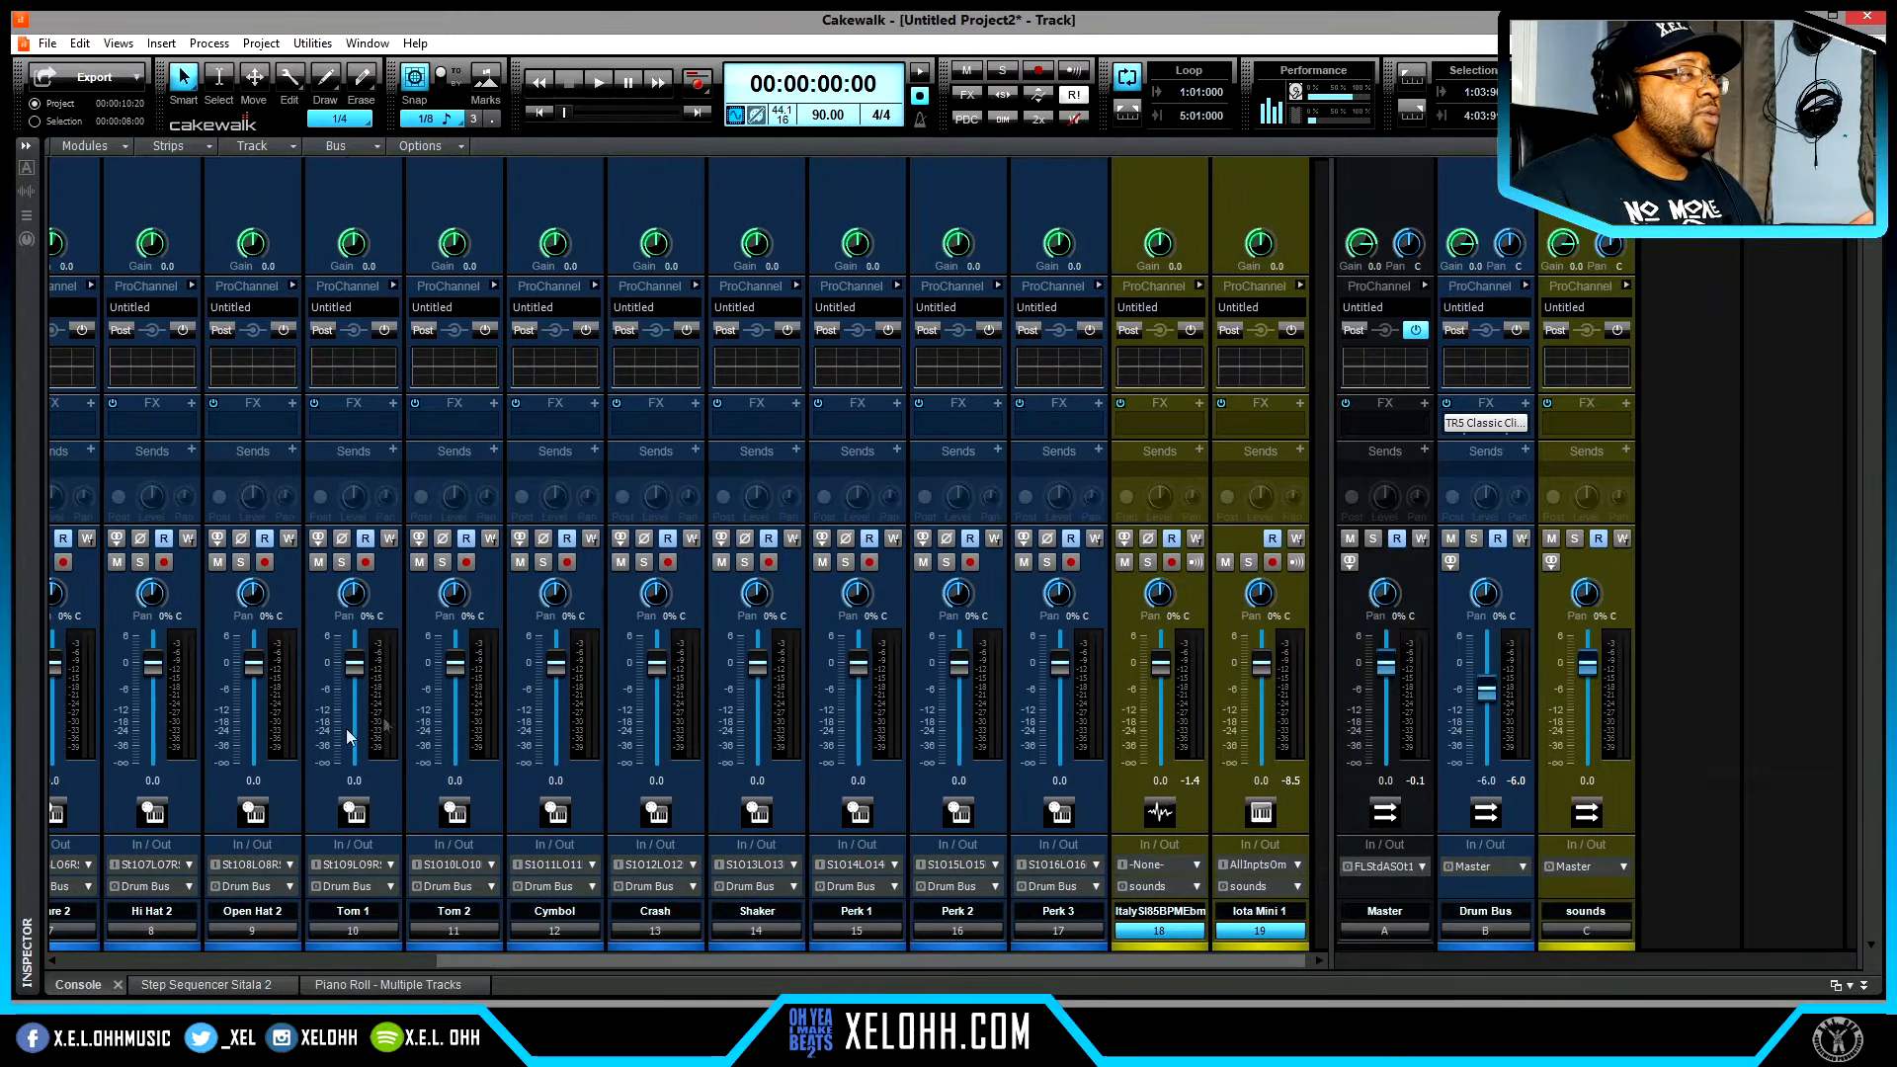
pyautogui.moveTo(475, 965); pyautogui.dragTo(187, 974)
pyautogui.press('d')
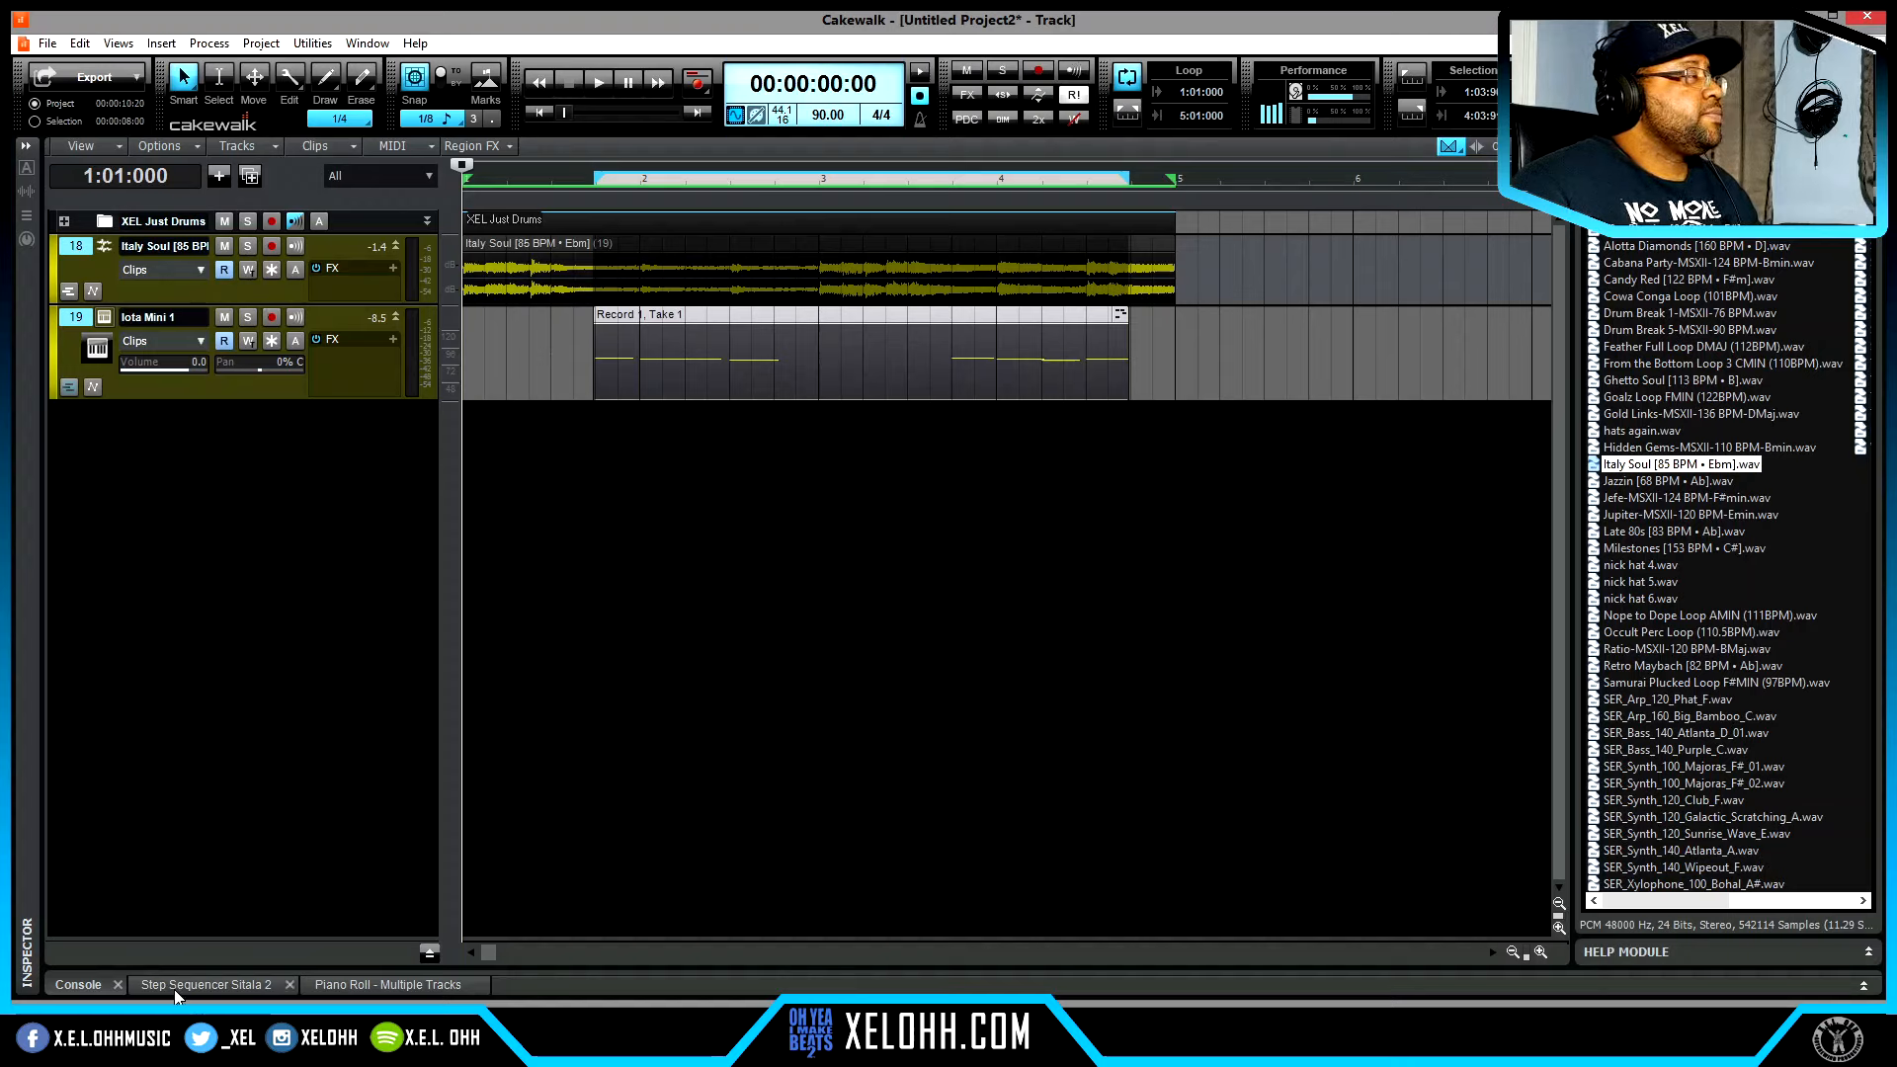
pyautogui.click(80, 987)
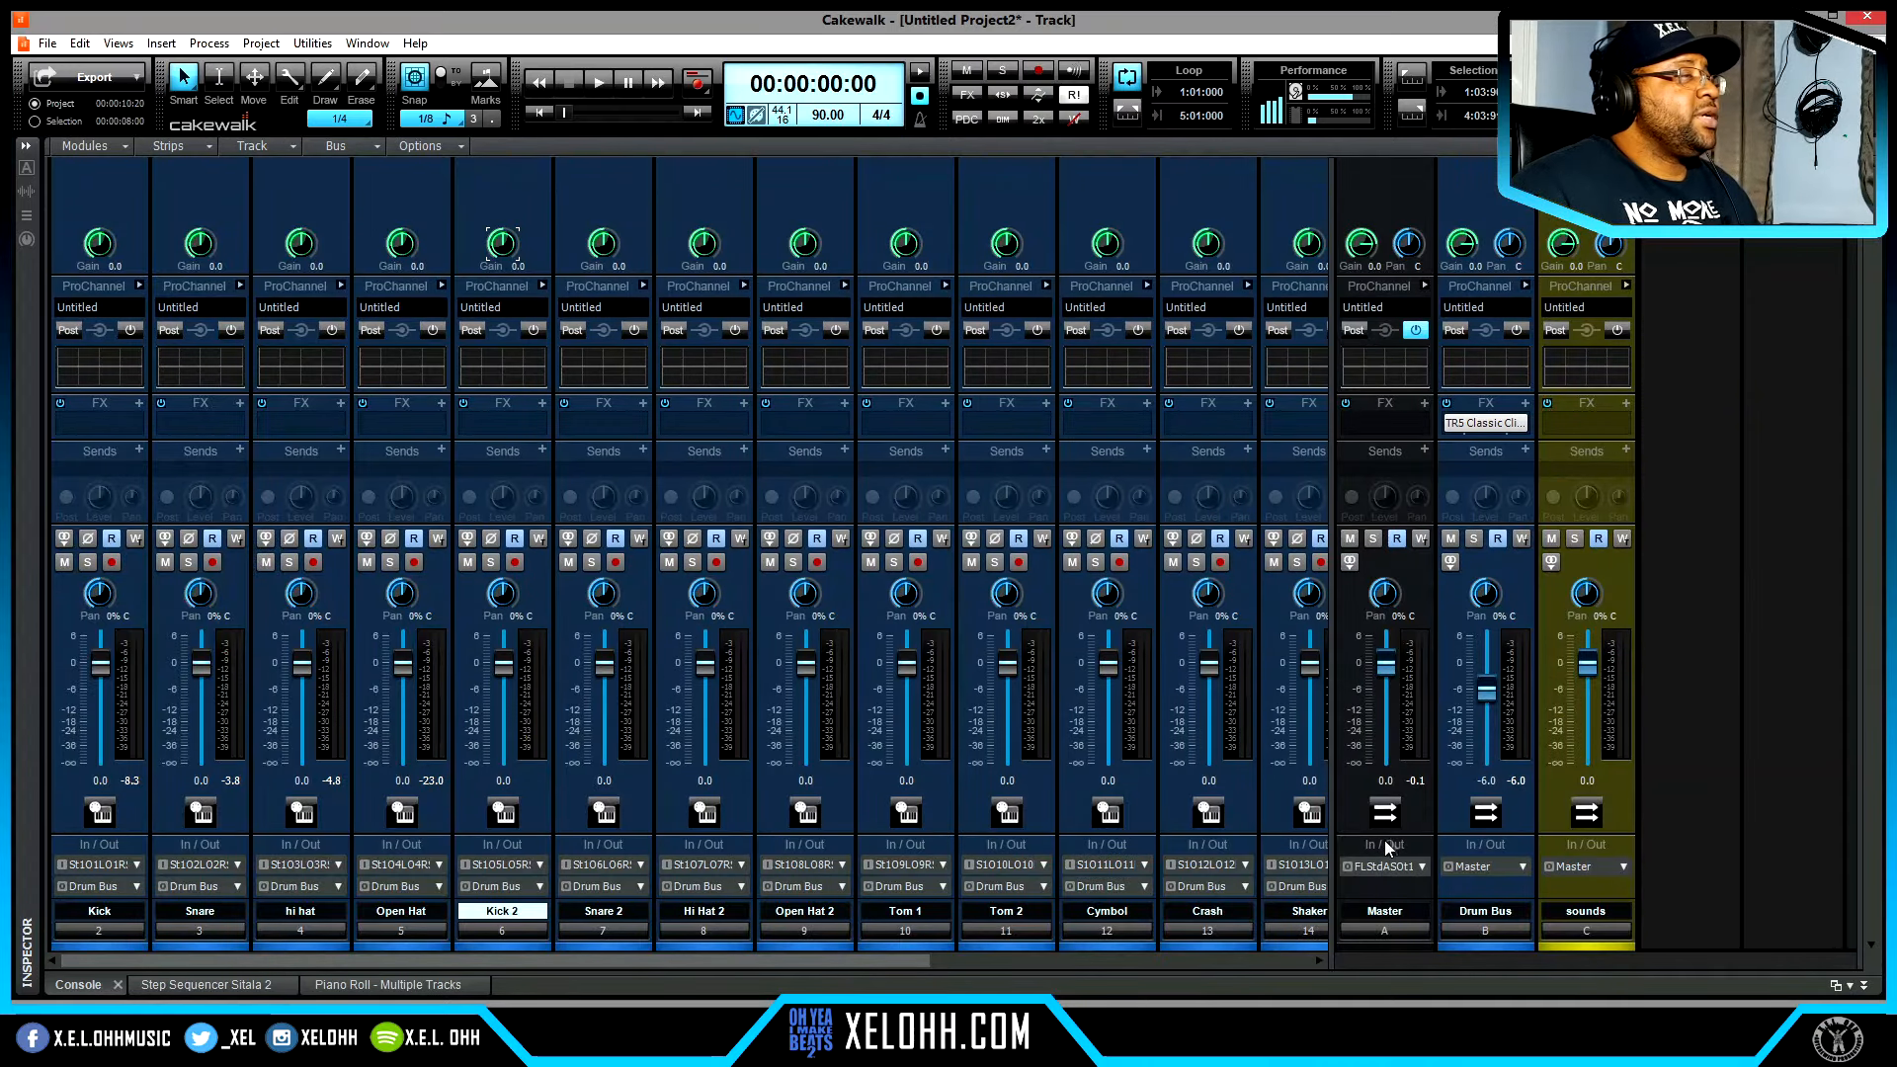
# - Hide tracks 6 Kick 2 through 17 Perk 3 from the console with the Track Manager and widen the bus section
pyautogui.moveTo(897, 958); pyautogui.dragTo(1151, 966)
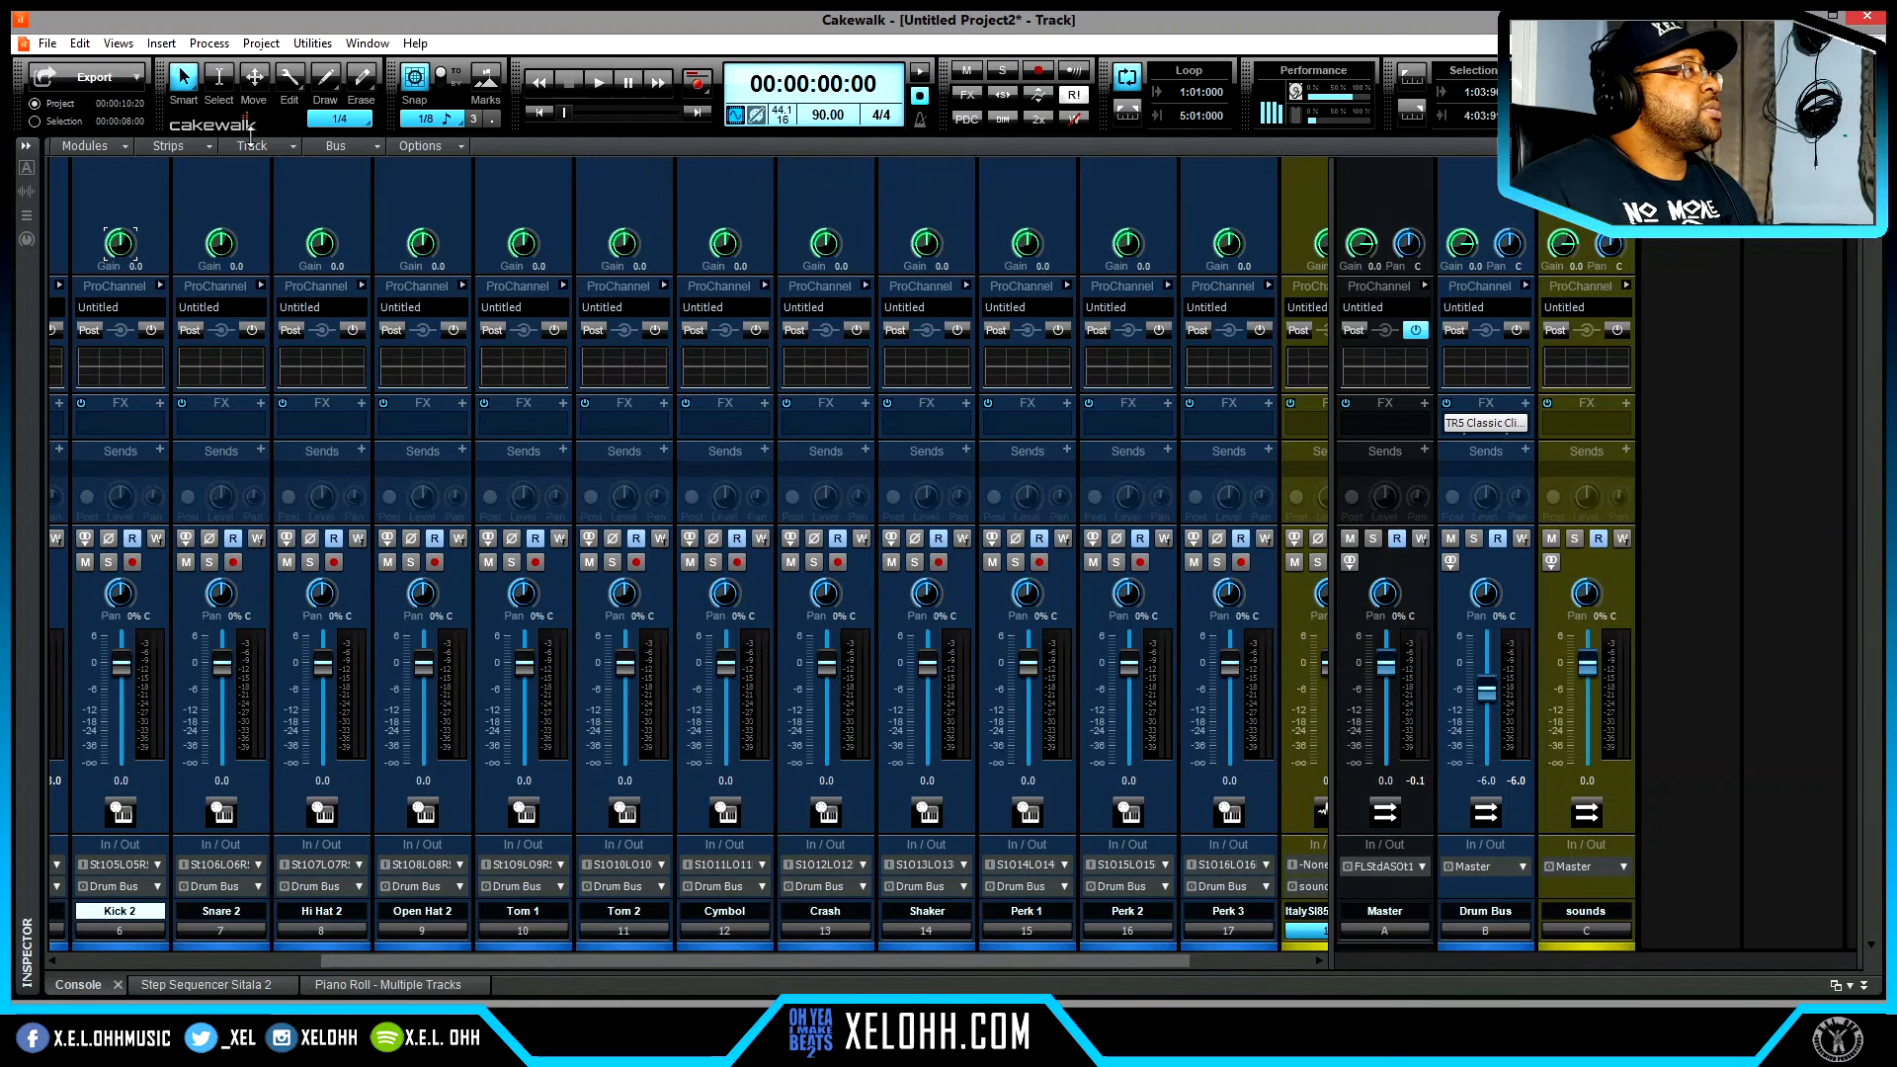
pyautogui.click(210, 147)
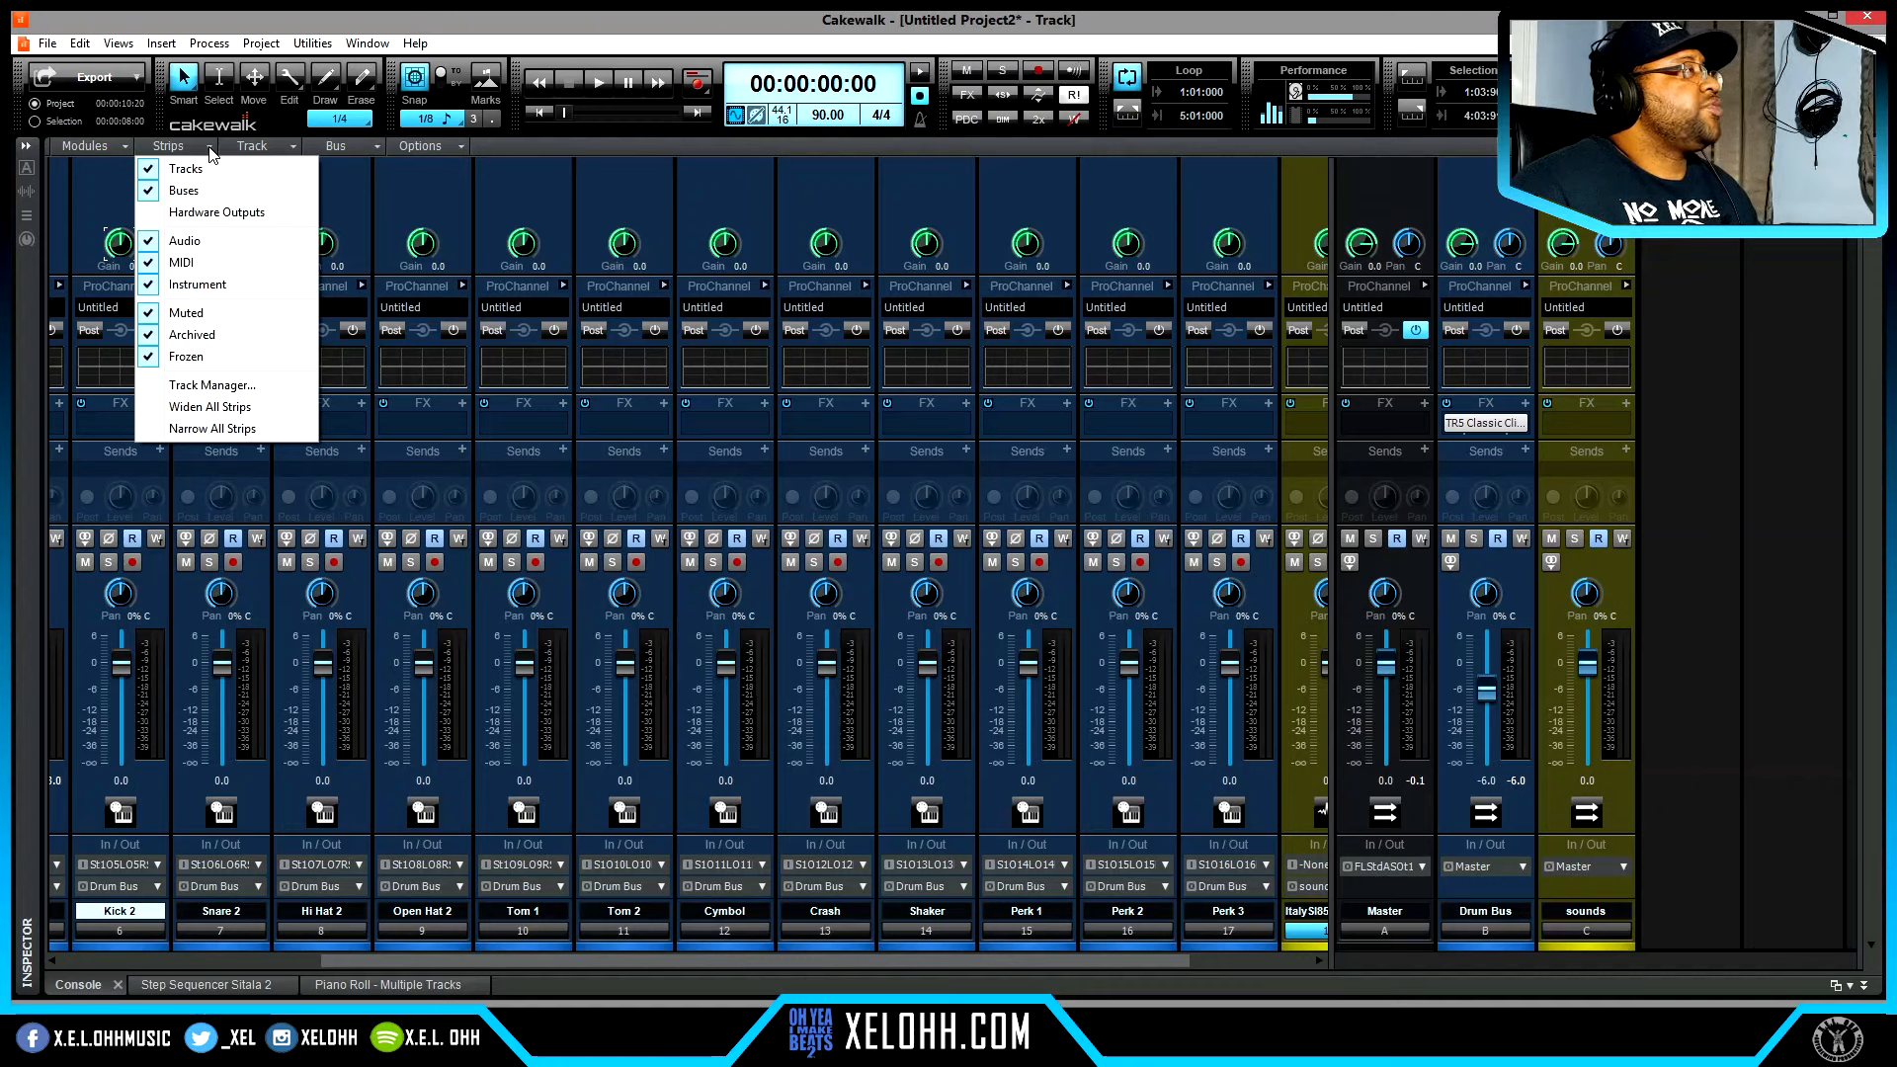
pyautogui.click(206, 391)
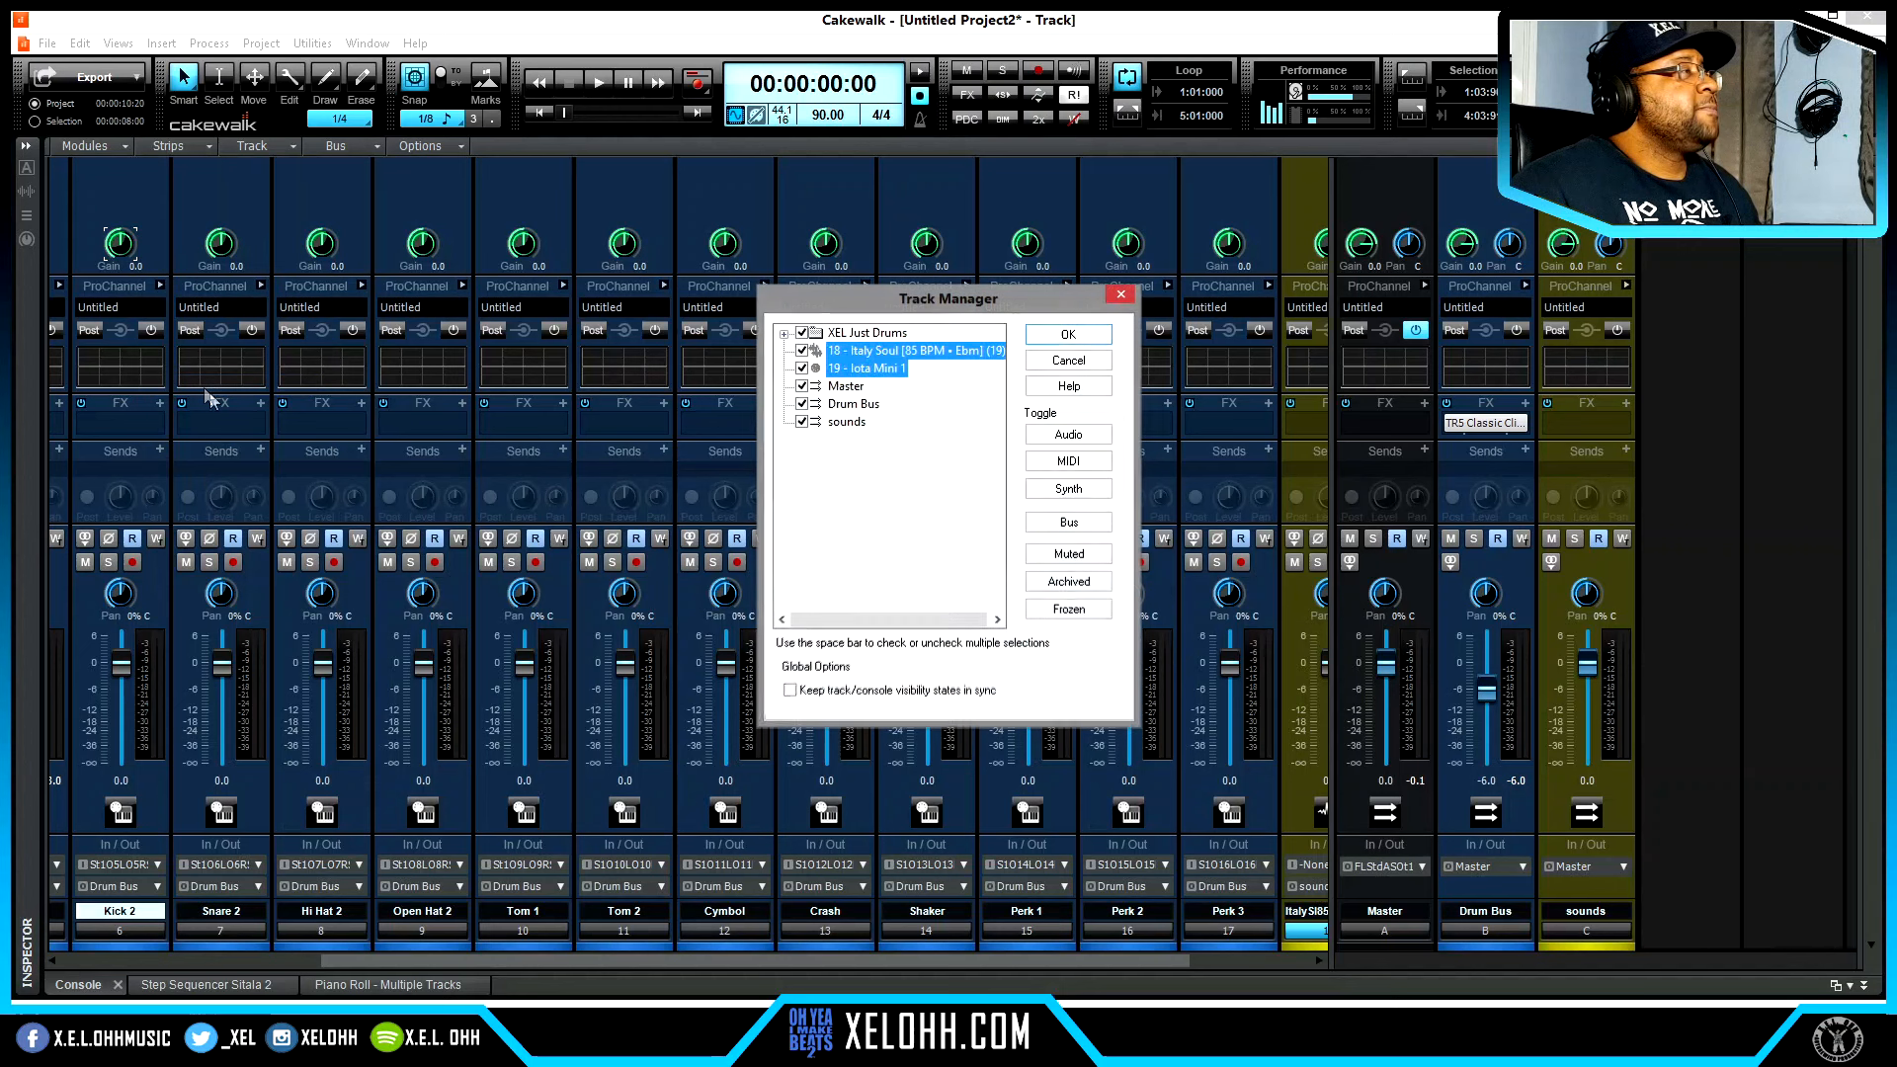
pyautogui.click(786, 334)
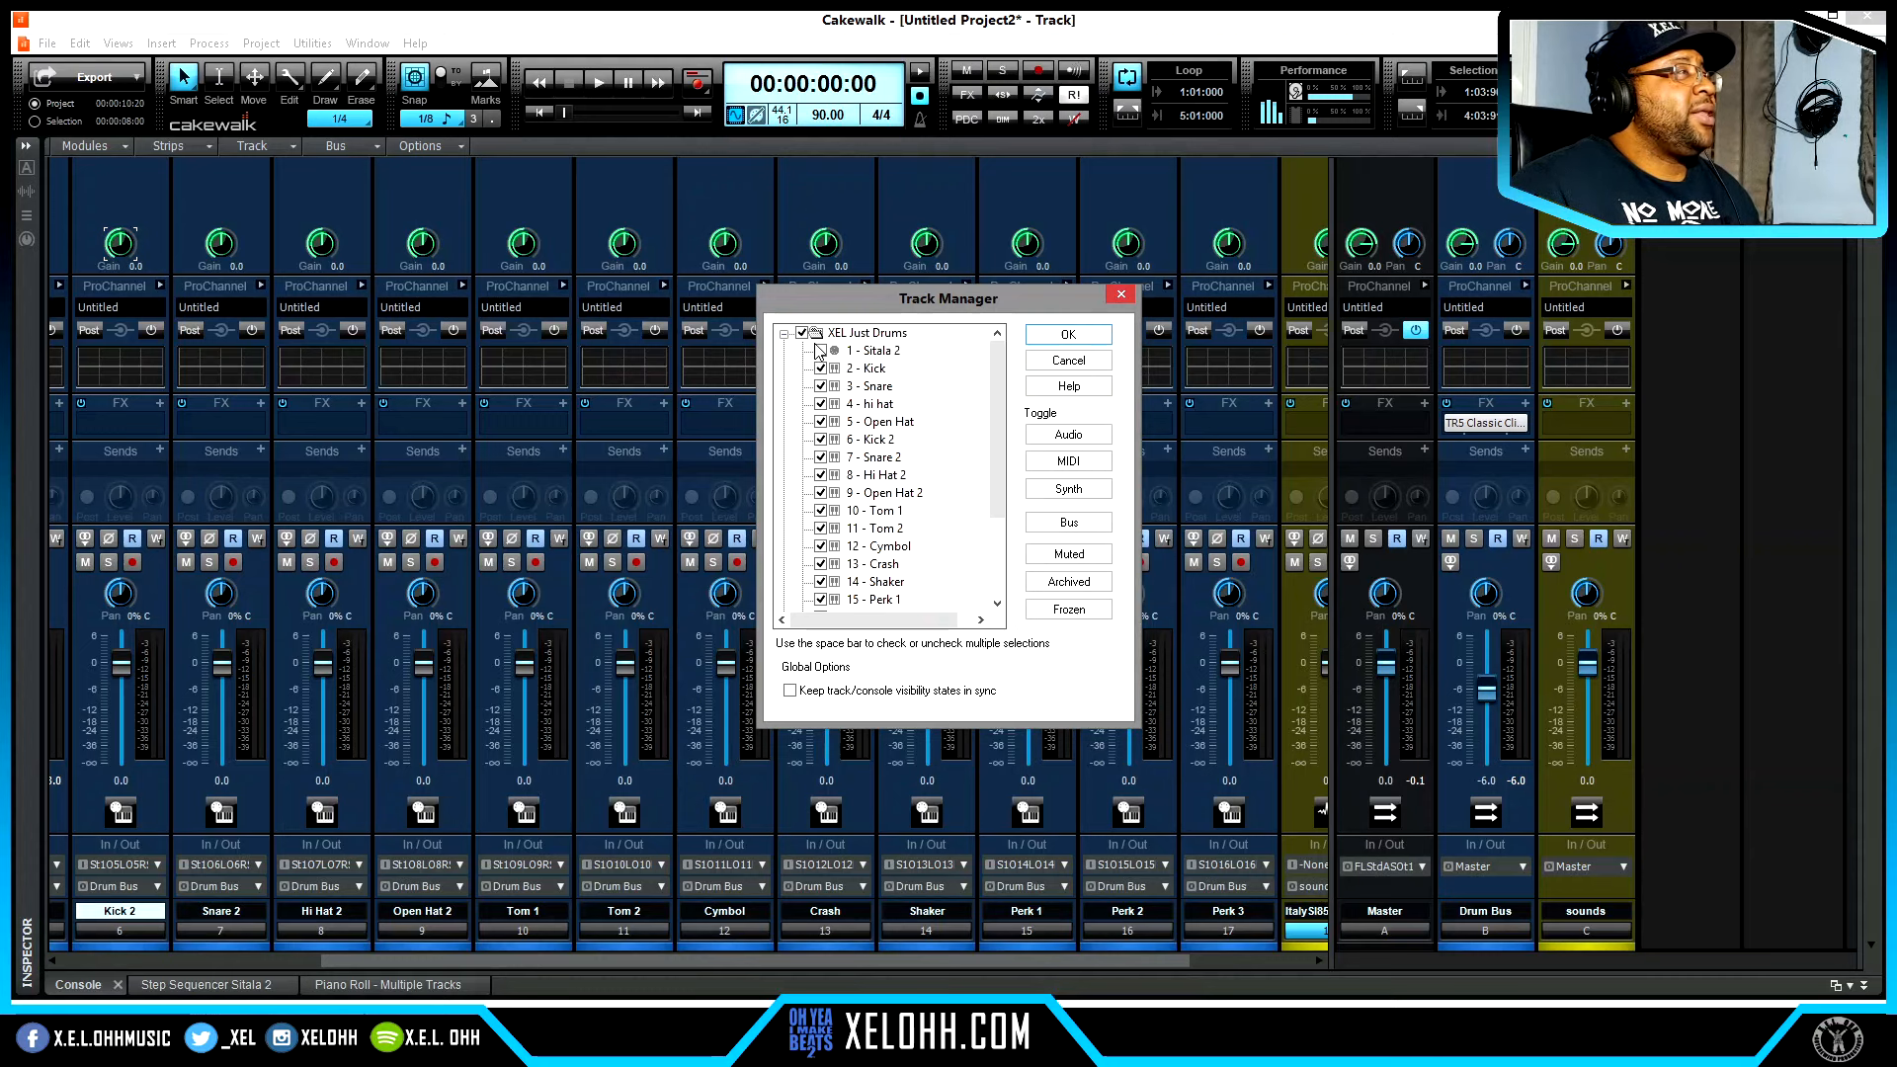
pyautogui.click(820, 439)
pyautogui.click(820, 457)
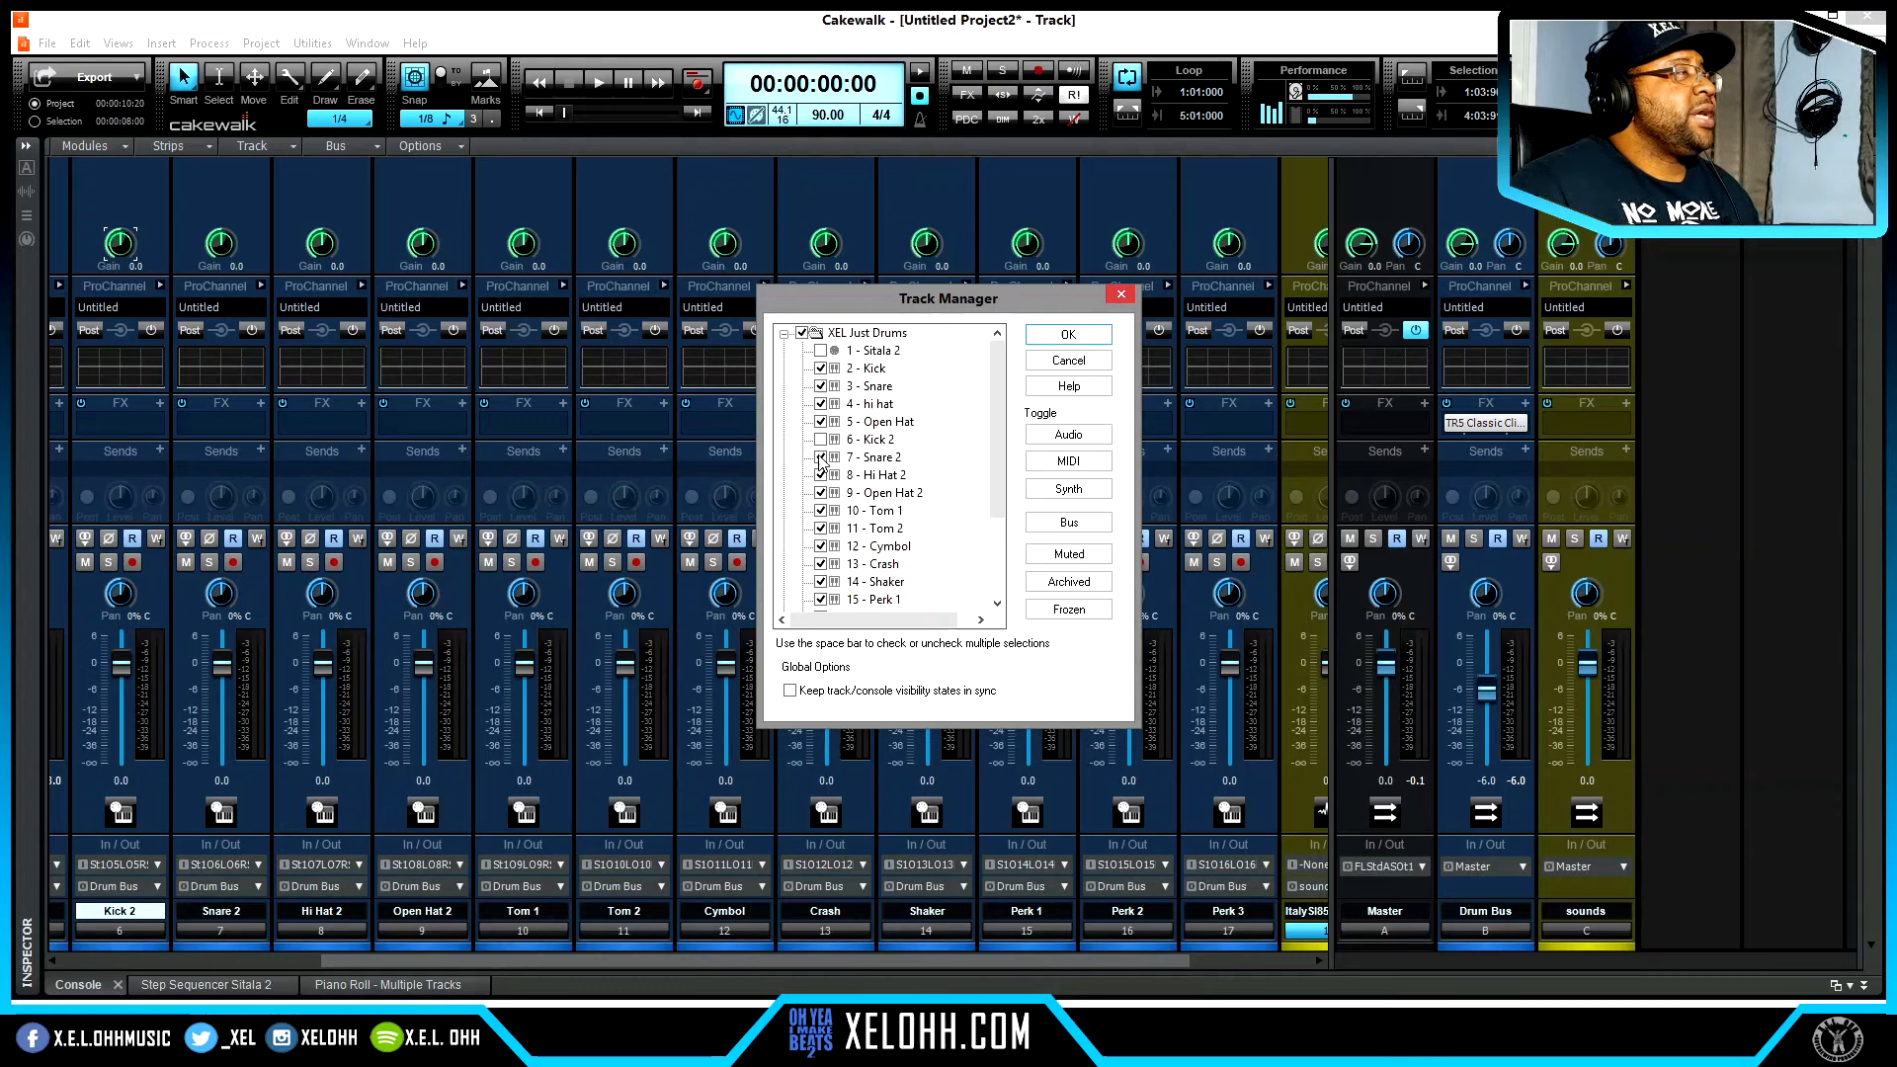
pyautogui.click(821, 511)
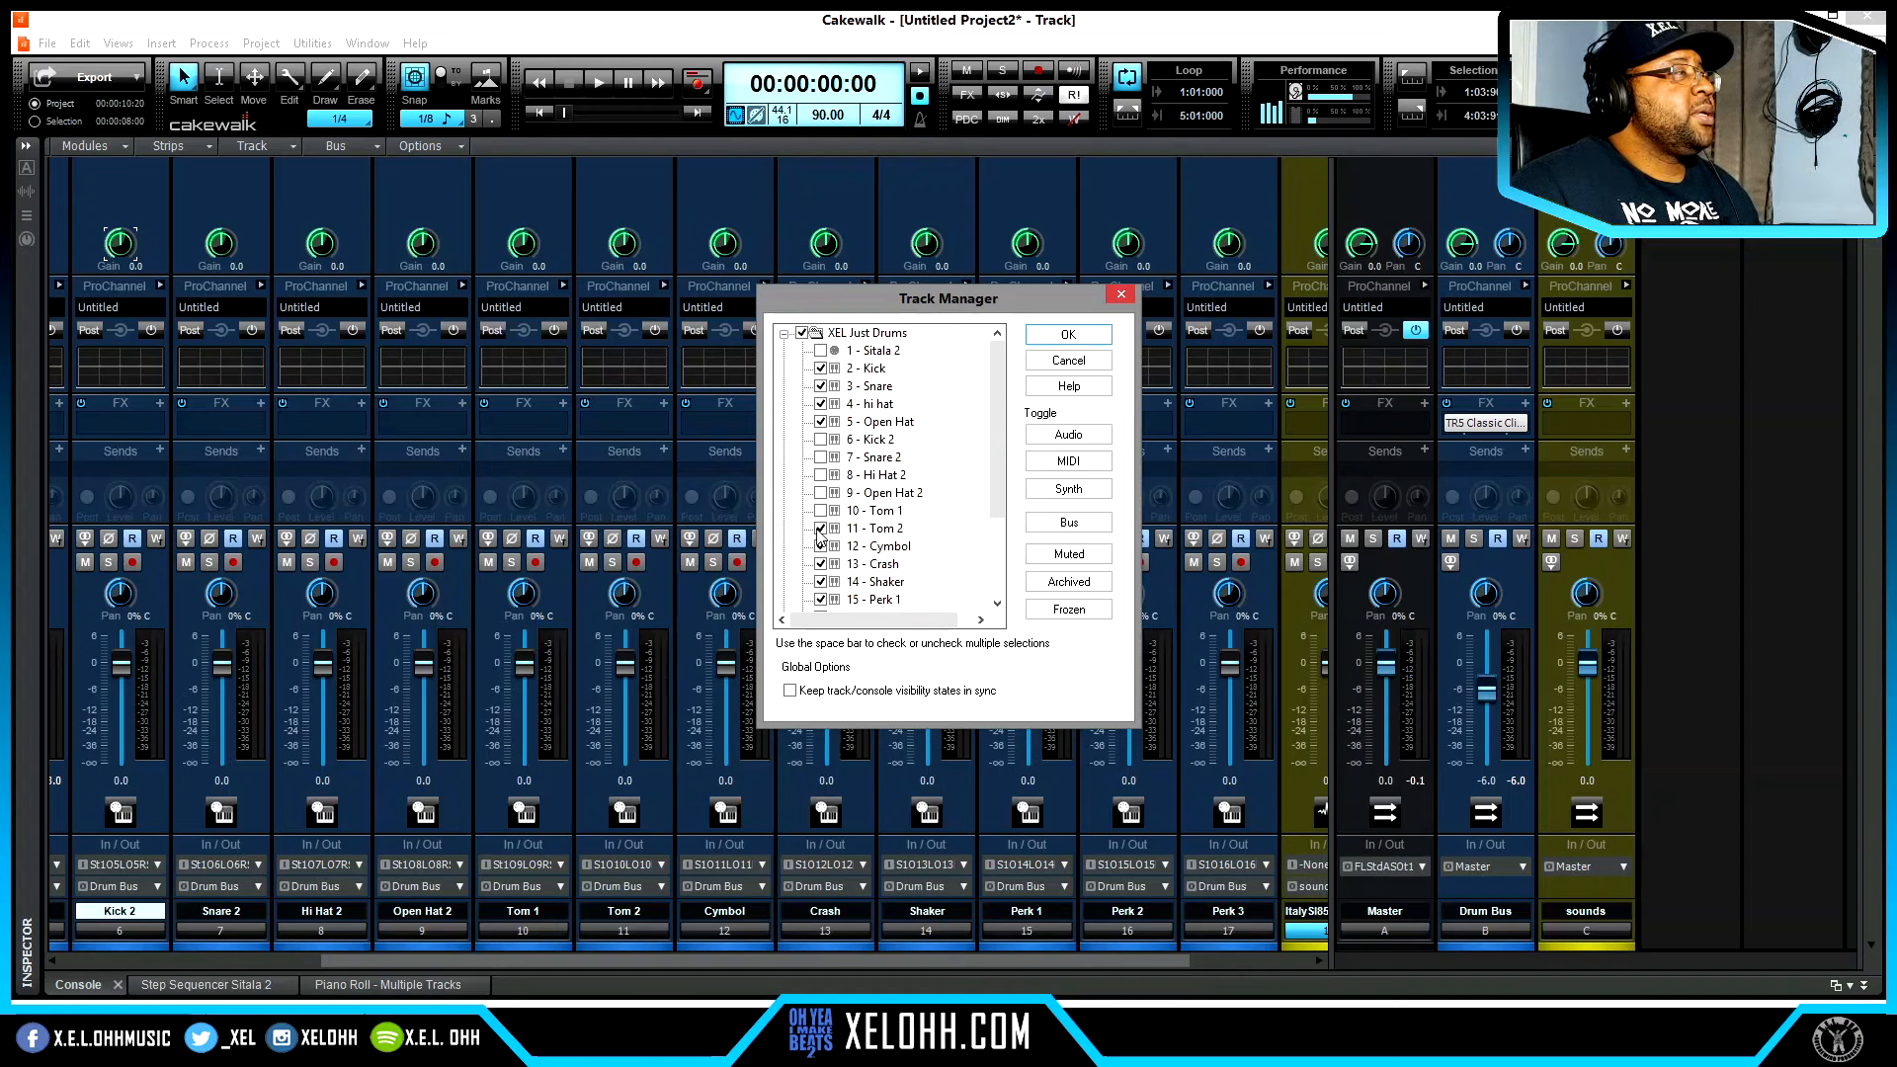
pyautogui.click(820, 547)
pyautogui.click(820, 564)
pyautogui.click(820, 581)
pyautogui.click(820, 600)
pyautogui.scroll(-2, 820, 593)
pyautogui.click(820, 511)
pyautogui.click(820, 528)
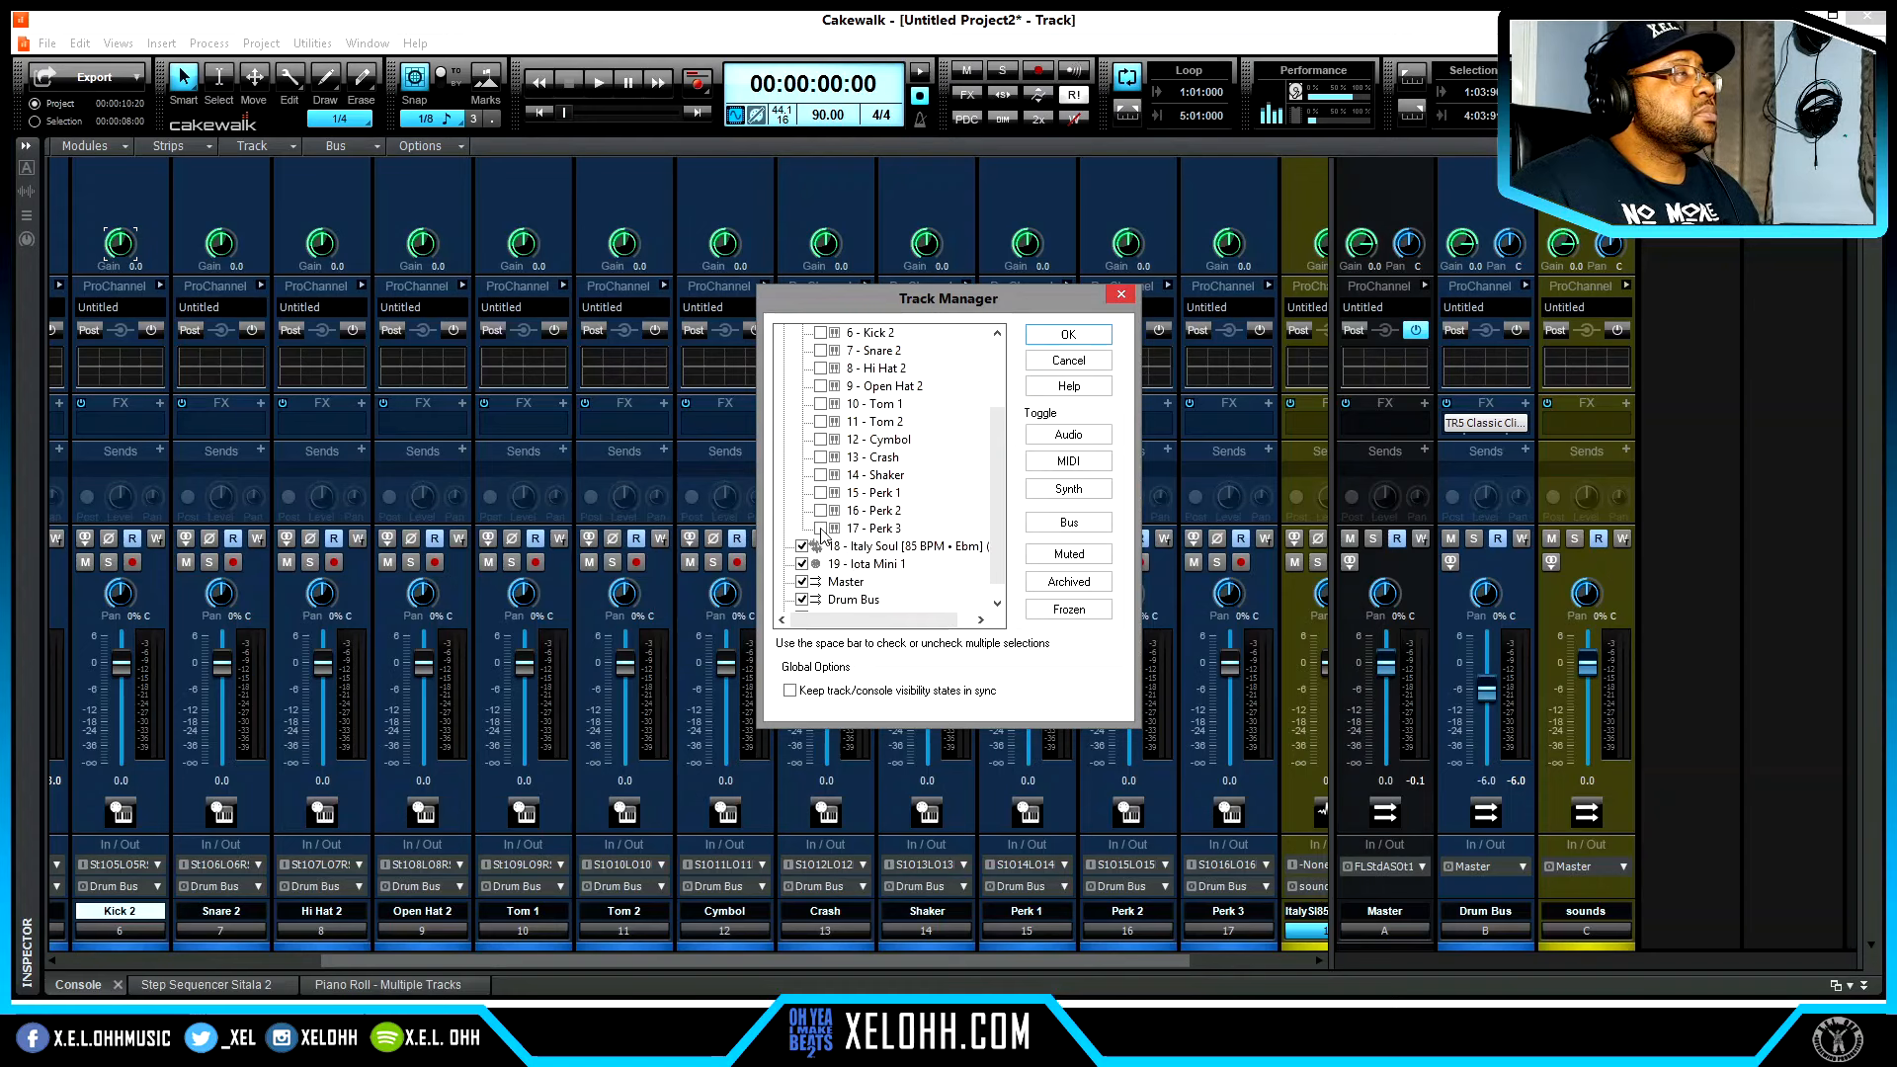
pyautogui.click(1085, 336)
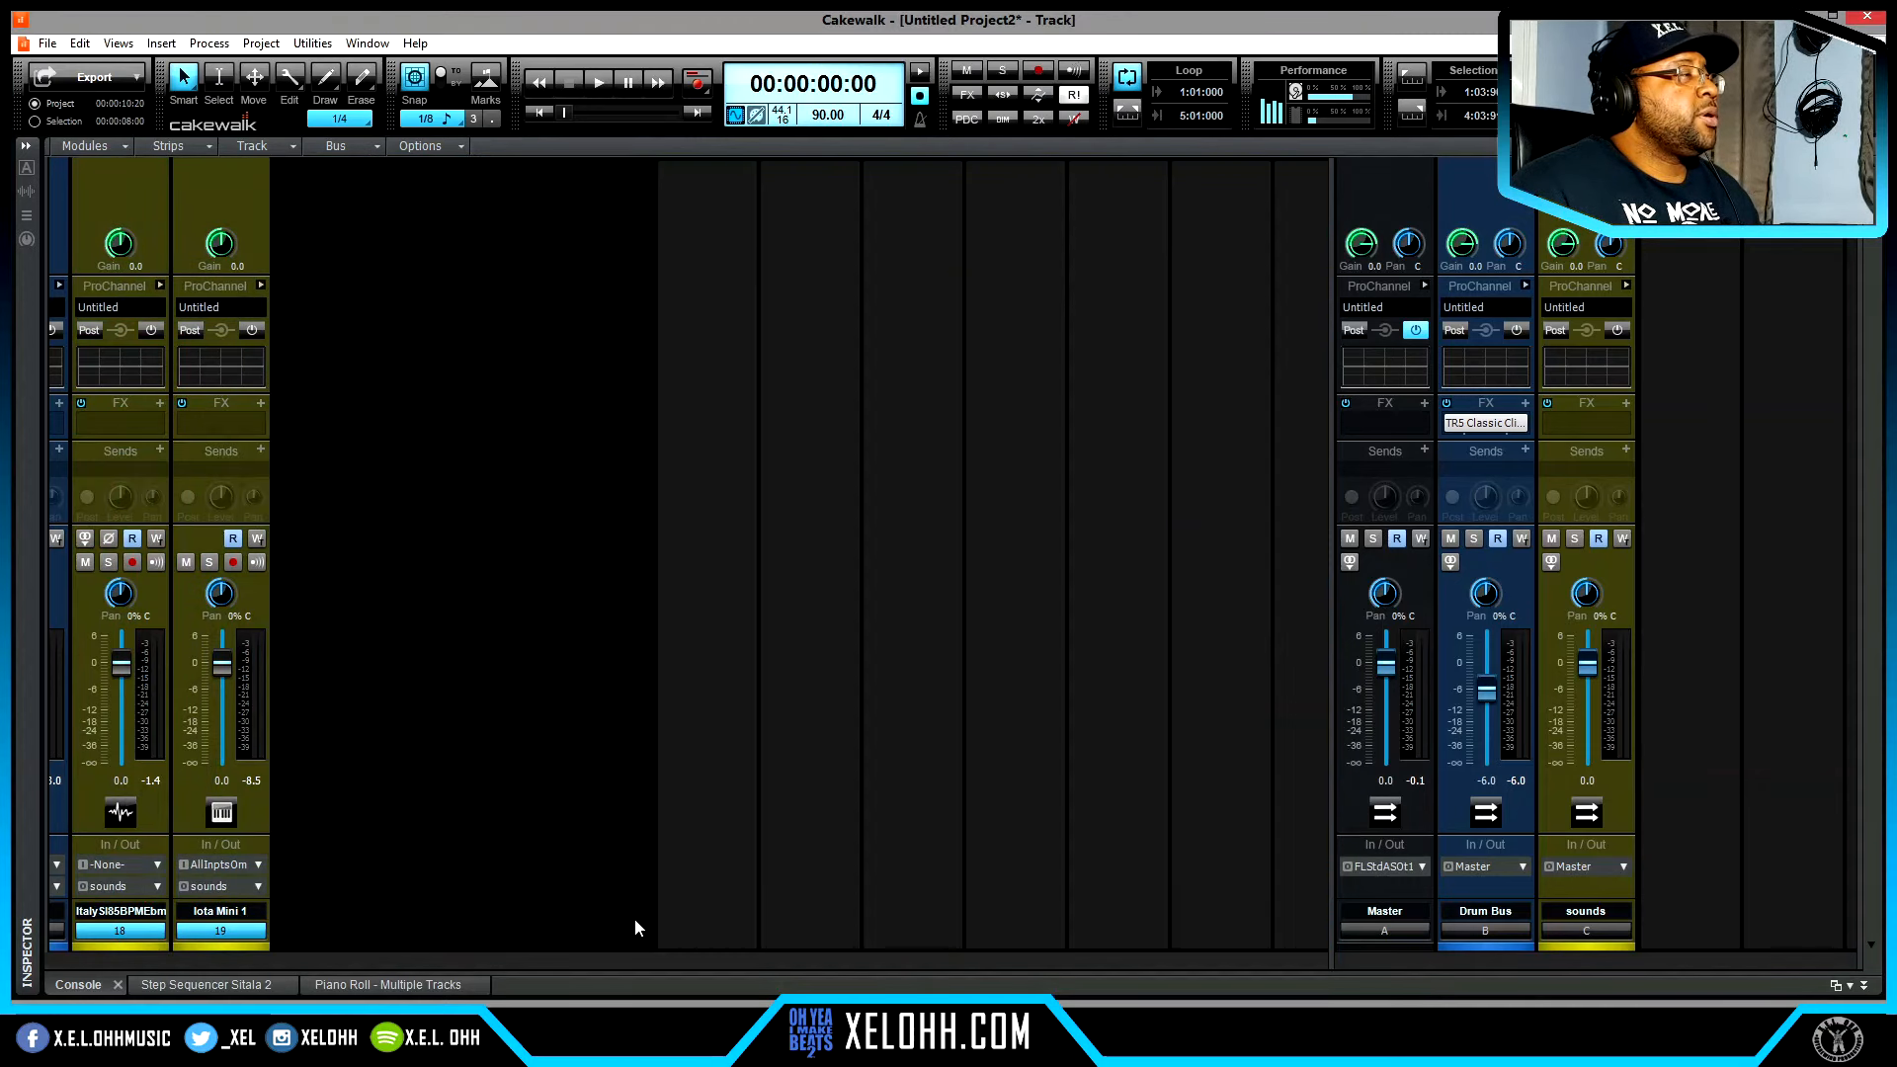
pyautogui.moveTo(1332, 591); pyautogui.dragTo(1239, 591)
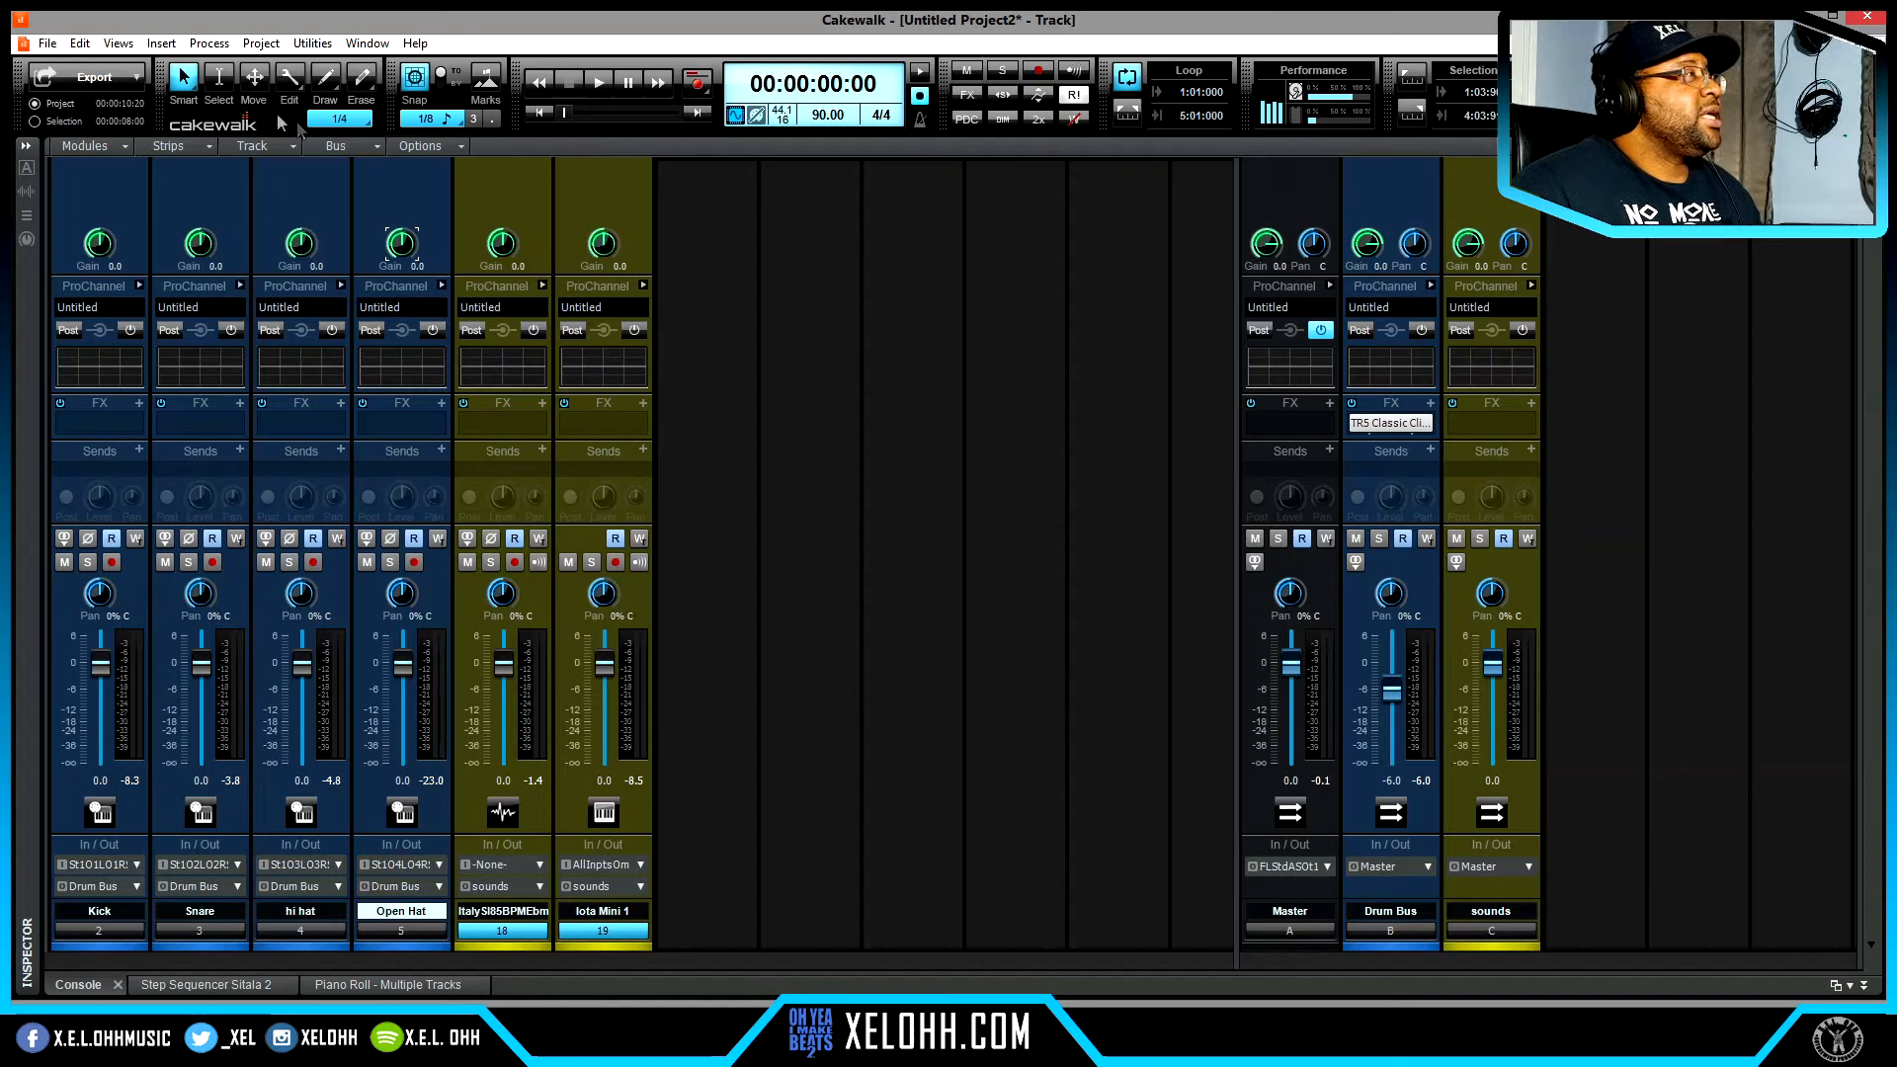
# - Narrow the Iota Mini 1 channel strip and restore it to full width
pyautogui.rightClick(596, 190)
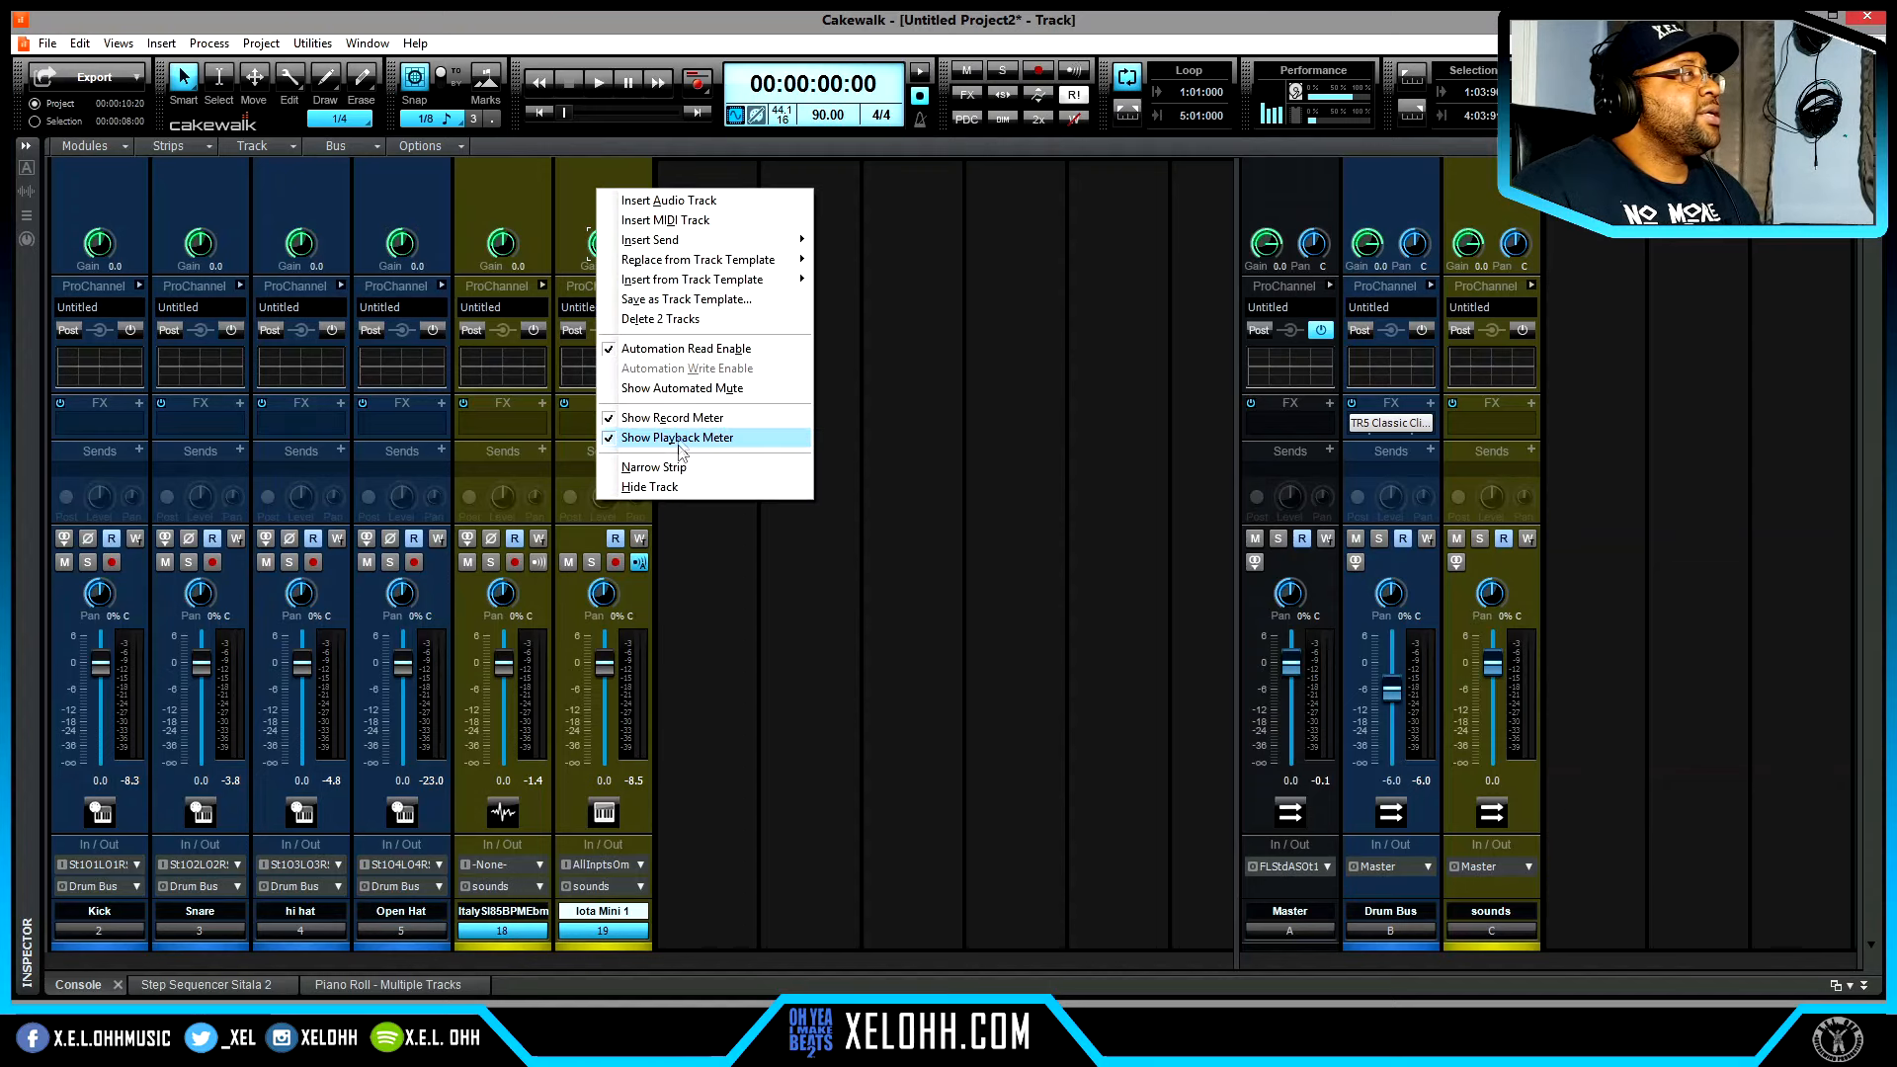
pyautogui.click(687, 468)
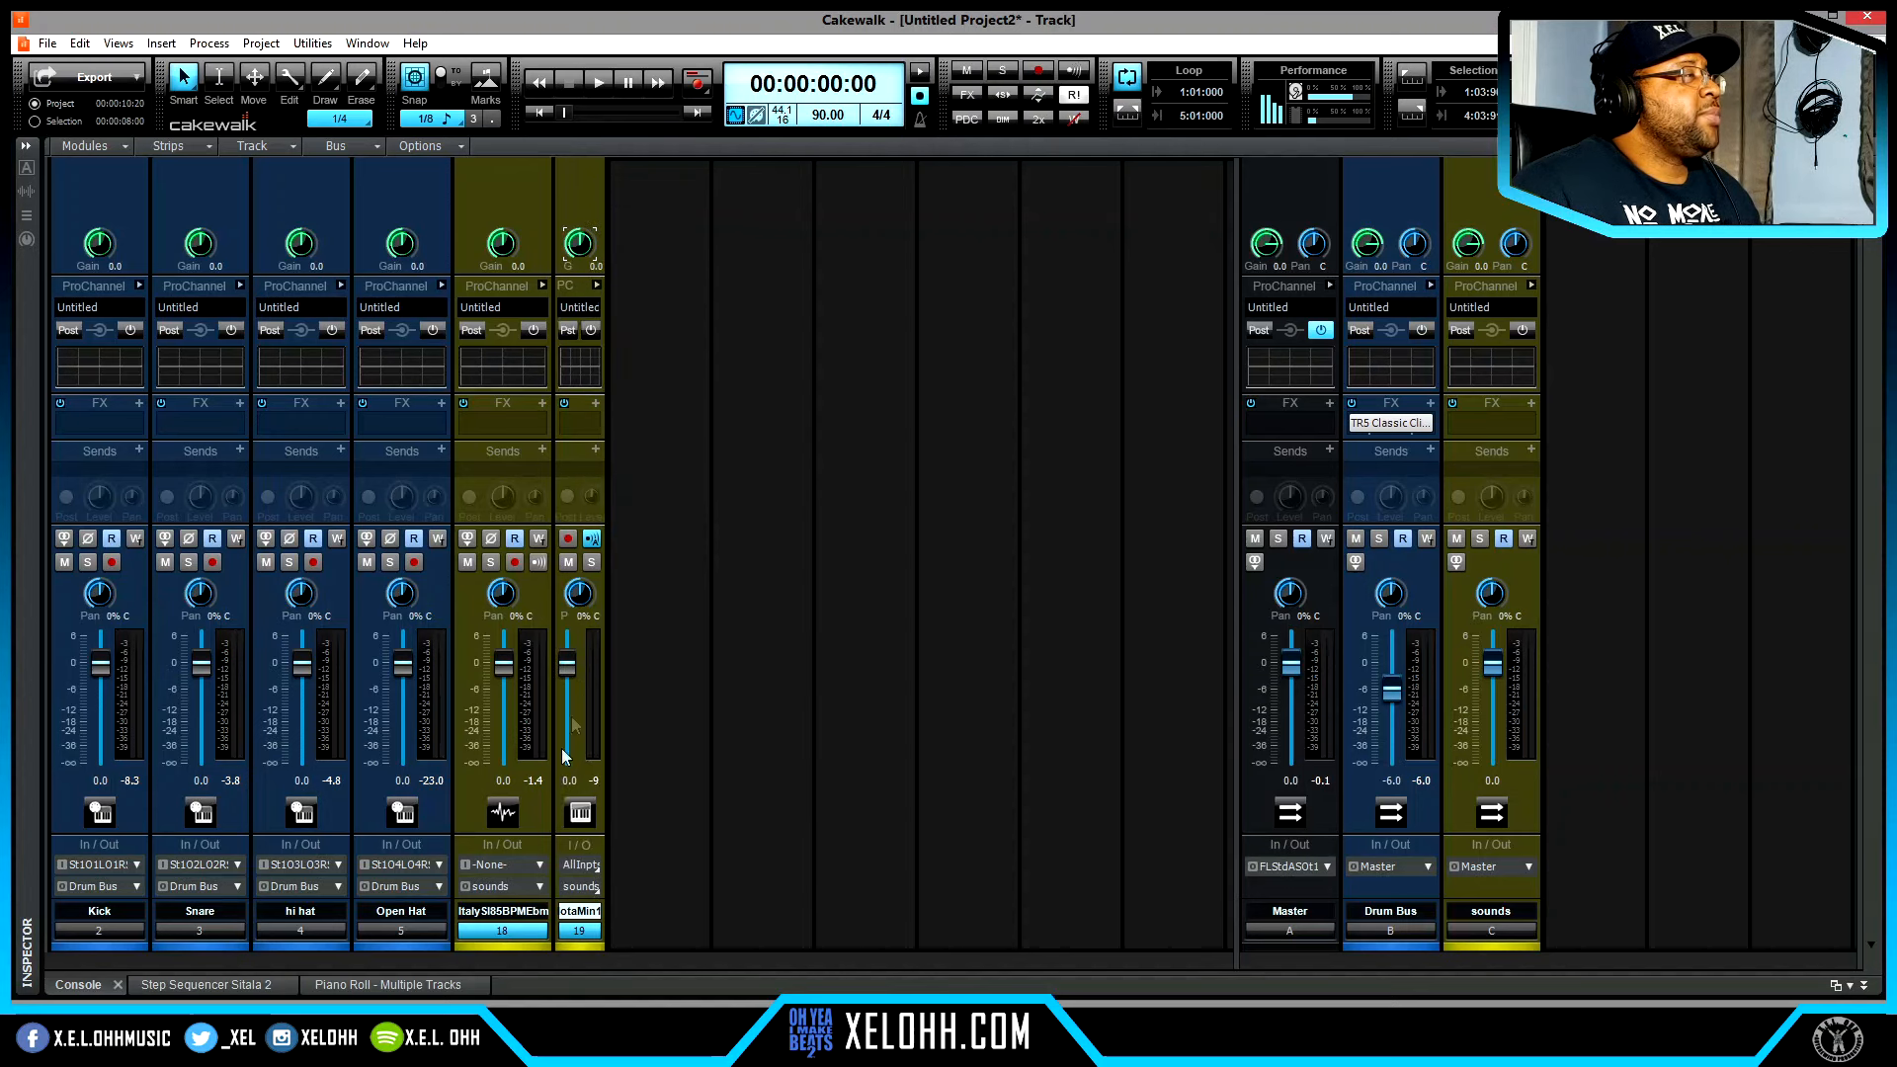
pyautogui.rightClick(579, 187)
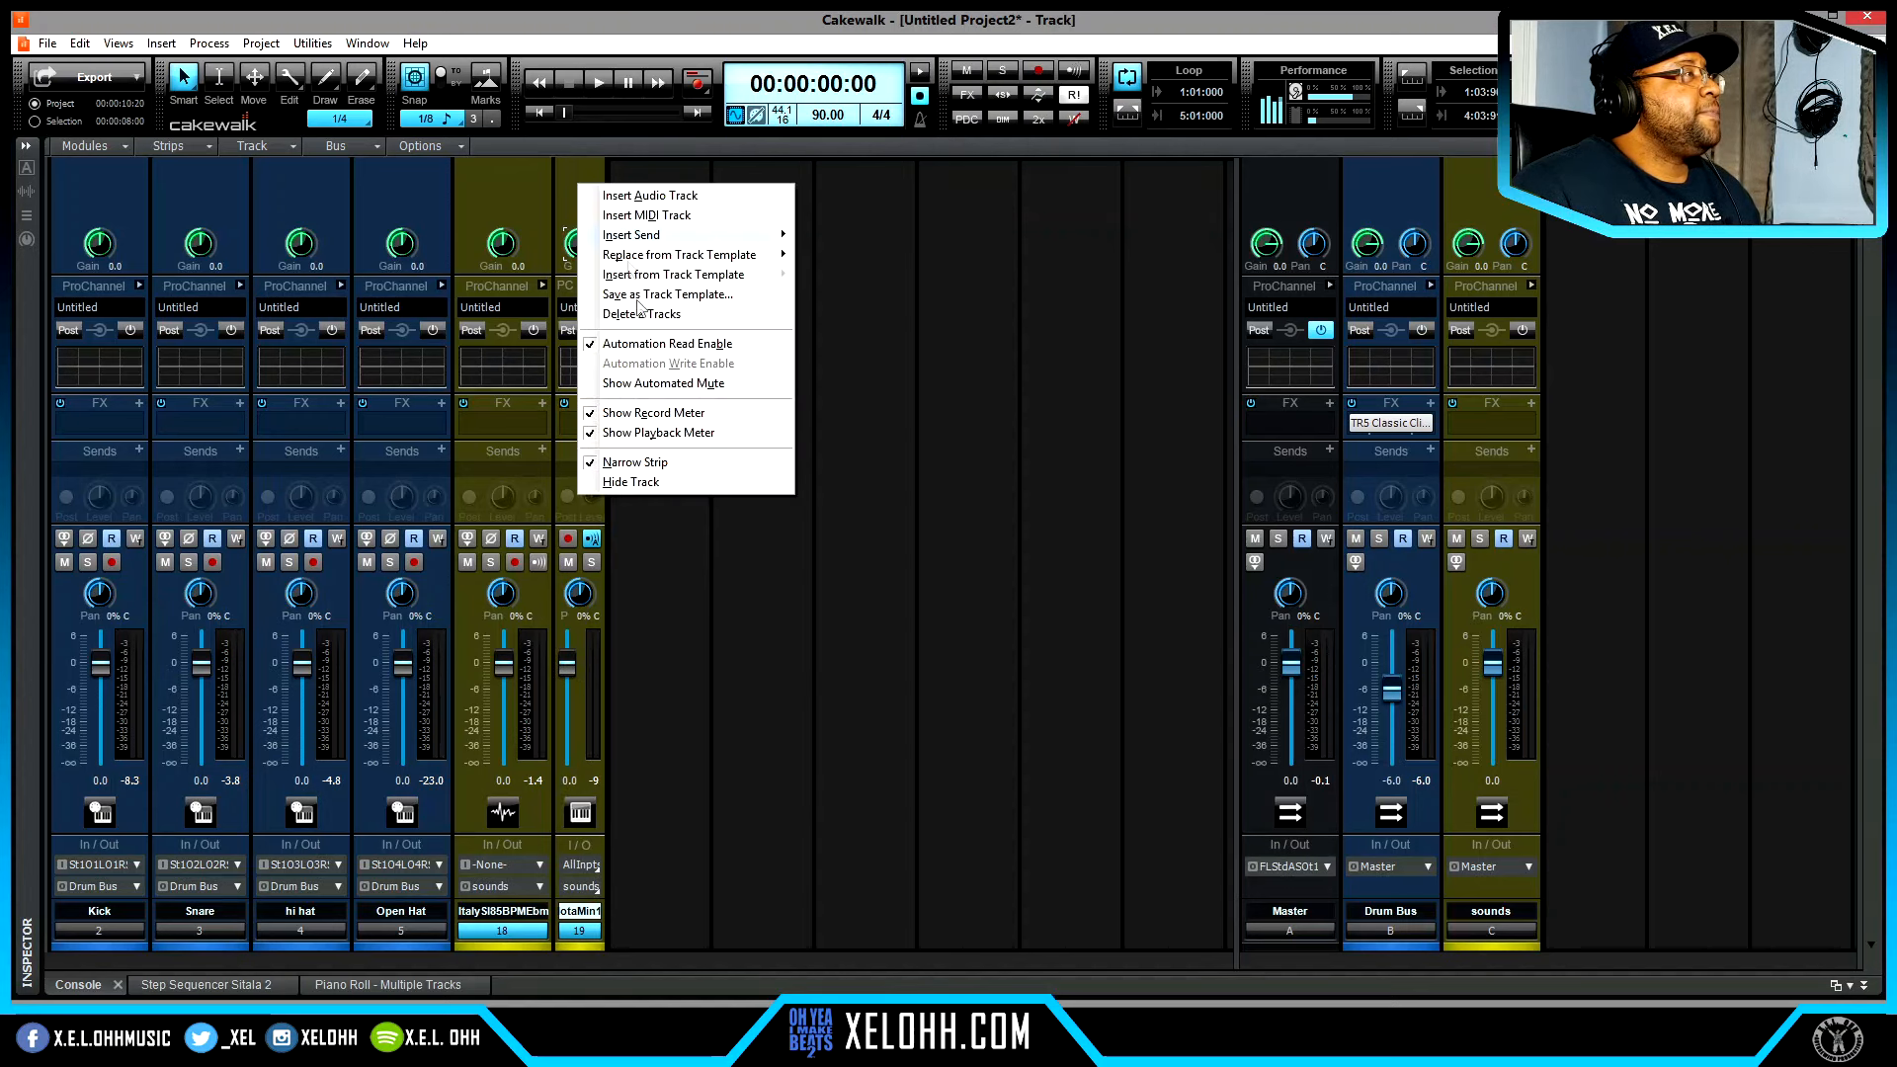
pyautogui.click(597, 463)
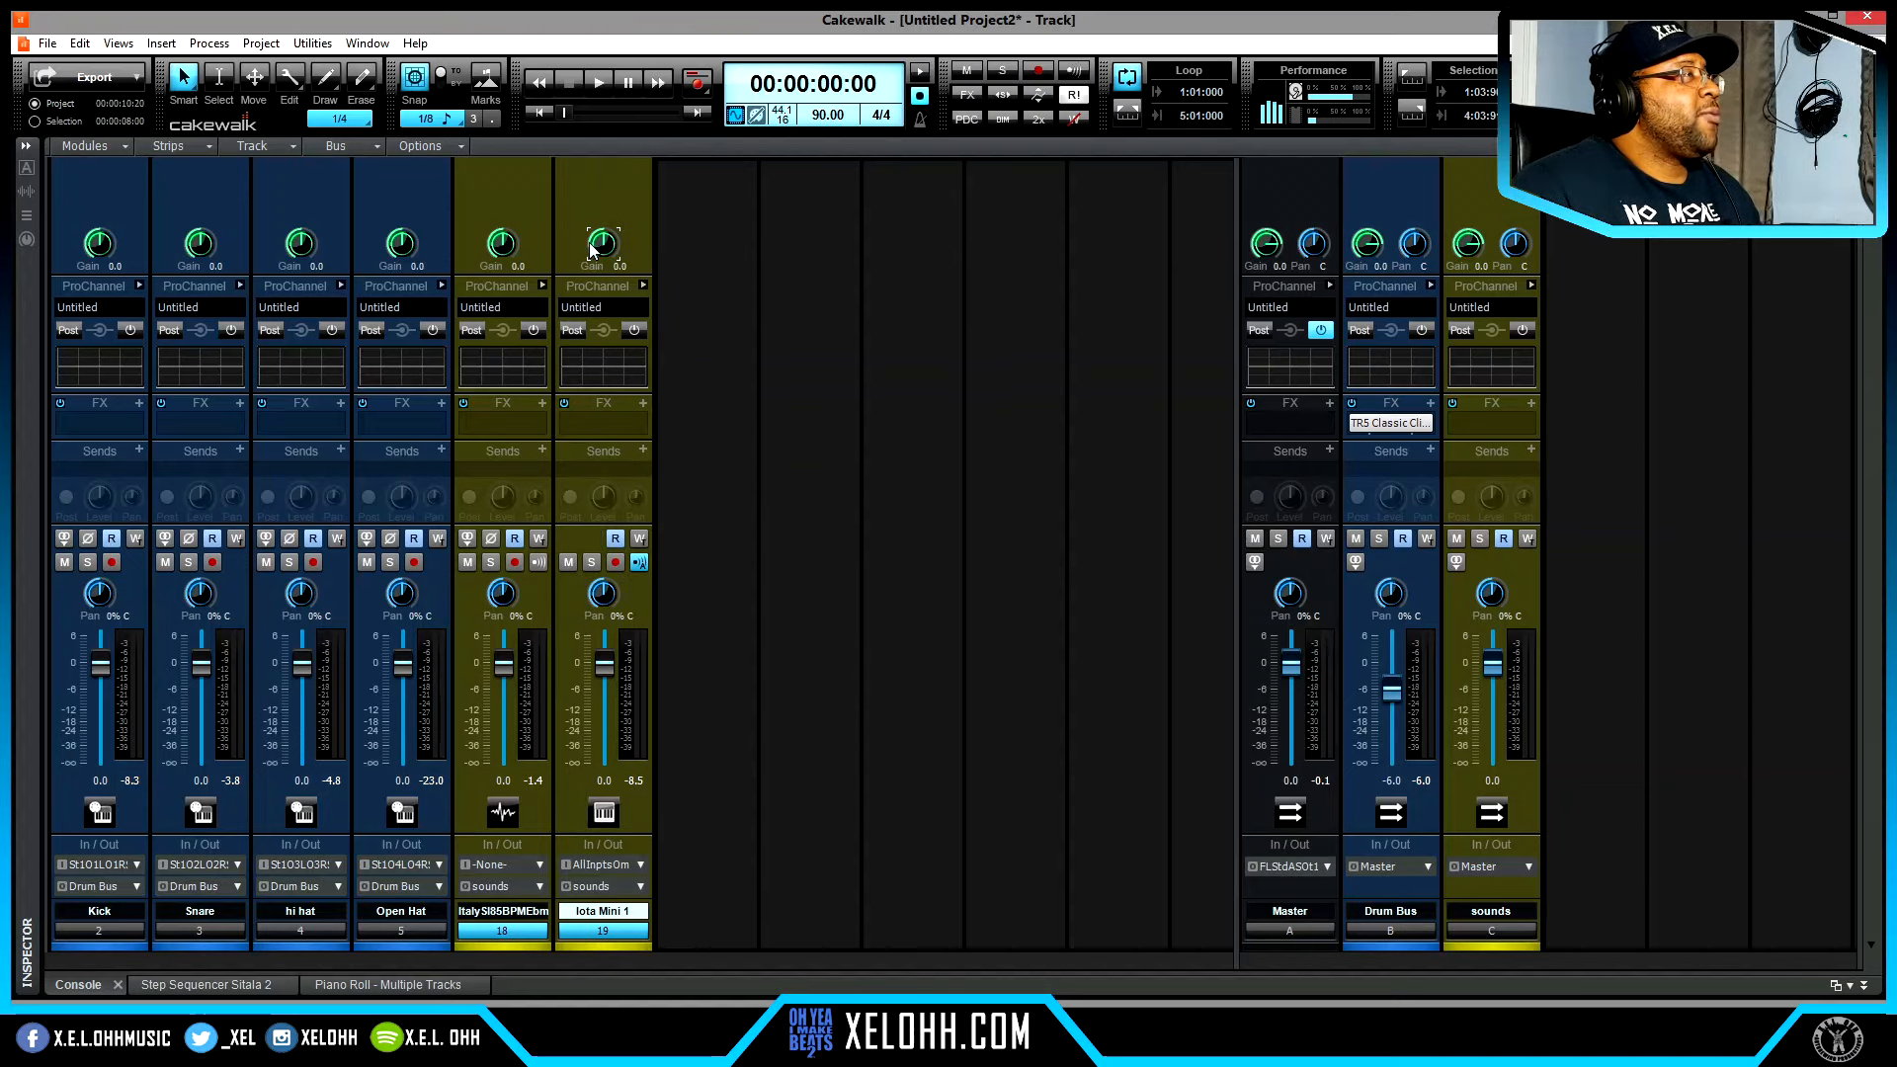
# - Narrow all console strips and widen them all back to full width
pyautogui.click(204, 146)
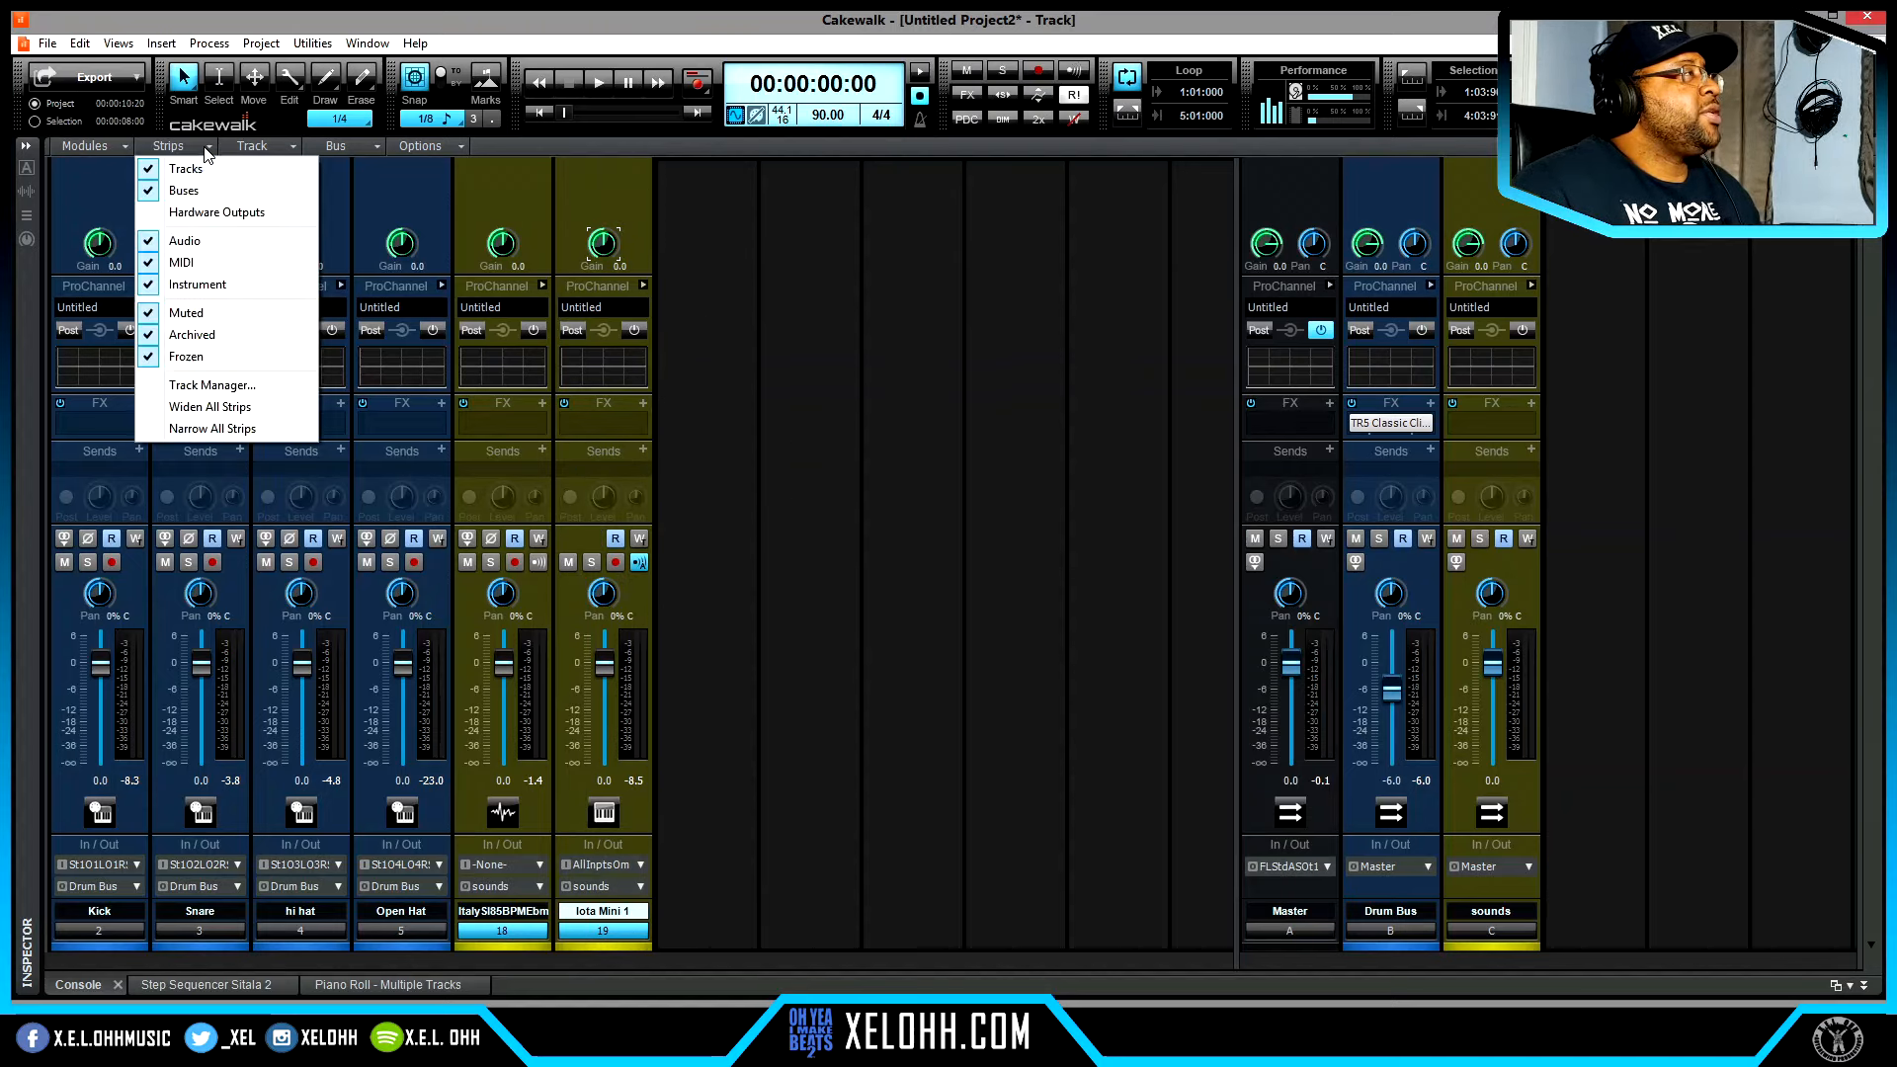
pyautogui.click(259, 431)
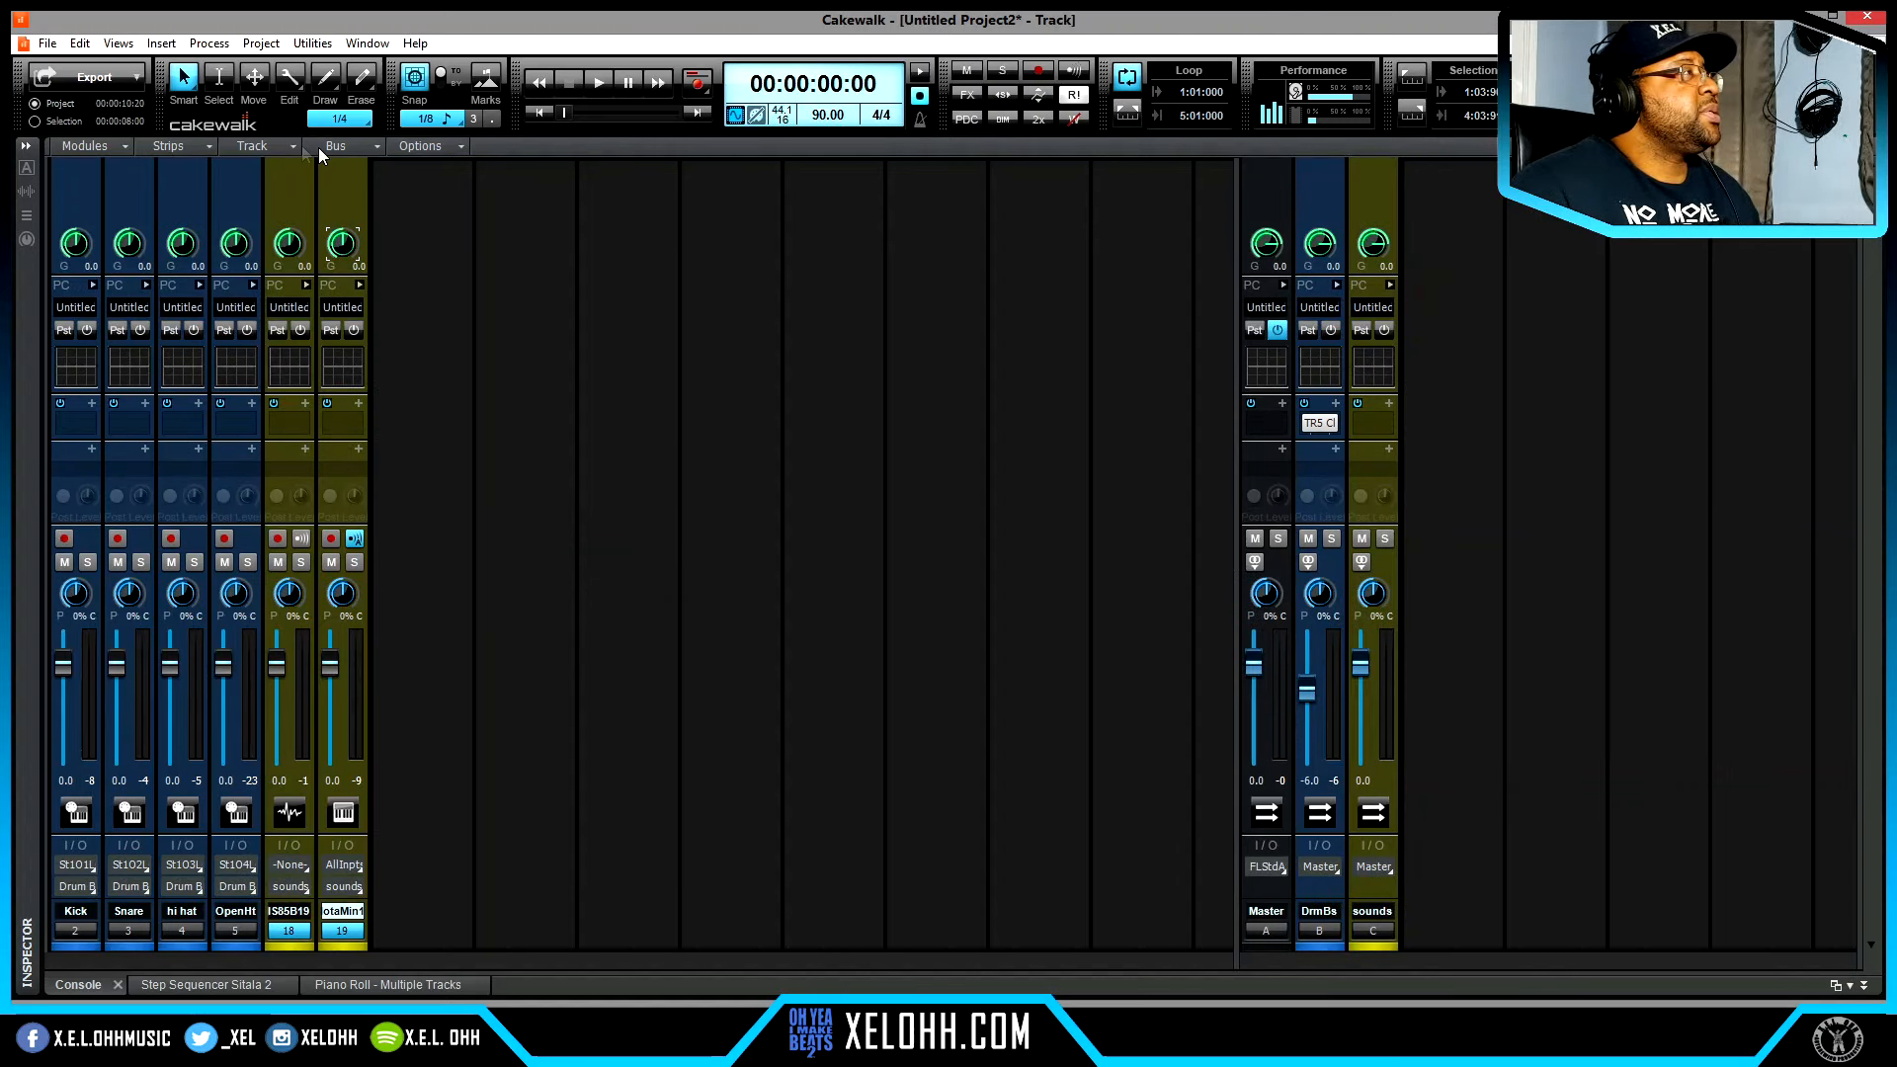
pyautogui.click(203, 146)
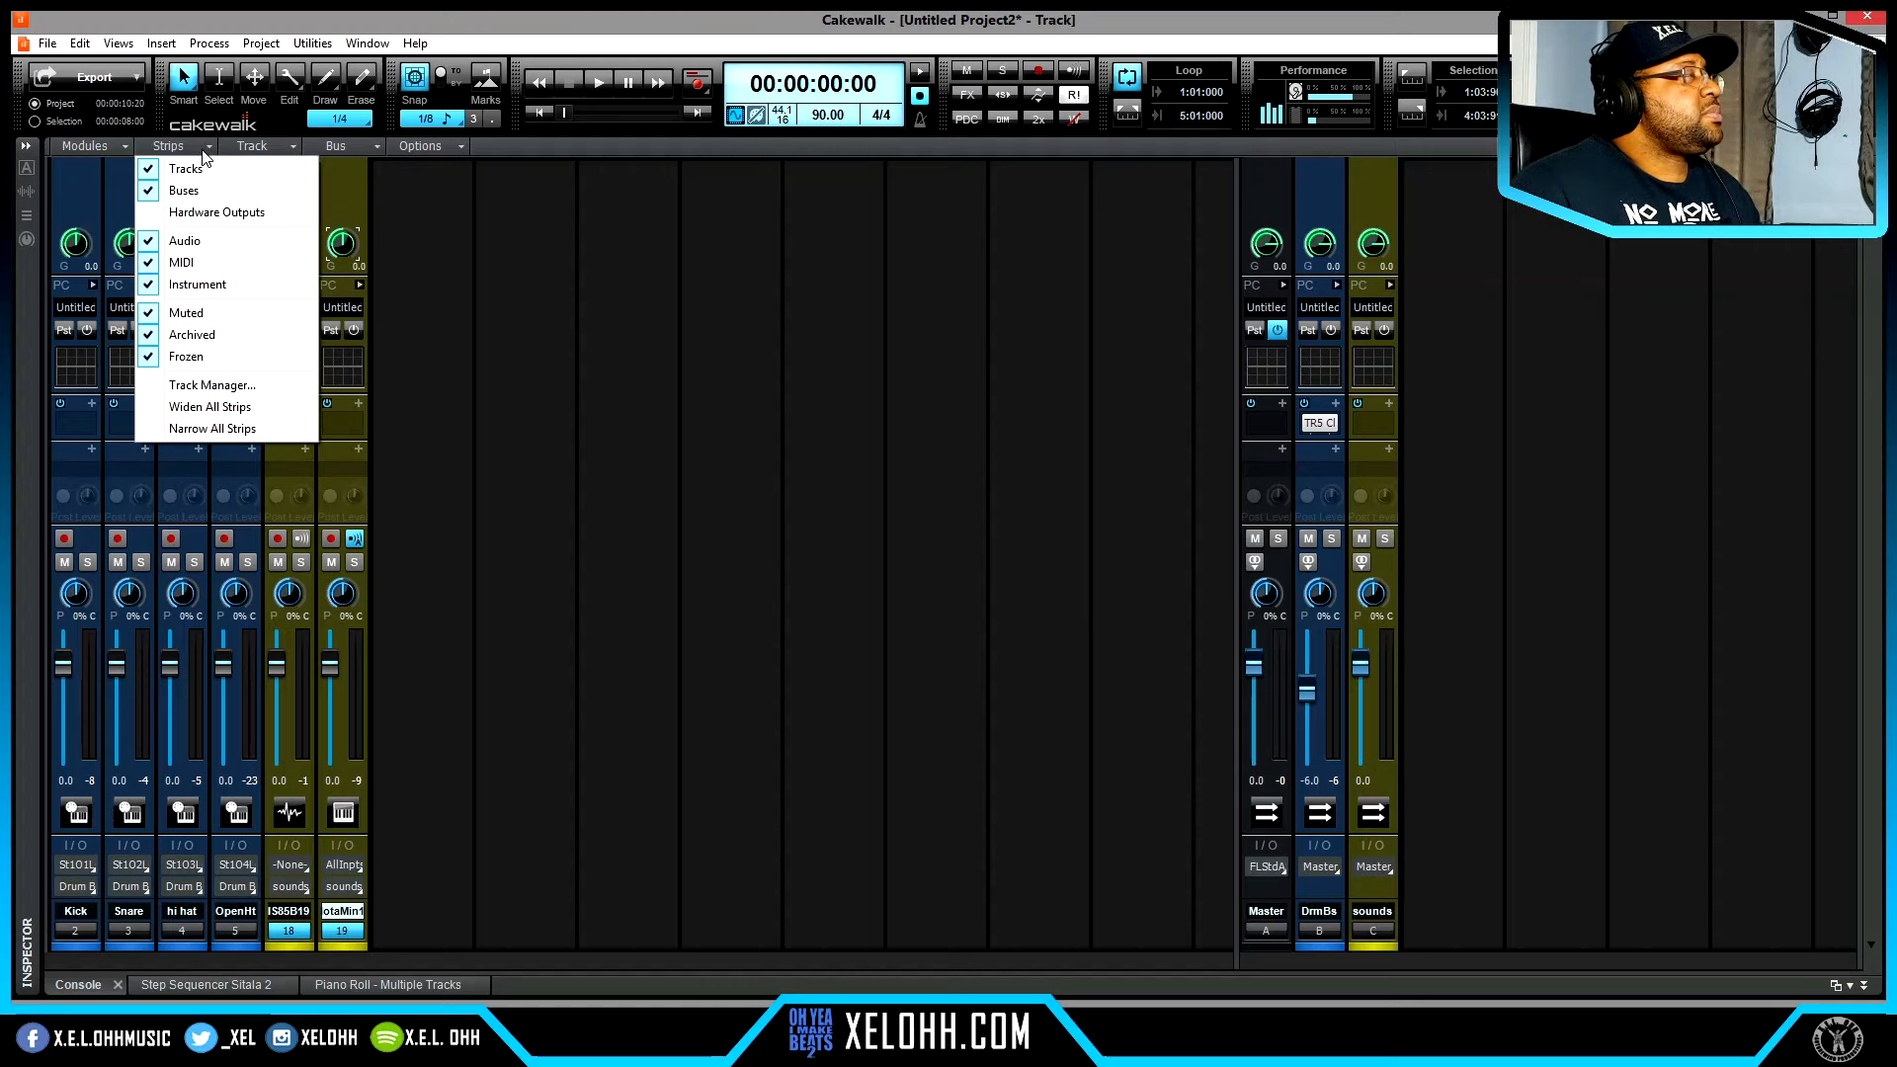
pyautogui.click(210, 406)
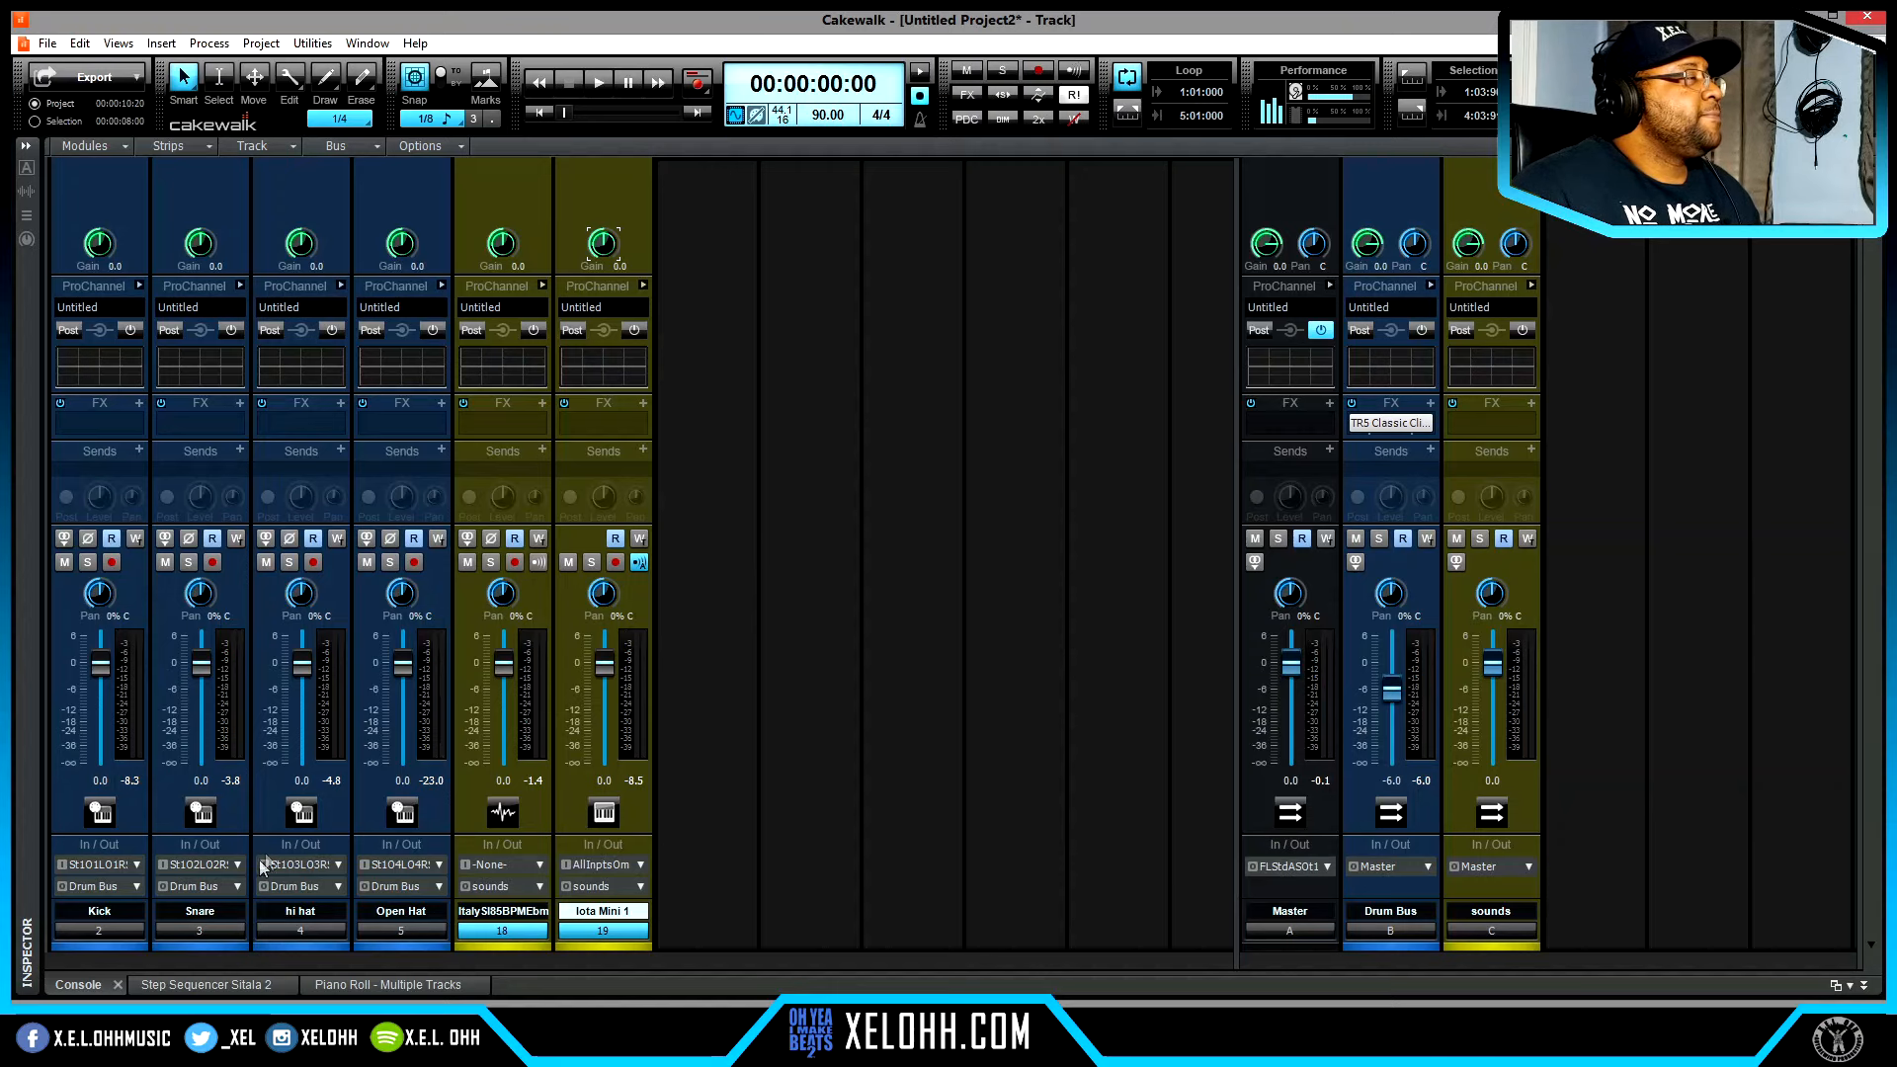
# - Hide the icons module on all console strips
pyautogui.click(126, 846)
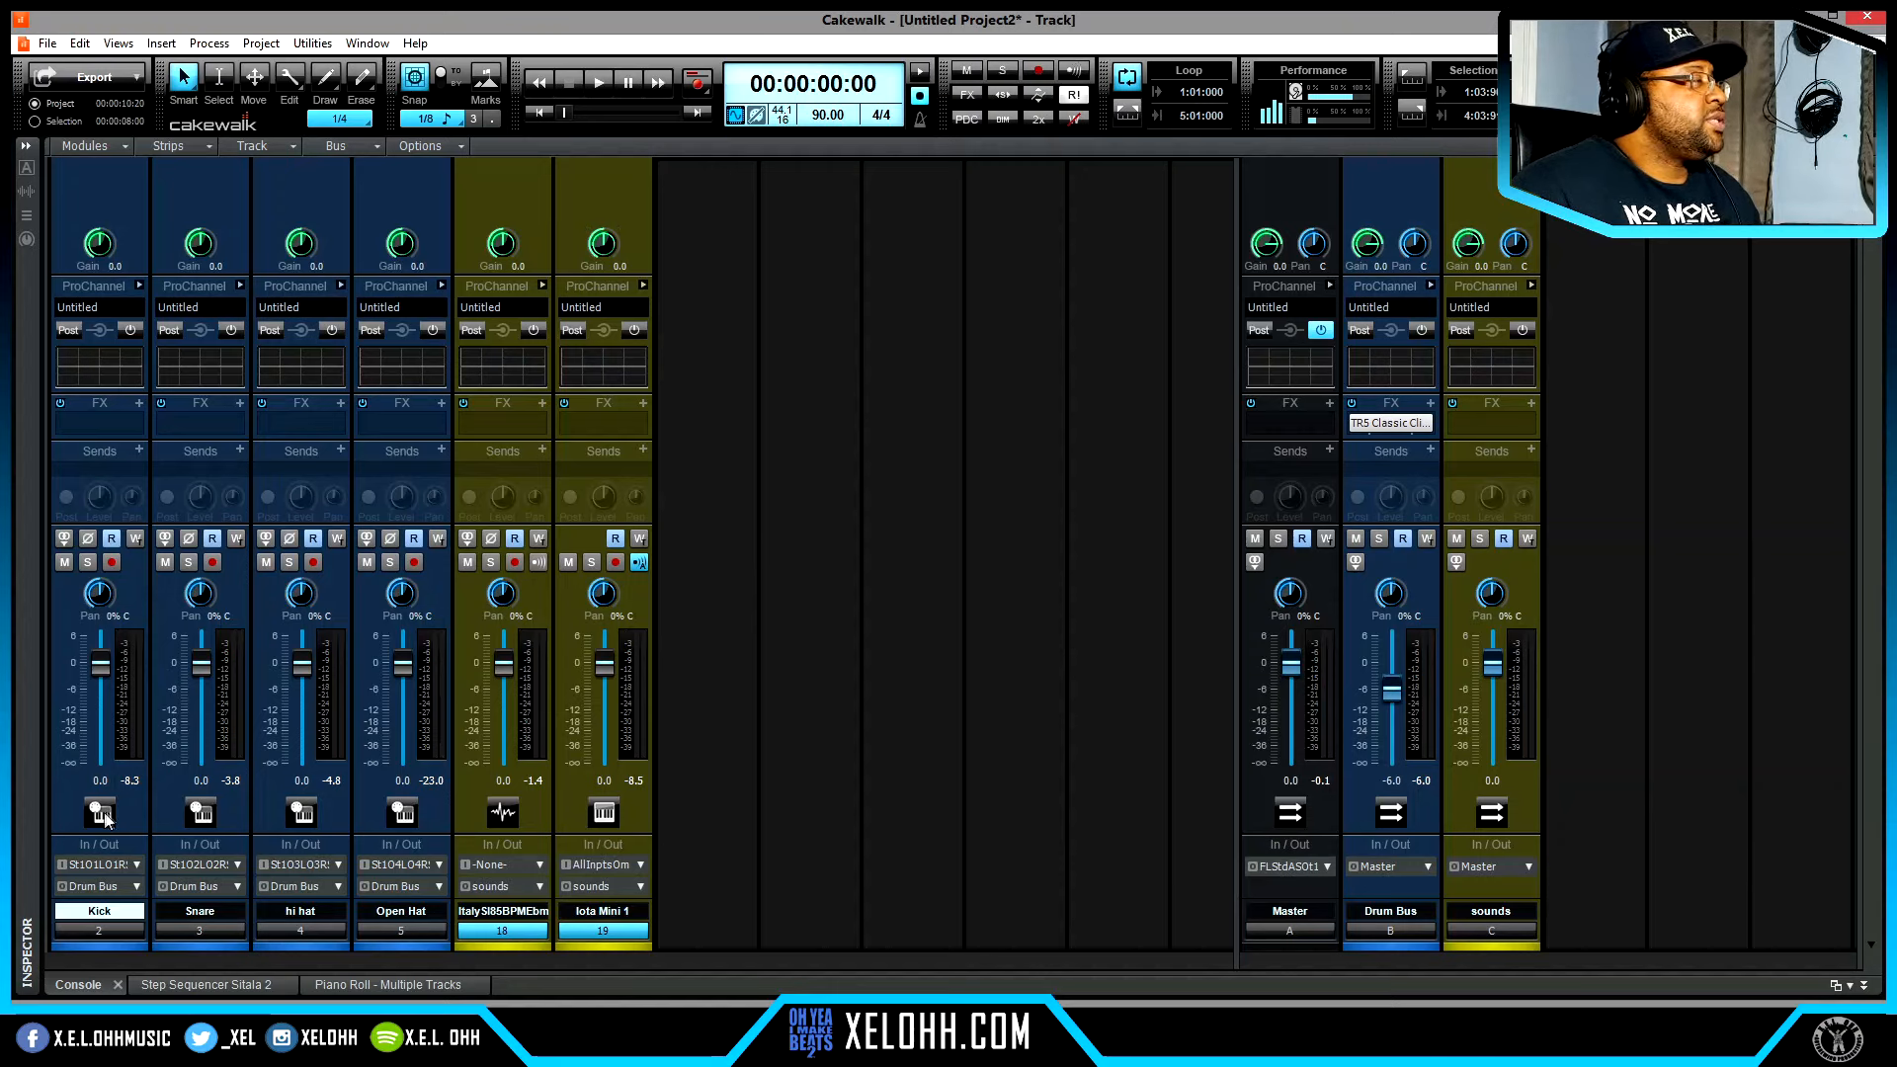
pyautogui.click(123, 144)
pyautogui.click(63, 326)
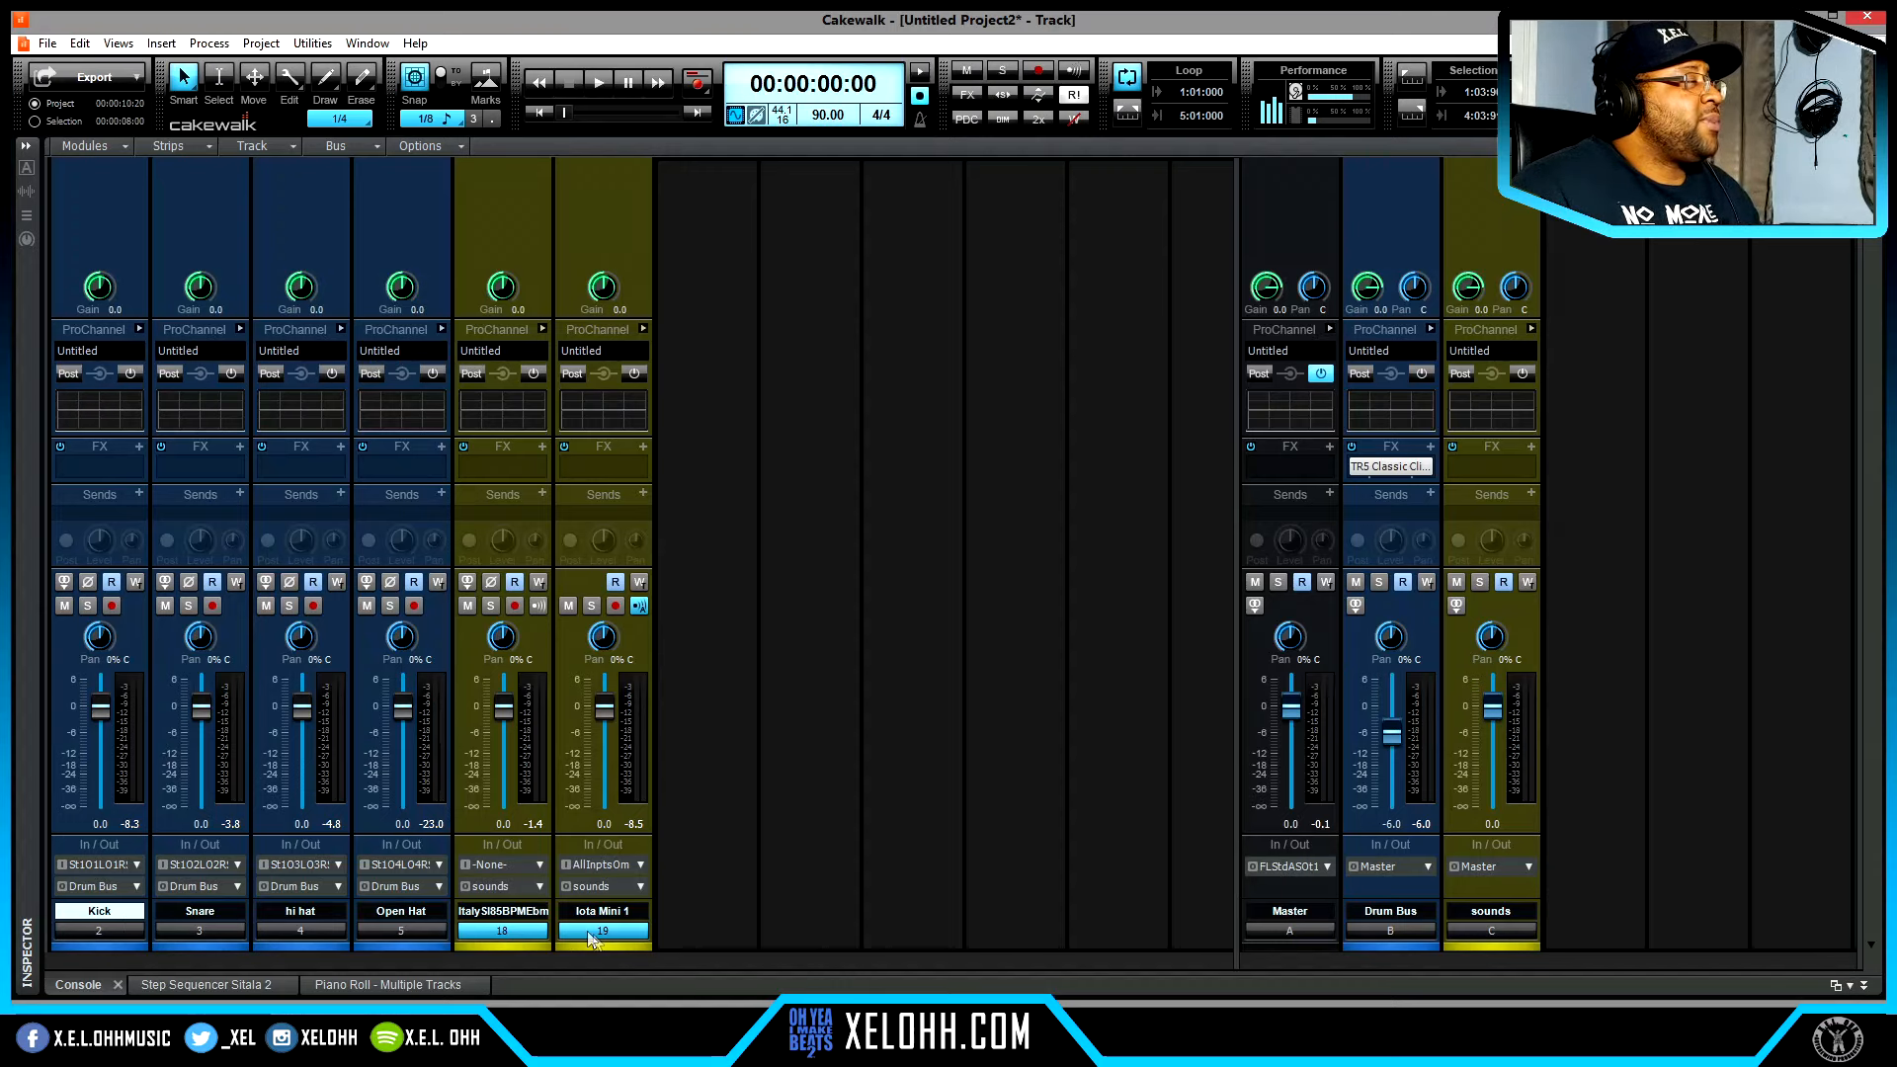
# - Select the six track strips from Kick to Iota Mini 1, raise their faders together to 0.8 dB and toggle their record arm as a group
pyautogui.moveTo(92, 932); pyautogui.dragTo(632, 934)
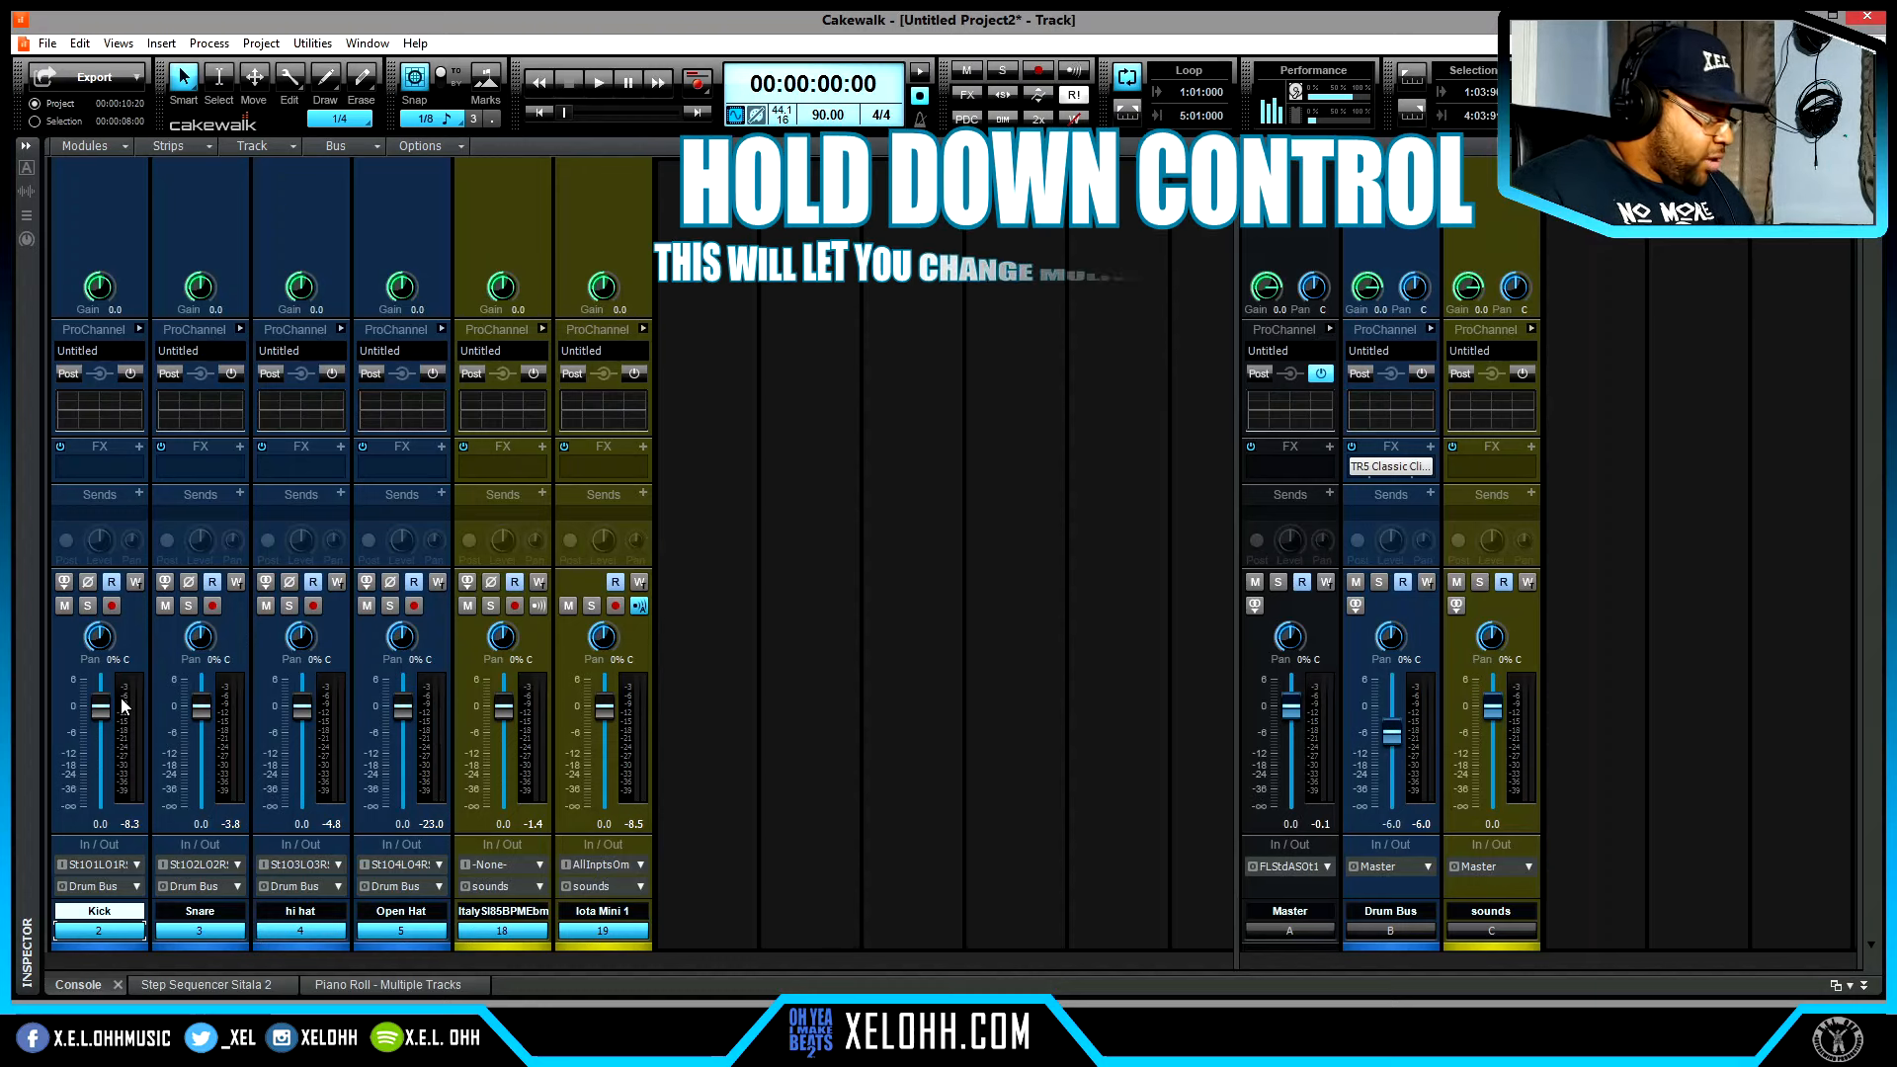
pyautogui.moveTo(98, 710)
pyautogui.mouseDown()
pyautogui.moveTo(99, 765)
pyautogui.moveTo(99, 706)
pyautogui.mouseUp()
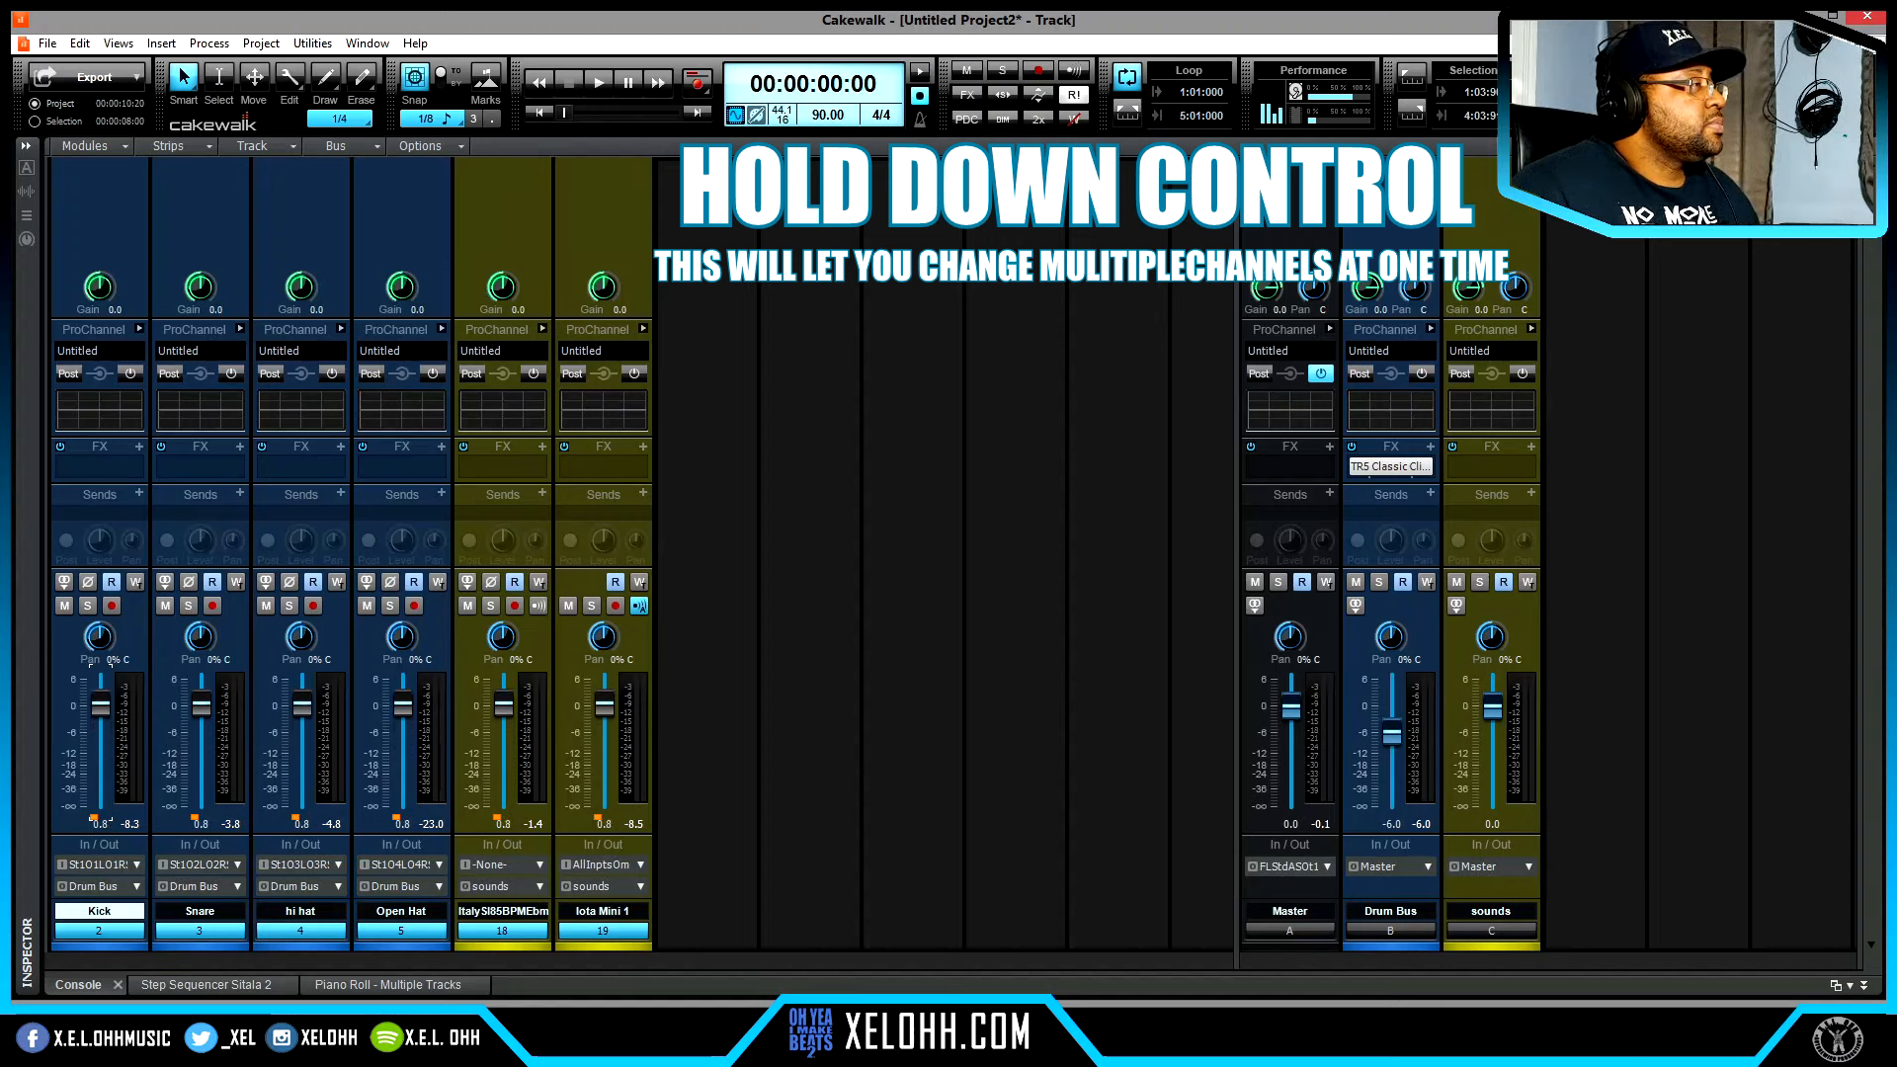
pyautogui.keyDown('ctrl'); pyautogui.click(111, 606); pyautogui.keyUp('ctrl')
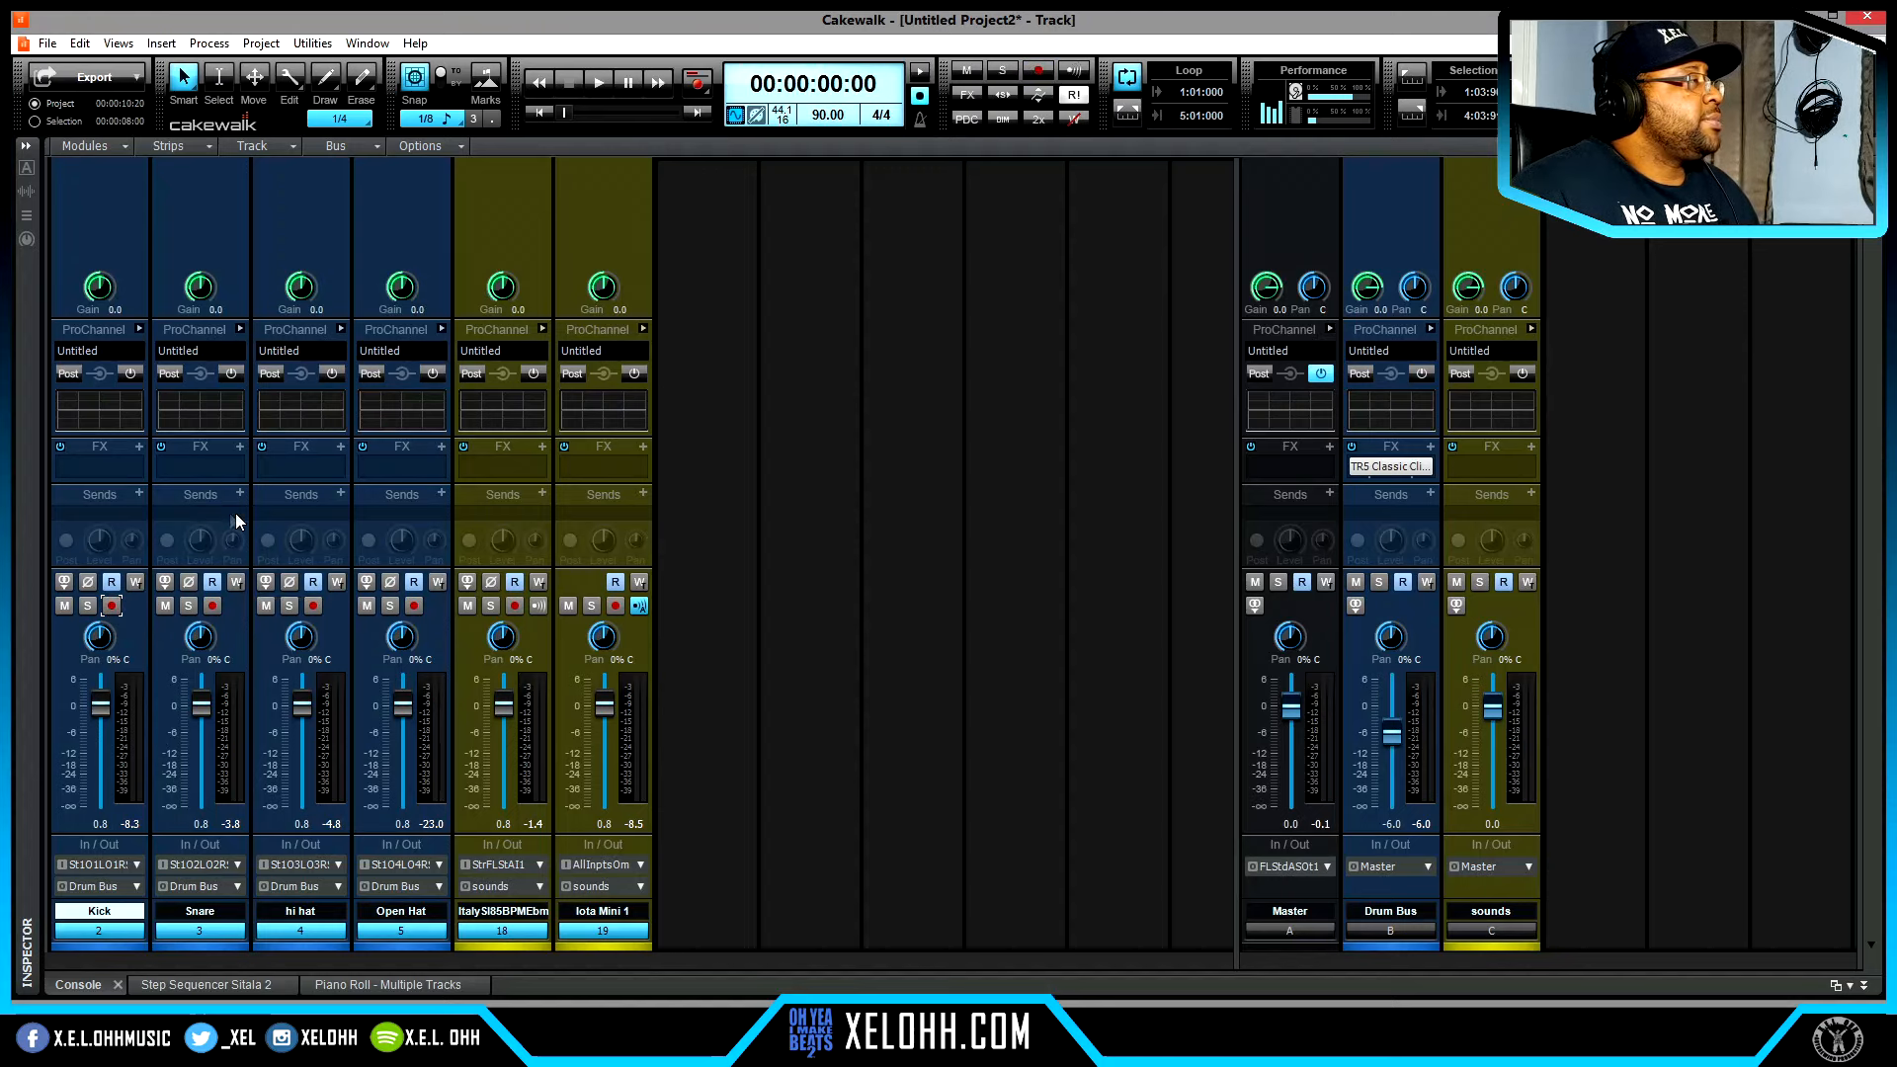
# - Expand Kick's ProChannel, switch the EQ high-pass filter on and off for all selected tracks, and collapse the ProChannel
pyautogui.click(140, 329)
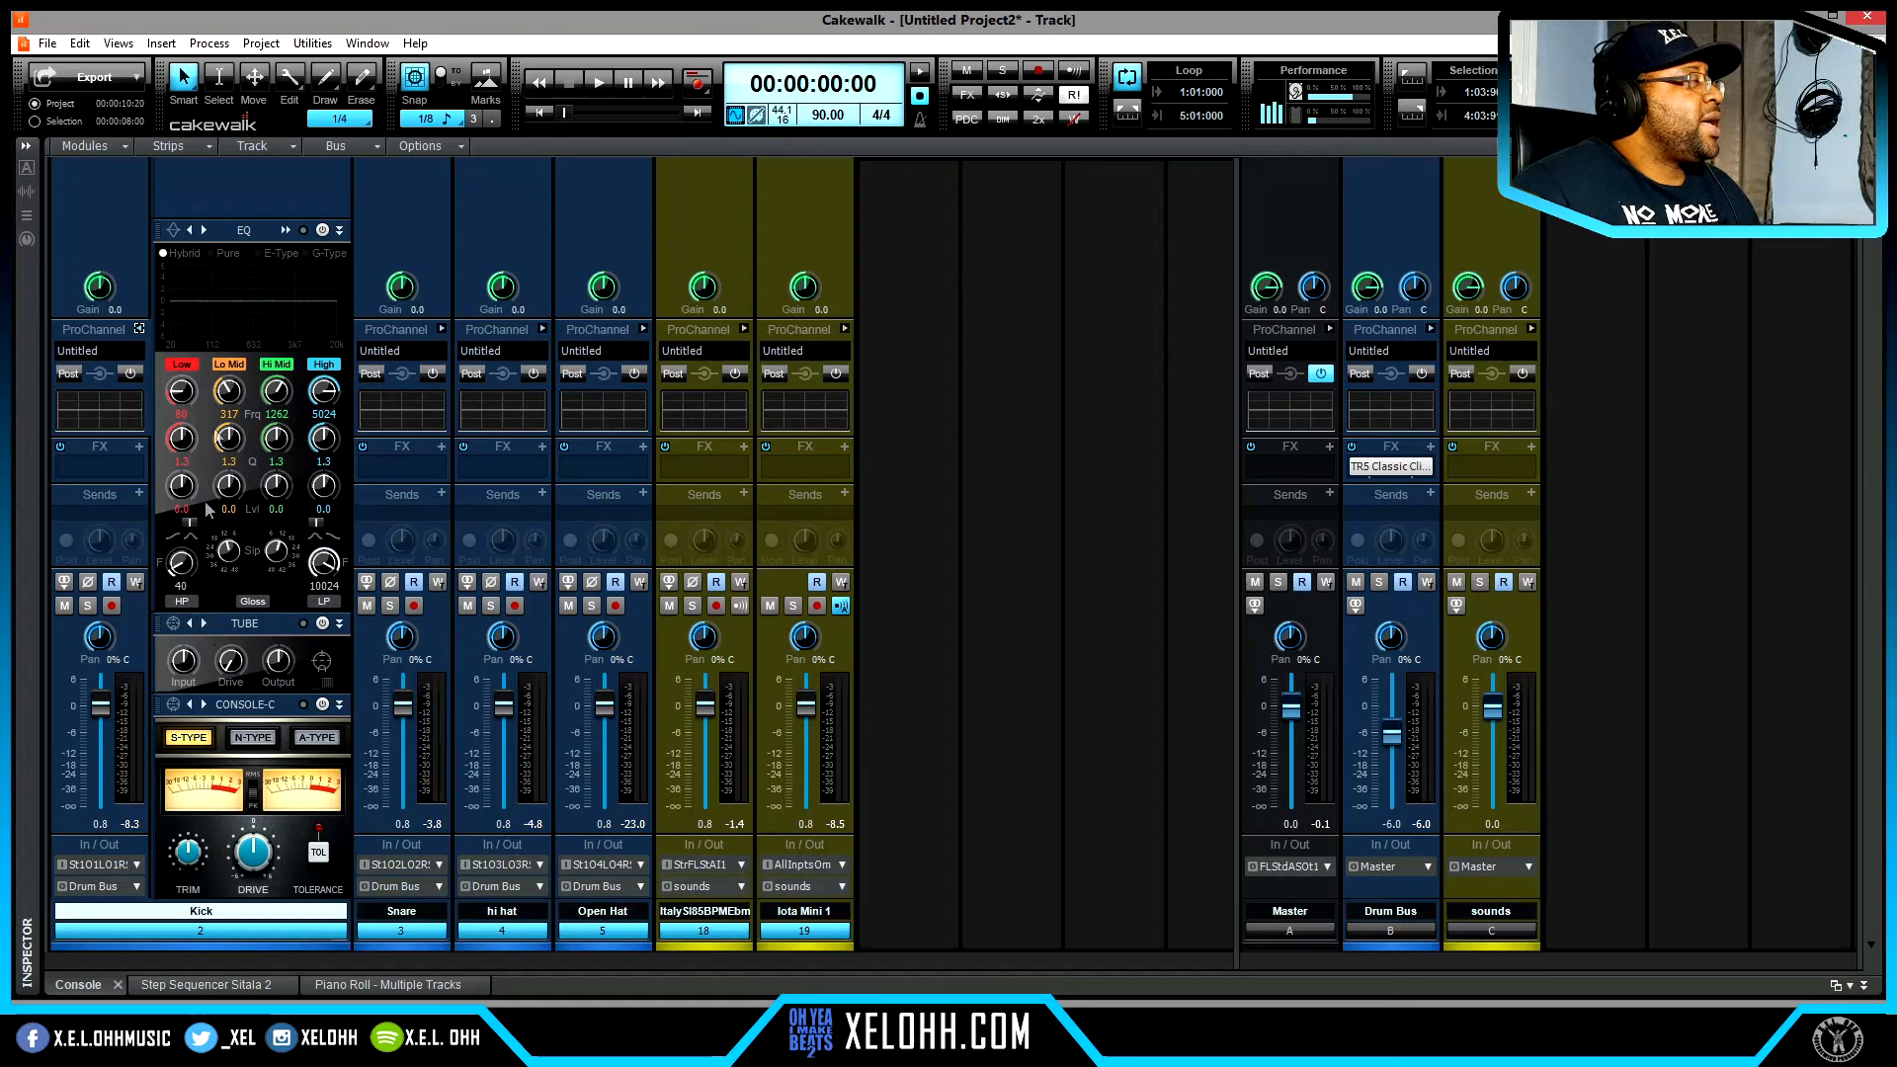
pyautogui.click(182, 602)
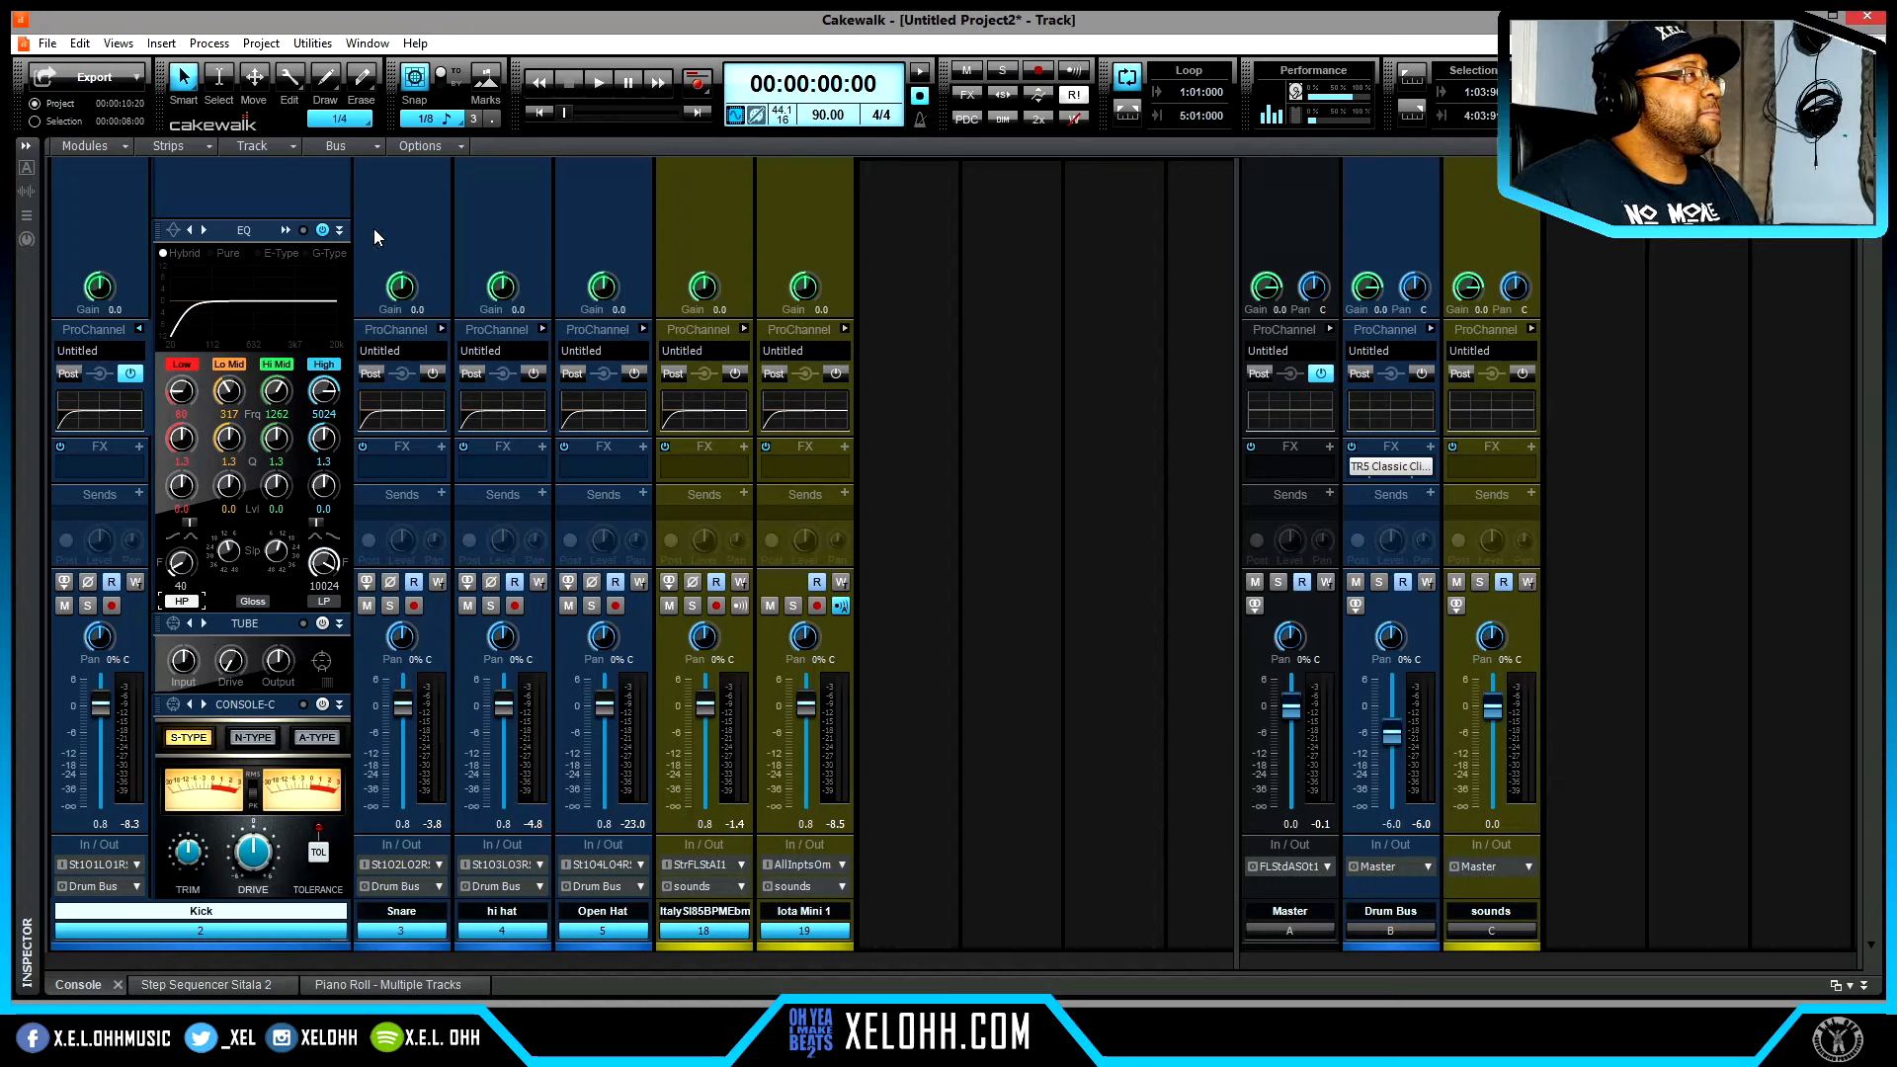
pyautogui.click(180, 601)
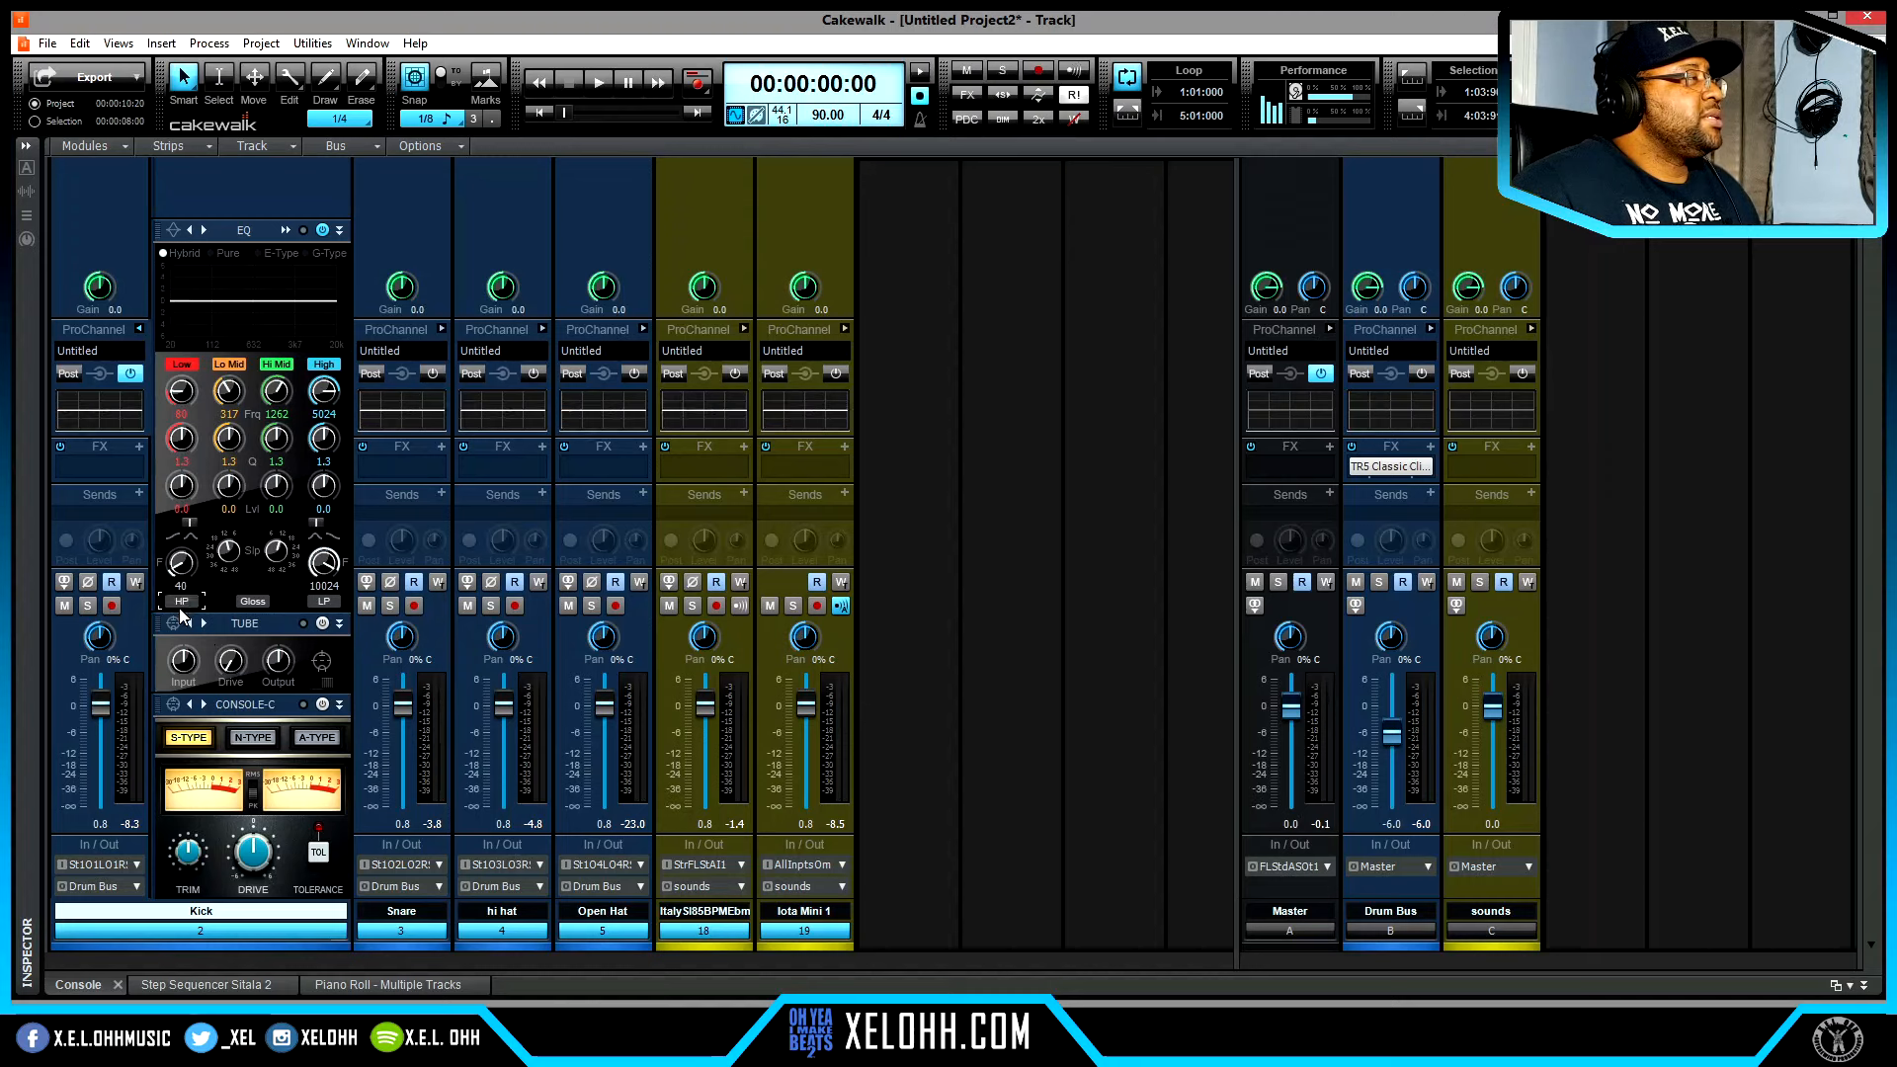
pyautogui.click(140, 330)
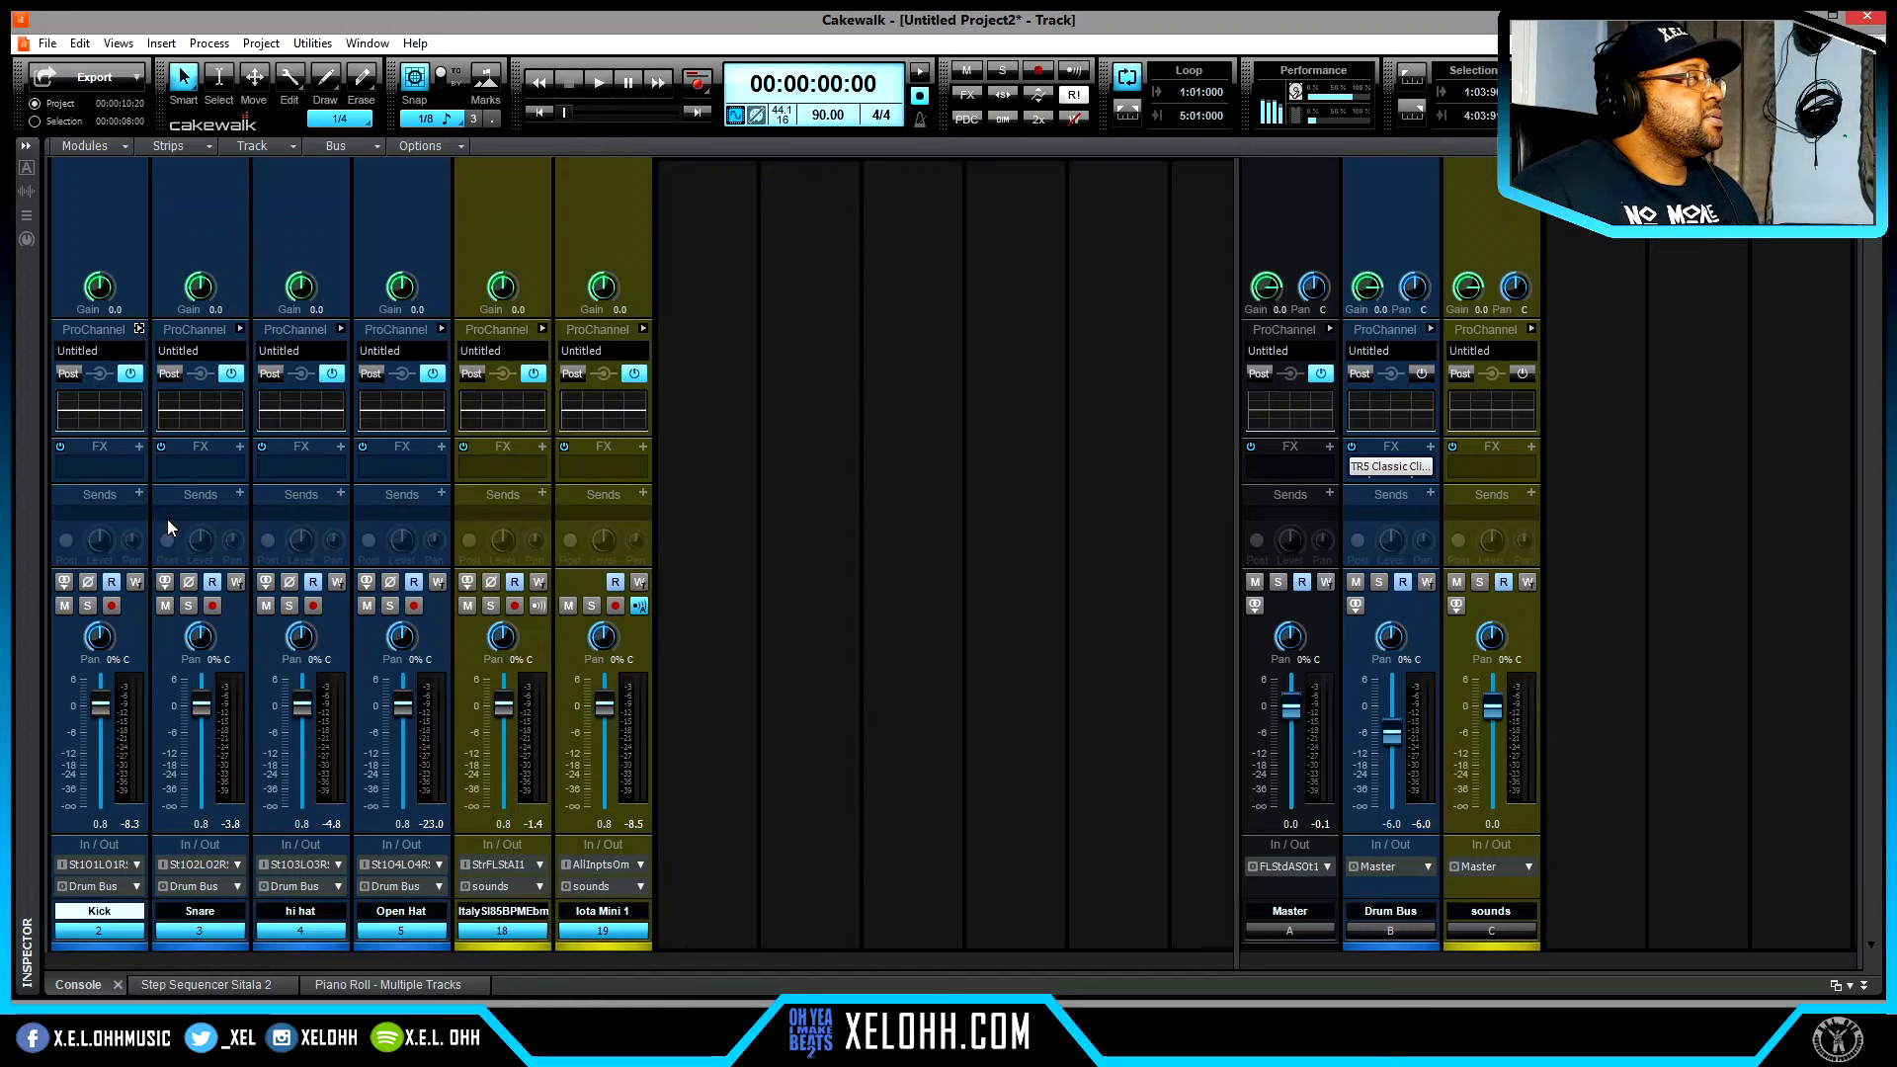
# - Examine the modules and Style Dial FX that can be inserted in Kick's ProChannel, and collapse it
pyautogui.click(139, 329)
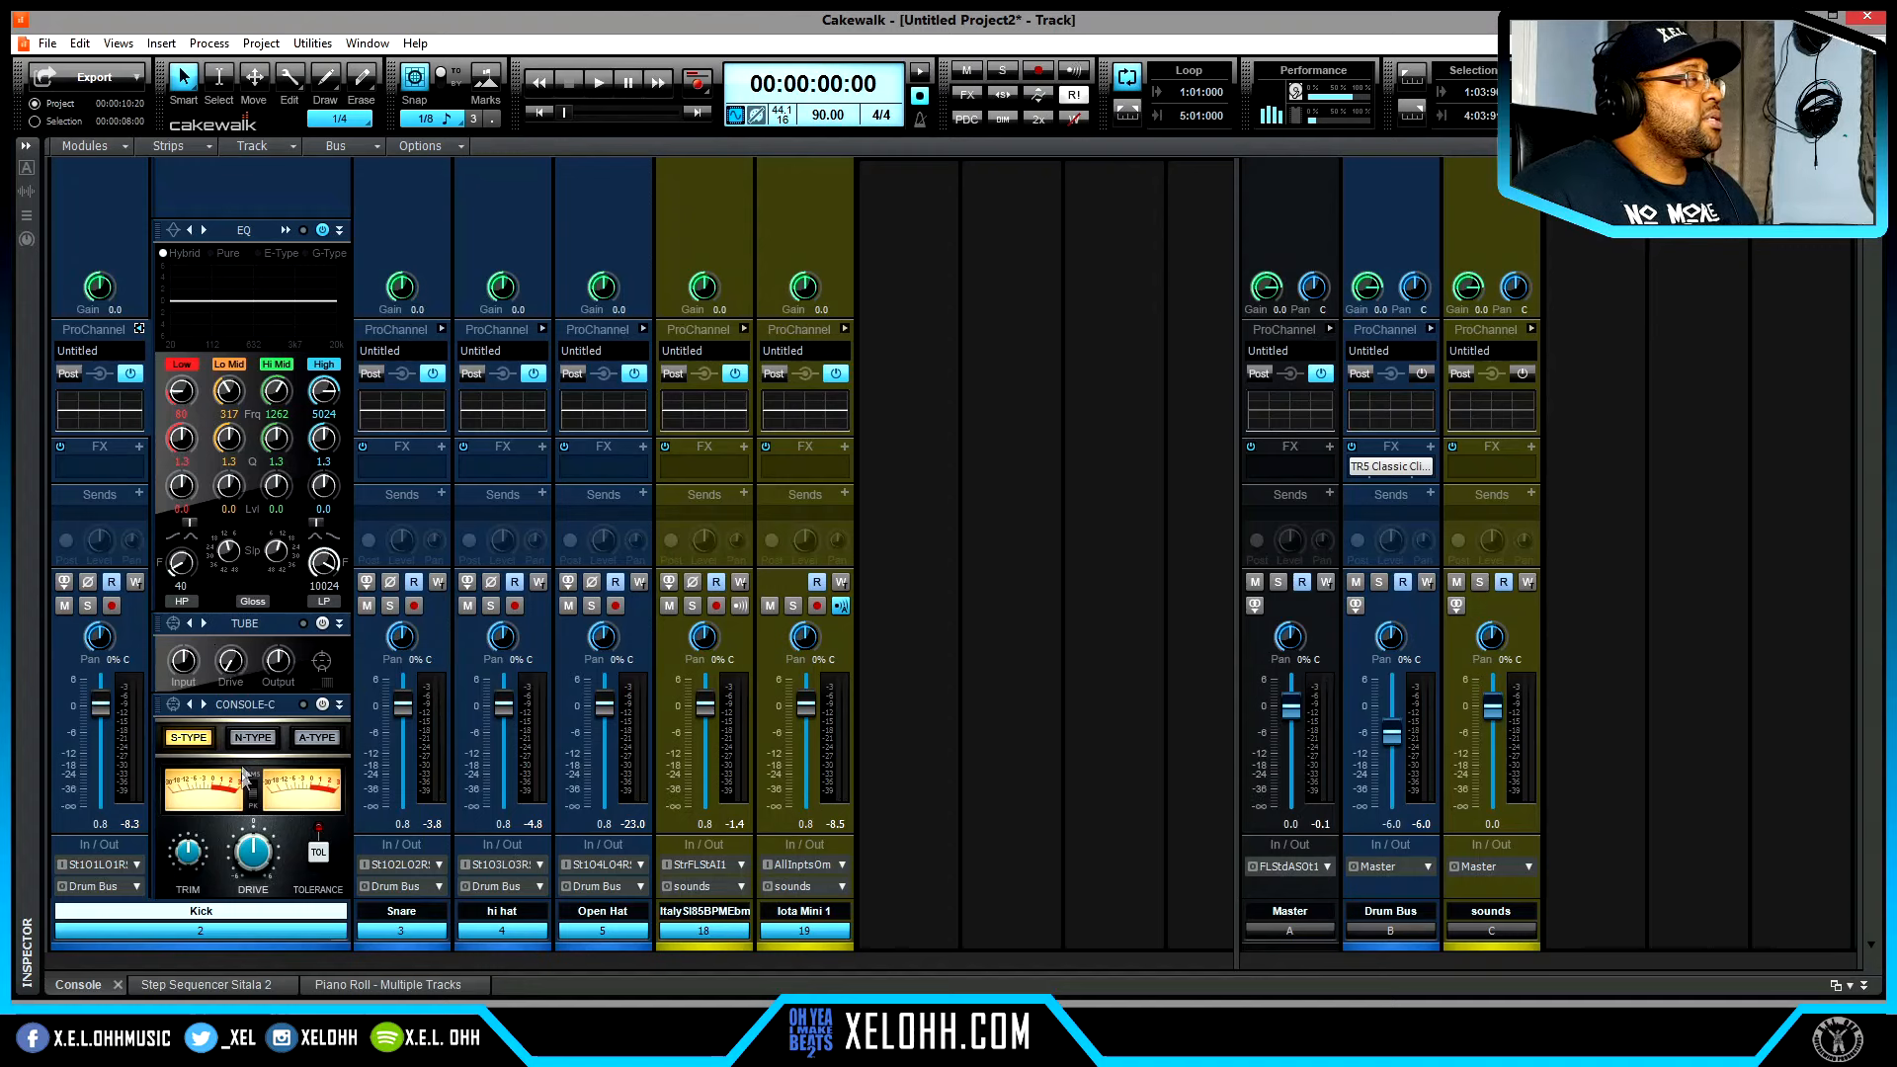
pyautogui.rightClick(253, 194)
pyautogui.moveTo(331, 207)
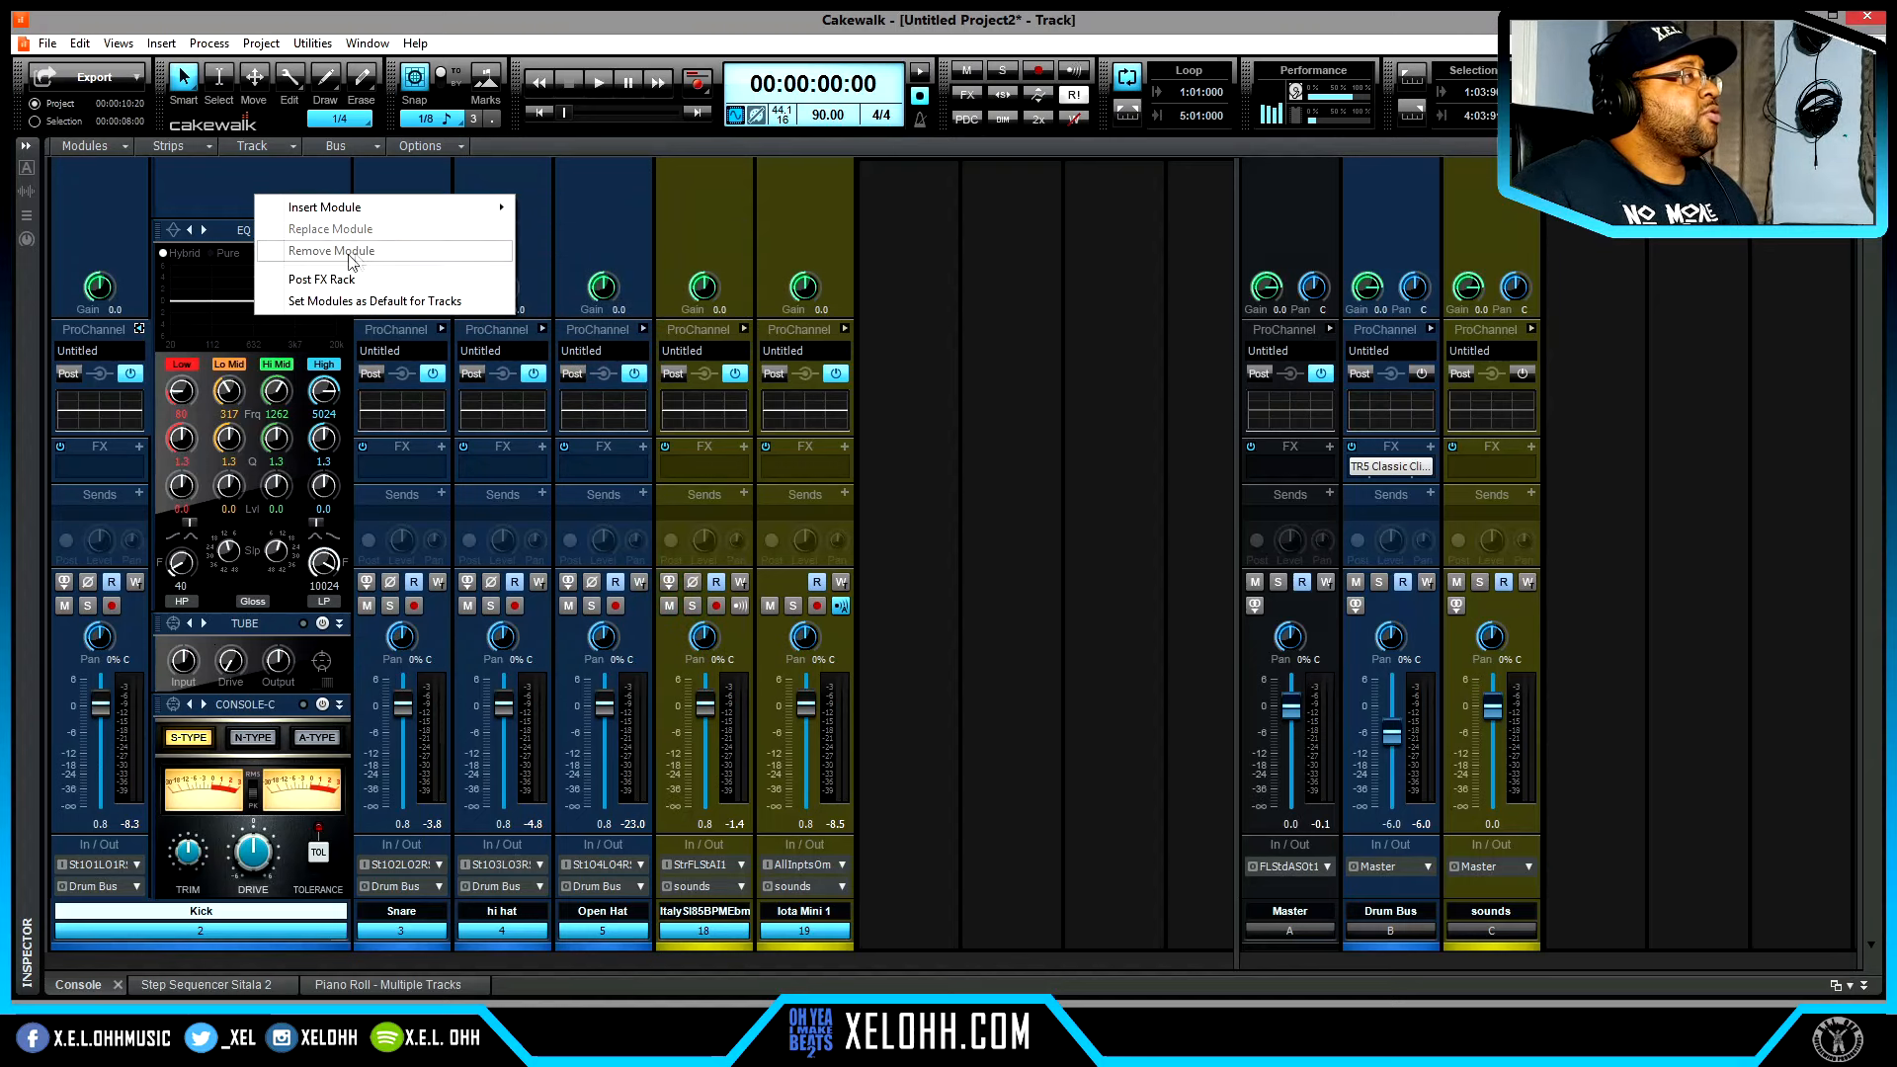
pyautogui.moveTo(420, 215)
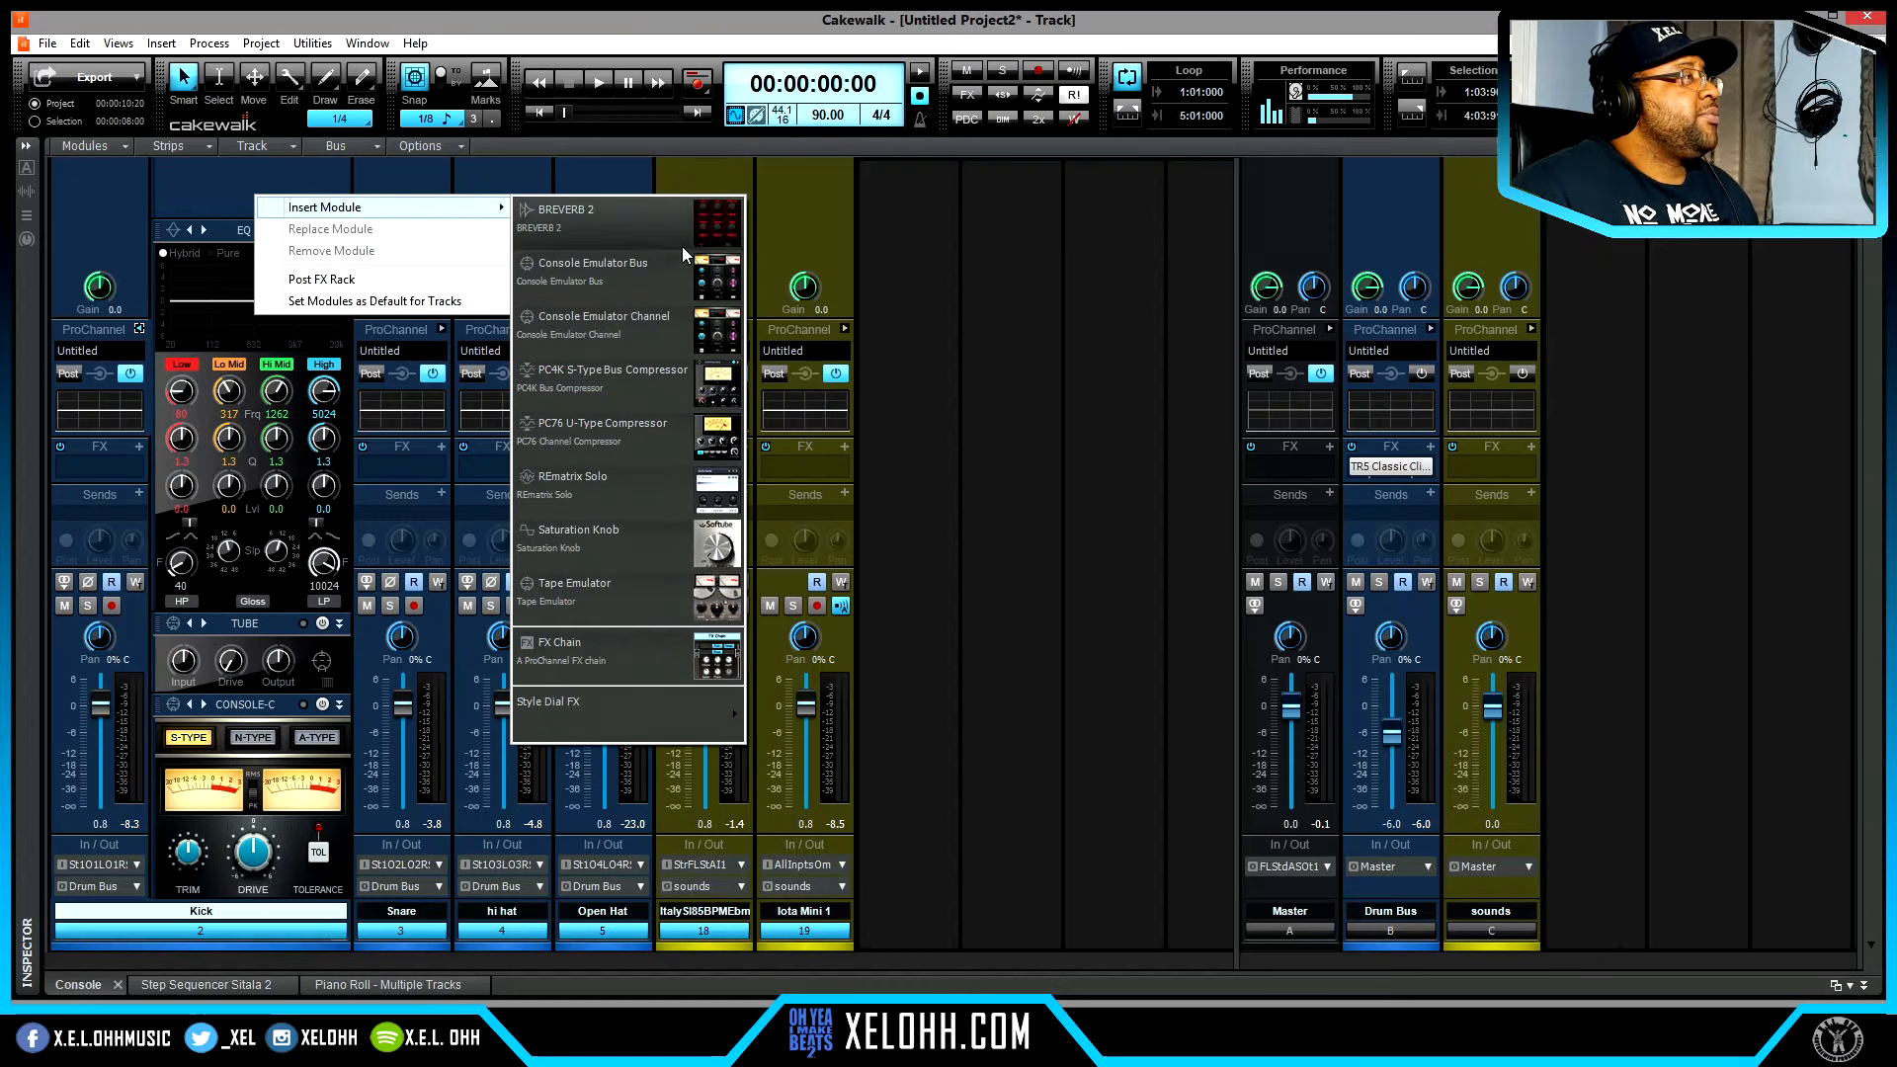
pyautogui.moveTo(601, 703)
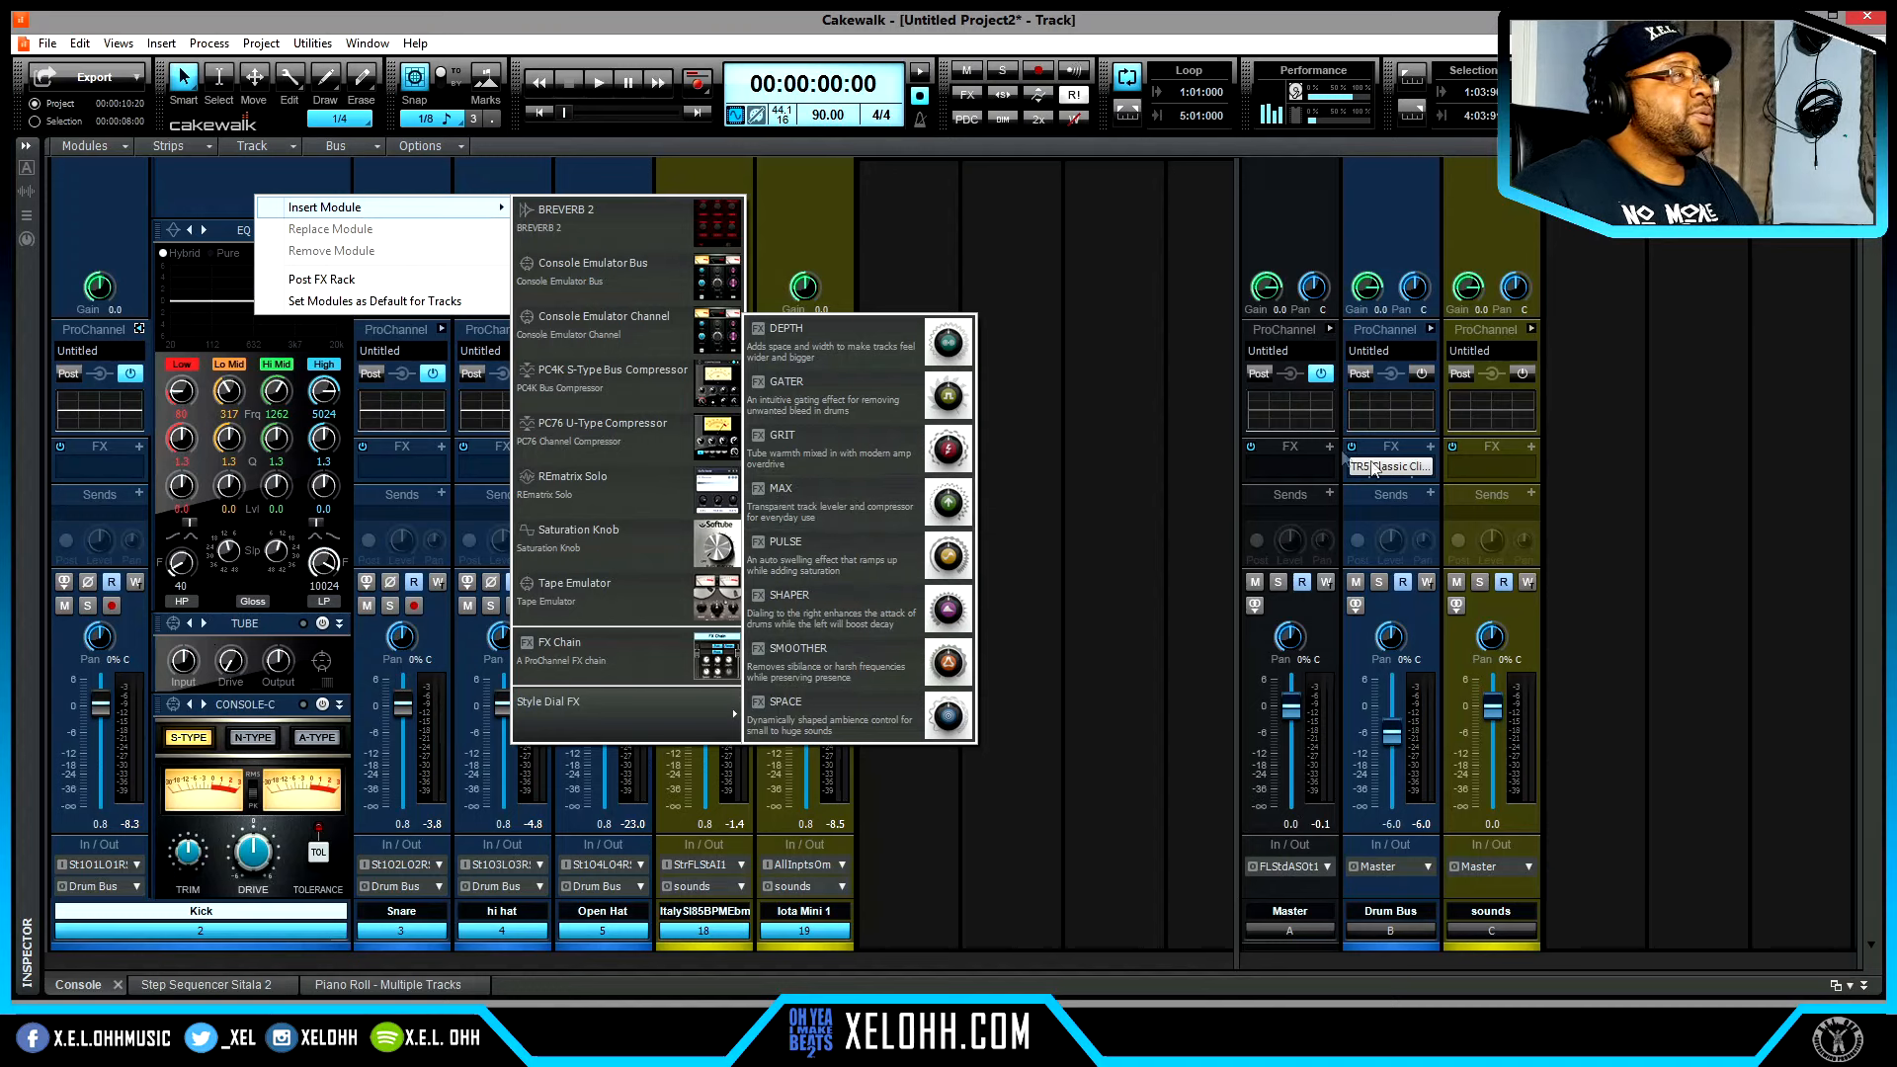
pyautogui.click(417, 175)
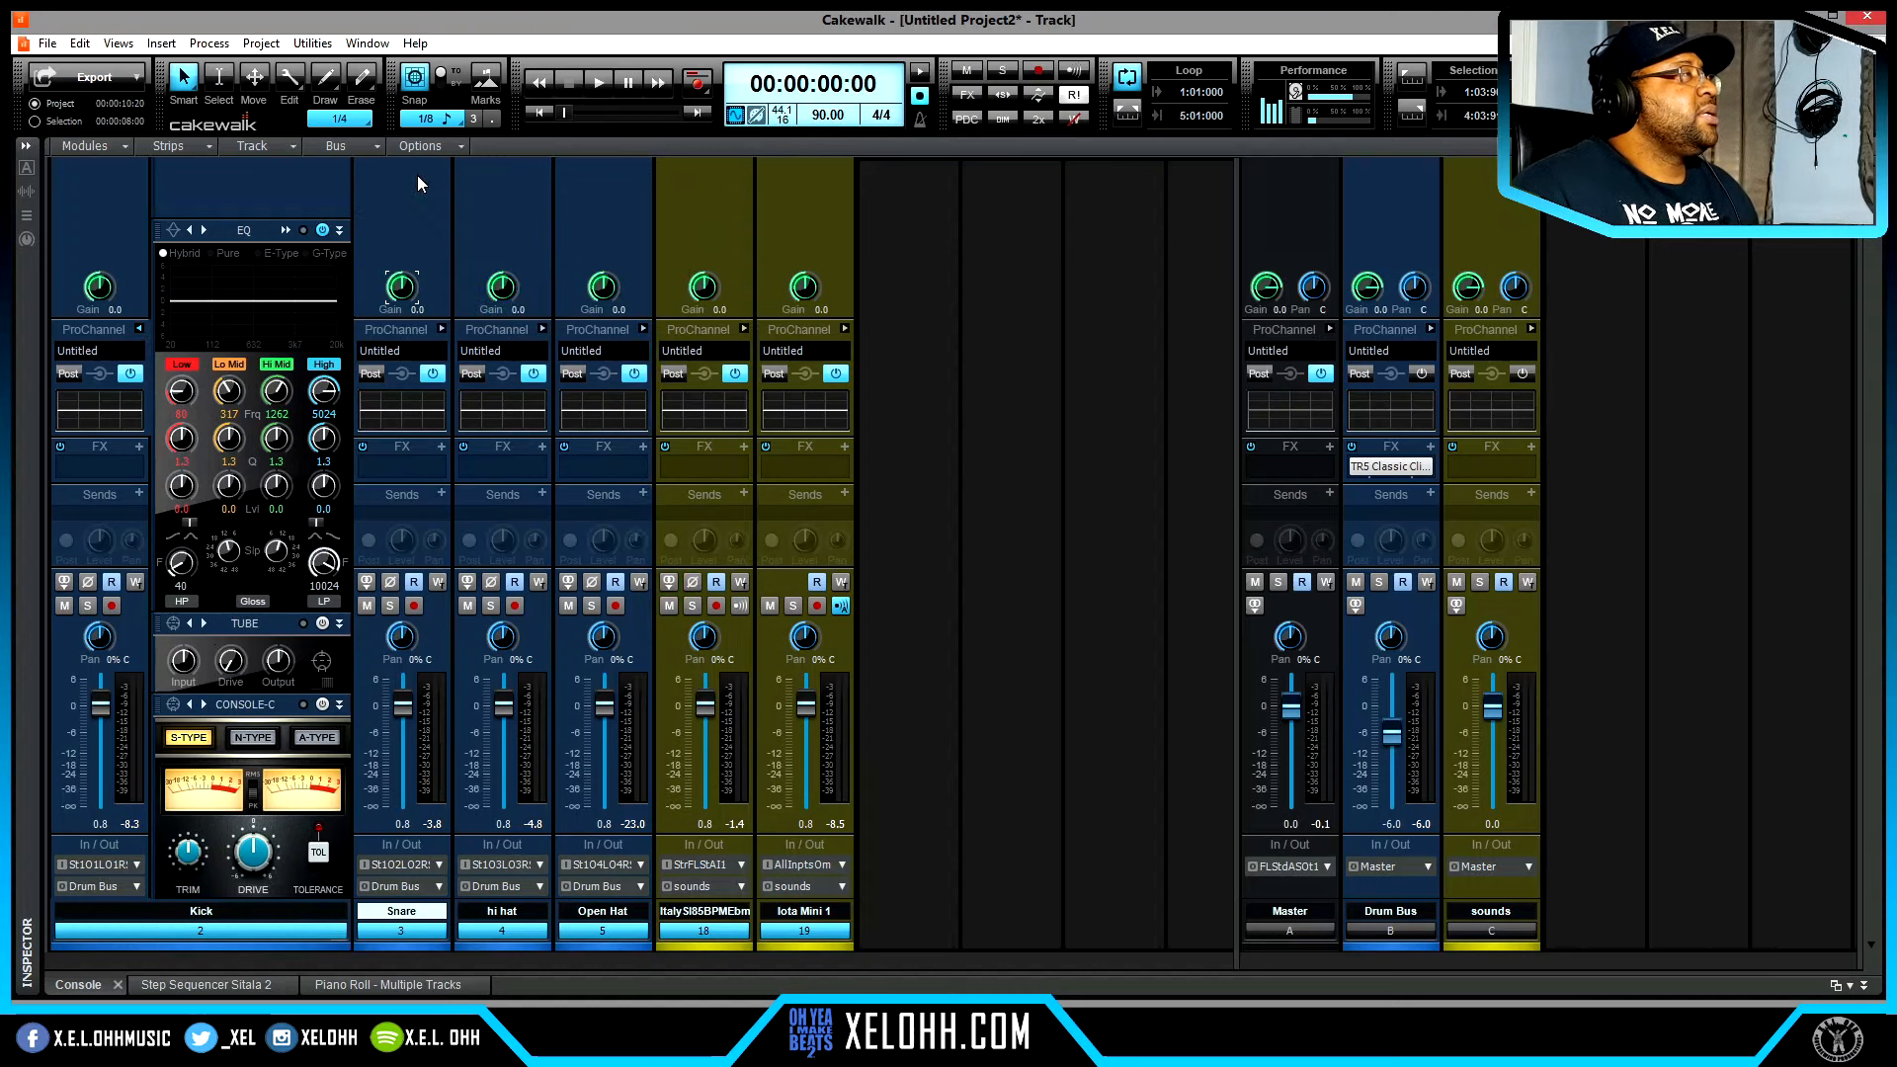
pyautogui.click(139, 328)
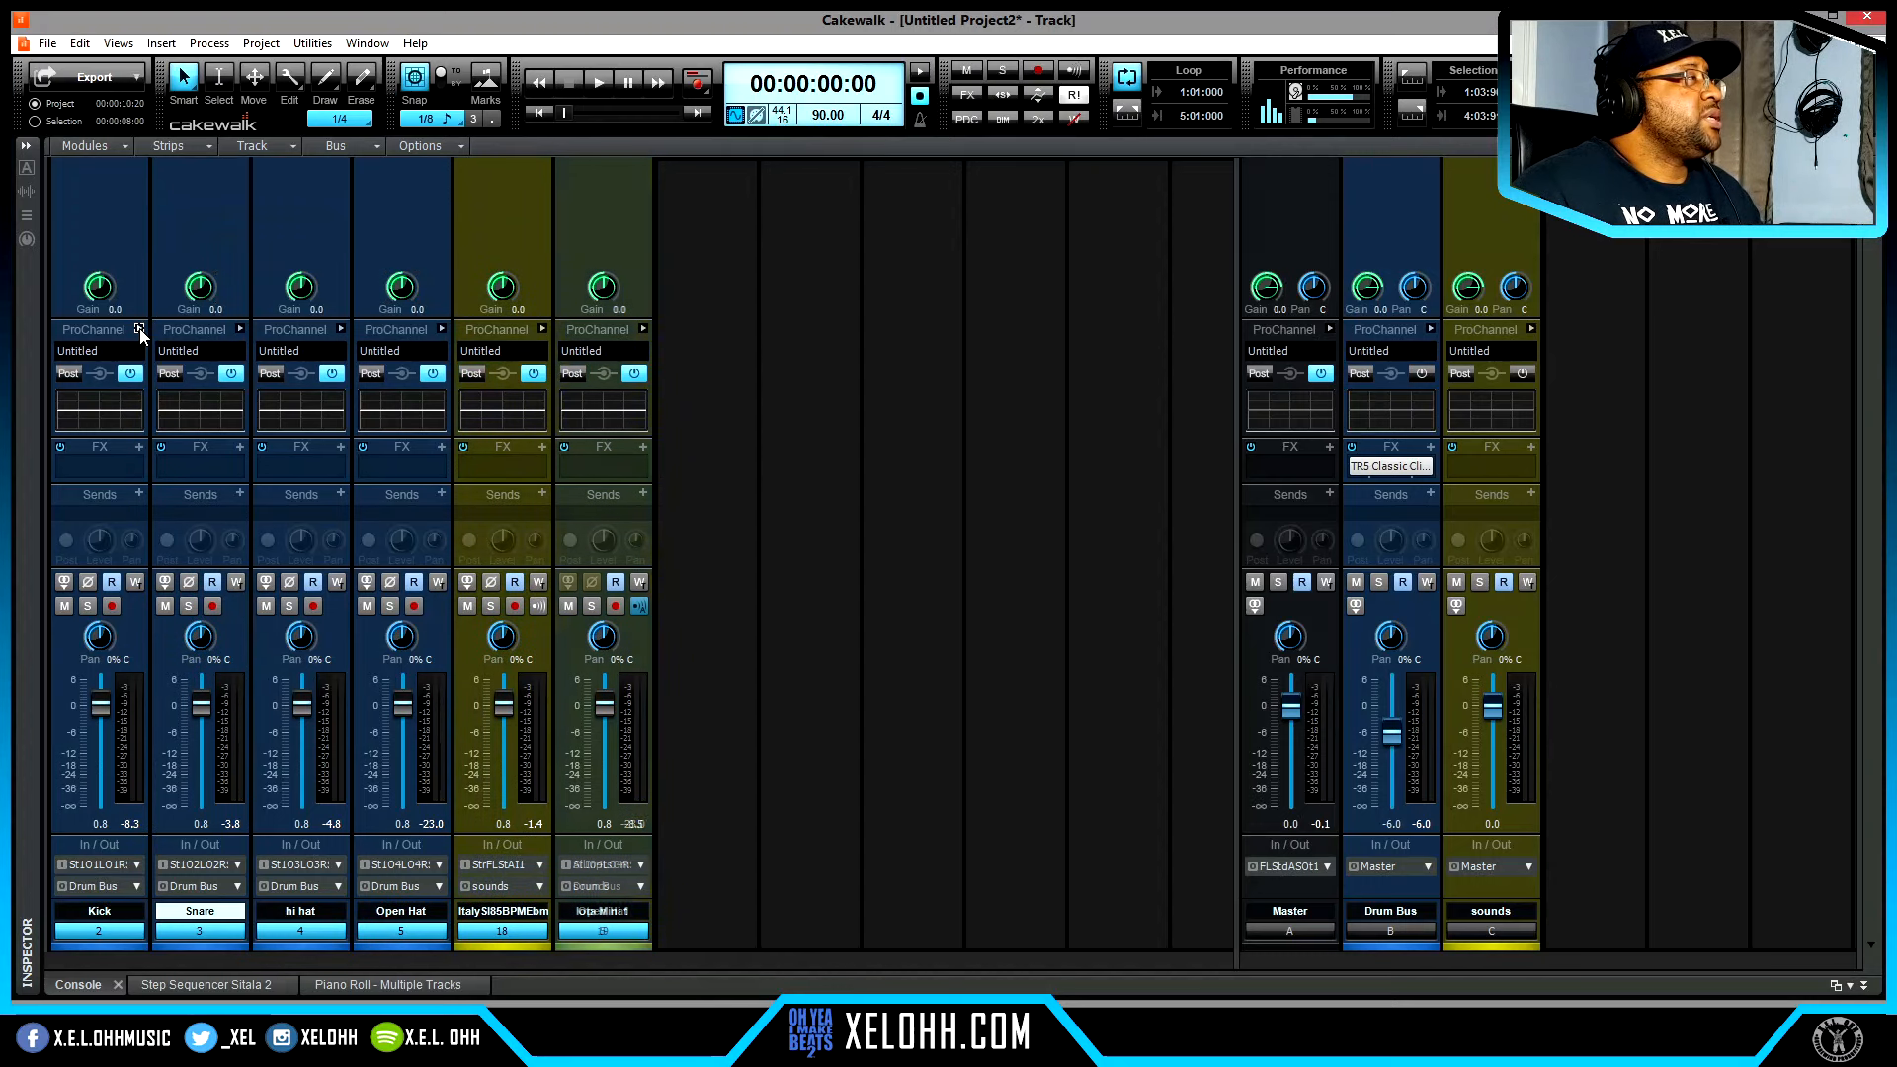
# - Look through the audio effects available for Kick's FX rack without inserting one
pyautogui.click(139, 448)
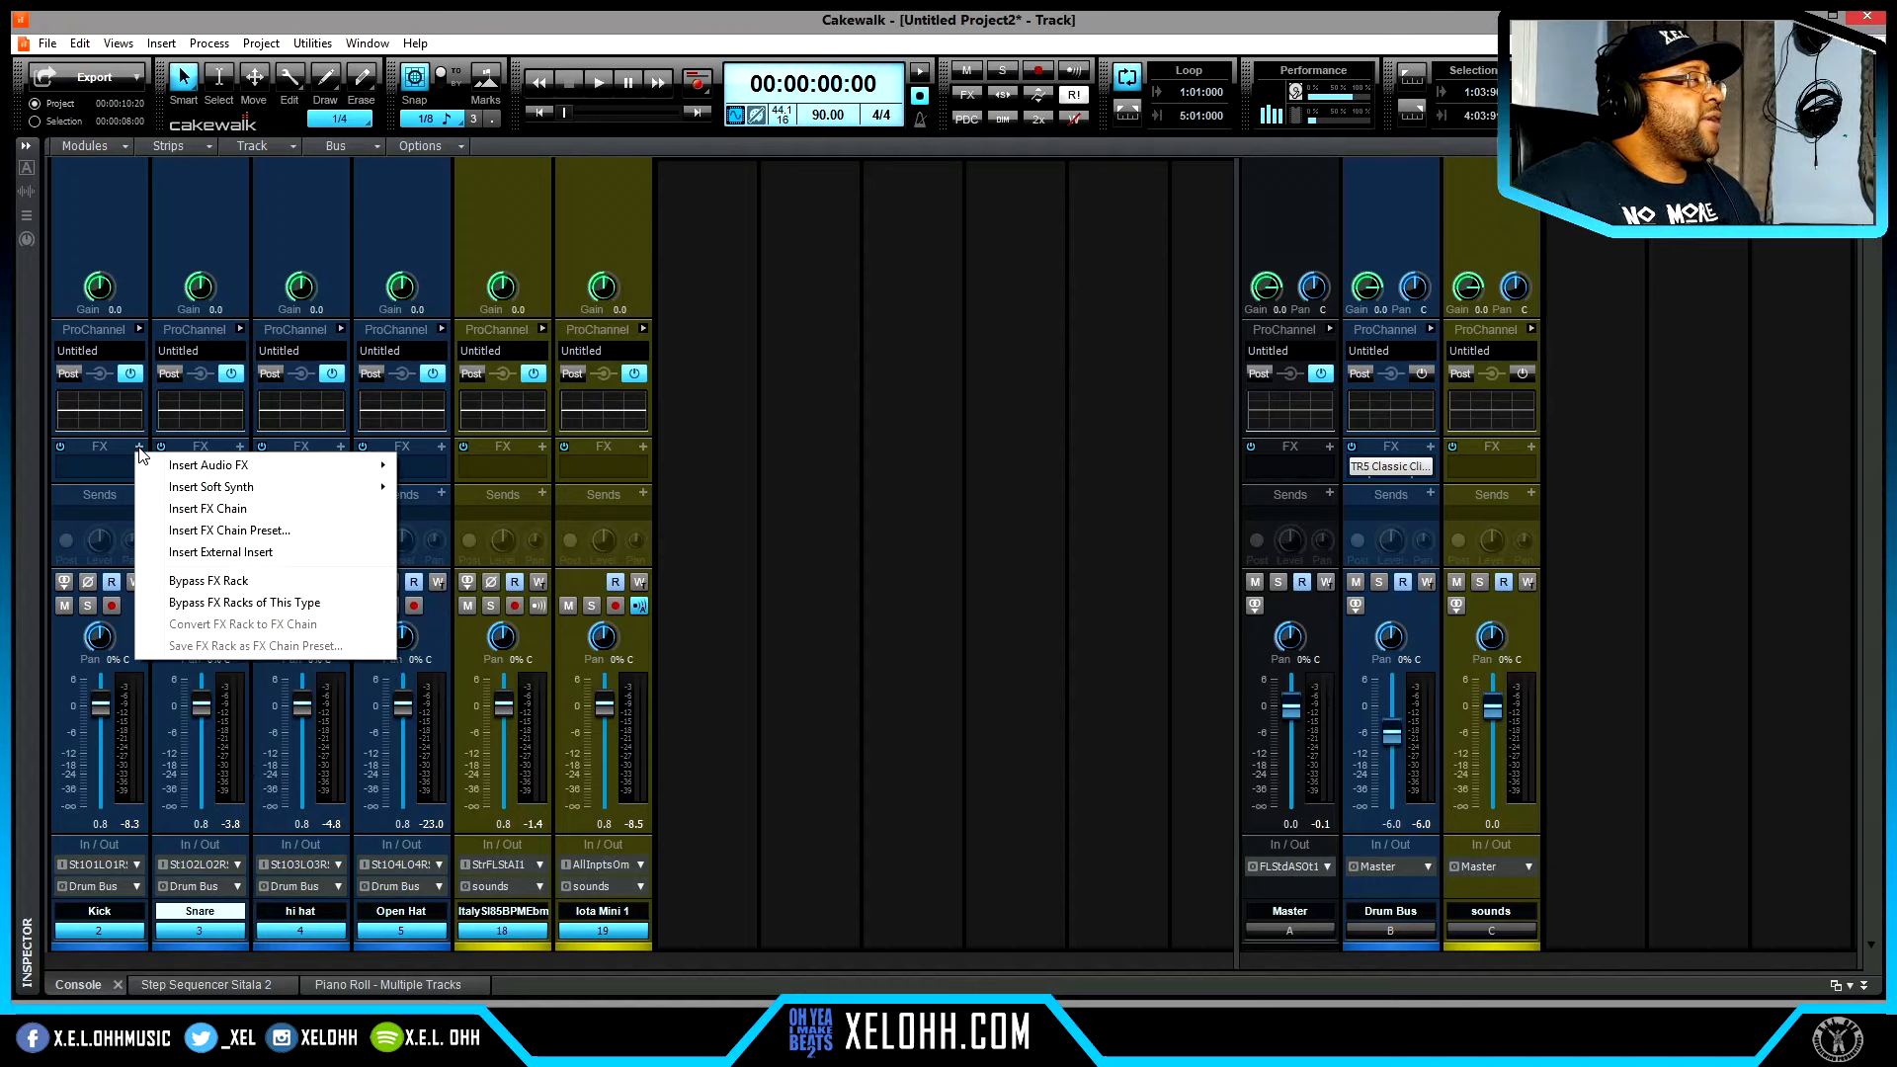
pyautogui.moveTo(247, 466)
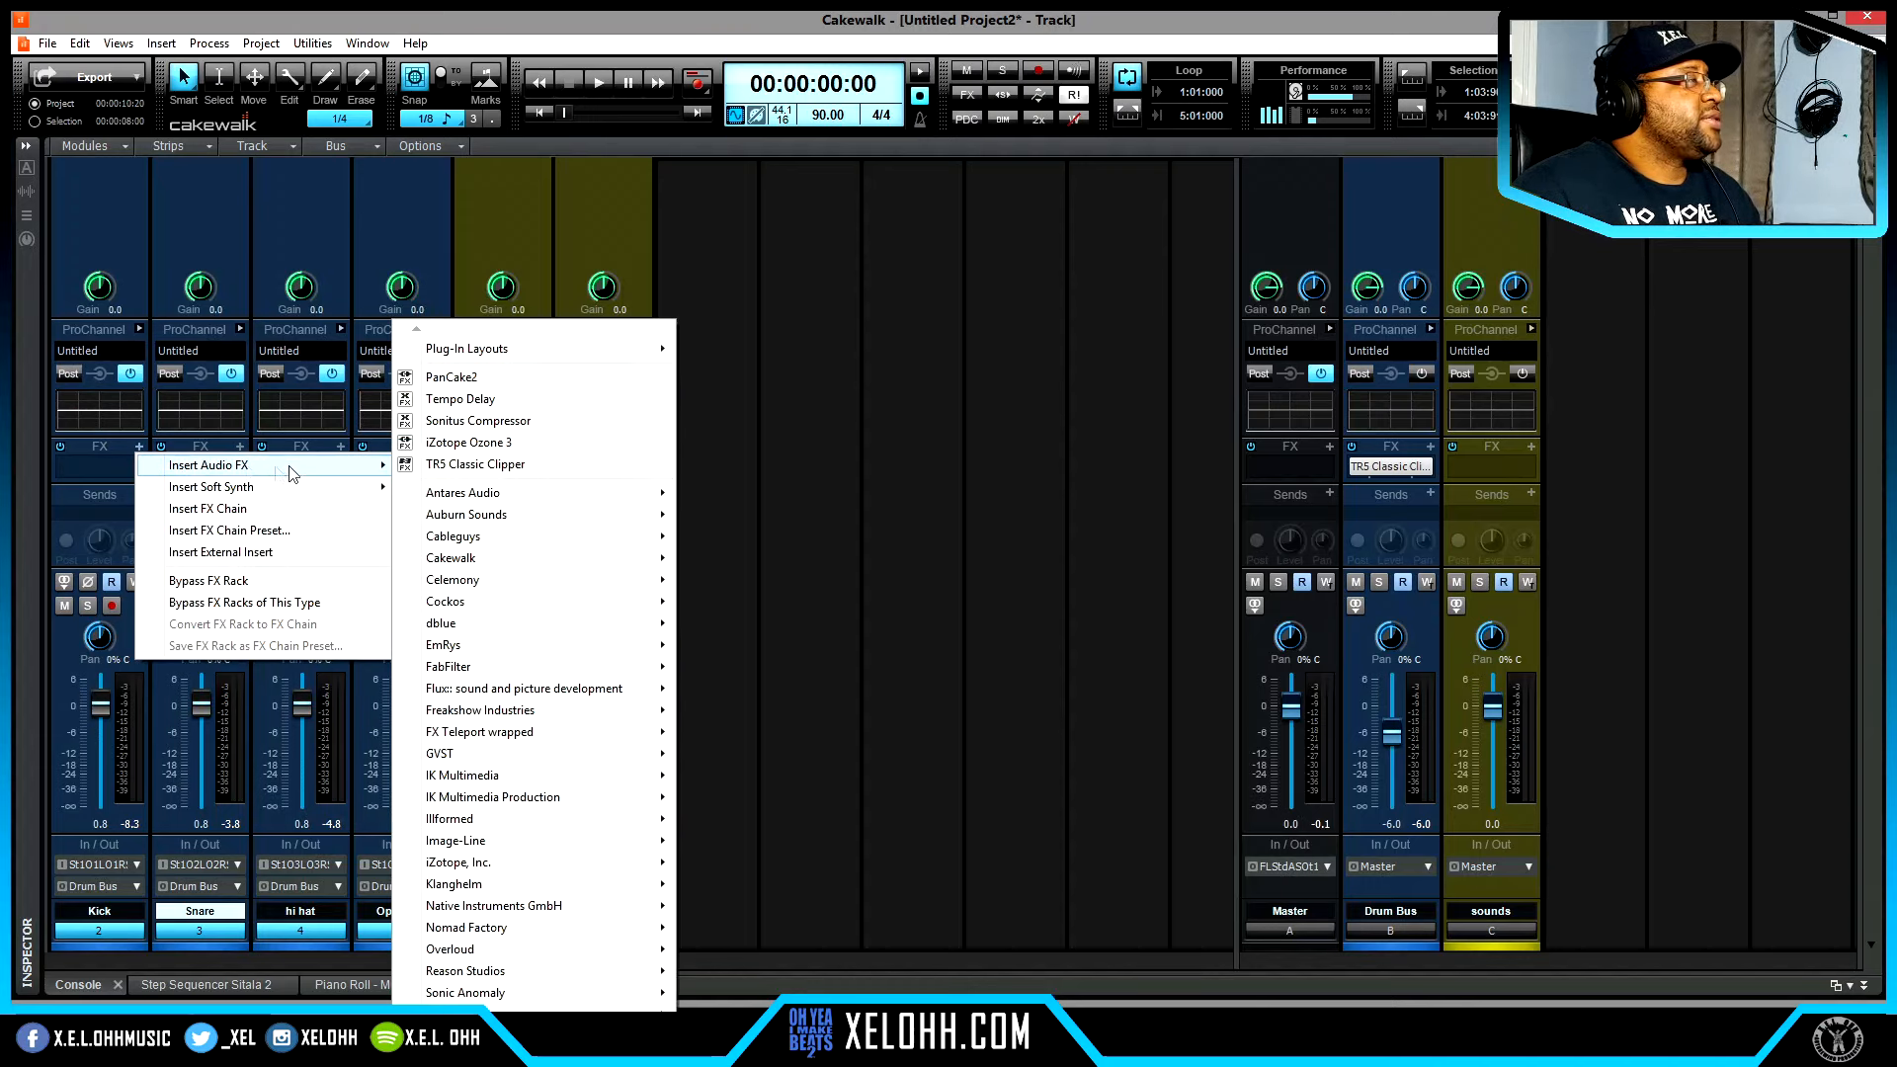
pyautogui.click(614, 203)
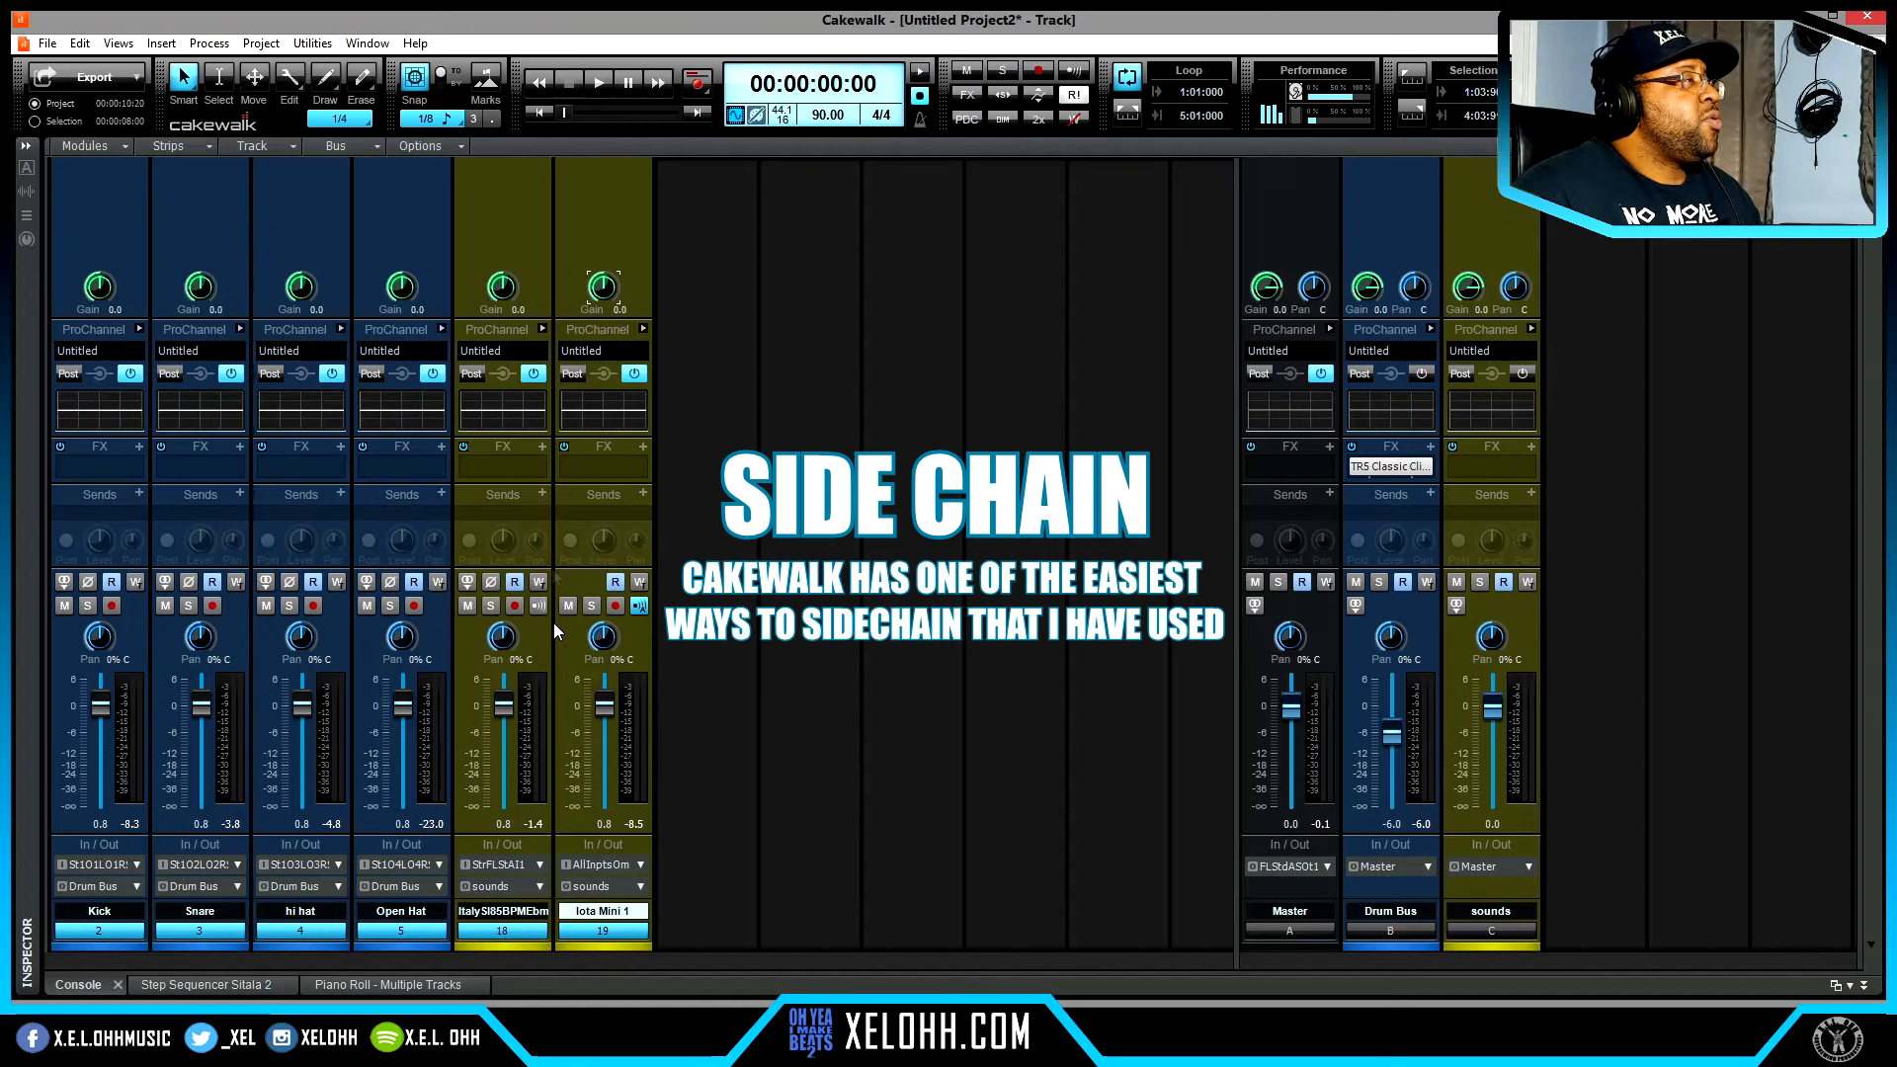
# - Insert the Sonitus Compressor in the FX rack of the Italy Soul loop track
pyautogui.click(542, 446)
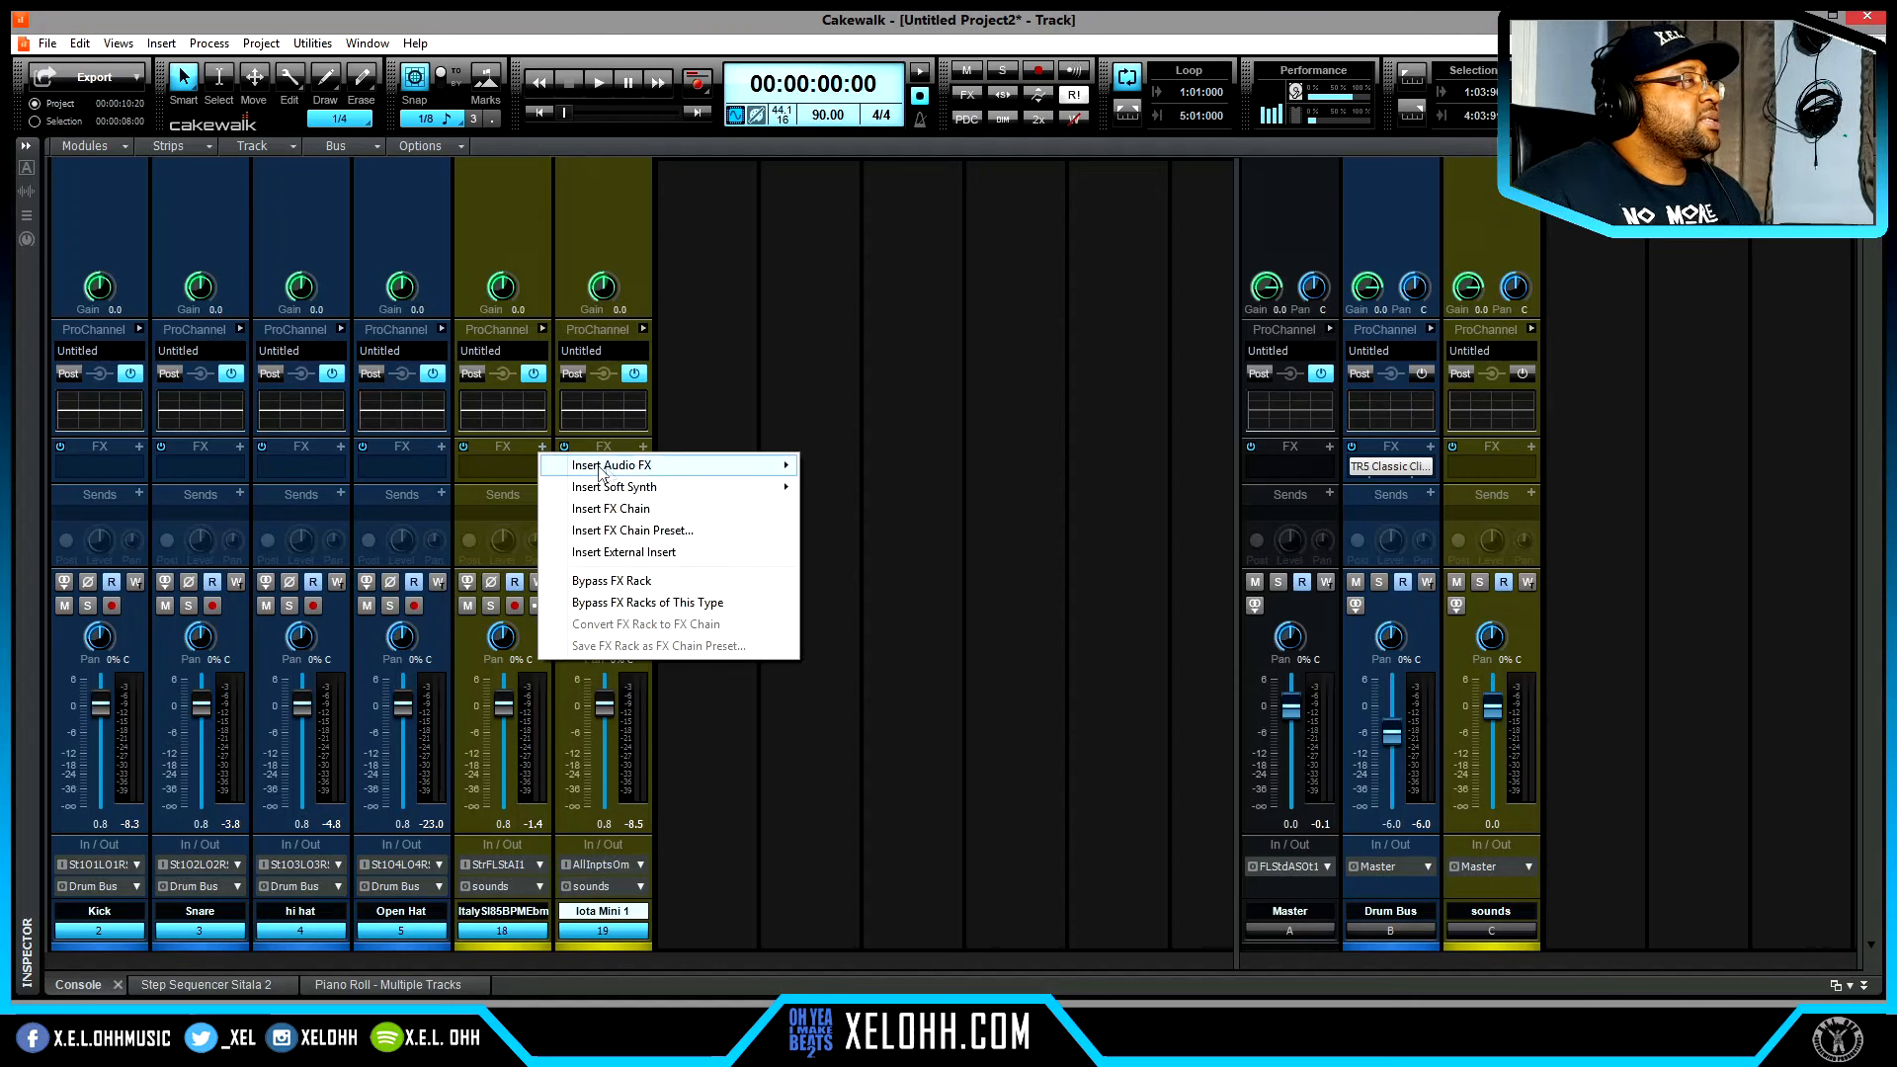
pyautogui.moveTo(638, 467)
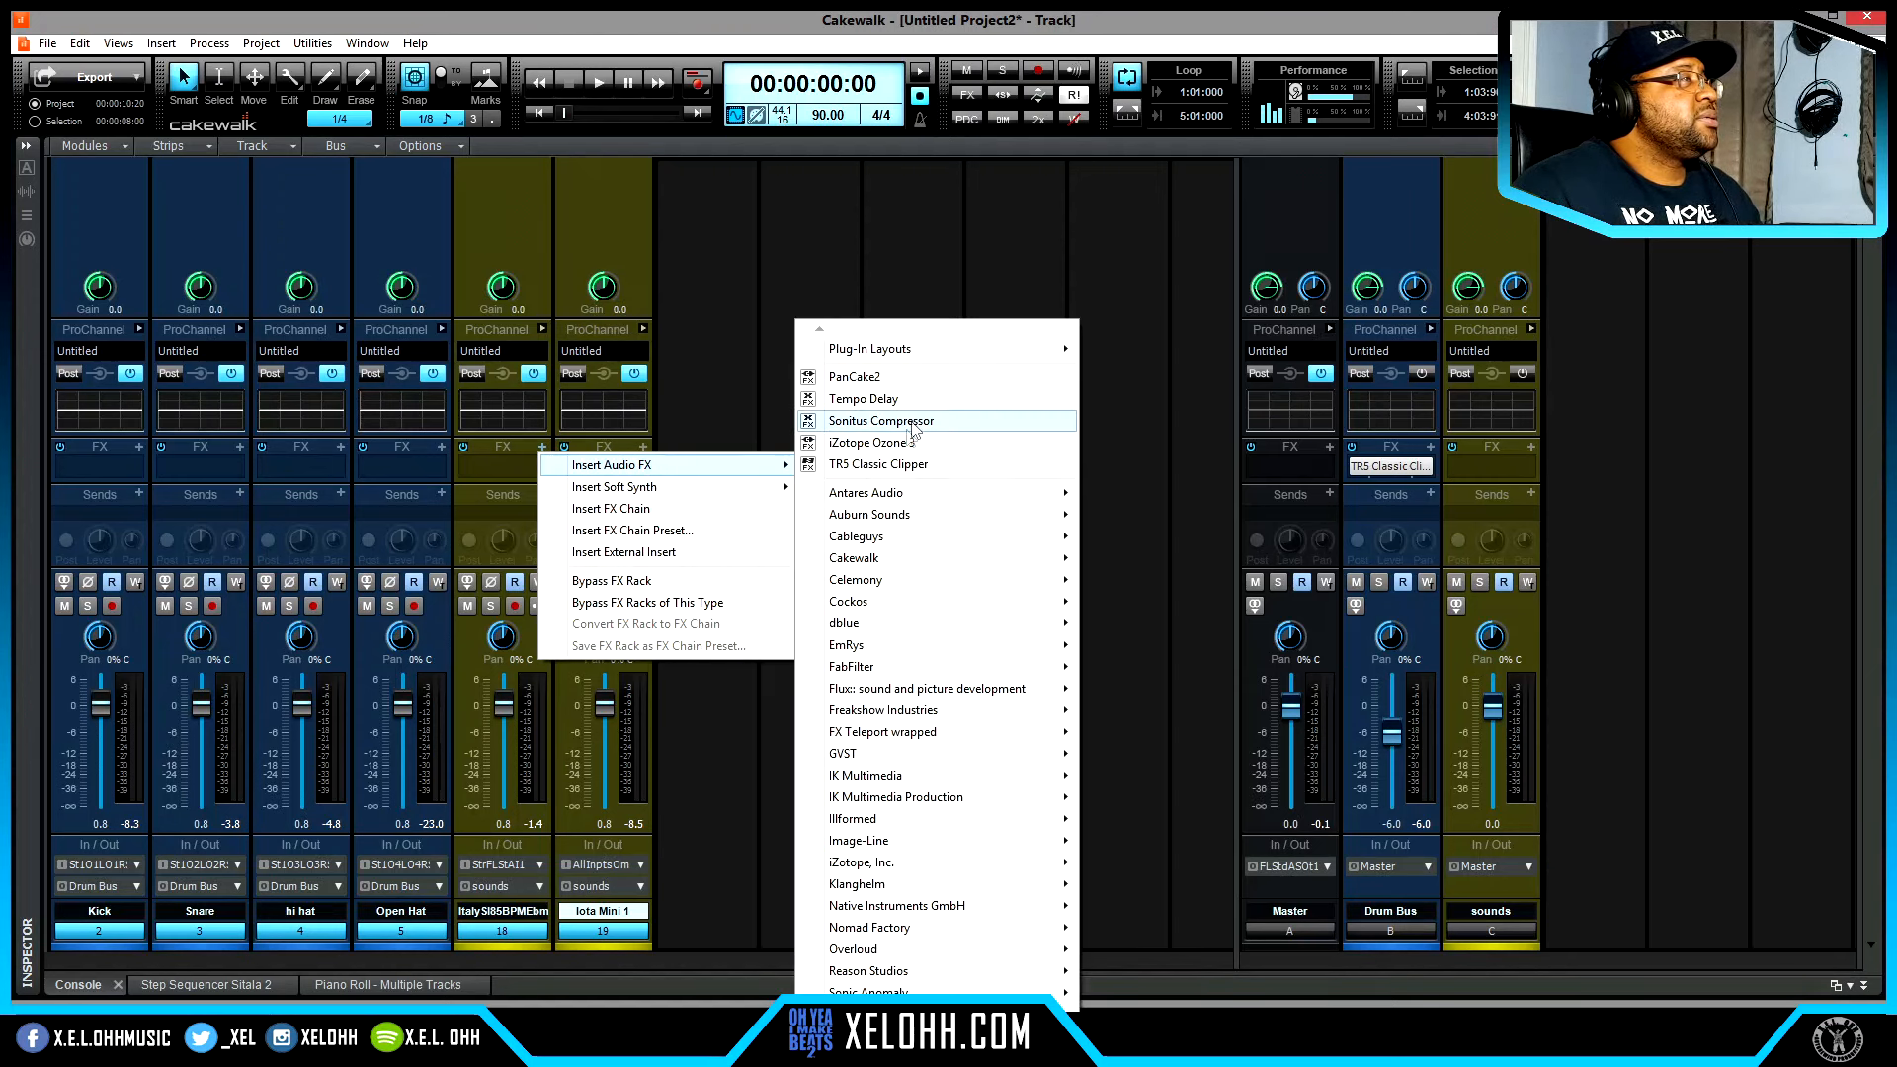
pyautogui.moveTo(877, 565)
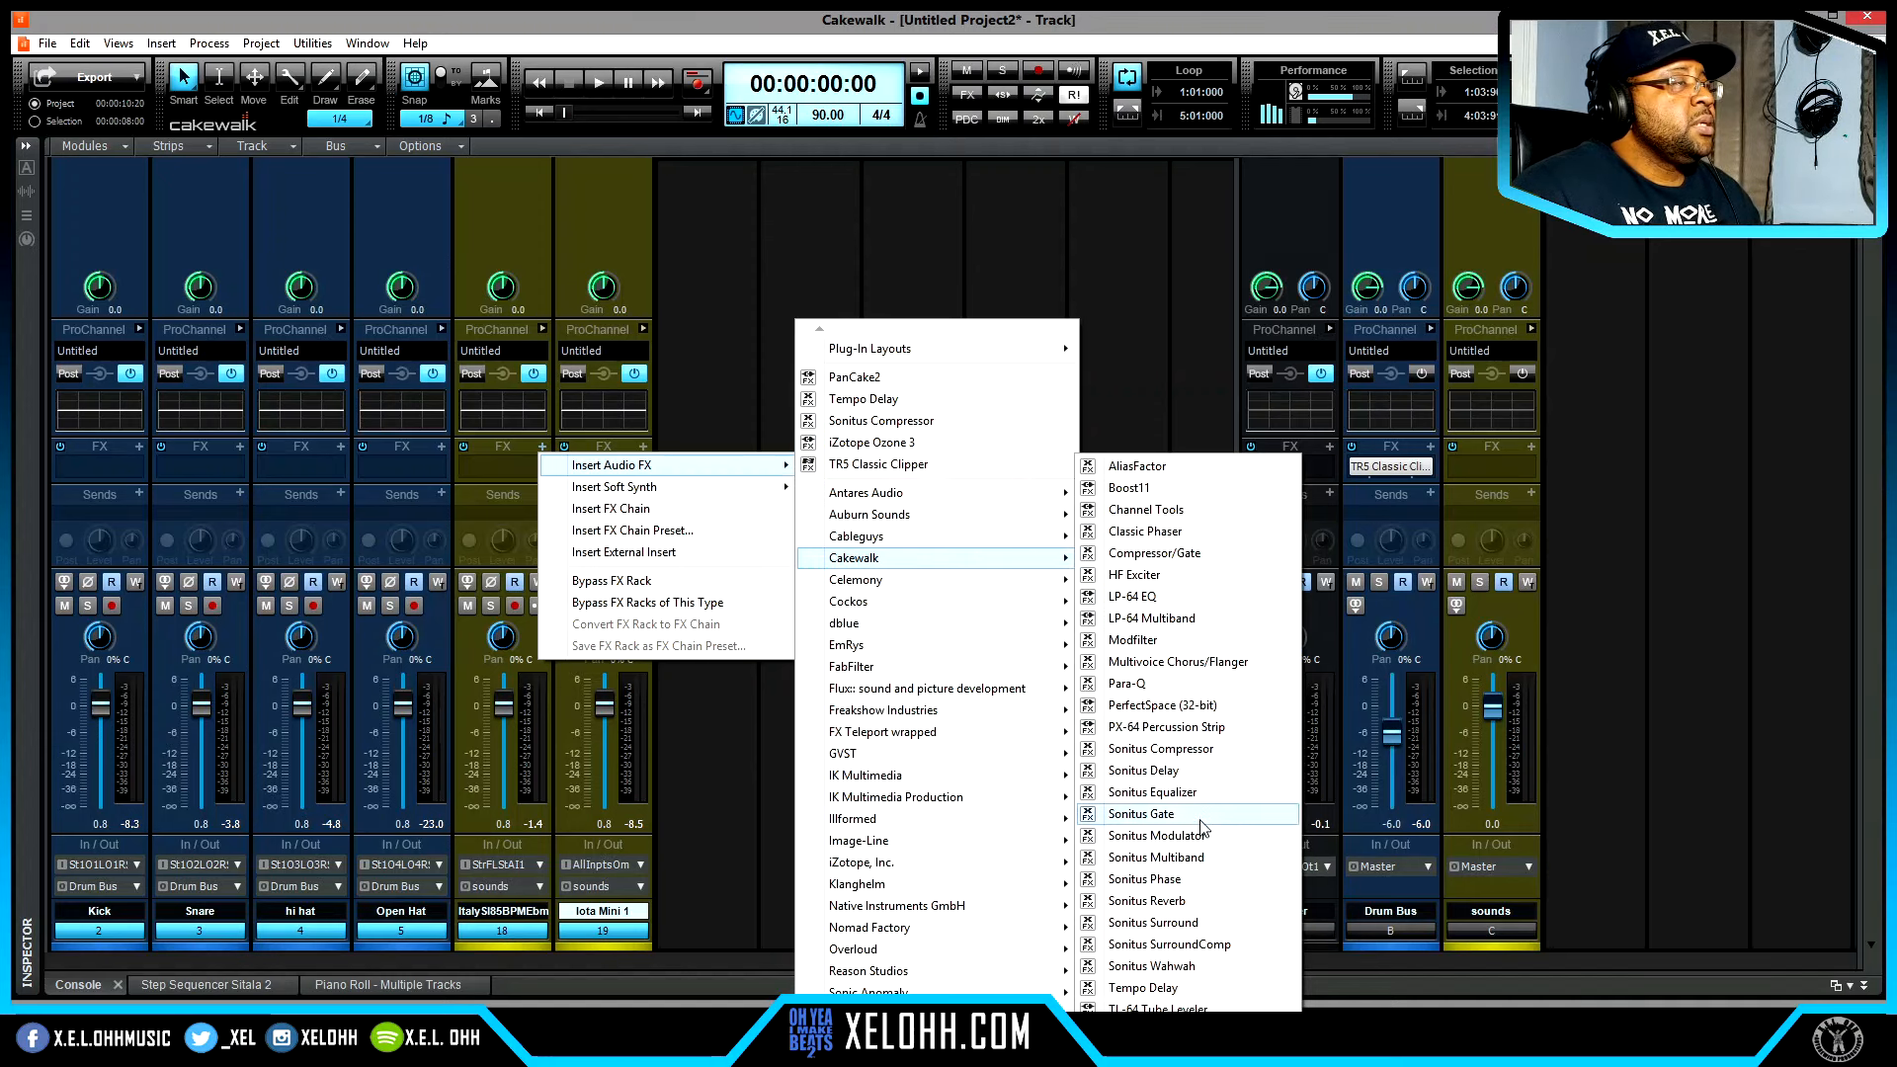
pyautogui.click(1185, 749)
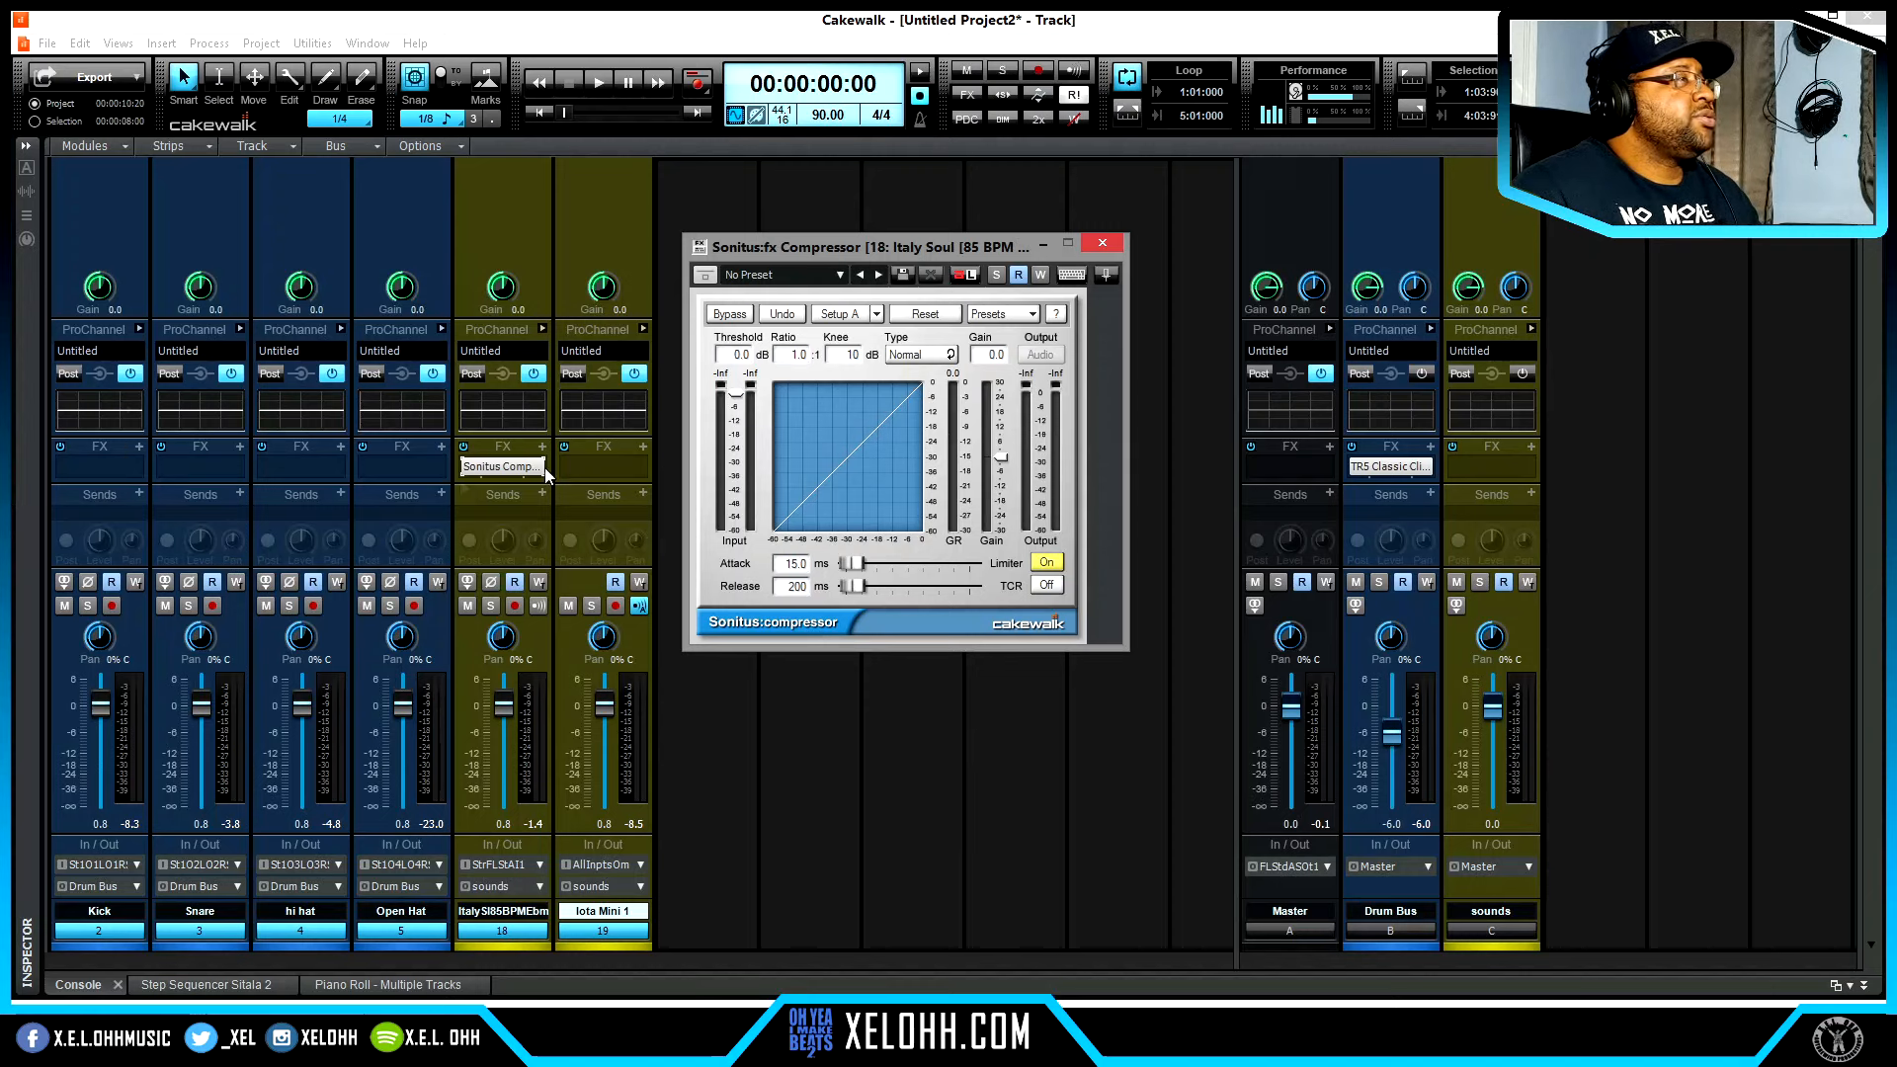
# - Set the Sonitus Compressor's ratio to Inf:1 and its knee to Hard
pyautogui.moveTo(789, 353); pyautogui.dragTo(801, 376)
pyautogui.moveTo(805, 575); pyautogui.dragTo(771, 688)
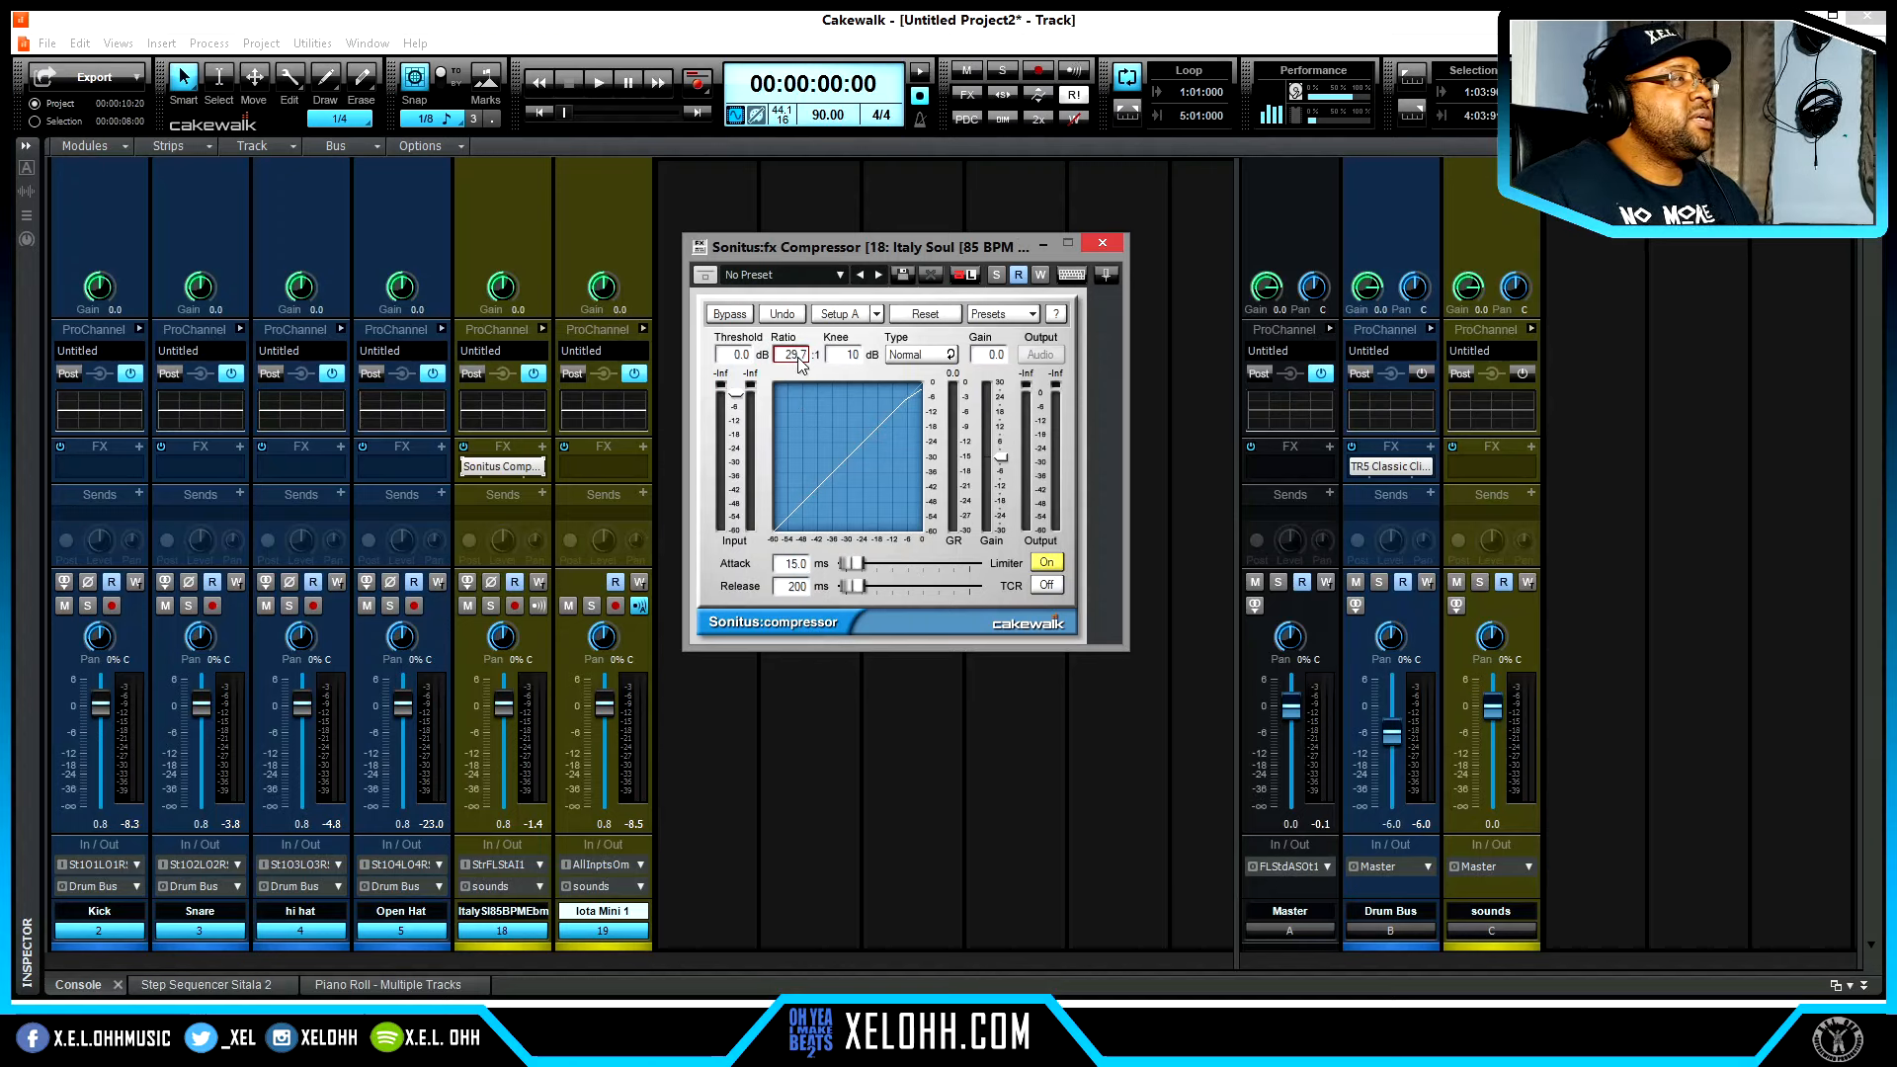
pyautogui.moveTo(801, 361); pyautogui.dragTo(847, 364)
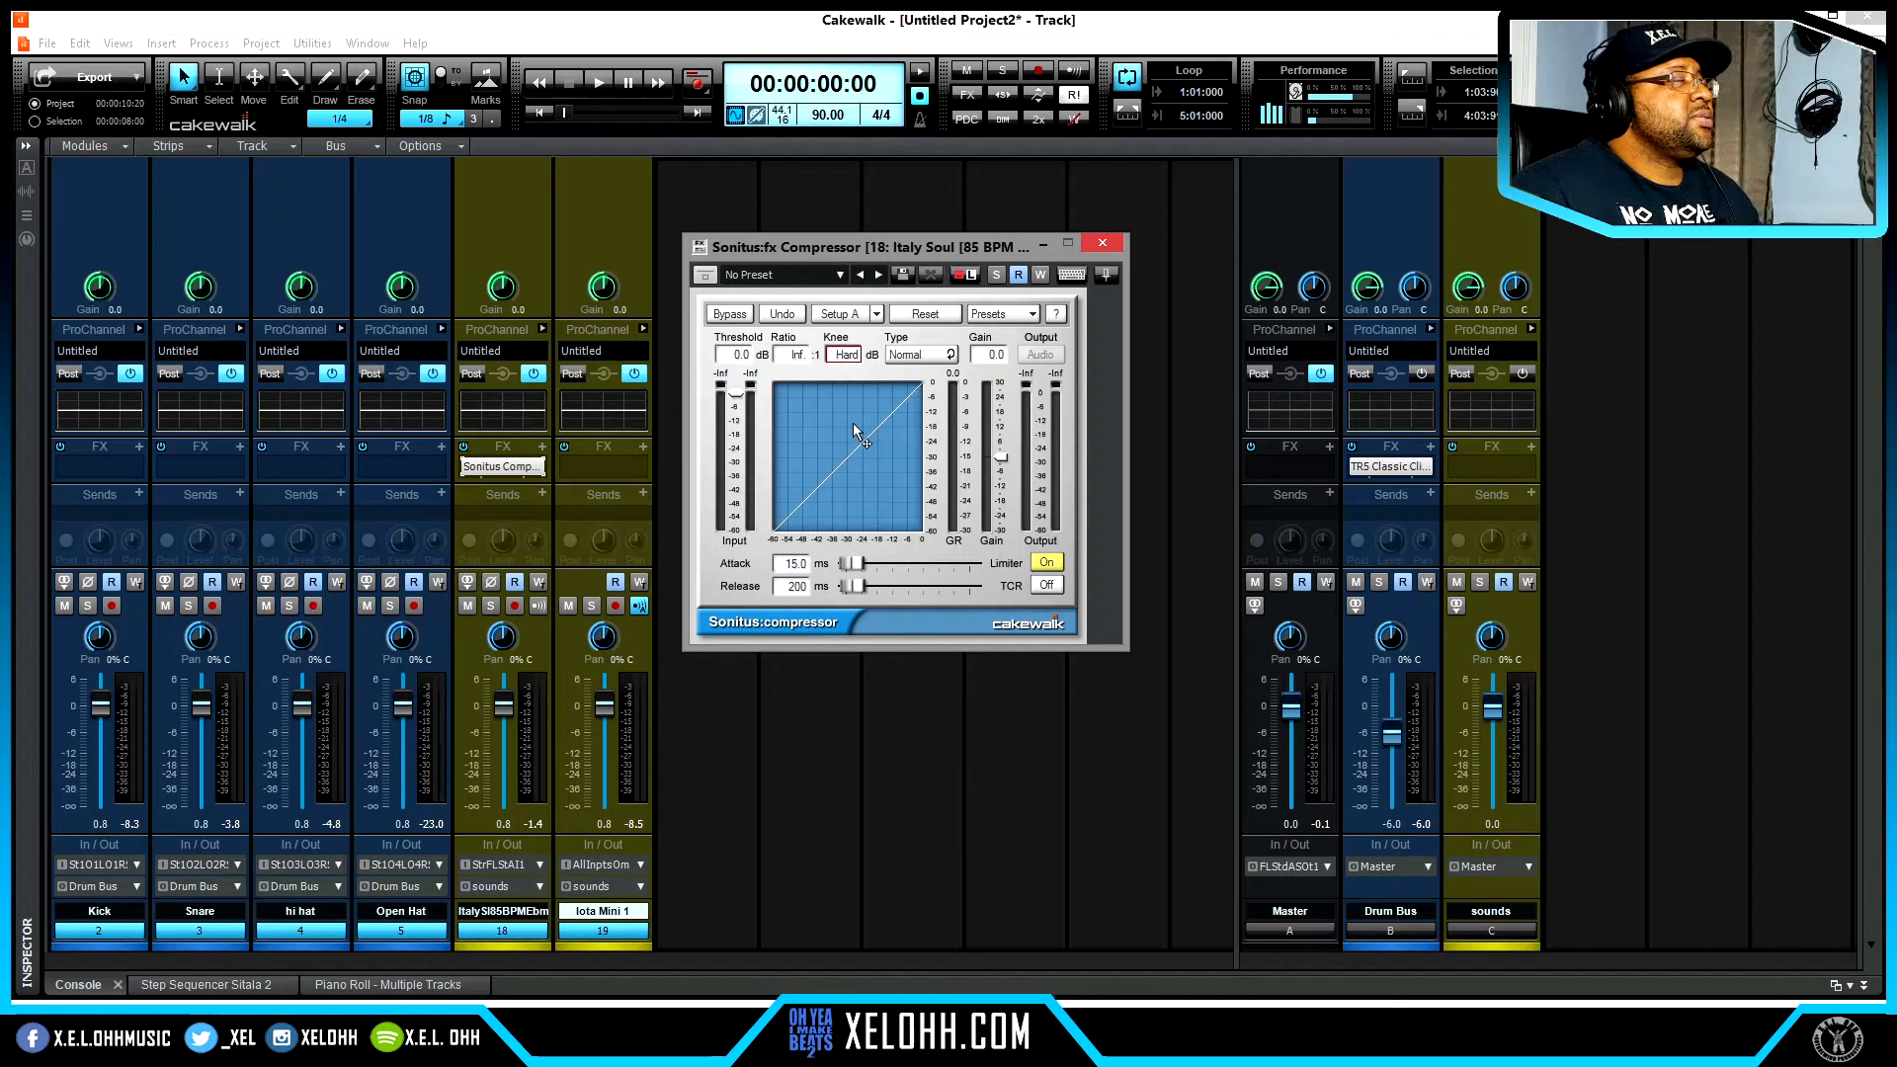
# - Set the compressor's attack to 0.0 ms, release to 180 ms and threshold to -17.9 dB
pyautogui.moveTo(738, 403); pyautogui.dragTo(737, 420)
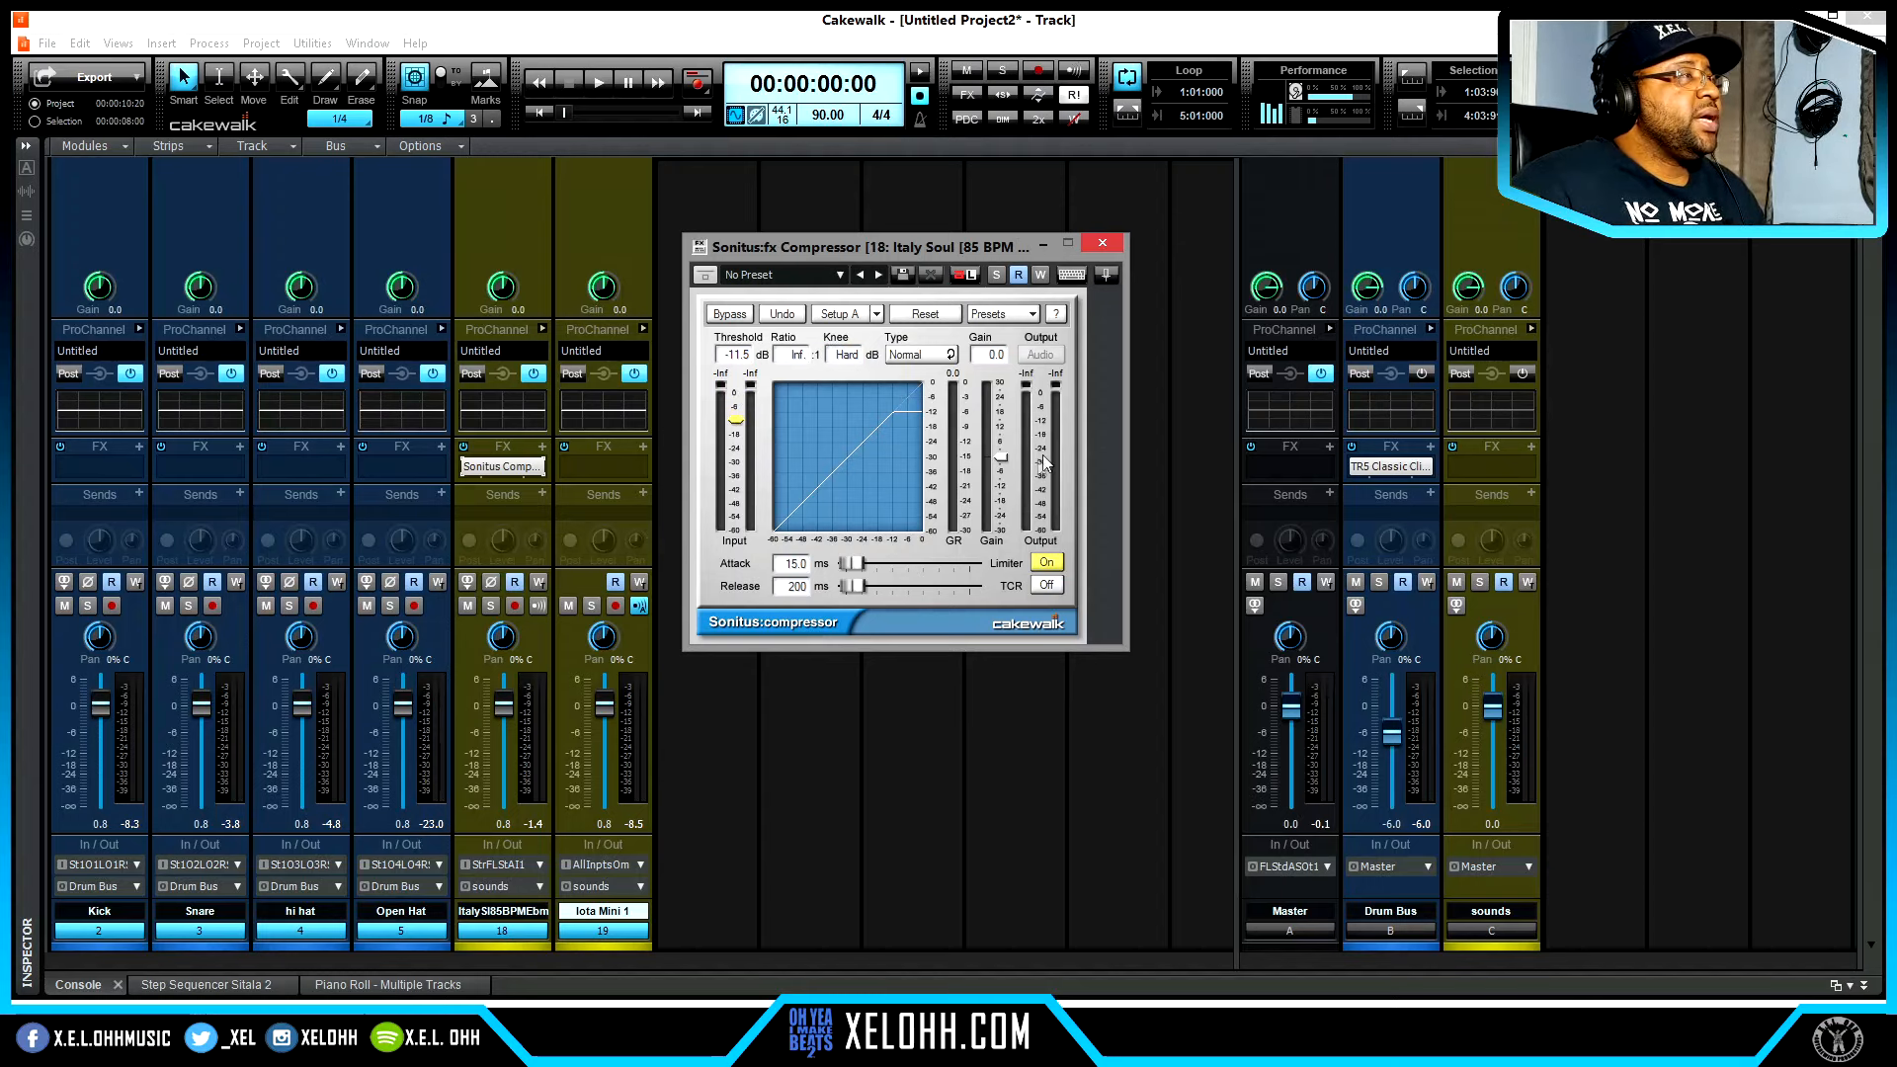
pyautogui.moveTo(855, 565); pyautogui.dragTo(772, 580)
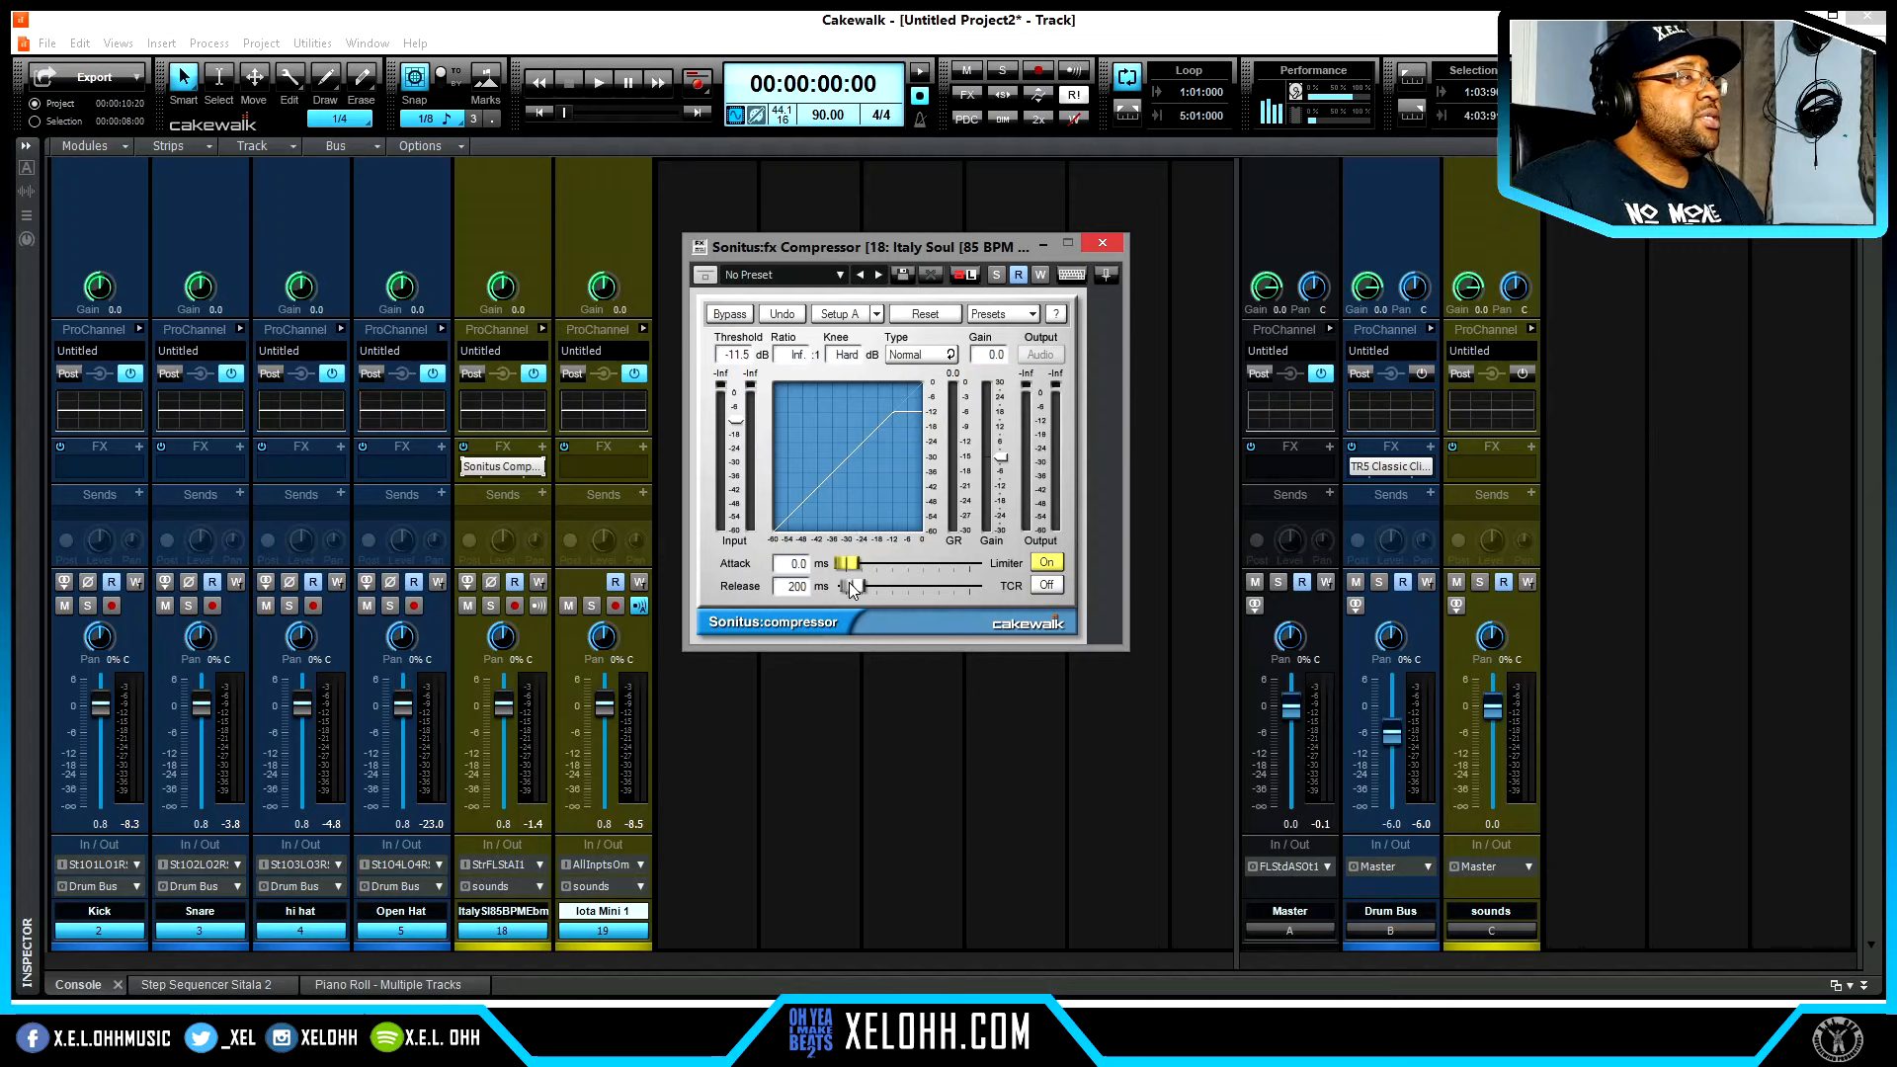
pyautogui.moveTo(852, 586); pyautogui.dragTo(849, 586)
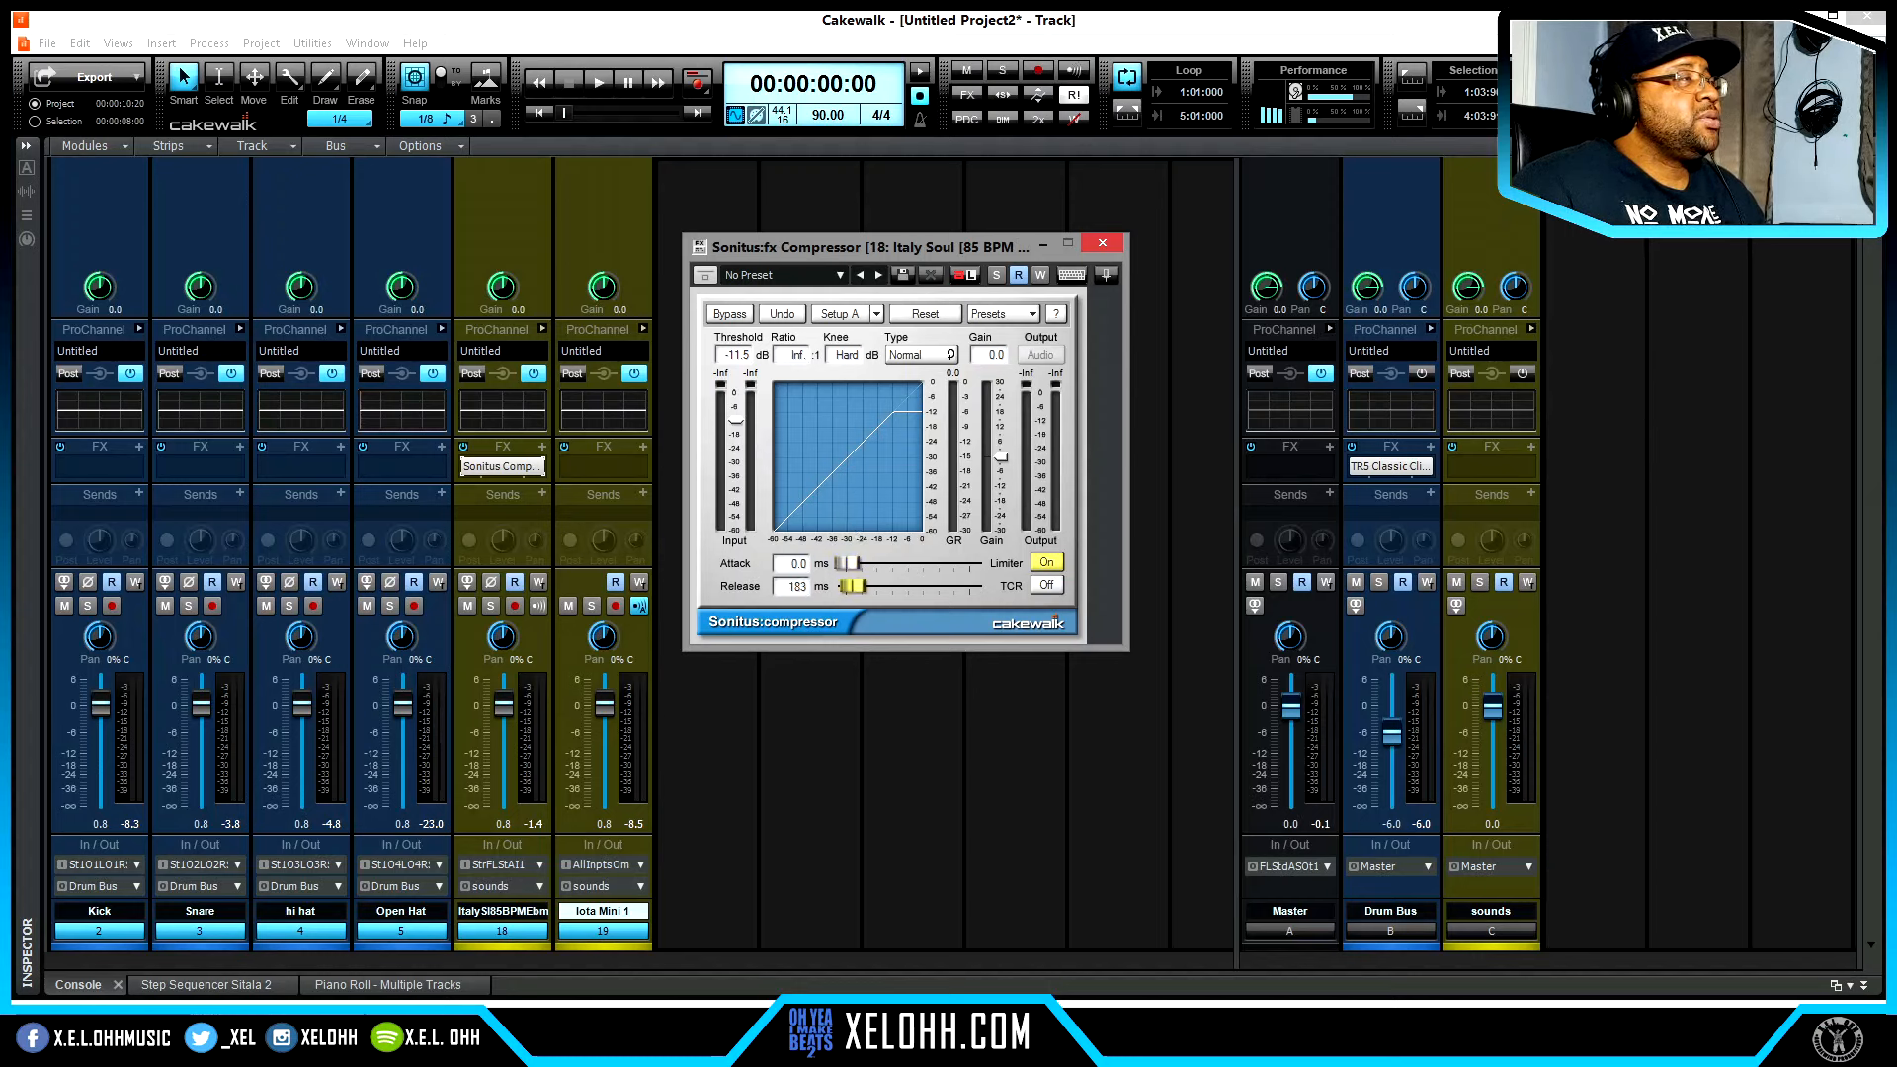
pyautogui.moveTo(850, 586); pyautogui.dragTo(849, 586)
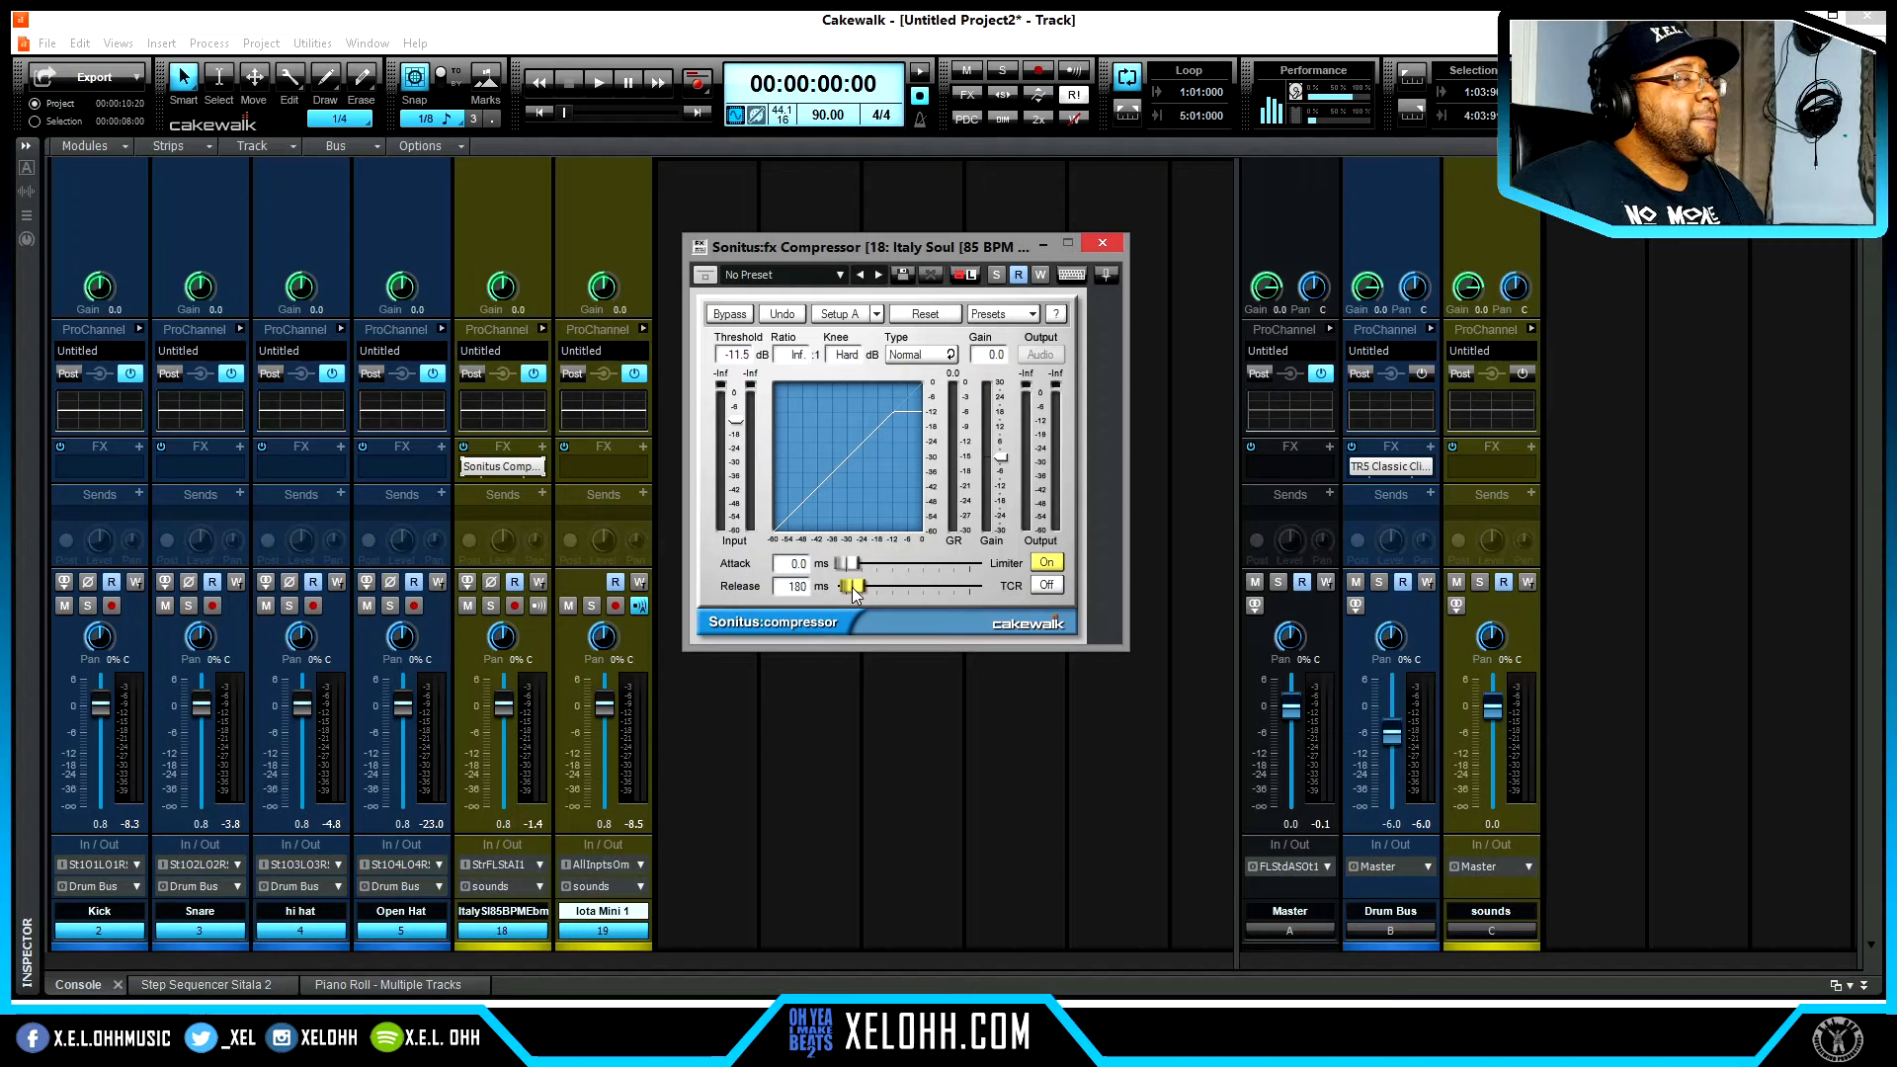
pyautogui.moveTo(743, 413); pyautogui.dragTo(736, 432)
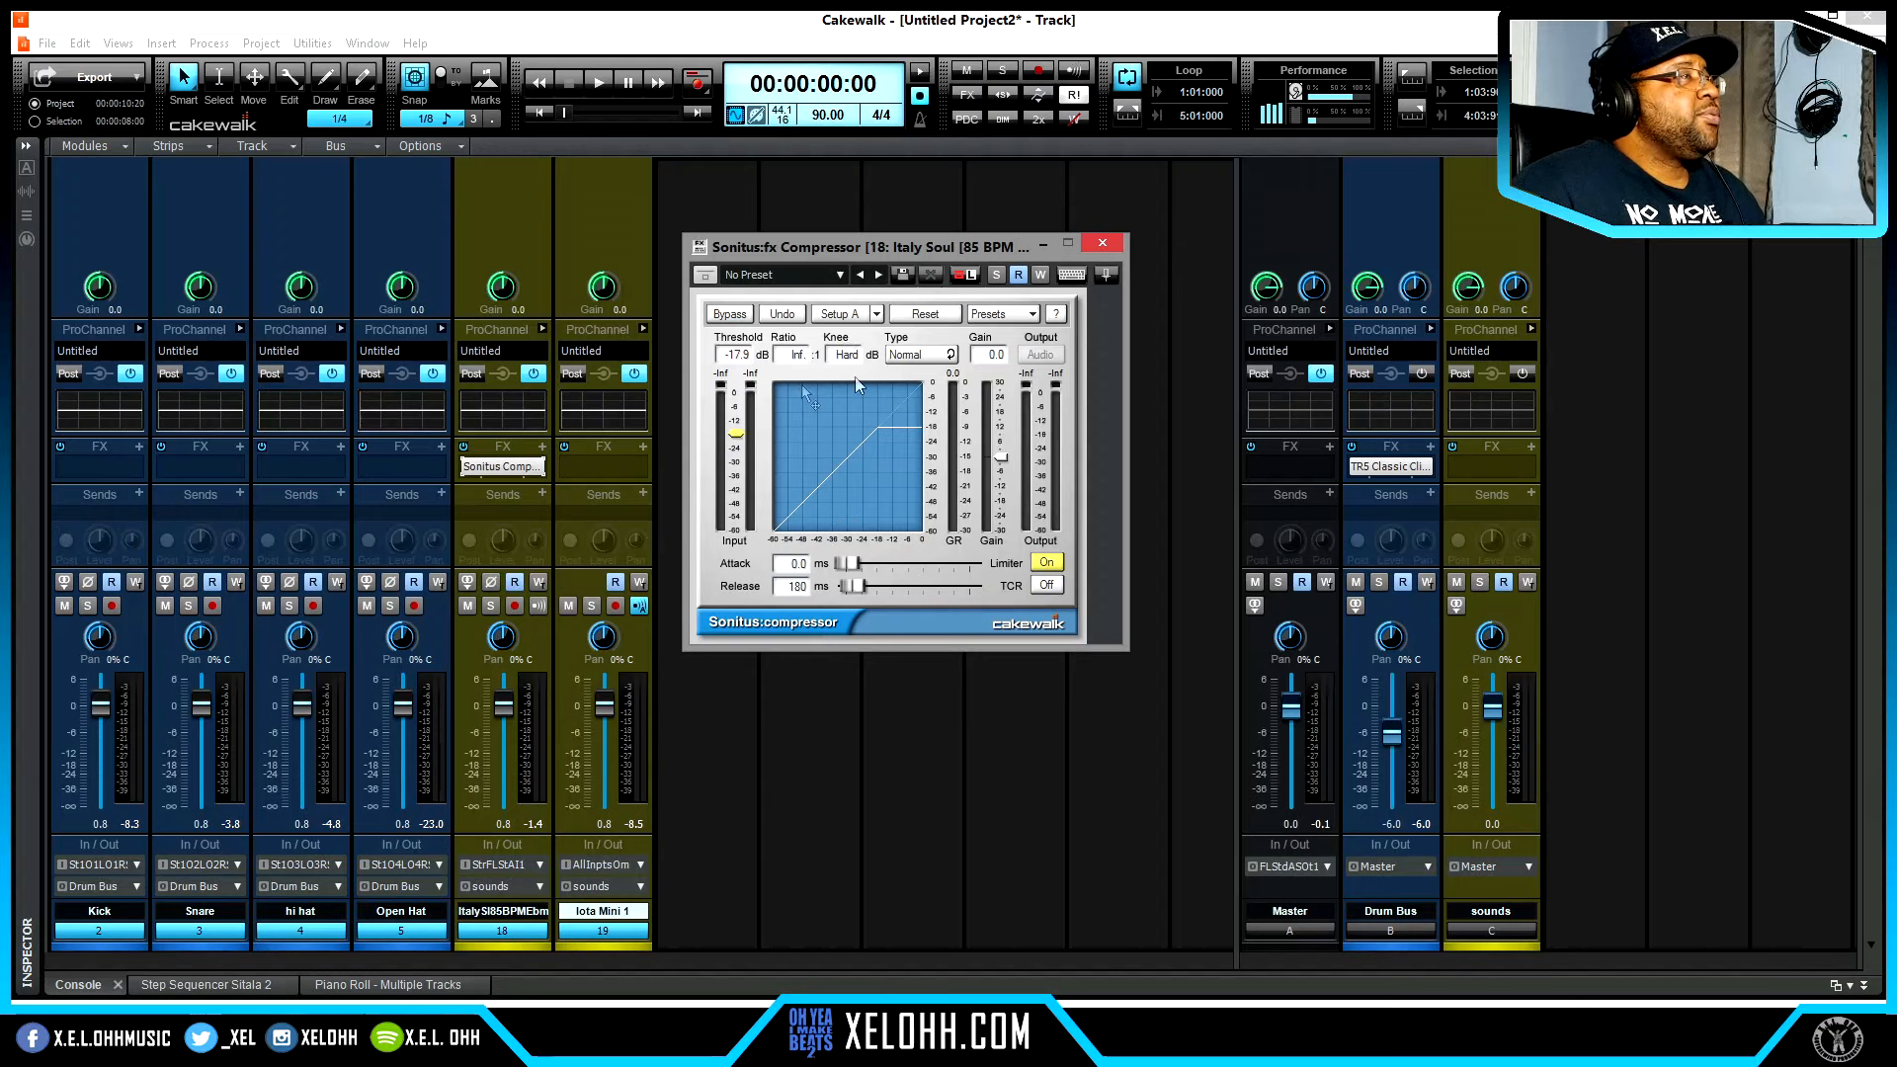
# - Add a send on the Kick track to the side input of the Sonitus Compressor on the Italy Soul track
pyautogui.click(140, 494)
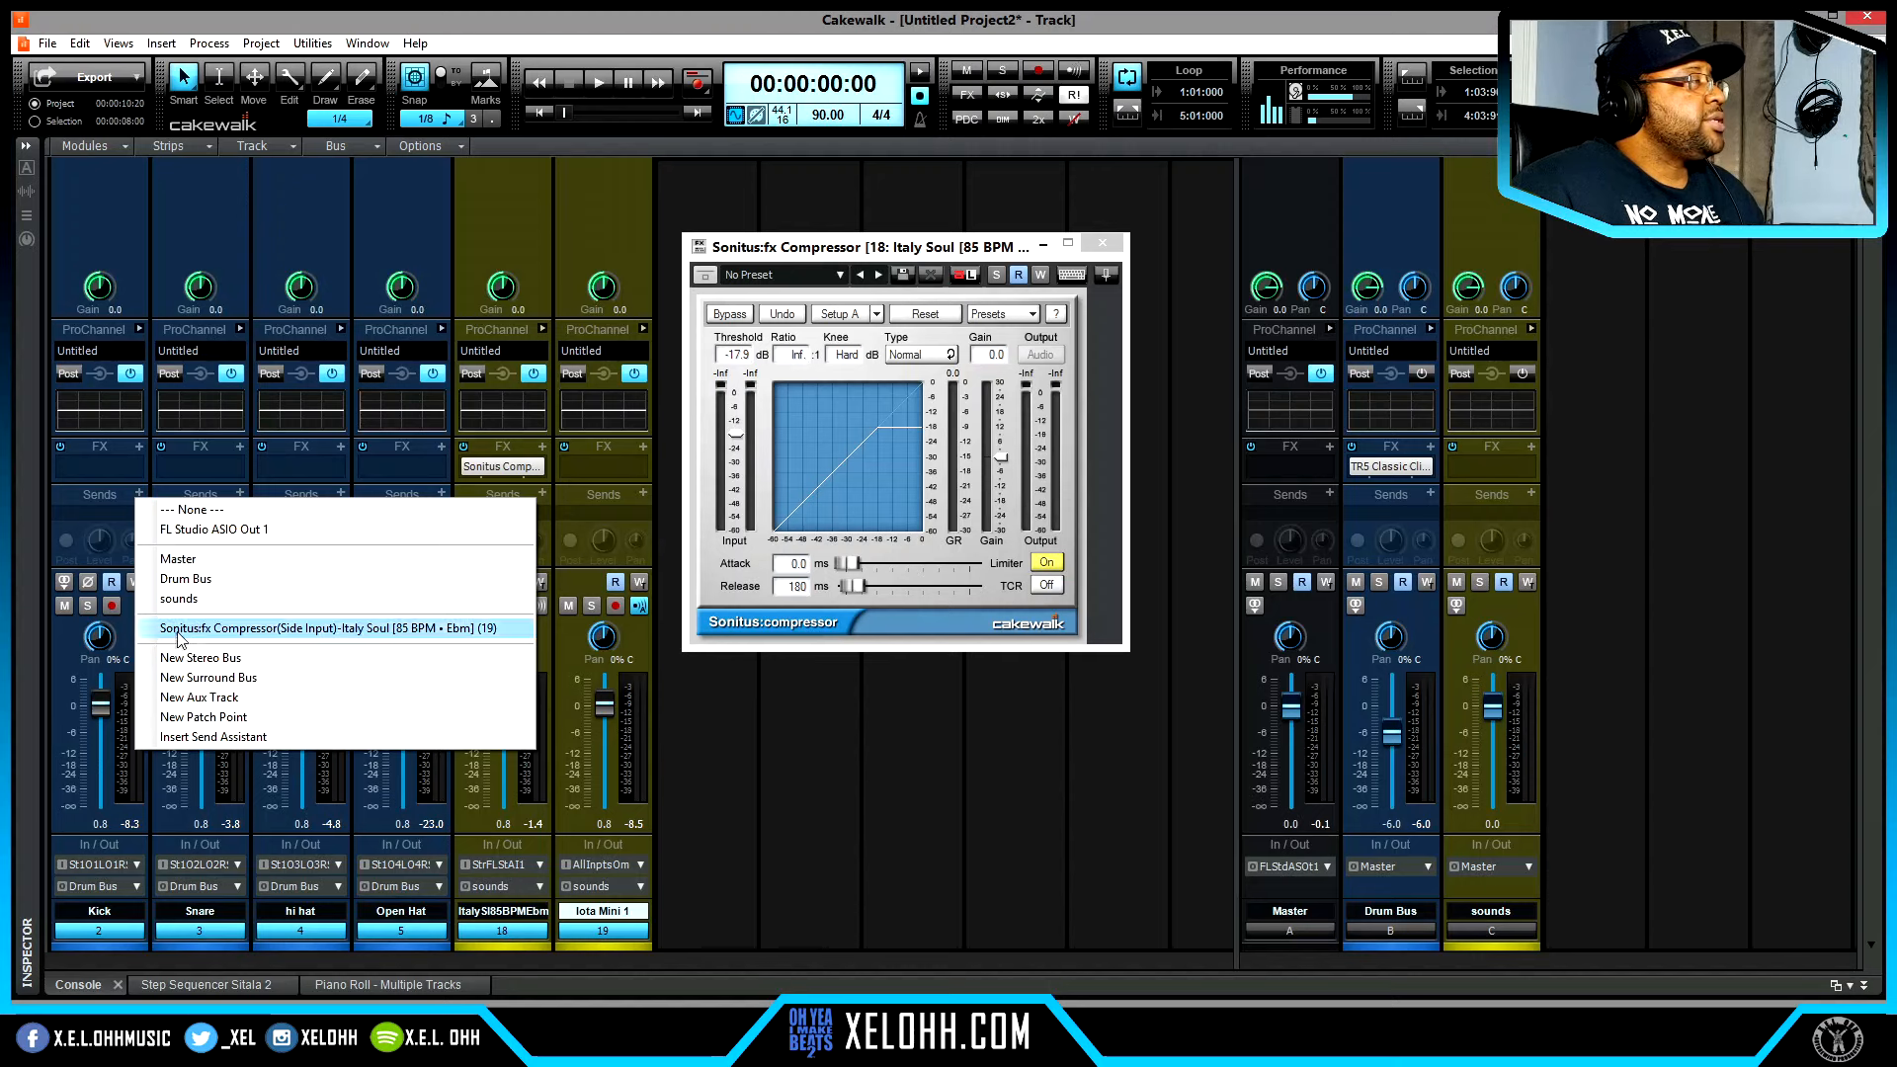
pyautogui.click(361, 630)
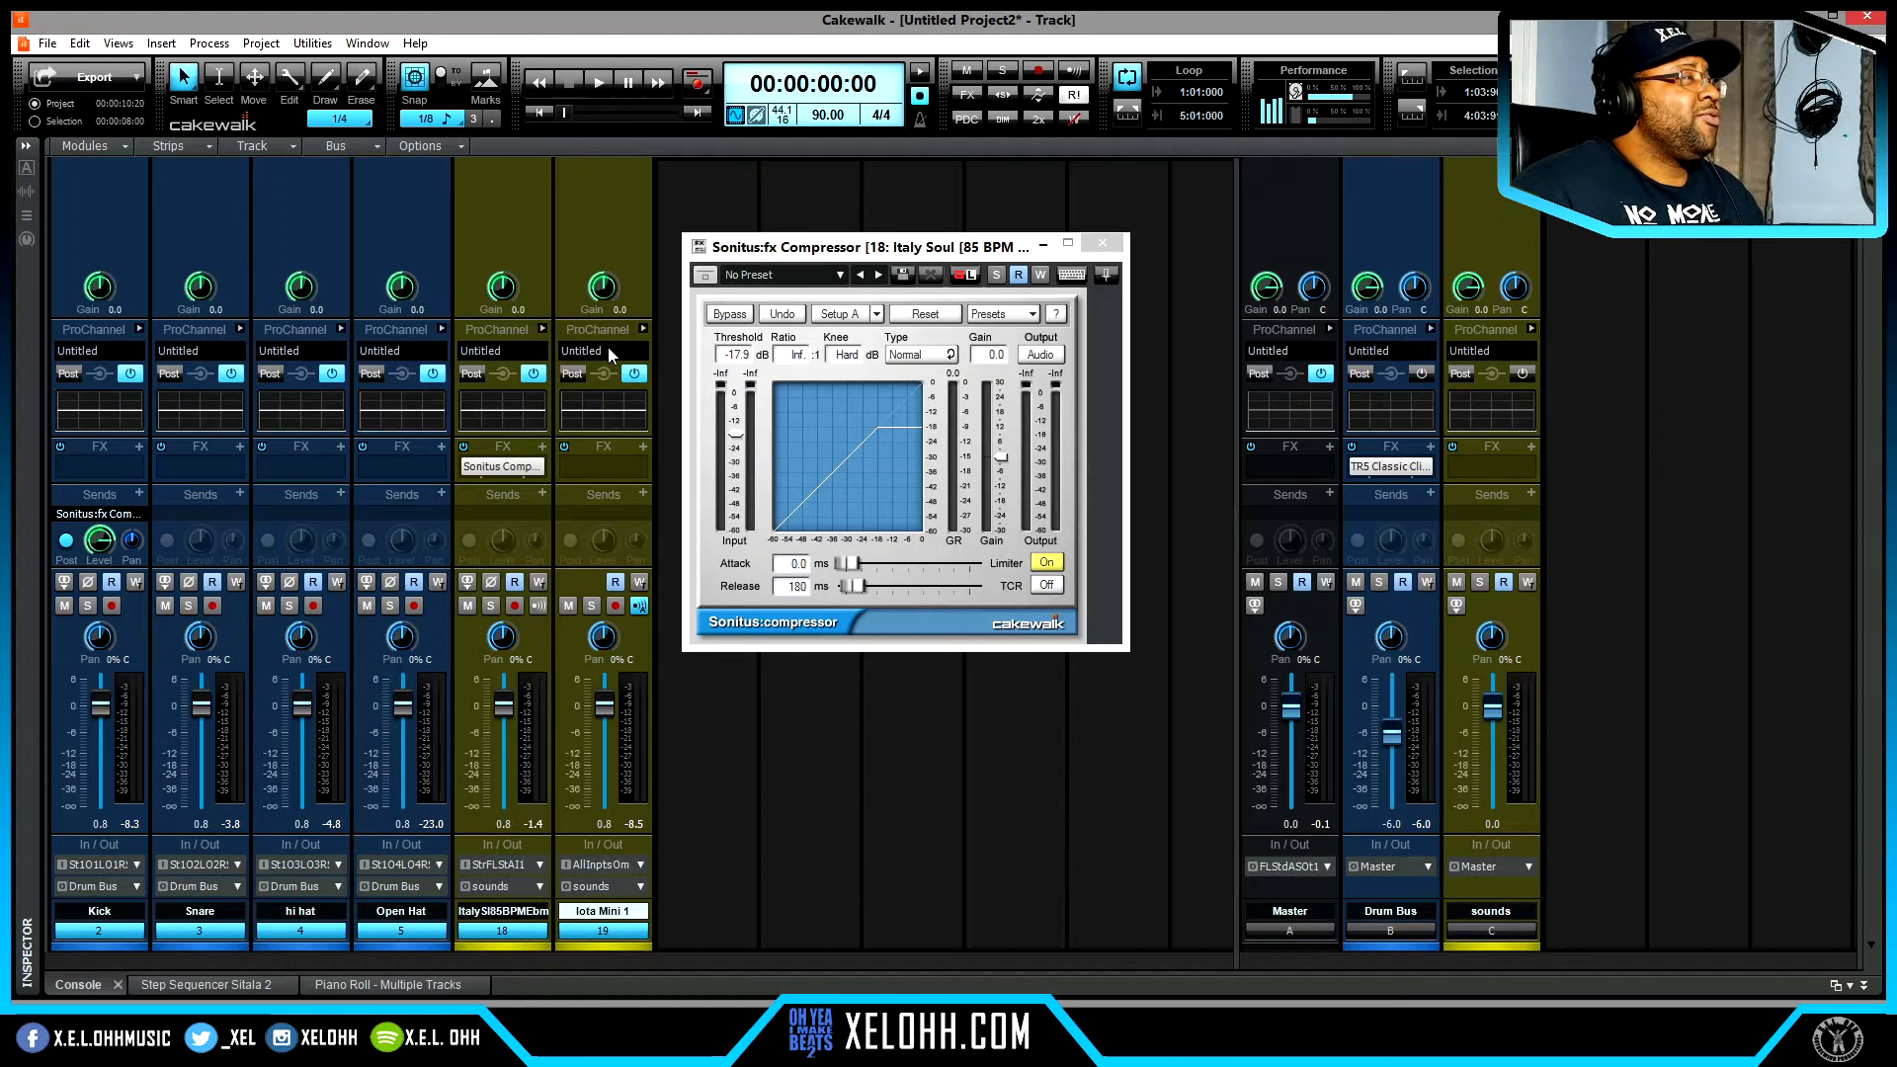
# - Play back the mix to hear the kick-driven compression on the Italy Soul loop, and return to the start
pyautogui.click(139, 494)
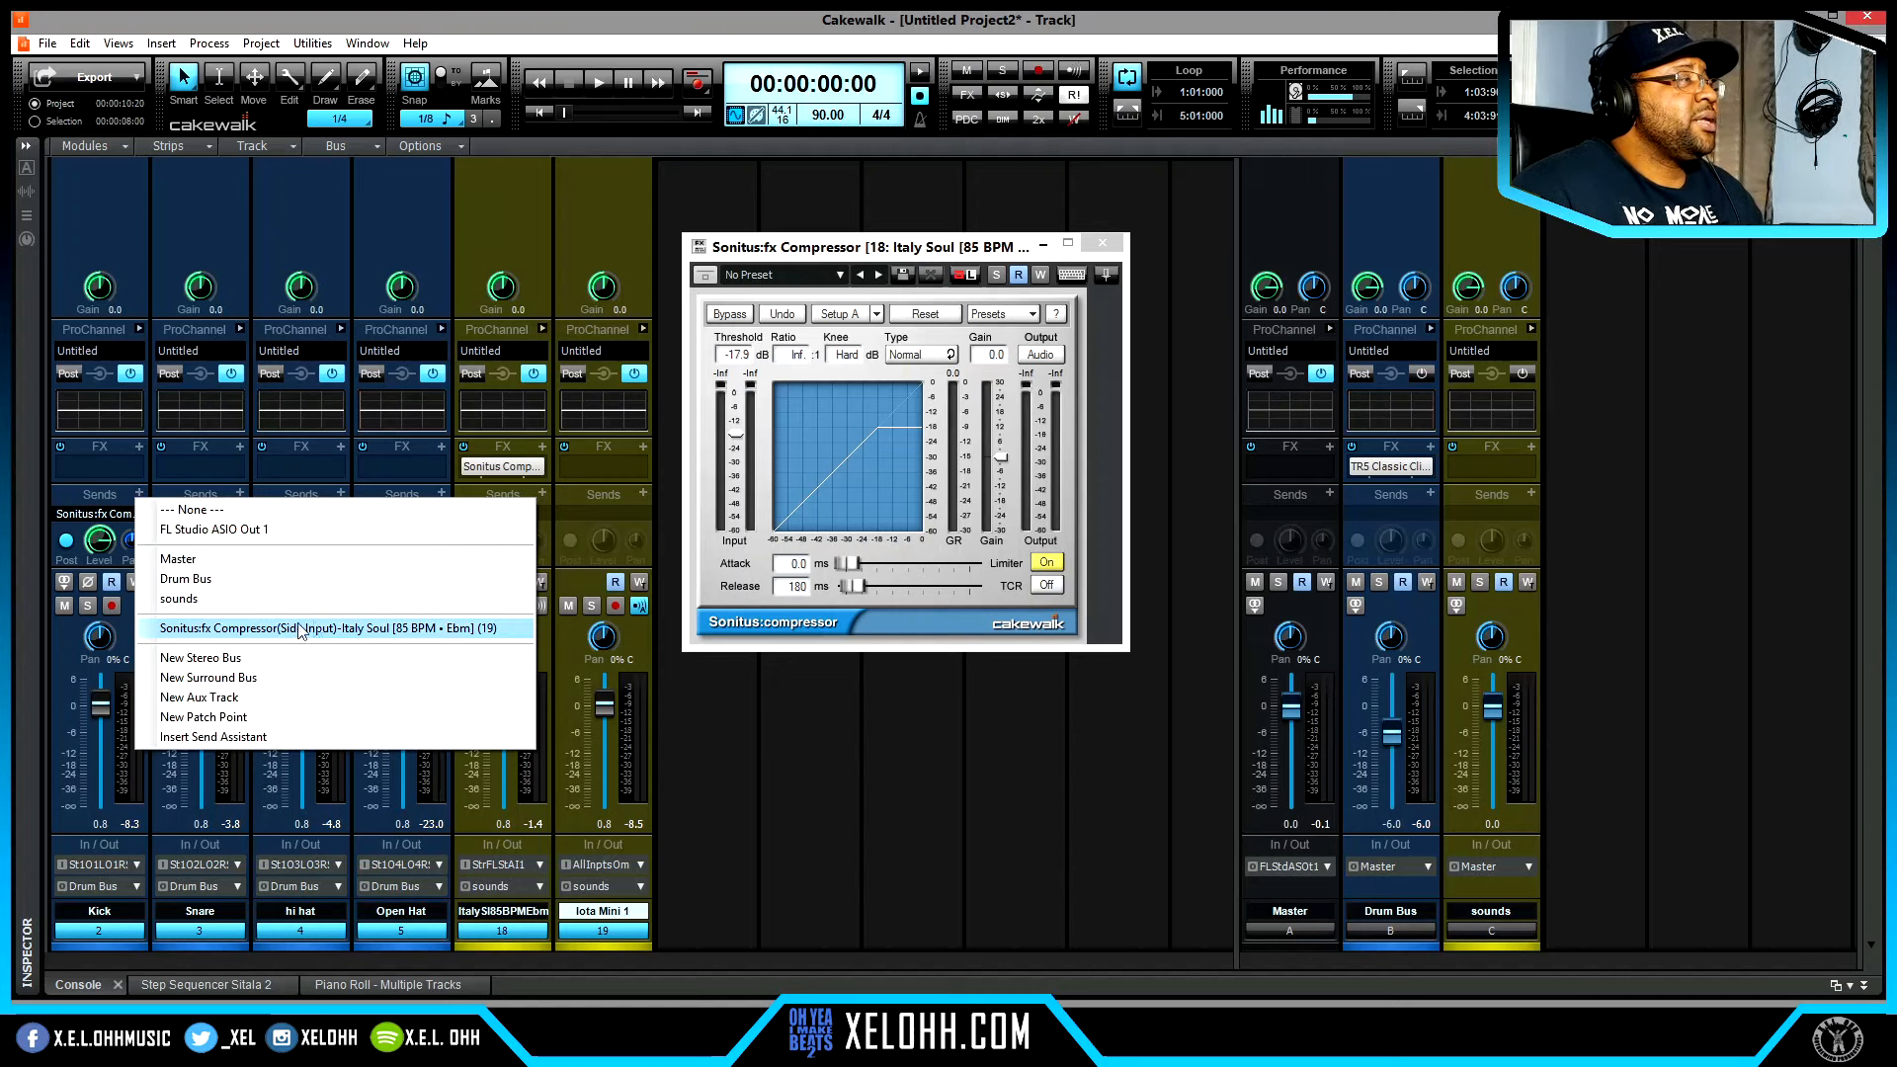
pyautogui.click(111, 498)
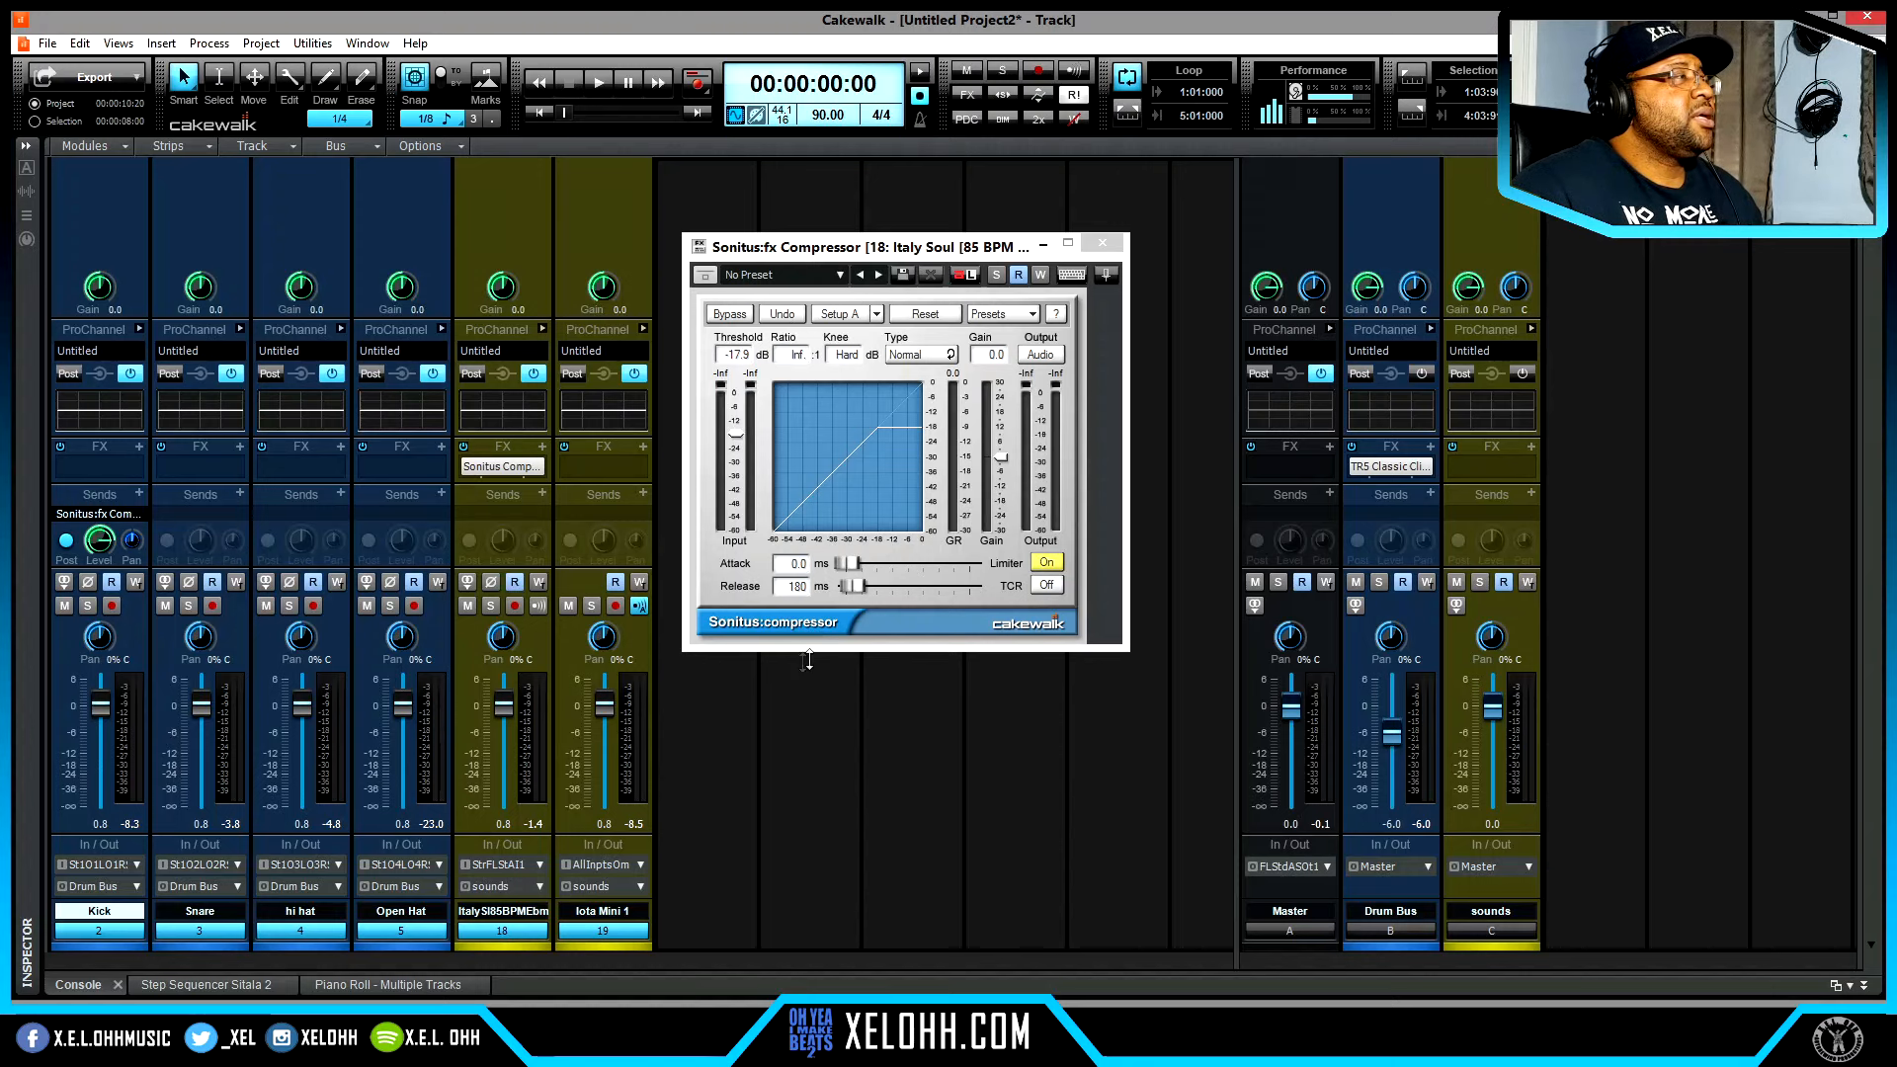
pyautogui.press('space')
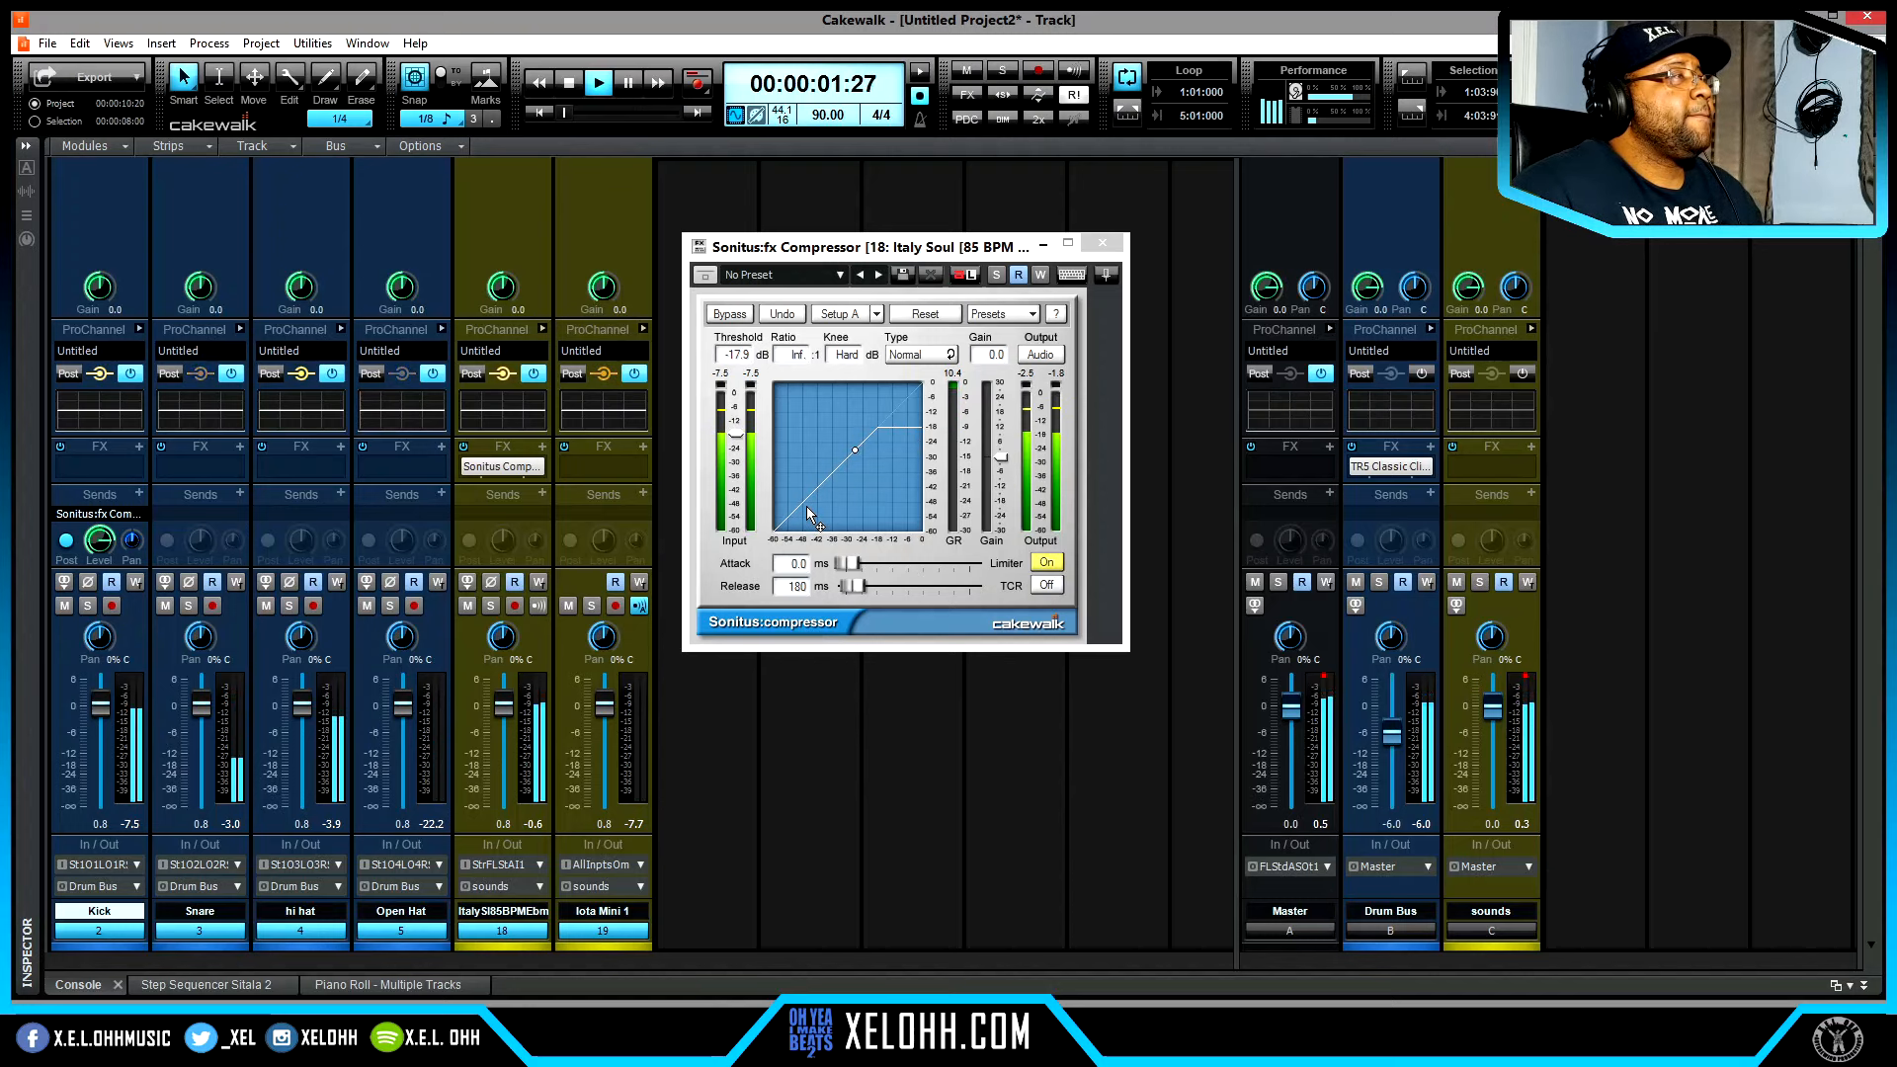
pyautogui.press('space')
pyautogui.press('w')
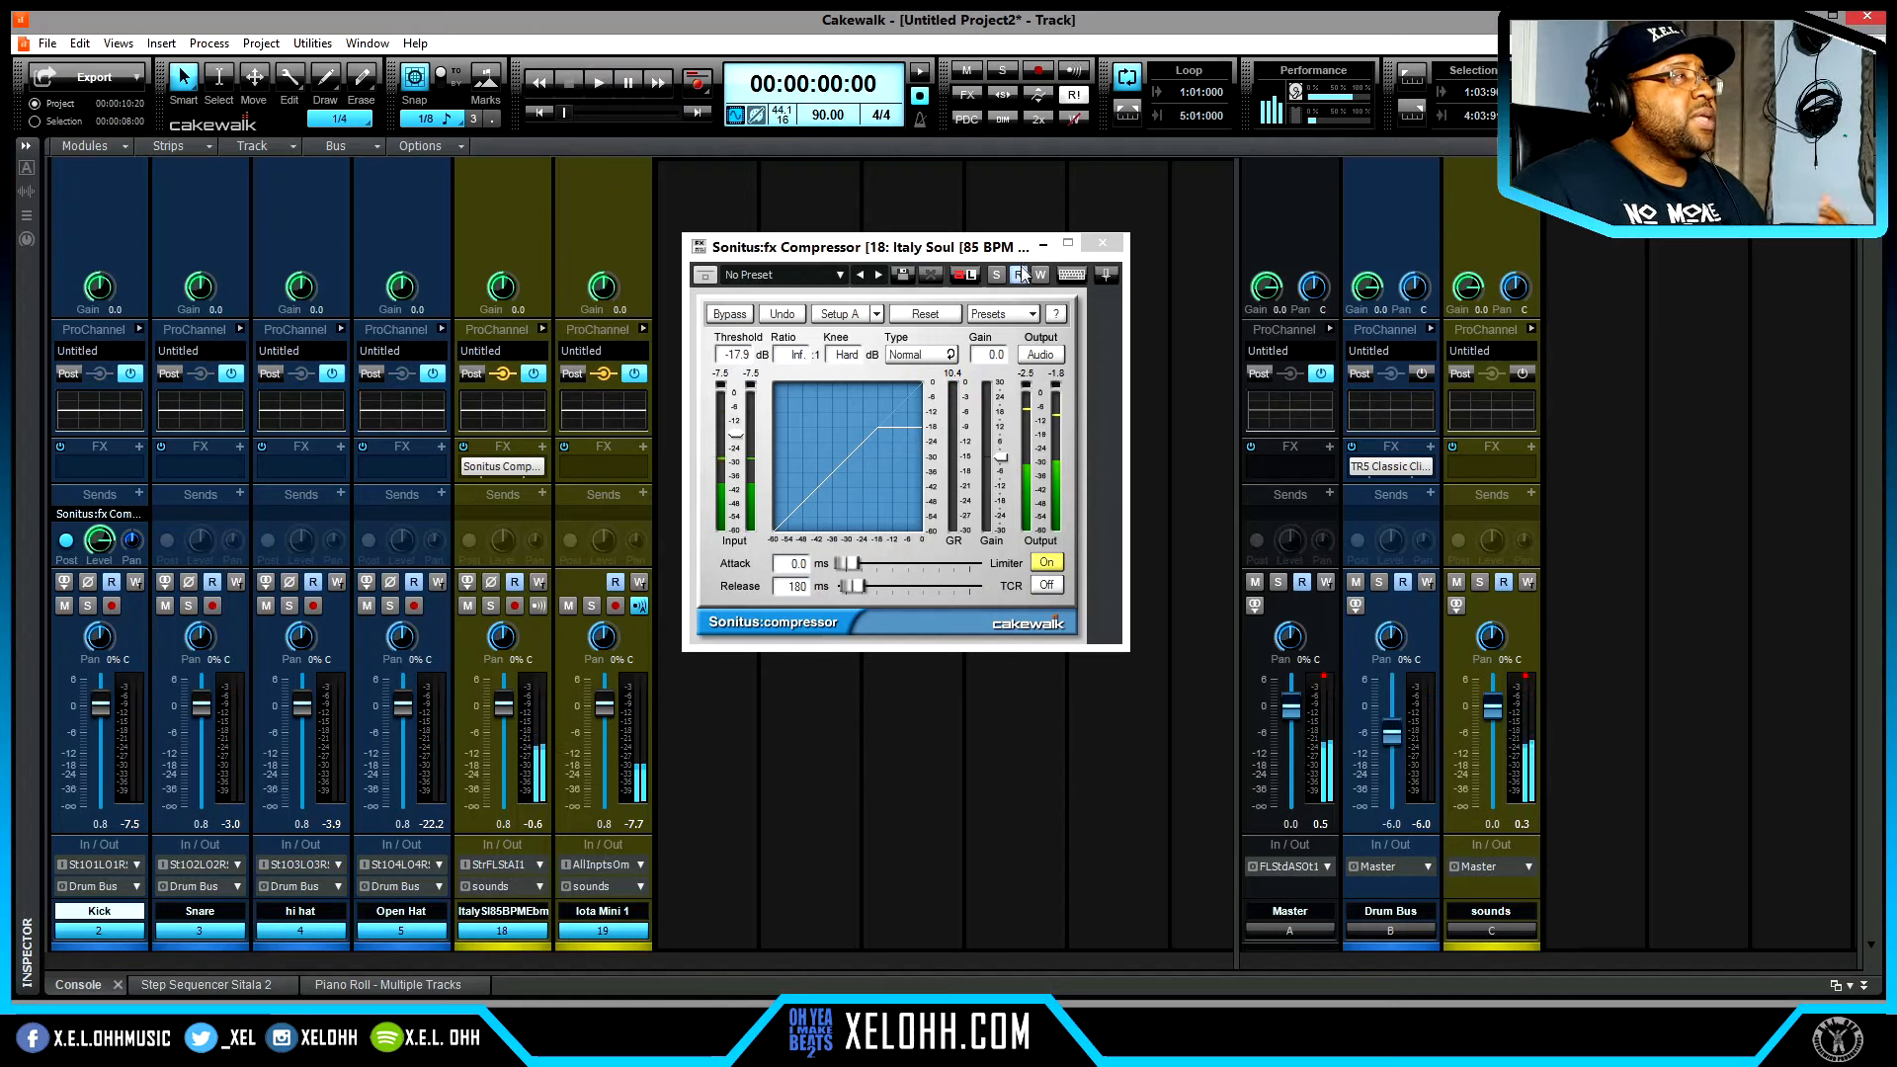
# - Close the compressor's window and remove the Sonitus Compressor from the Italy Soul track's FX rack
pyautogui.click(1109, 243)
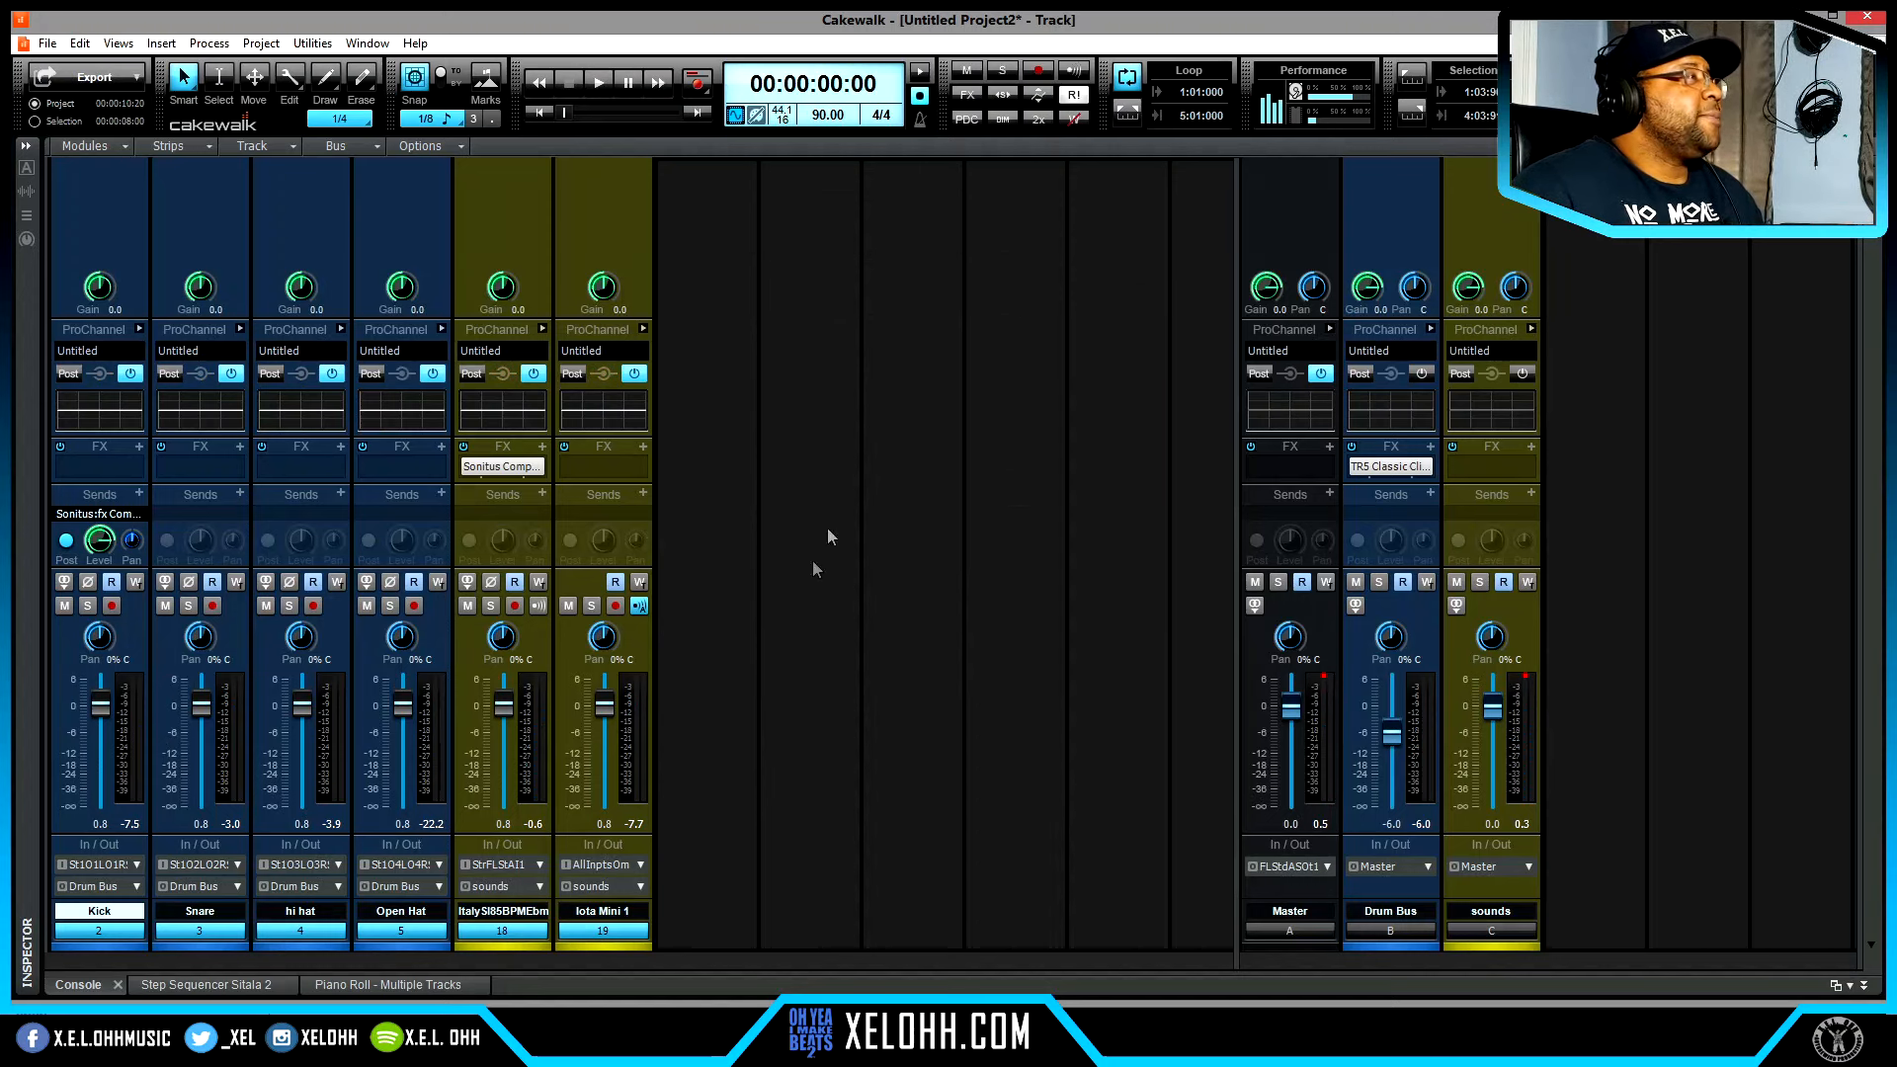
pyautogui.rightClick(512, 469)
pyautogui.click(499, 487)
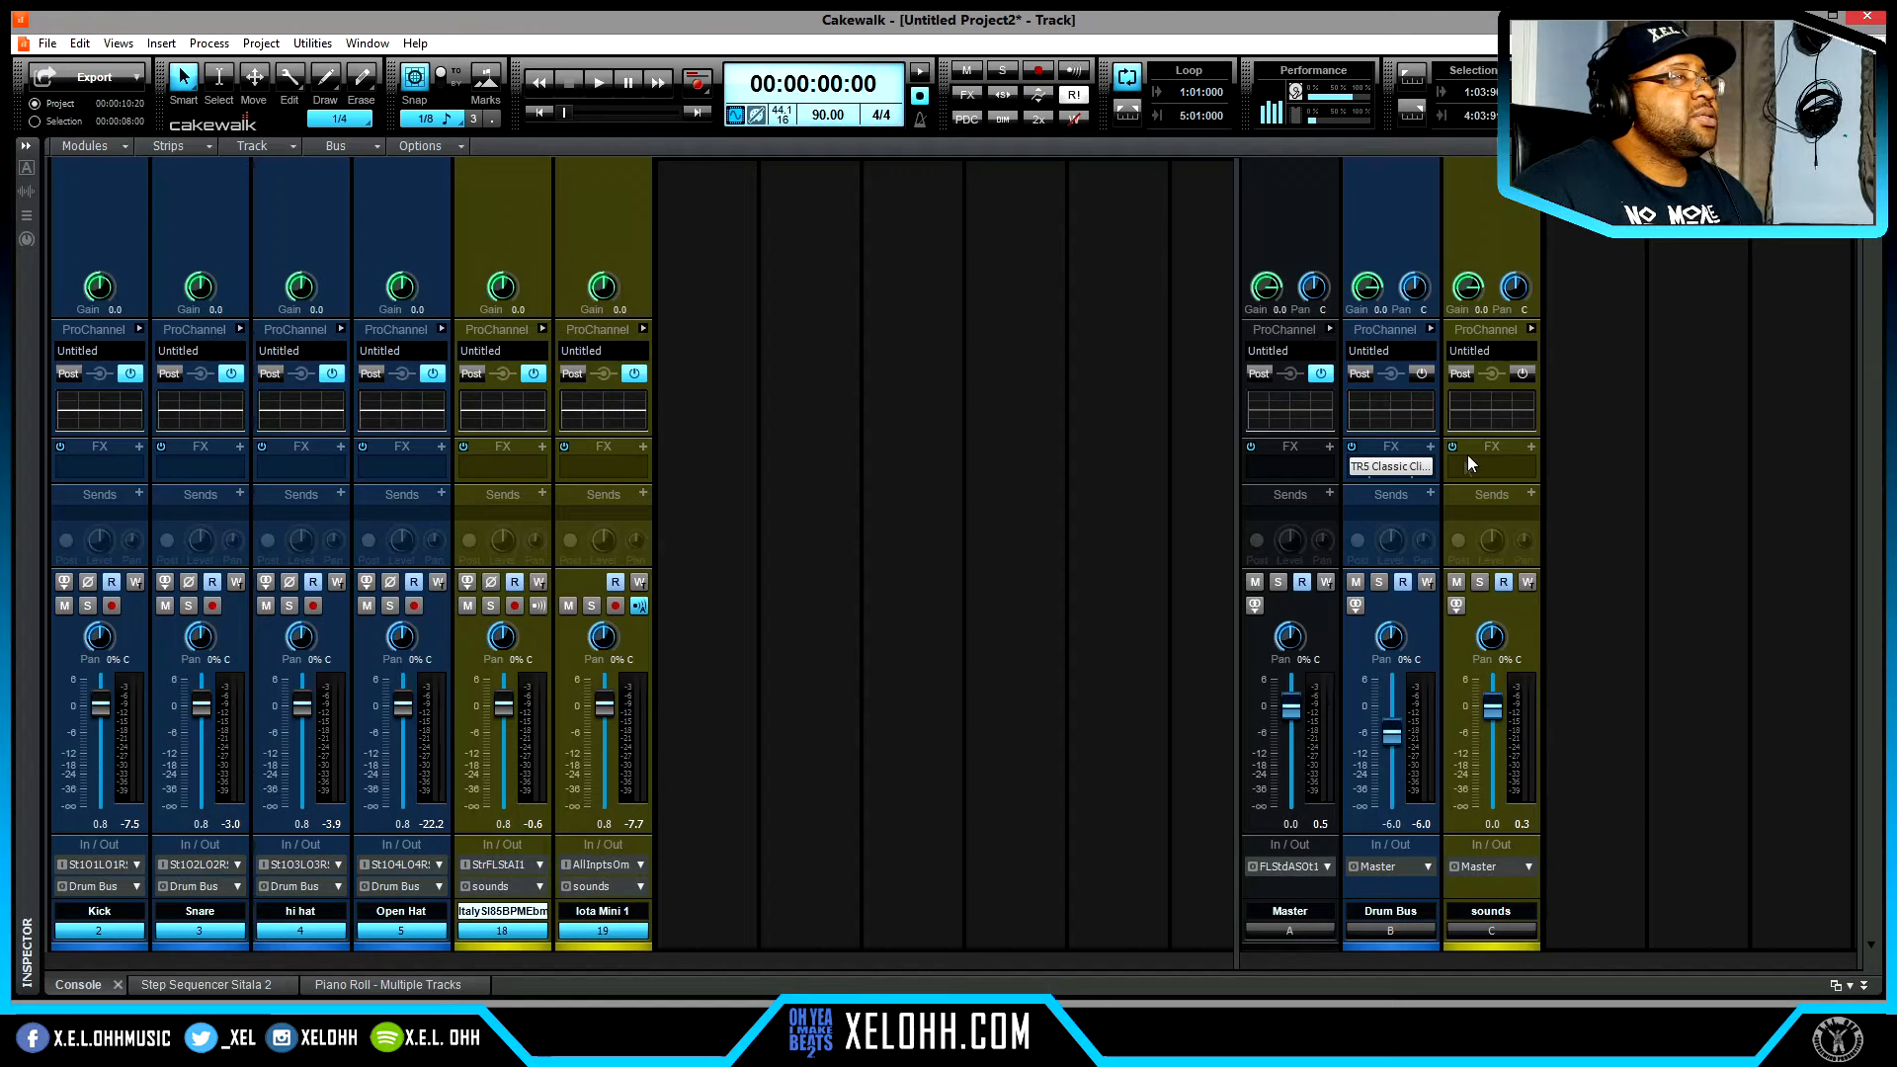
# - Insert a new stereo bus after the sounds bus and rename it reverb
pyautogui.rightClick(1587, 525)
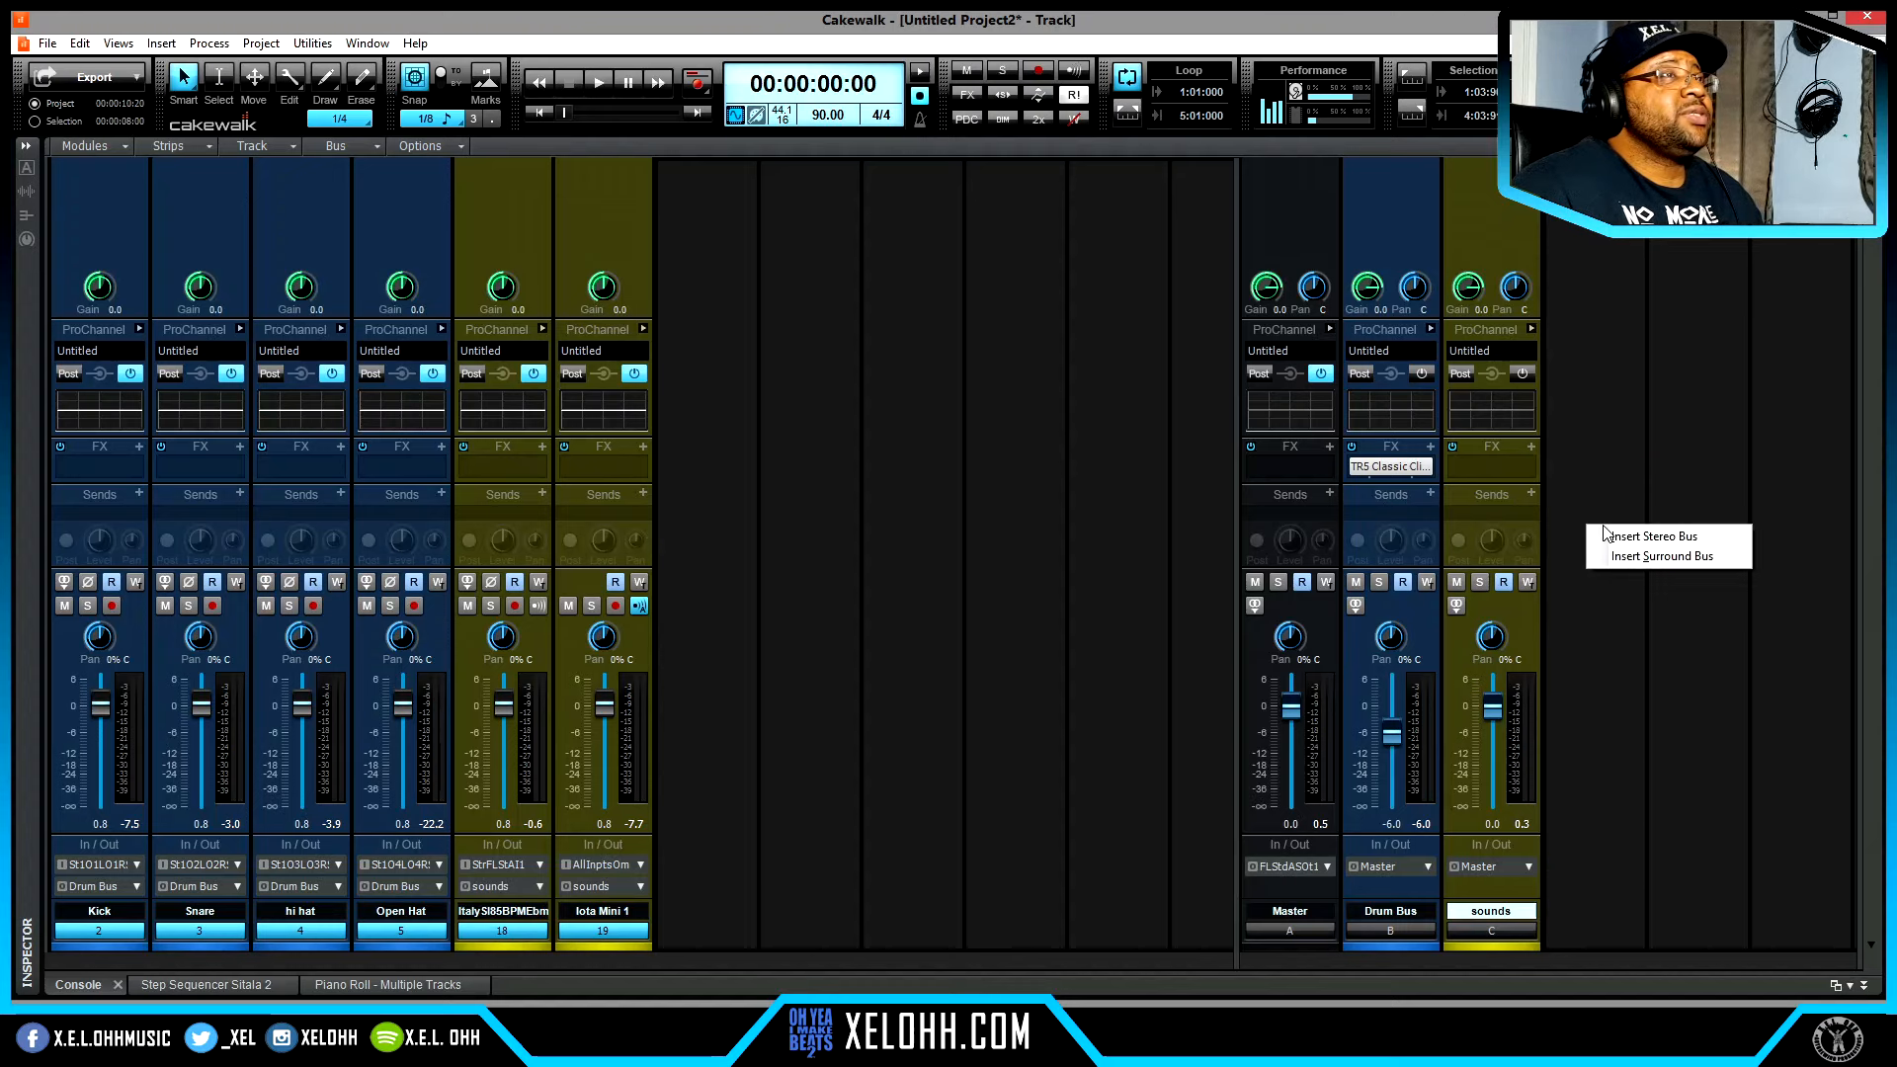
pyautogui.click(1636, 535)
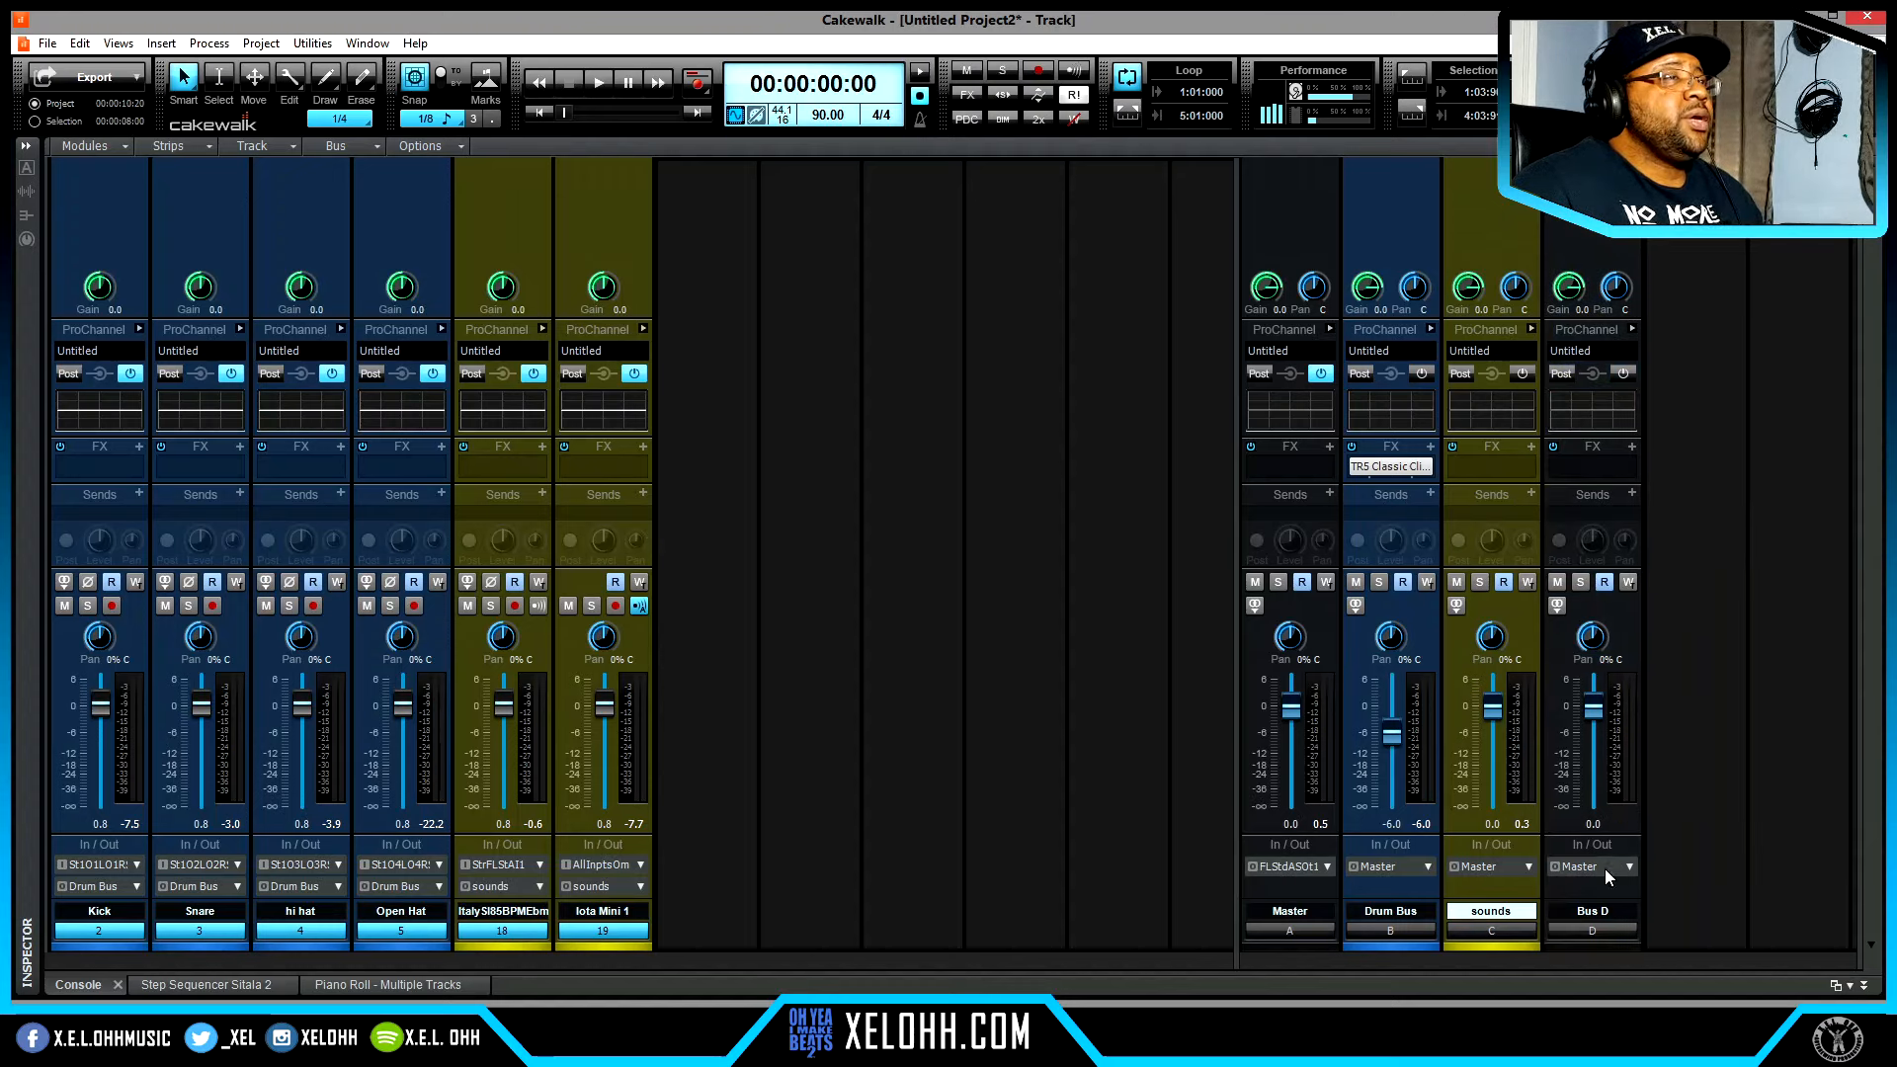
pyautogui.doubleClick(1598, 912)
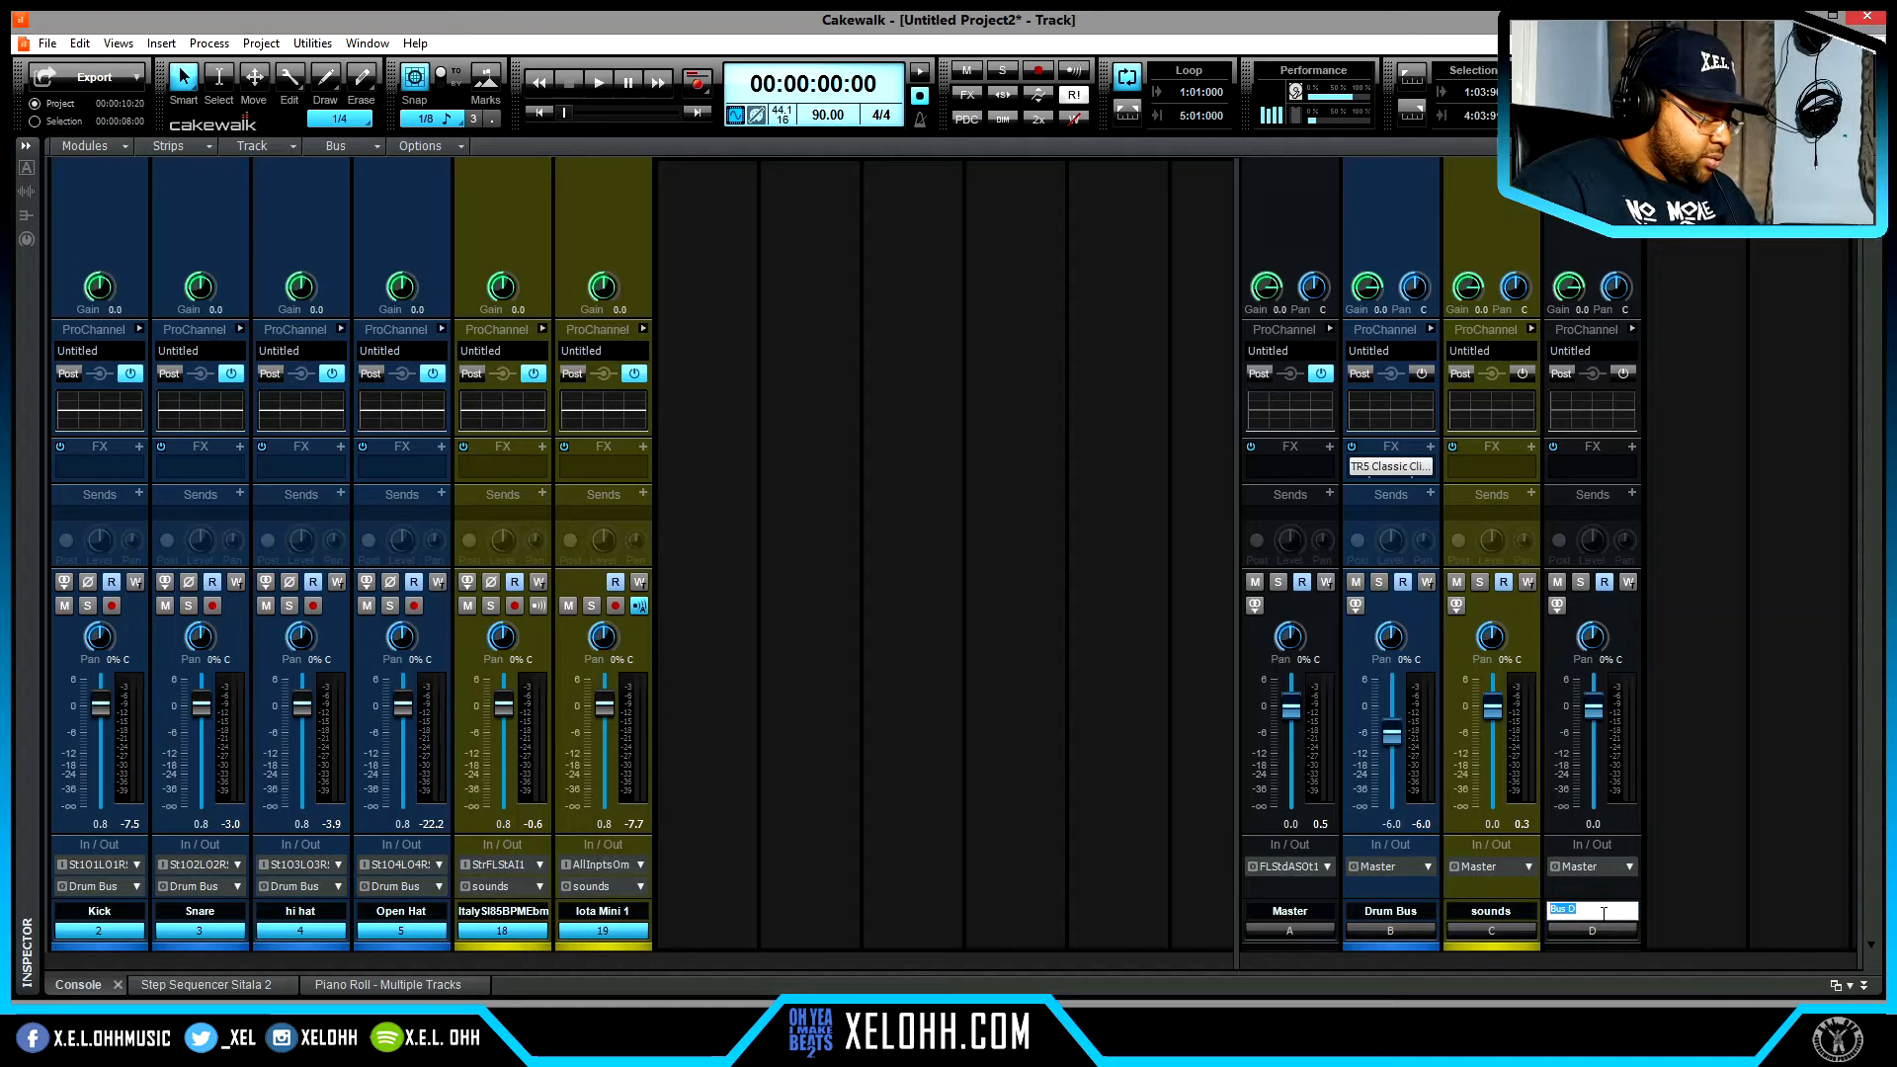
pyautogui.write('rev')
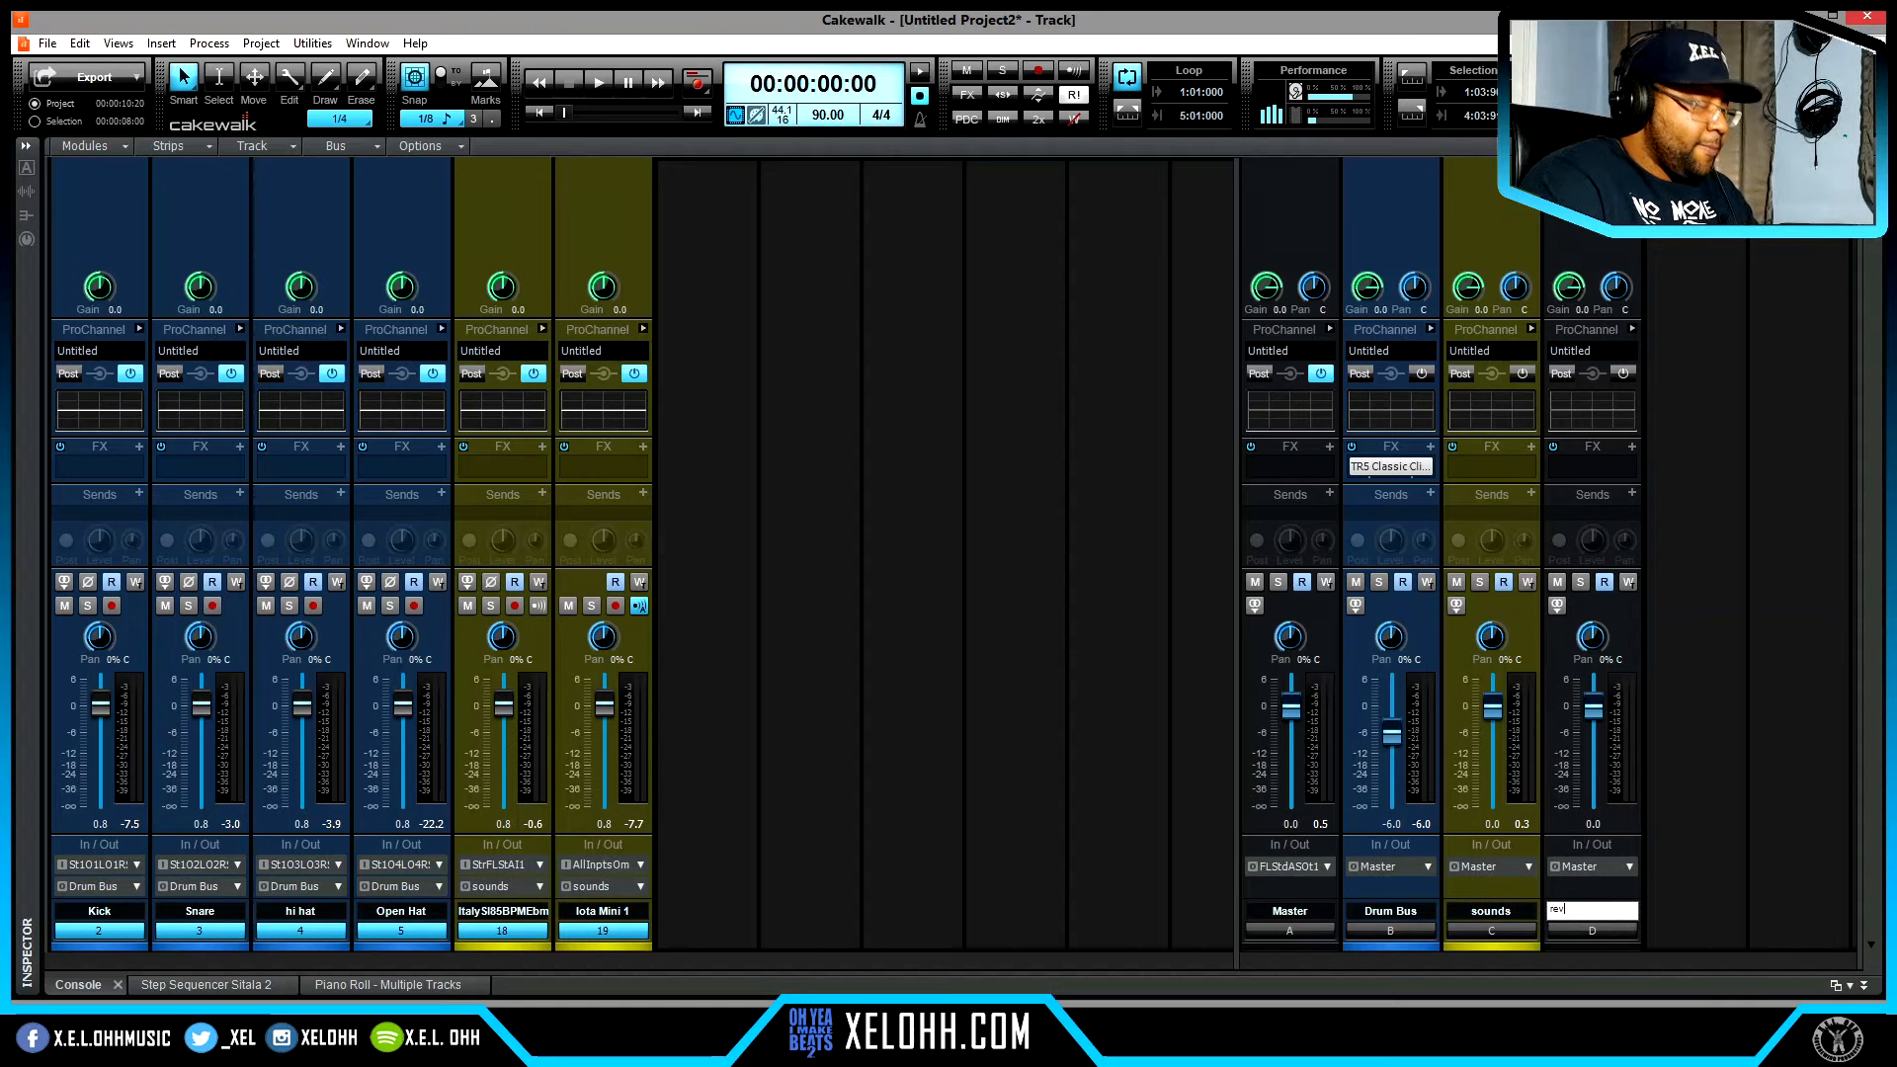
pyautogui.write('erb')
pyautogui.press('Return')
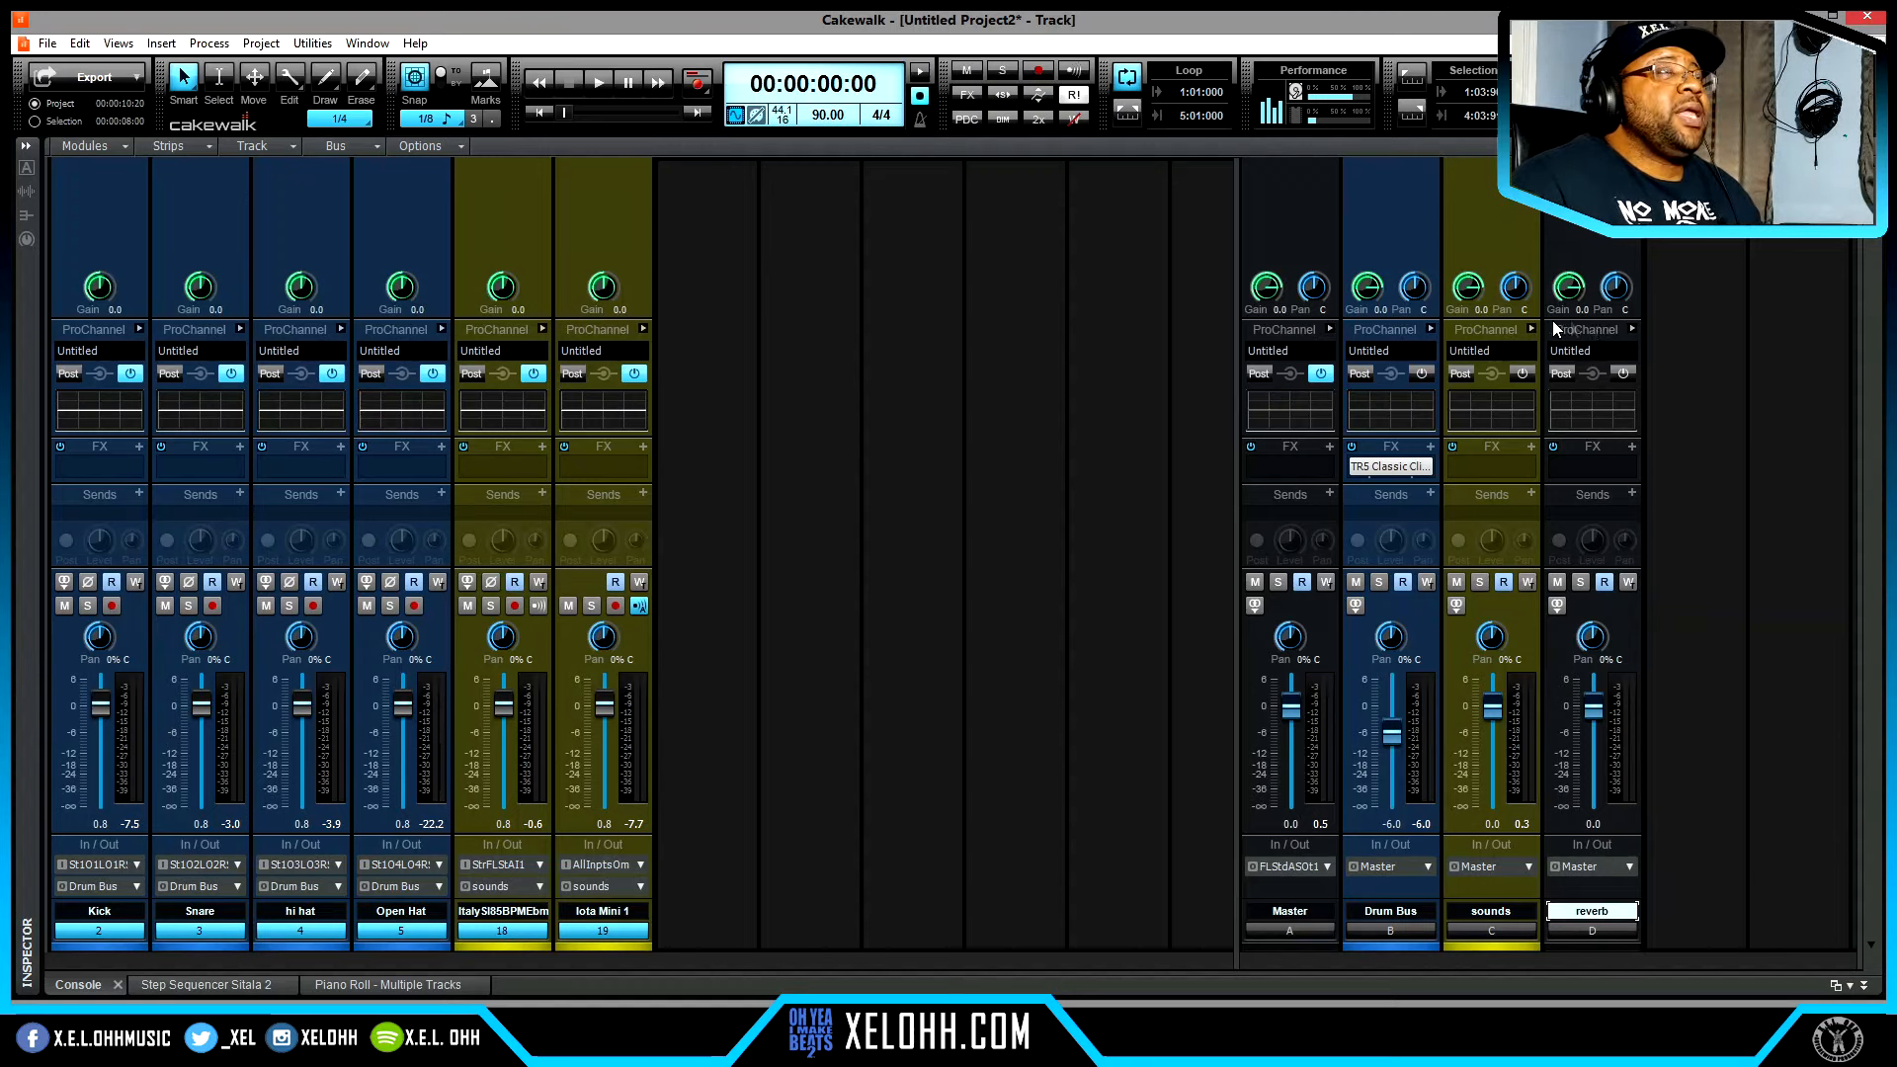
# - Expand the reverb bus's ProChannel, enable BREVERB 2 and load its Tiny Drum Space preset
pyautogui.click(1633, 331)
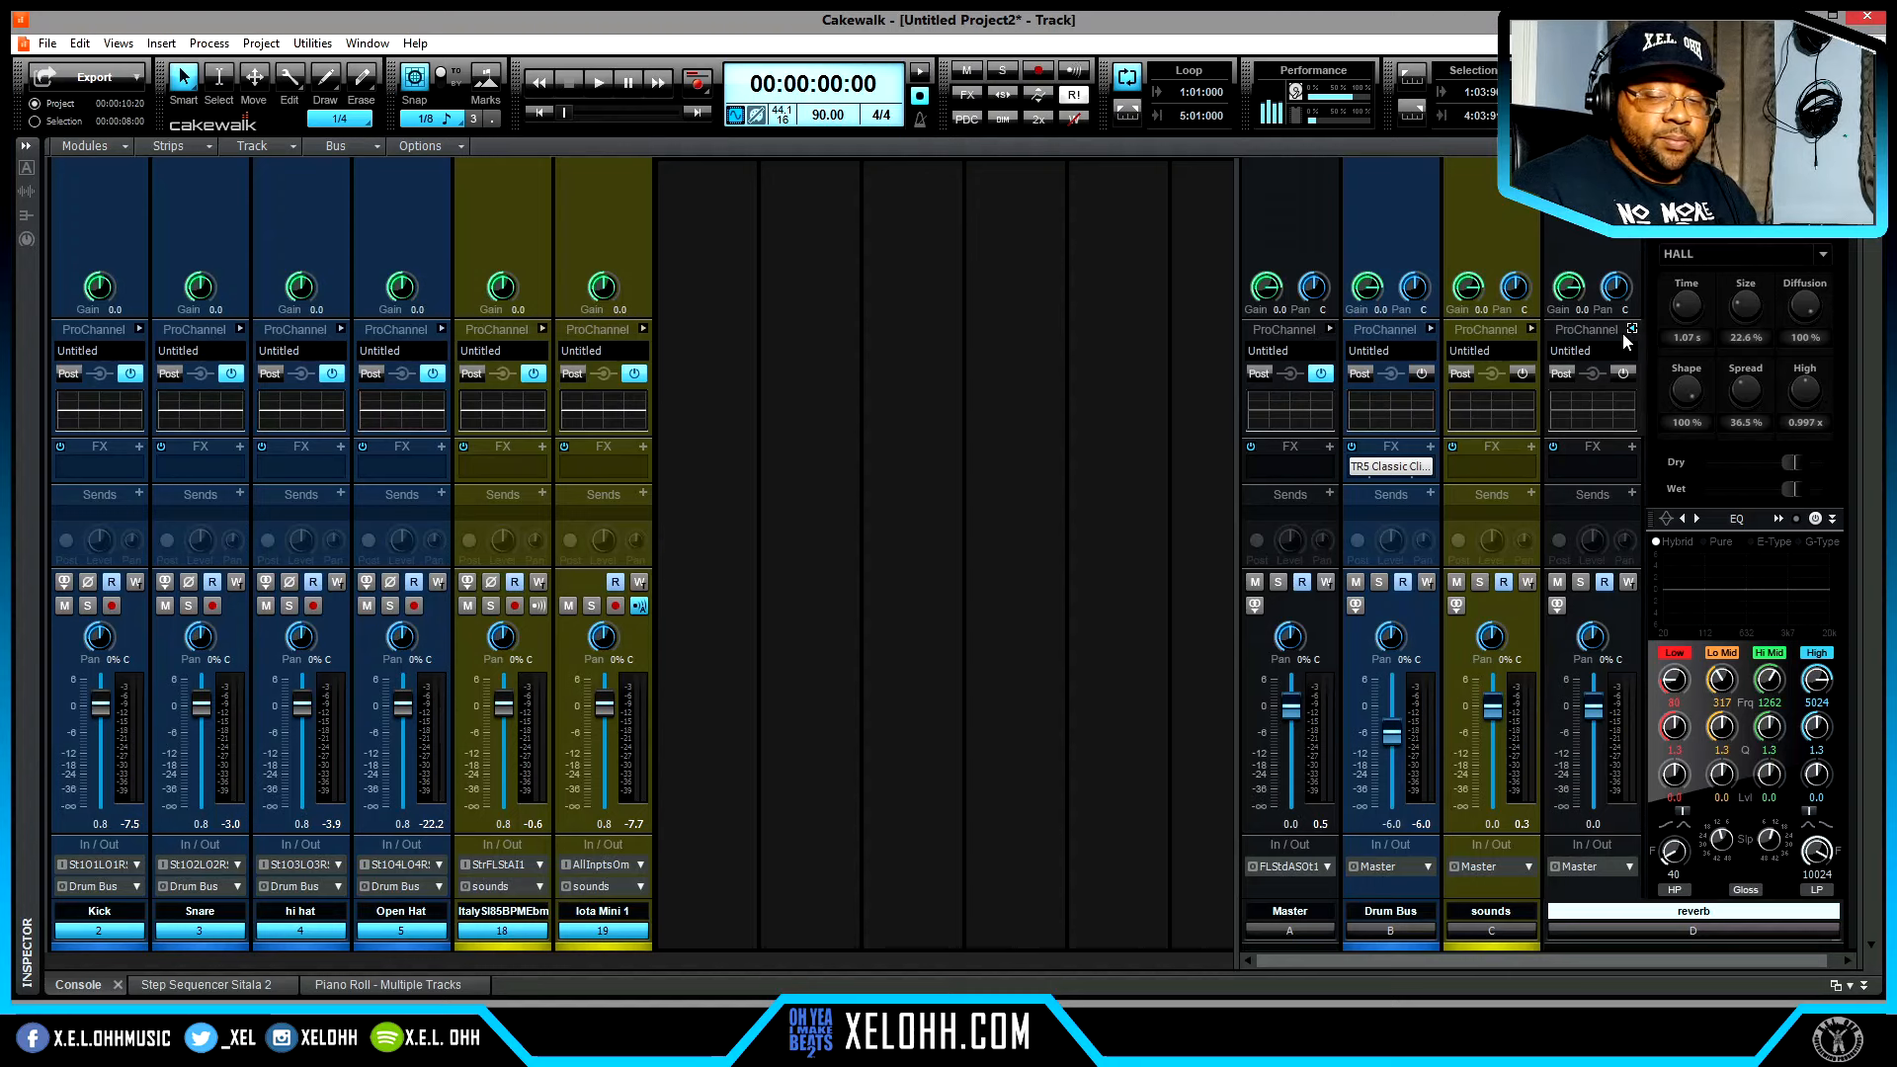
pyautogui.press('s')
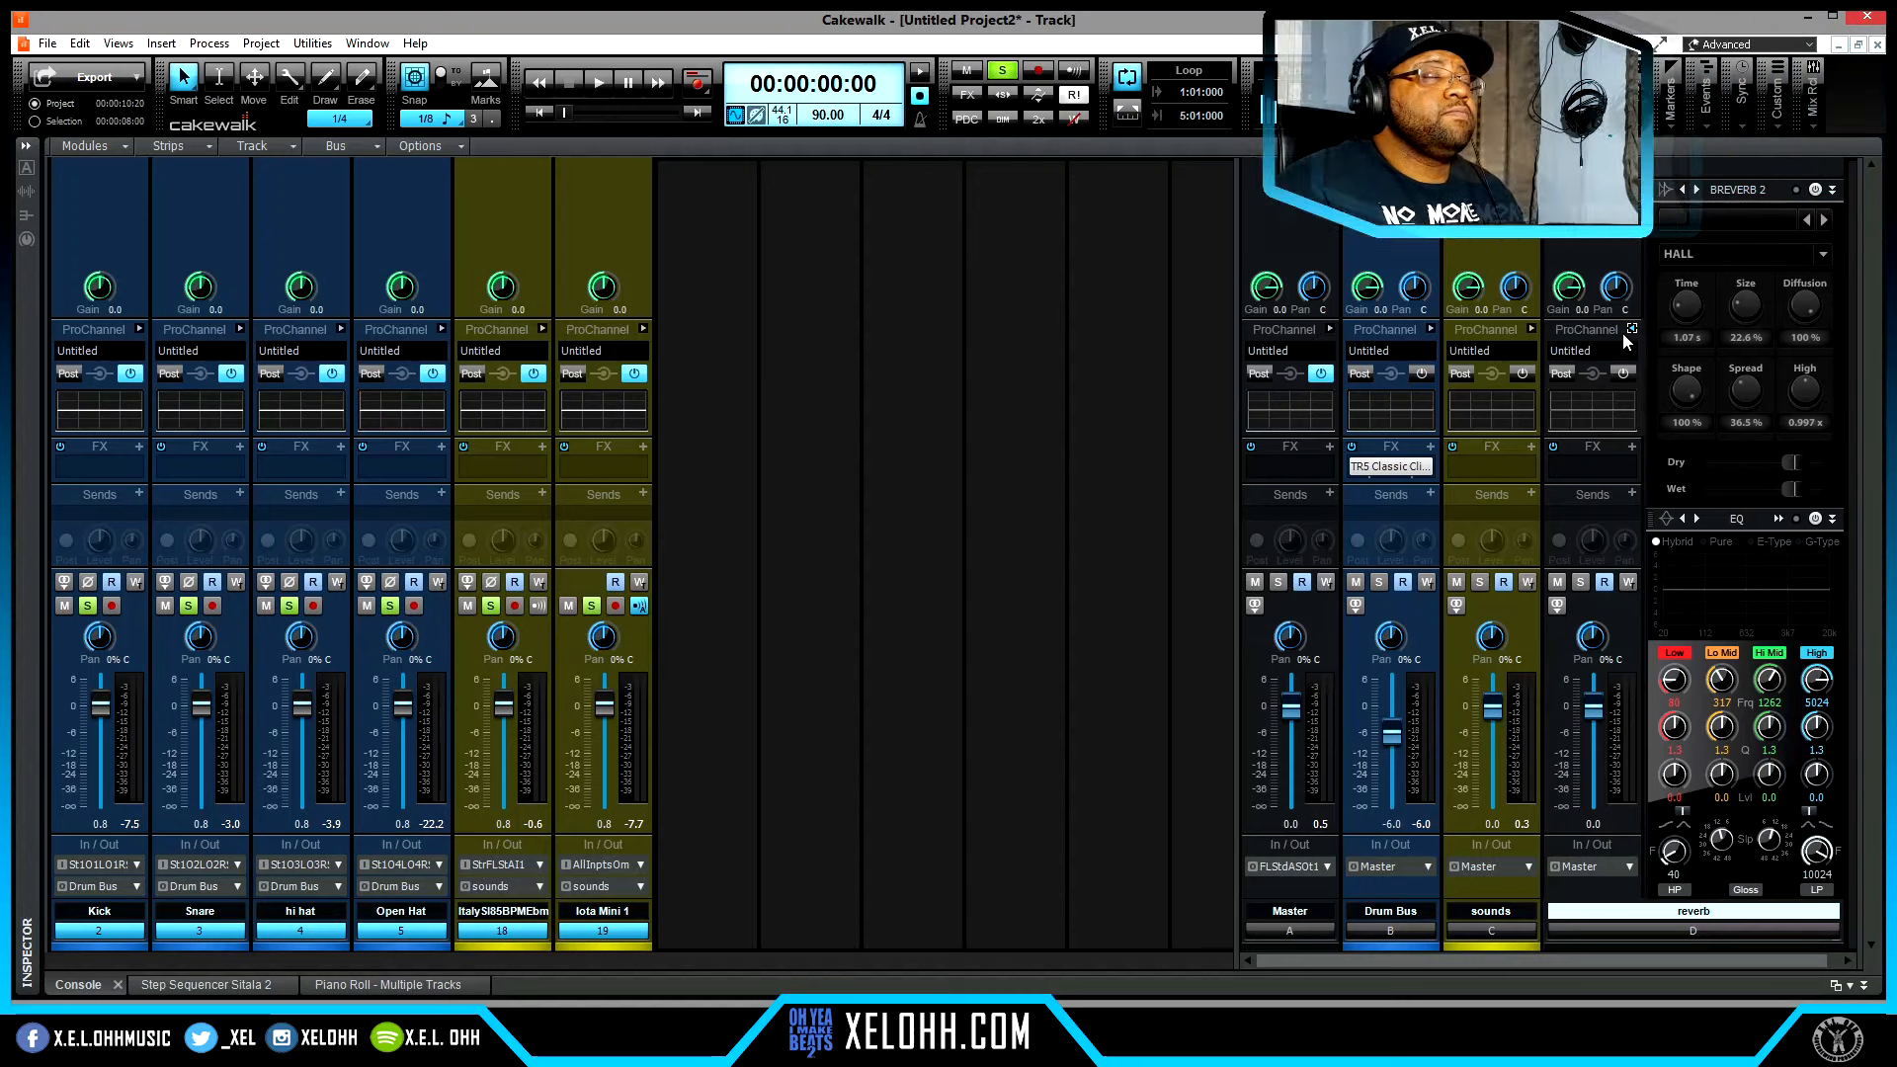
pyautogui.click(1816, 191)
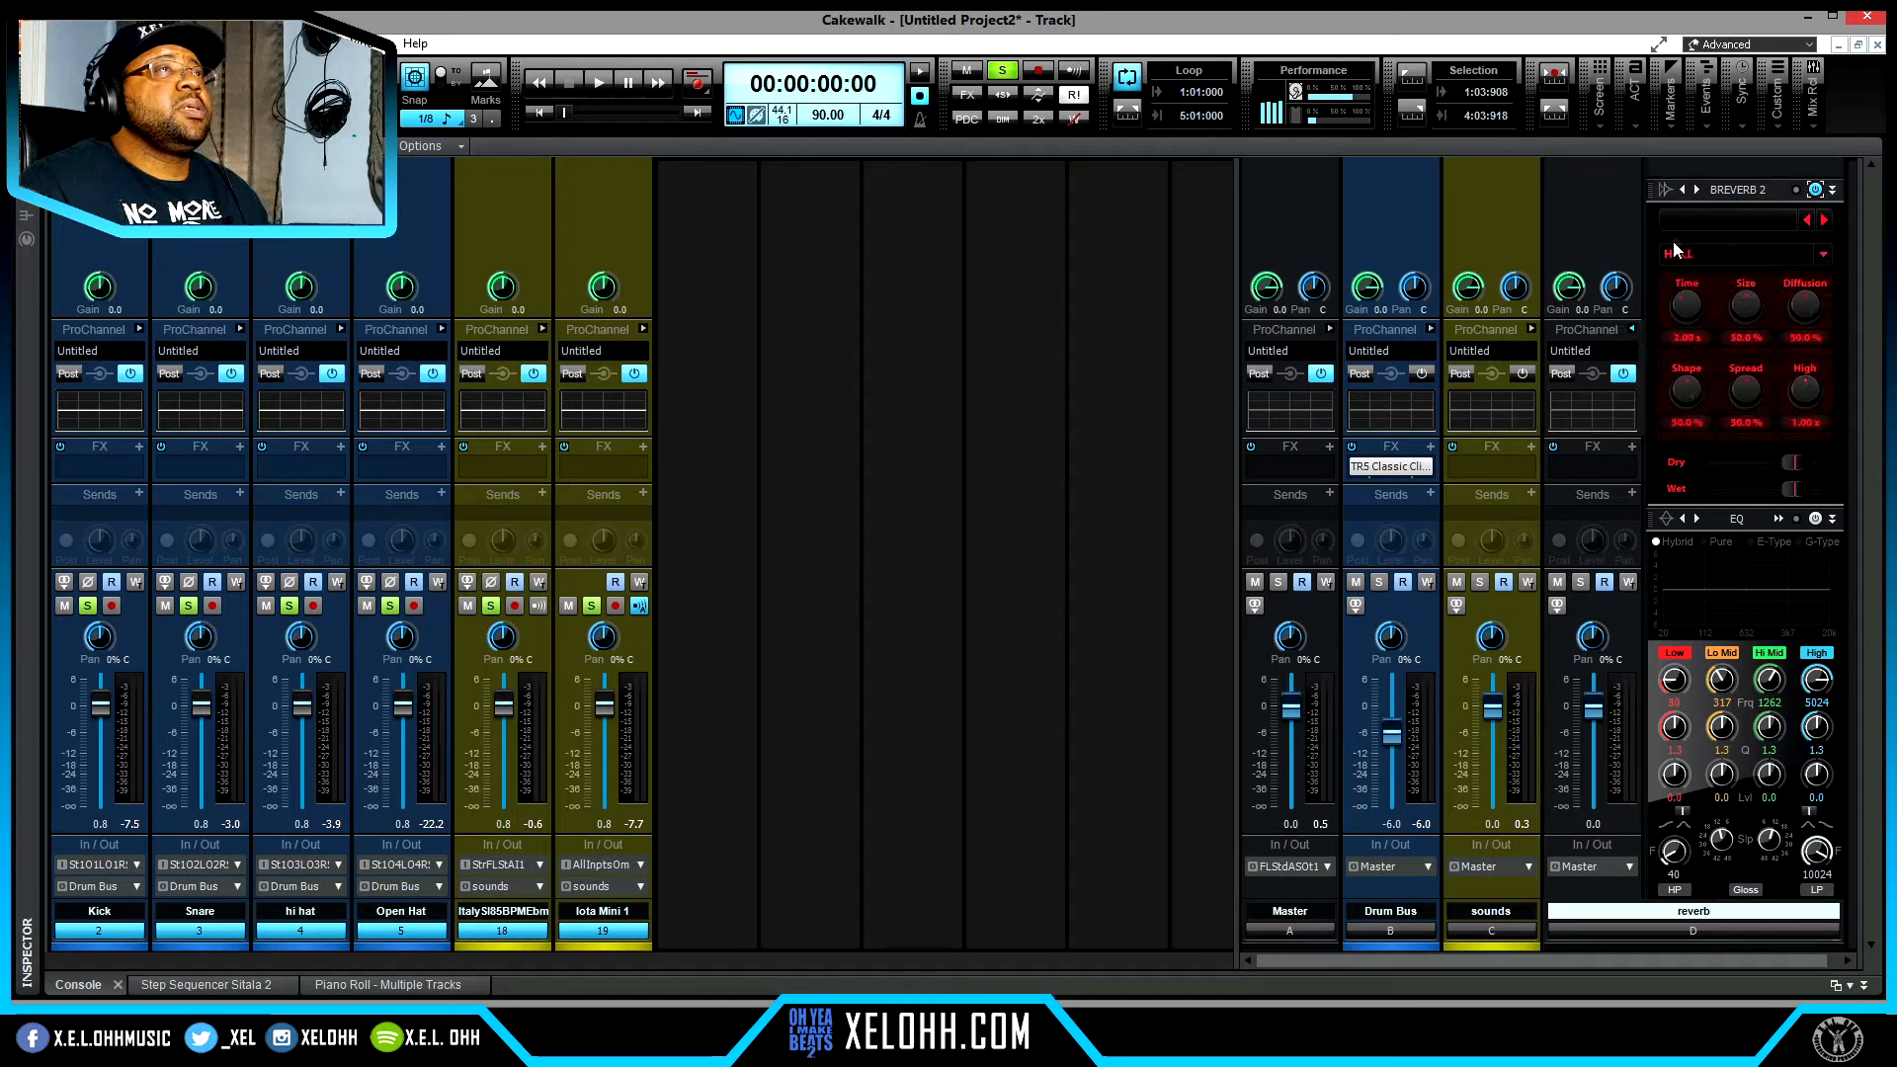
pyautogui.click(1699, 227)
pyautogui.moveTo(1822, 269); pyautogui.dragTo(1810, 306)
pyautogui.click(1718, 398)
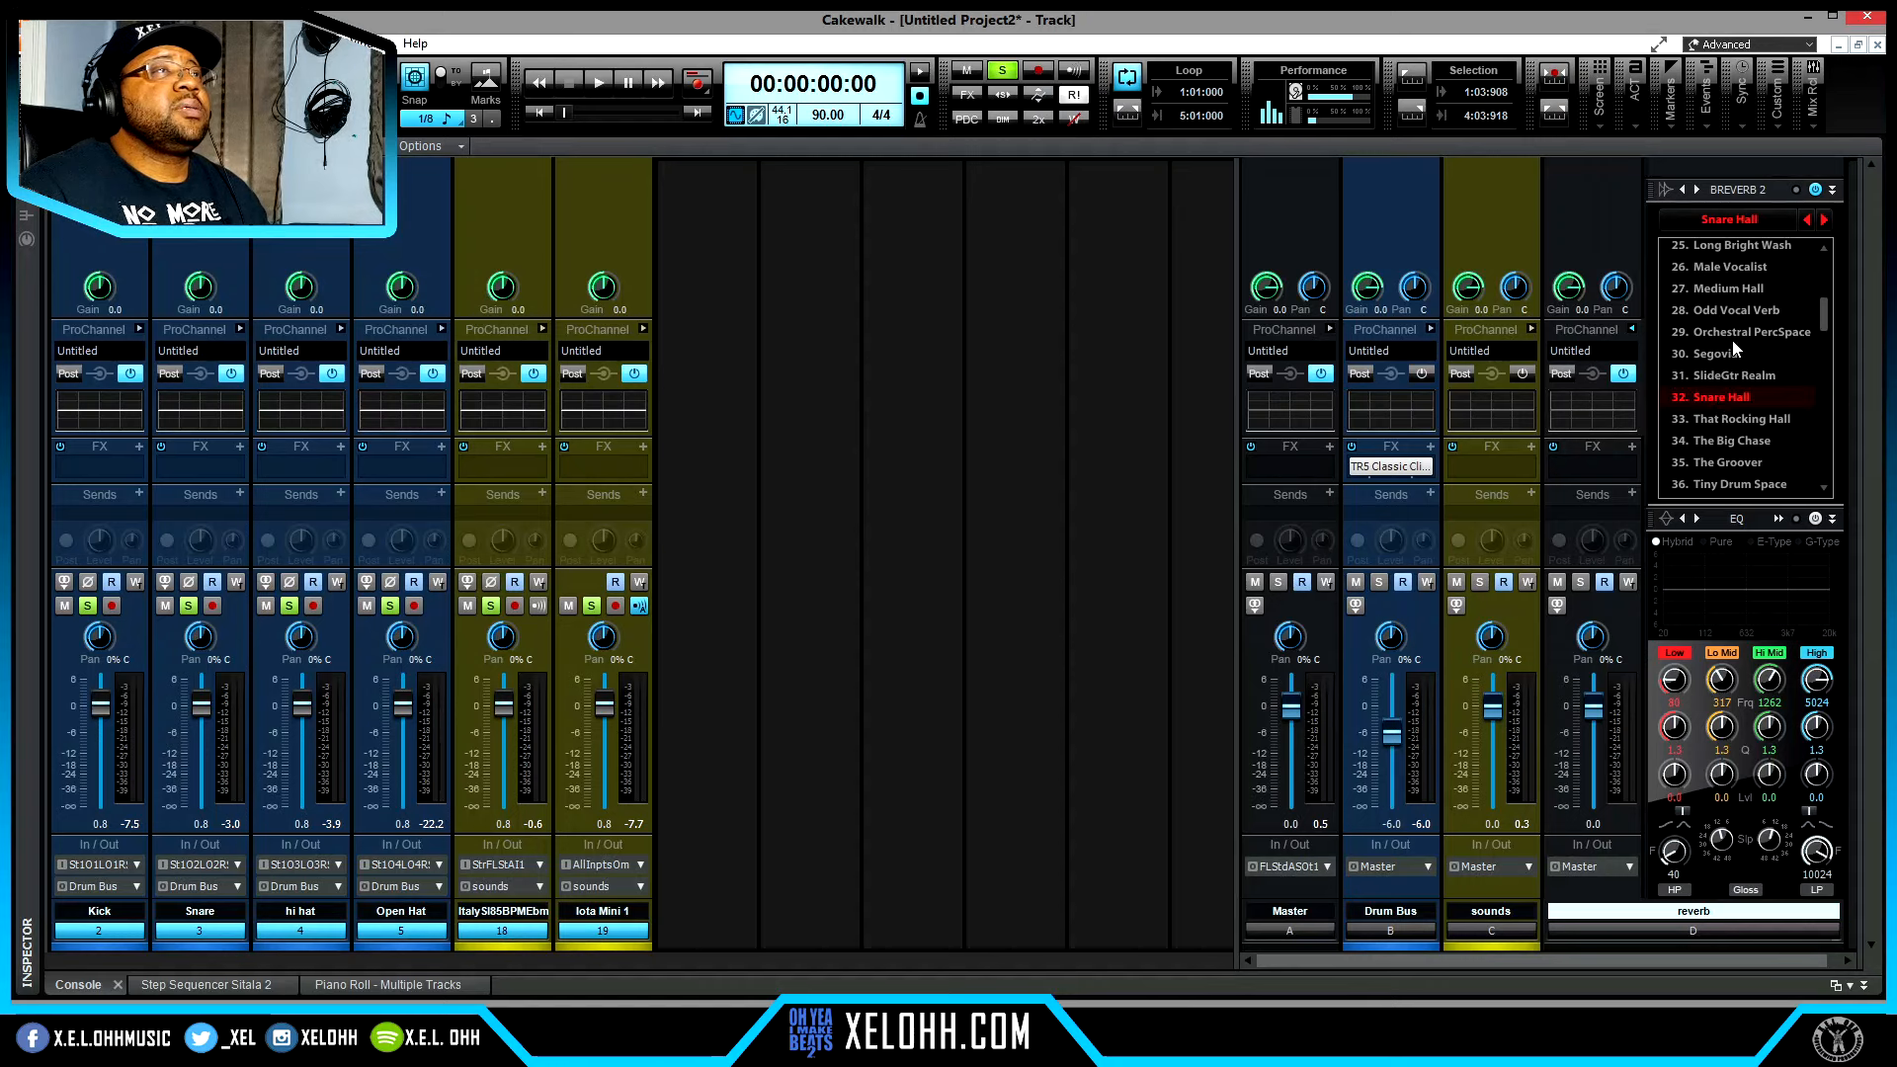
pyautogui.click(1730, 484)
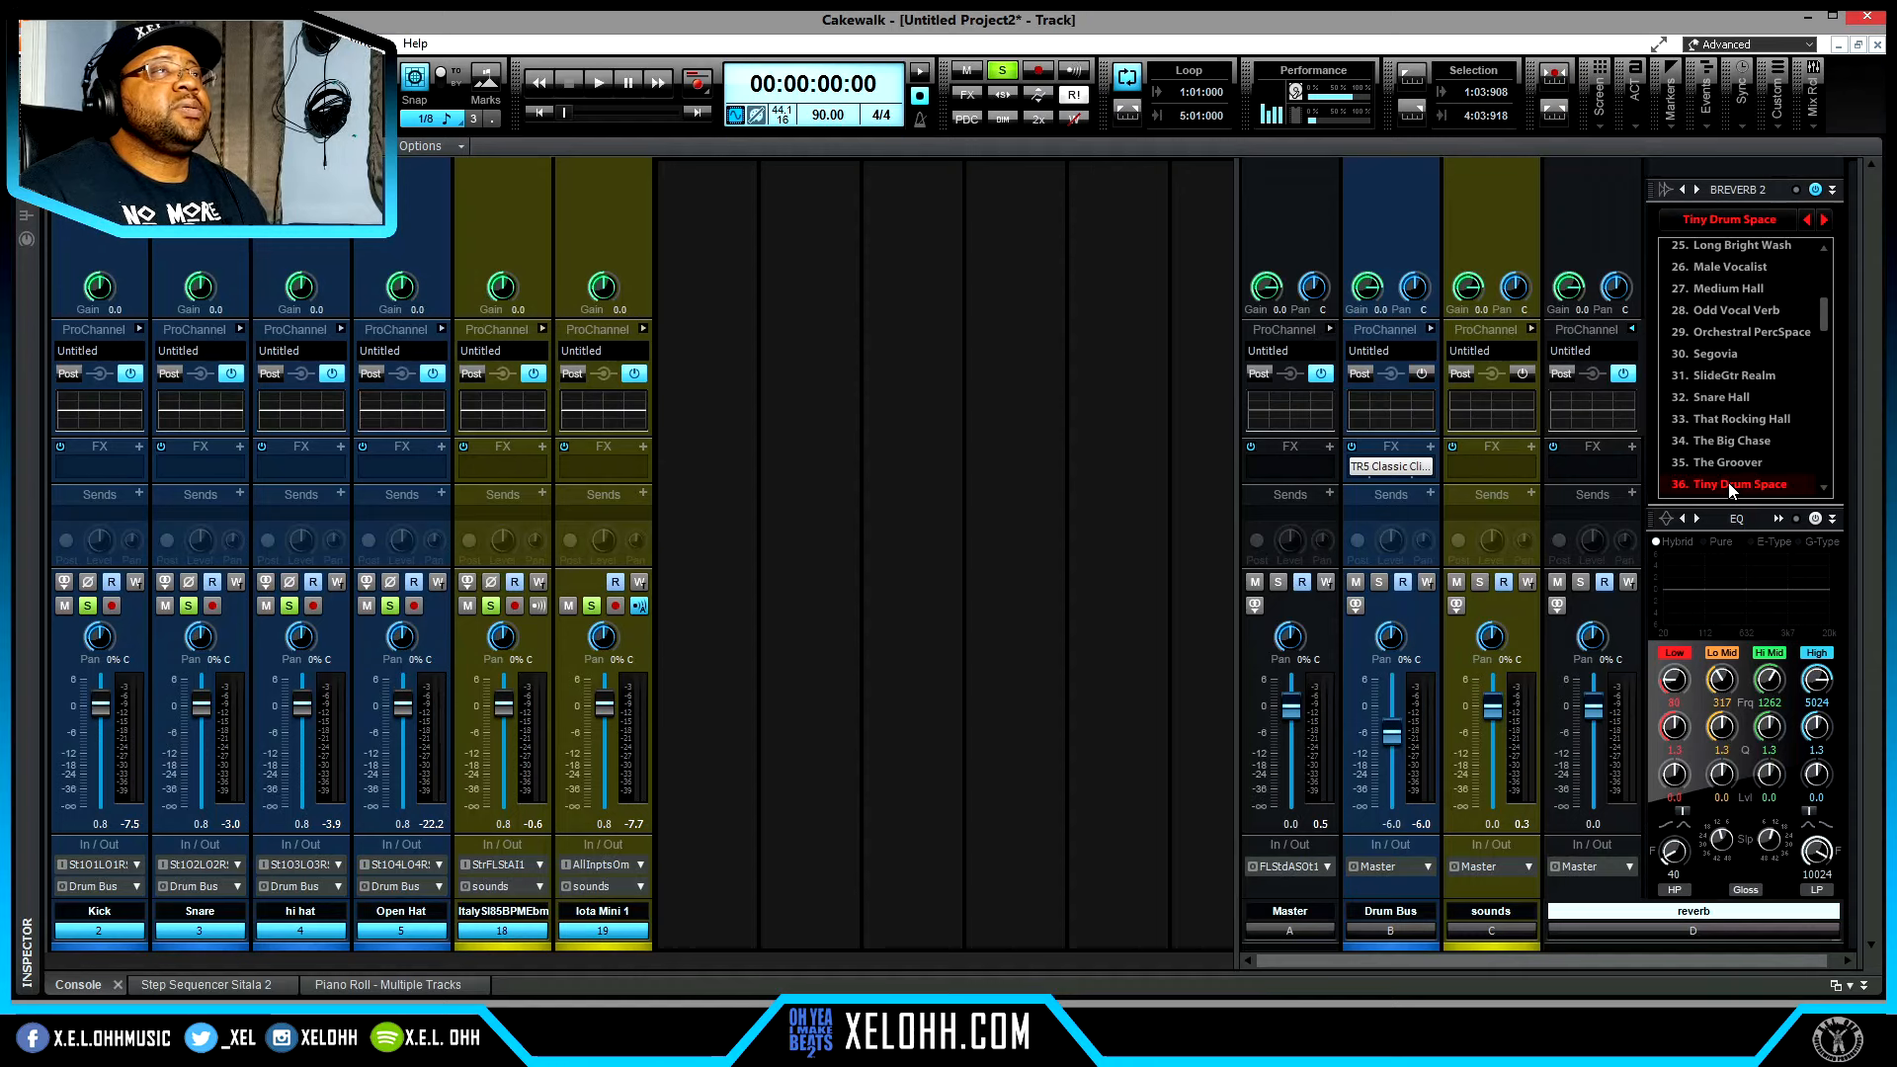
pyautogui.click(1758, 225)
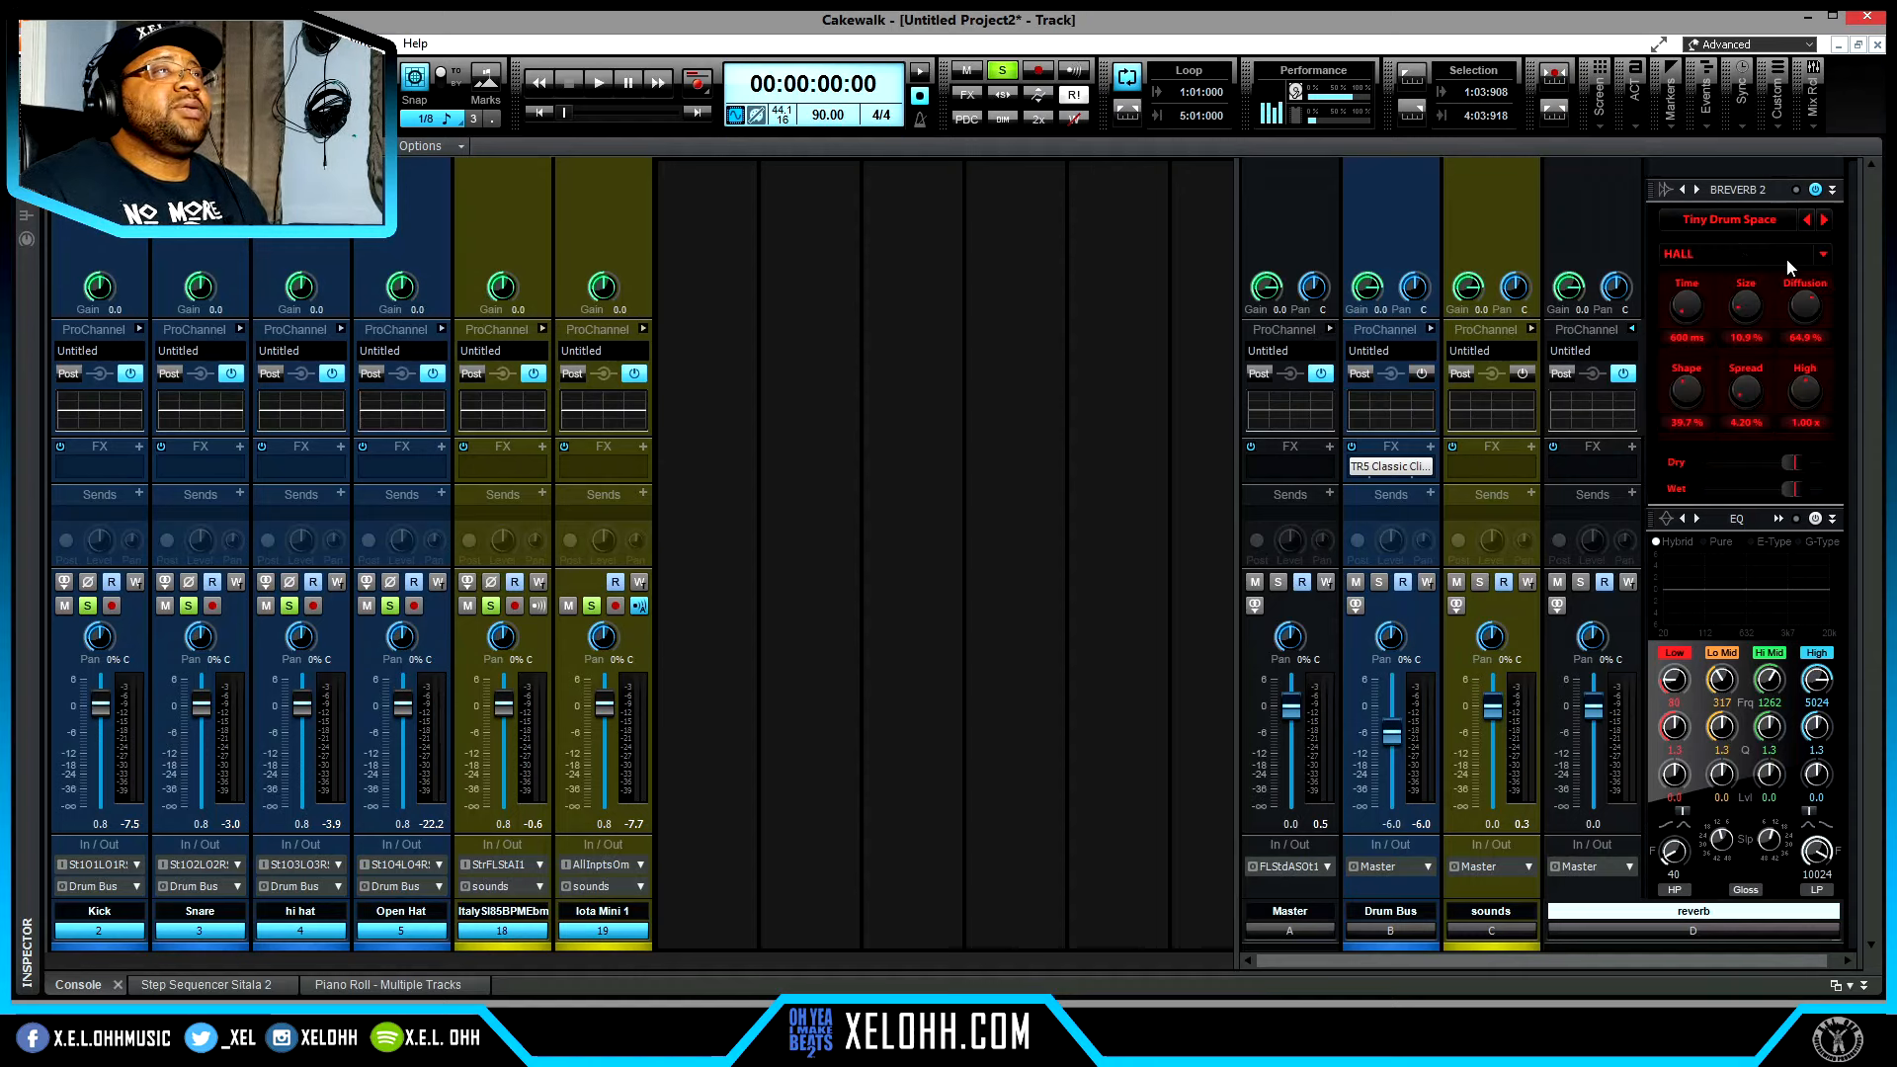
# - Change the BREVERB 2 algorithm to Plate and bring its dry level all the way down
pyautogui.click(1824, 256)
pyautogui.click(1752, 304)
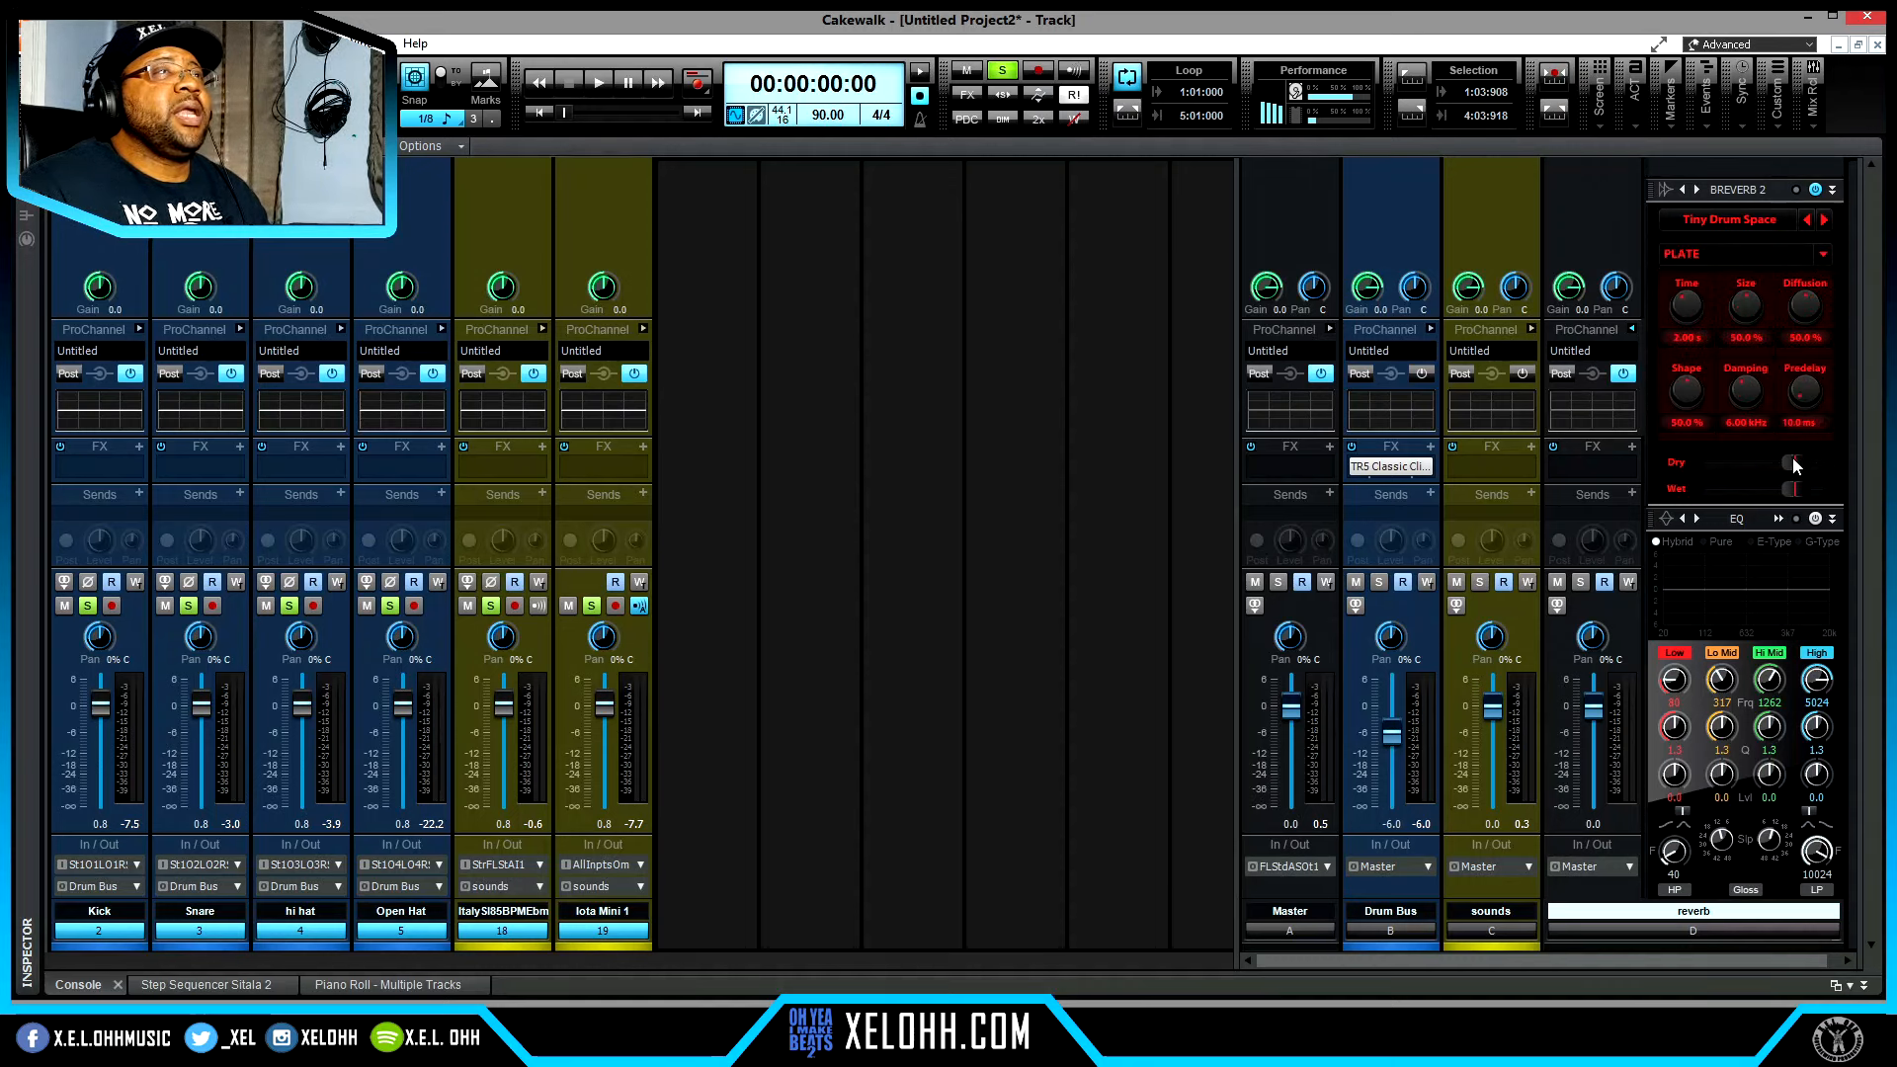
pyautogui.moveTo(1773, 461); pyautogui.dragTo(1704, 462)
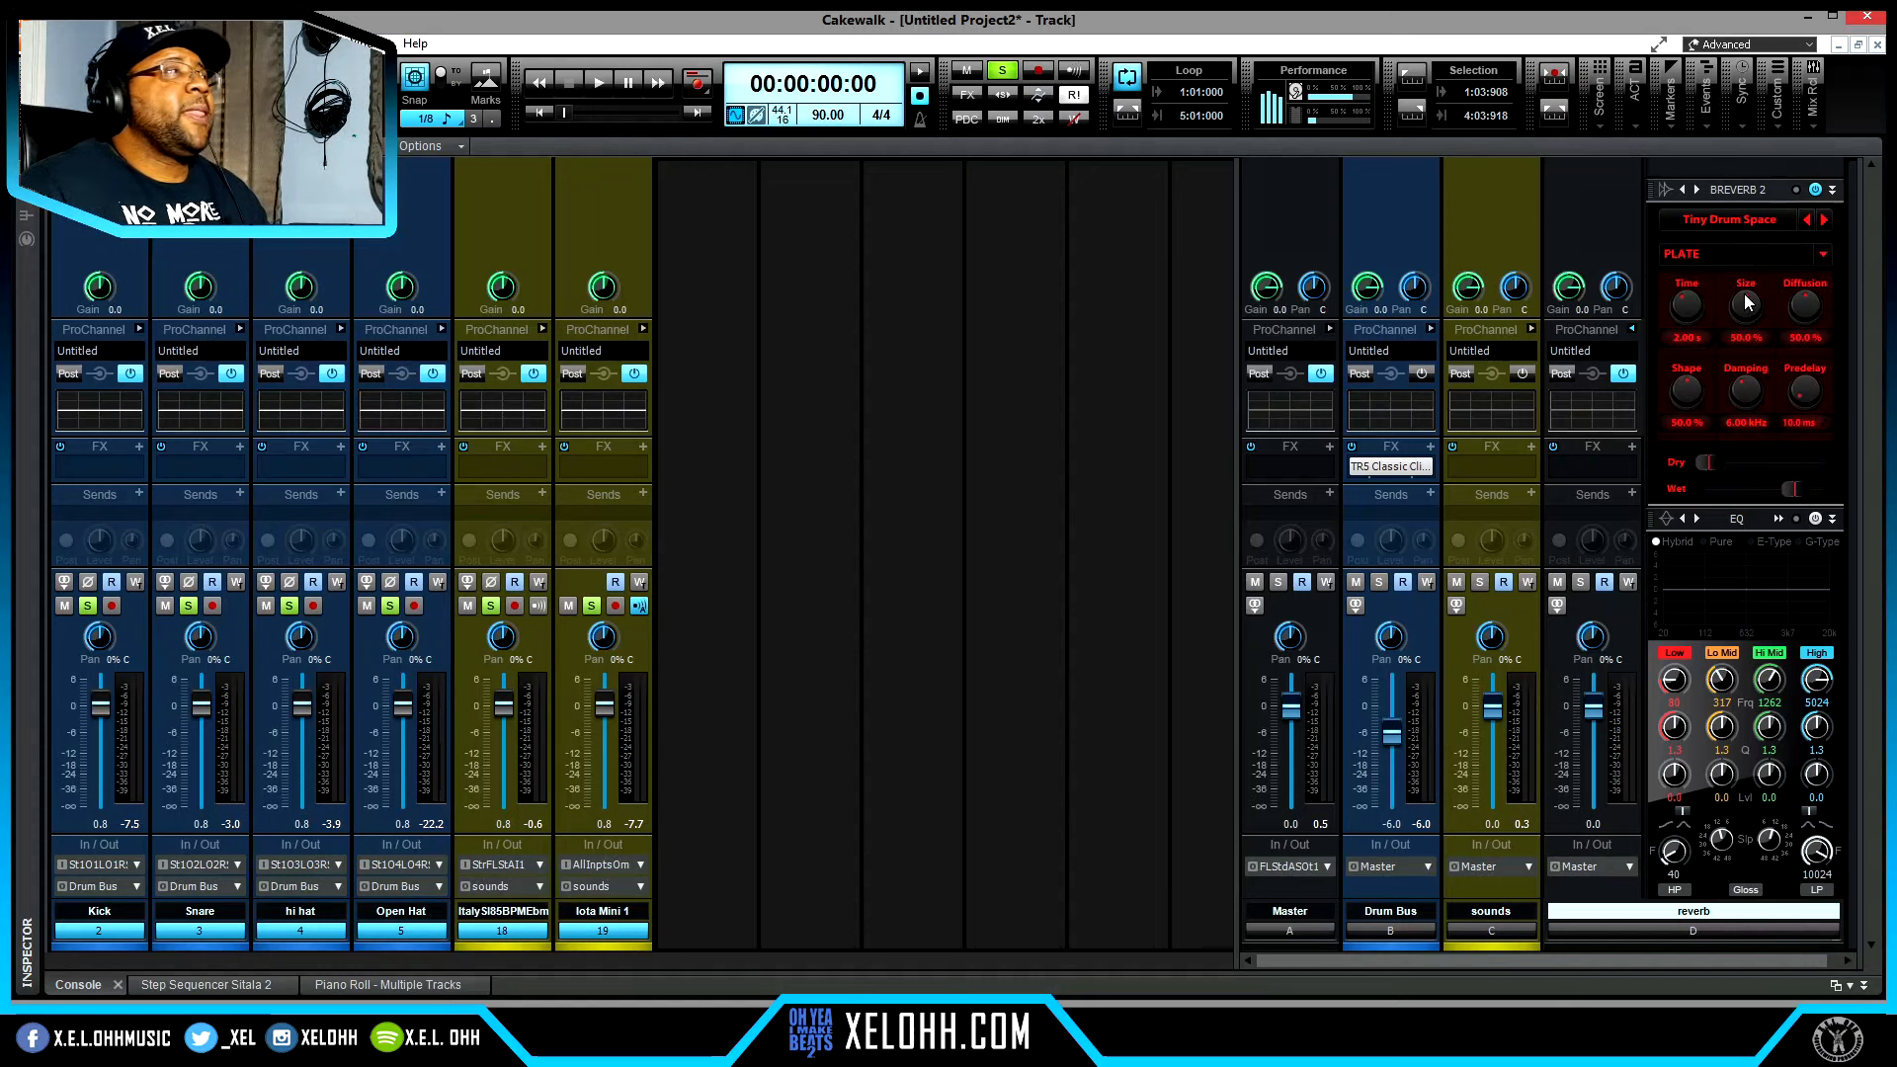
# - Add a send to the reverb bus on the Snare track and turn its level all the way down
pyautogui.click(239, 494)
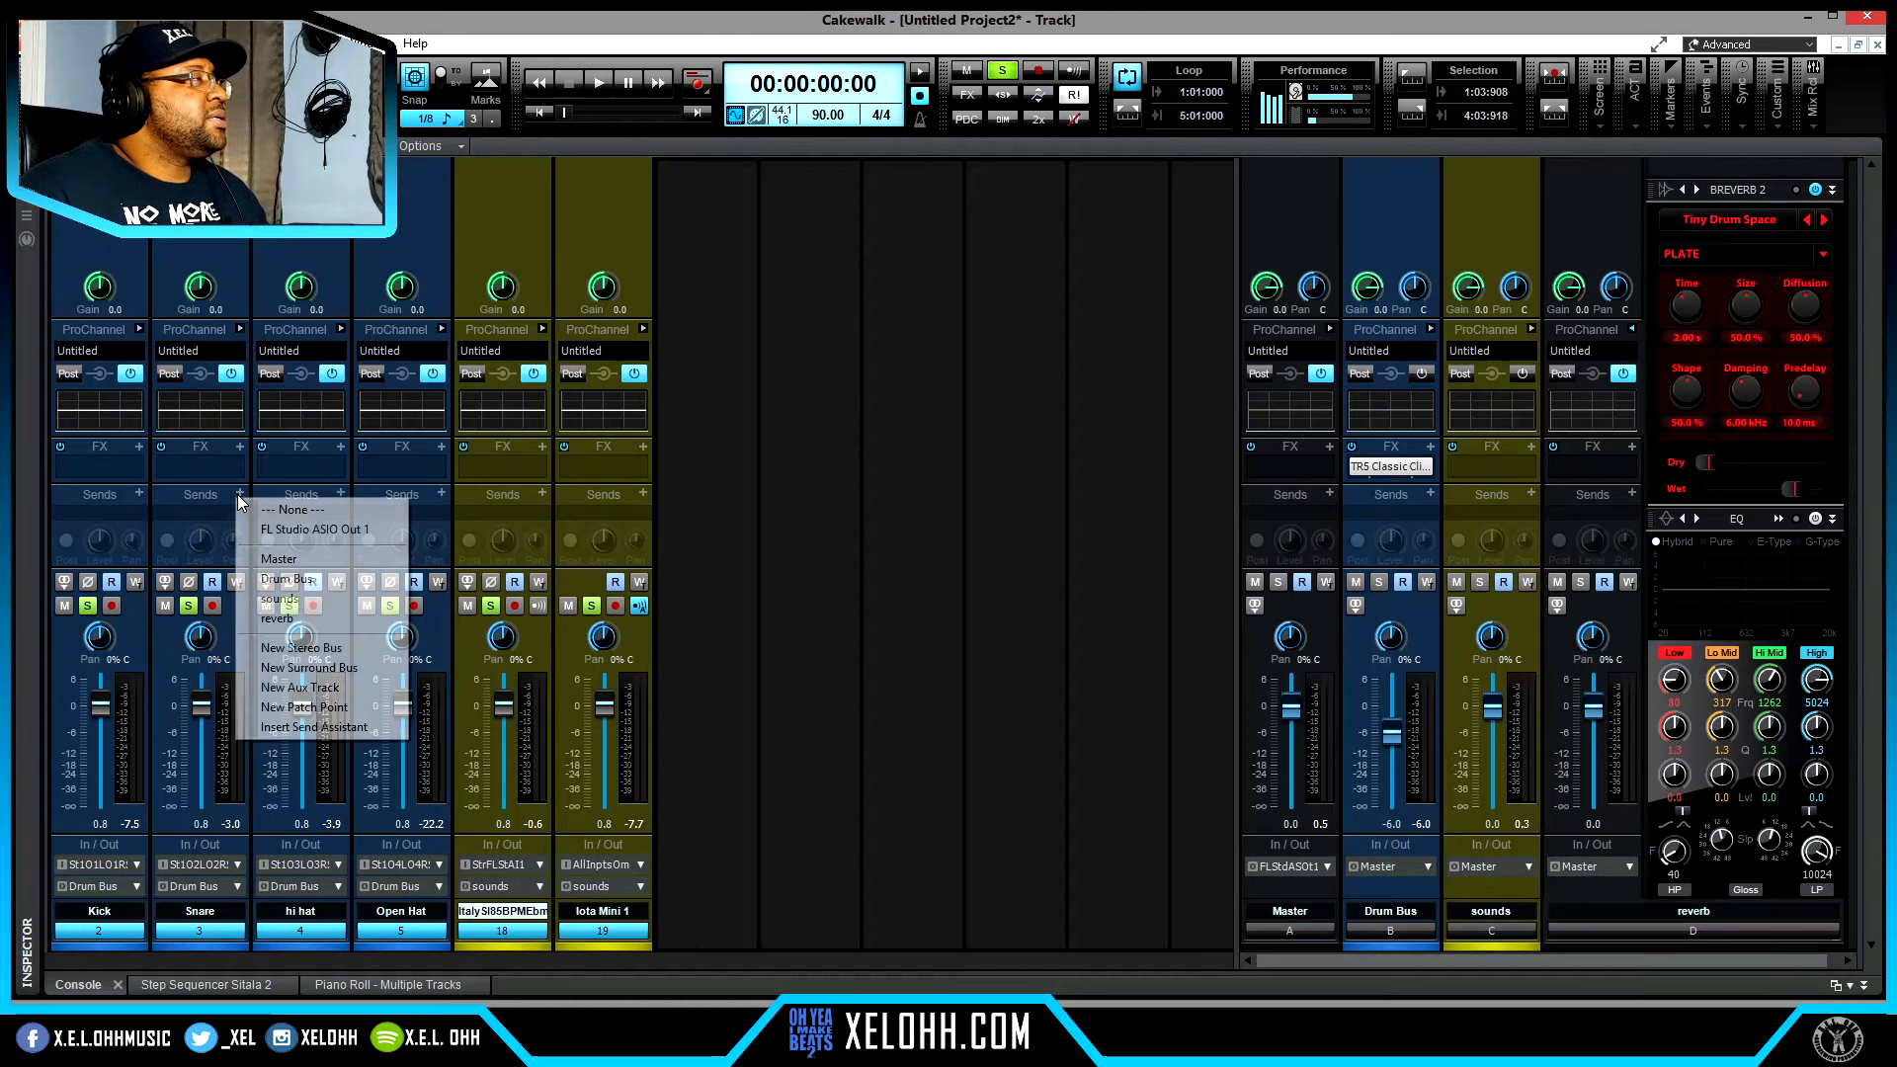
pyautogui.click(302, 623)
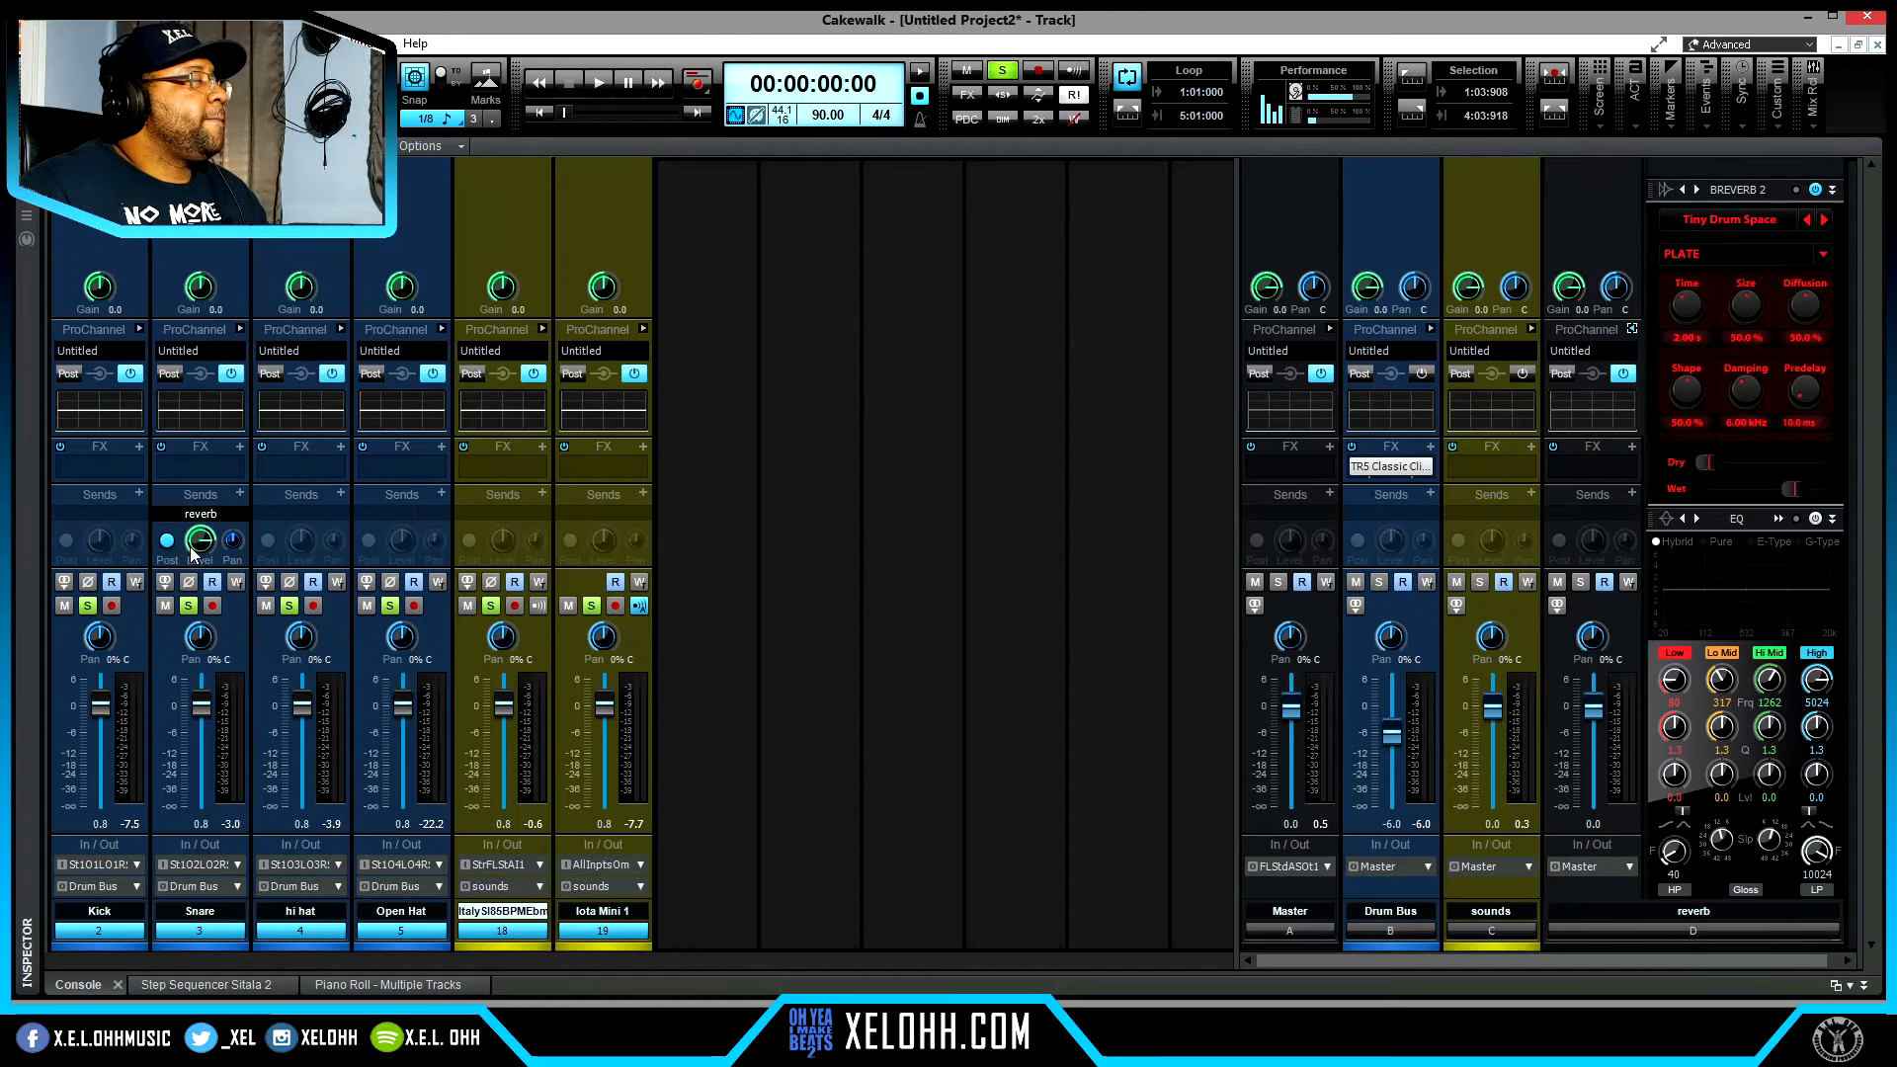
pyautogui.moveTo(197, 530); pyautogui.dragTo(196, 638)
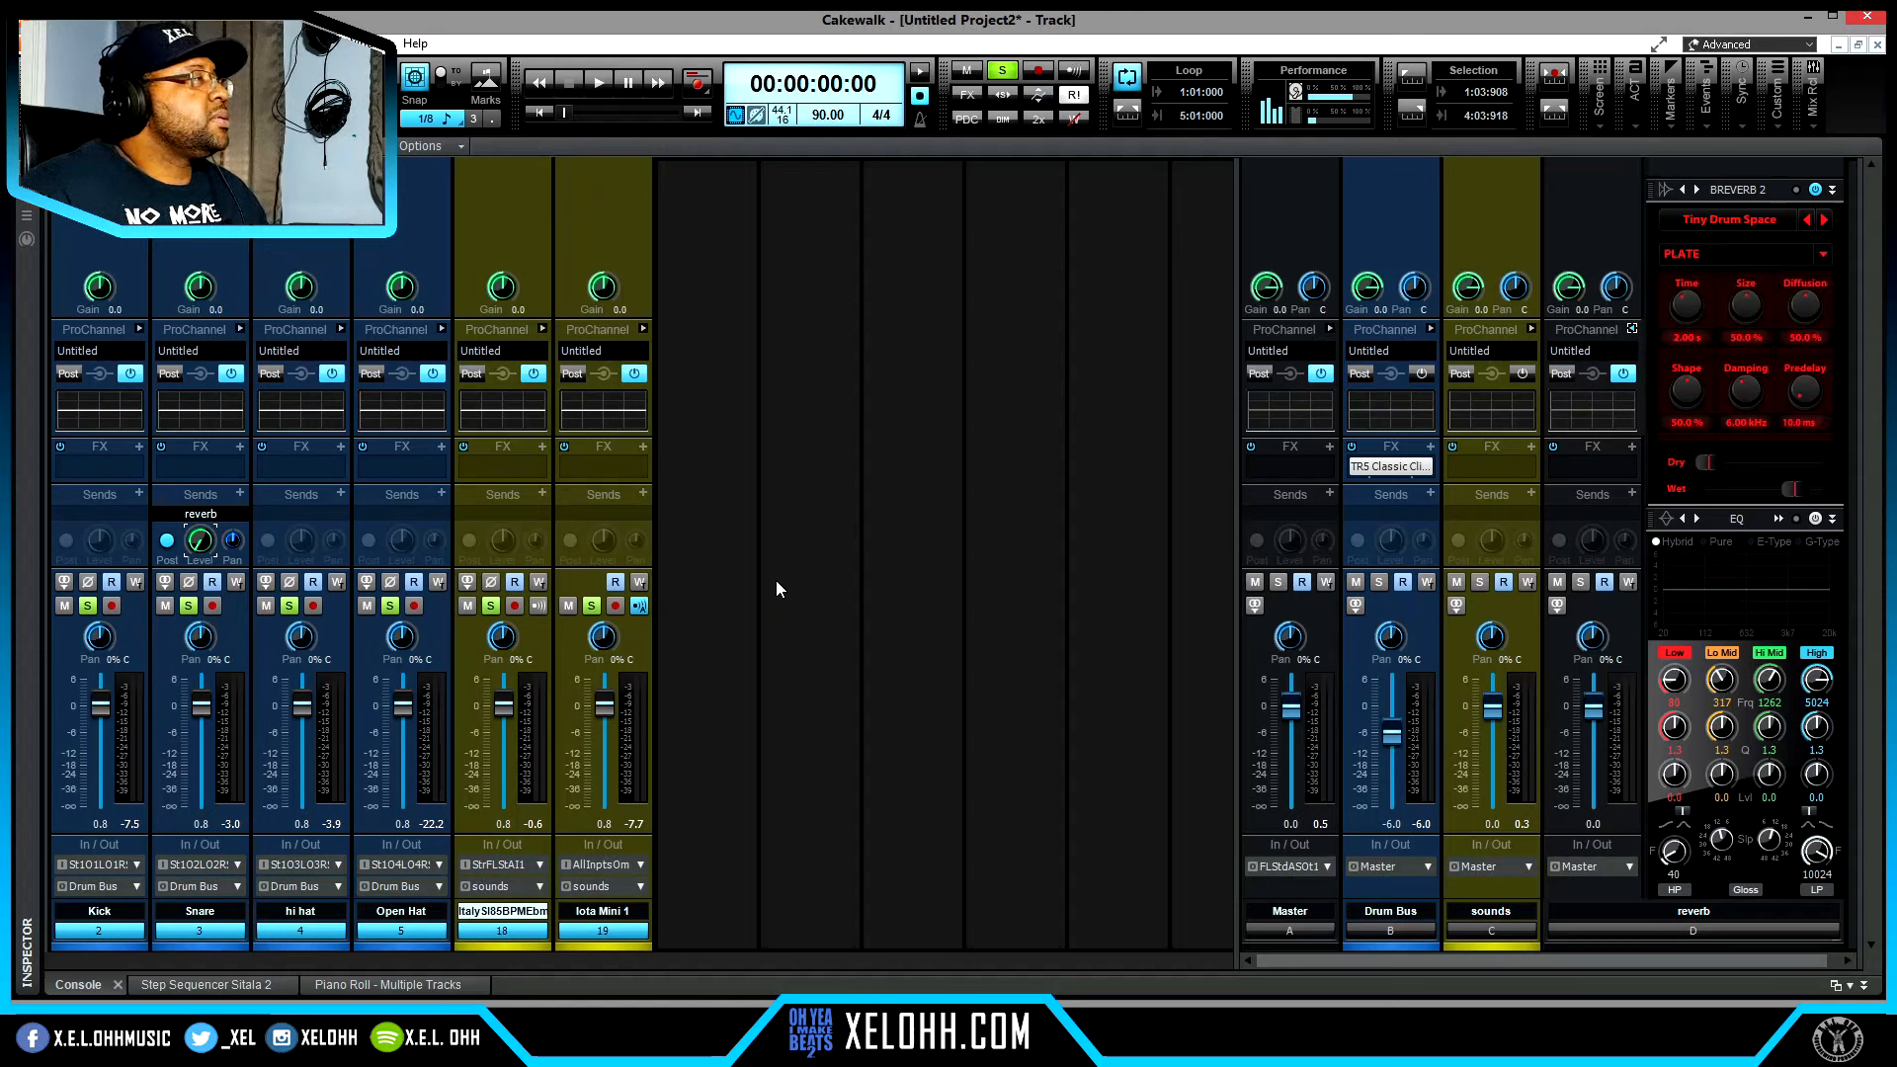
# - Clear all solos, play the project with only the Snare soloed, and raise its reverb send level to about -31.3 dB
pyautogui.click(1001, 73)
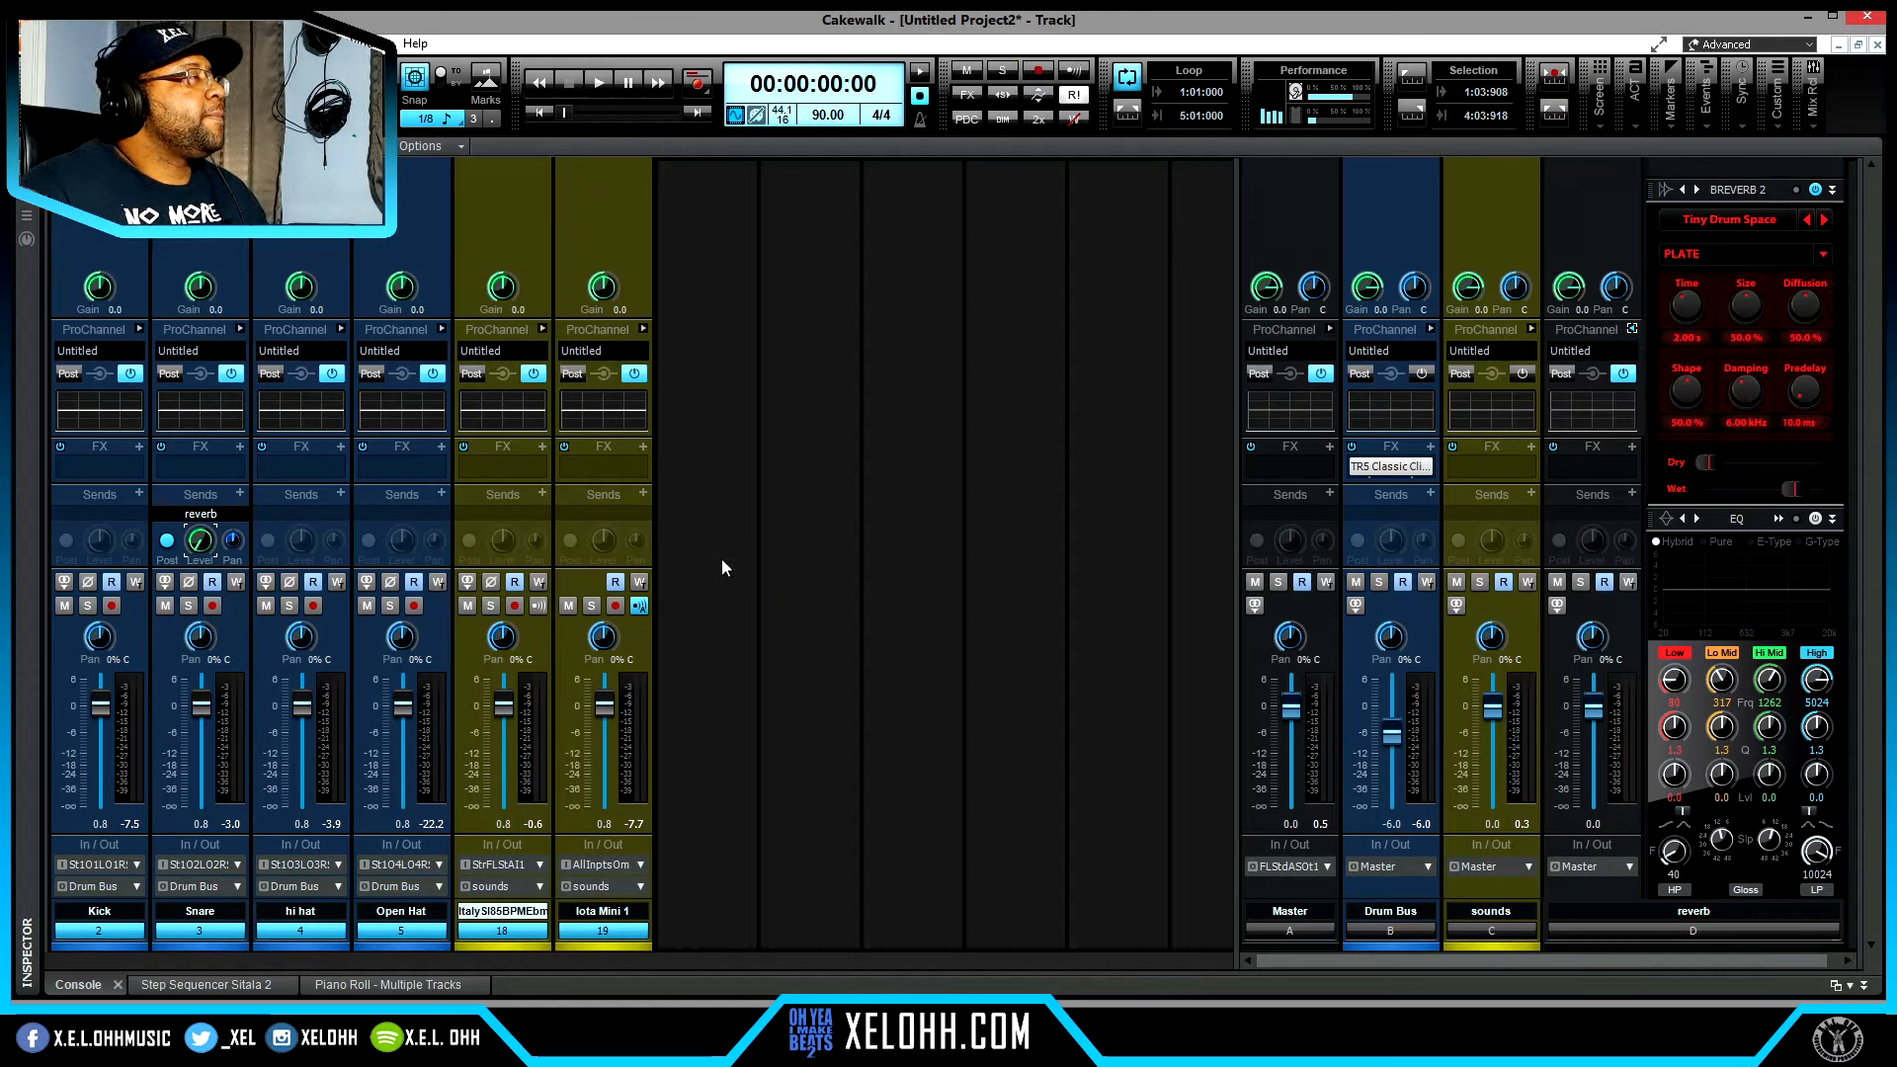
pyautogui.press('space')
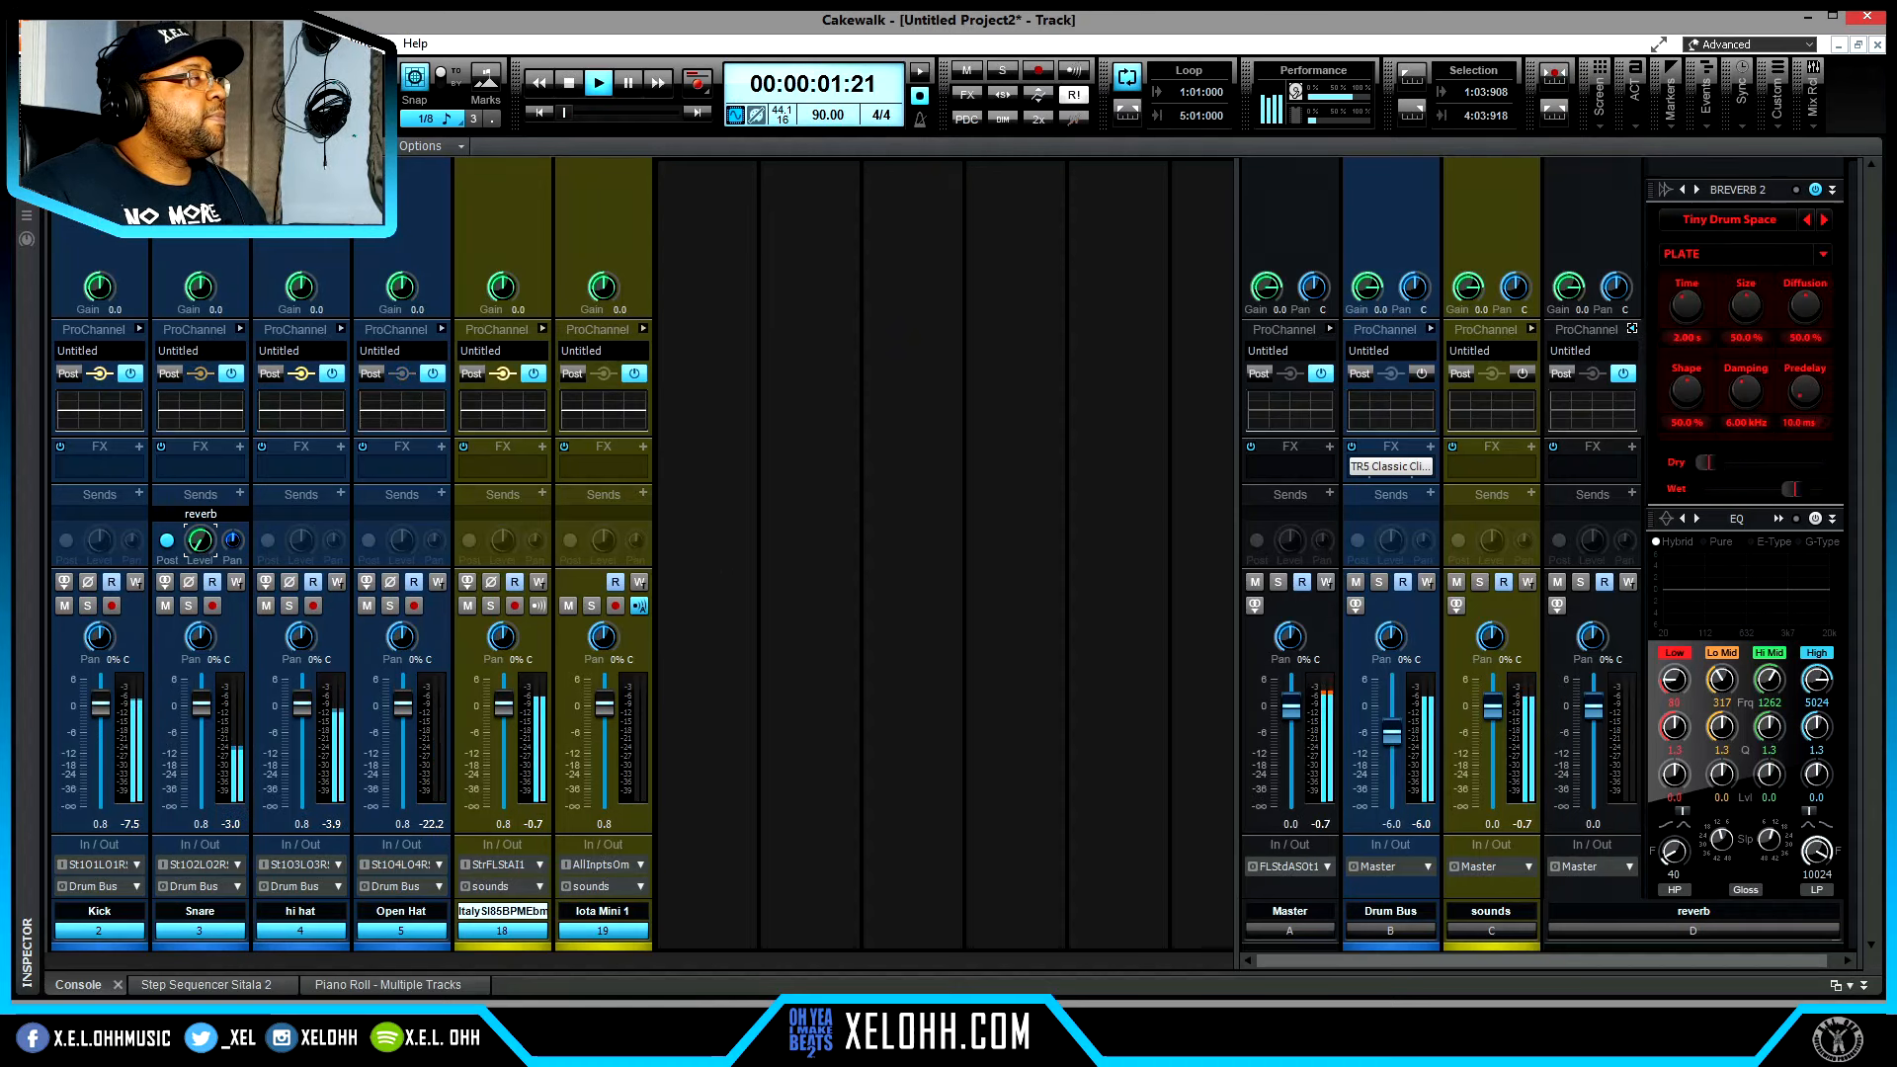
pyautogui.click(188, 607)
pyautogui.moveTo(200, 540)
pyautogui.mouseDown()
pyautogui.moveTo(199, 524)
pyautogui.moveTo(199, 559)
pyautogui.mouseUp()
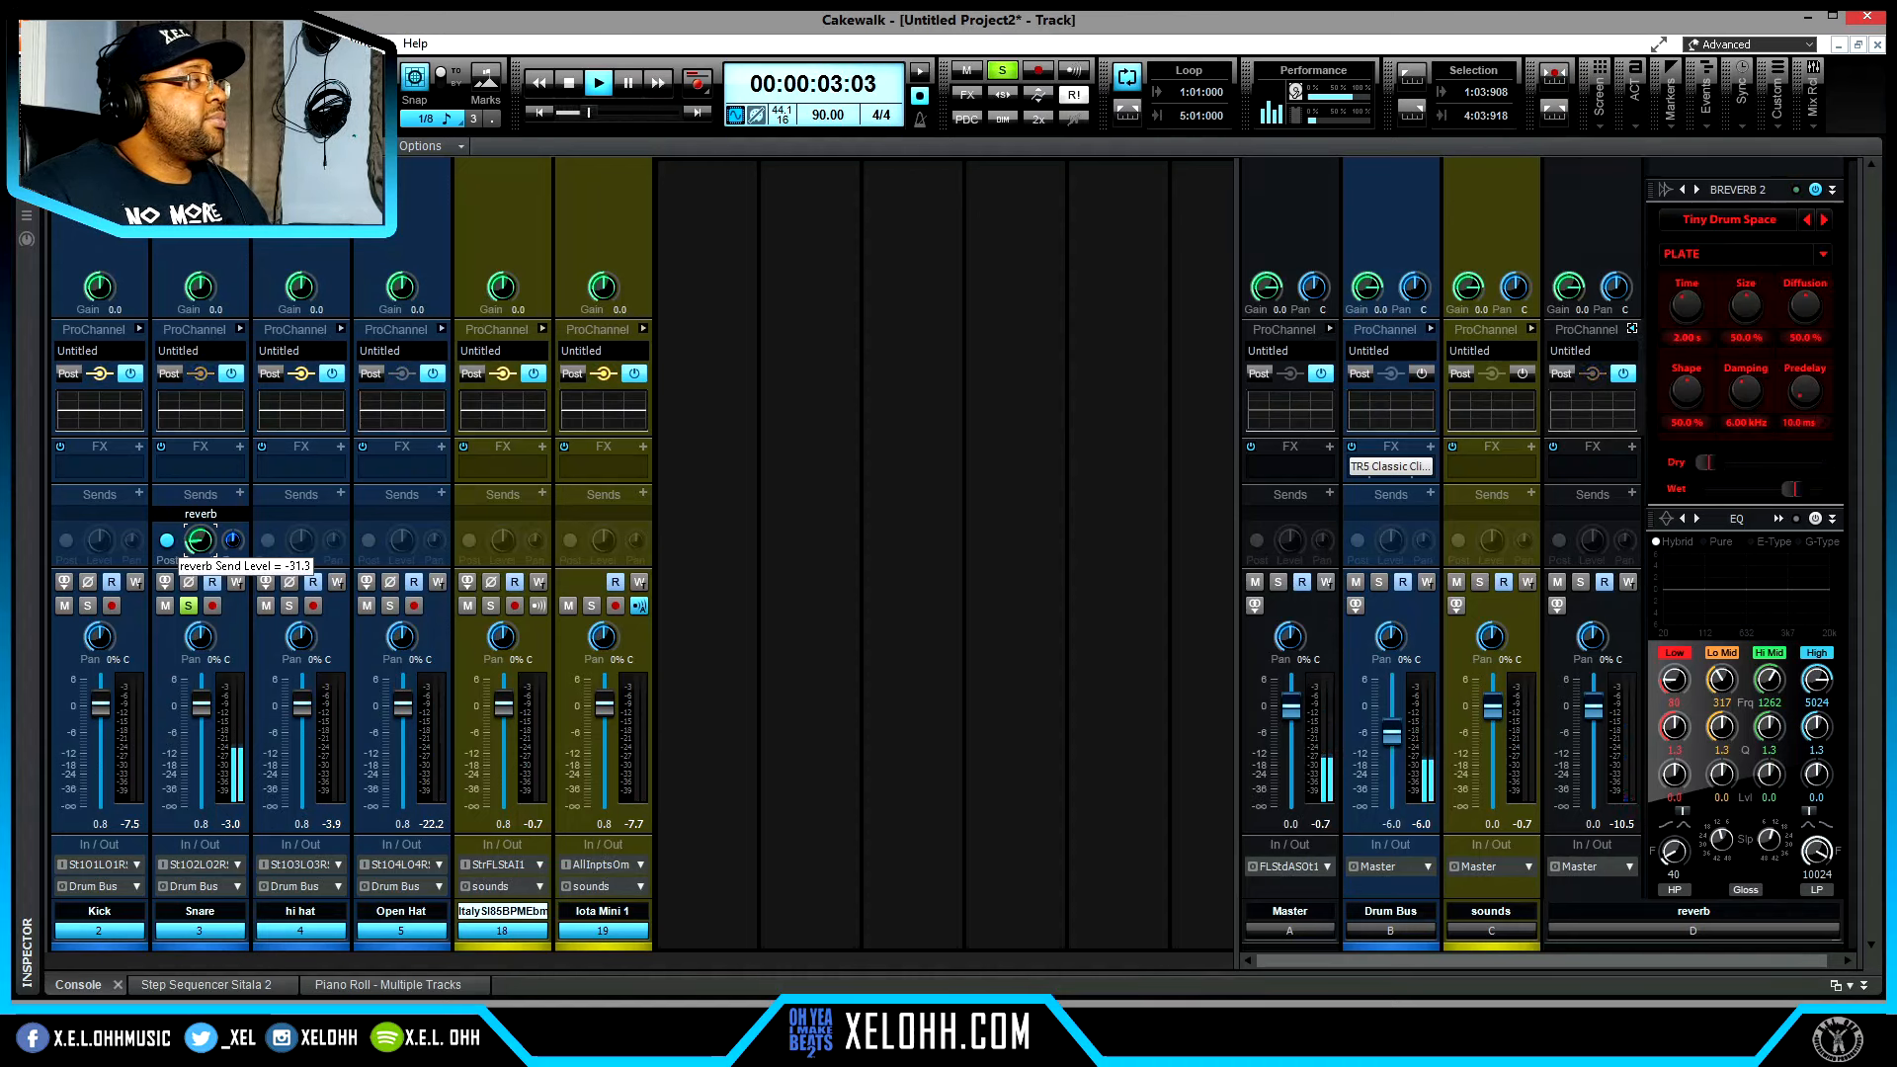
# - Compare the Snare's reverb send pre- and post-fader, raise its level to about -21.1 dB, stop playback and unsolo the Snare
pyautogui.click(173, 541)
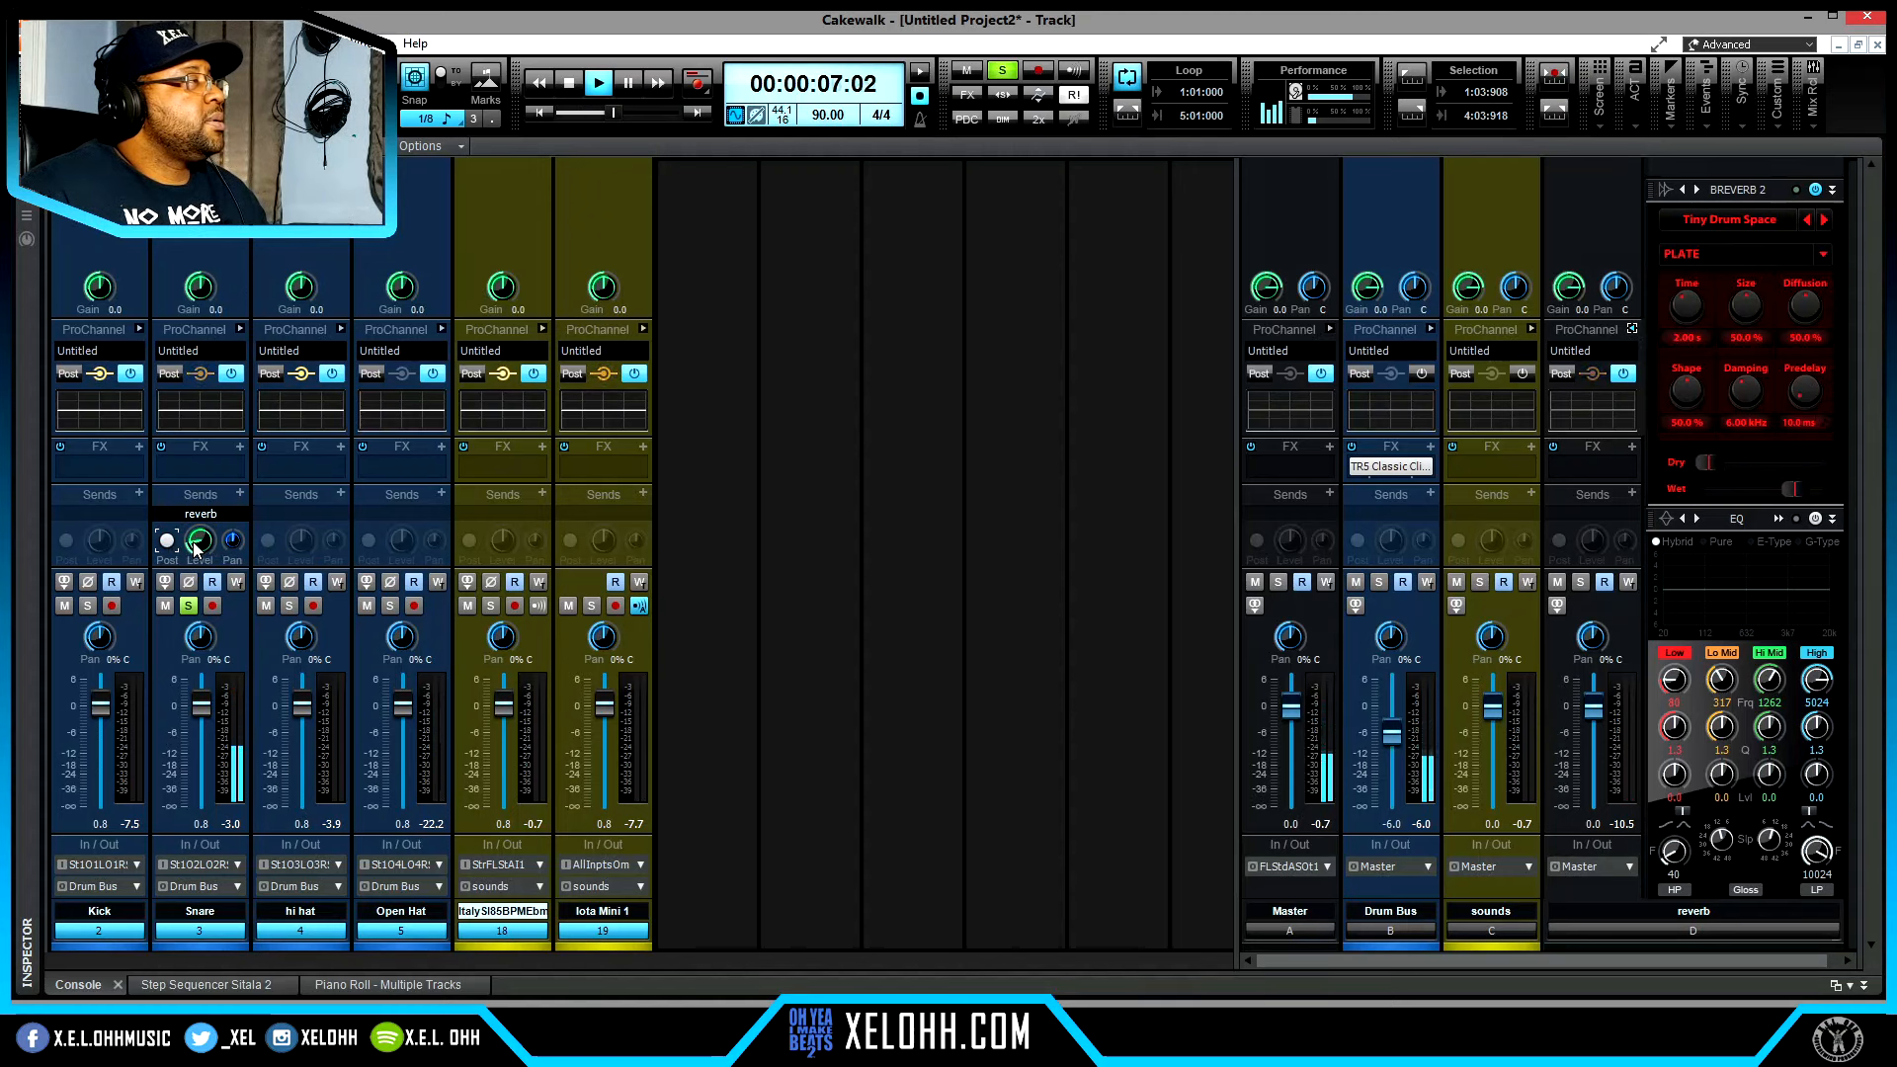
pyautogui.moveTo(197, 546)
pyautogui.moveTo(198, 546); pyautogui.dragTo(197, 534)
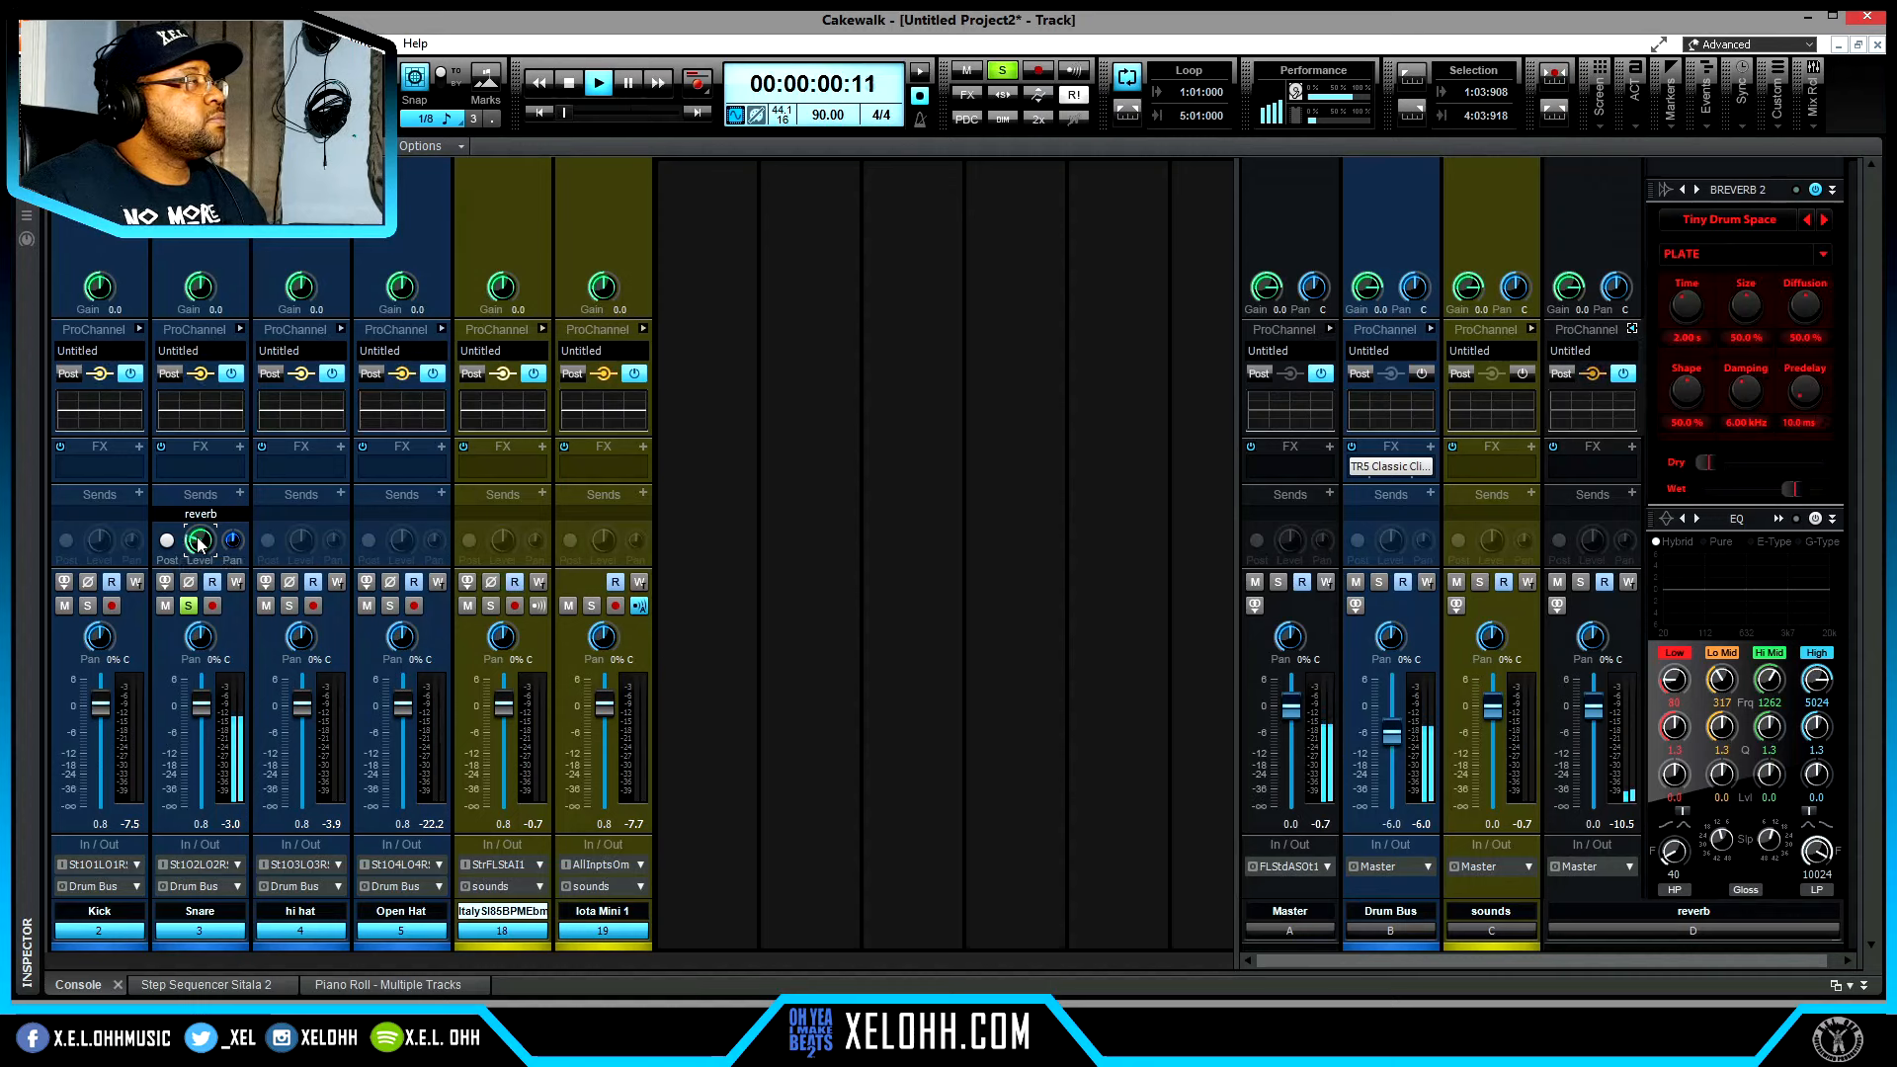
pyautogui.click(167, 541)
pyautogui.moveTo(196, 541)
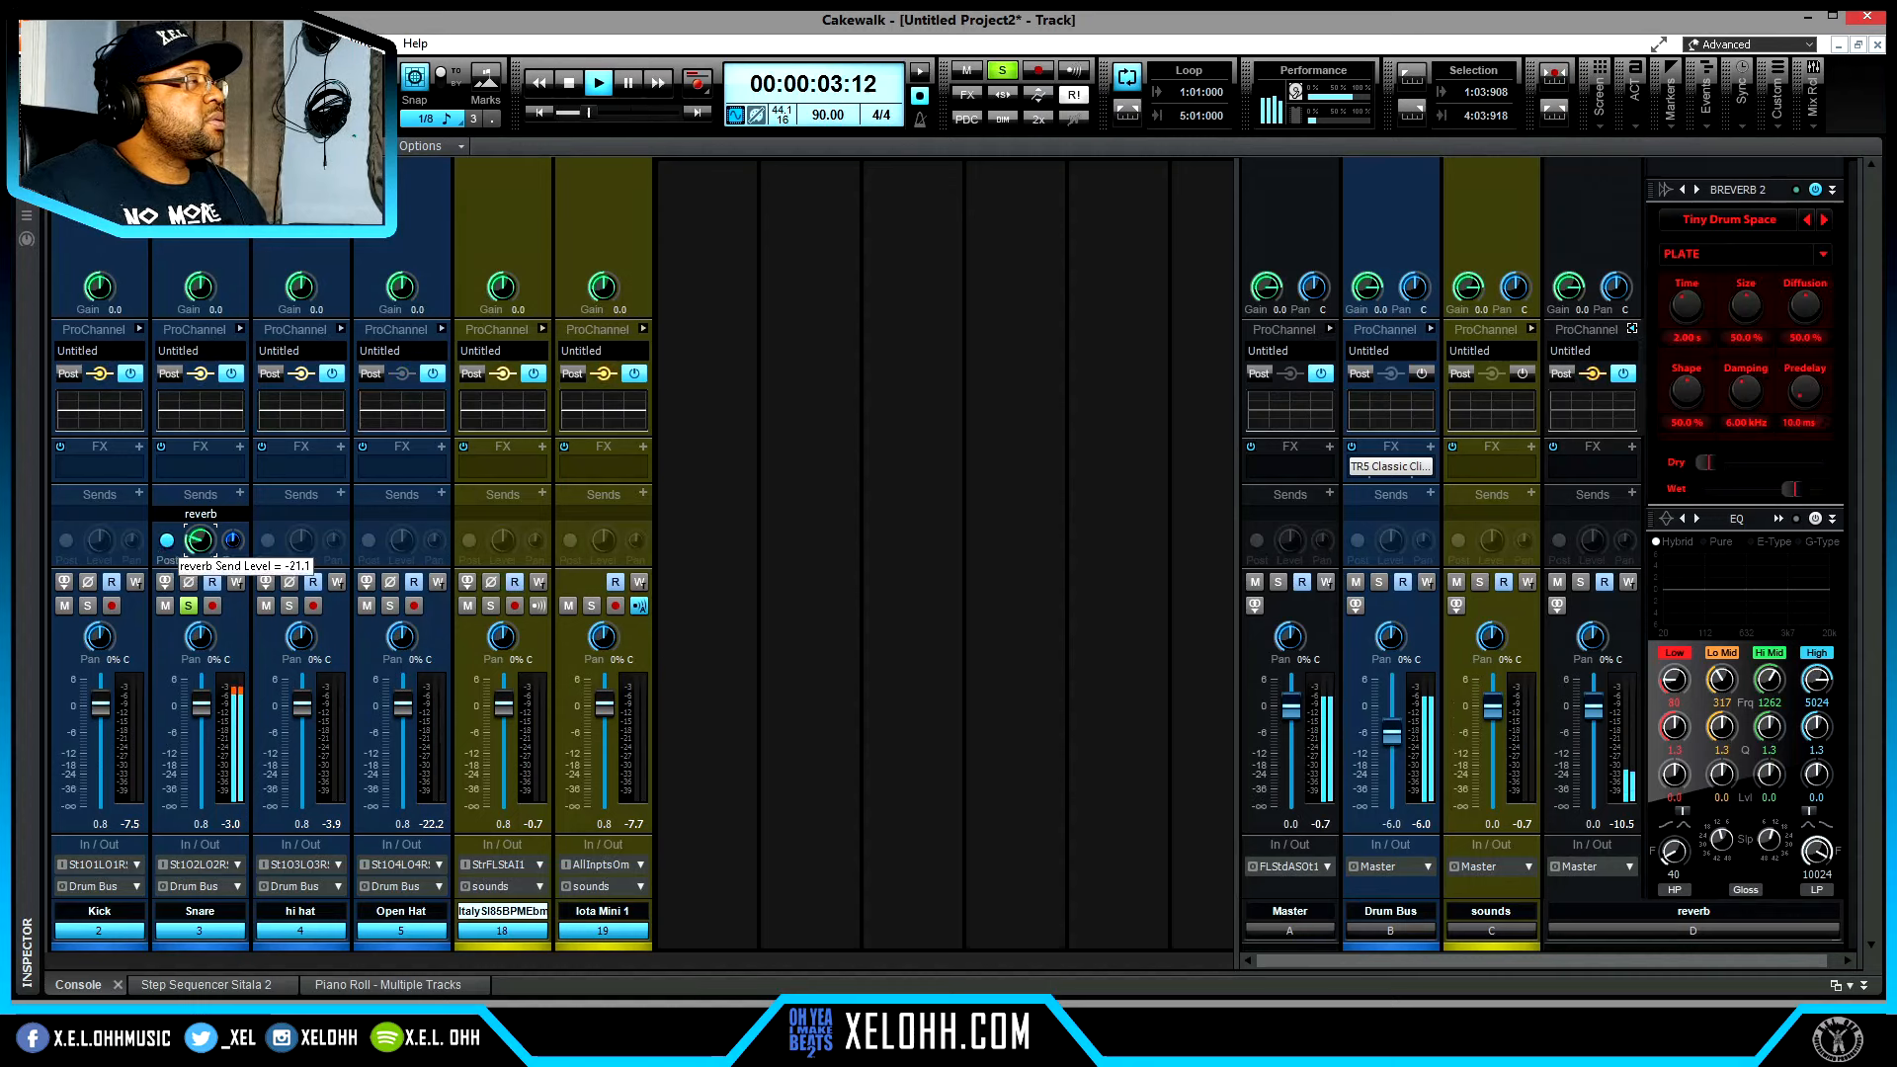
pyautogui.click(234, 550)
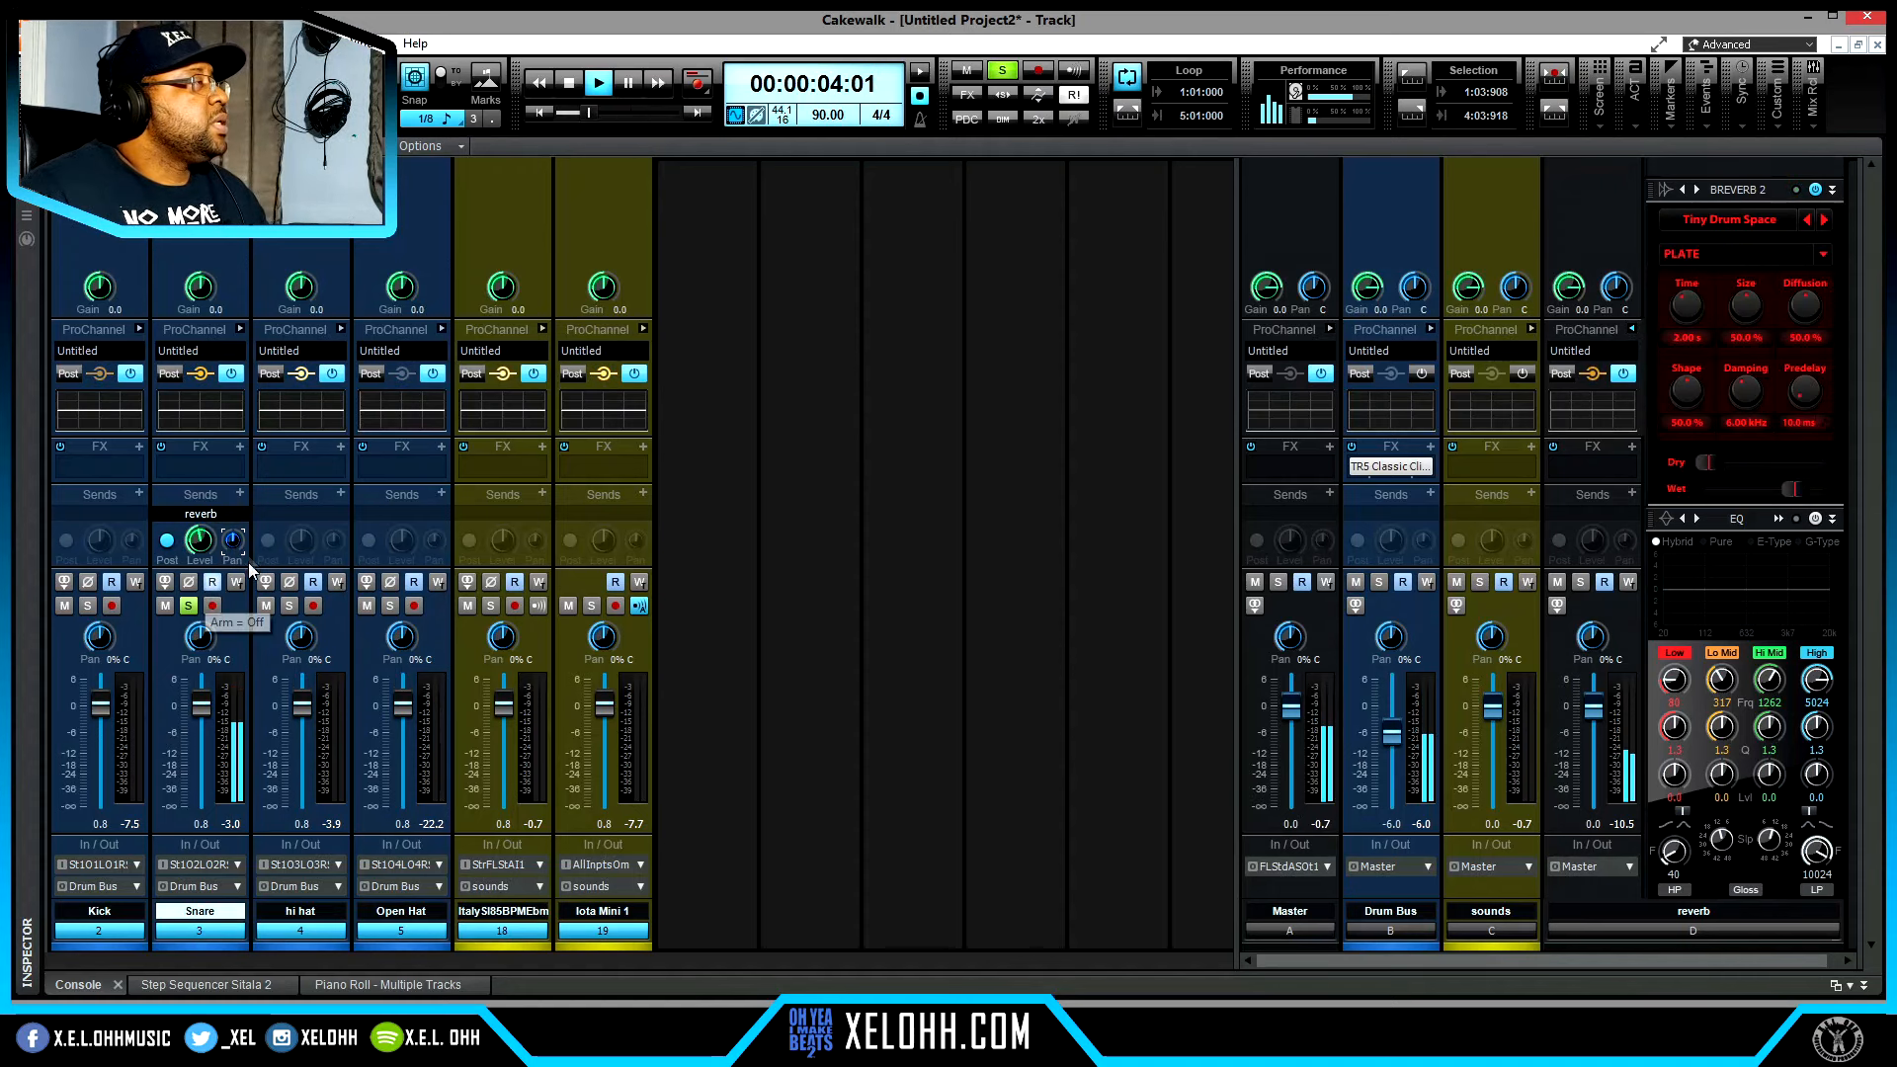
pyautogui.press('space')
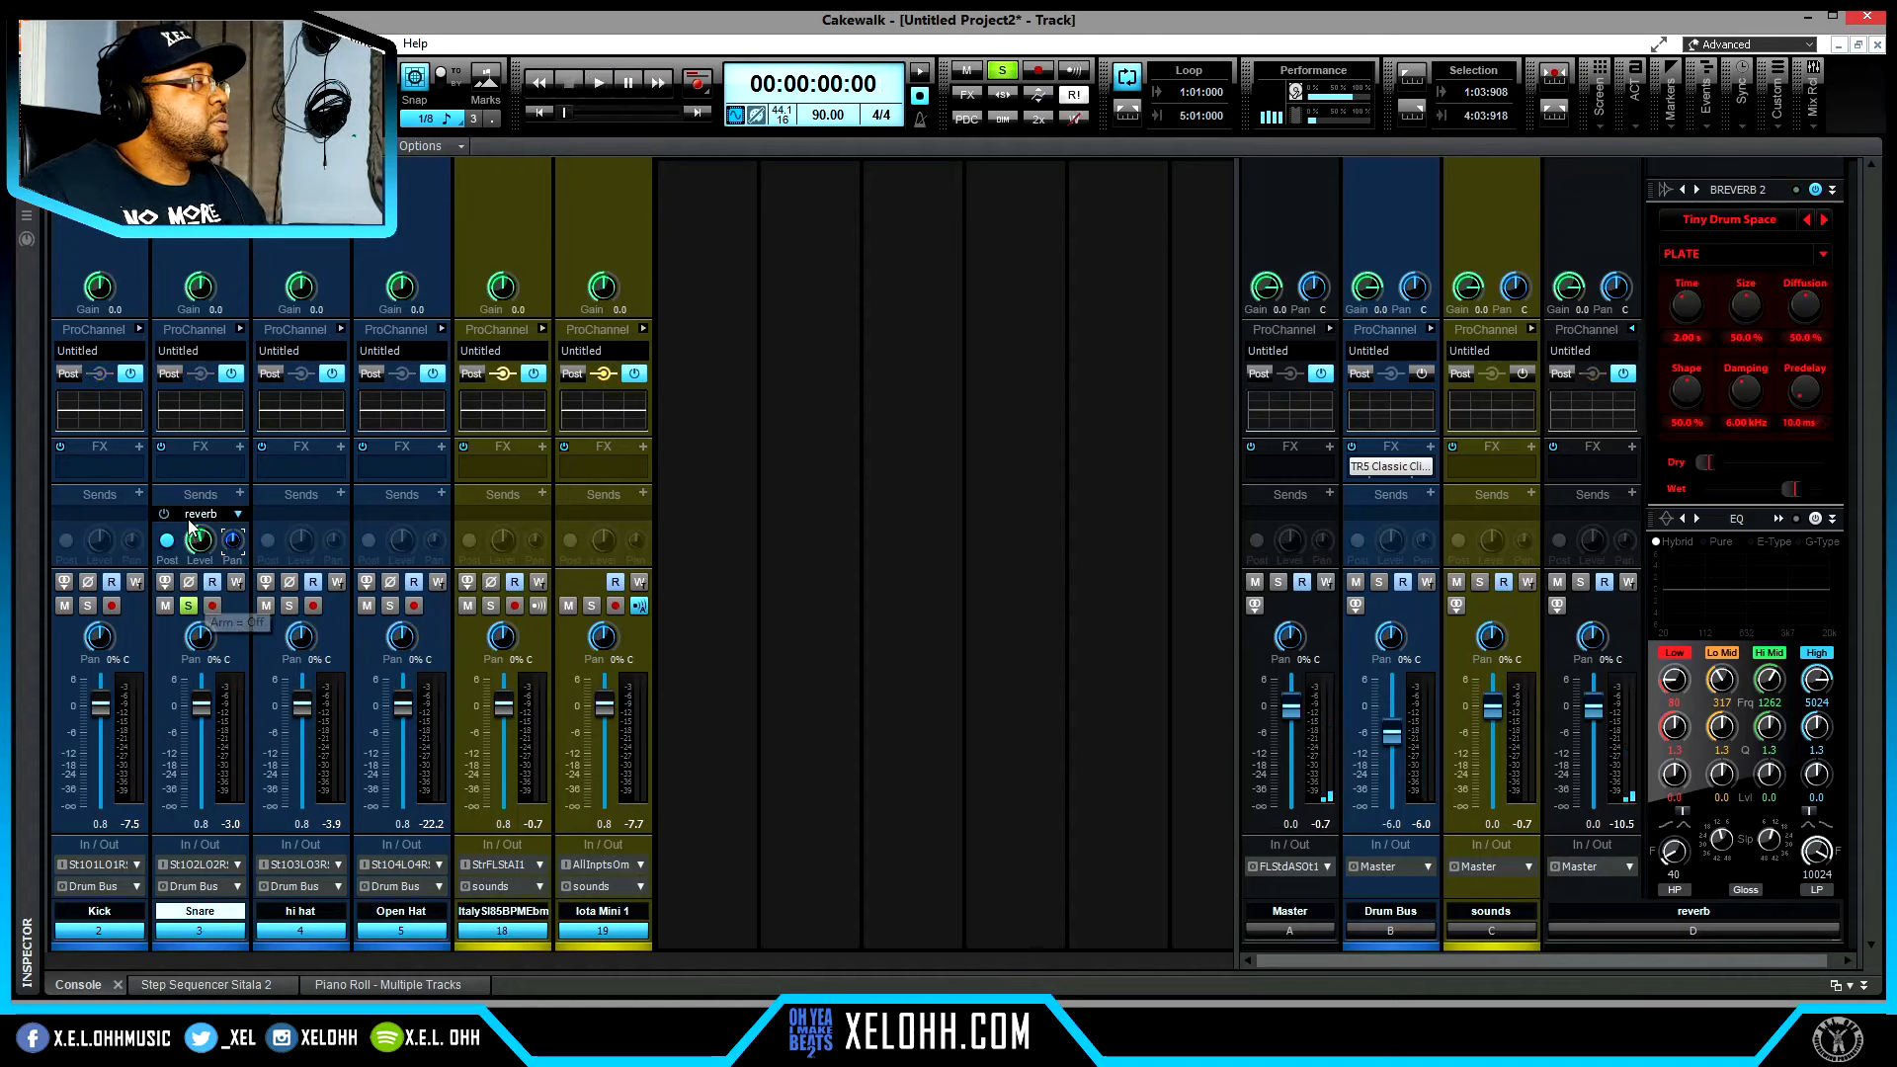
pyautogui.click(188, 604)
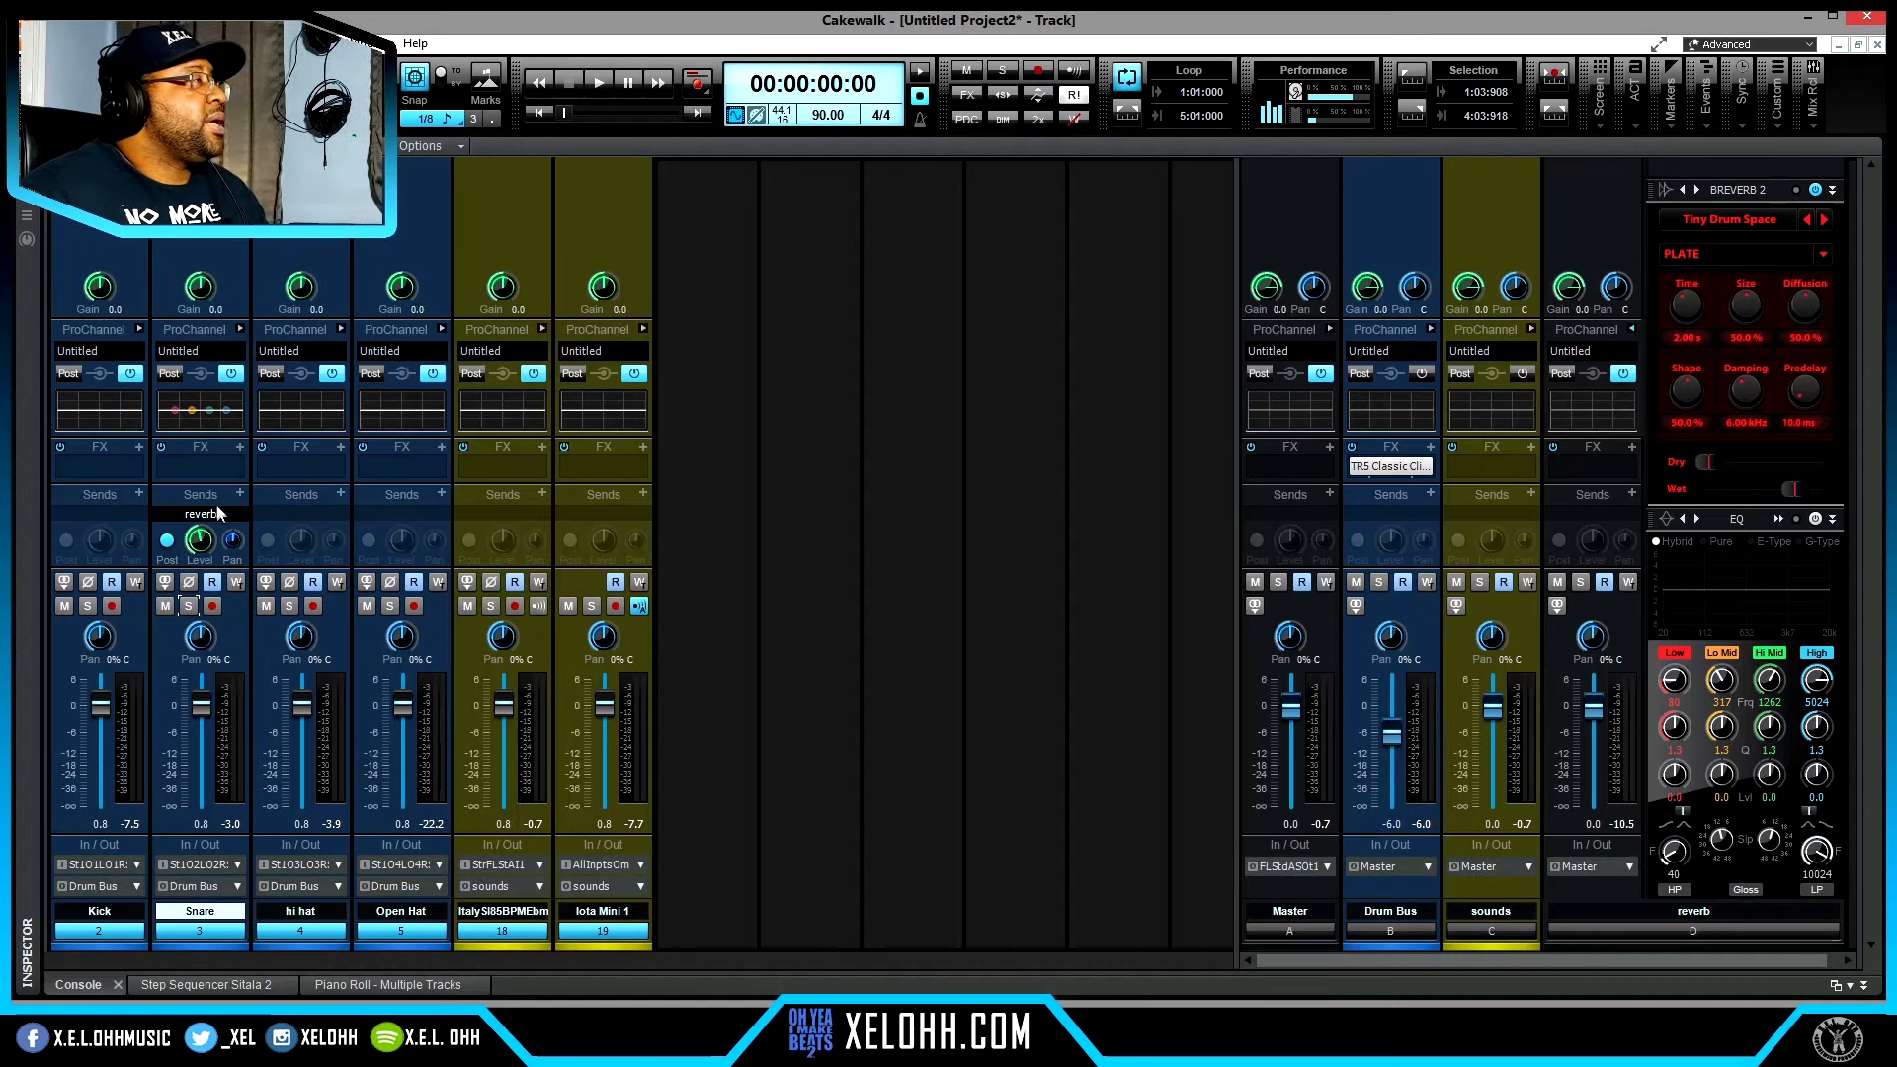
# - Insert PanCake2 in the Snare track's FX rack and load its Fast to Slow preset
pyautogui.click(239, 446)
pyautogui.moveTo(415, 467)
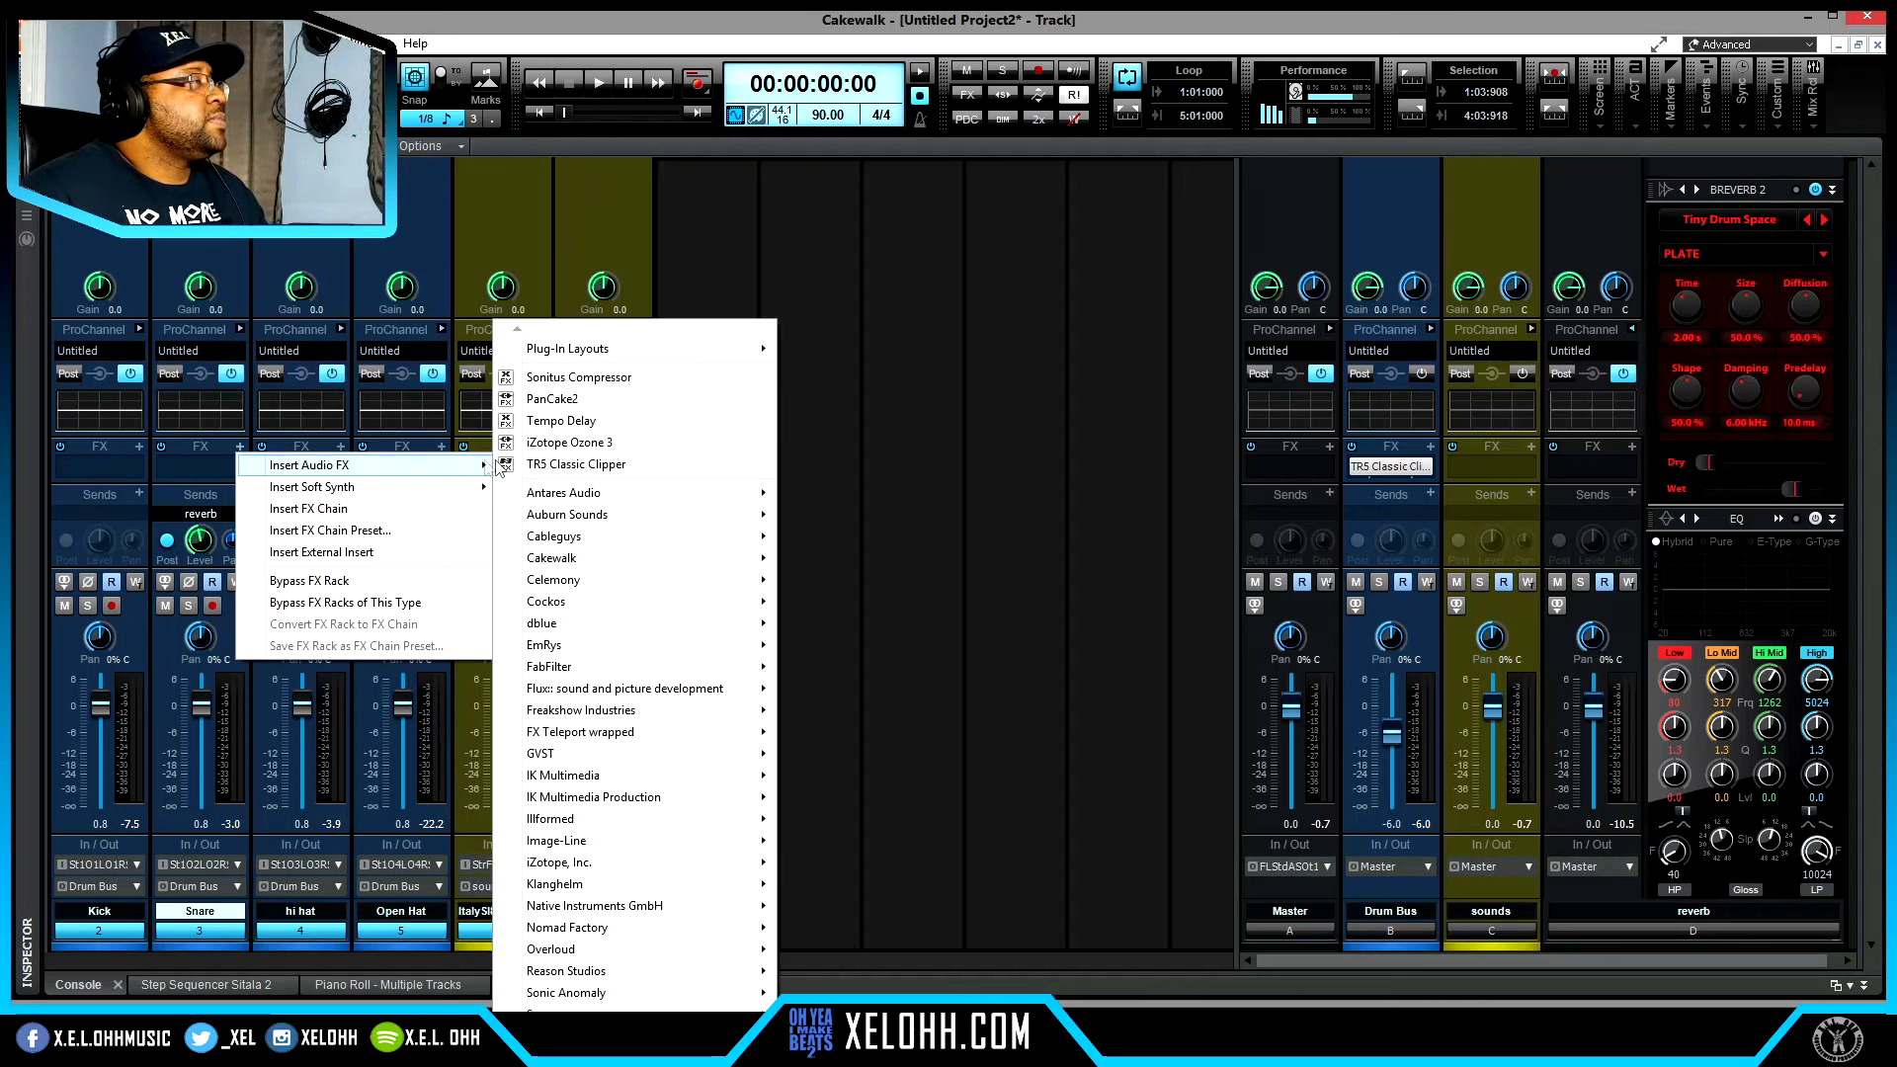
pyautogui.click(618, 398)
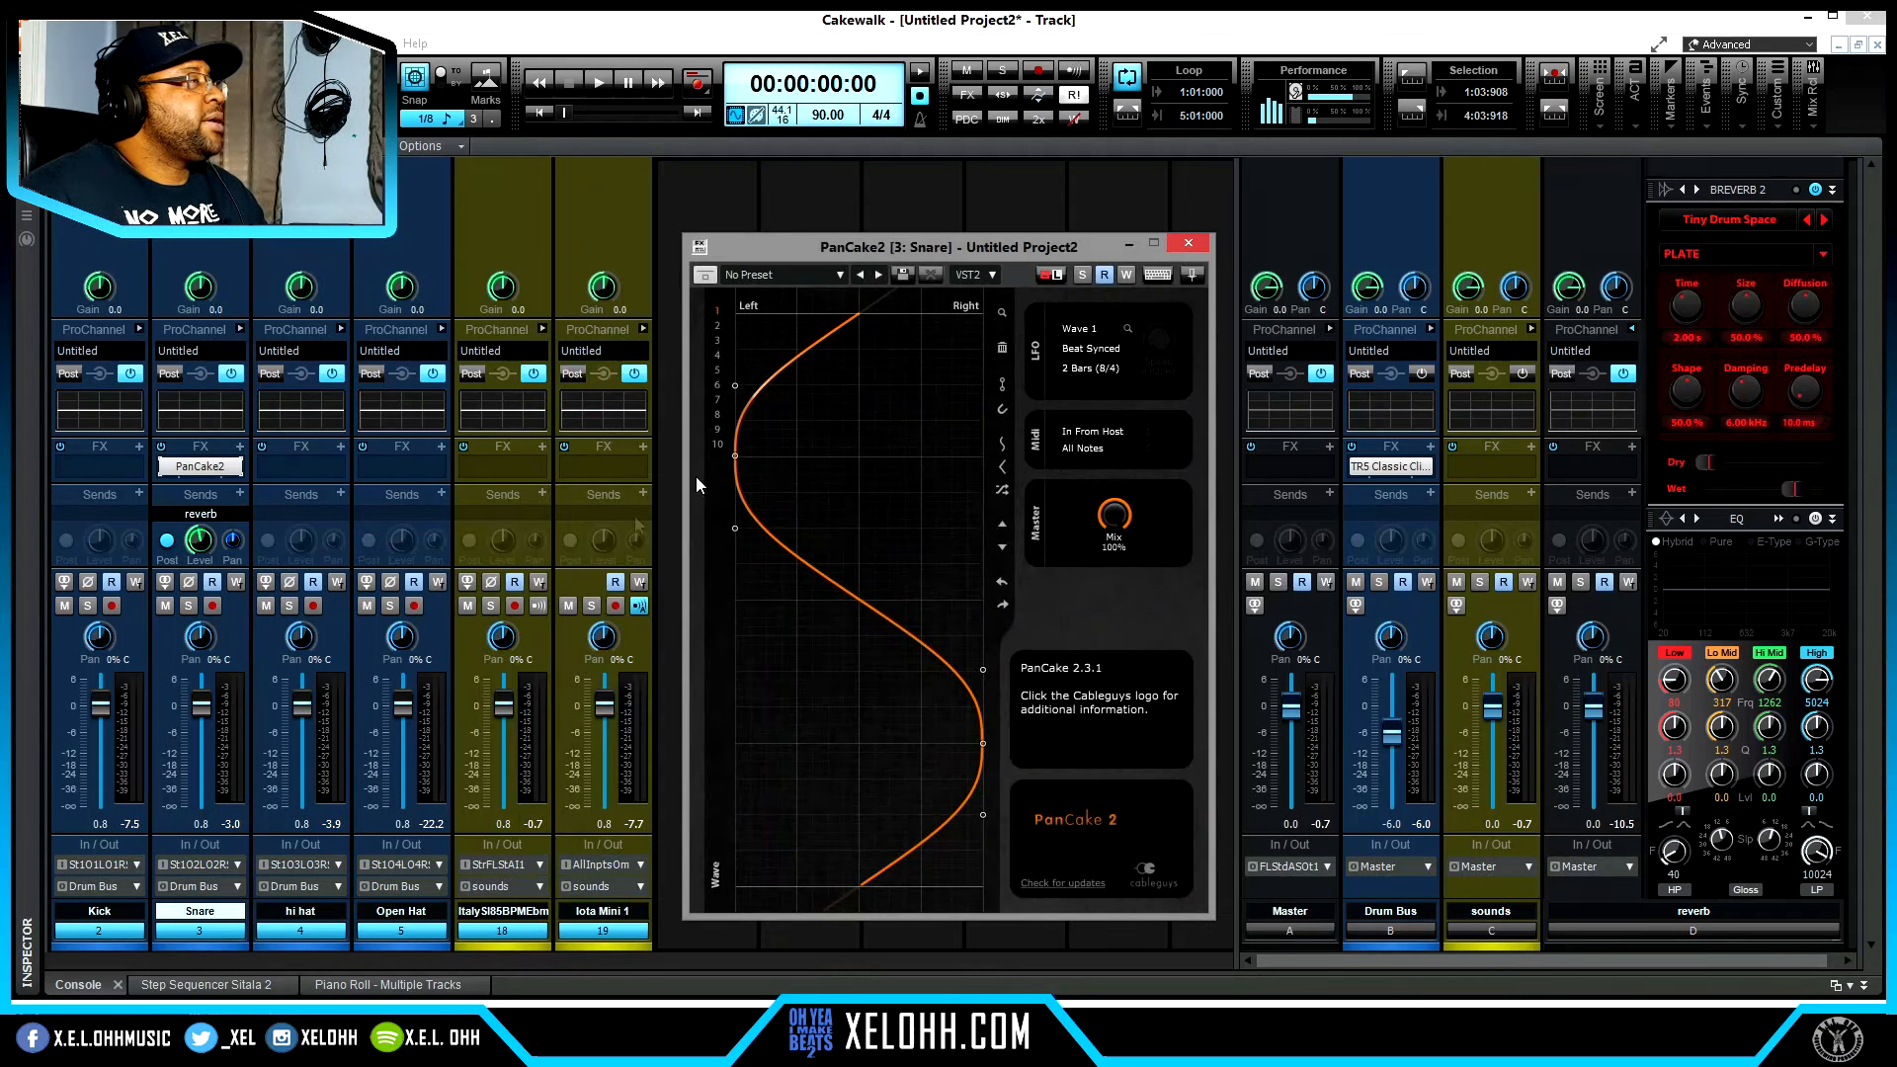
pyautogui.click(821, 275)
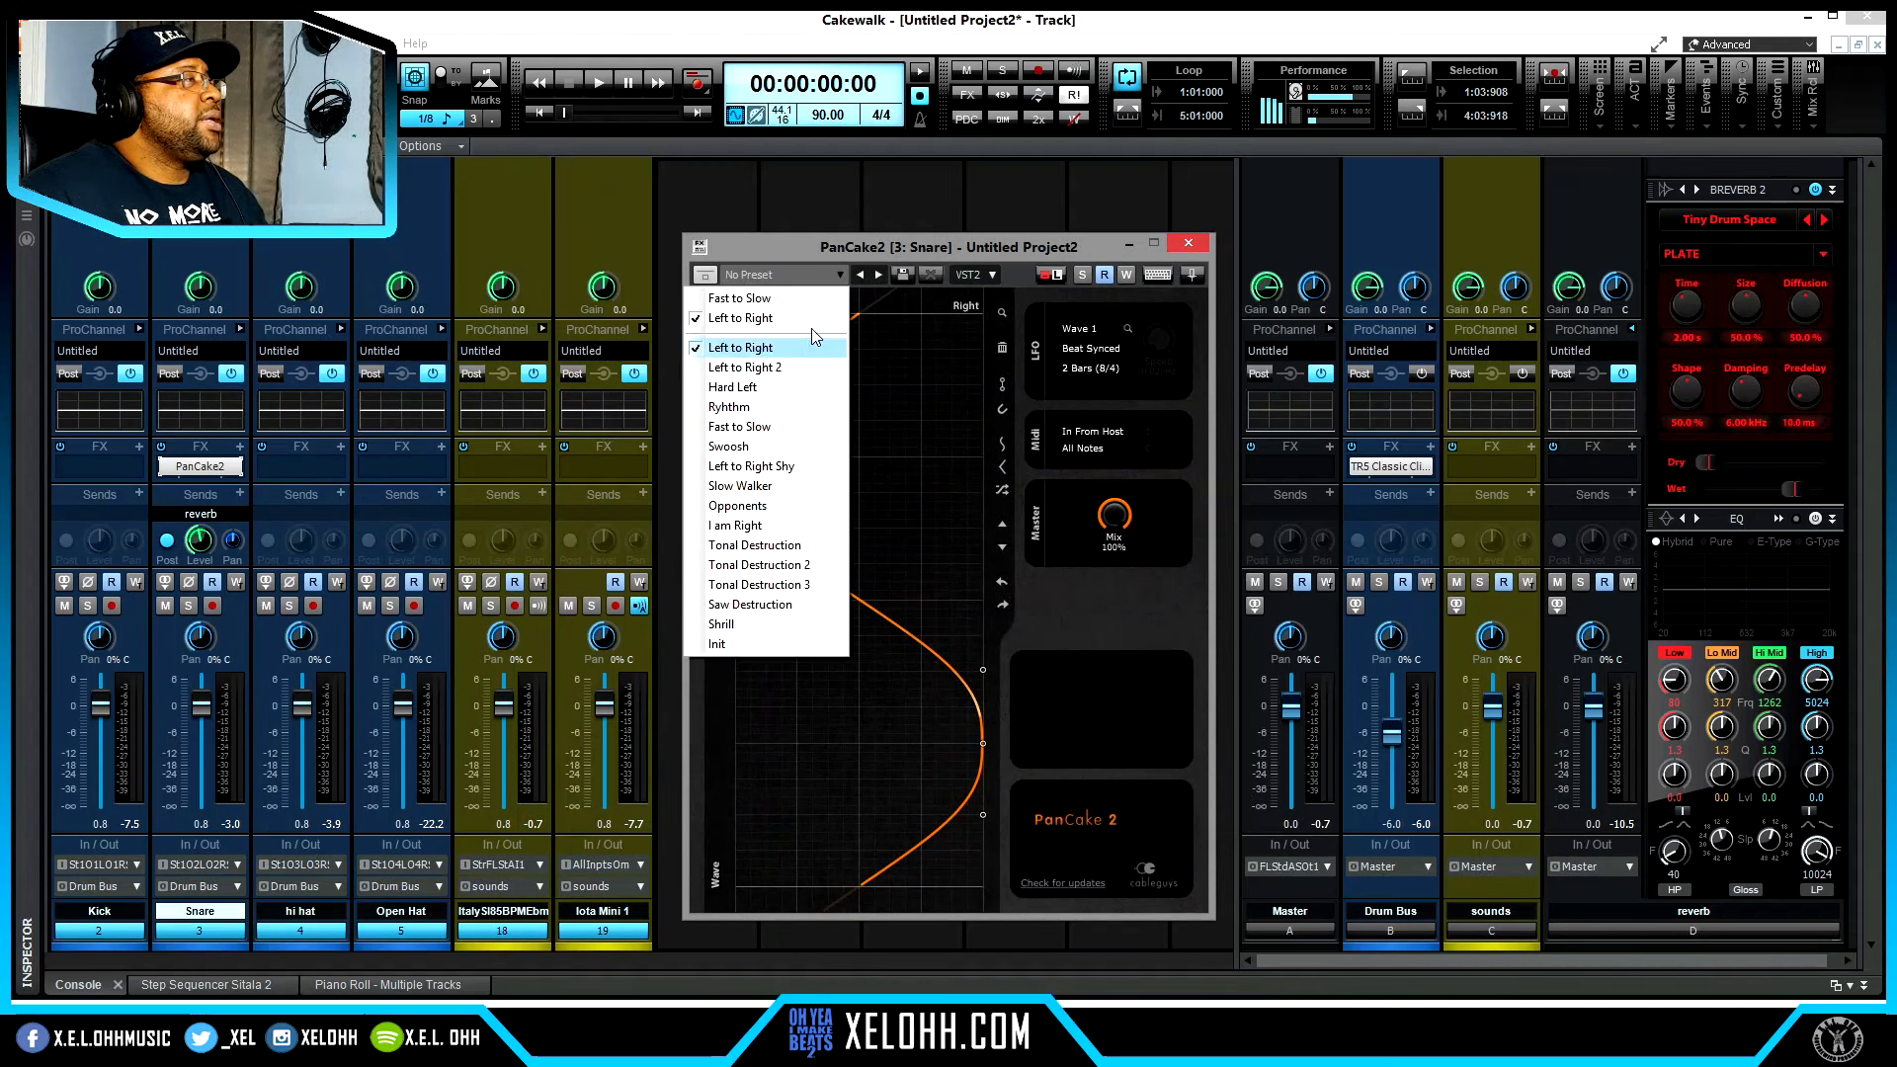
pyautogui.click(756, 426)
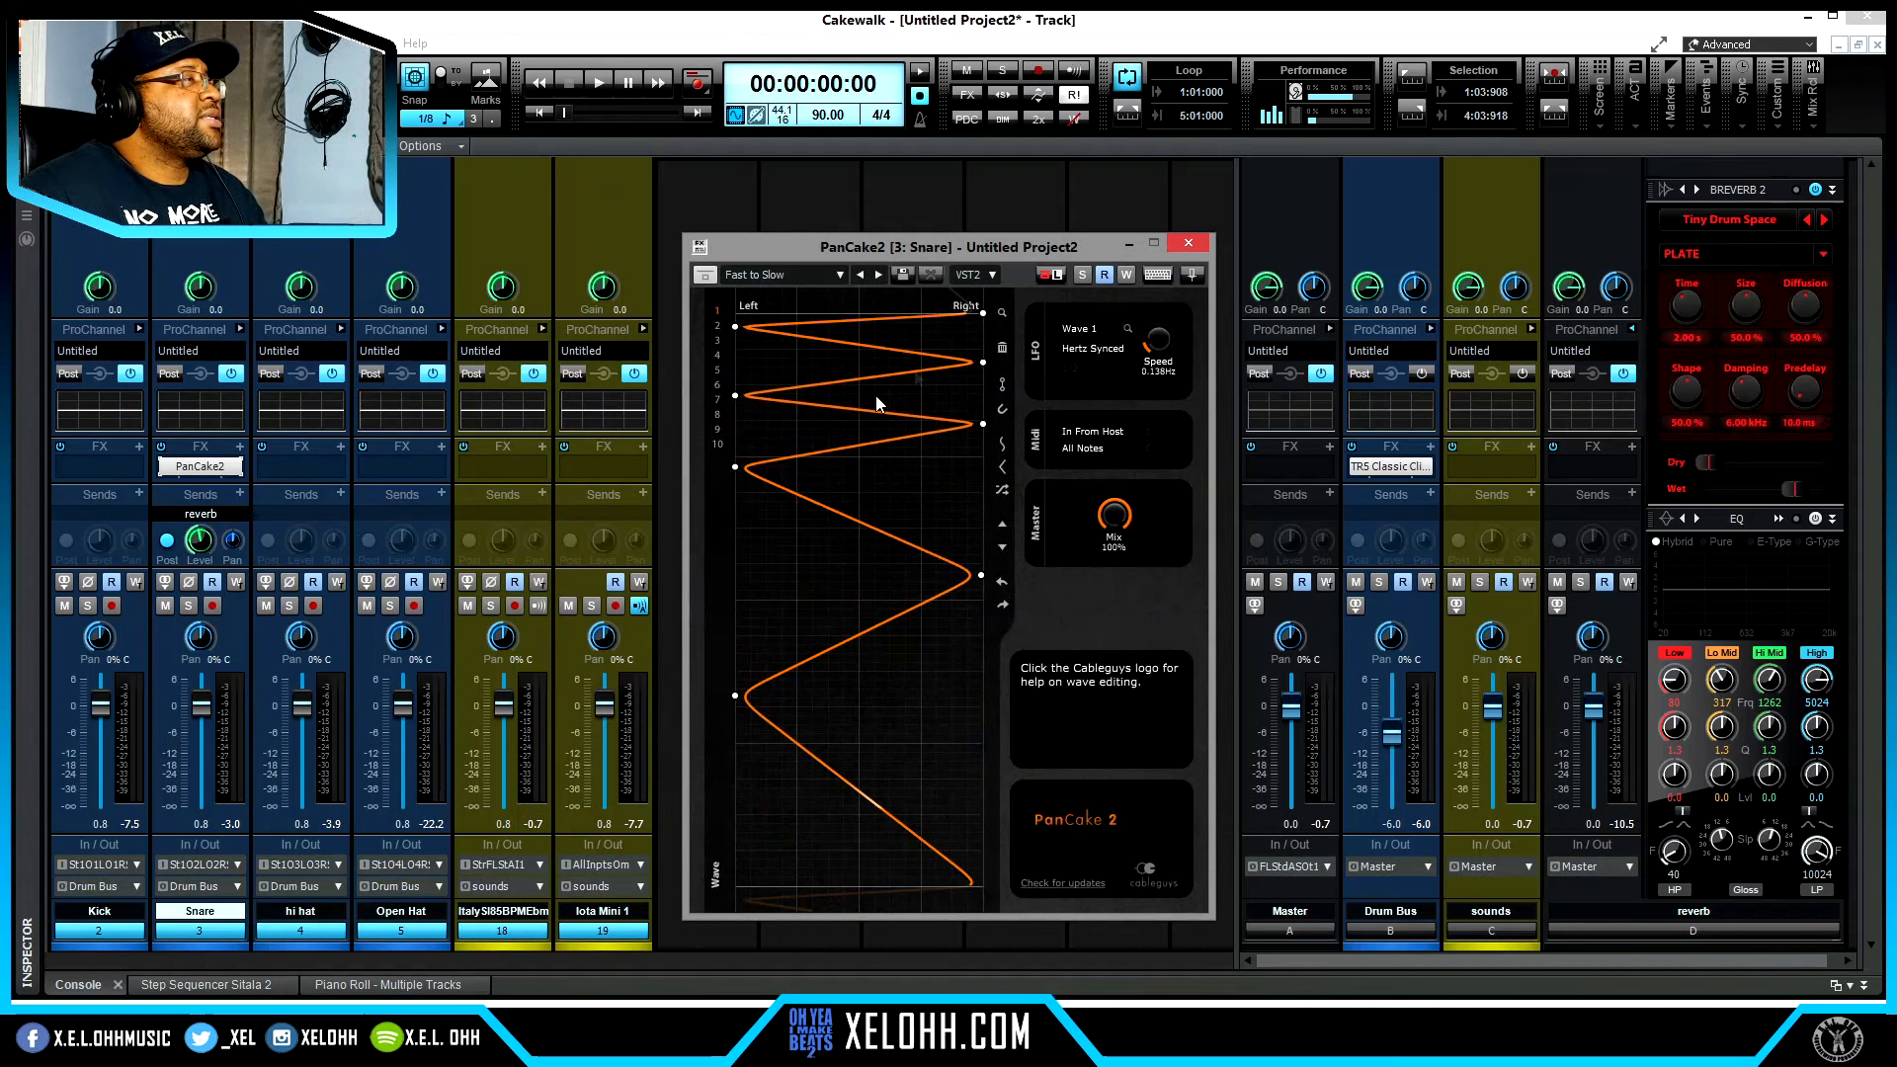
# - Close the PanCake2 window, move the effect from the Snare's FX rack to the hi hat's, and duplicate it back onto the Snare
pyautogui.click(1187, 242)
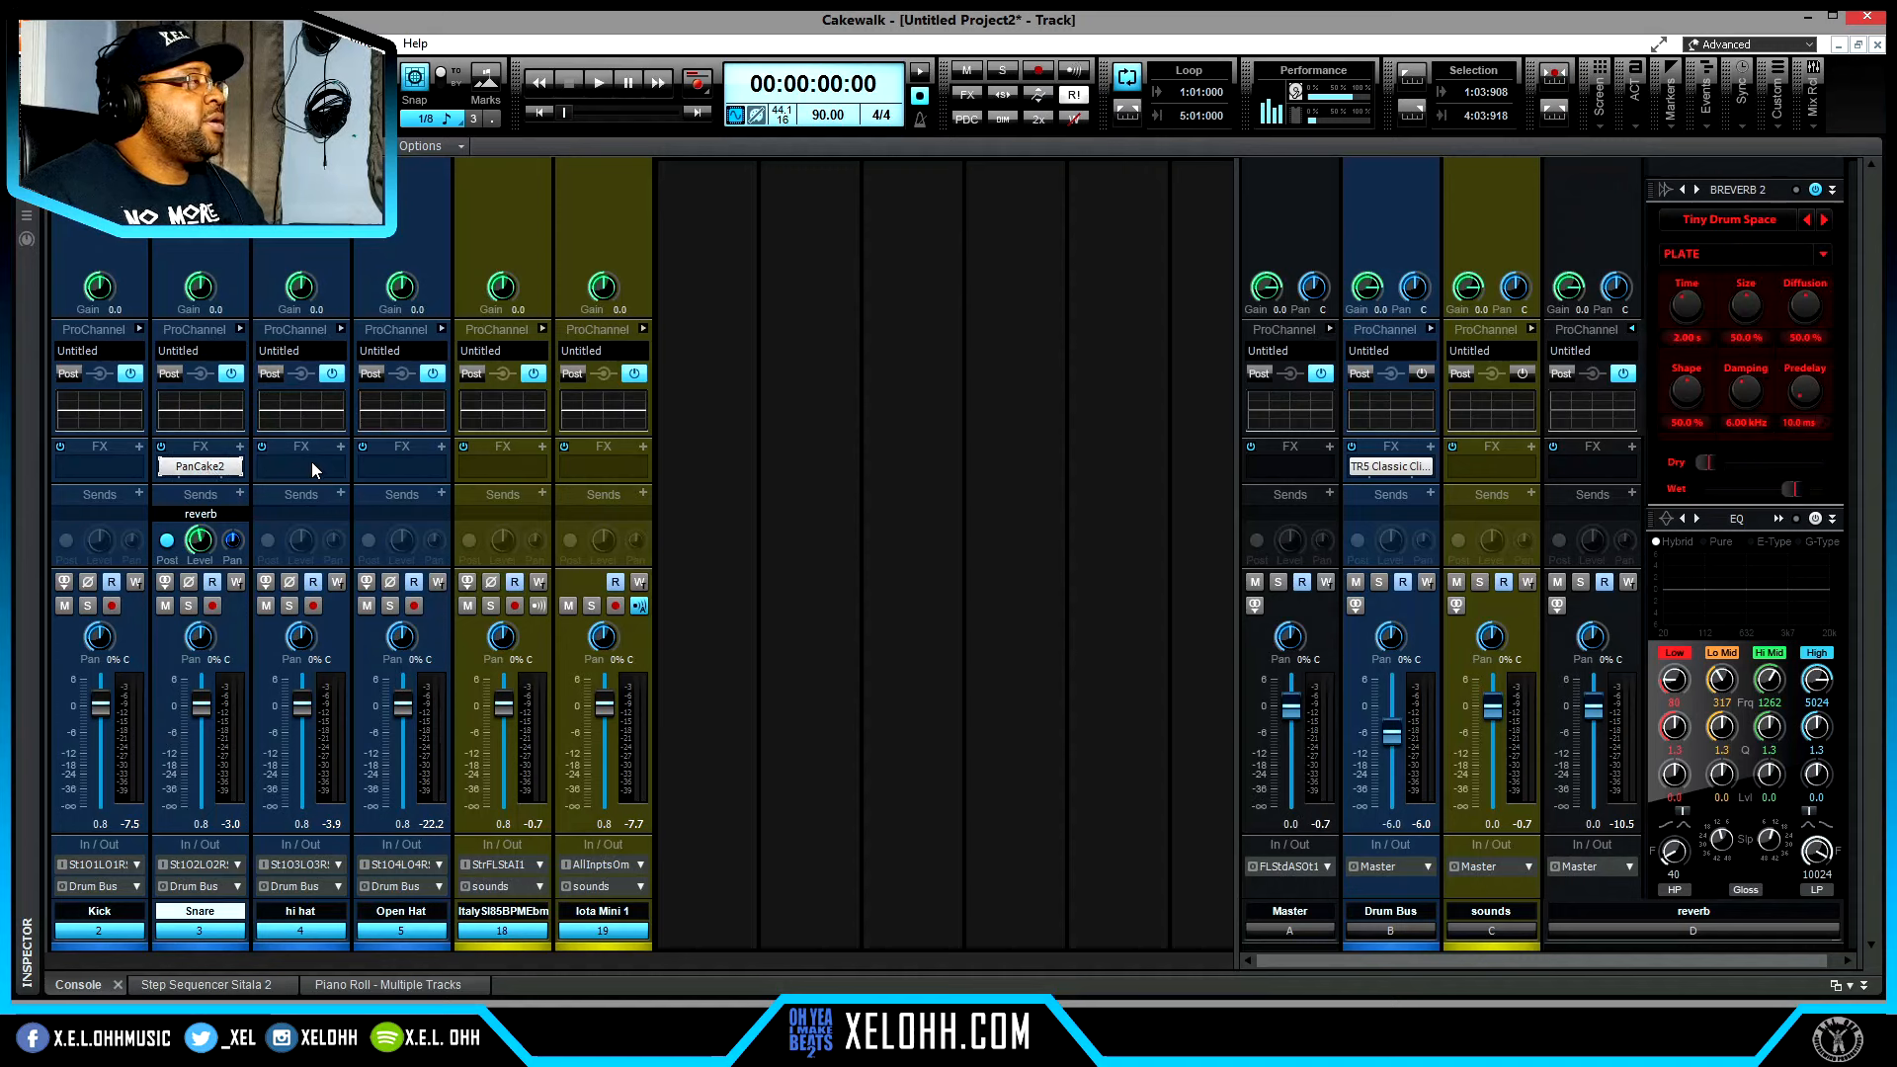
pyautogui.moveTo(206, 470); pyautogui.dragTo(294, 470)
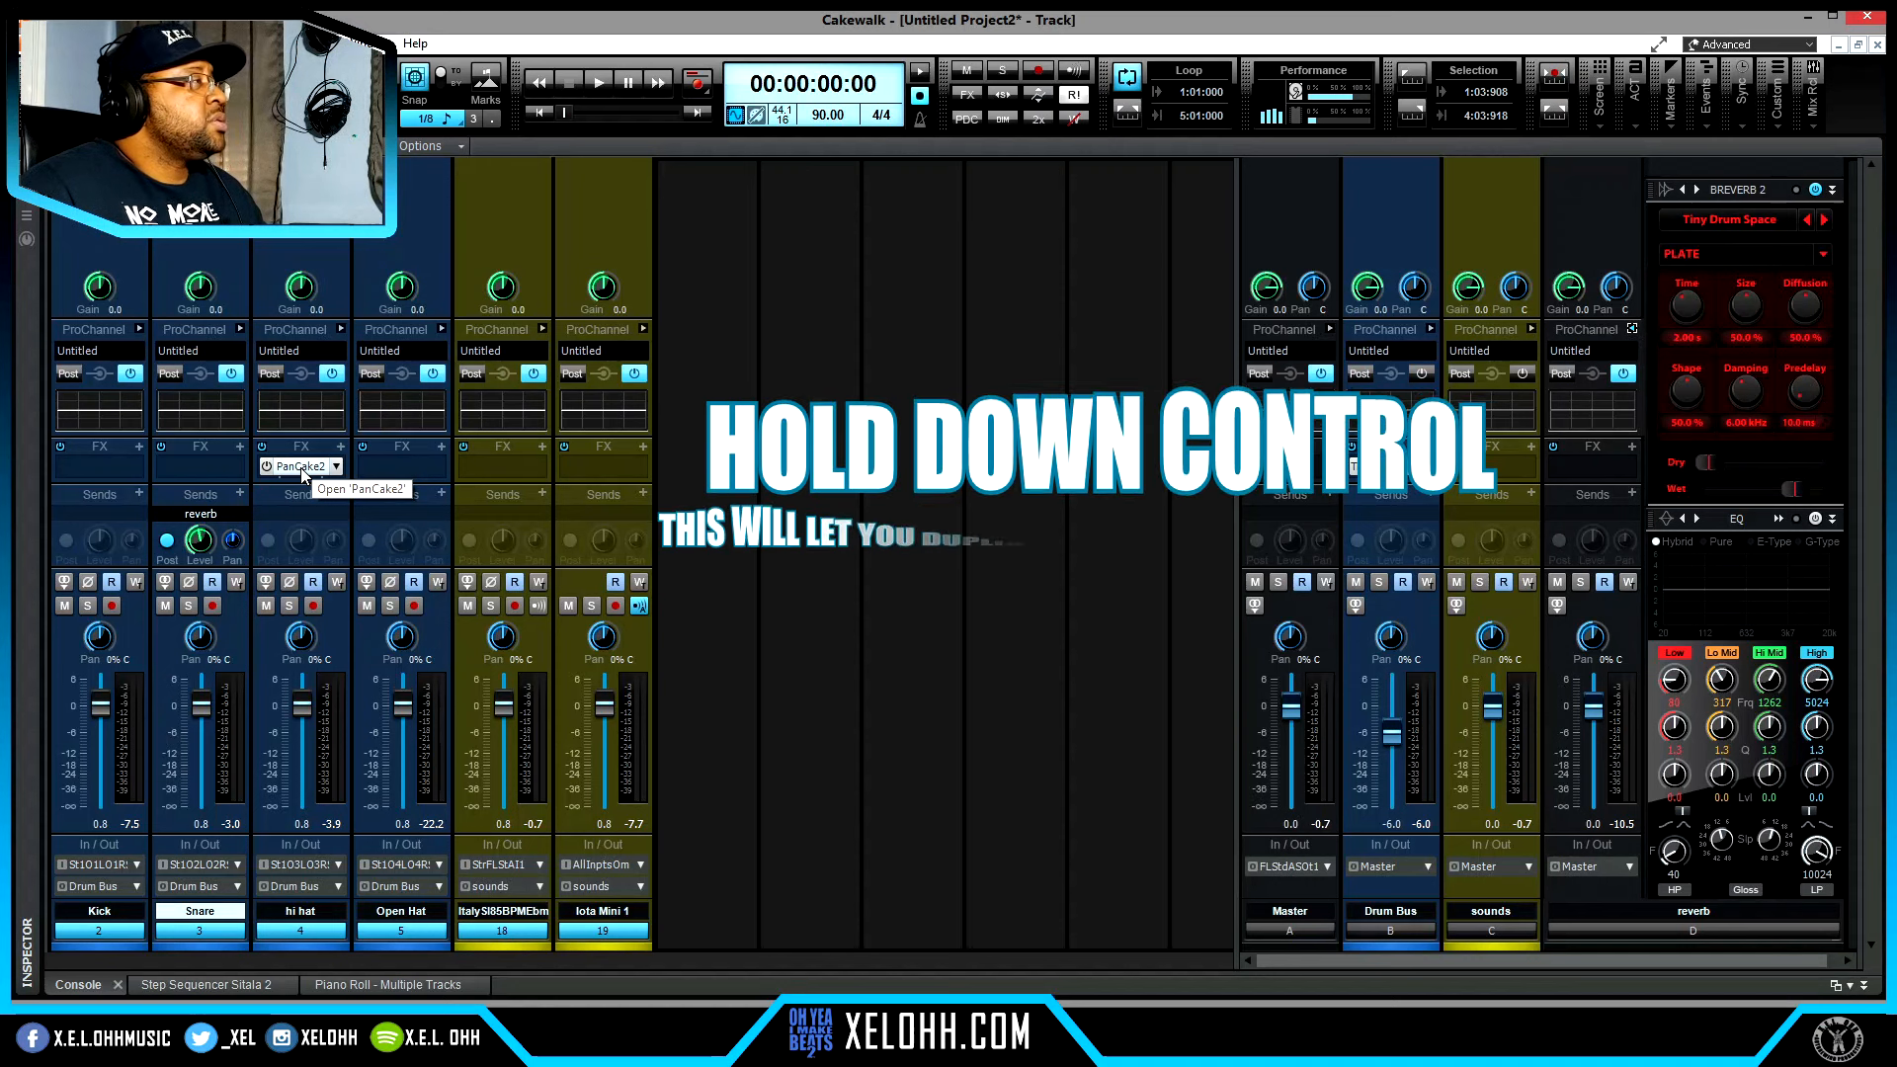
pyautogui.moveTo(304, 474); pyautogui.dragTo(204, 473)
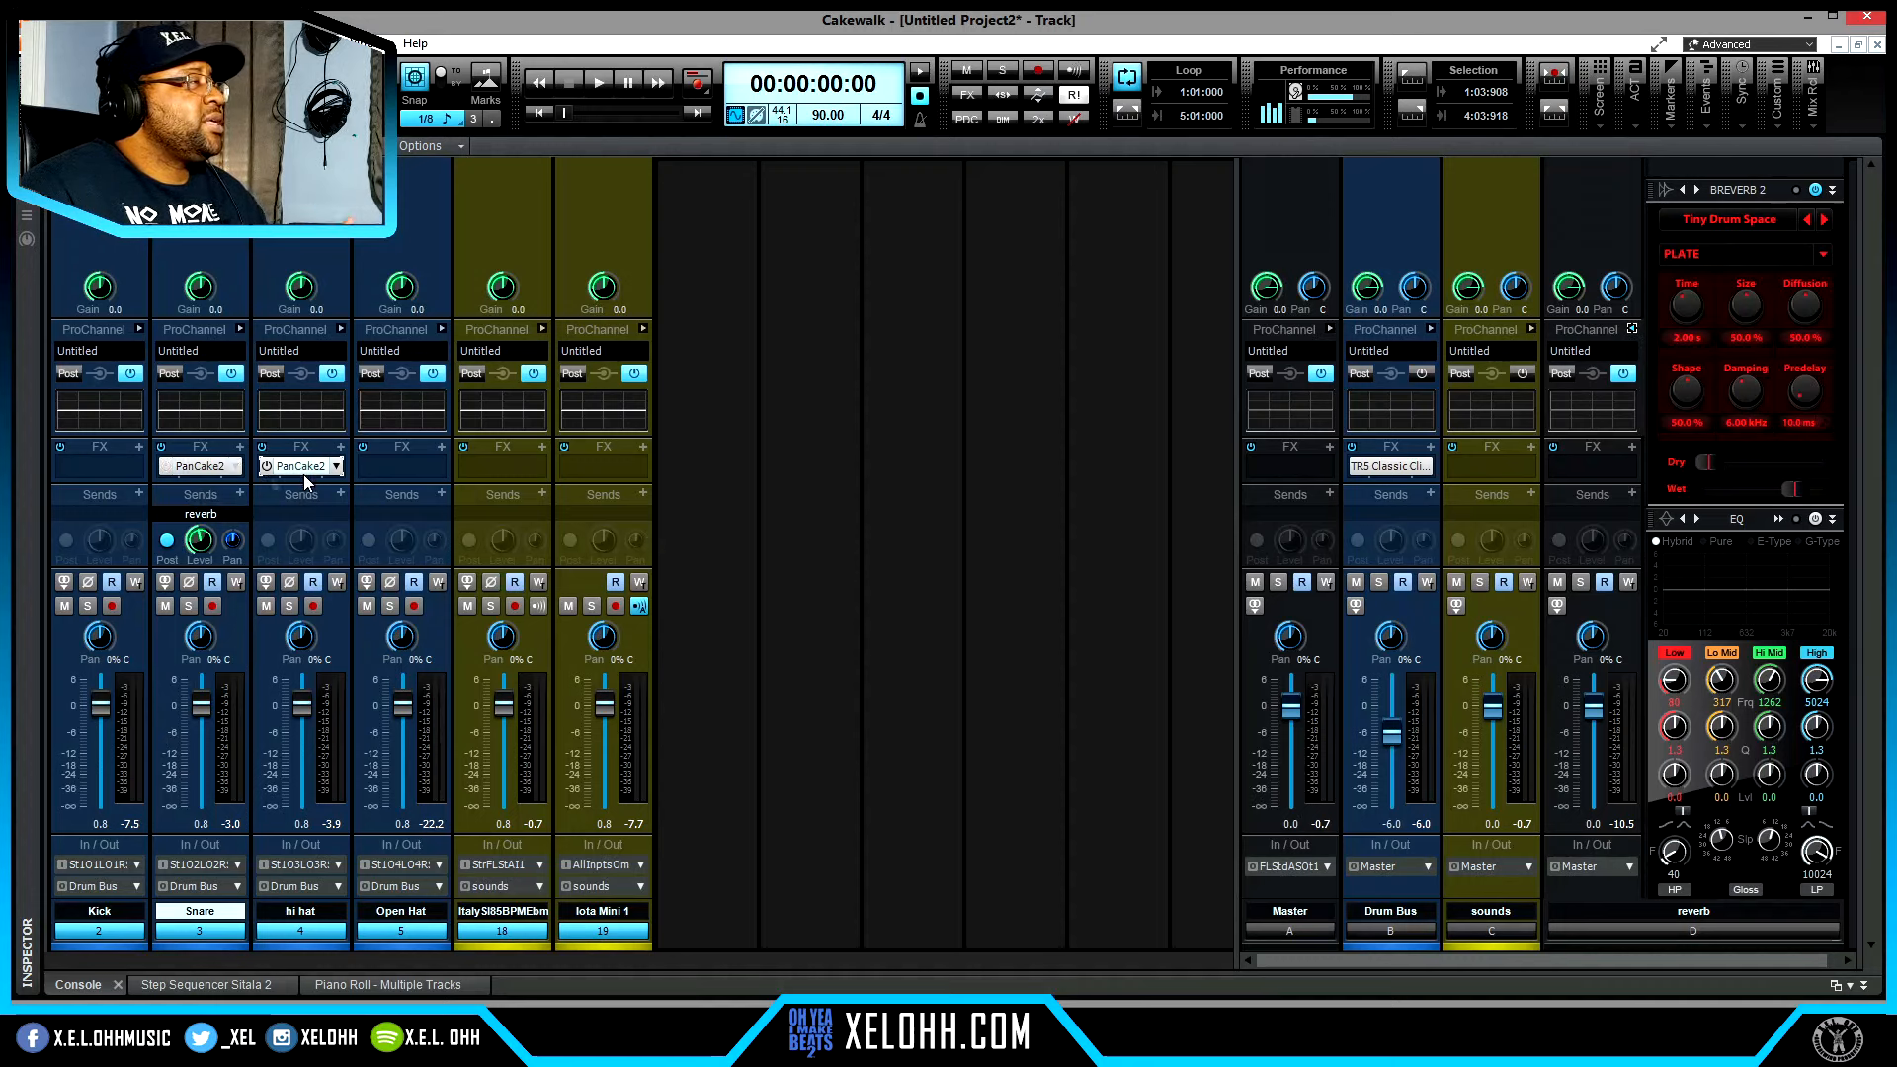
pyautogui.moveTo(234, 471); pyautogui.dragTo(175, 475)
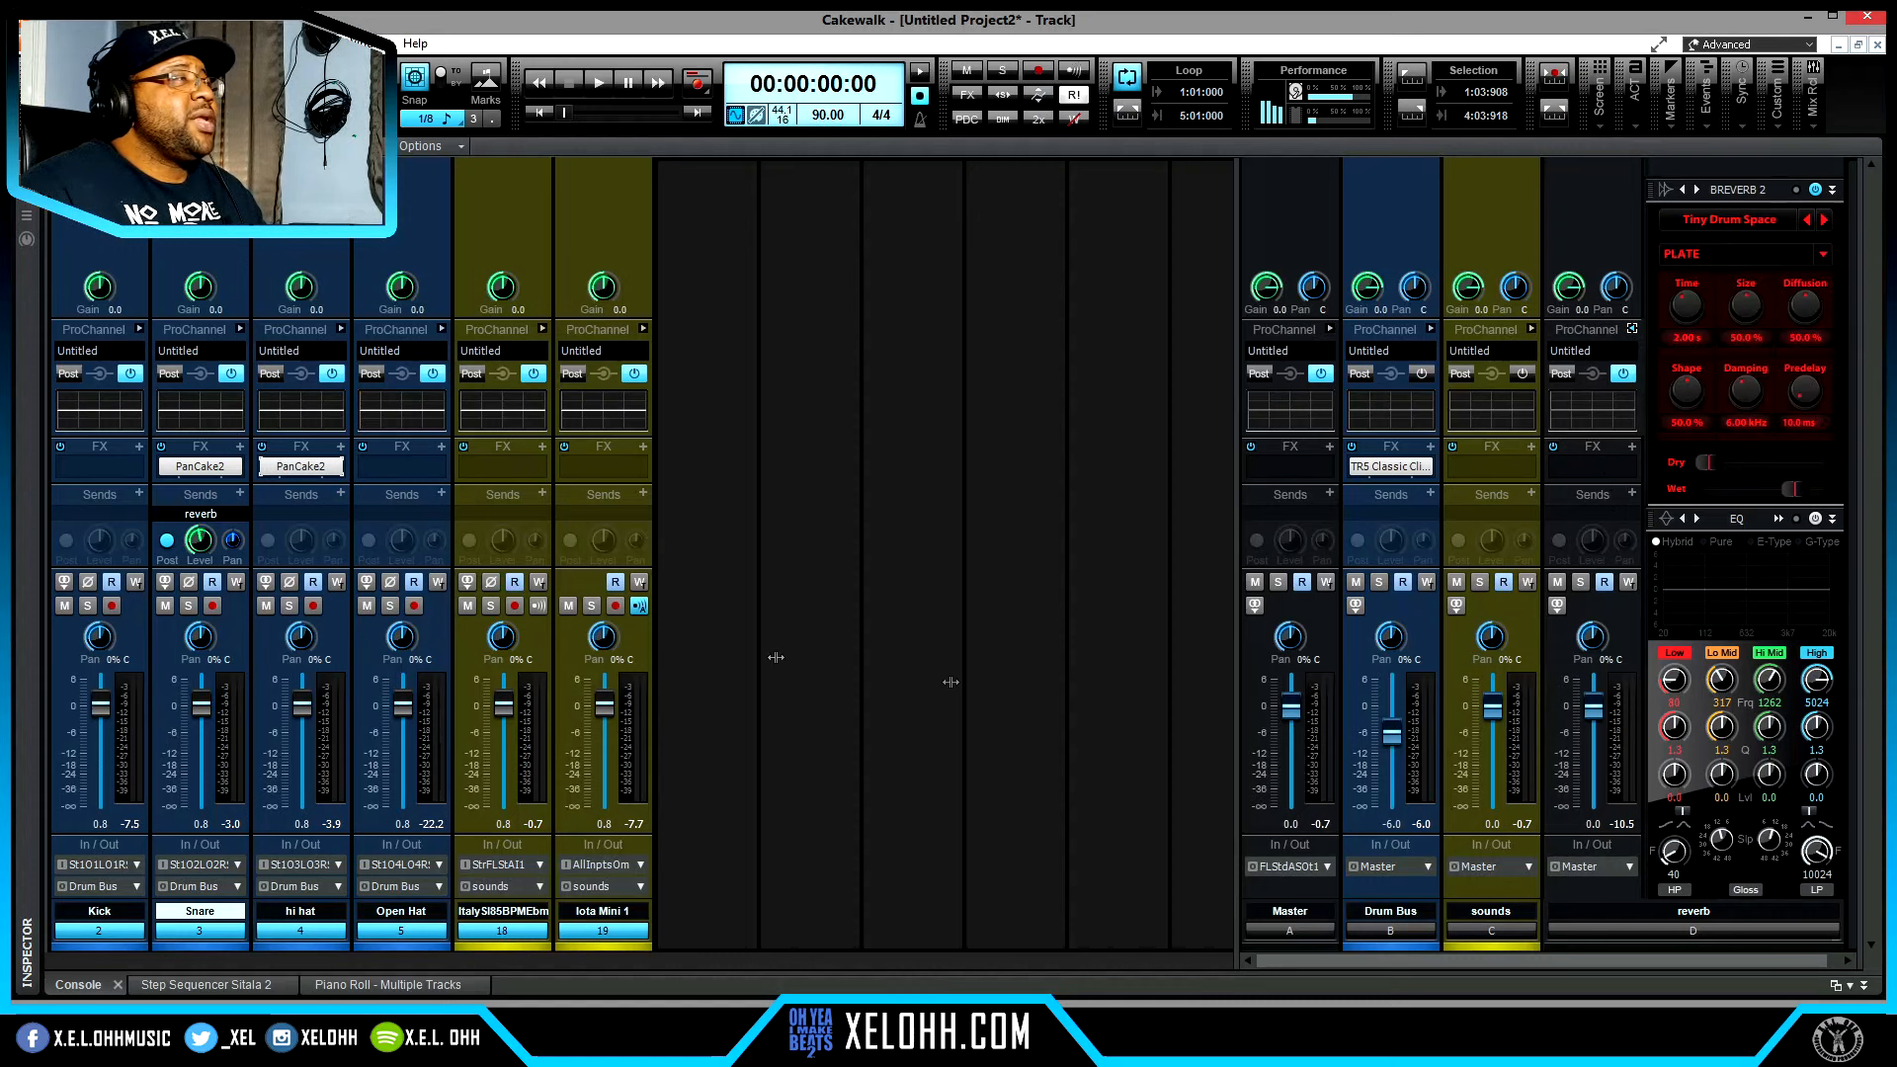
# - Add sends to the reverb bus on the hi hat, Open Hat and ItalySI85BPMEbm tracks, turning their send levels down
pyautogui.click(340, 494)
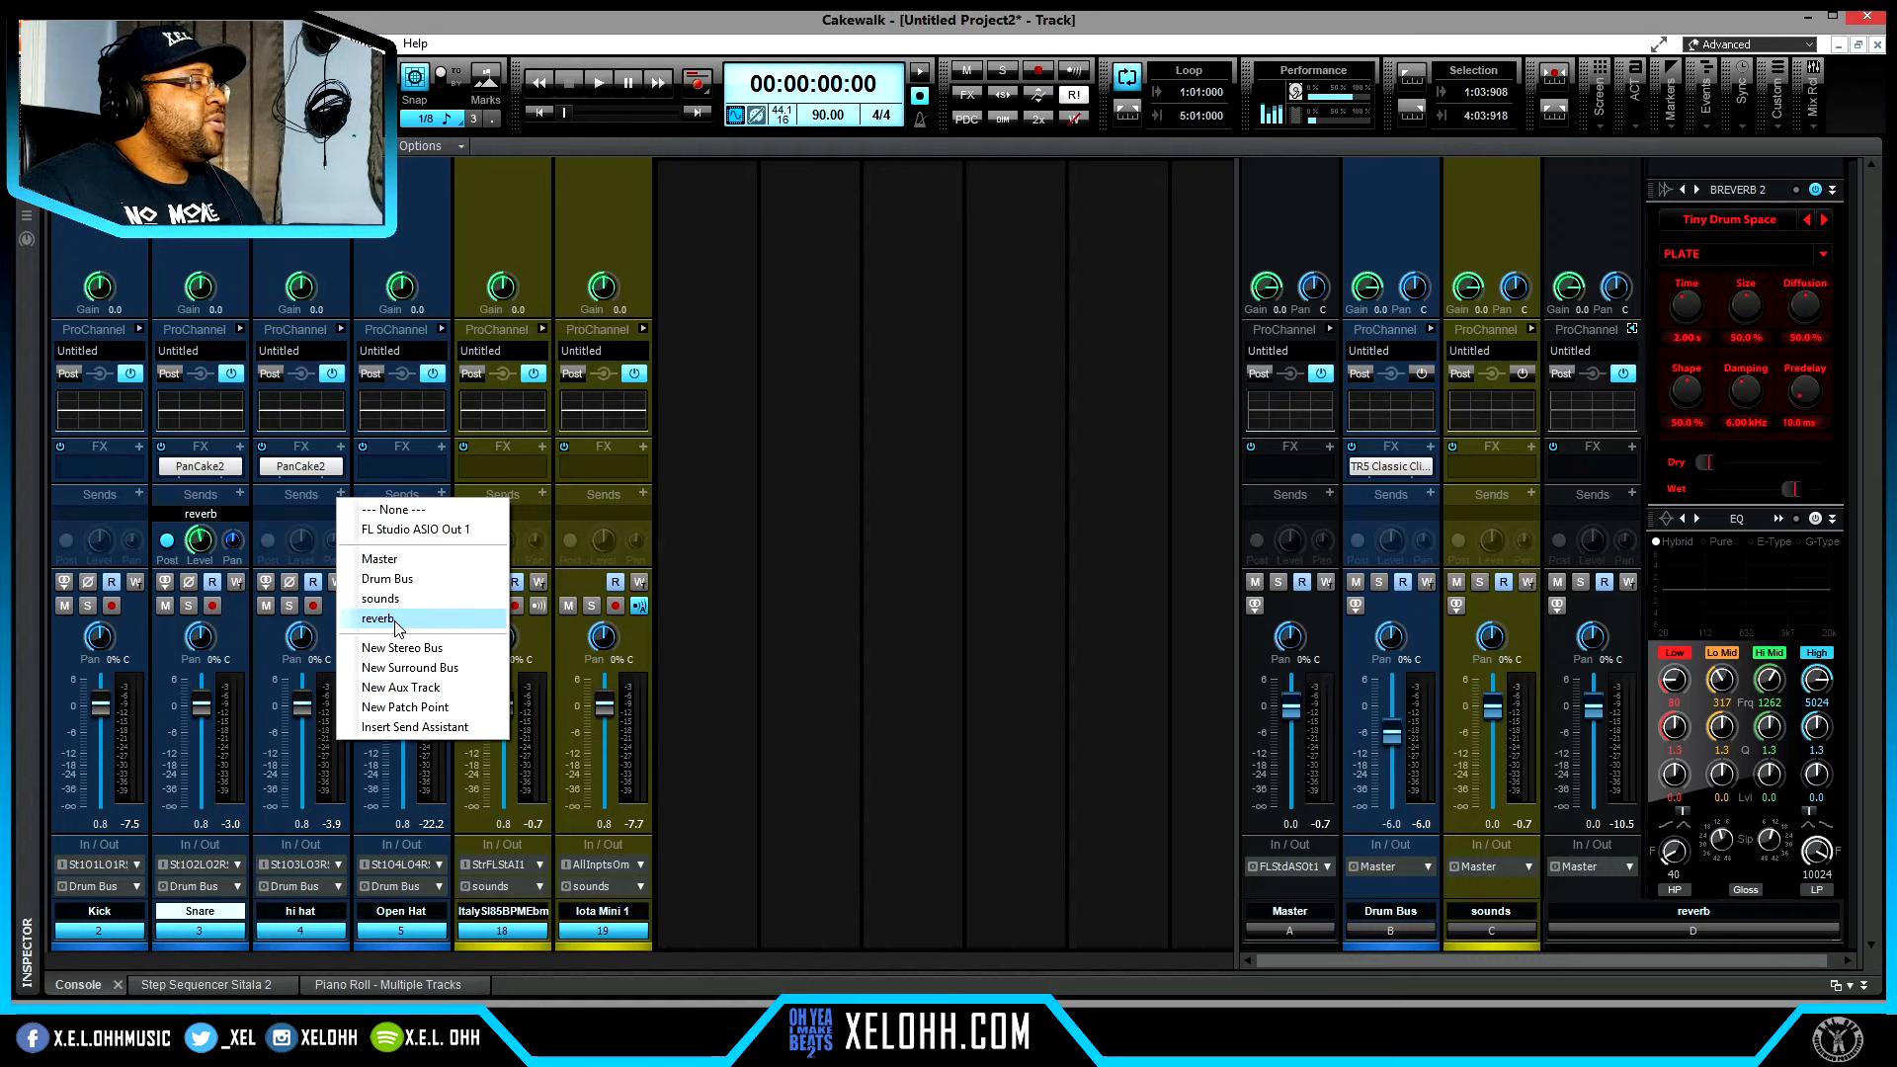
pyautogui.click(378, 619)
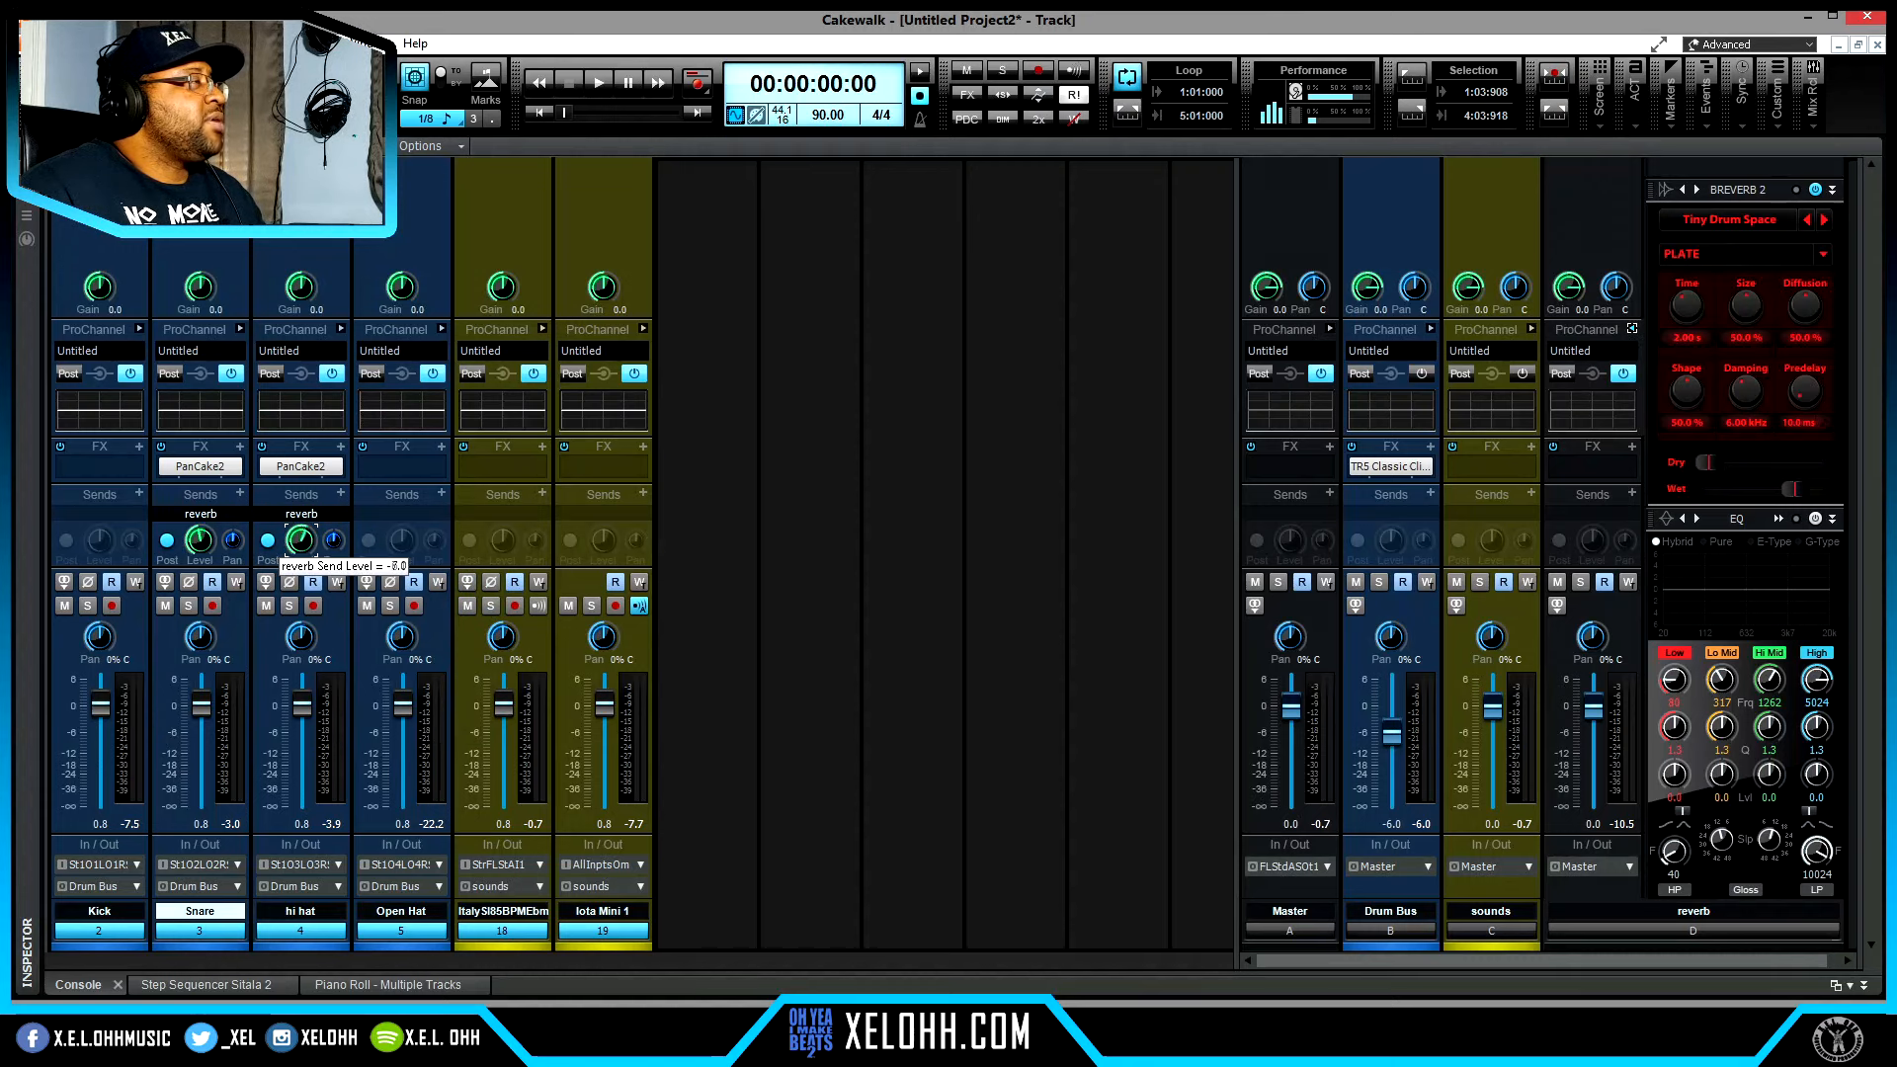
pyautogui.click(440, 494)
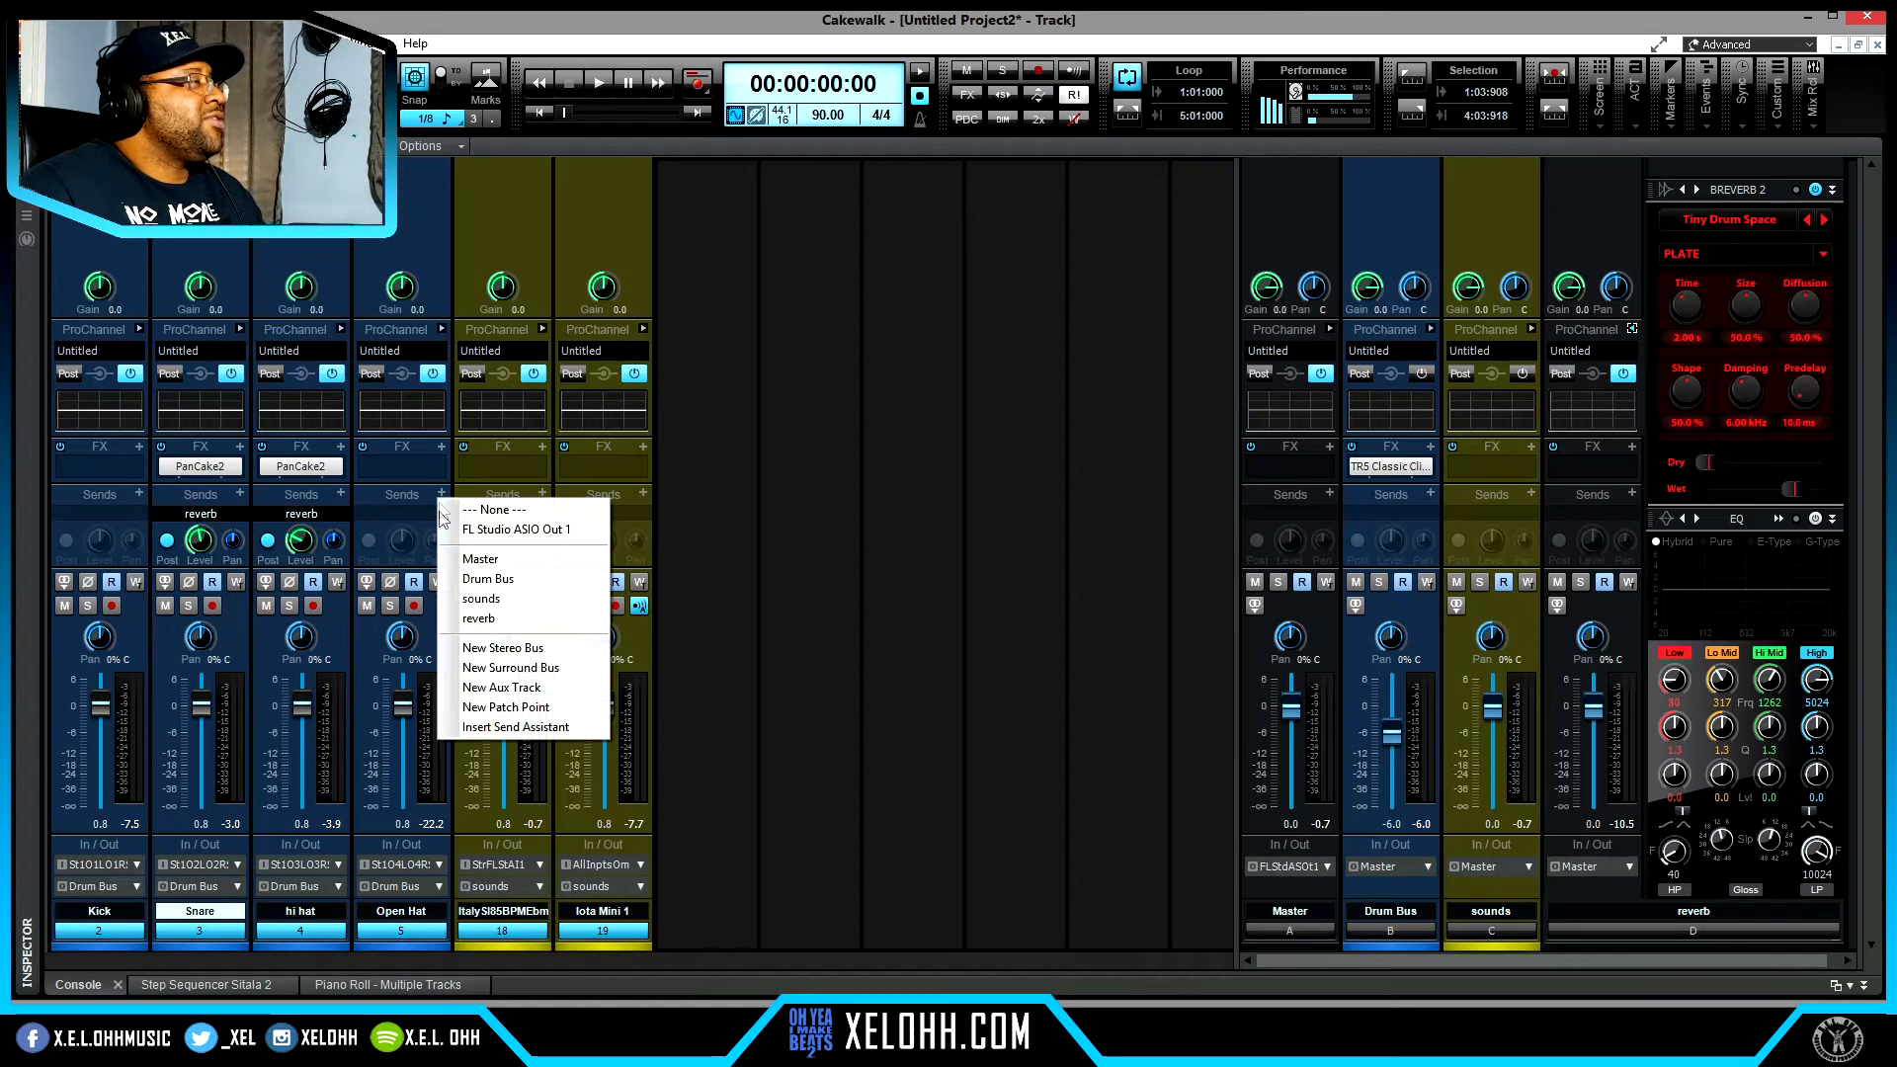
pyautogui.click(480, 618)
pyautogui.moveTo(401, 538); pyautogui.dragTo(401, 573)
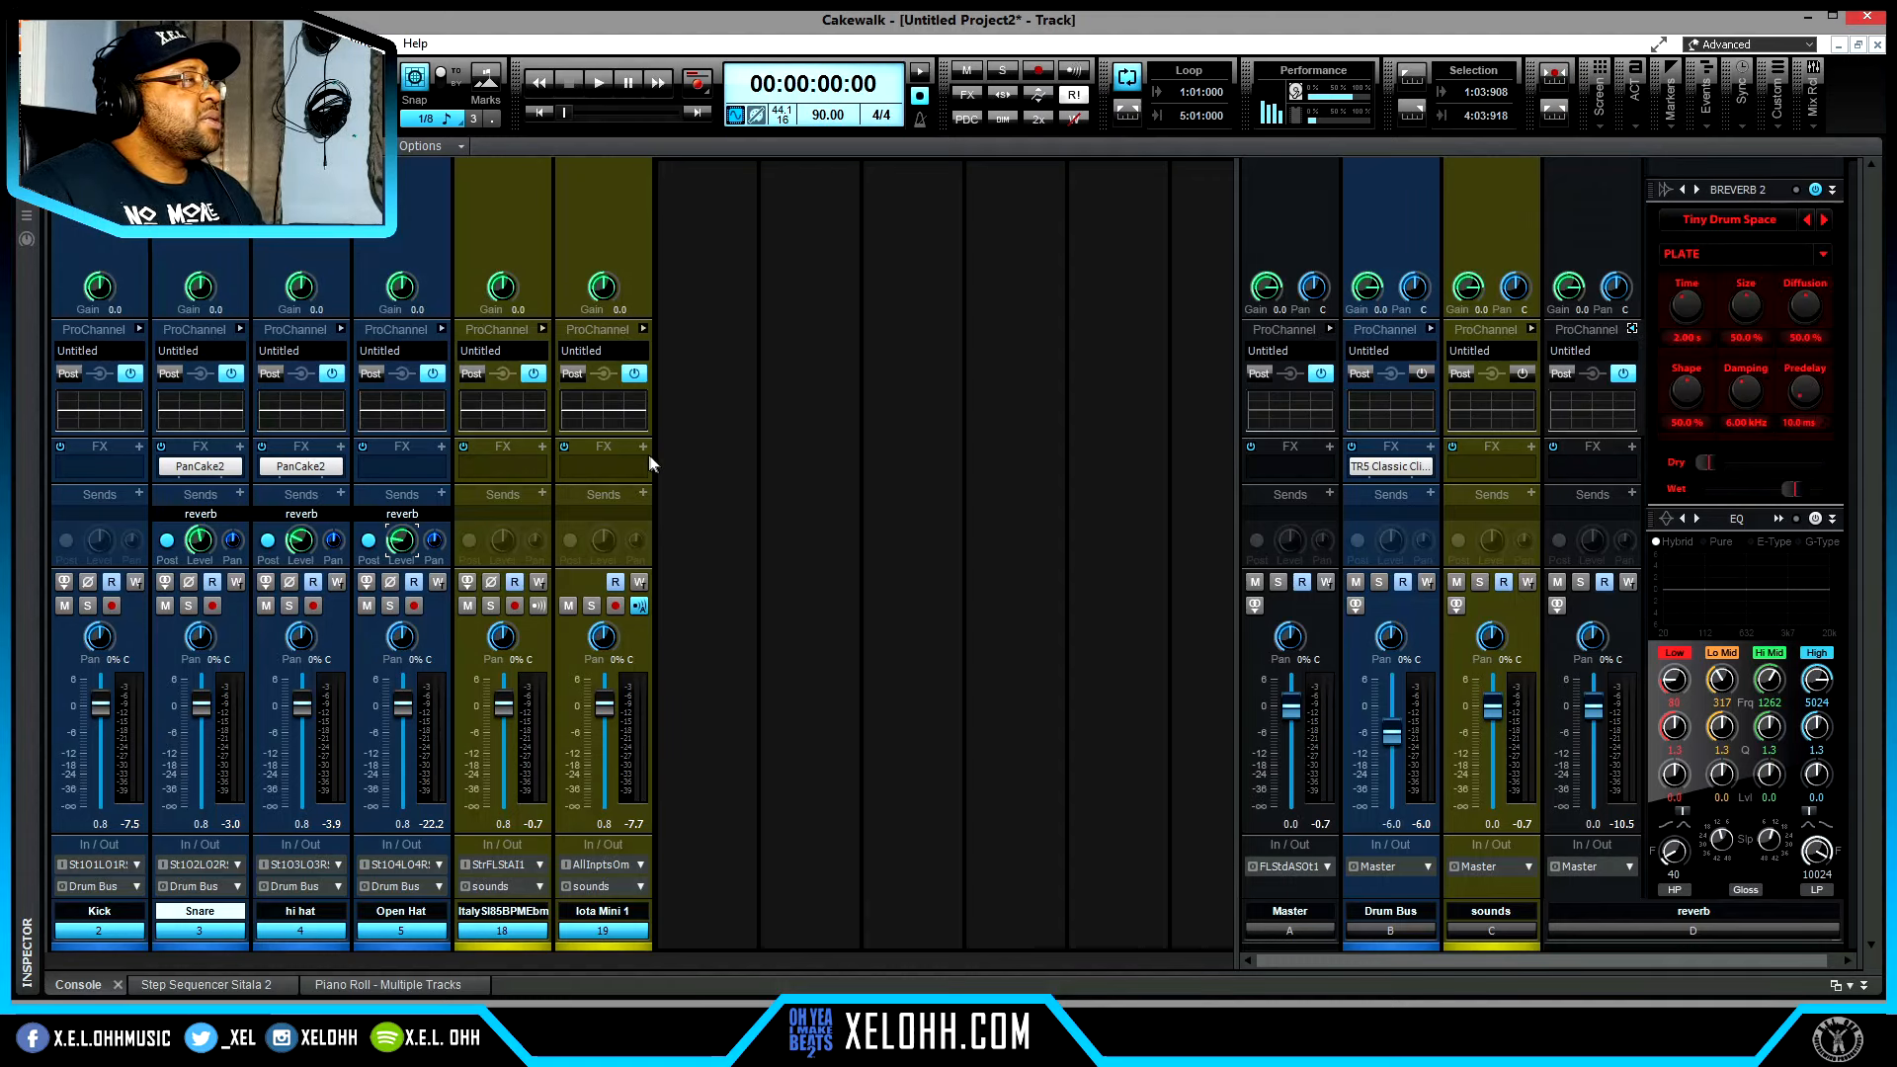
pyautogui.click(540, 492)
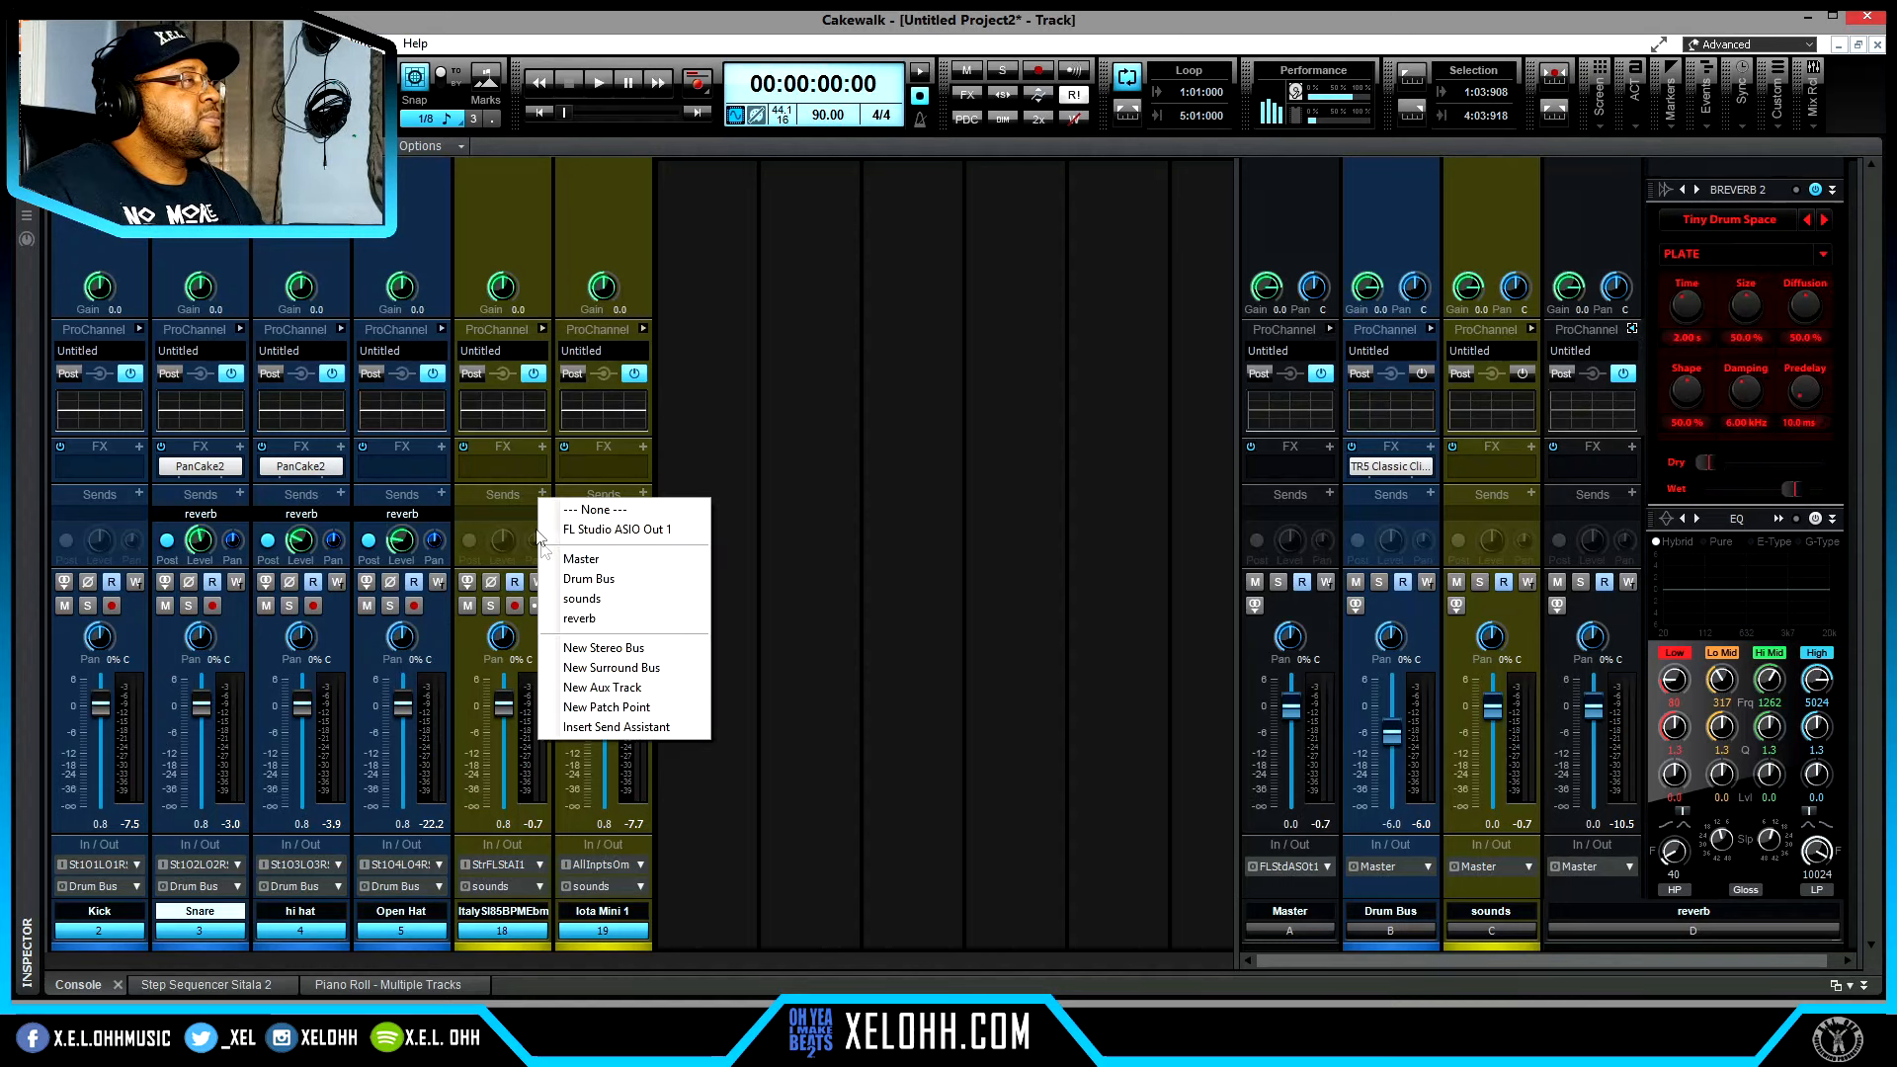
pyautogui.click(585, 617)
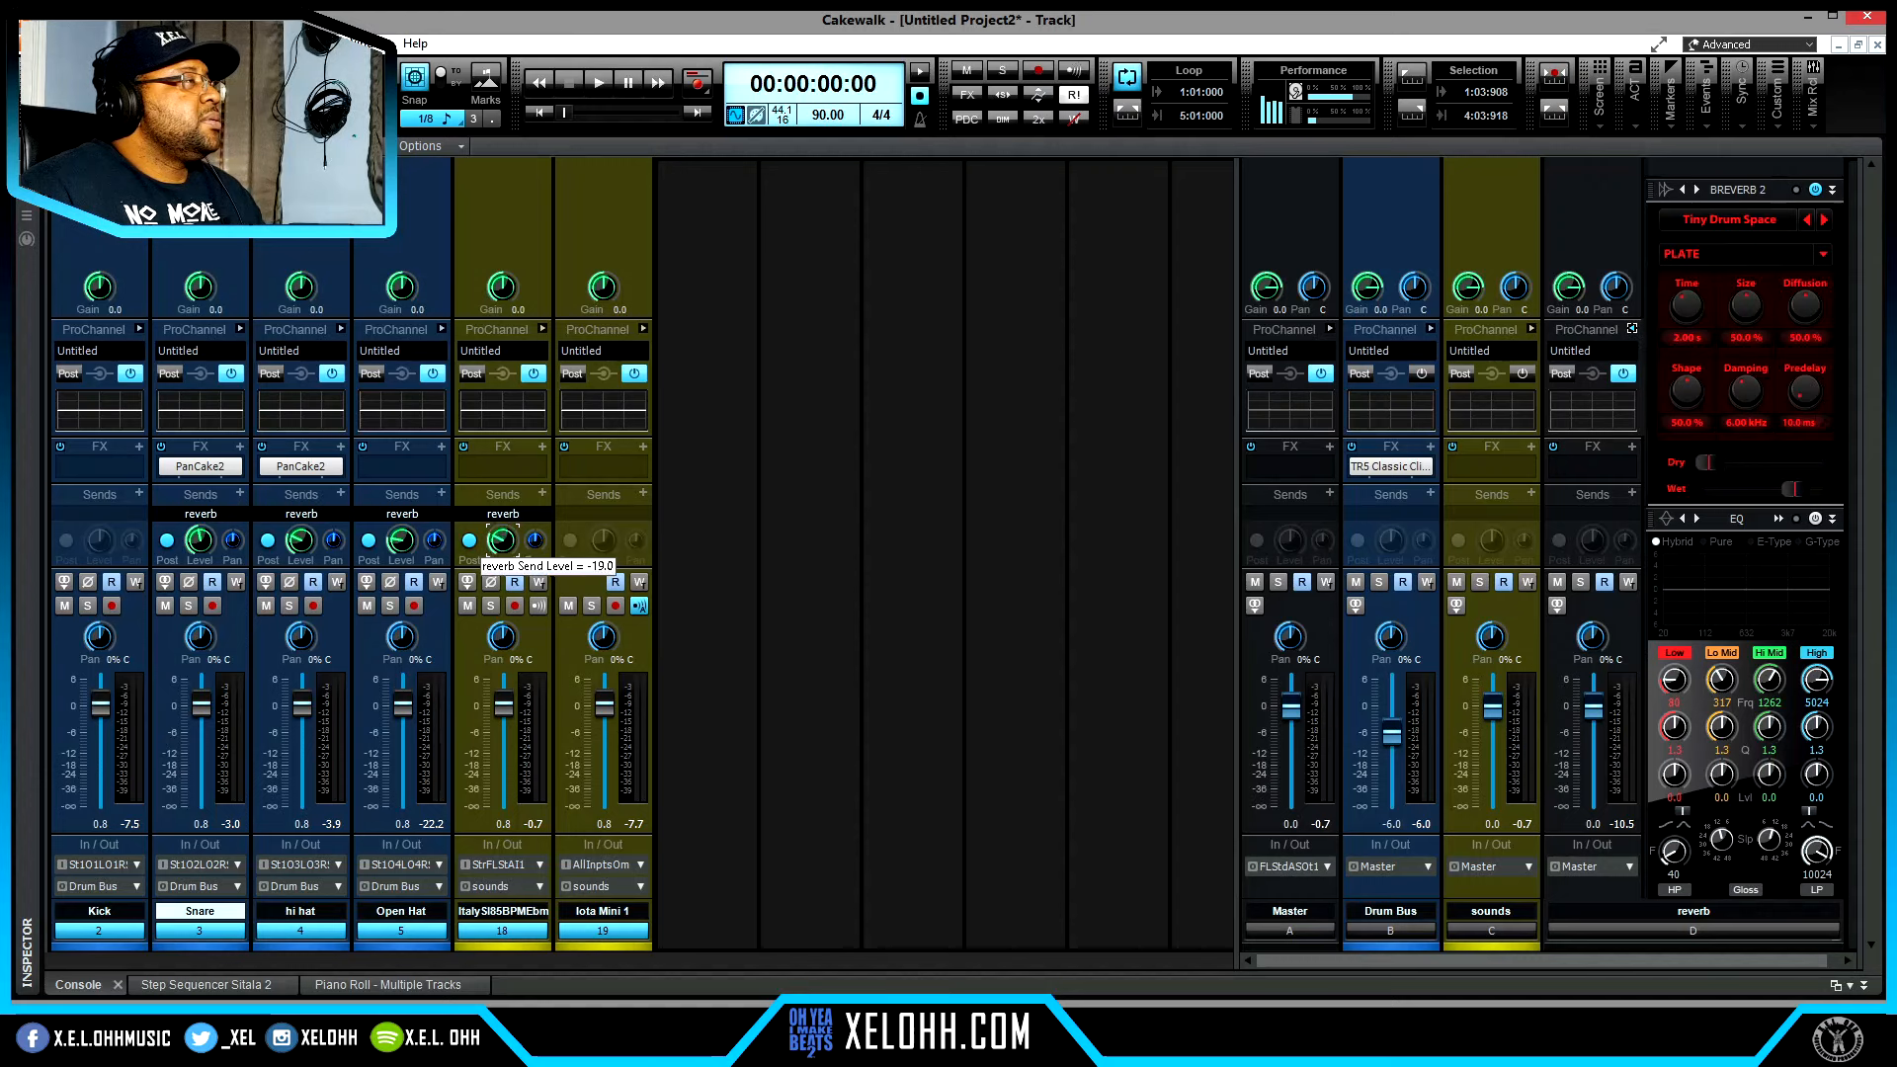
# - Delete PanCake2 from the FX racks of the hi hat and Snare tracks
pyautogui.rightClick(304, 472)
pyautogui.click(301, 488)
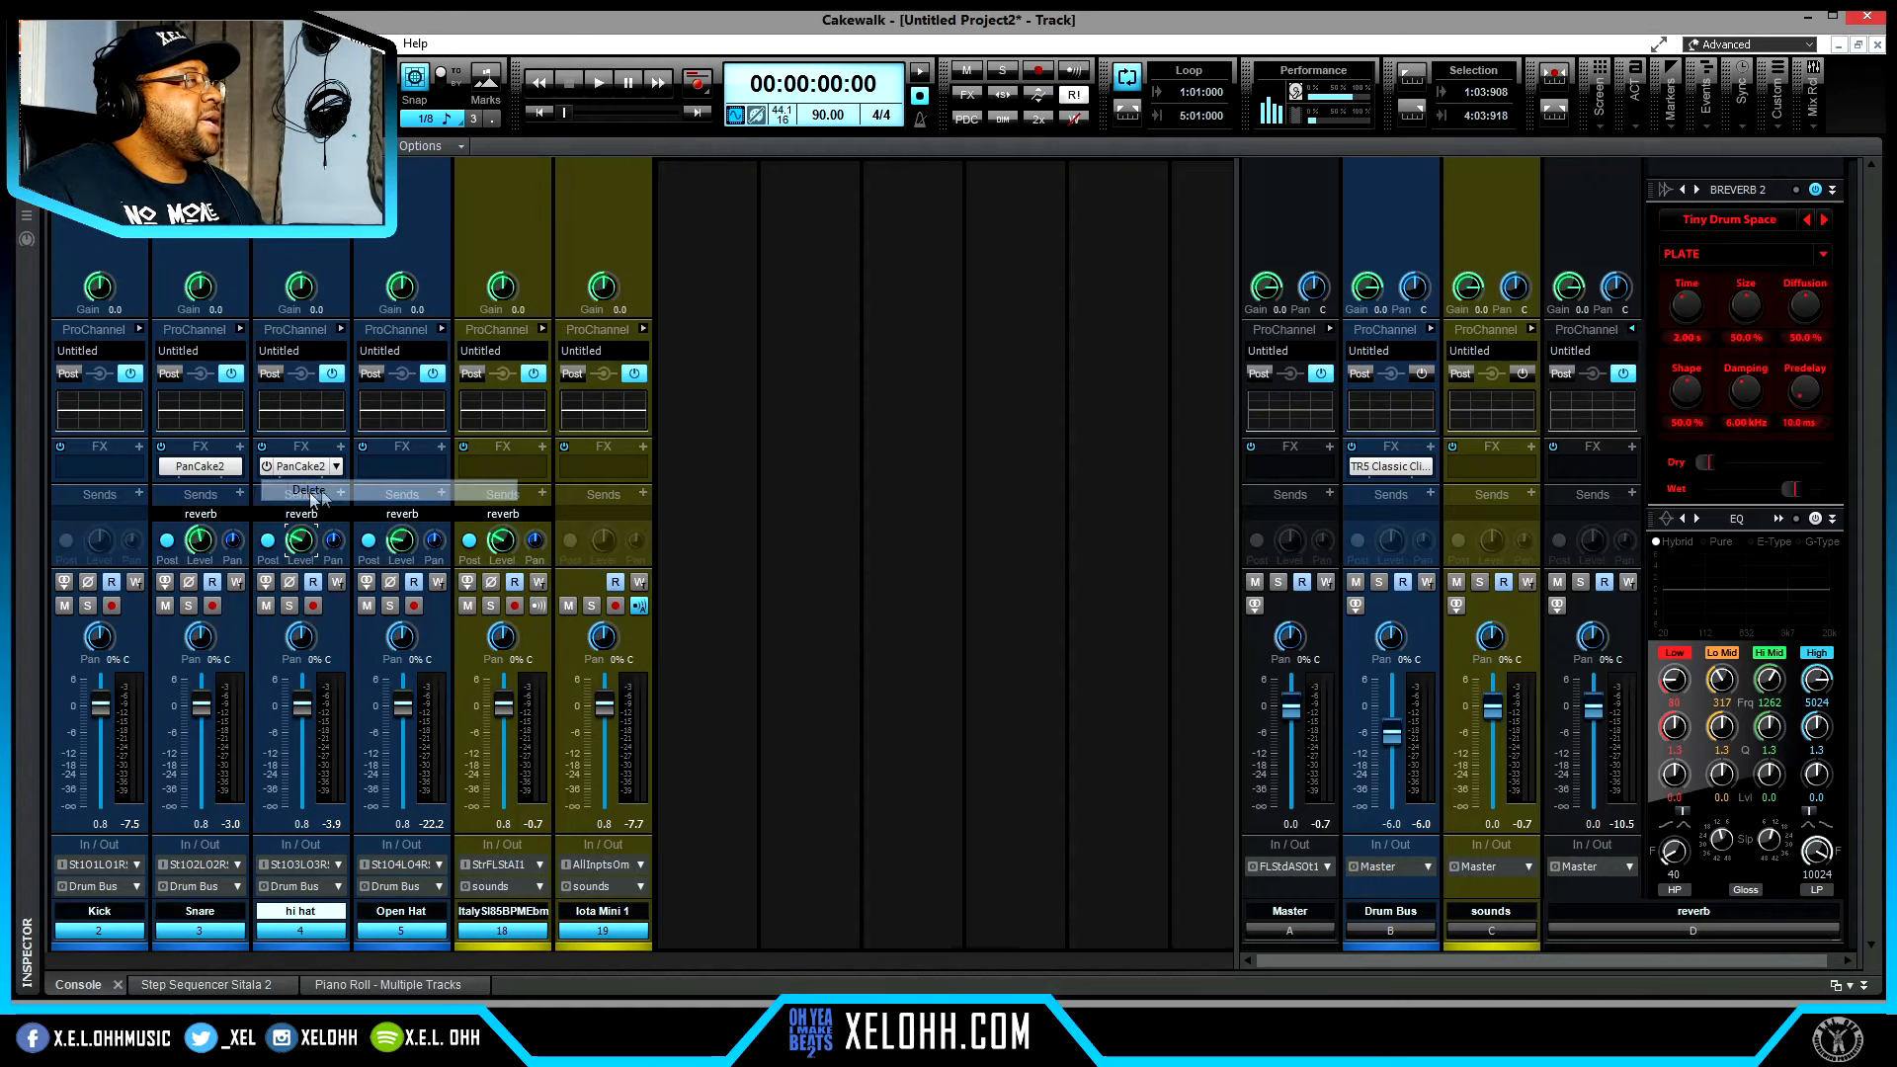
pyautogui.rightClick(215, 474)
pyautogui.click(209, 488)
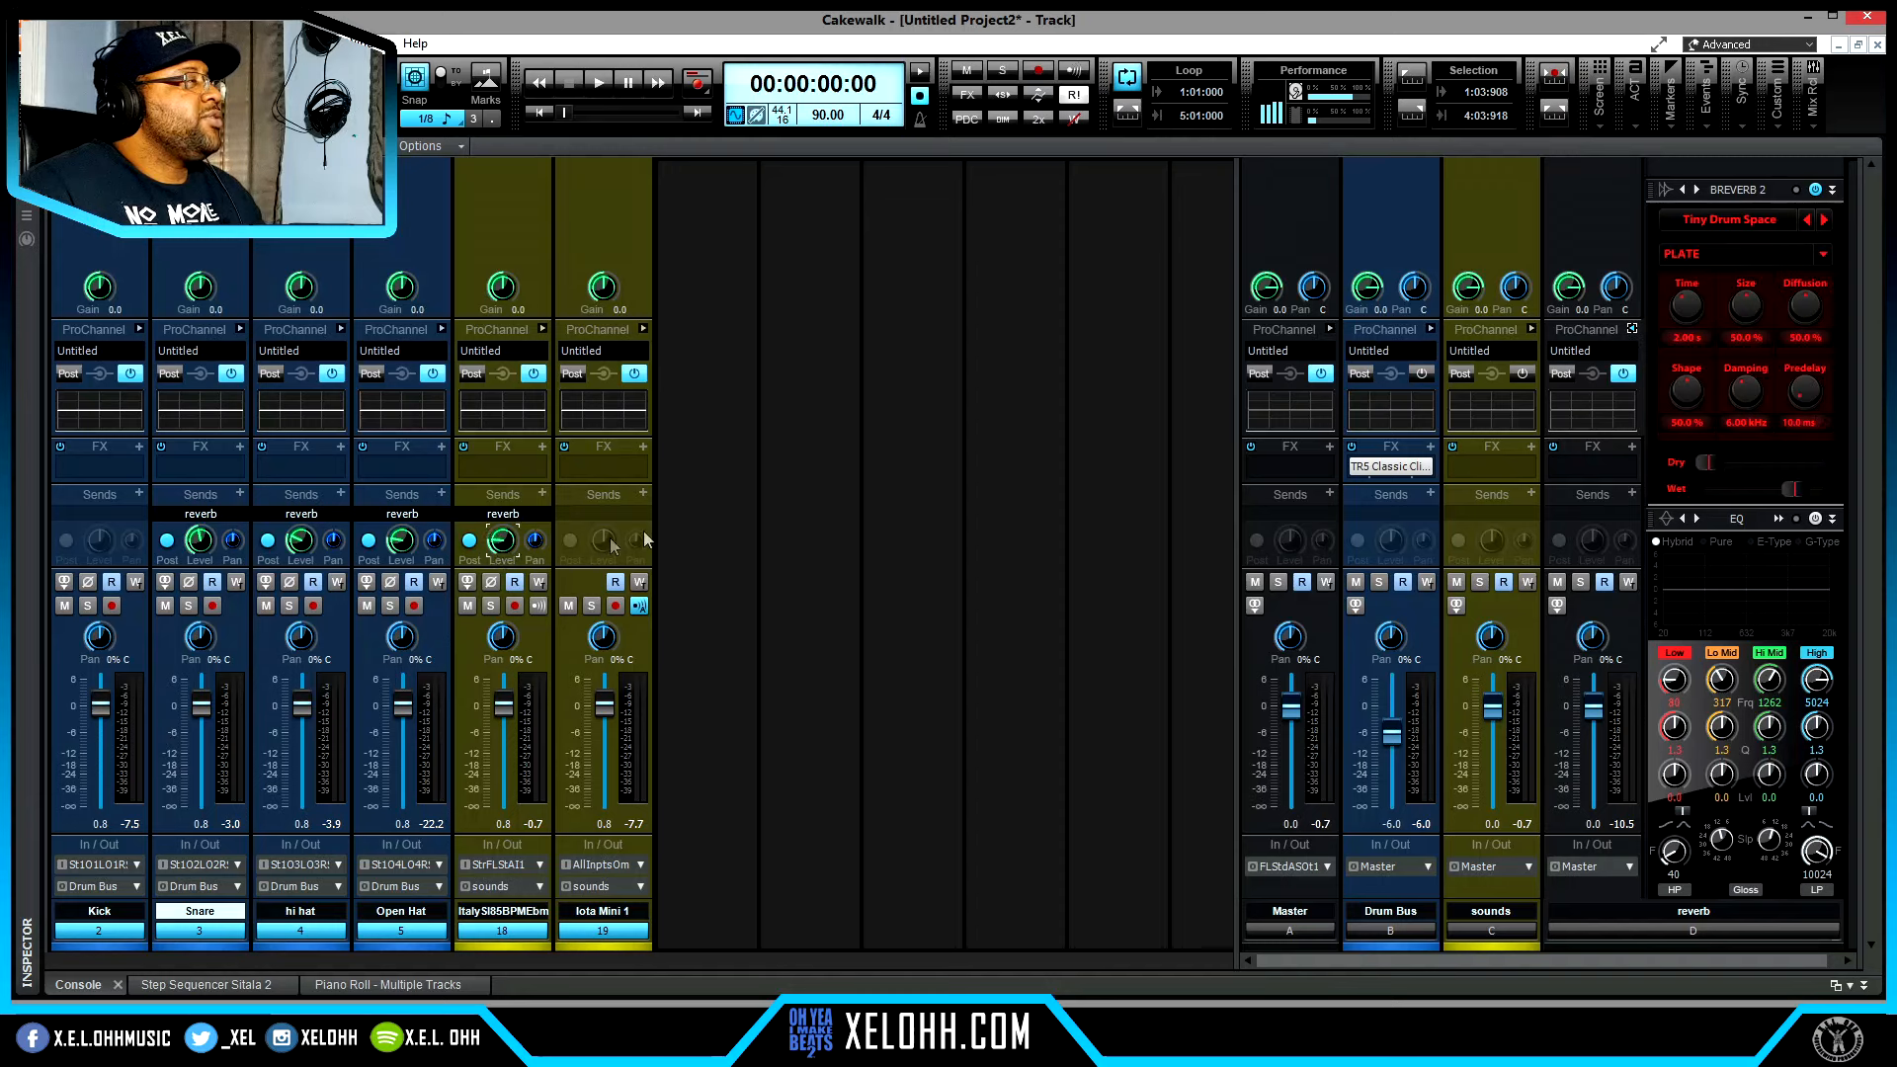
# - Play the mix through the reverb sends, stop and rewind to the start, and collapse the reverb bus's ProChannel modules
pyautogui.press('space')
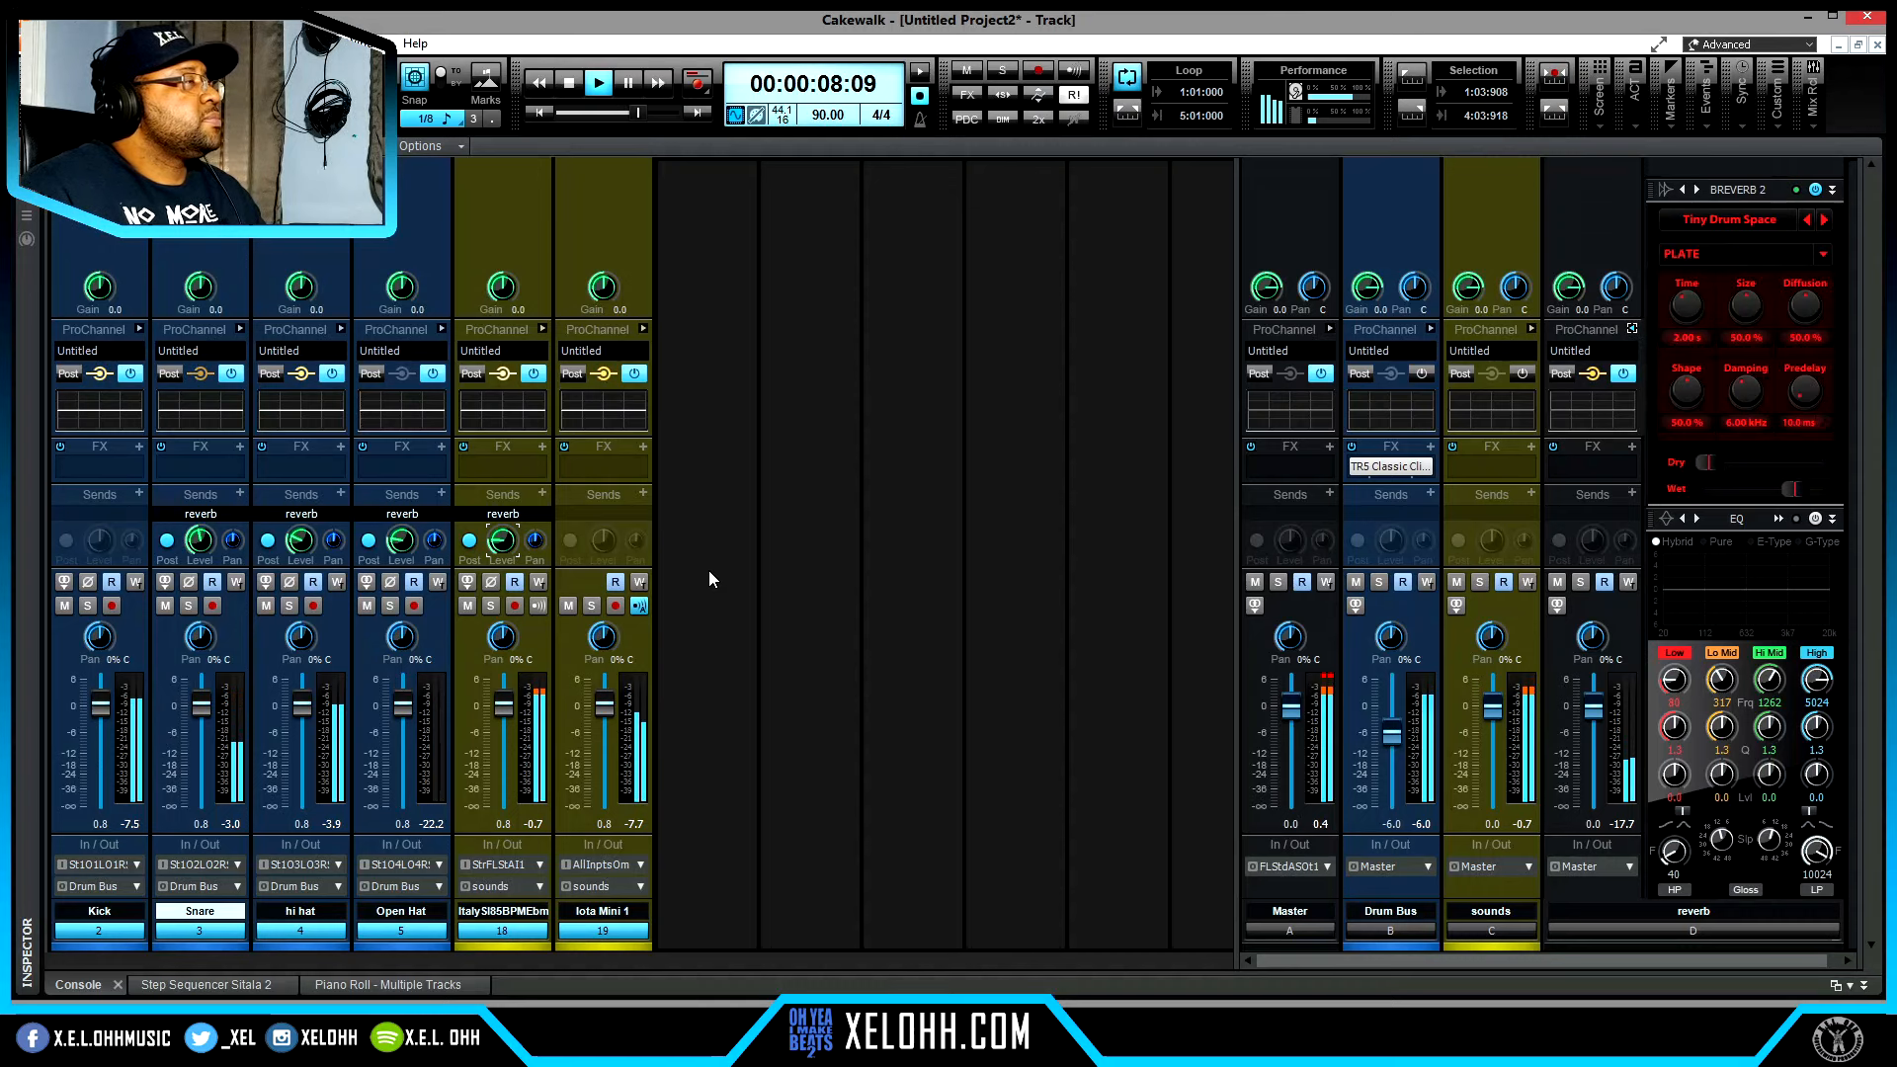
pyautogui.press('space')
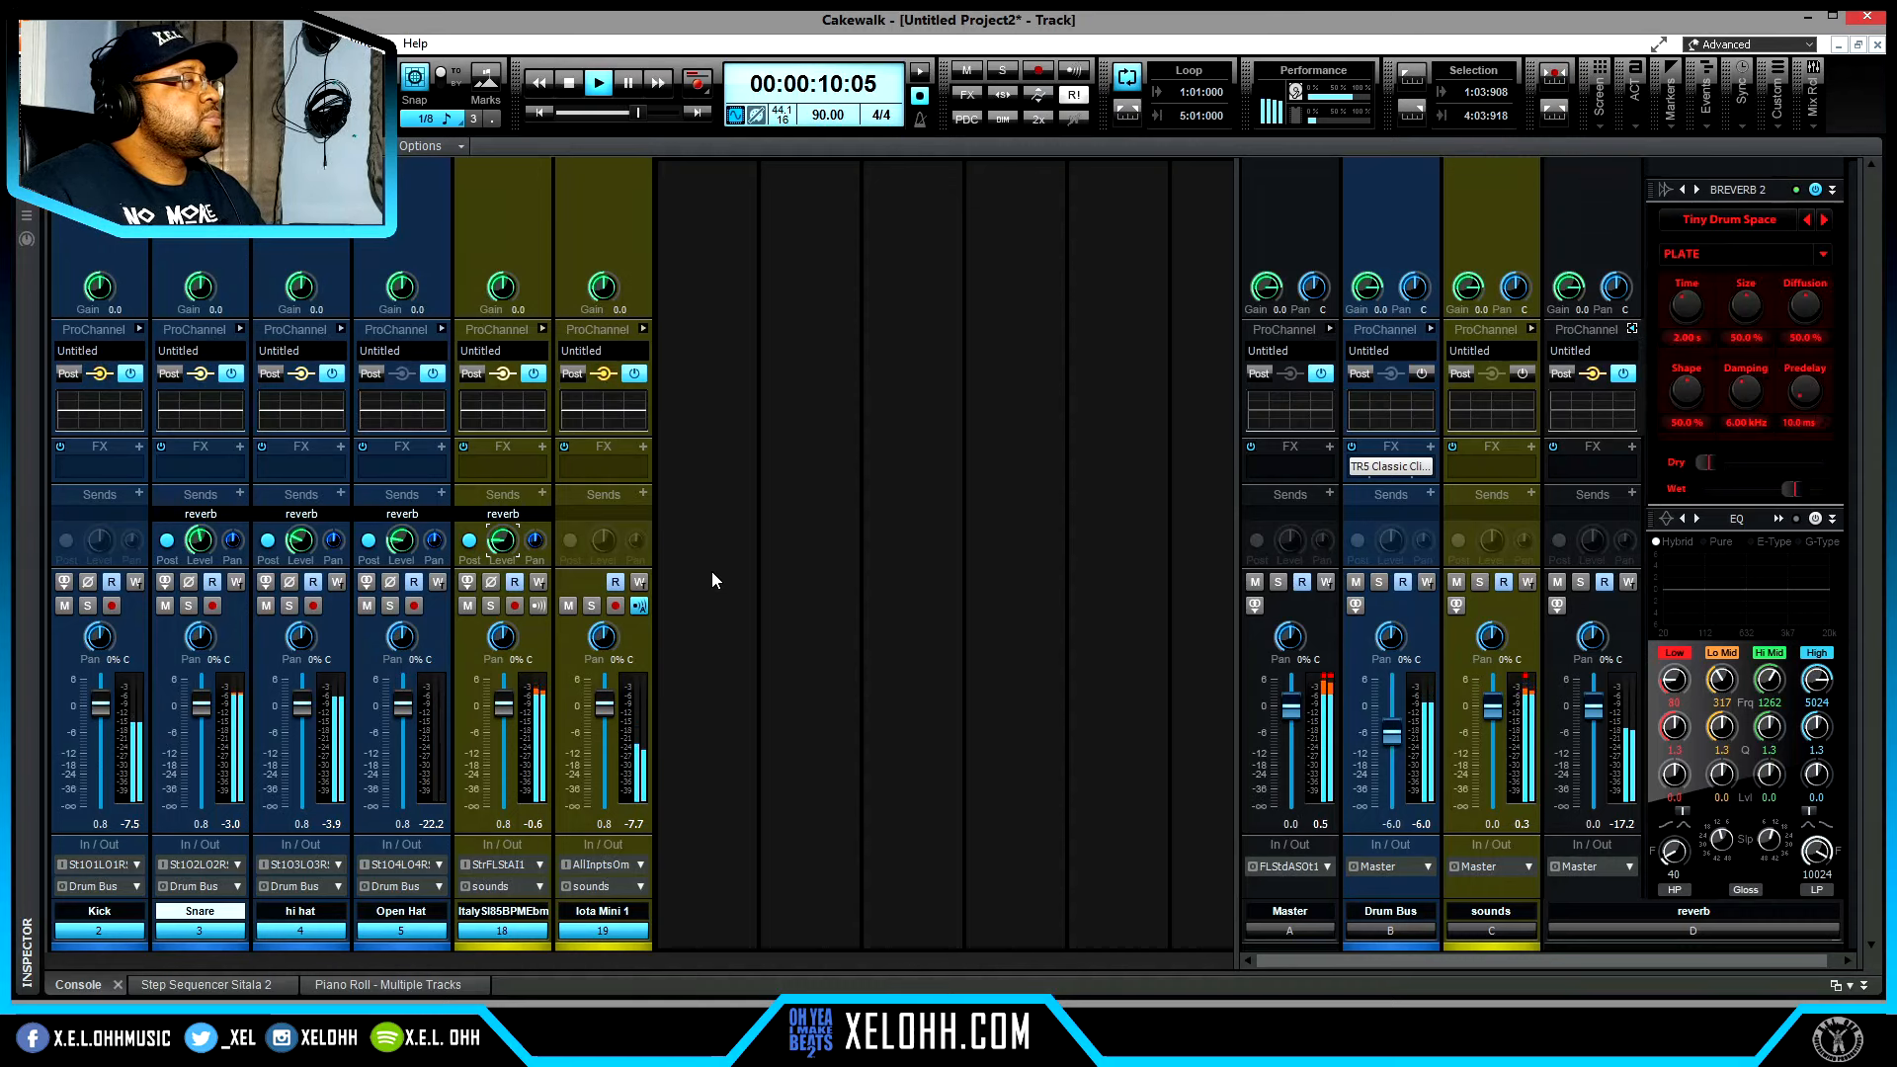
pyautogui.hotkey('ctrl', 'Home')
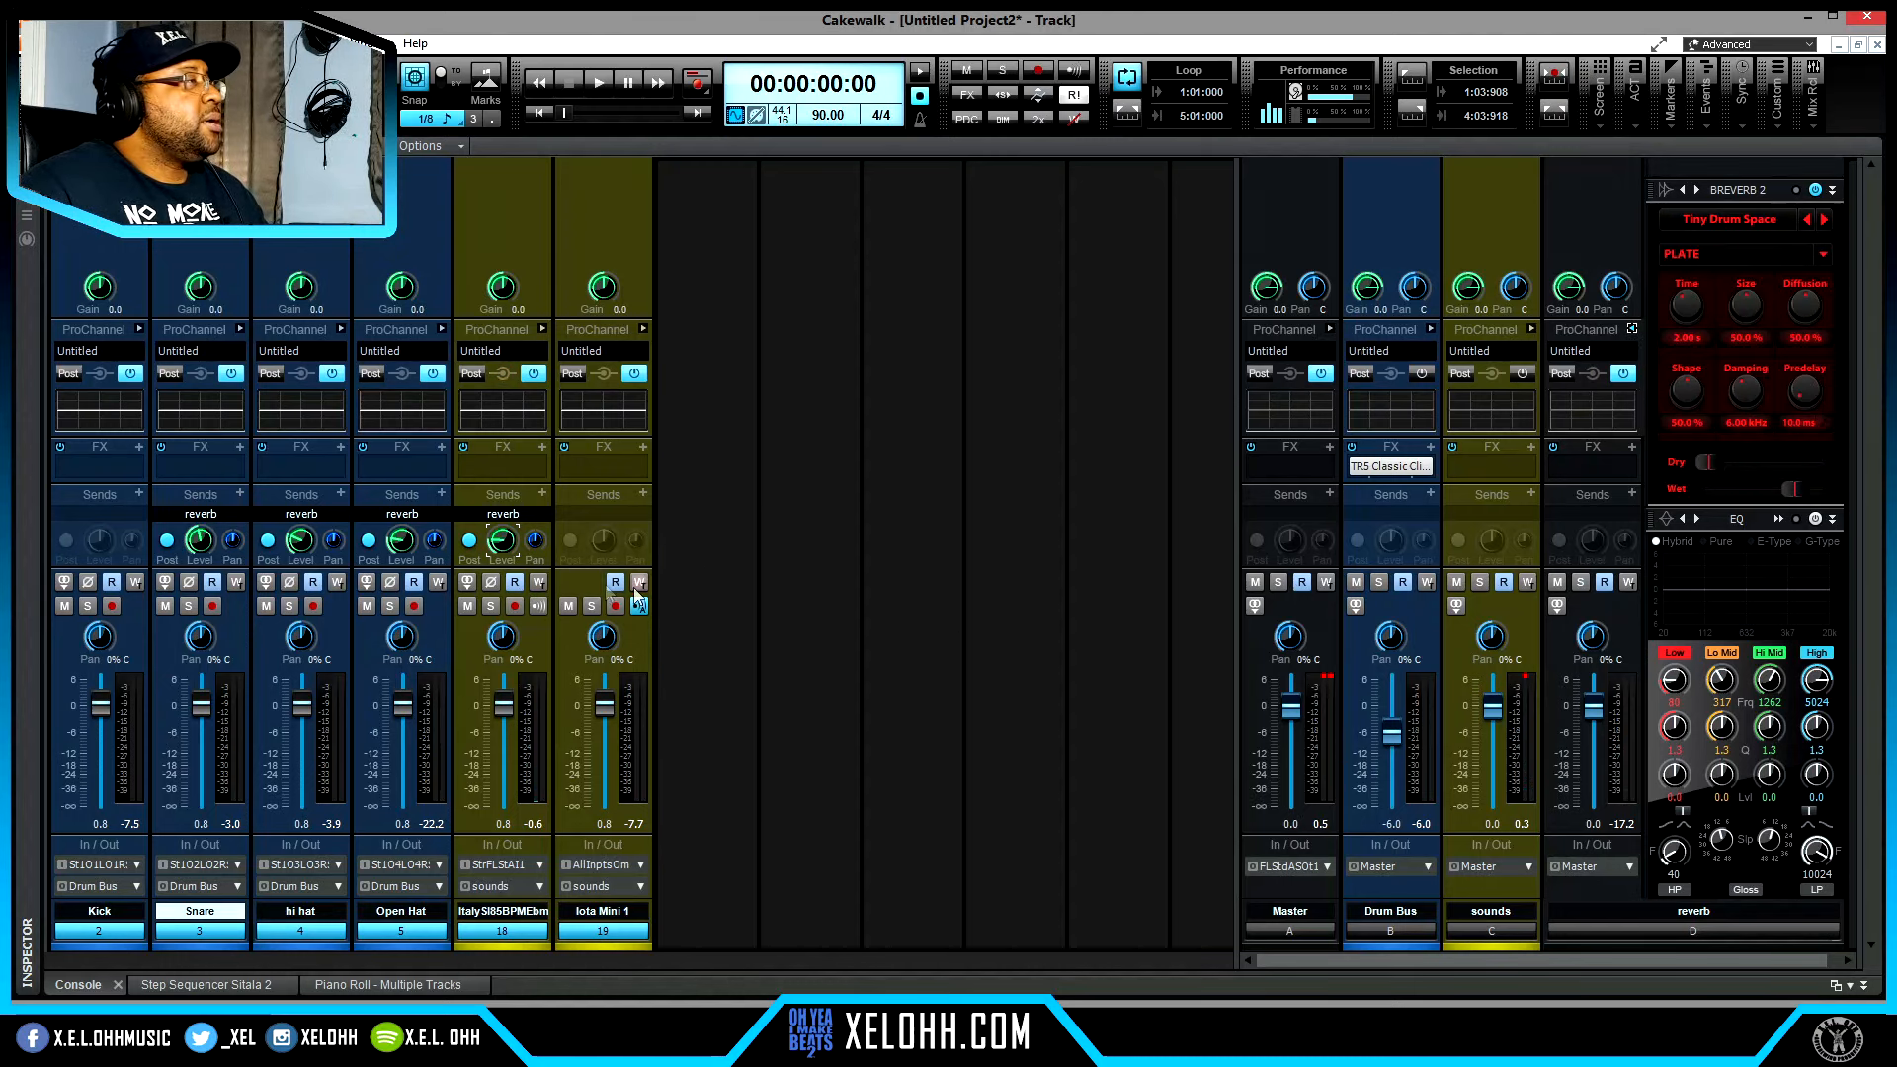
pyautogui.click(1633, 329)
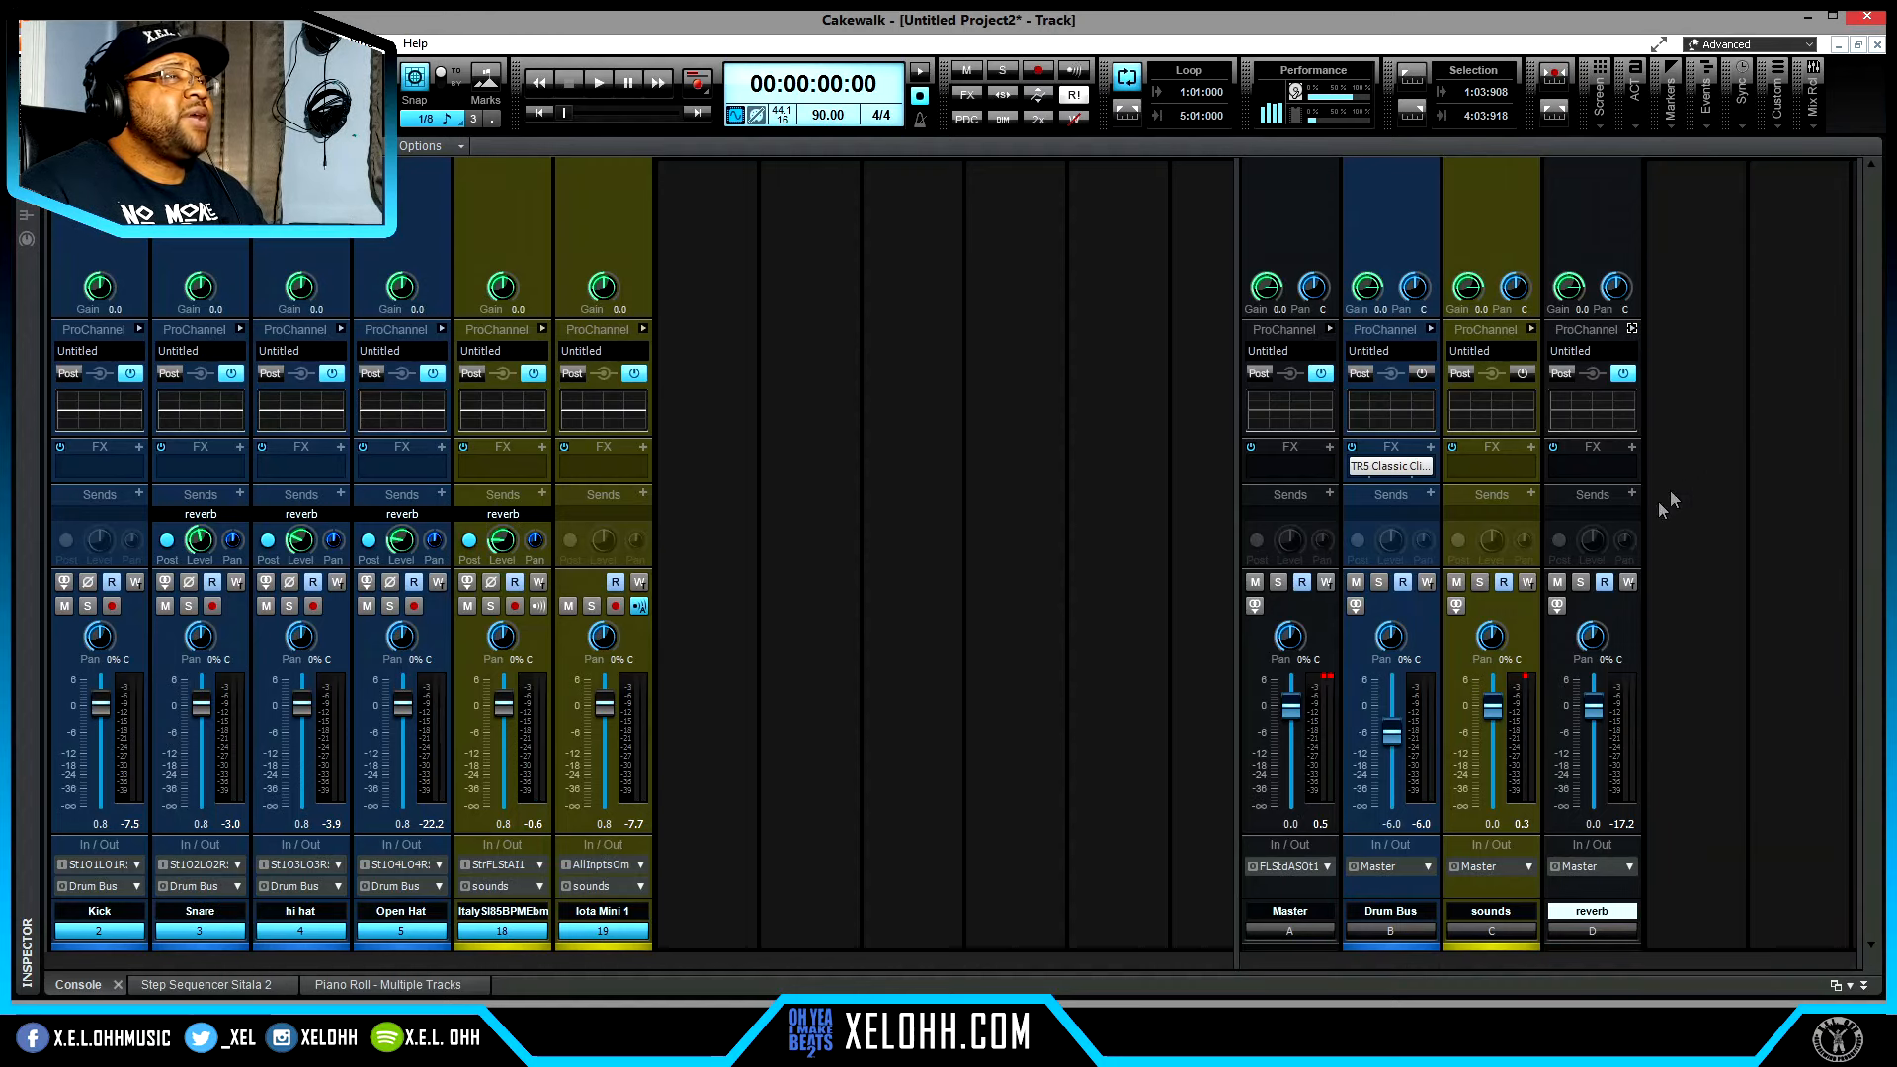